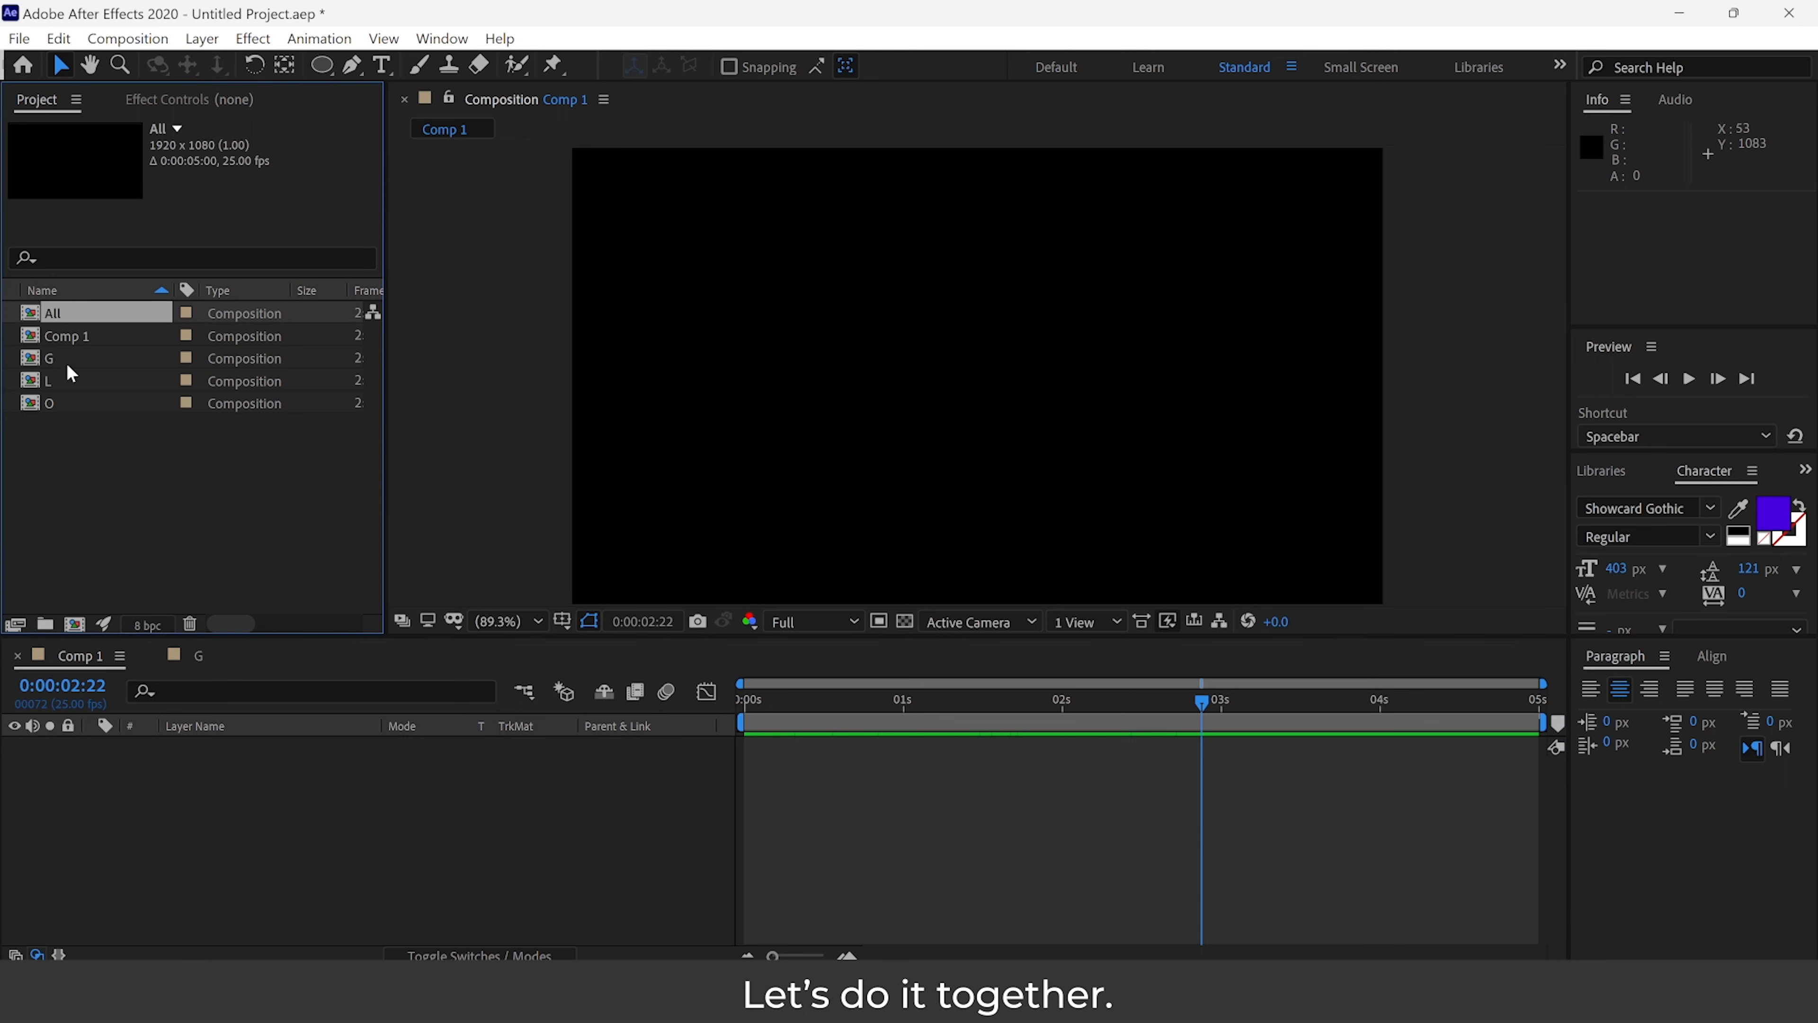
- Delete all five existing compositions, including those they are used in, from the project
key(Return)
click(68, 400)
key(Return)
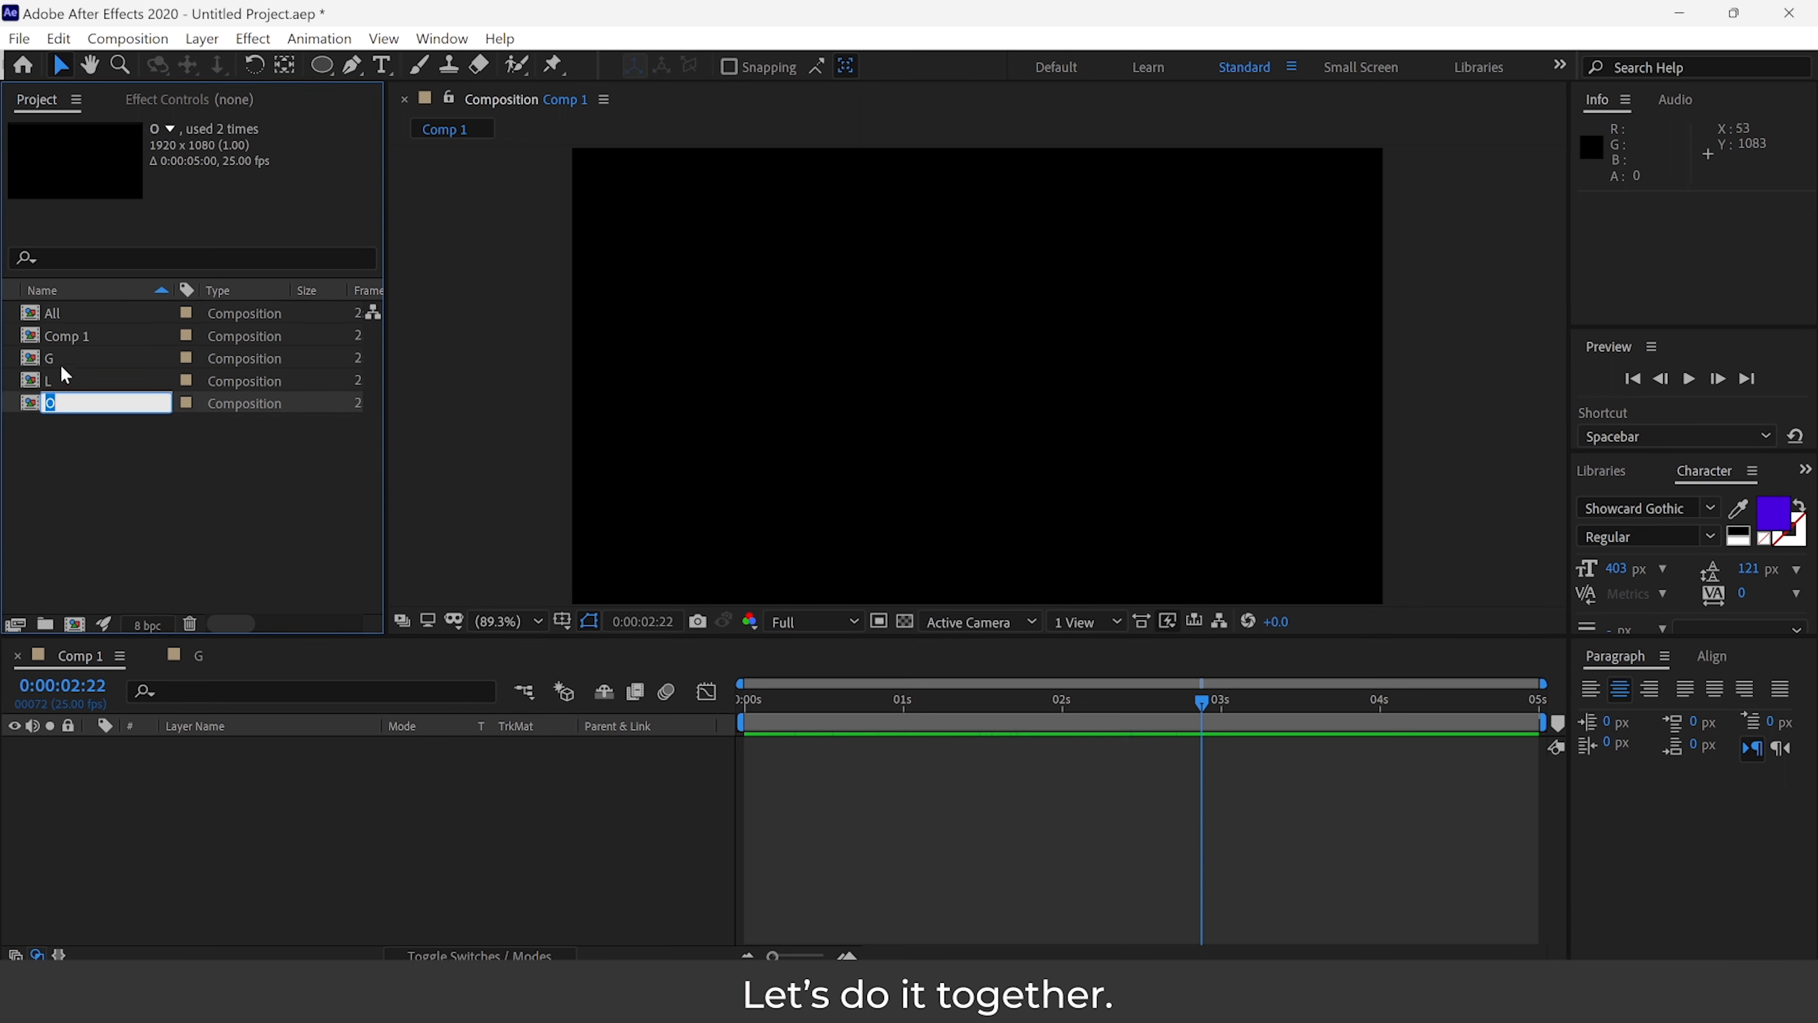
click(67, 315)
shift+click(45, 411)
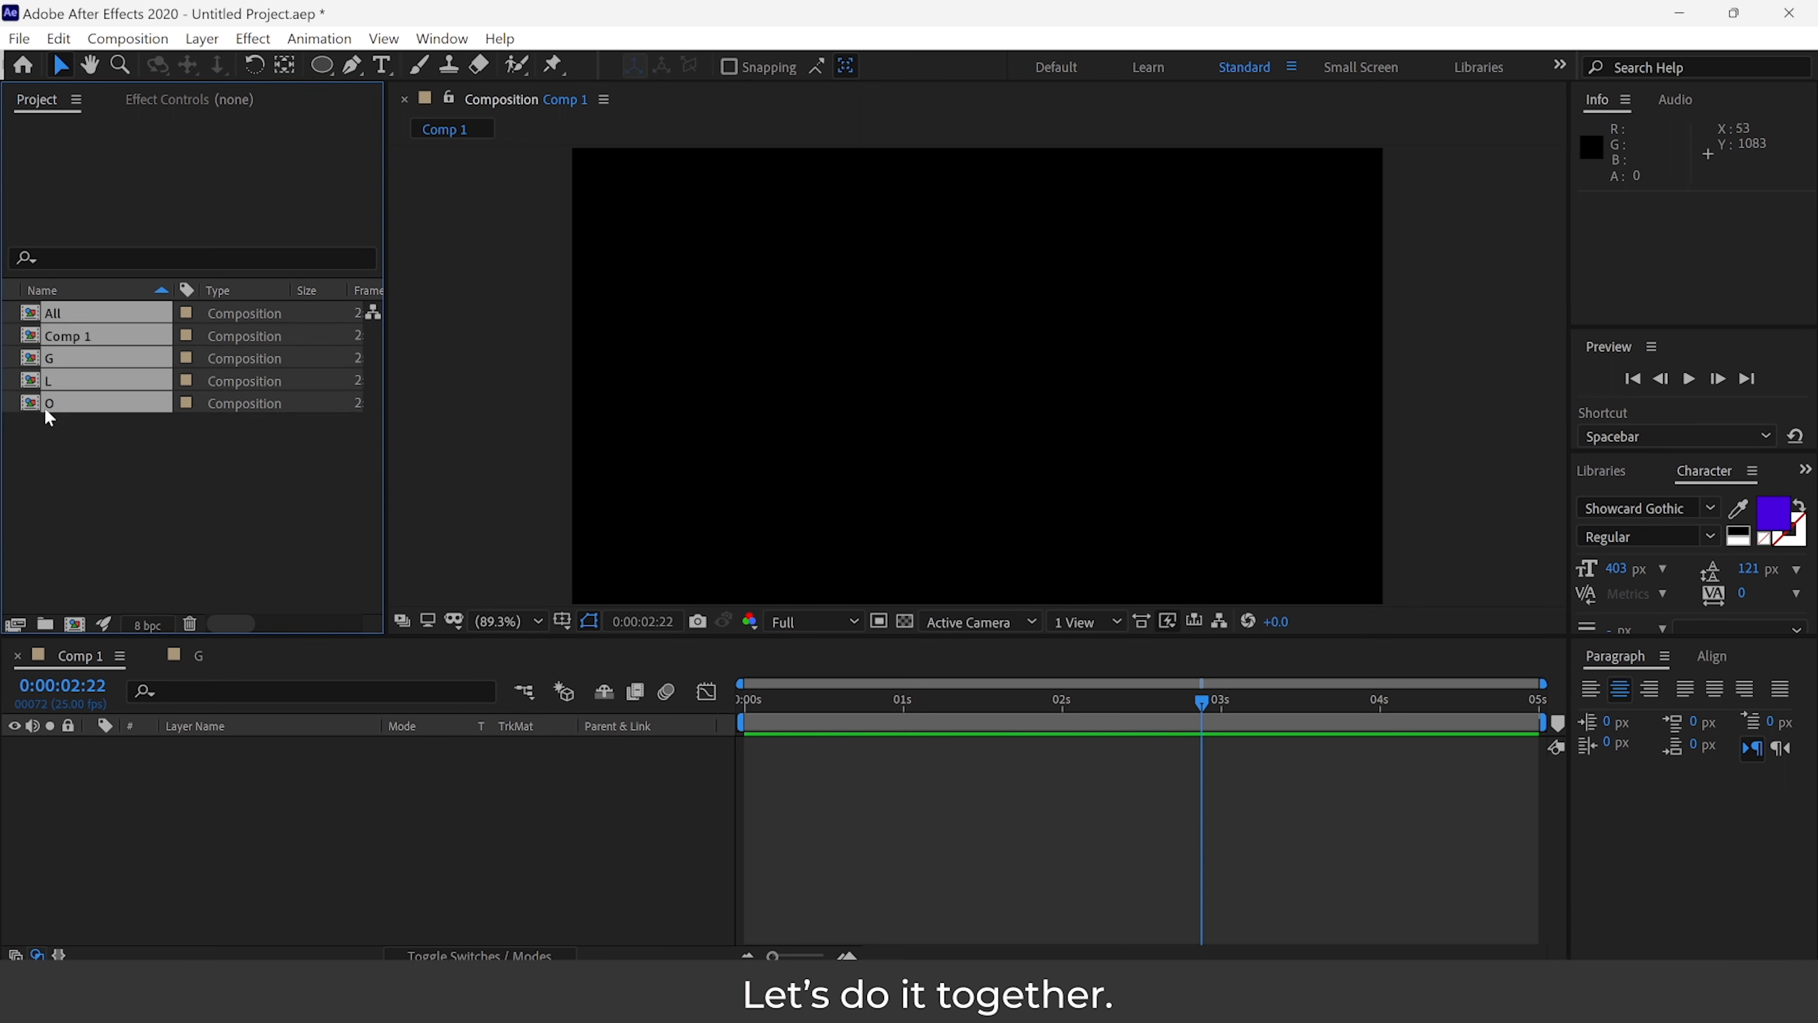
key(Delete)
click(1014, 528)
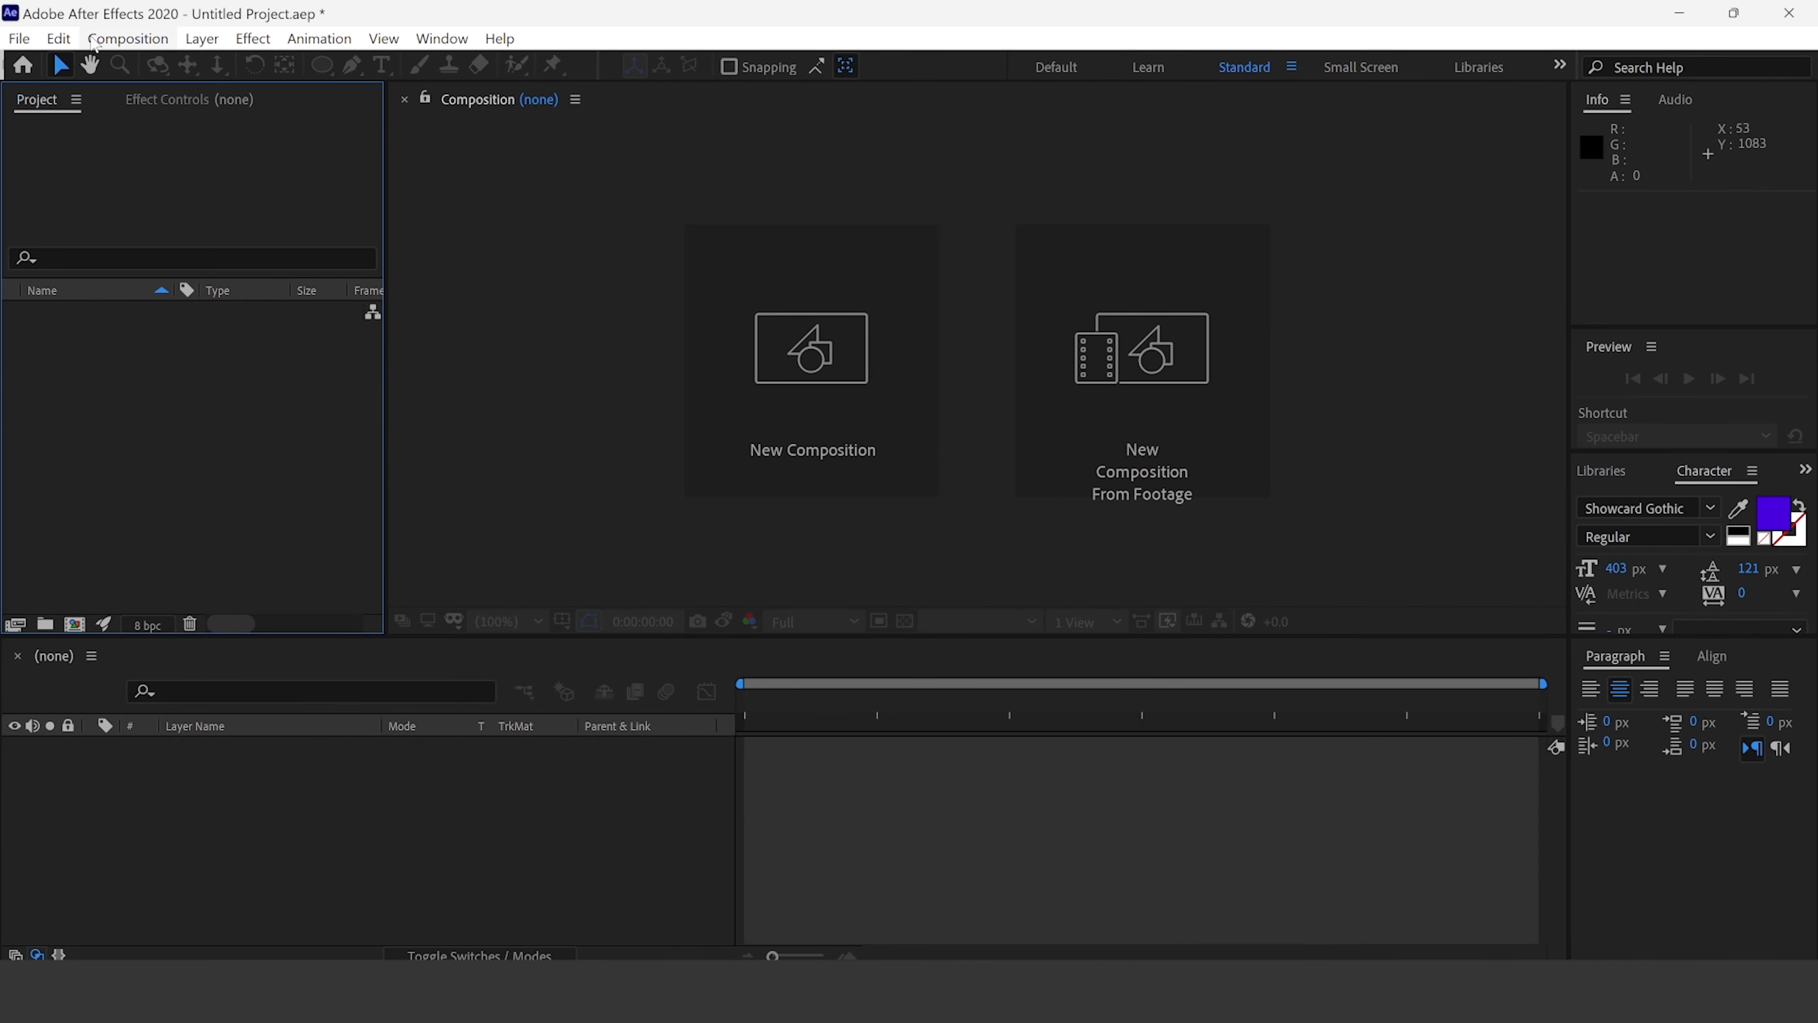
- Create a 1920 x 1080 composition at 25 fps, lasting 5 seconds, with the dark blue background colour 011E28
click(127, 38)
click(123, 63)
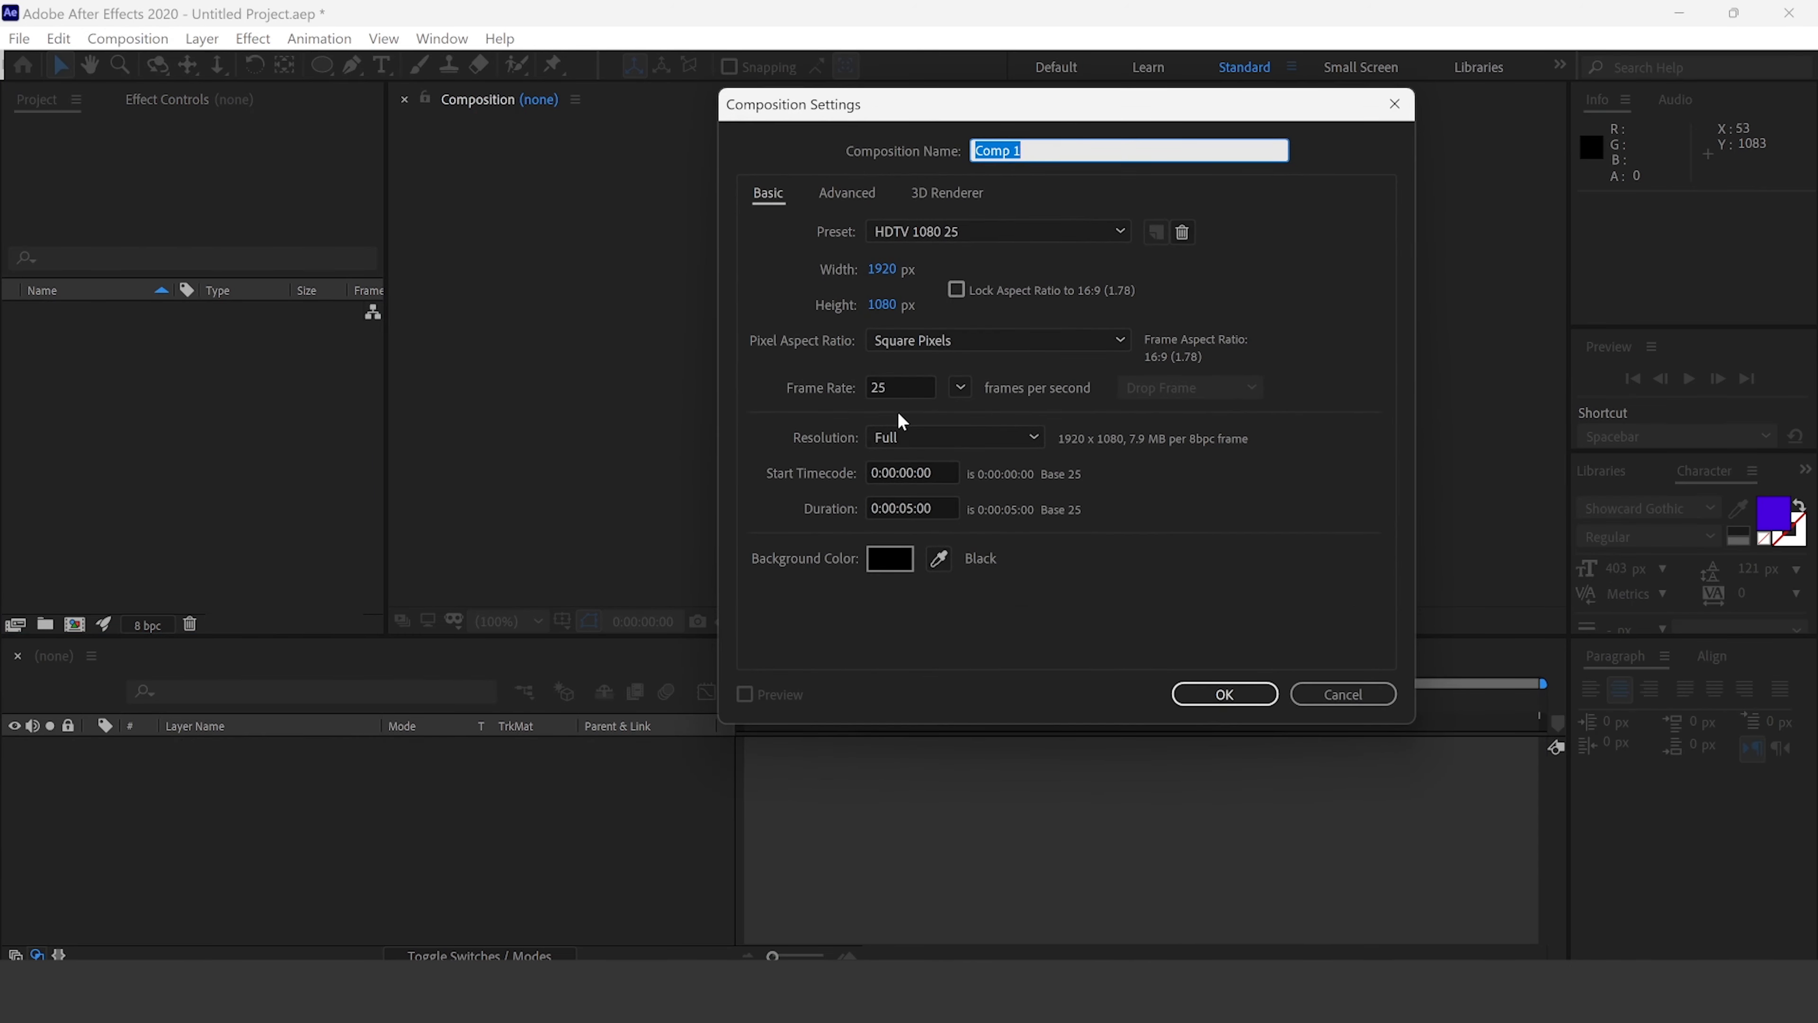
click(894, 387)
click(915, 509)
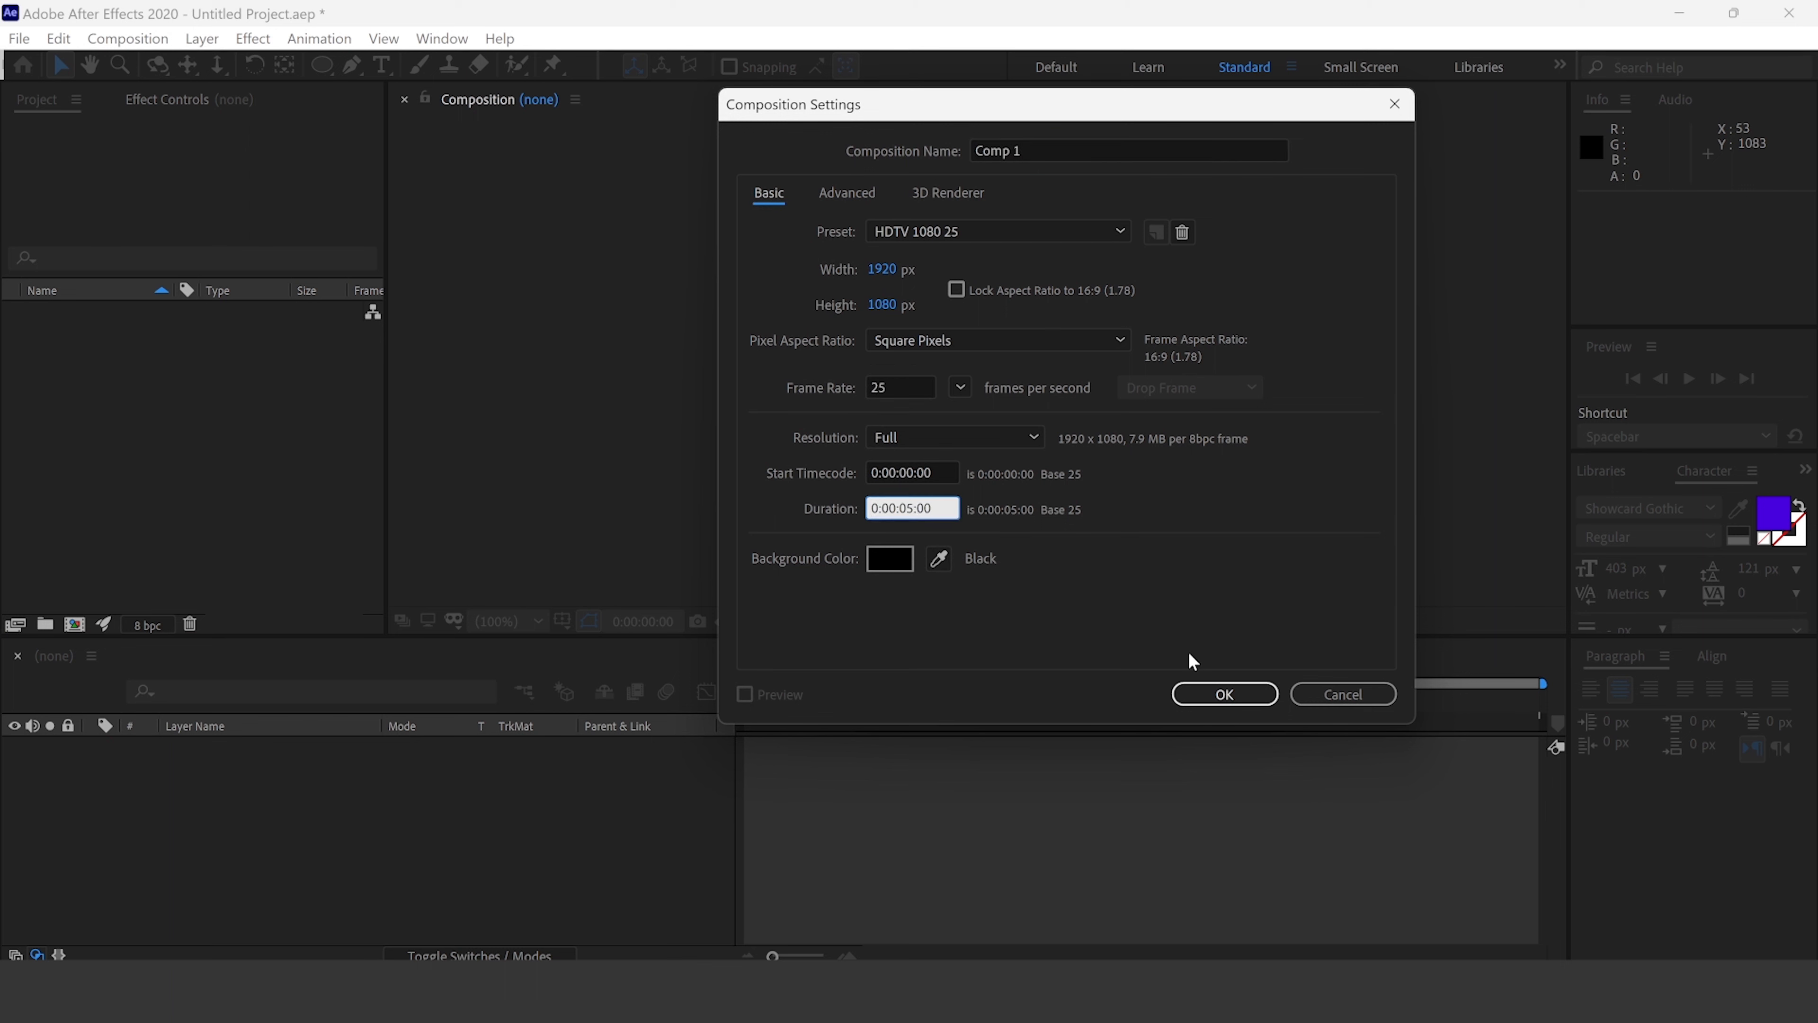
click(890, 558)
drag(1352, 847, 1375, 719)
click(1318, 822)
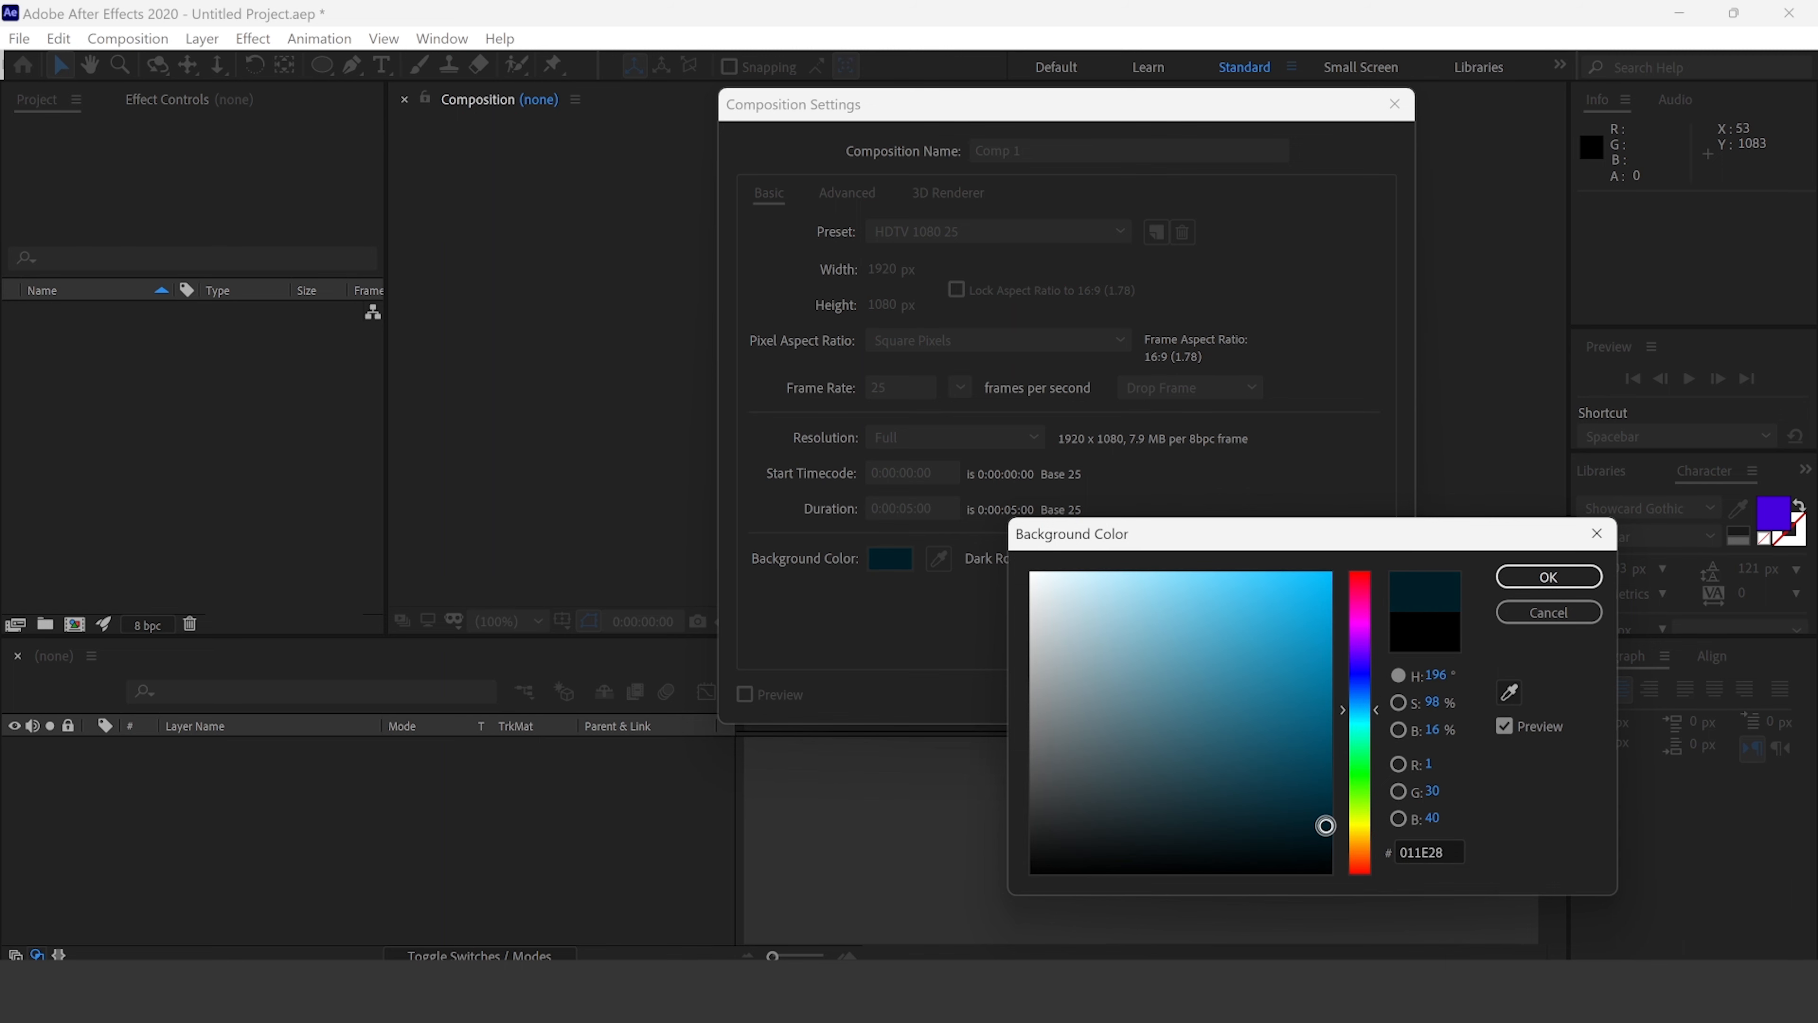
click(1549, 578)
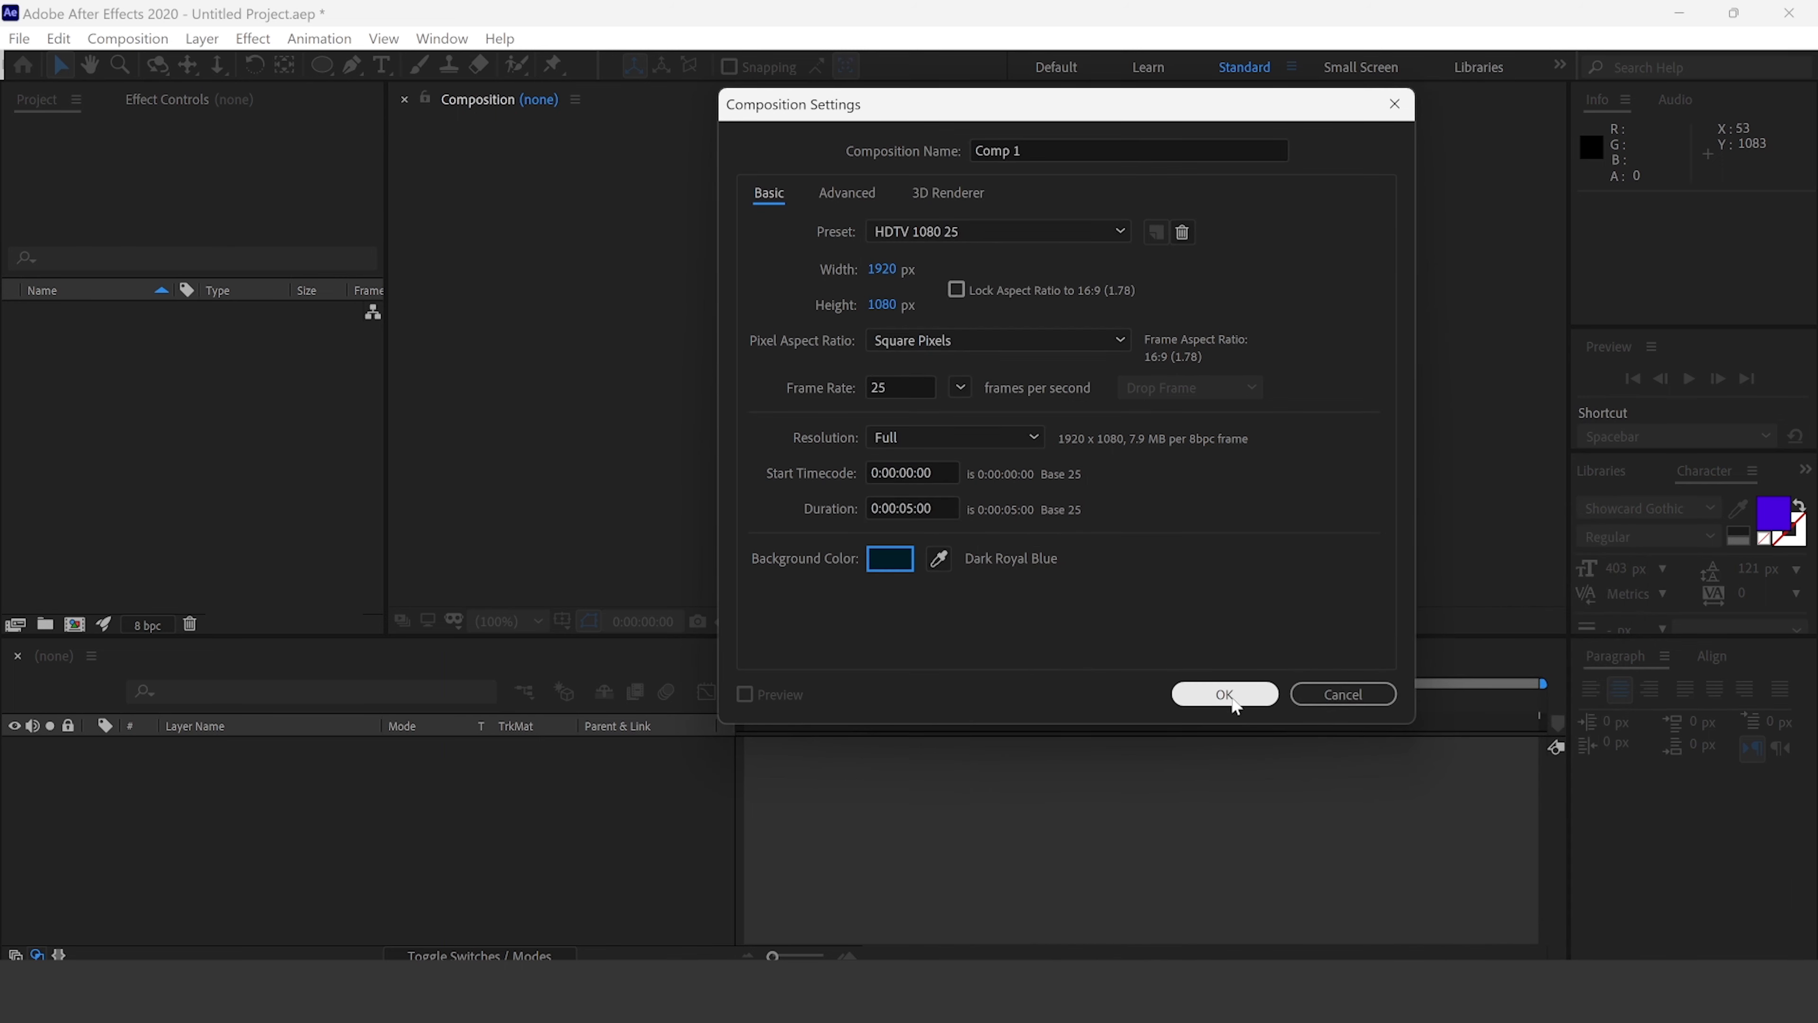
click(1232, 701)
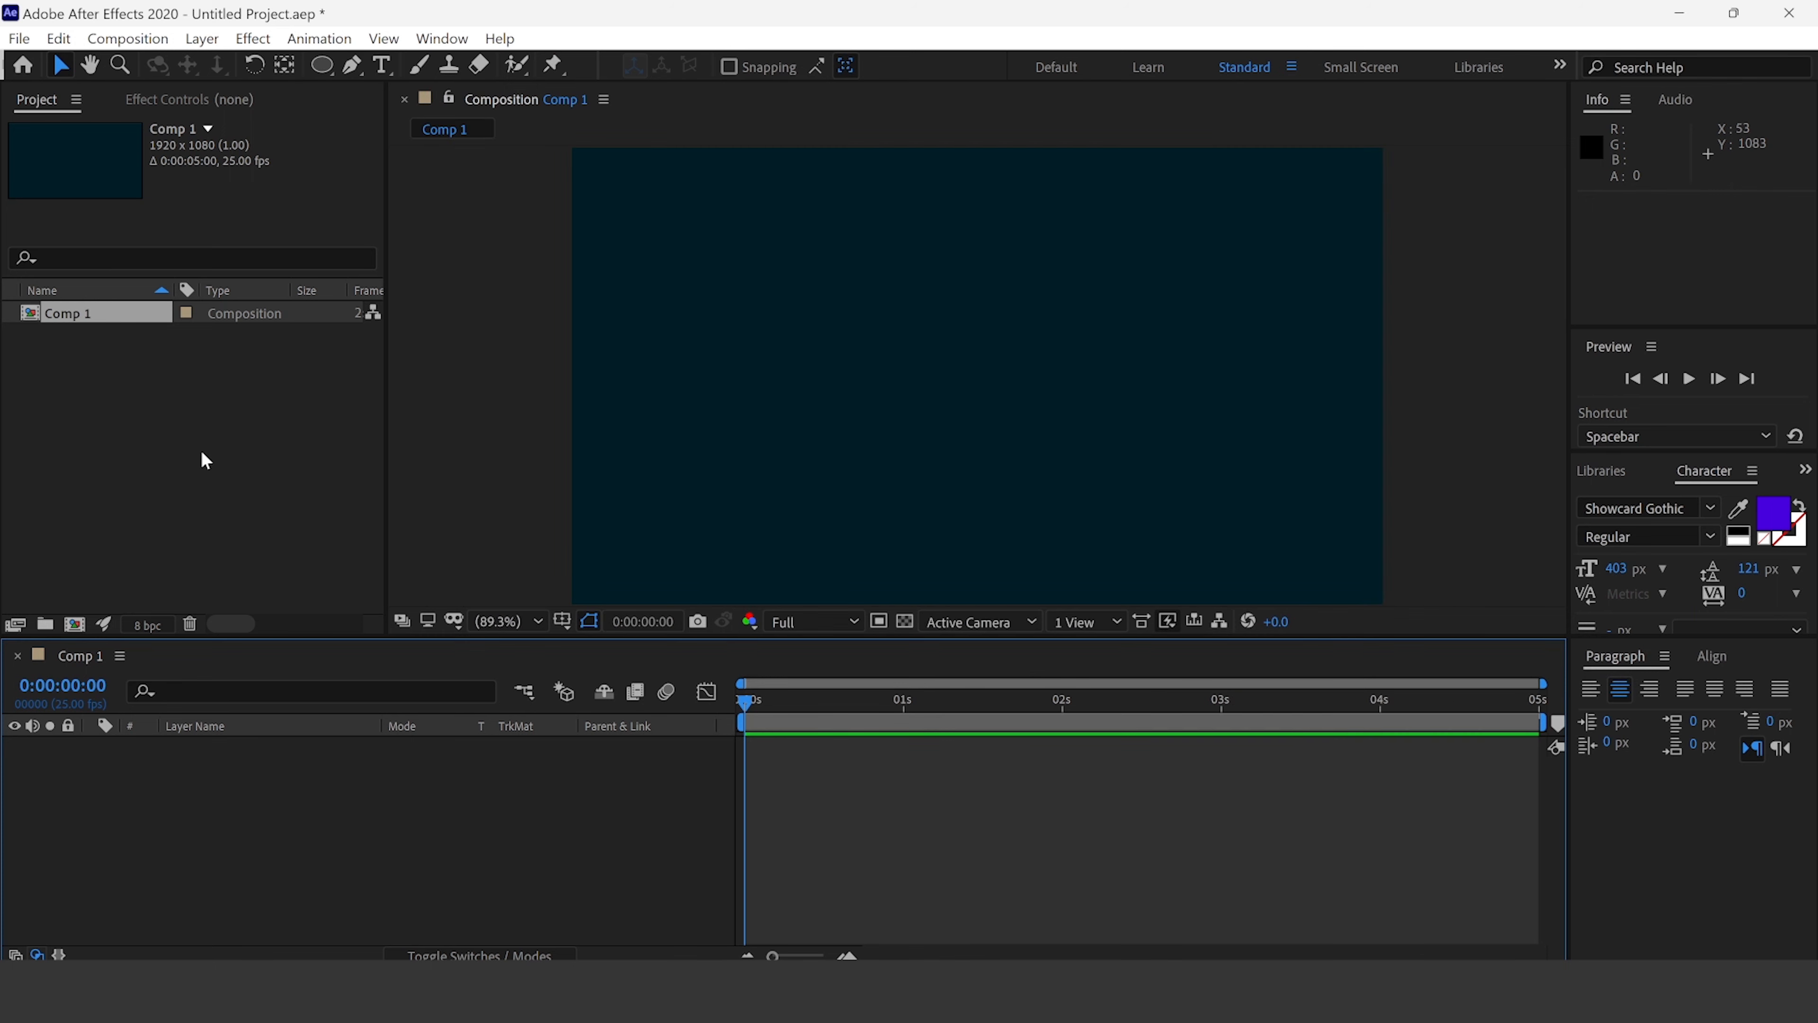
- Add a text layer reading "L" in the composition and colour it white, FFFFFF
click(383, 63)
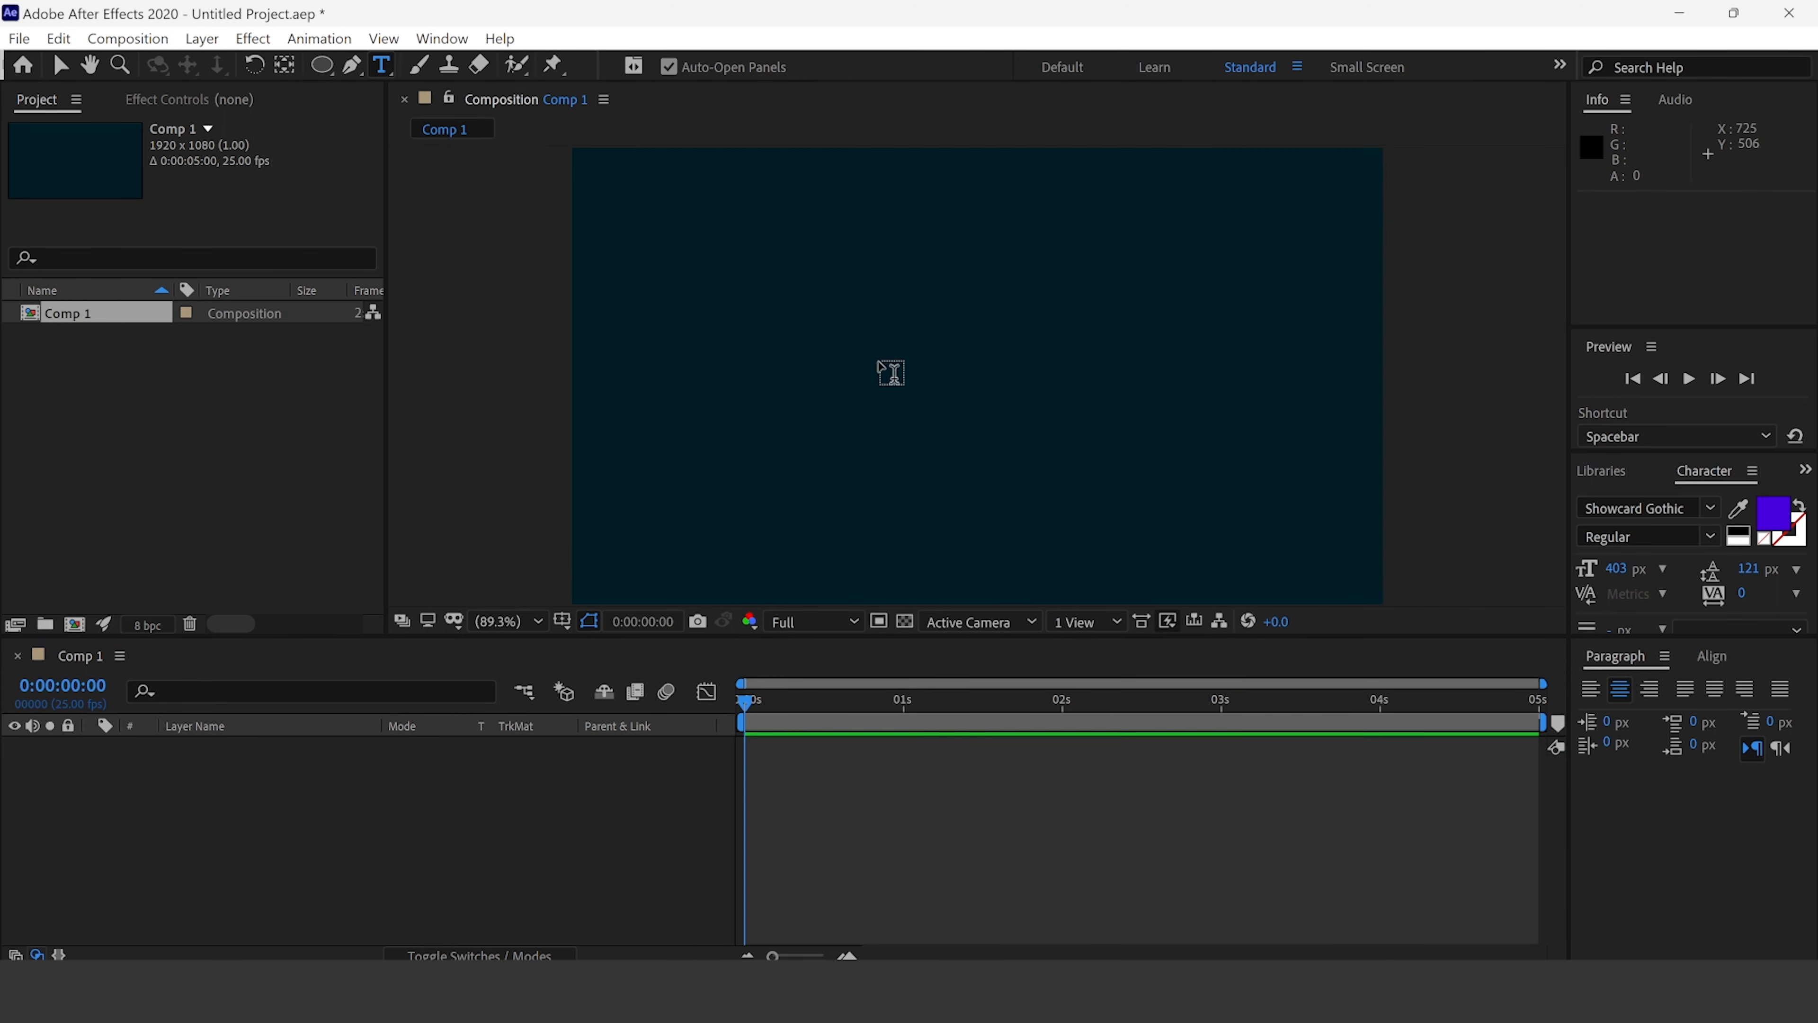
click(880, 390)
text(L)
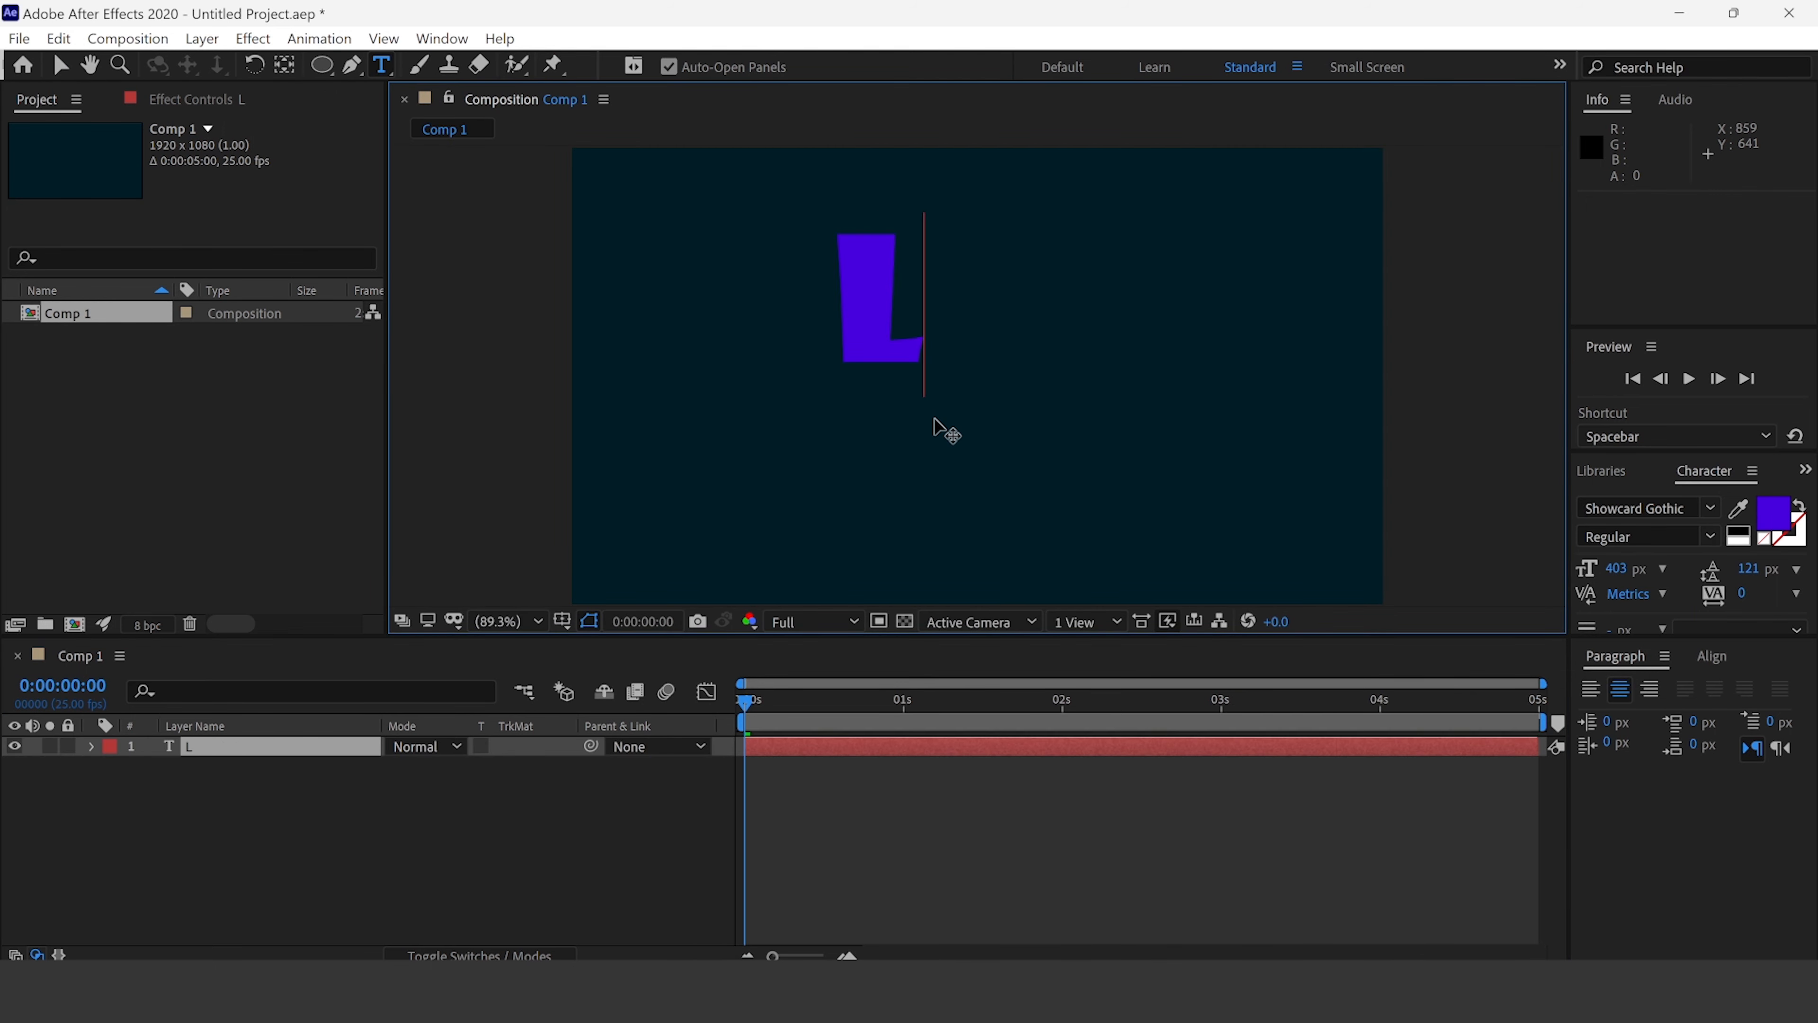
double_click(864, 284)
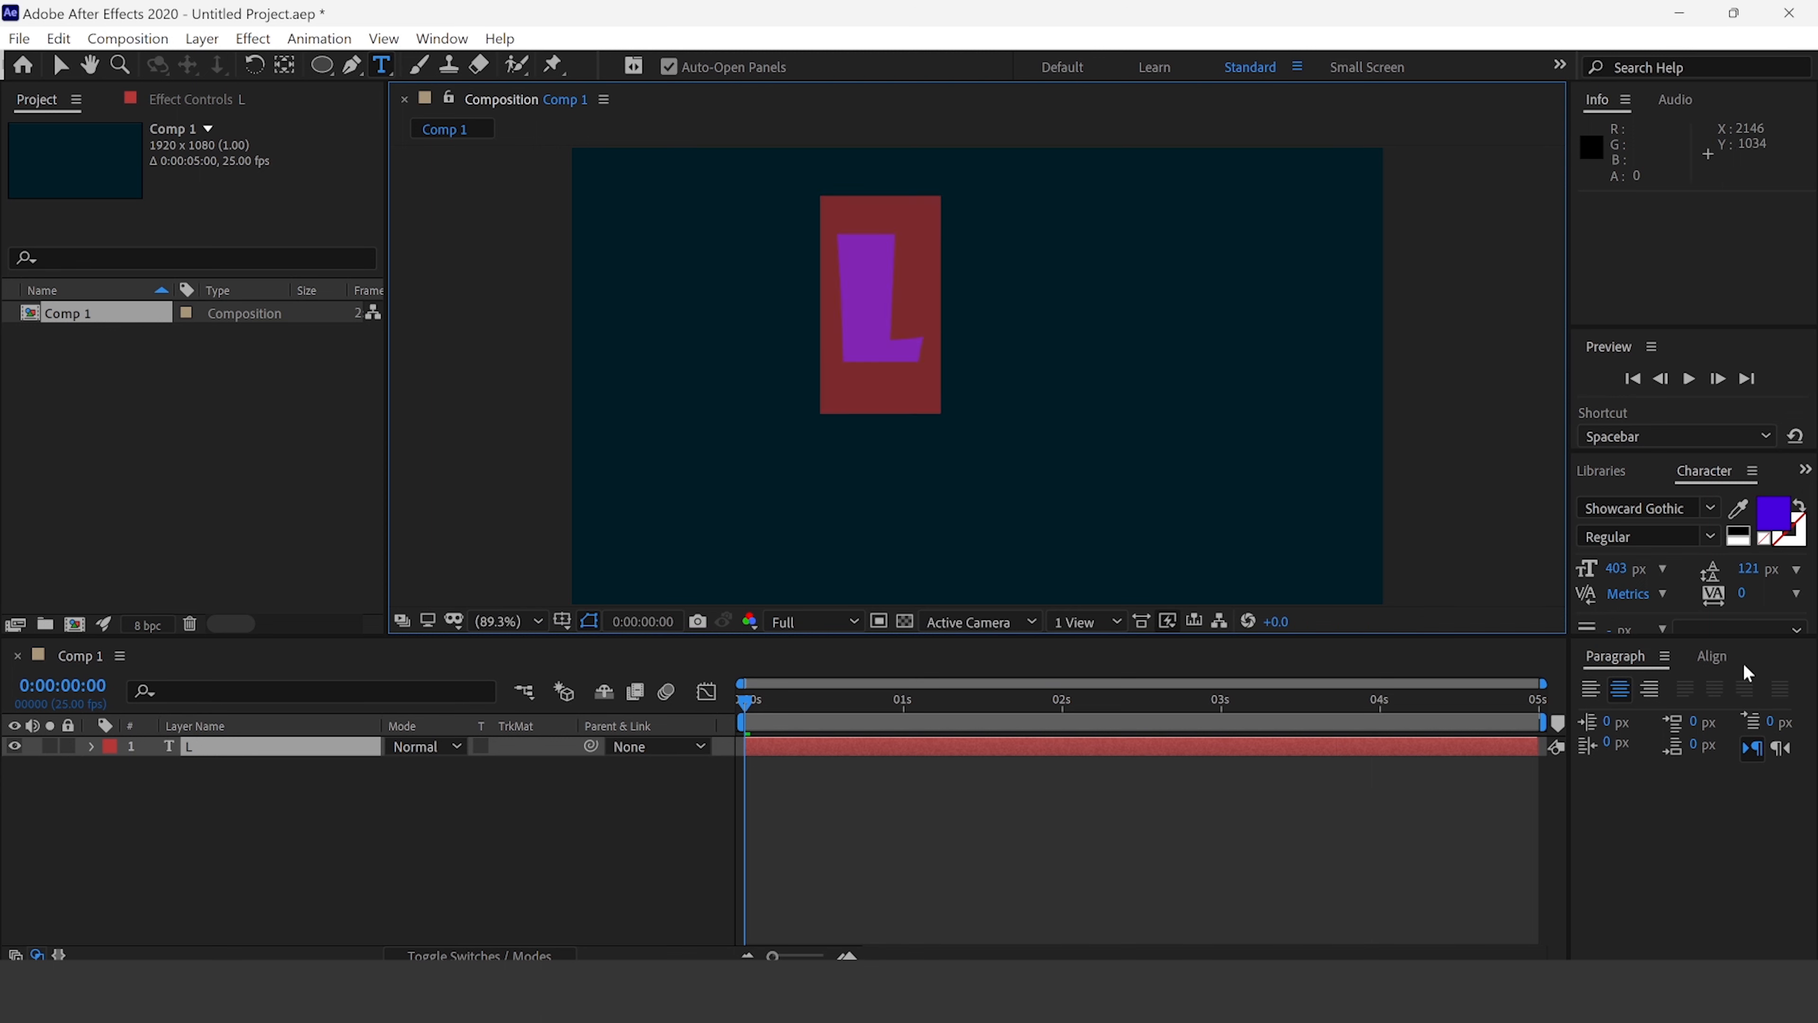
click(1767, 508)
text(FFFFFF)
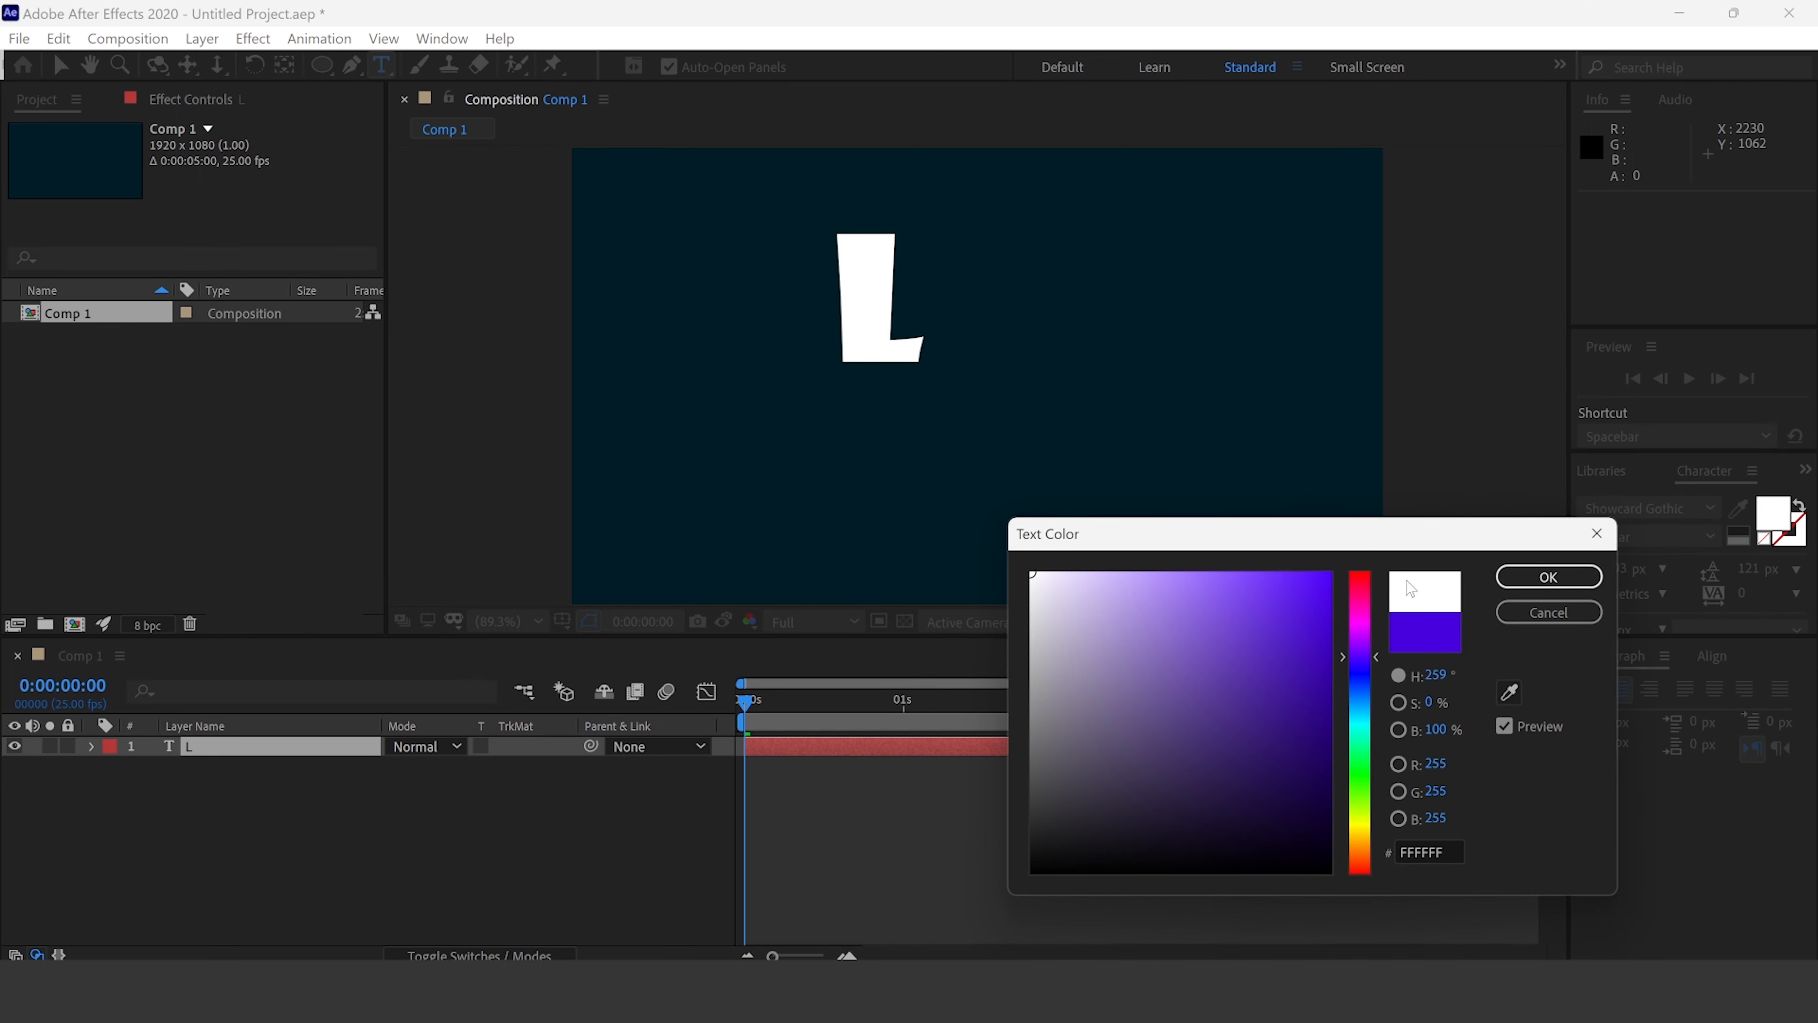
click(1548, 576)
- Move the letter L nearer the centre of the frame, to a position of about 849, 697
click(61, 65)
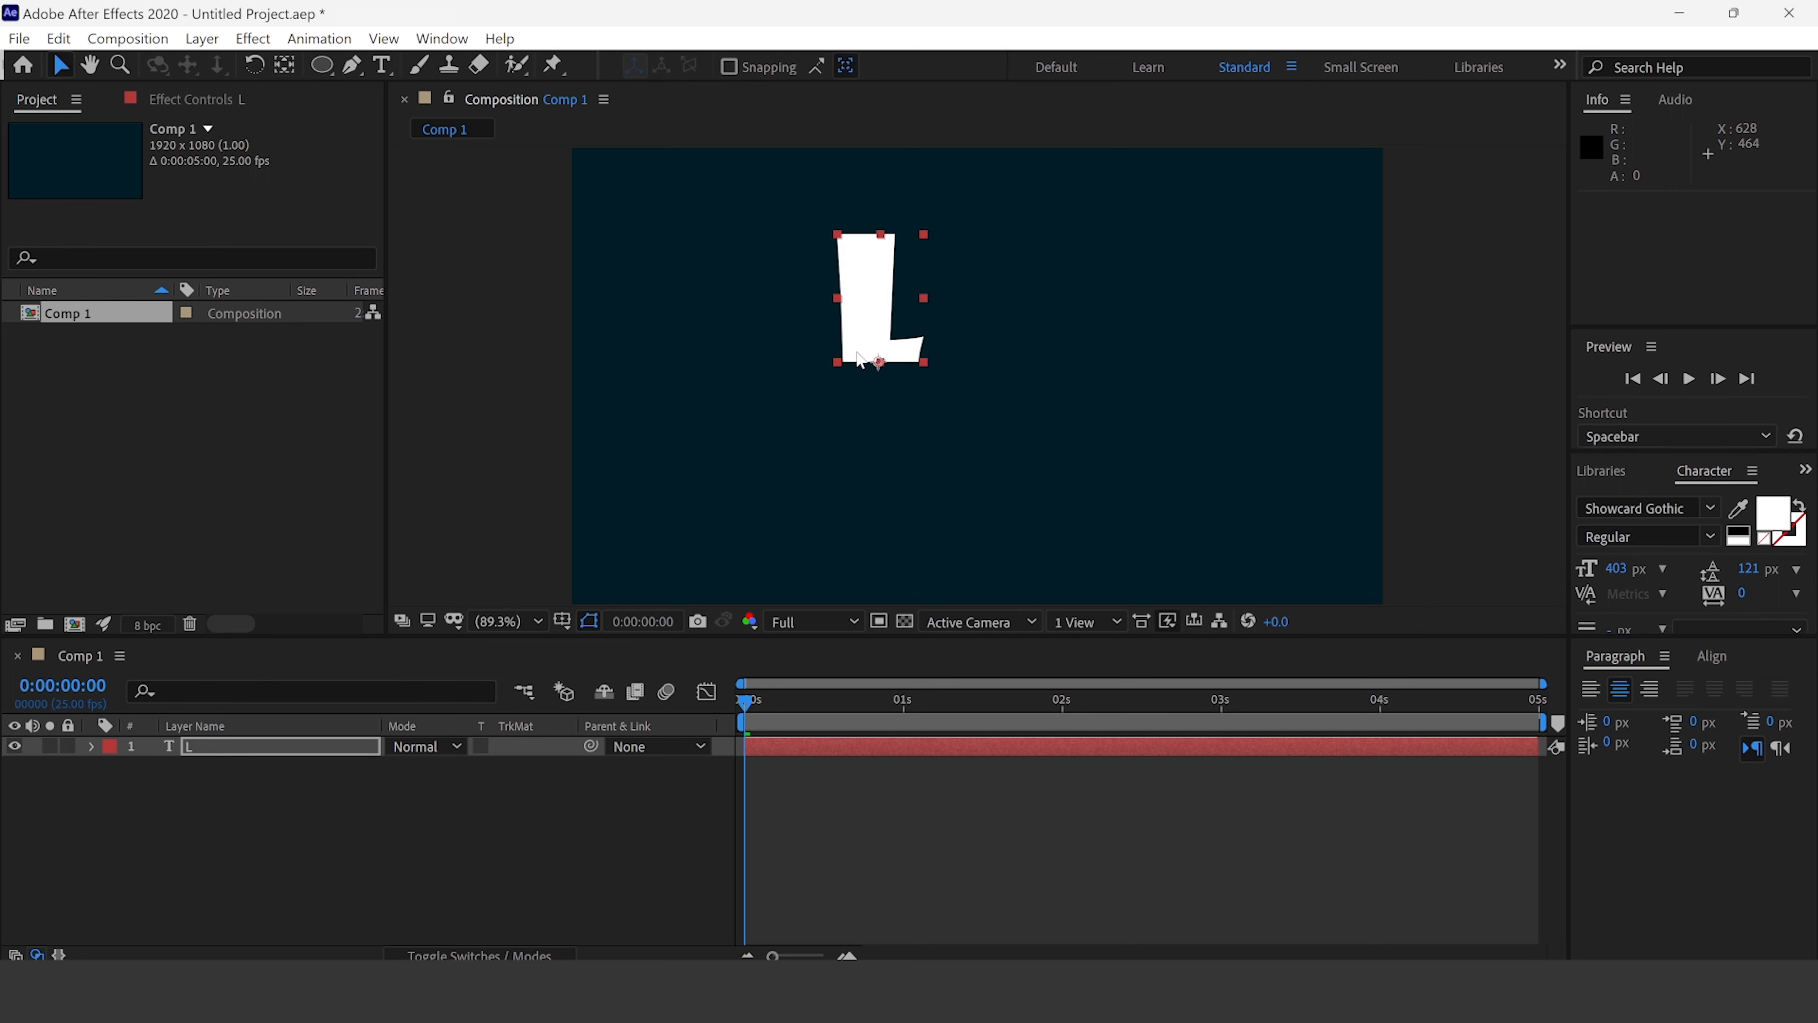
drag(890, 324, 943, 405)
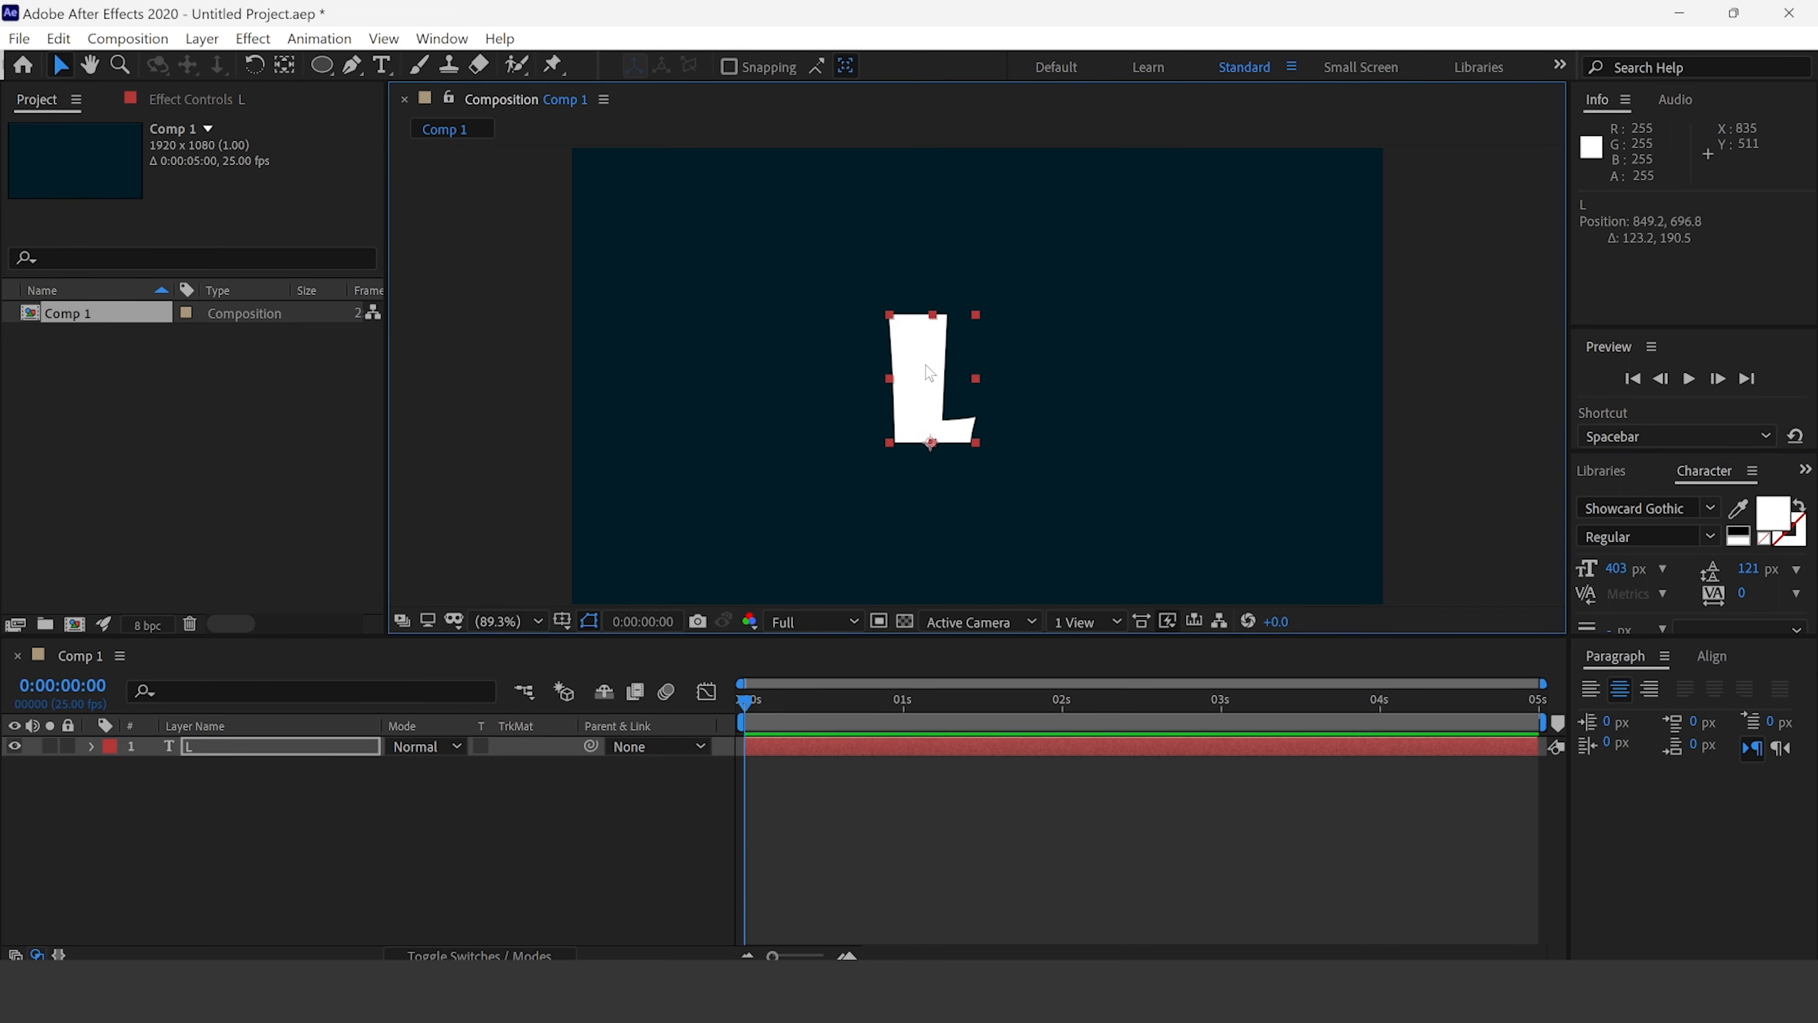
click(311, 835)
- With no layer selected, draw an ellipse about 366 x 464 px that completely covers the letter L
click(246, 748)
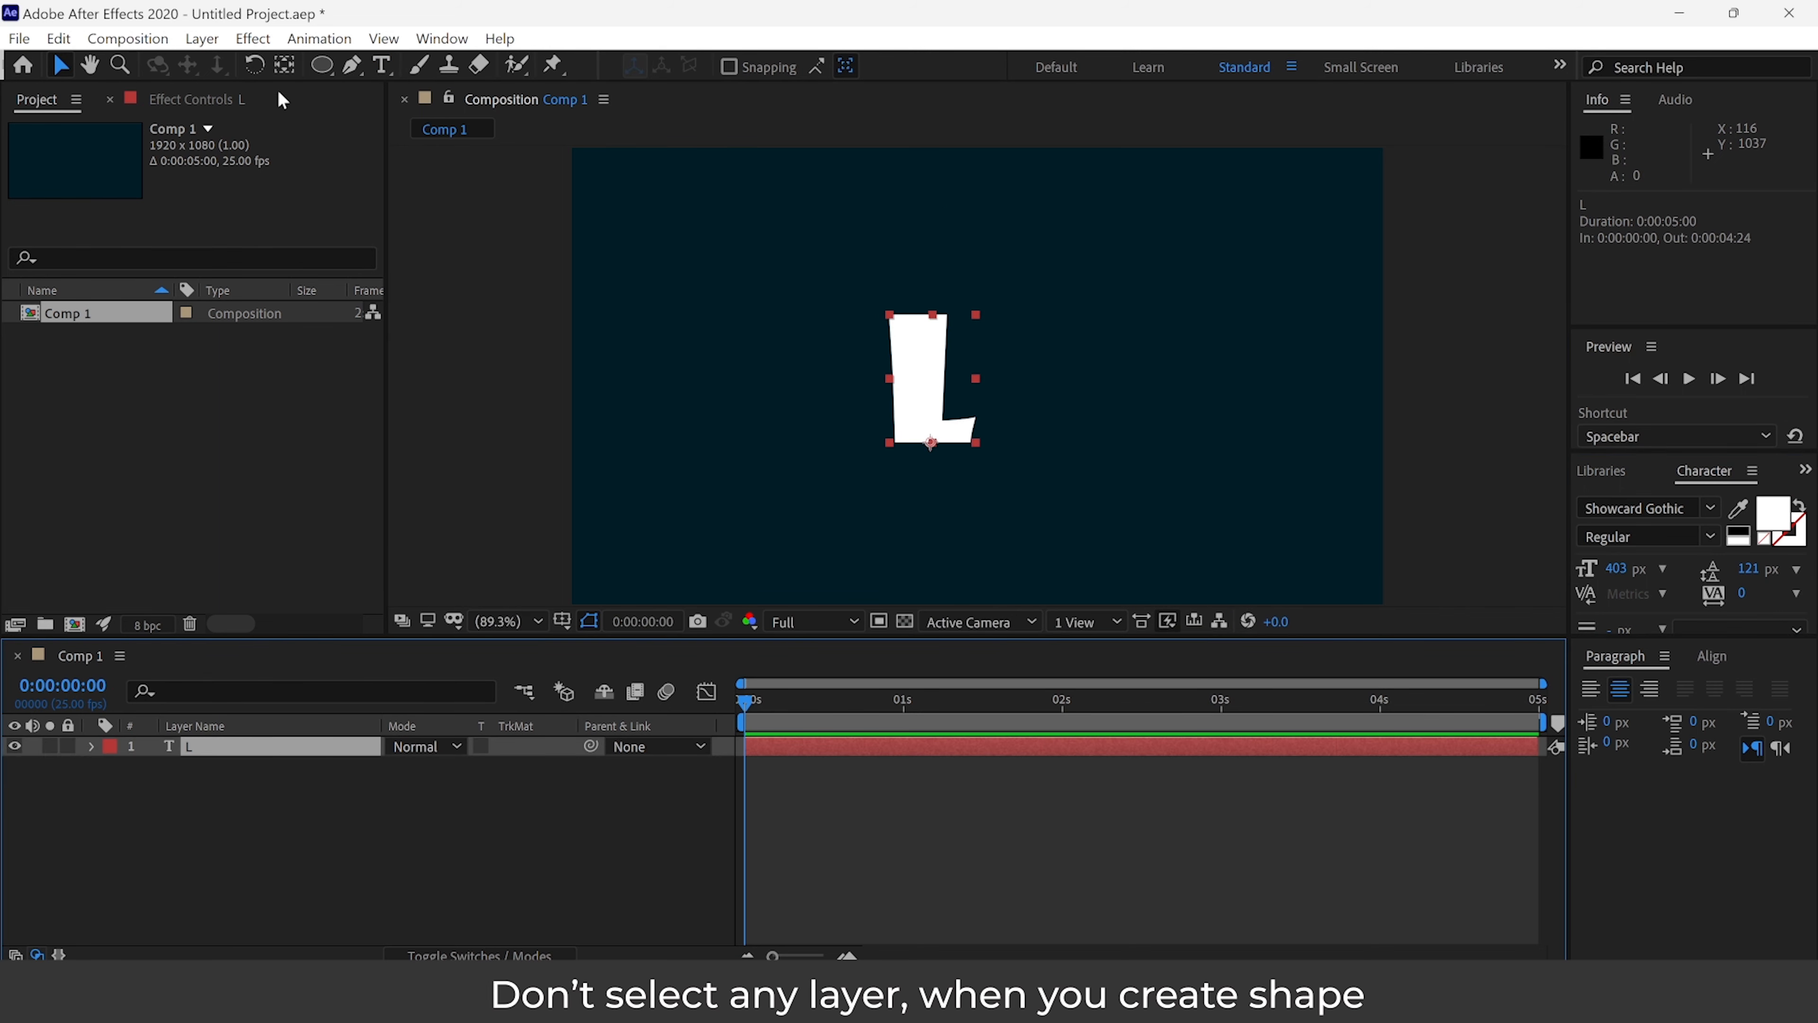
click(317, 854)
drag(322, 66, 478, 117)
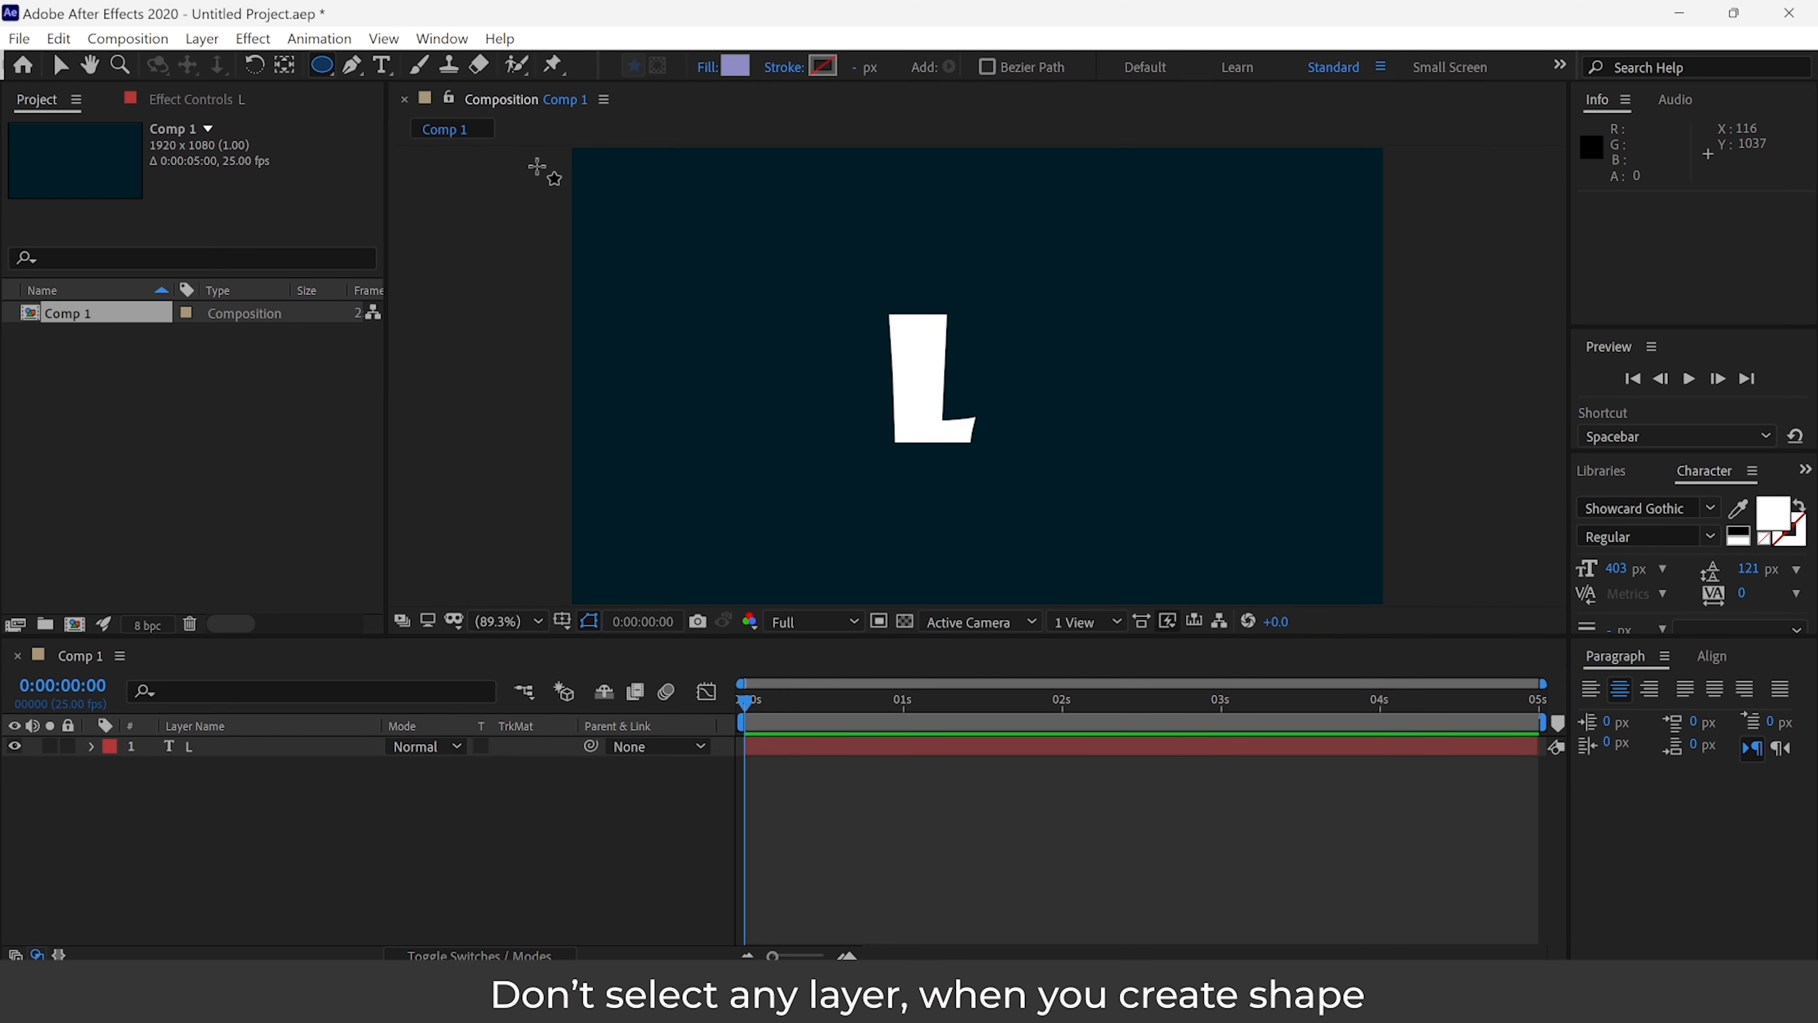
drag(855, 264, 1008, 458)
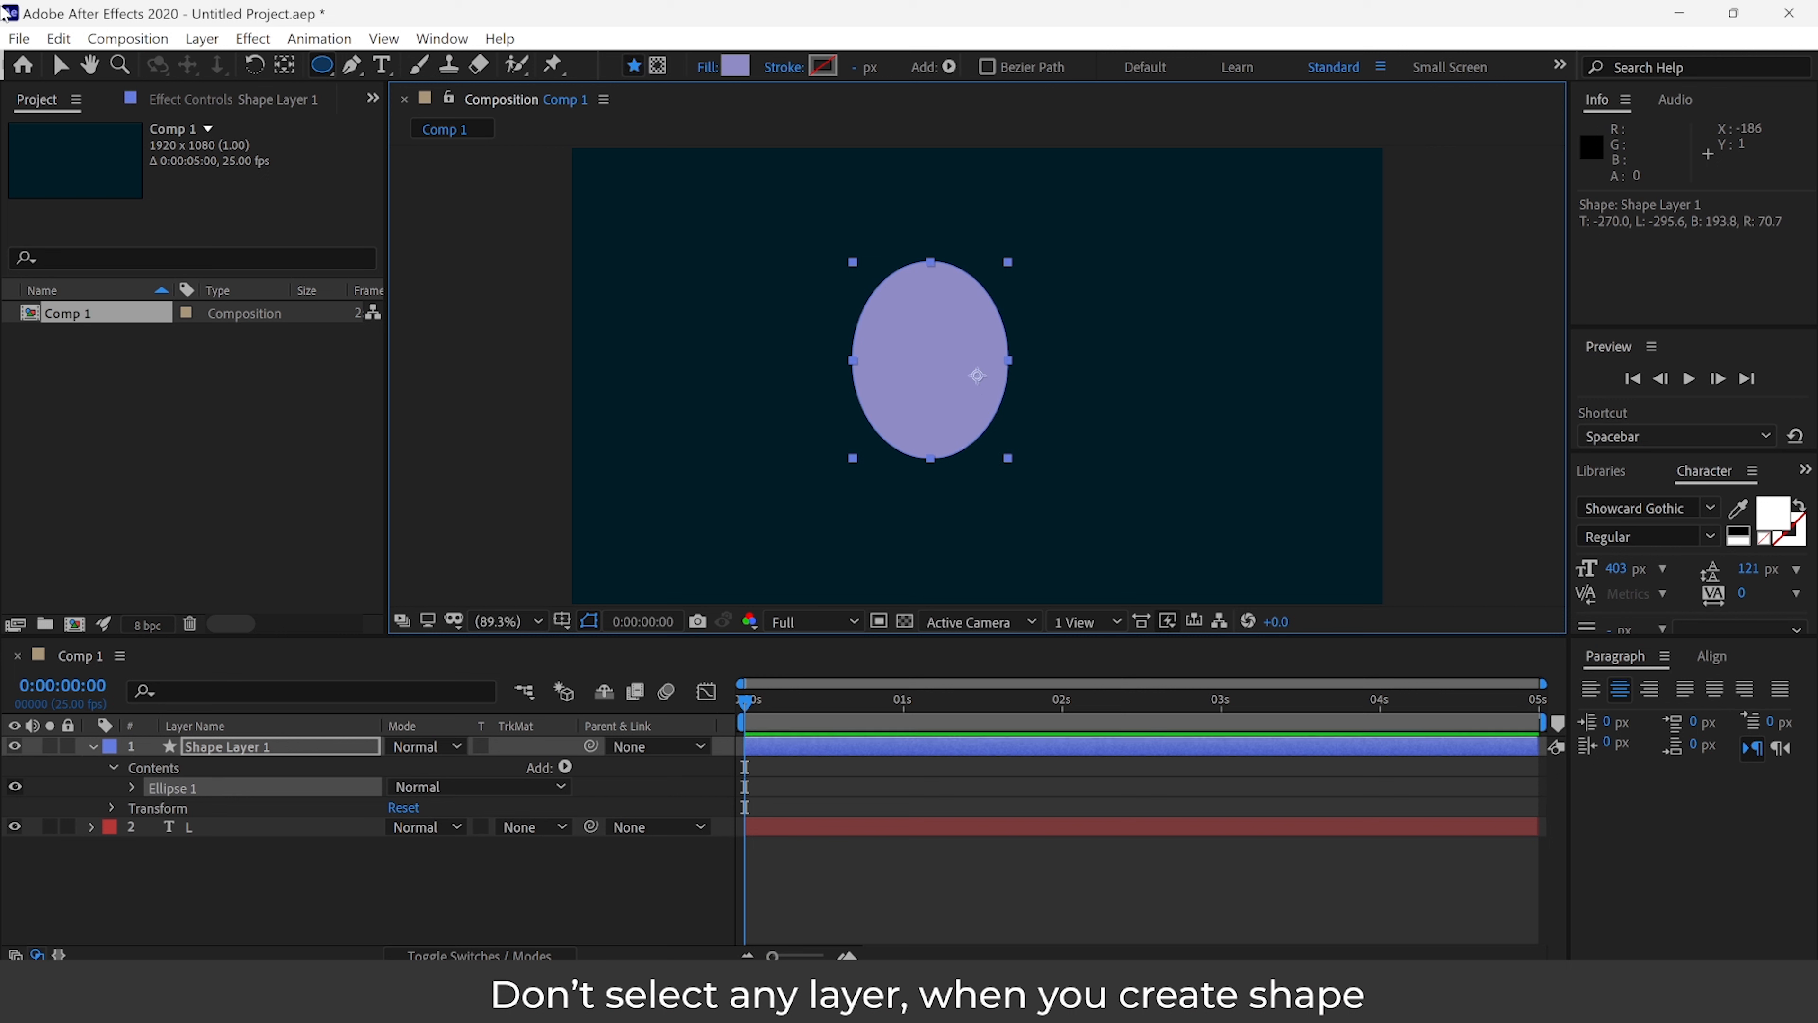
click(62, 67)
click(481, 451)
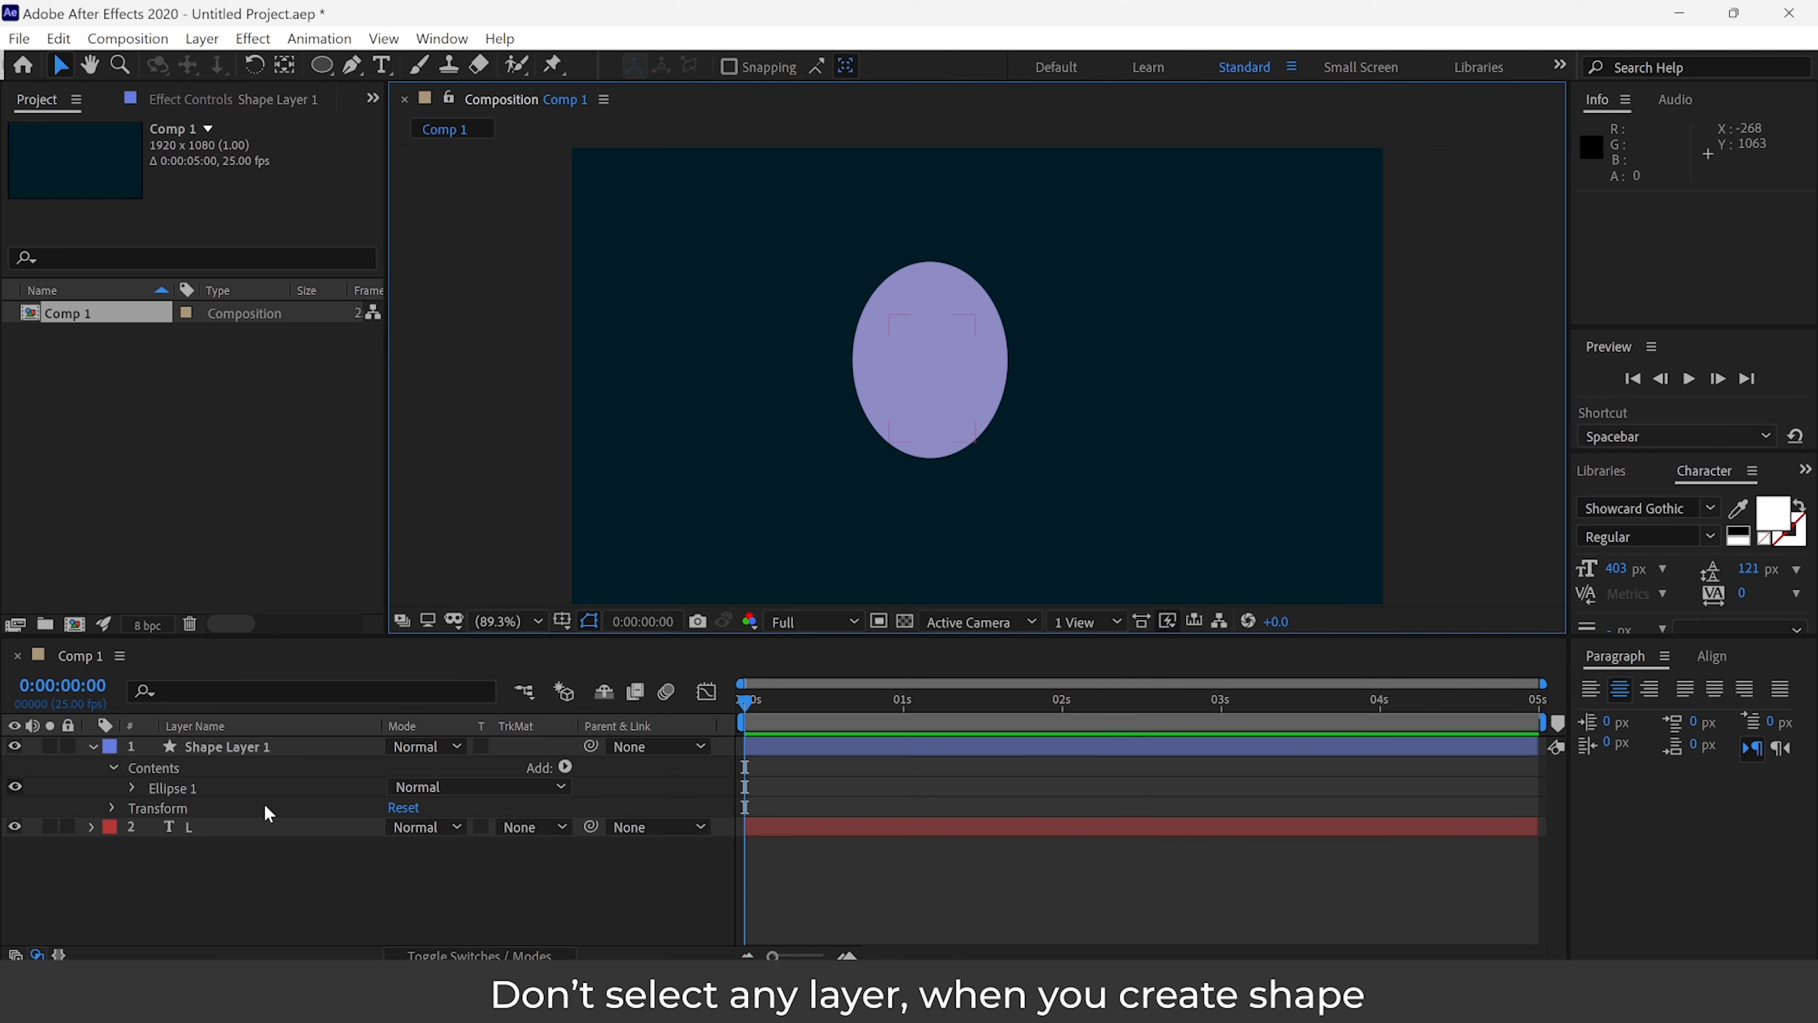
- Move the ellipse layer's anchor point to the lower-left corner of its bounding box
click(210, 757)
click(891, 368)
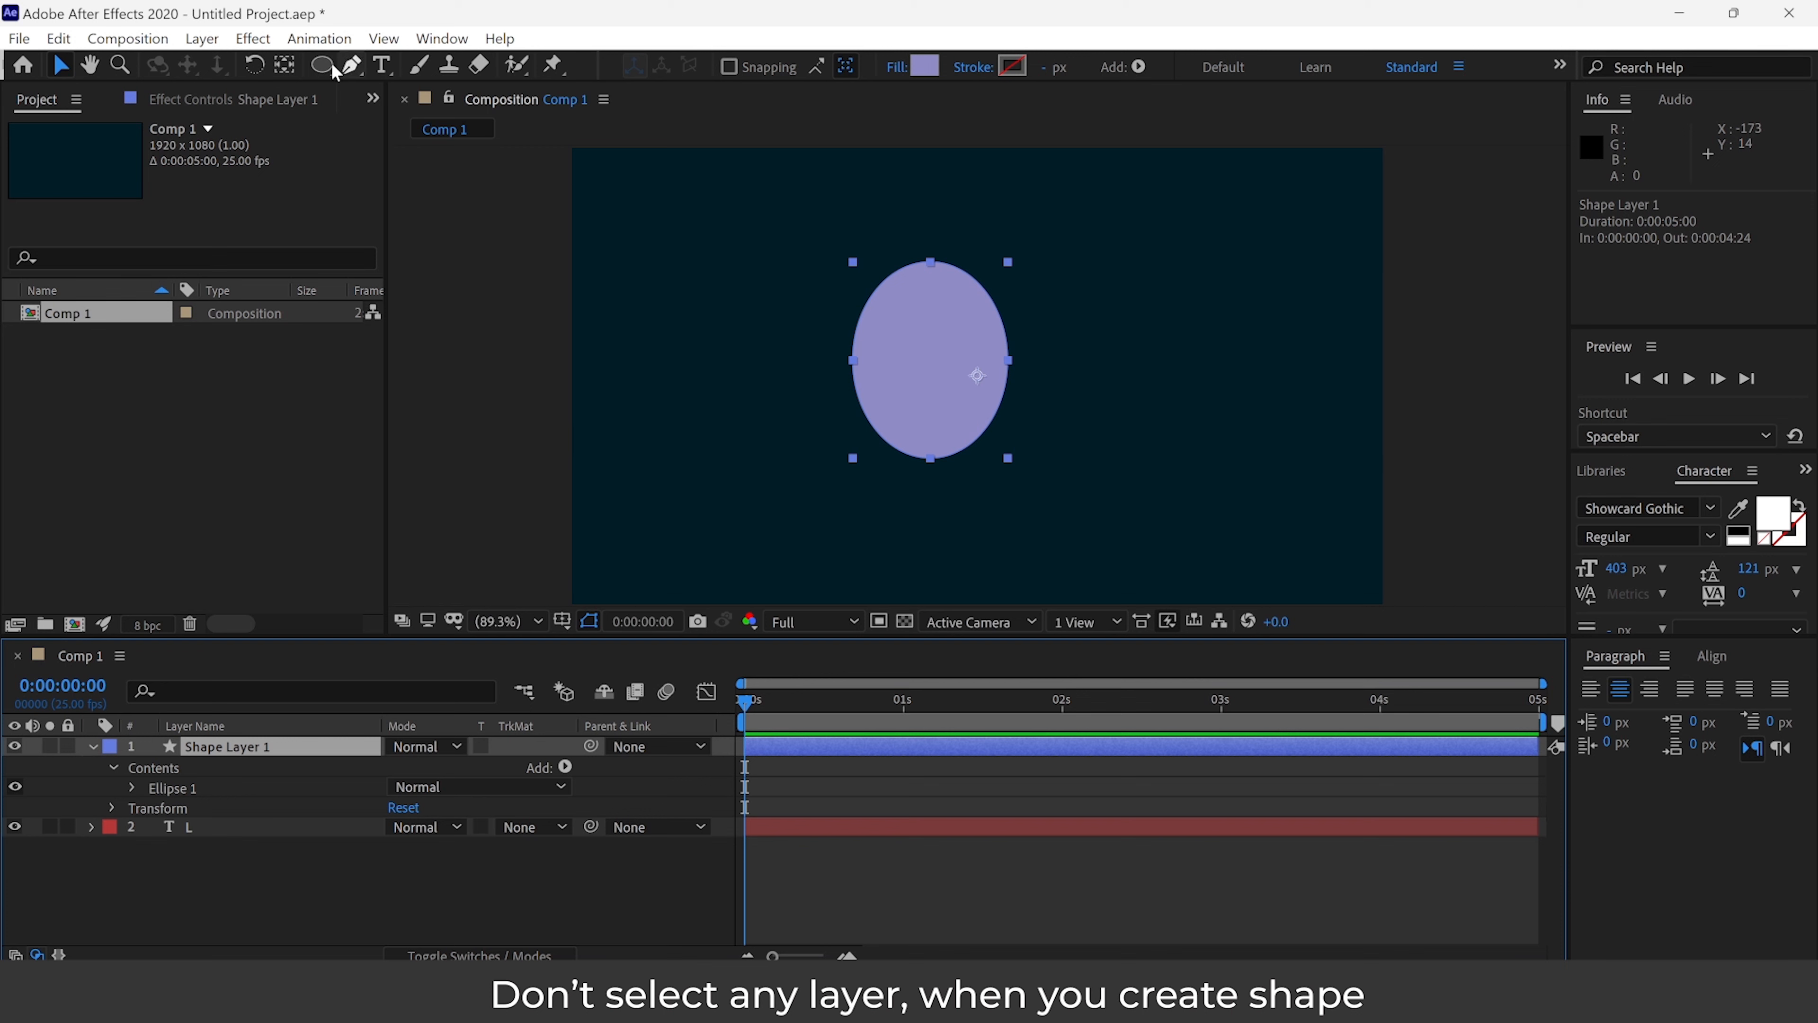
click(284, 65)
drag(981, 380, 889, 451)
click(61, 67)
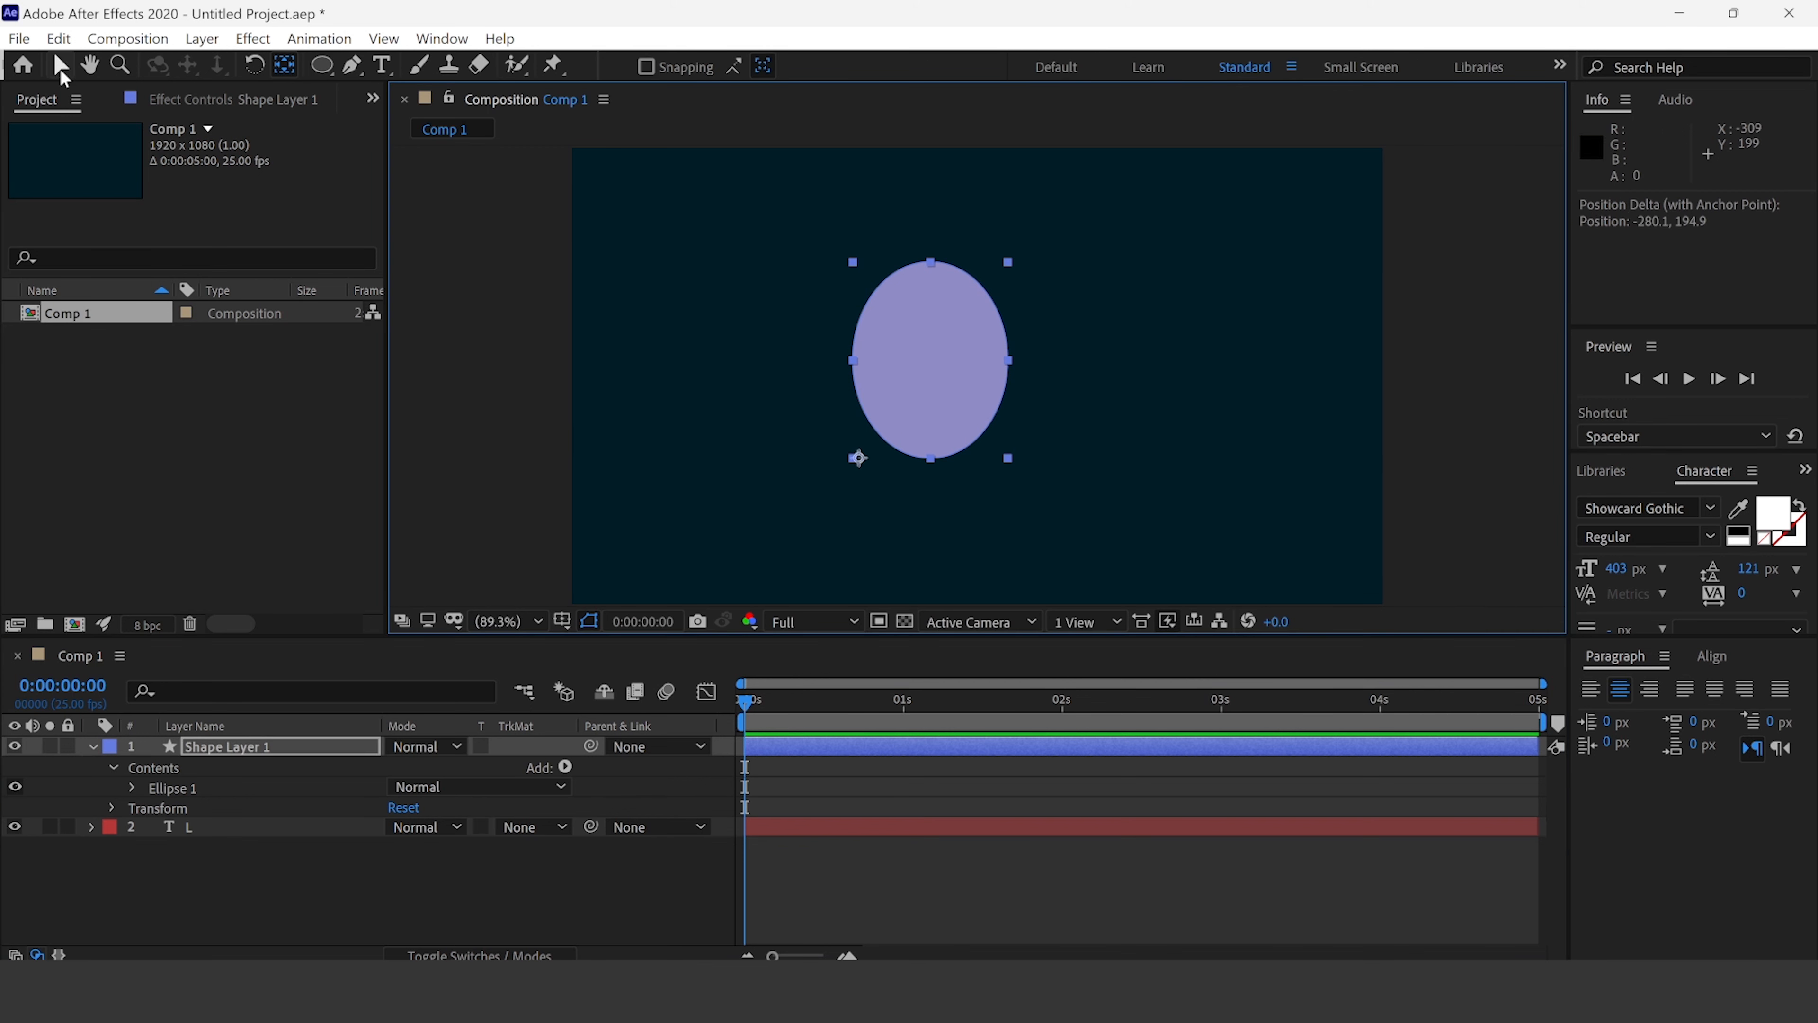
- Add a Scale keyframe of 100% to Shape Layer 1 at frame 15, with the timeline zoomed in
click(784, 752)
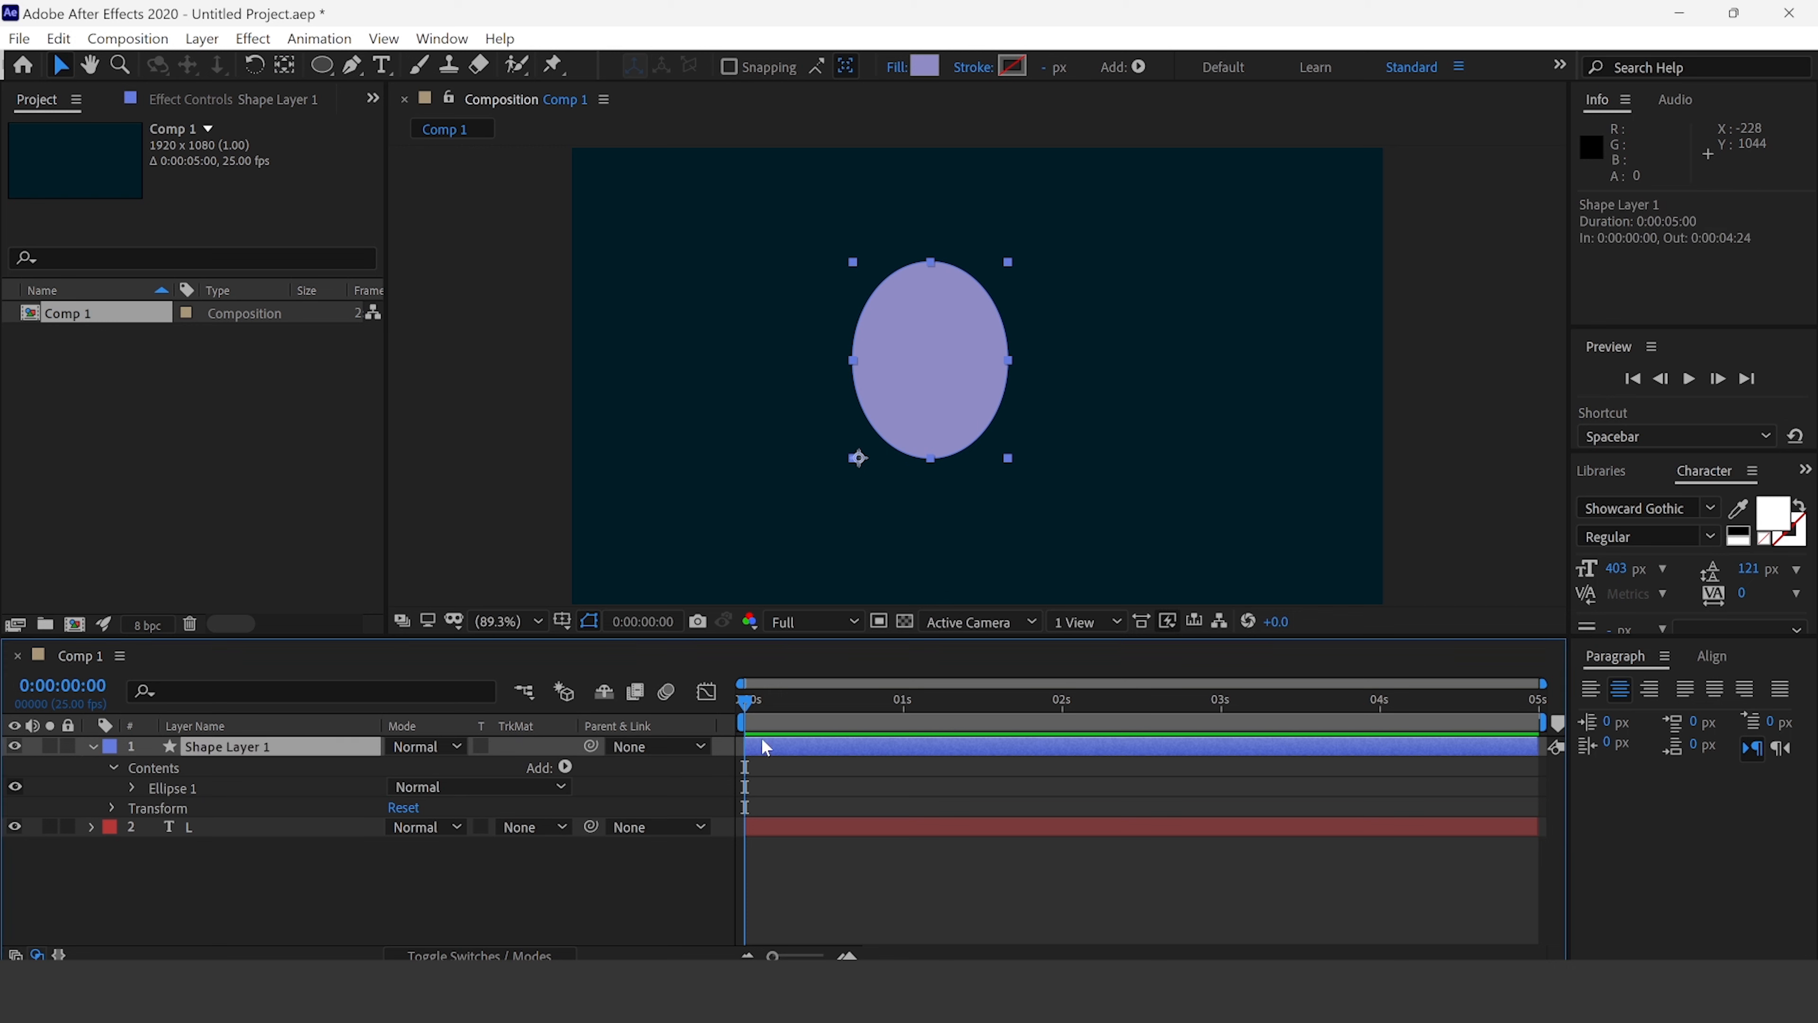
key(s)
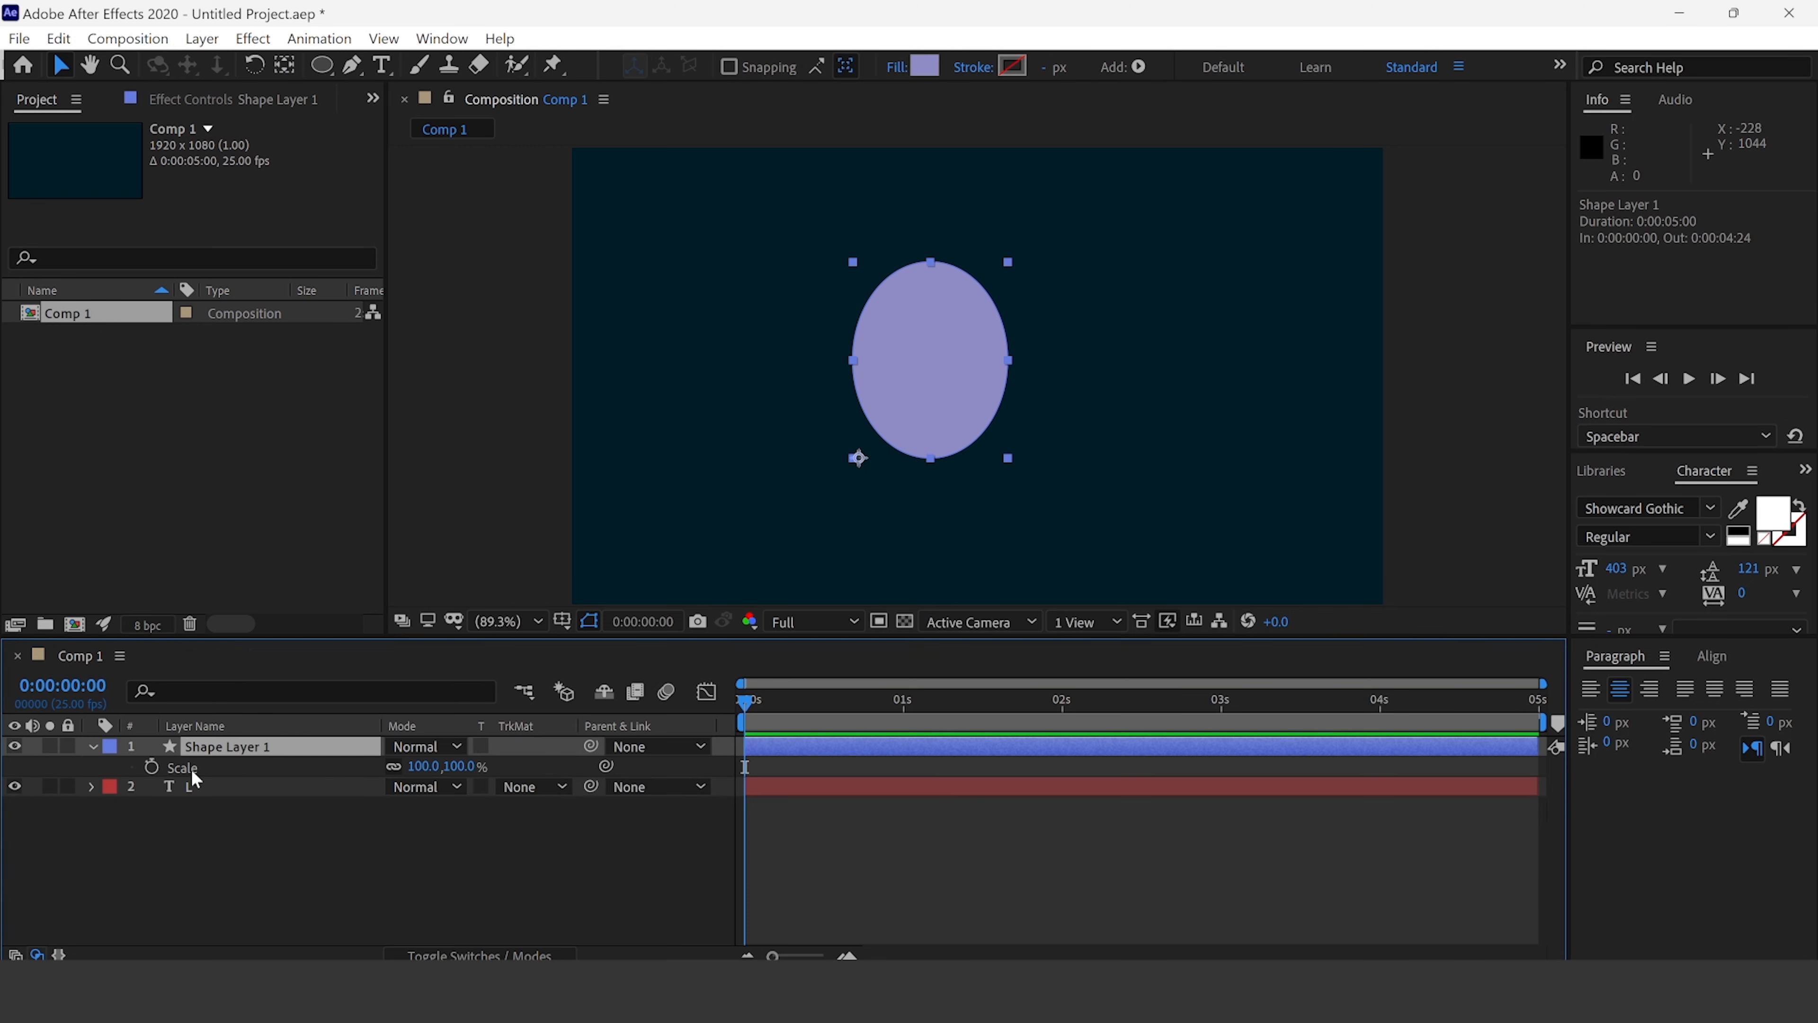
drag(744, 701, 906, 733)
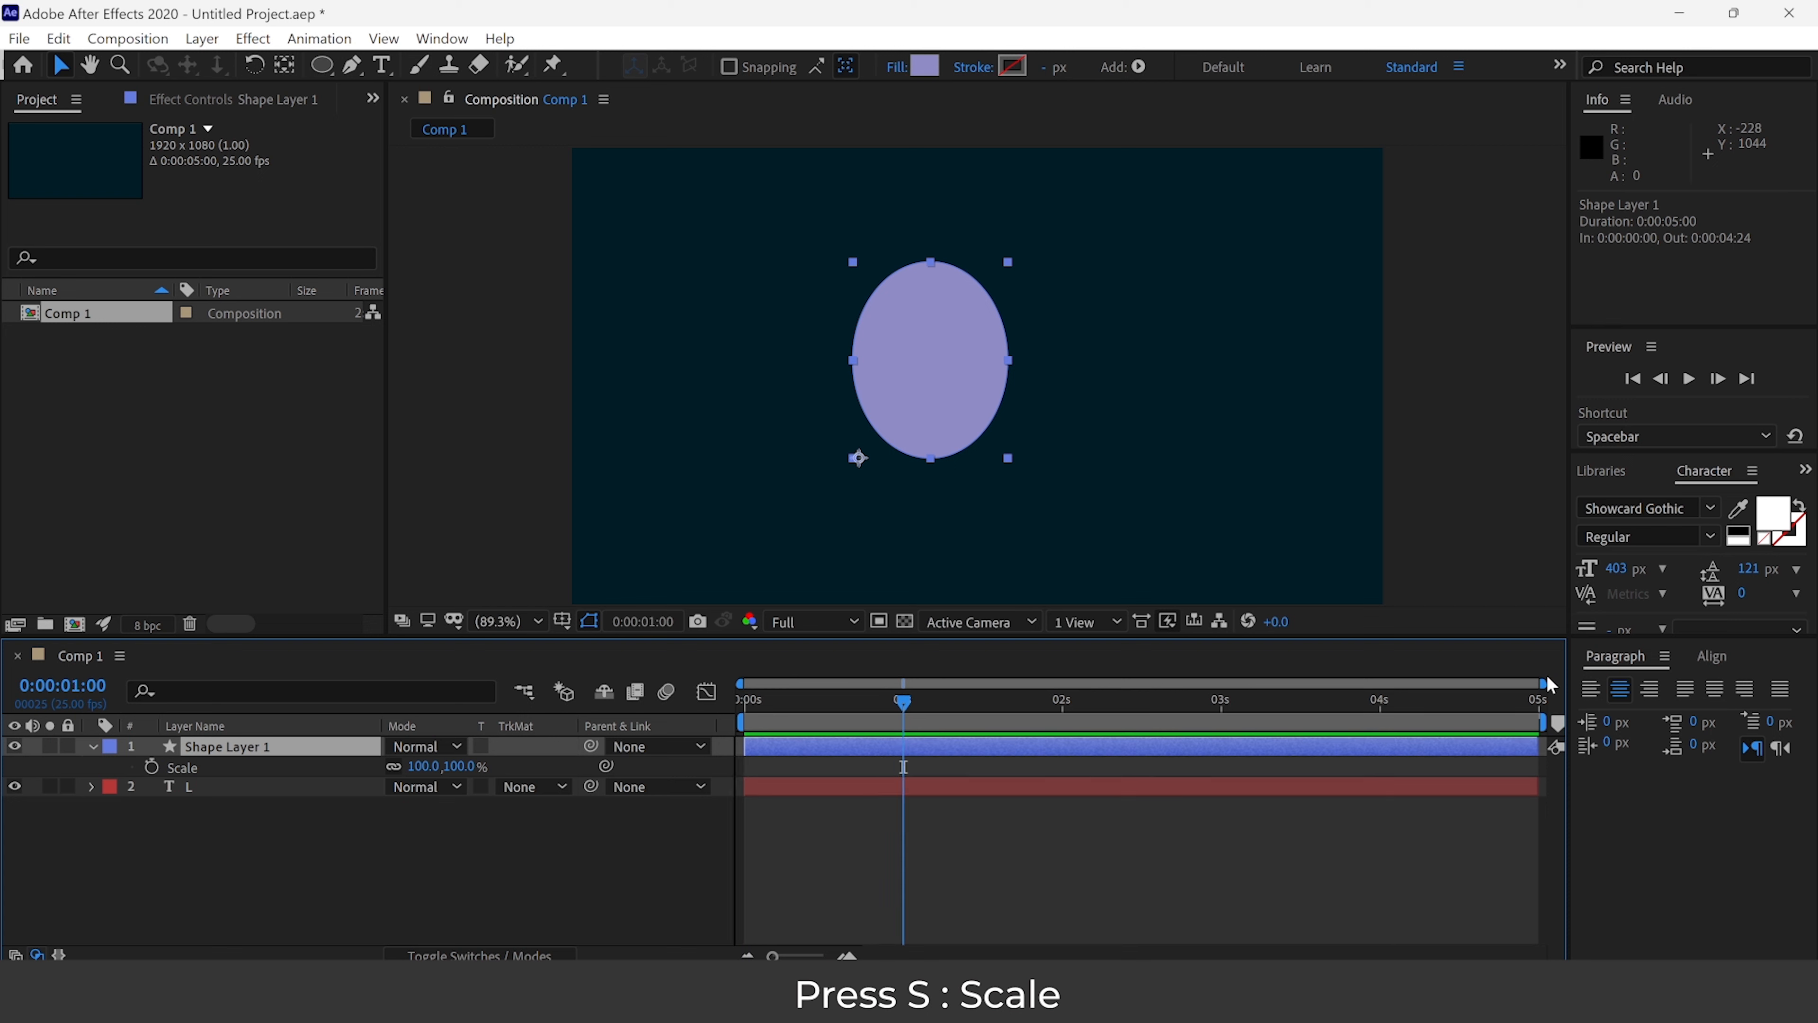
drag(1550, 684, 672, 724)
click(151, 767)
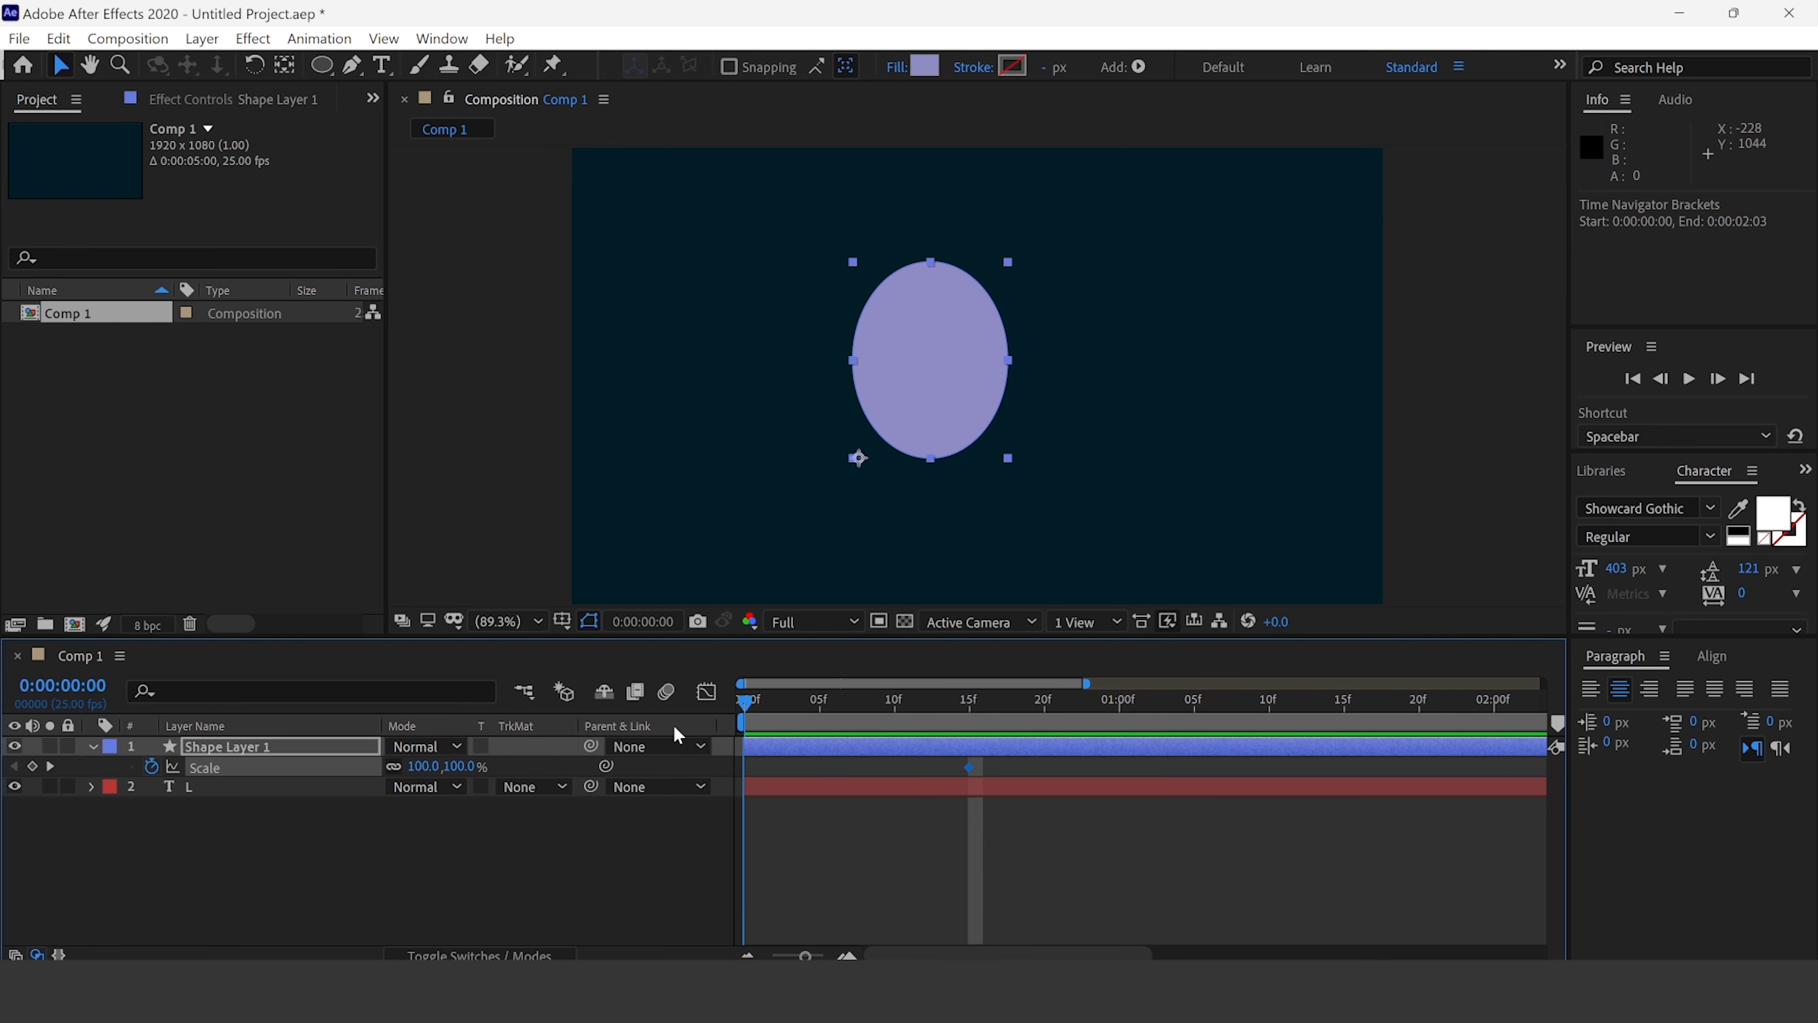
- Set Shape Layer 1's Scale to 0% at 0:00:00:00 and preview the growing ellipse
click(458, 767)
text(0)
click(510, 849)
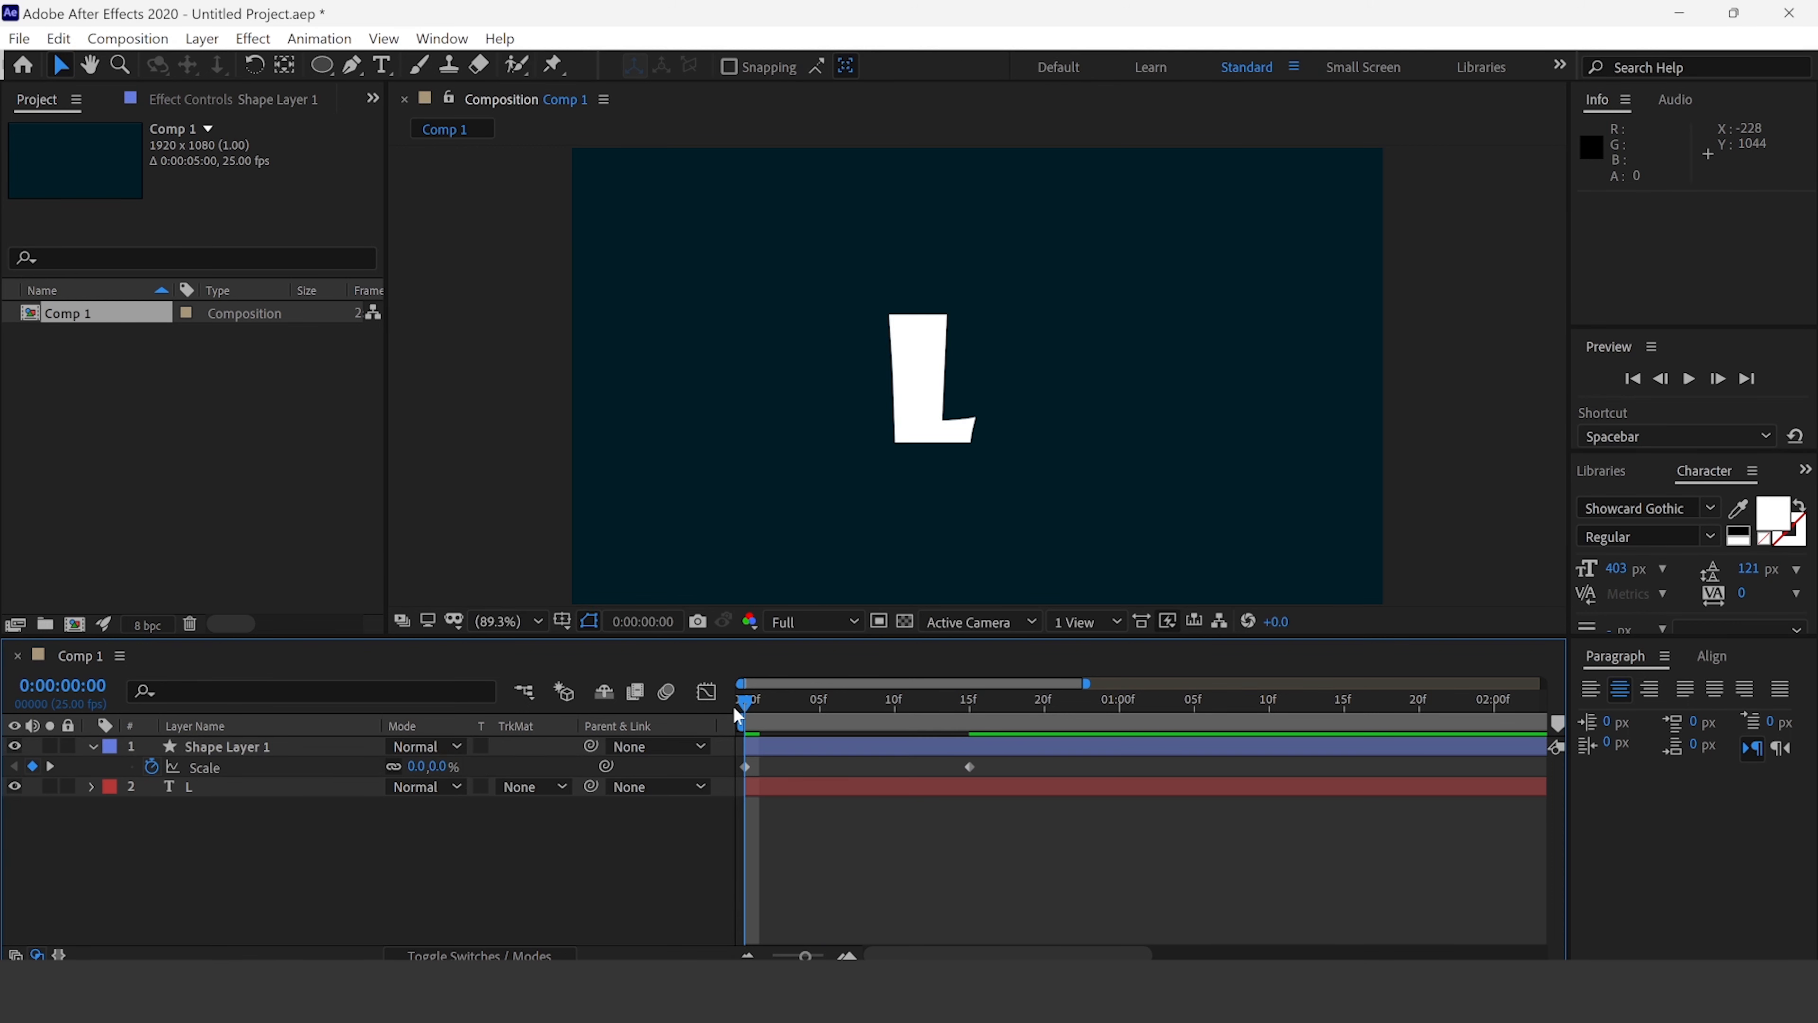
key(space)
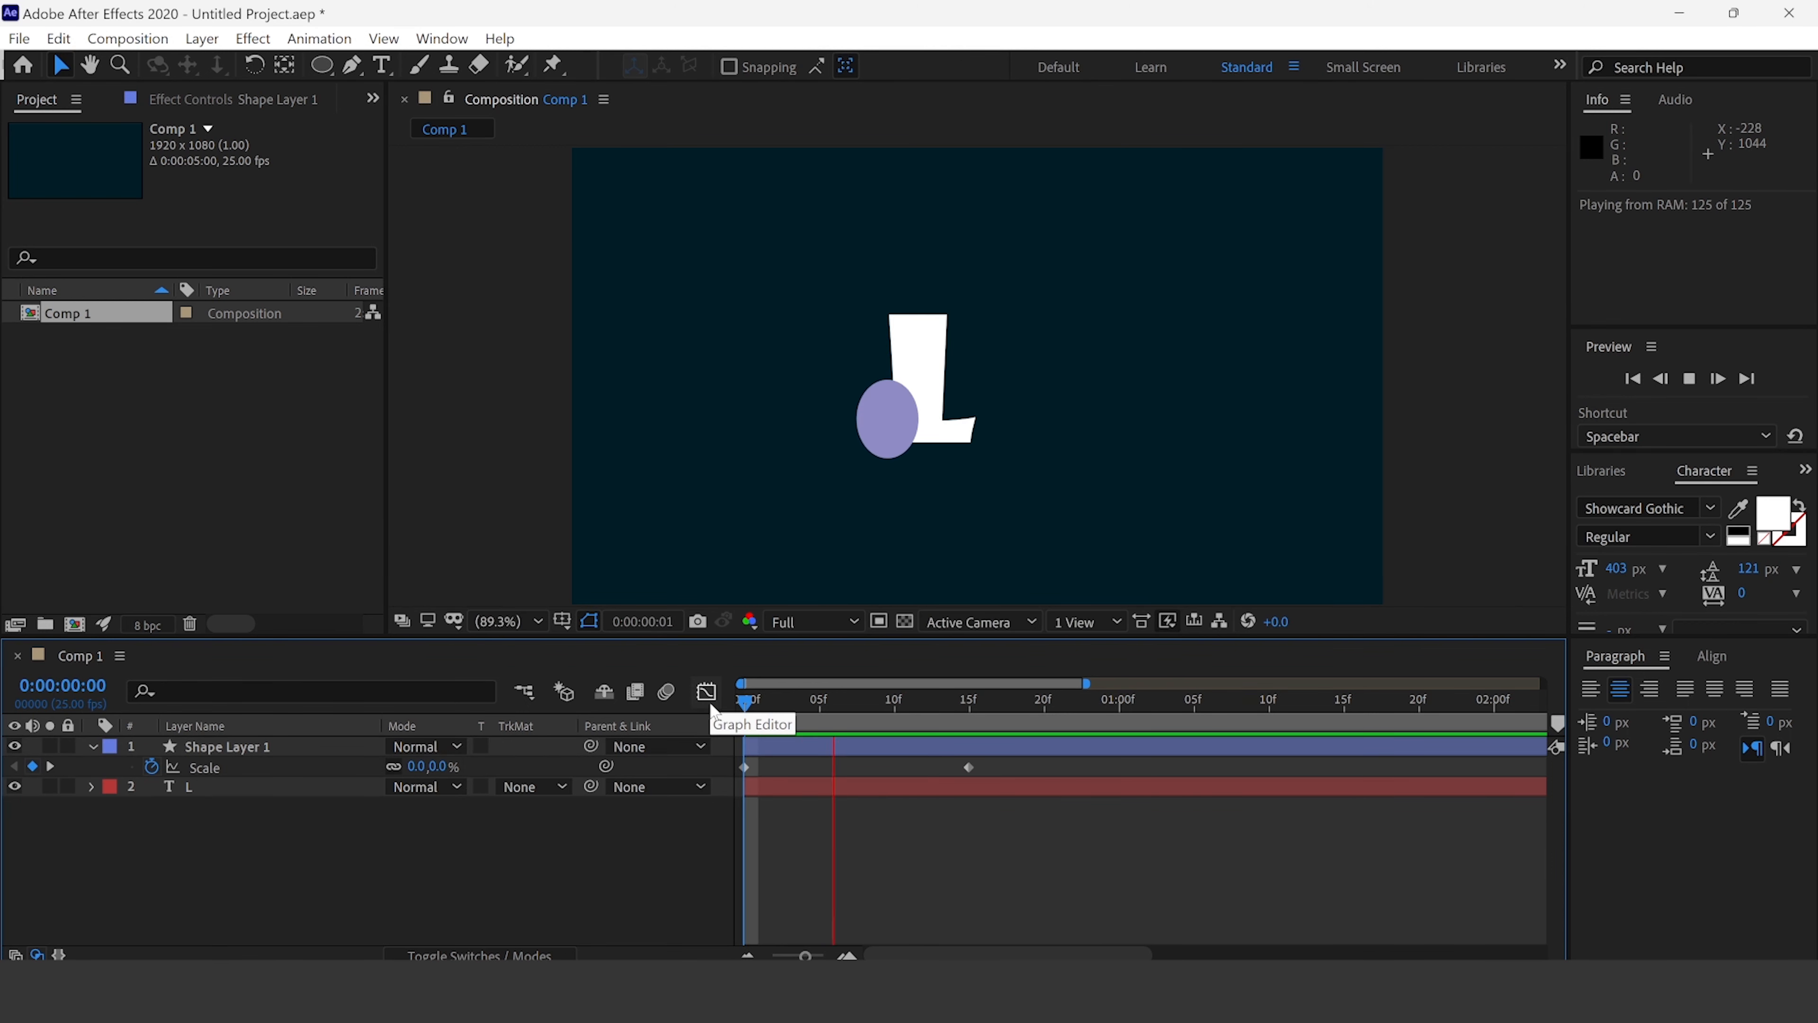
- Apply Easy Ease to both Scale keyframes of Shape Layer 1 and preview the animation from the start
drag(800, 704, 740, 773)
right_click(971, 769)
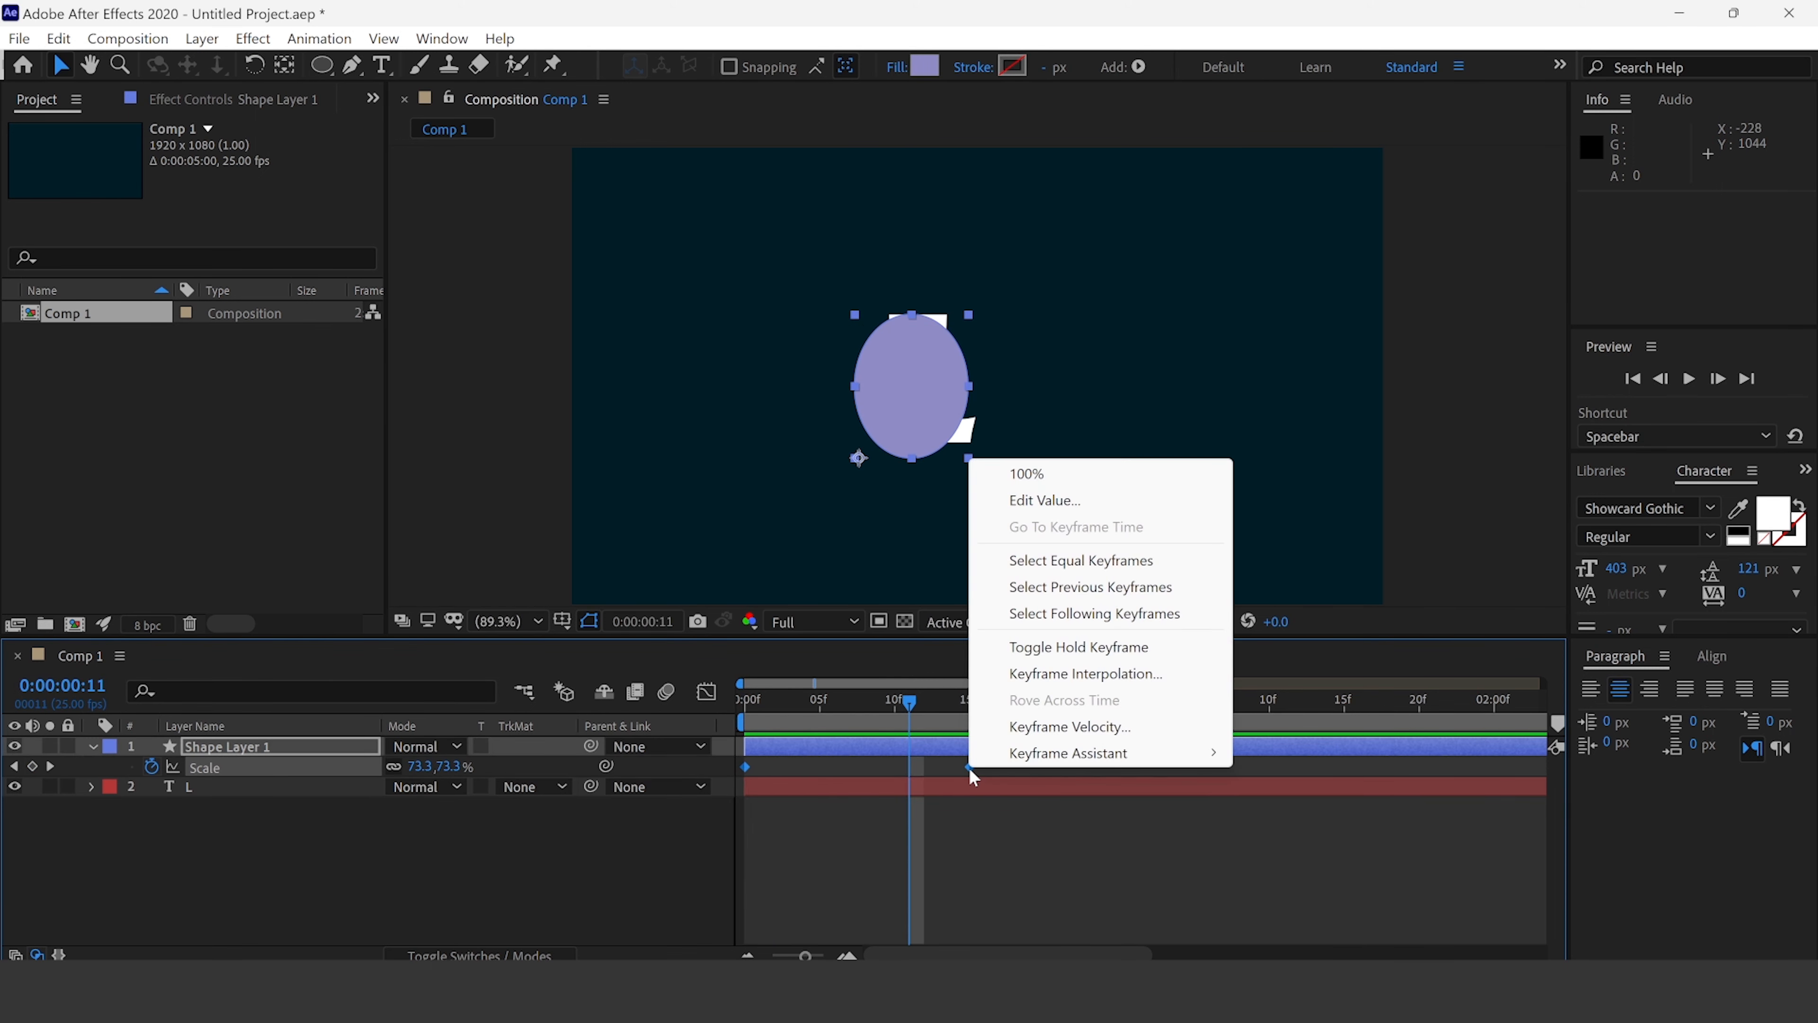
mouse_move(1128, 749)
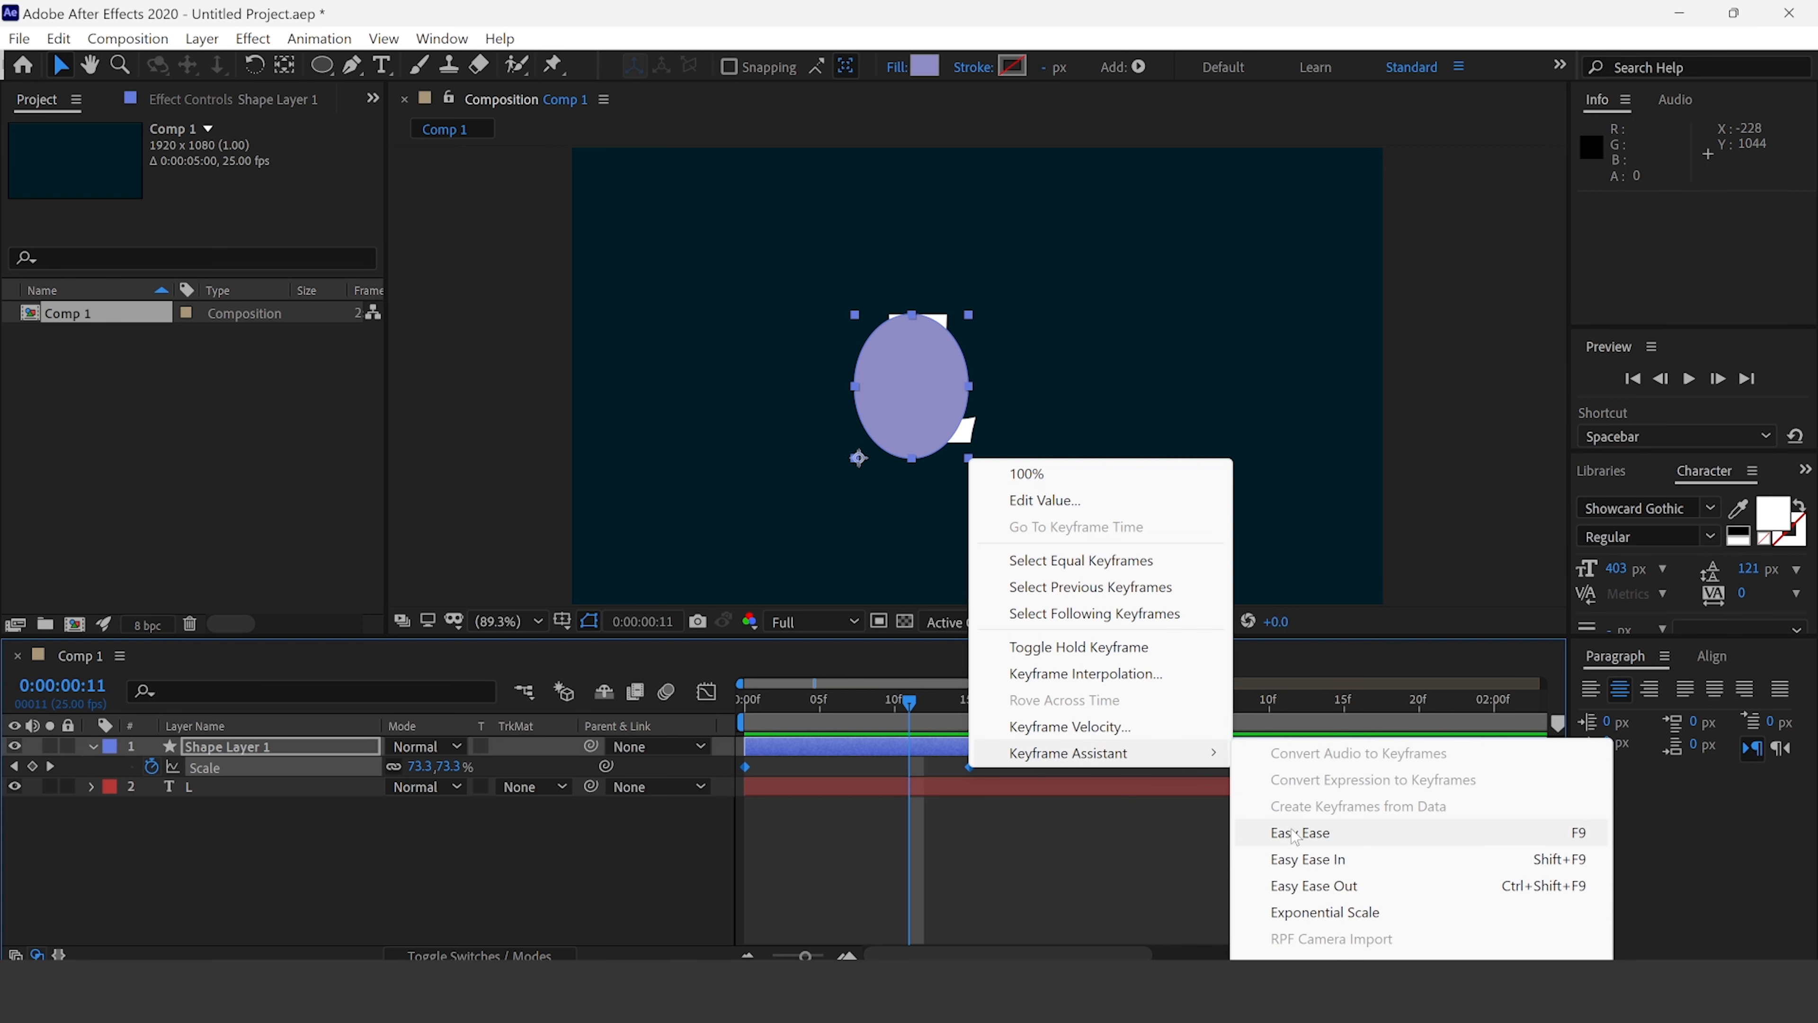
click(1321, 835)
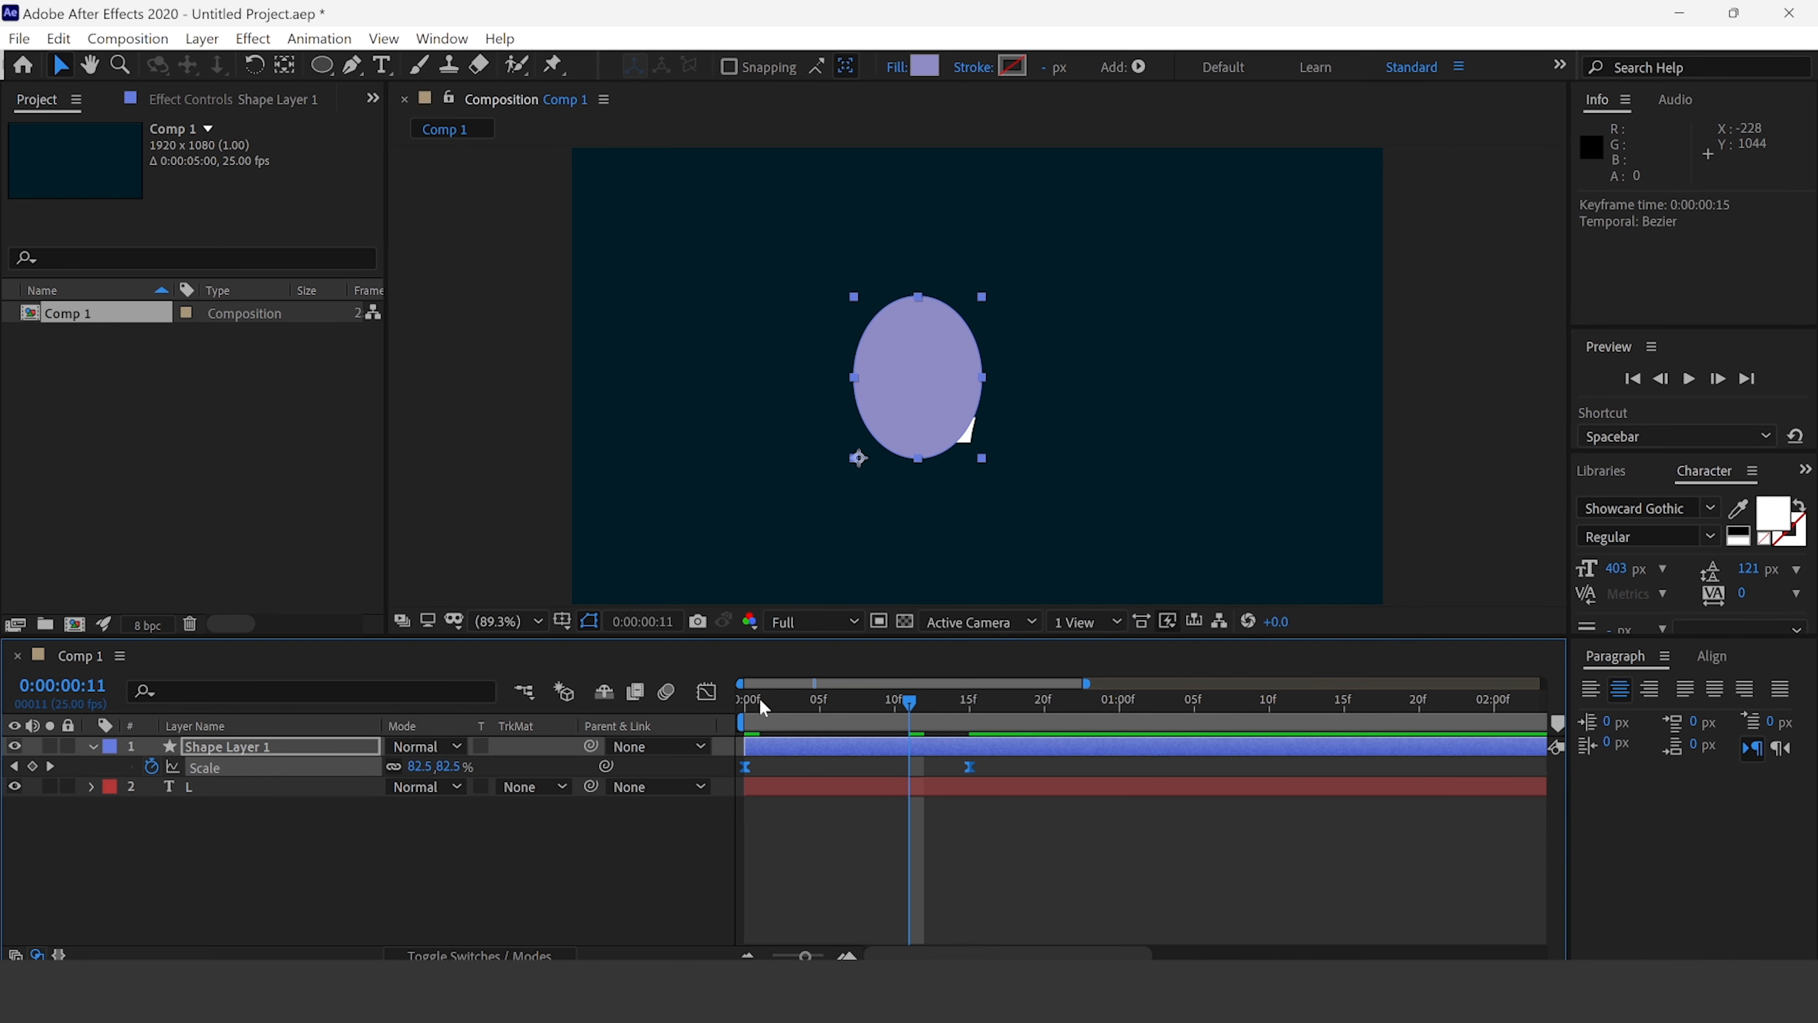
drag(759, 697, 681, 697)
key(space)
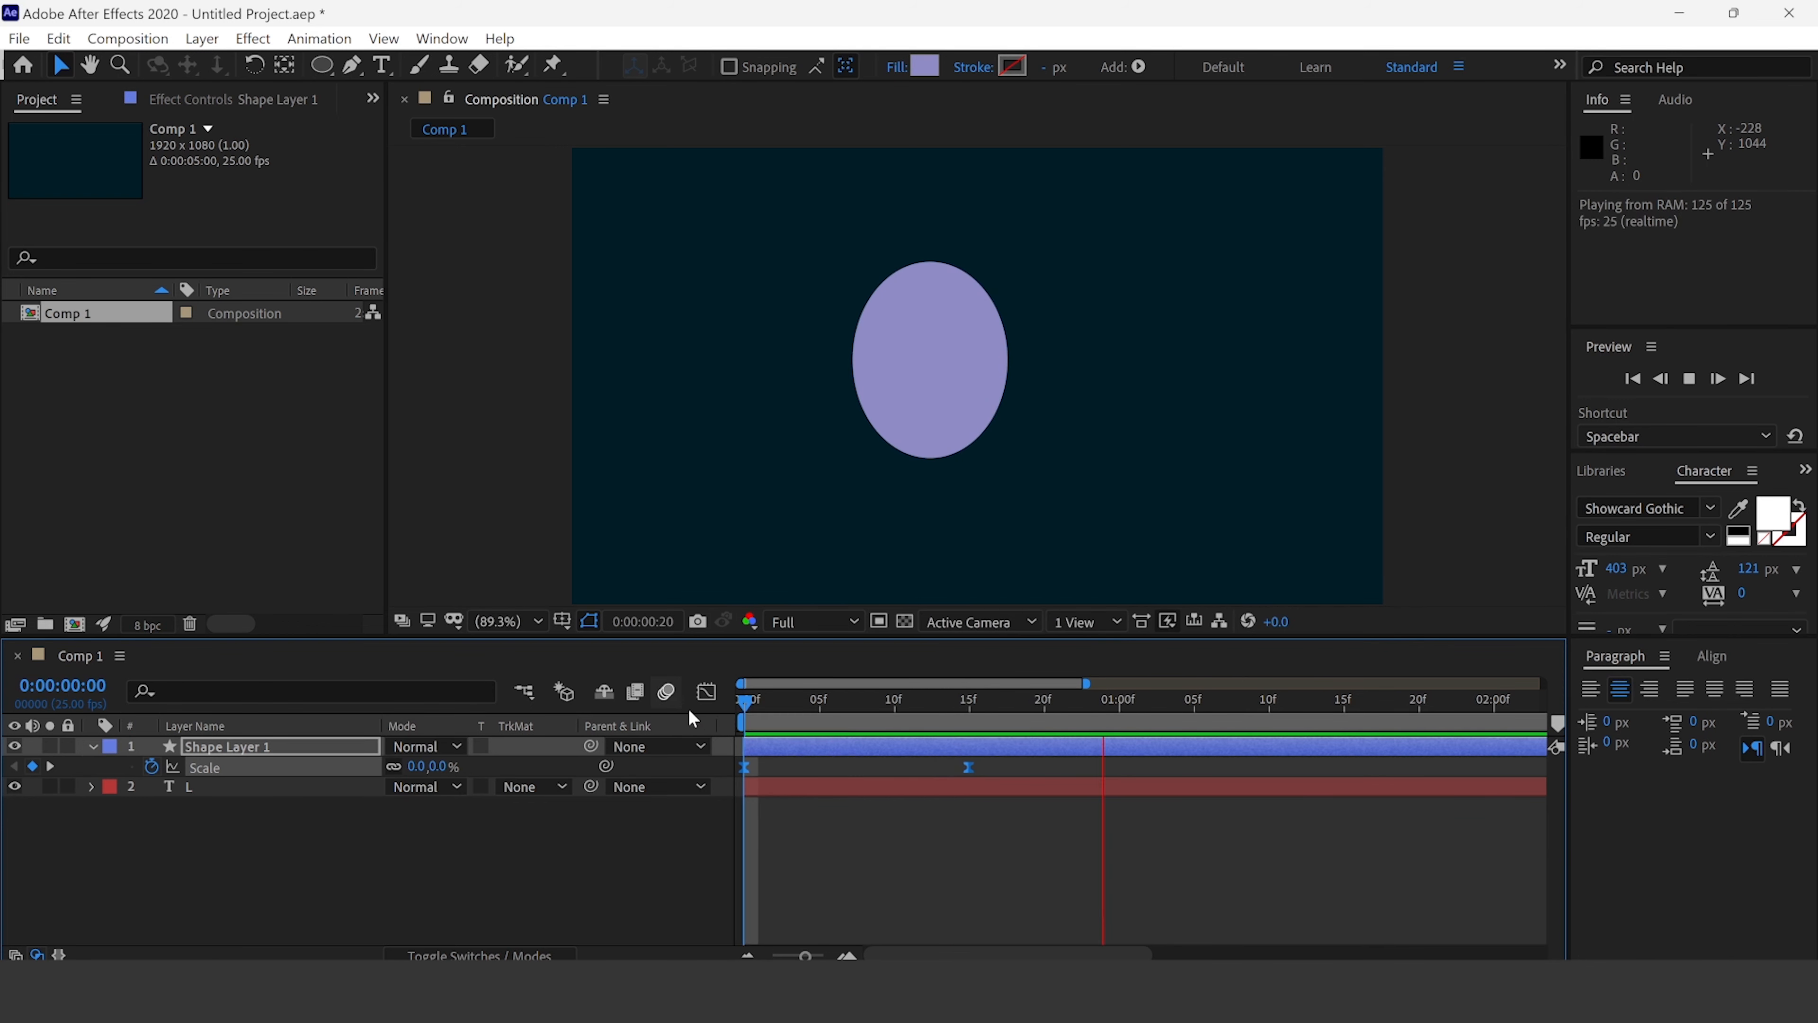
- Collapse Shape Layer 1's properties and set the L layer's track matte to Alpha Matte "Shape Layer 1"
click(92, 746)
click(268, 871)
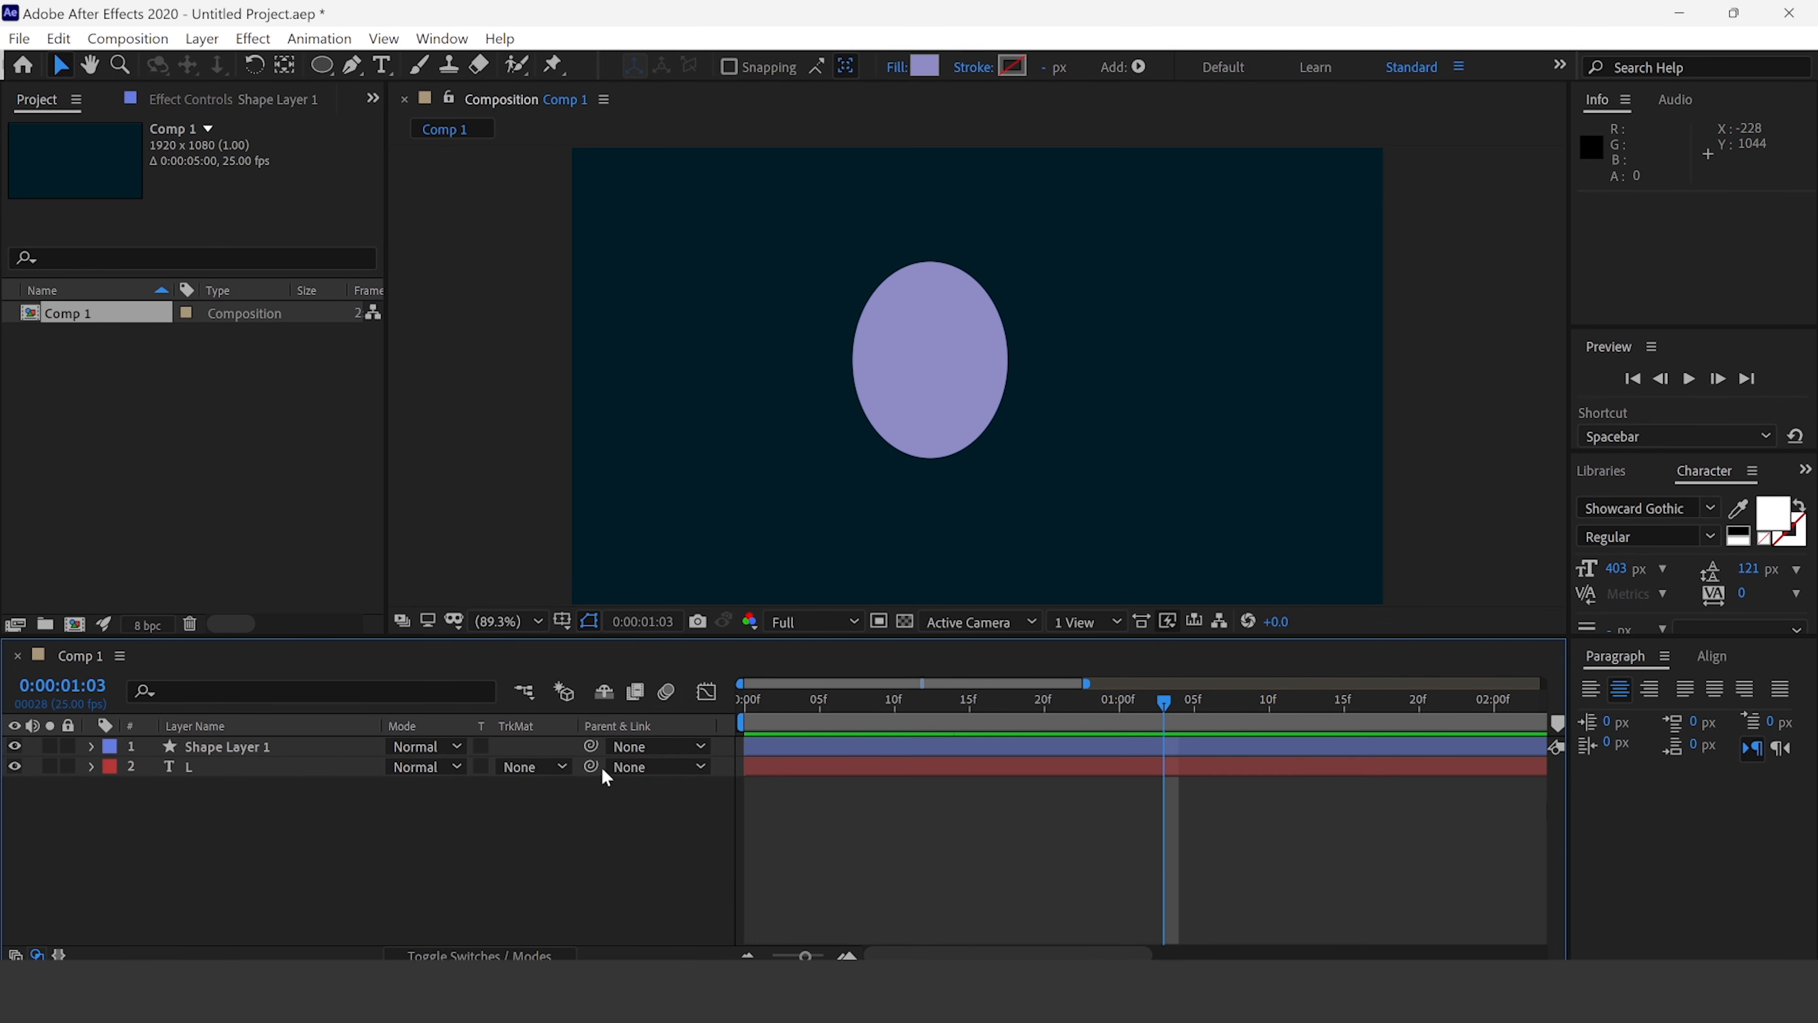
click(533, 767)
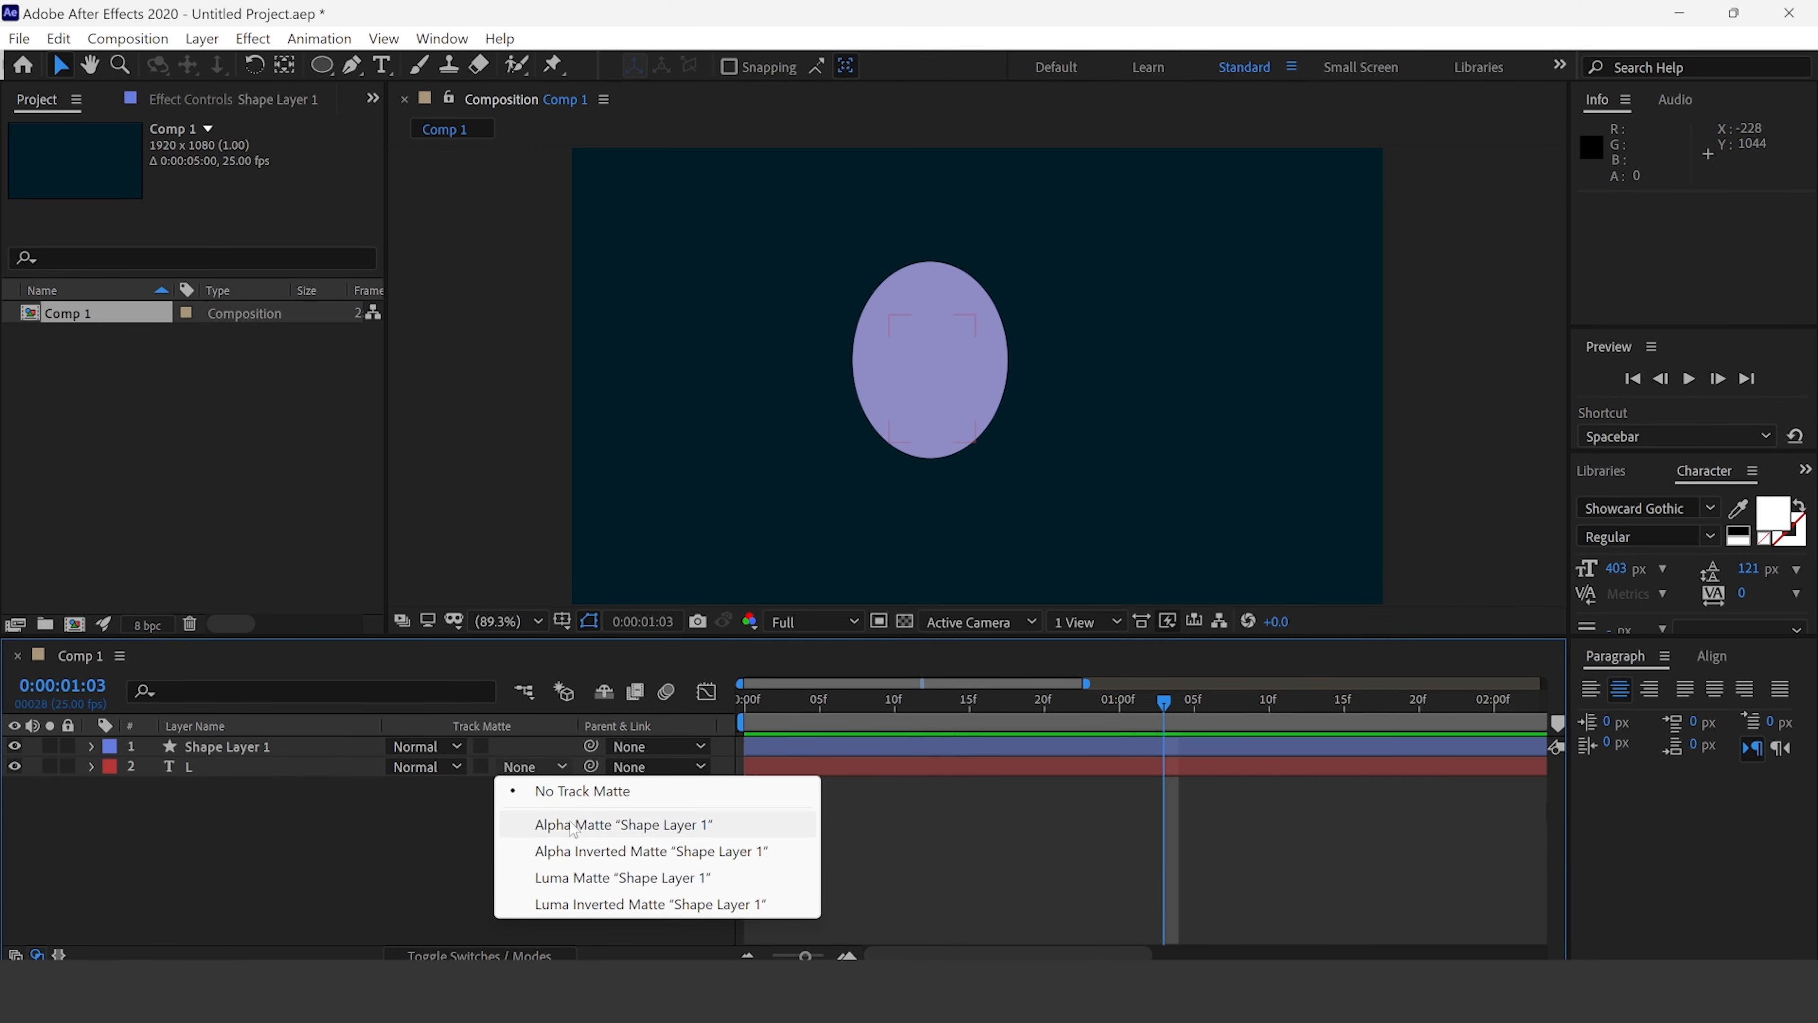
click(298, 856)
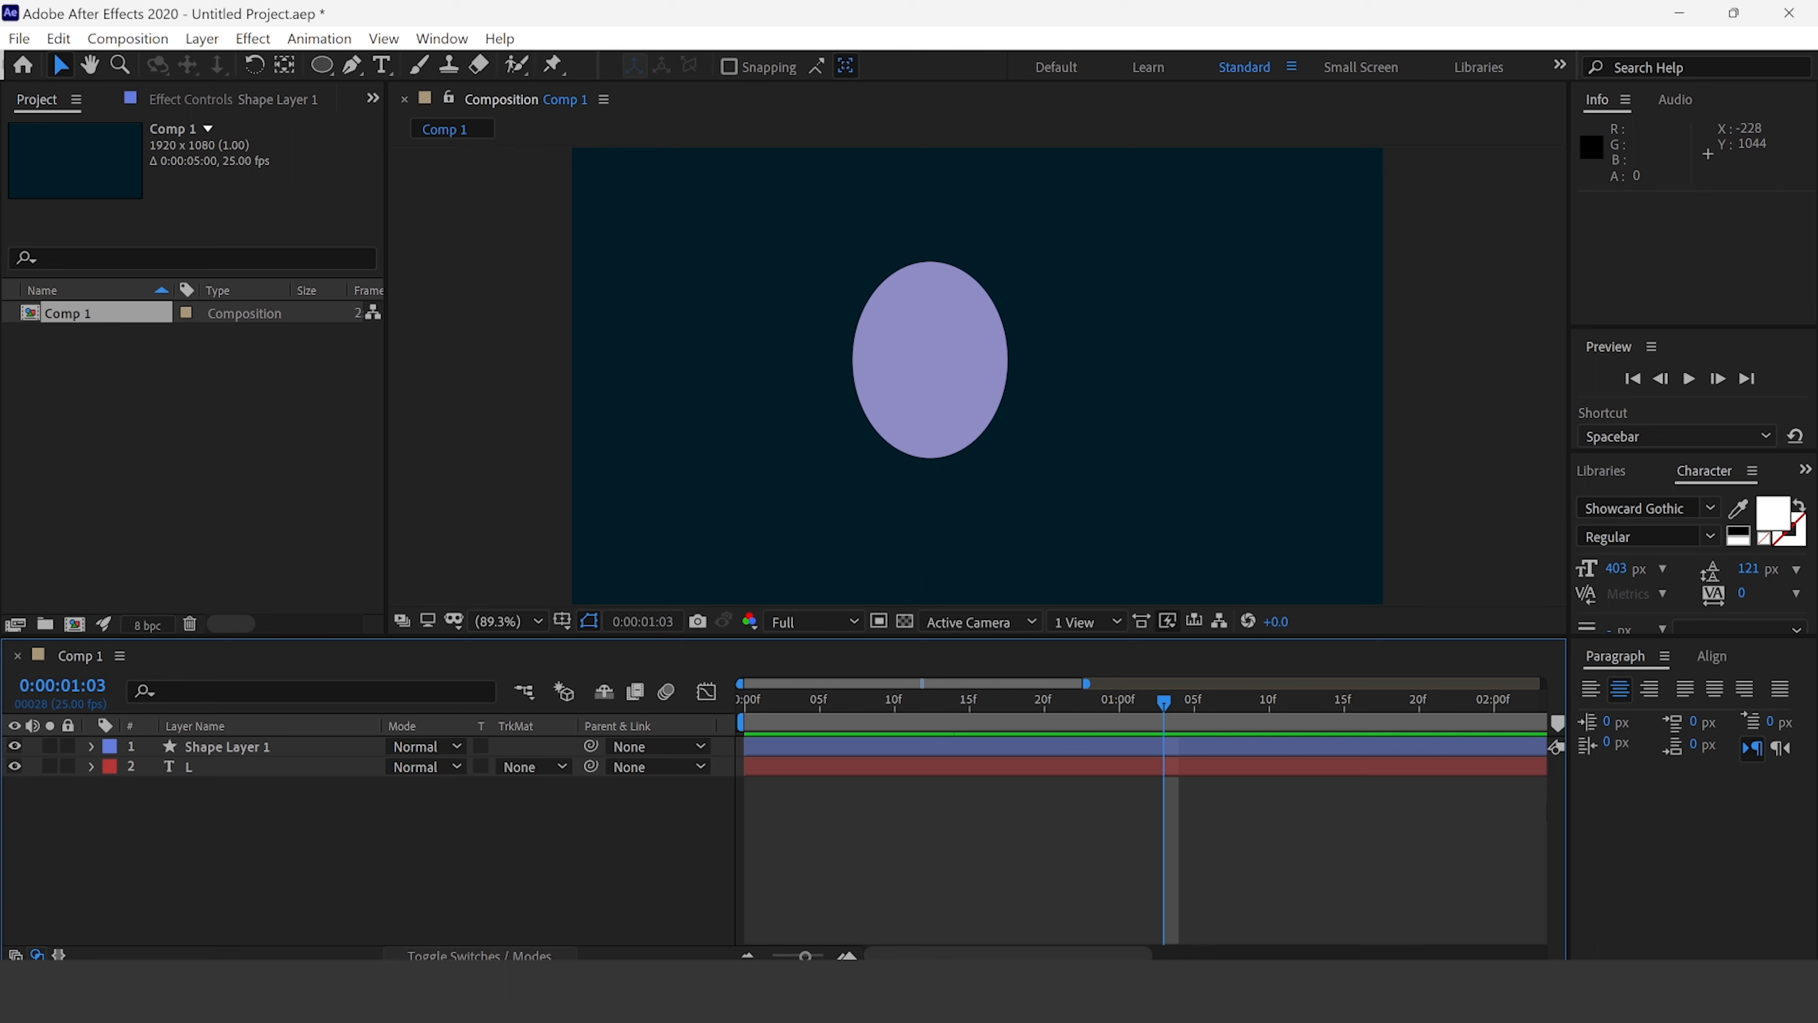
click(501, 955)
click(501, 955)
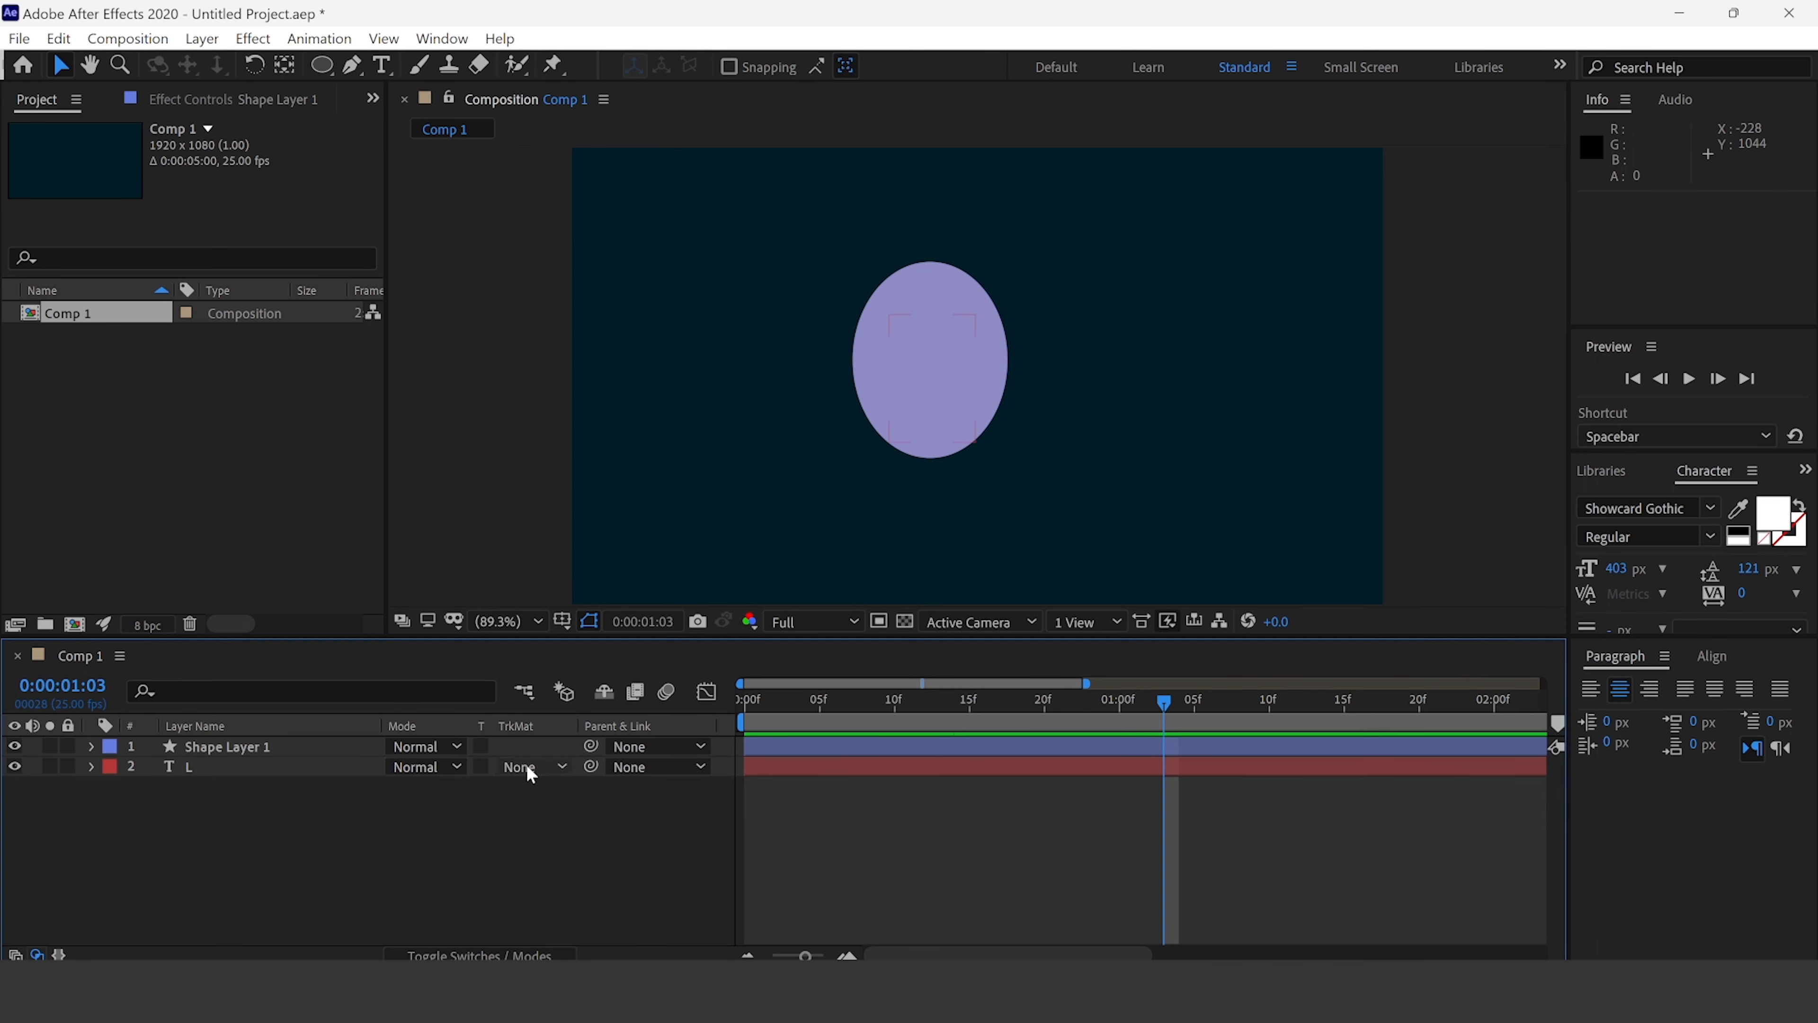
click(546, 768)
click(597, 829)
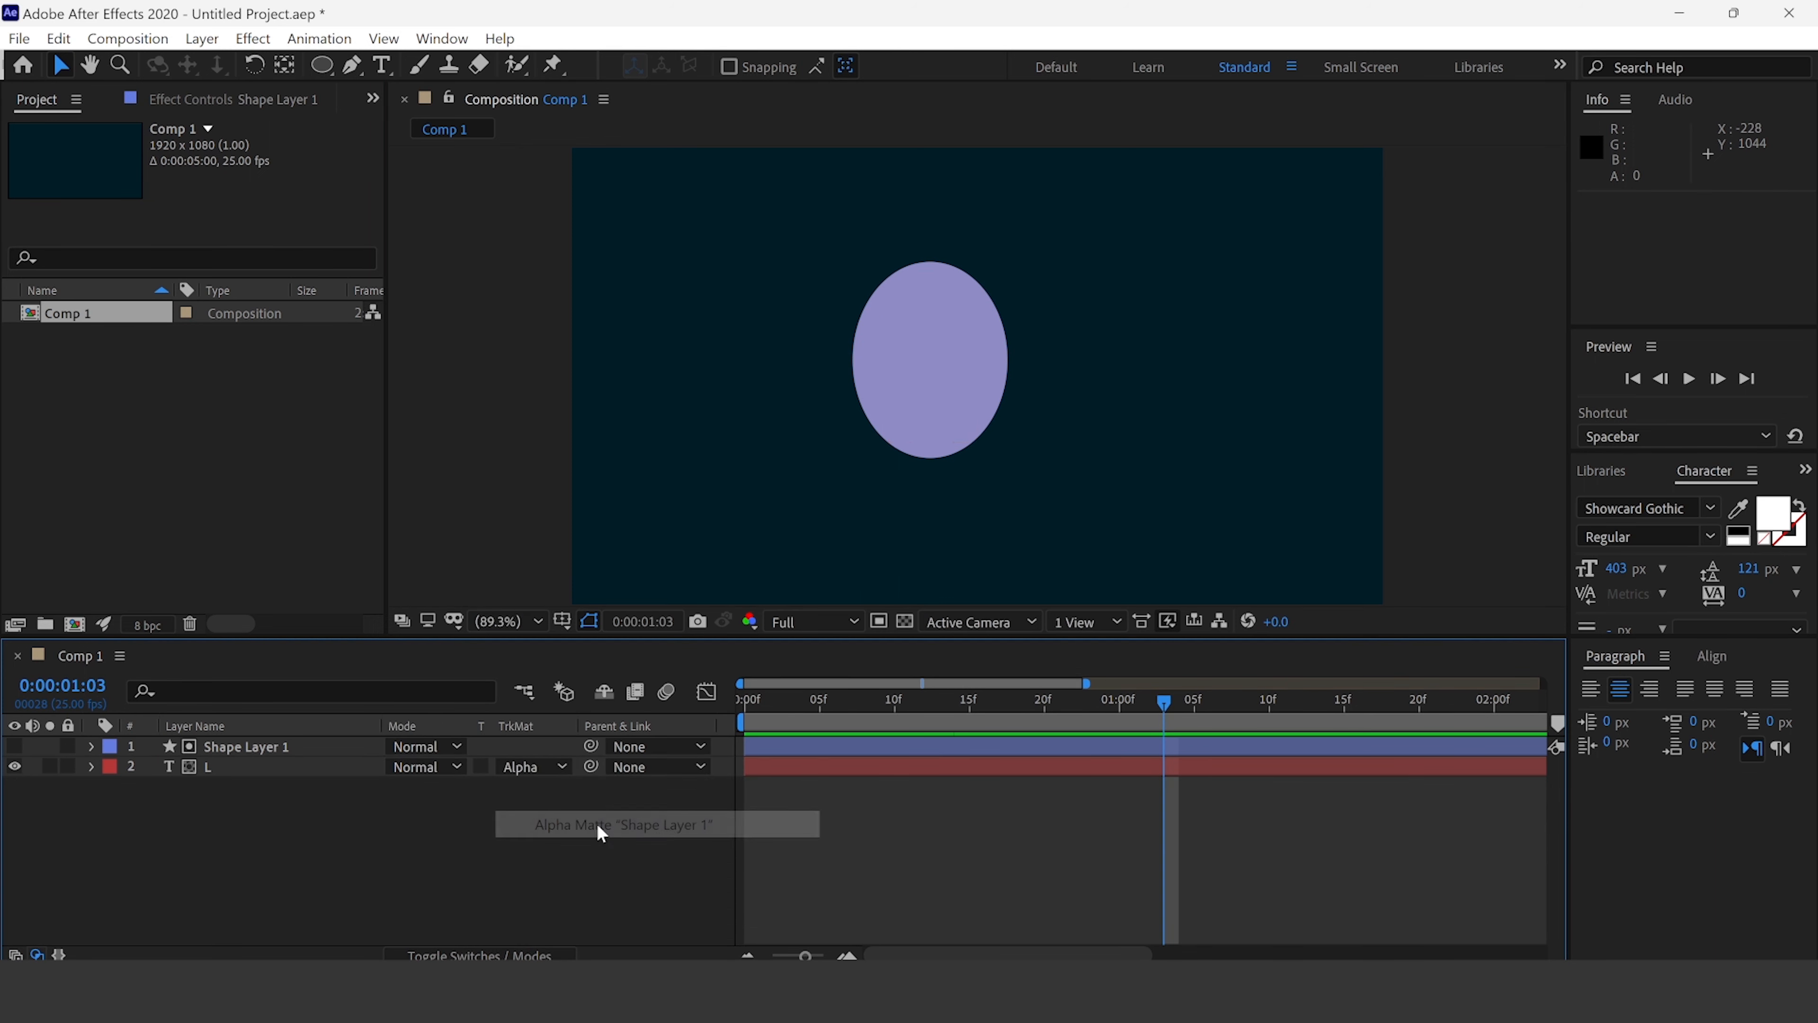
- Scrub and play the timeline to check how the matte ellipse reveals the L
drag(885, 694, 985, 705)
key(space)
key(space)
click(887, 749)
click(819, 713)
click(224, 782)
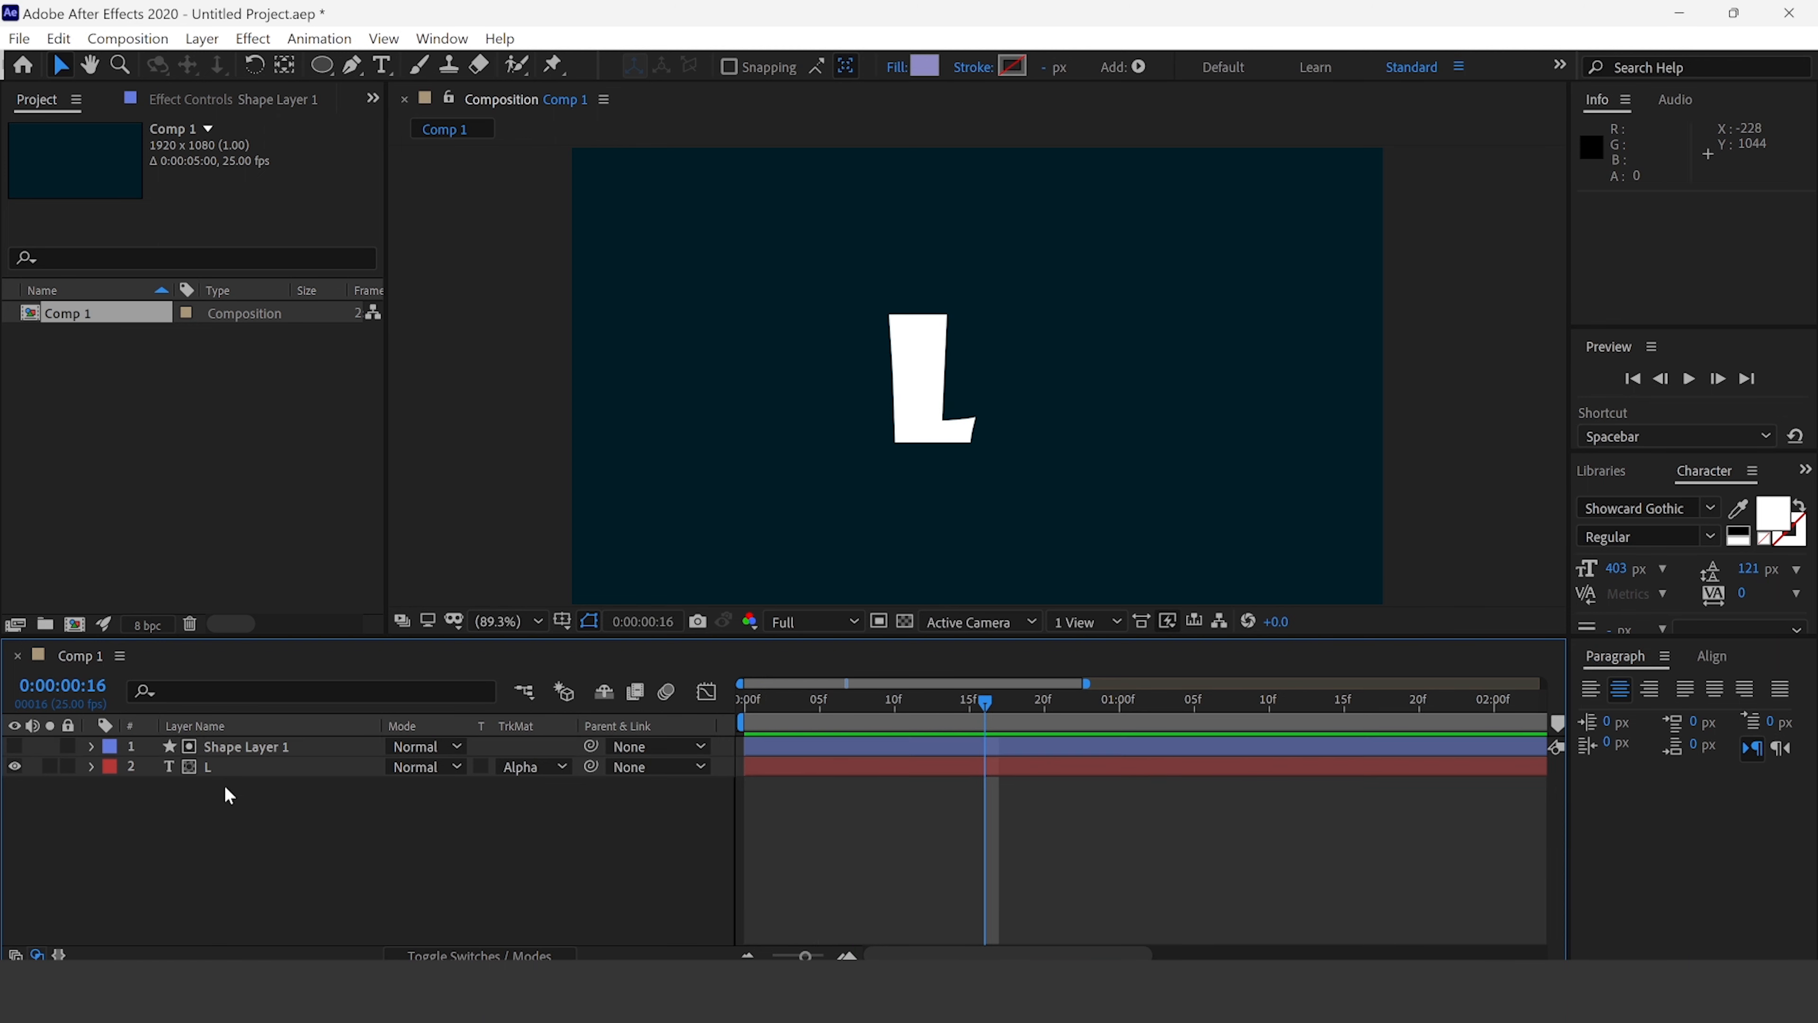
- Duplicate Shape Layer 1 and the L layer together and shift both copies to start at 0:00:00:05
click(230, 747)
shift+click(215, 766)
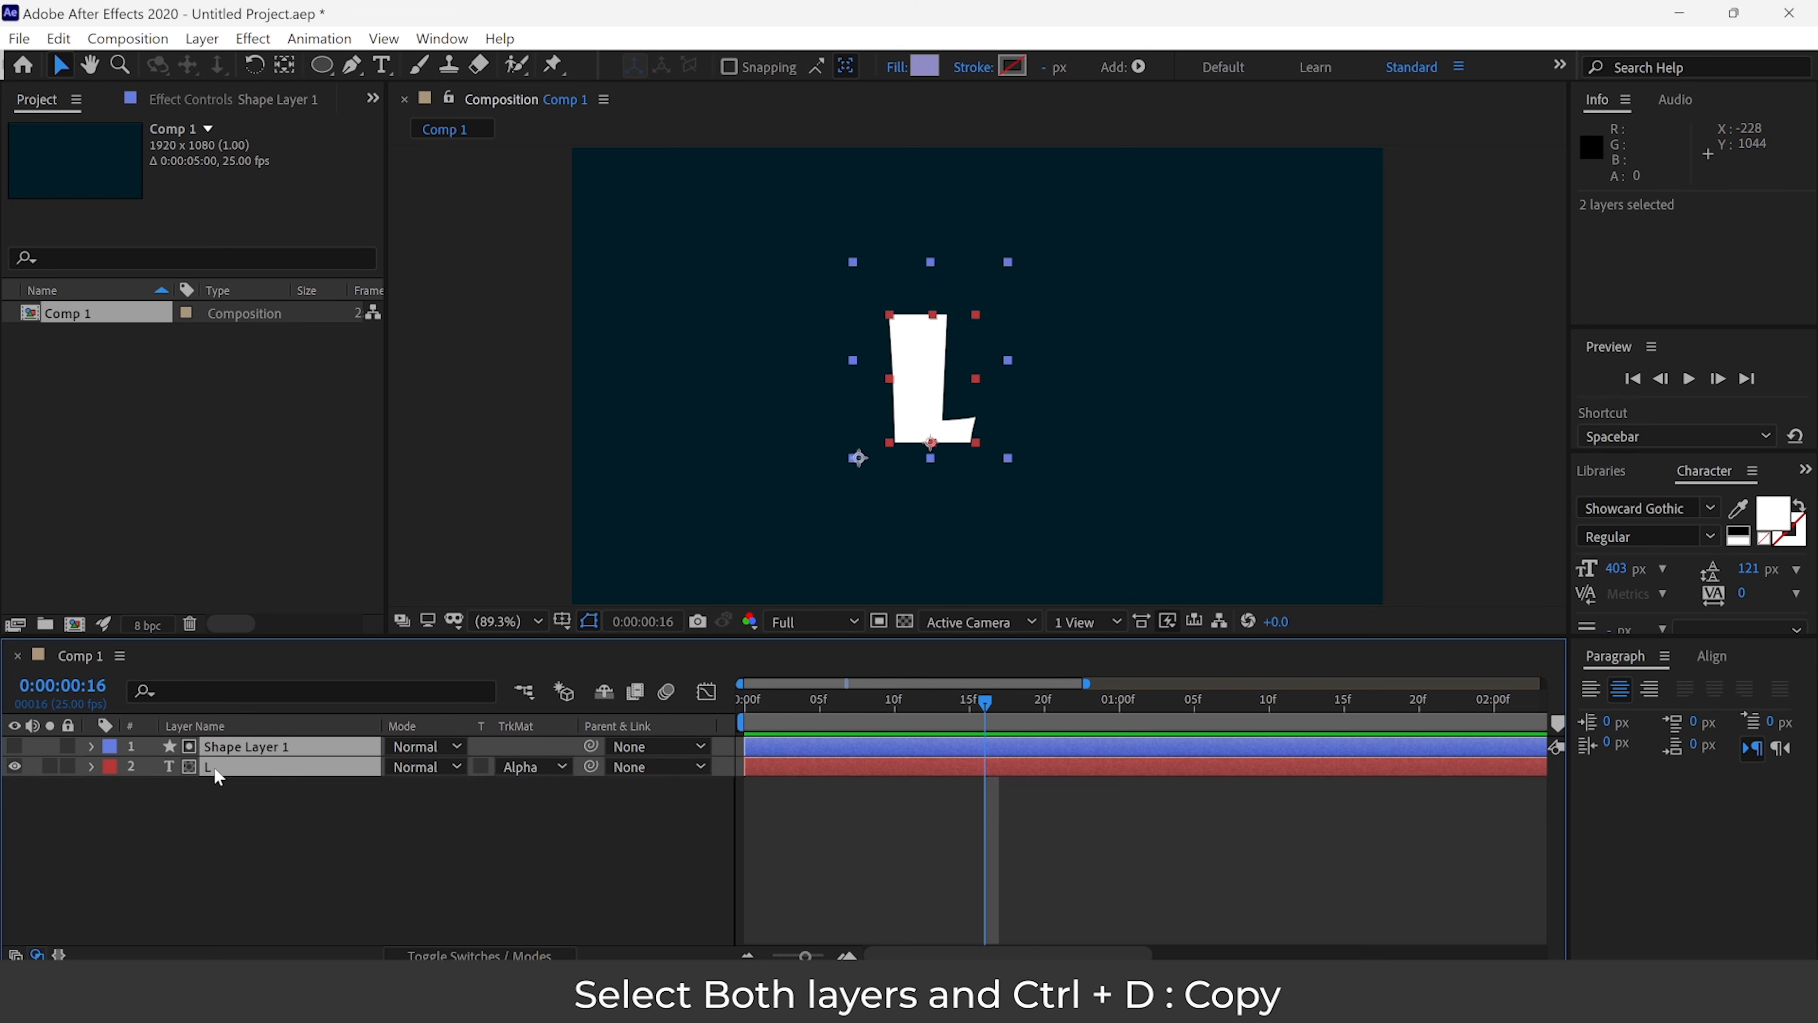
key(ctrl+d)
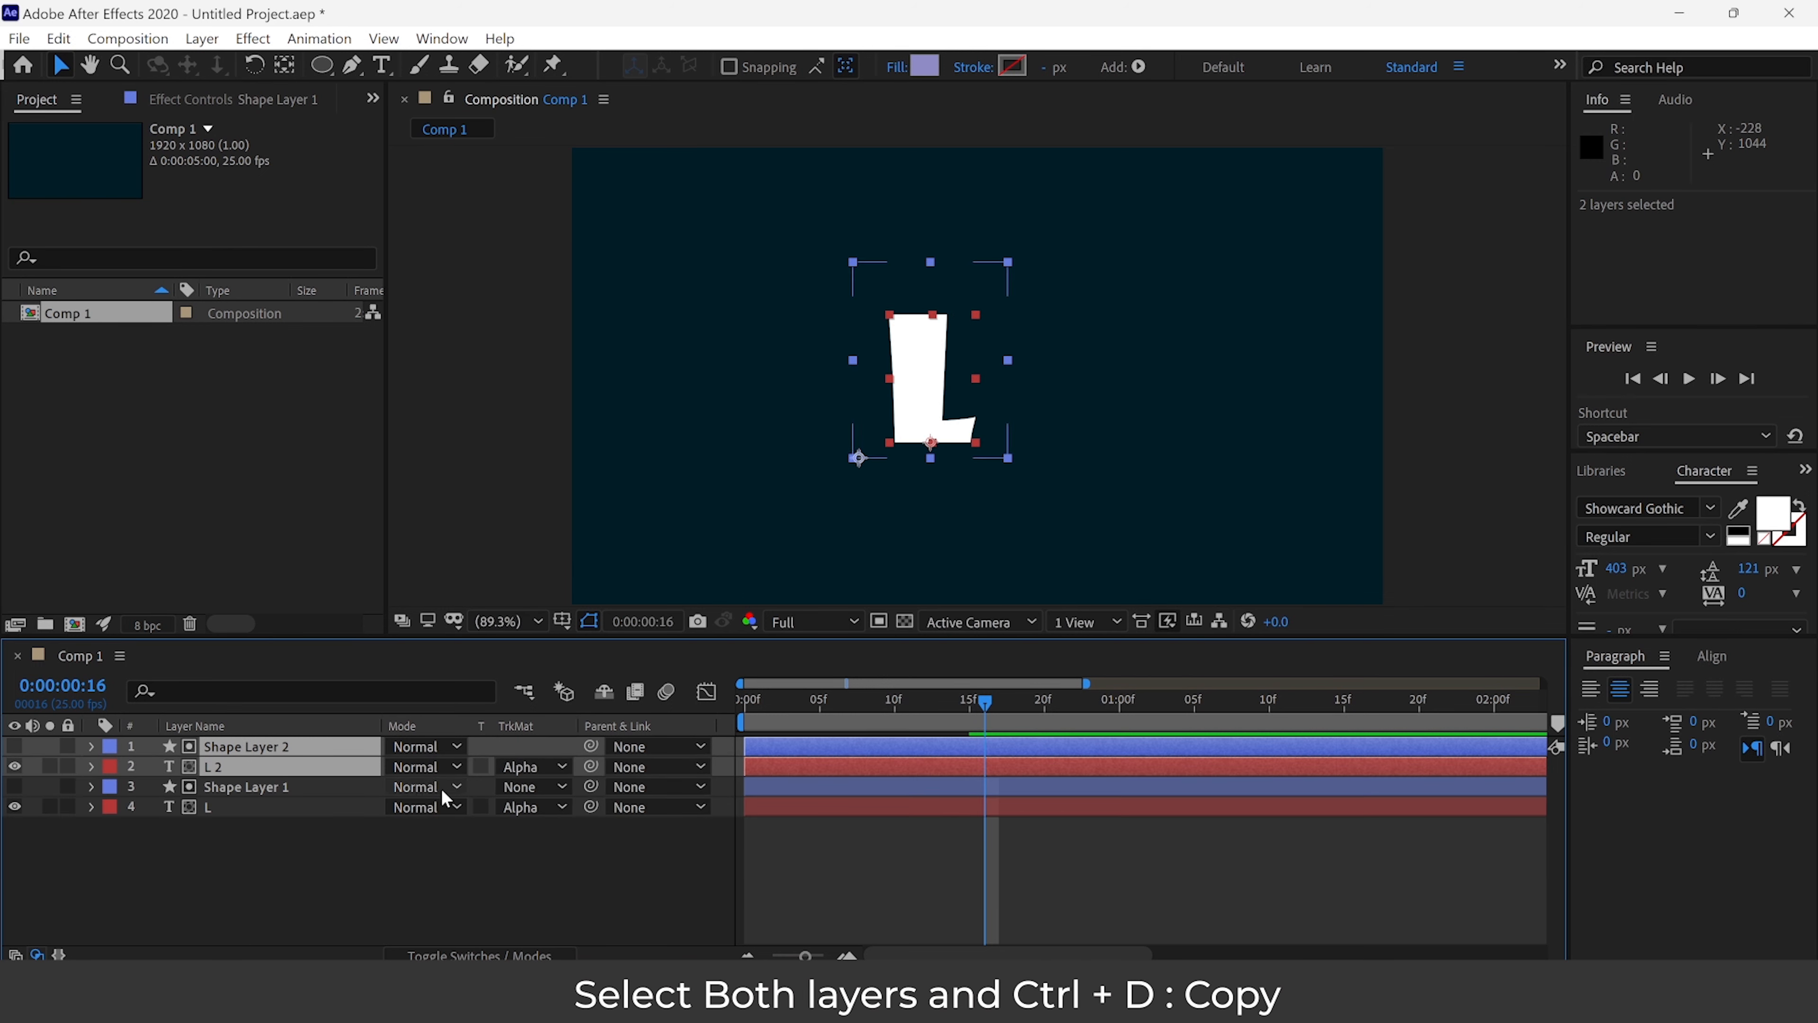
drag(831, 701, 992, 749)
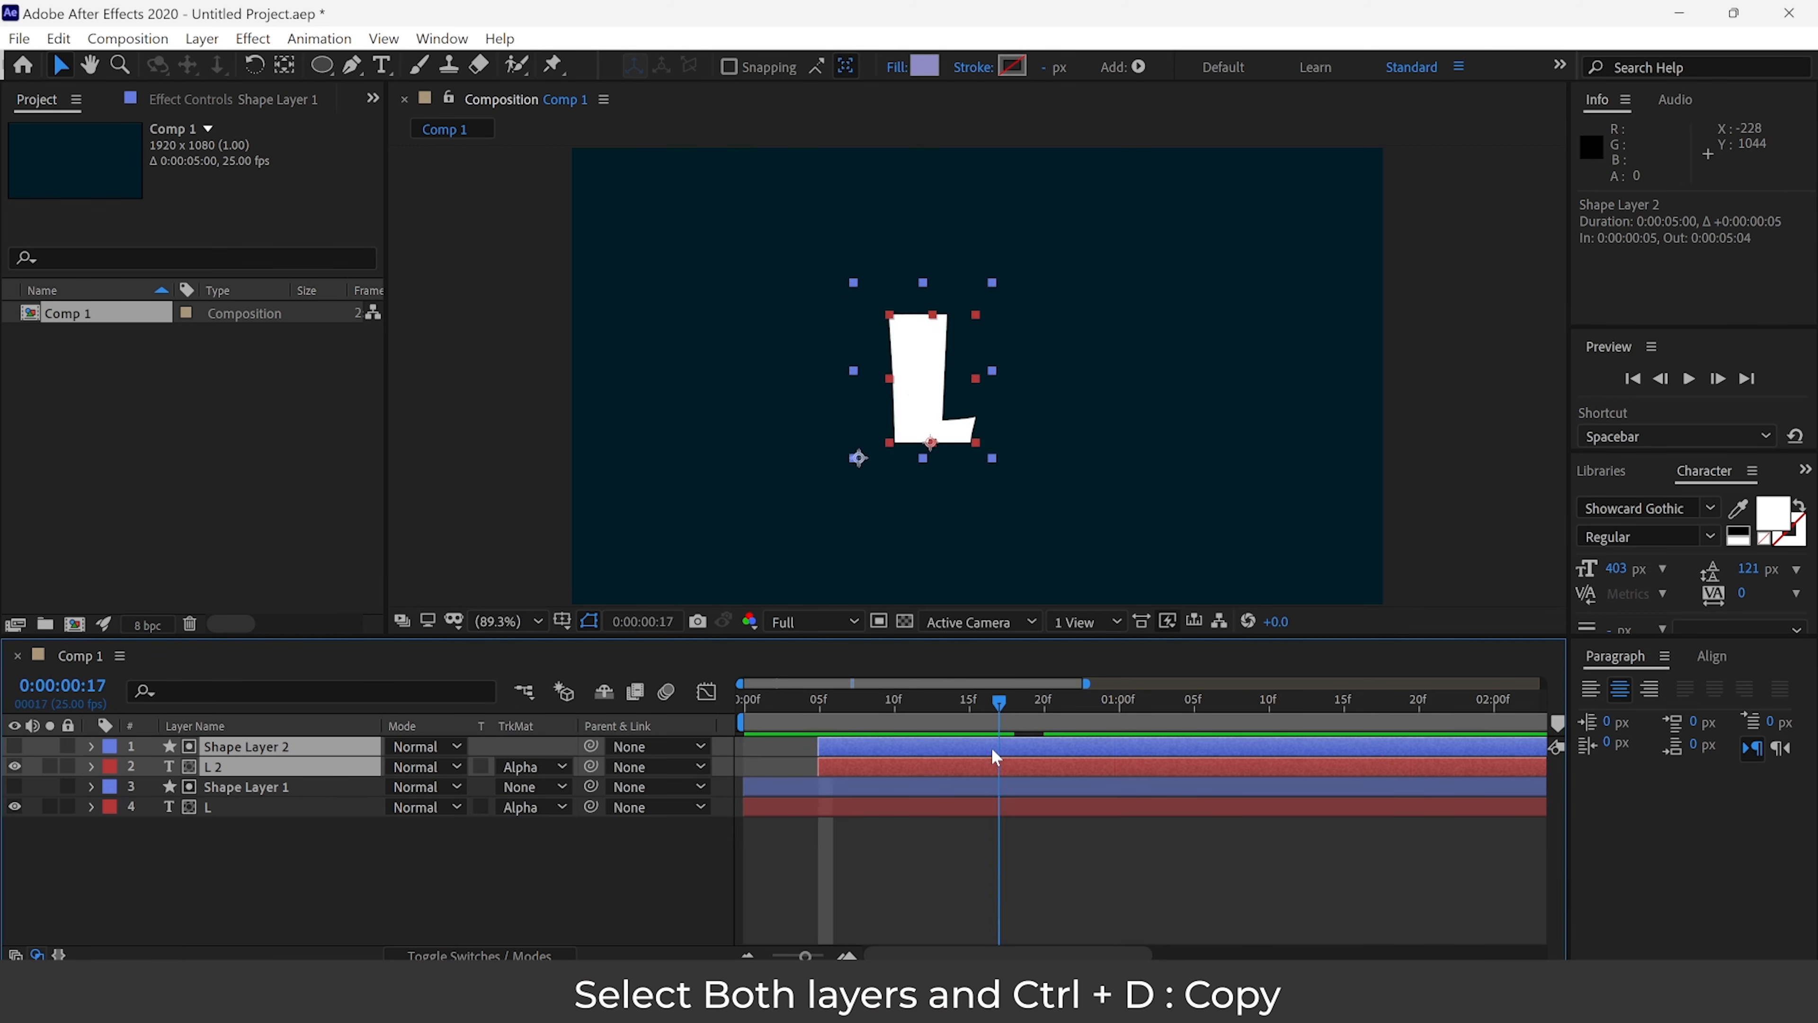
click(915, 832)
- Change the fill colour of the L 2 text layer to orange C57902
click(784, 805)
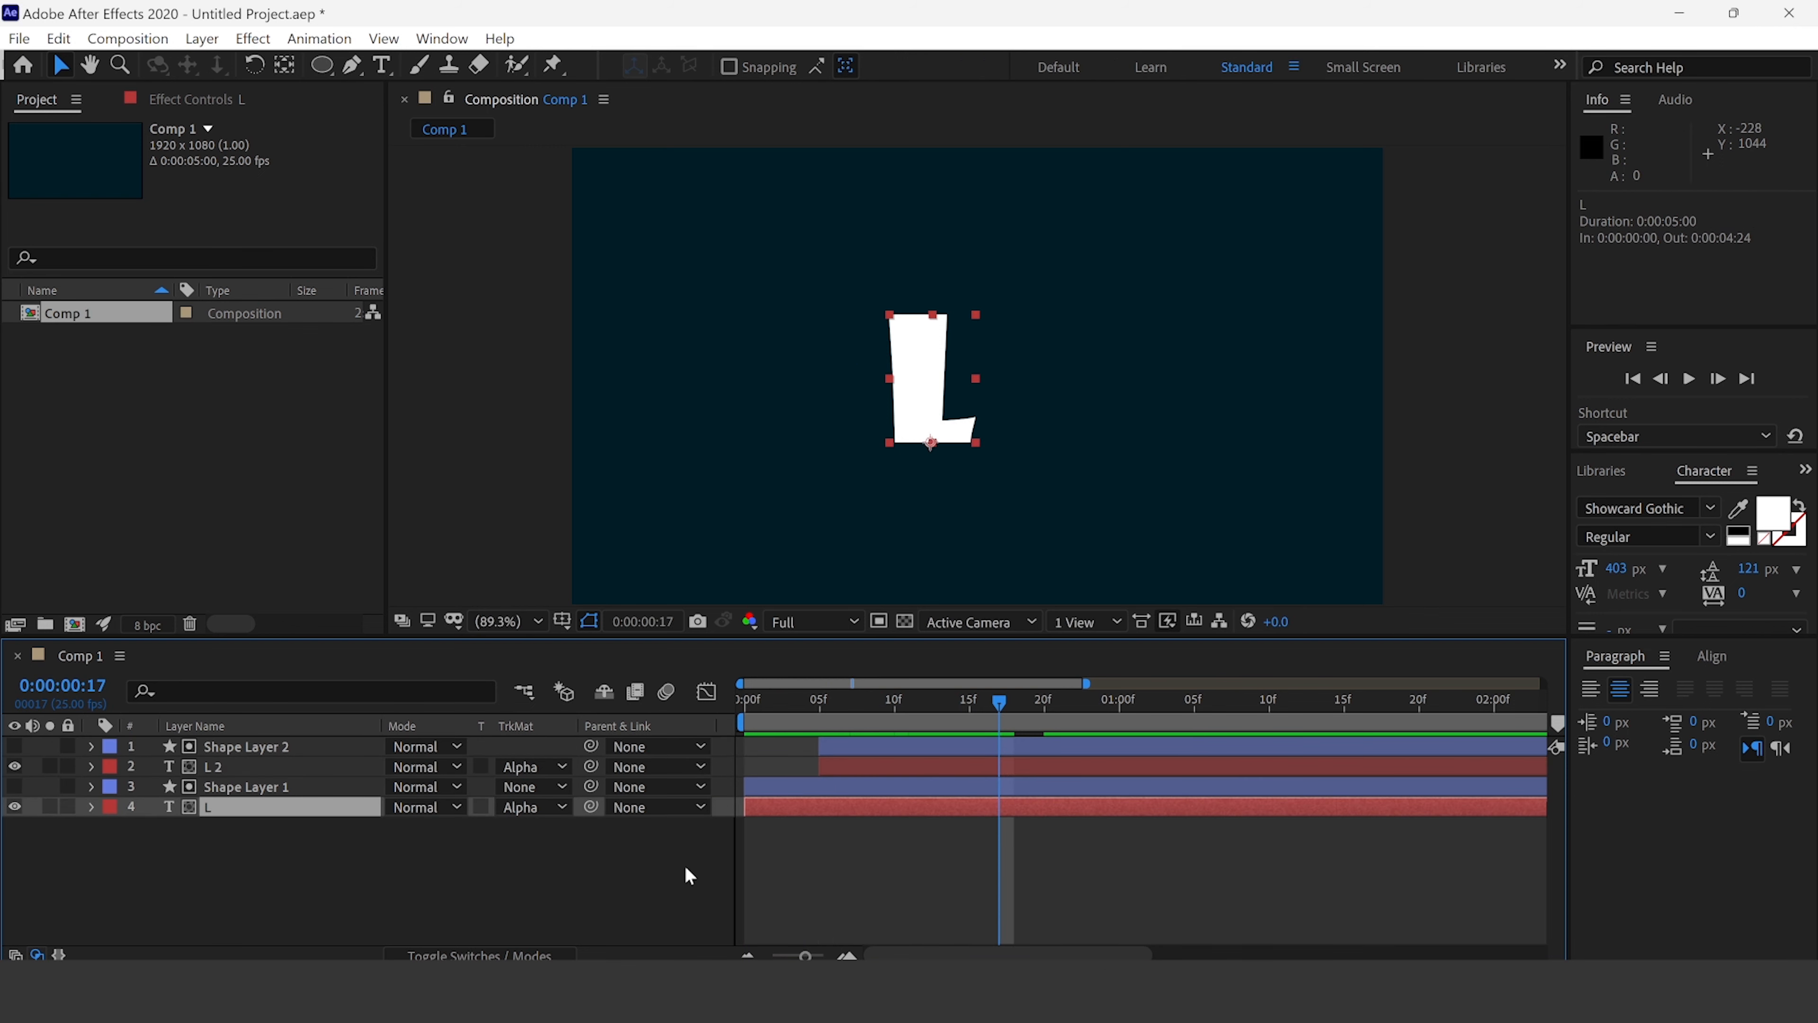
click(861, 768)
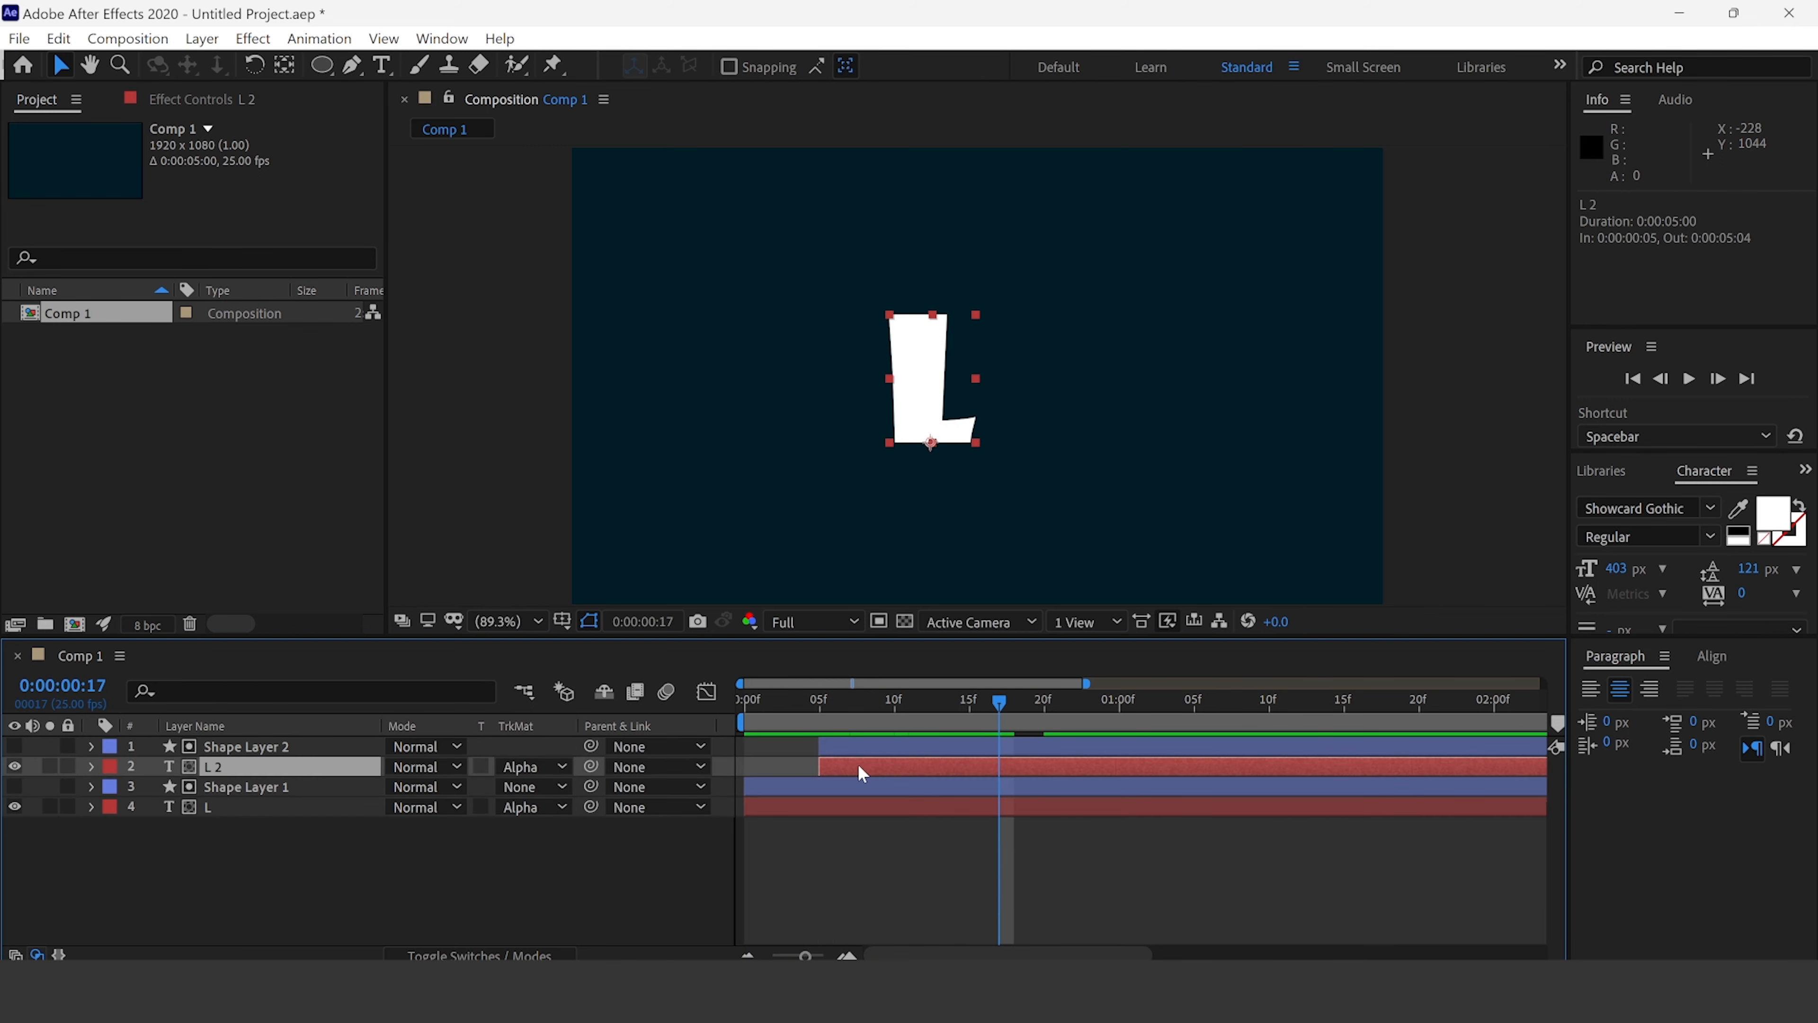
click(1775, 518)
click(1366, 831)
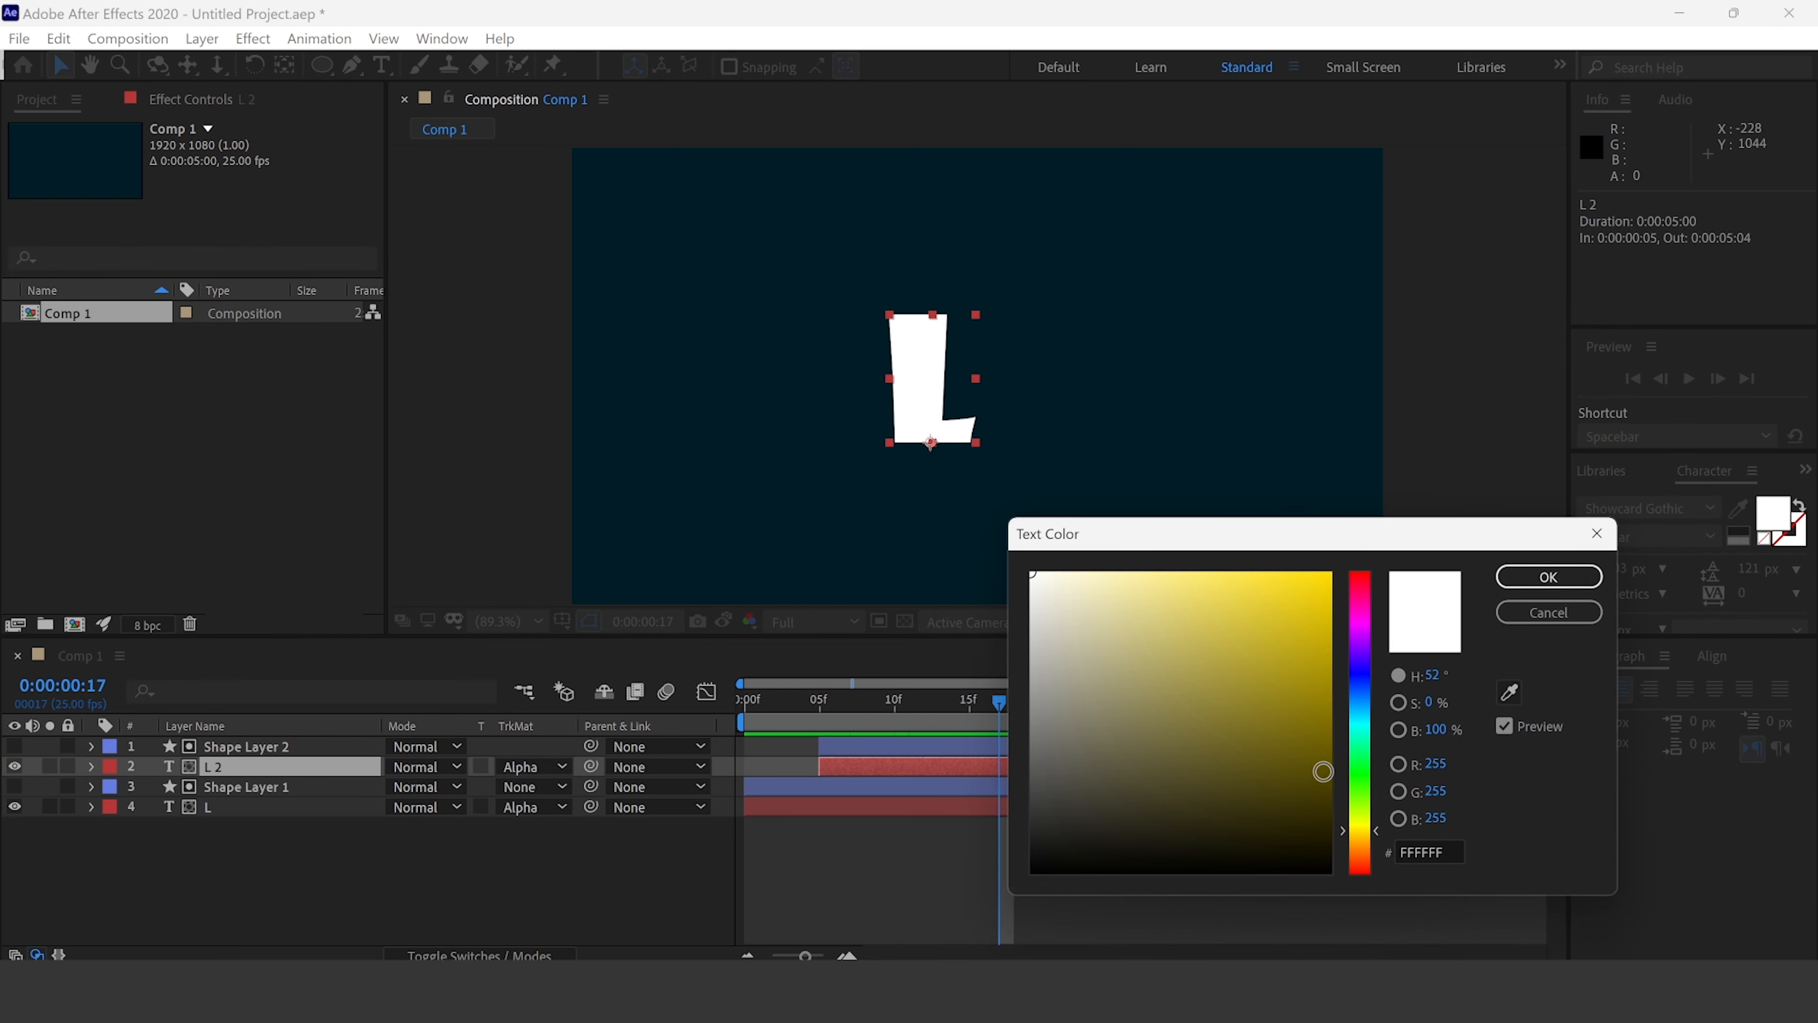
click(1334, 731)
mouse_move(1325, 775)
mouse_down()
mouse_move(1233, 727)
mouse_move(1186, 657)
mouse_move(1347, 694)
mouse_move(1328, 639)
mouse_up()
click(1373, 839)
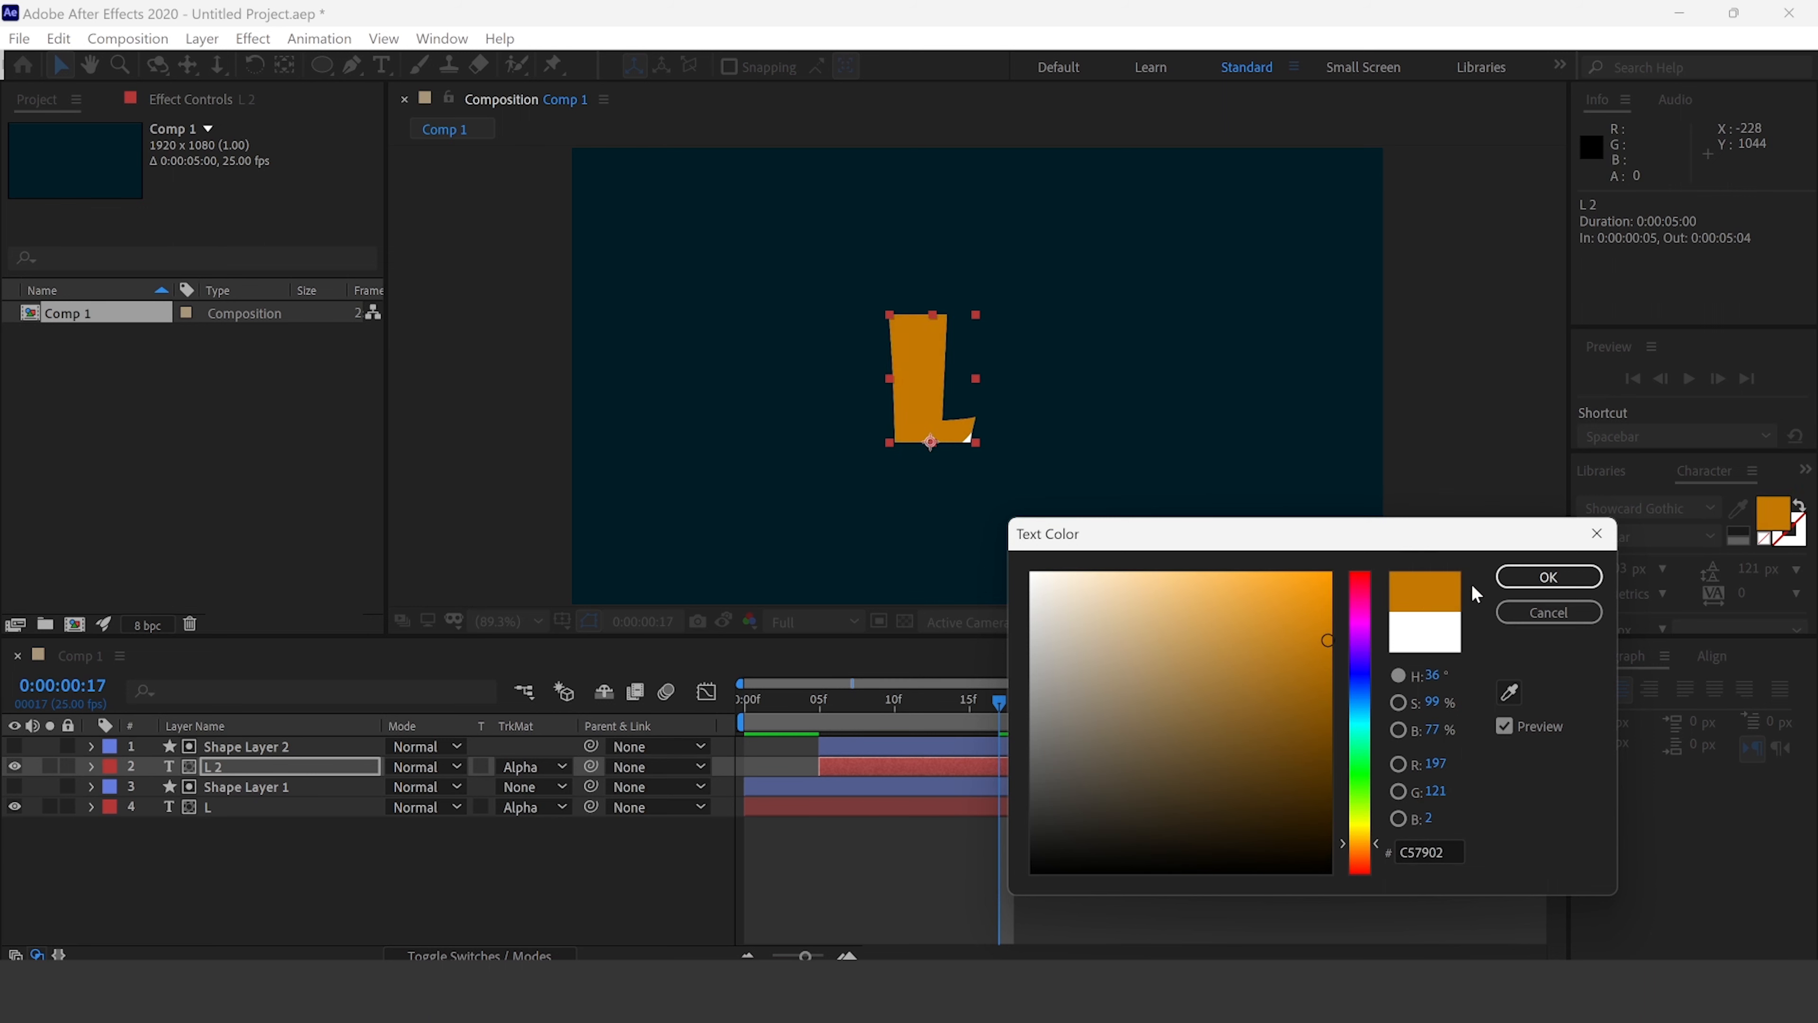
click(1546, 577)
click(918, 879)
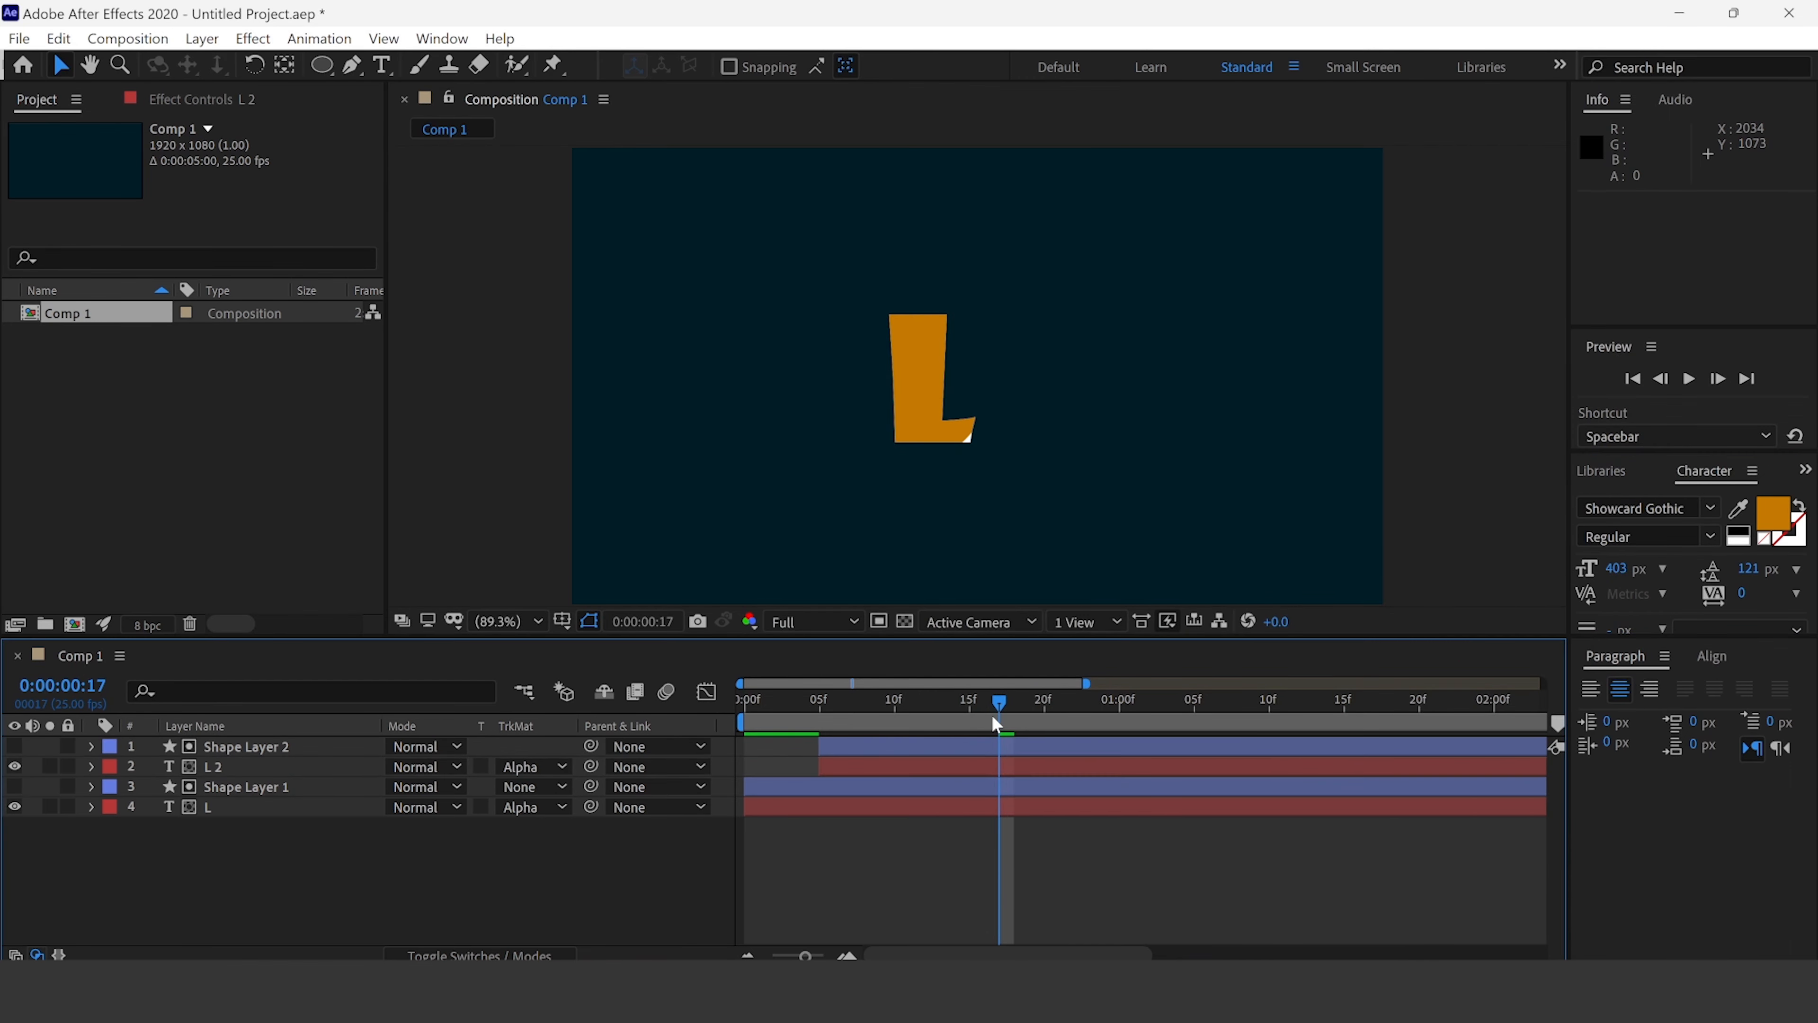
- Preview the white and orange letter reveal from the start of the composition
drag(999, 703, 707, 707)
key(space)
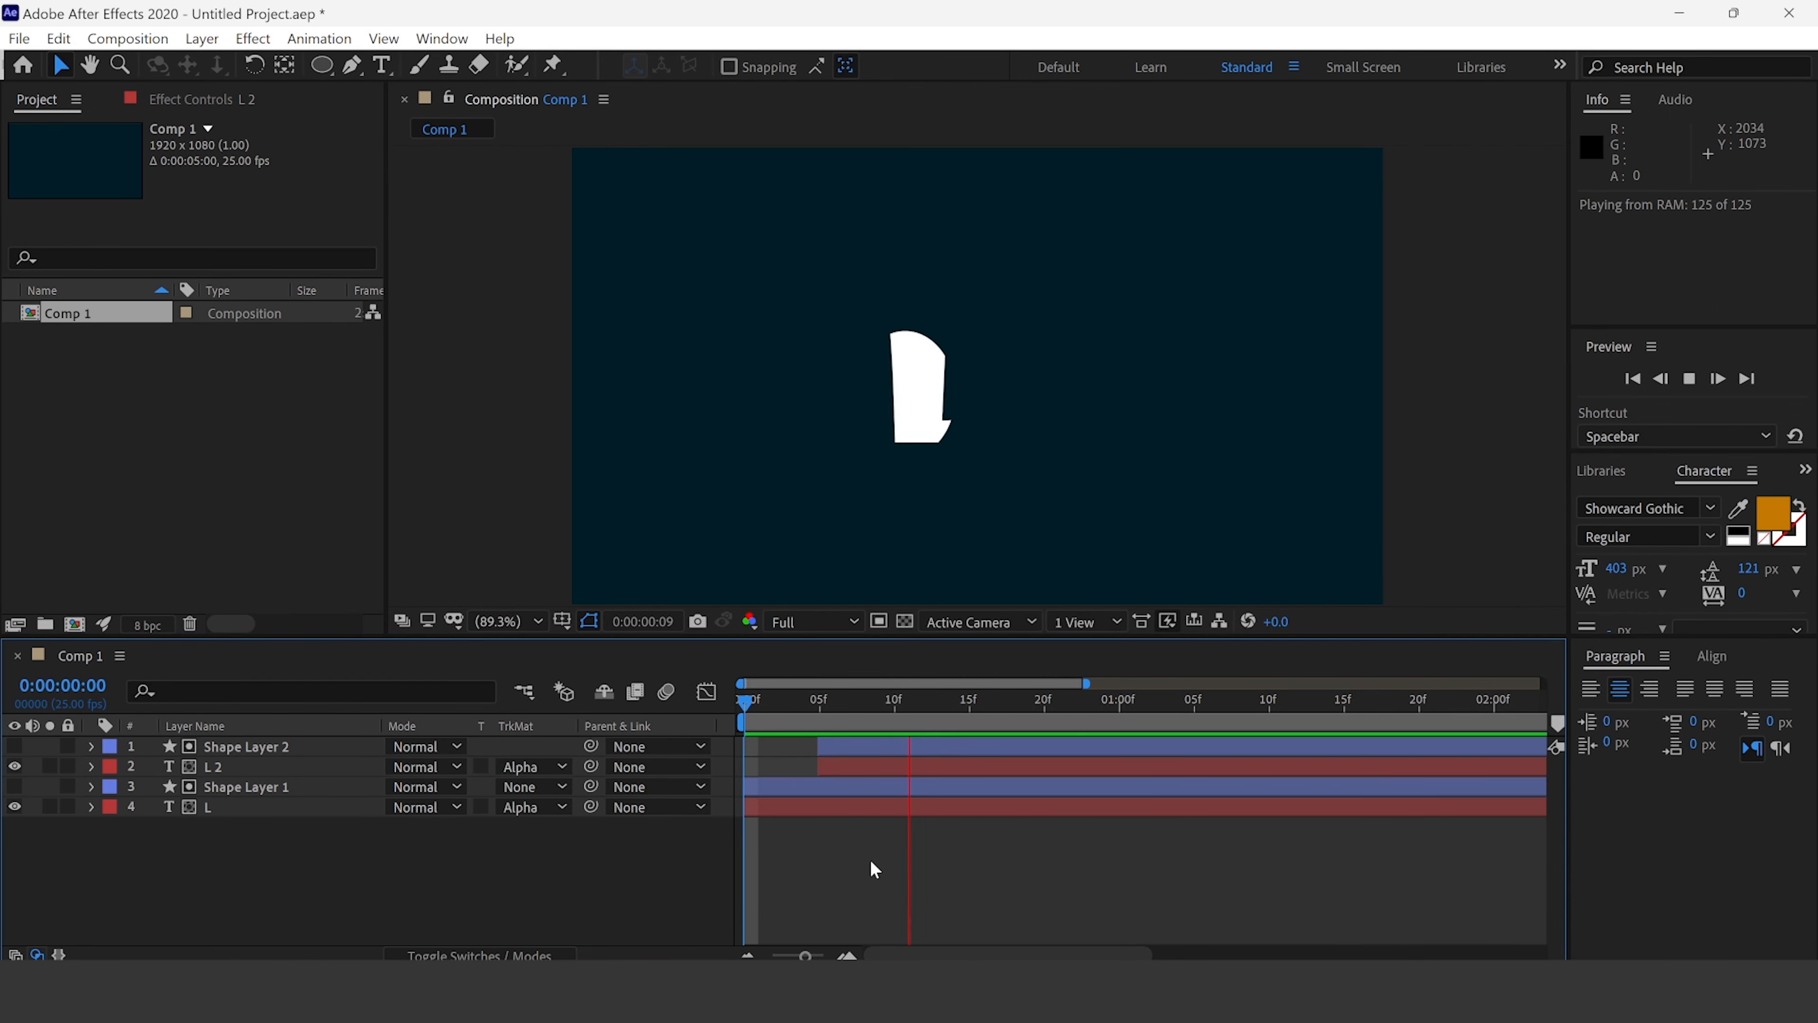
key(space)
- Duplicate Shape Layer 2 and L 2 together and shift both copies to start at 0:00:00:10
click(862, 747)
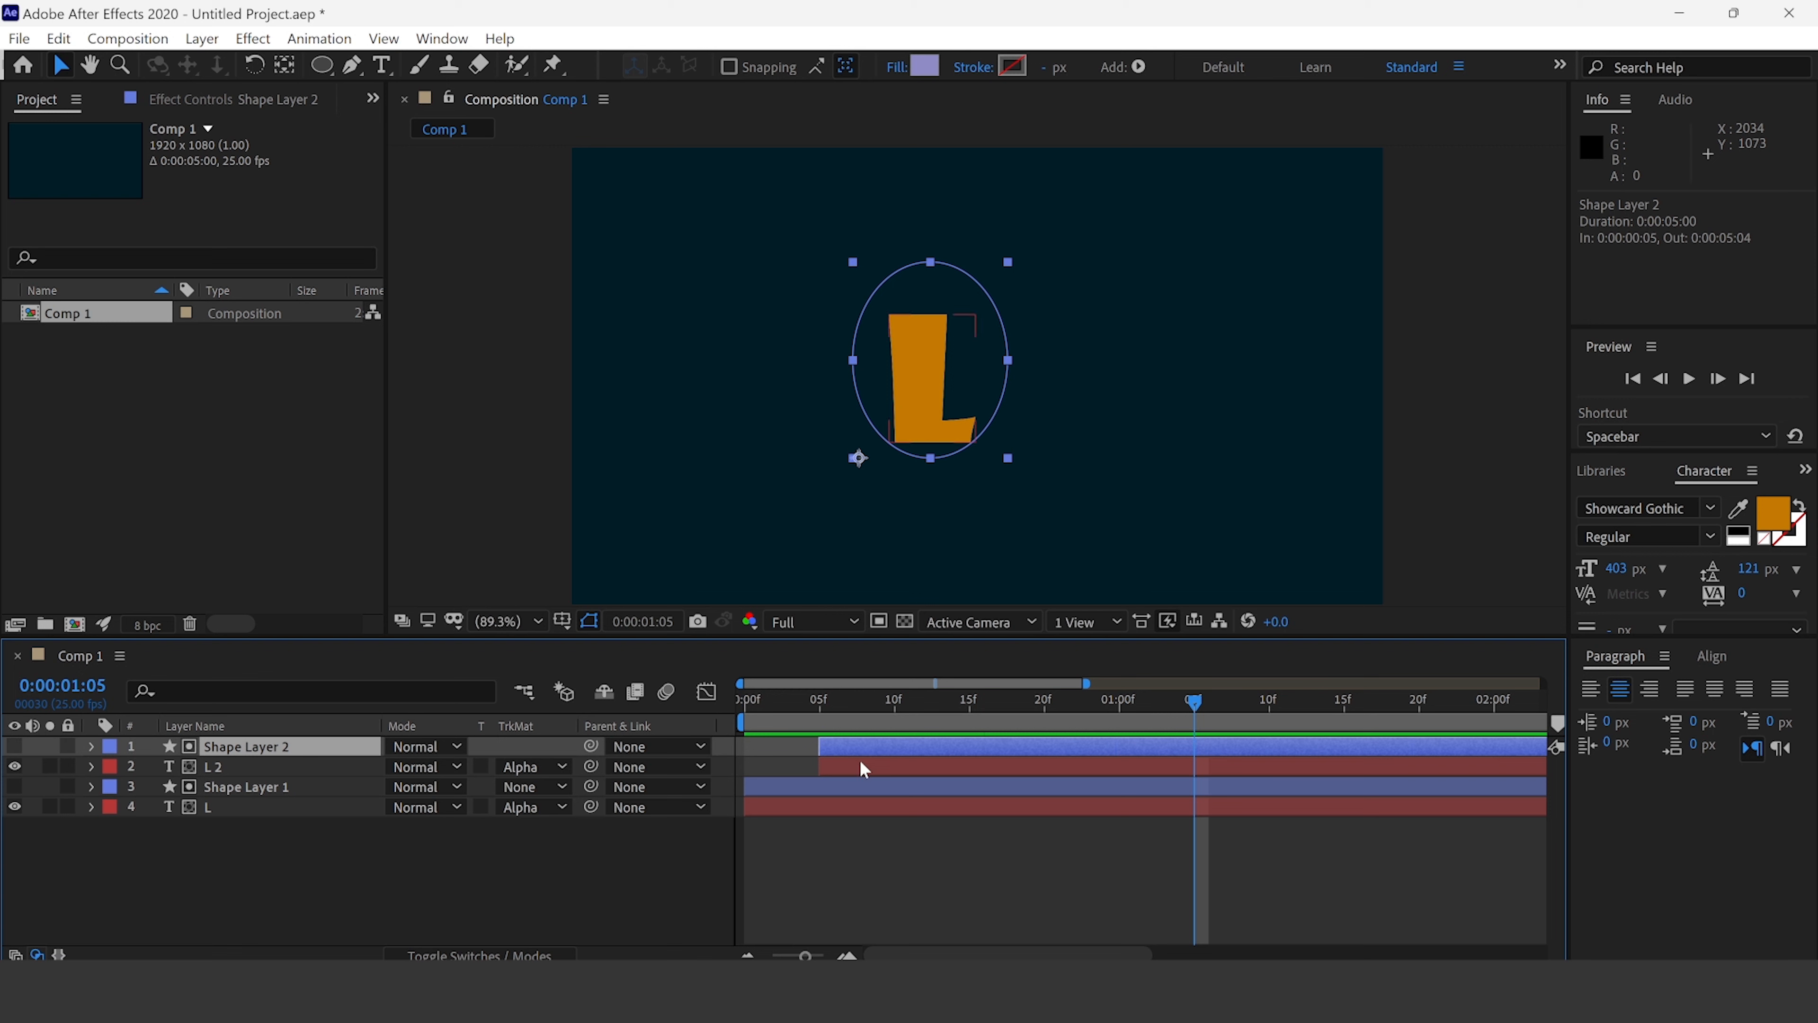
shift+click(864, 768)
key(ctrl+d)
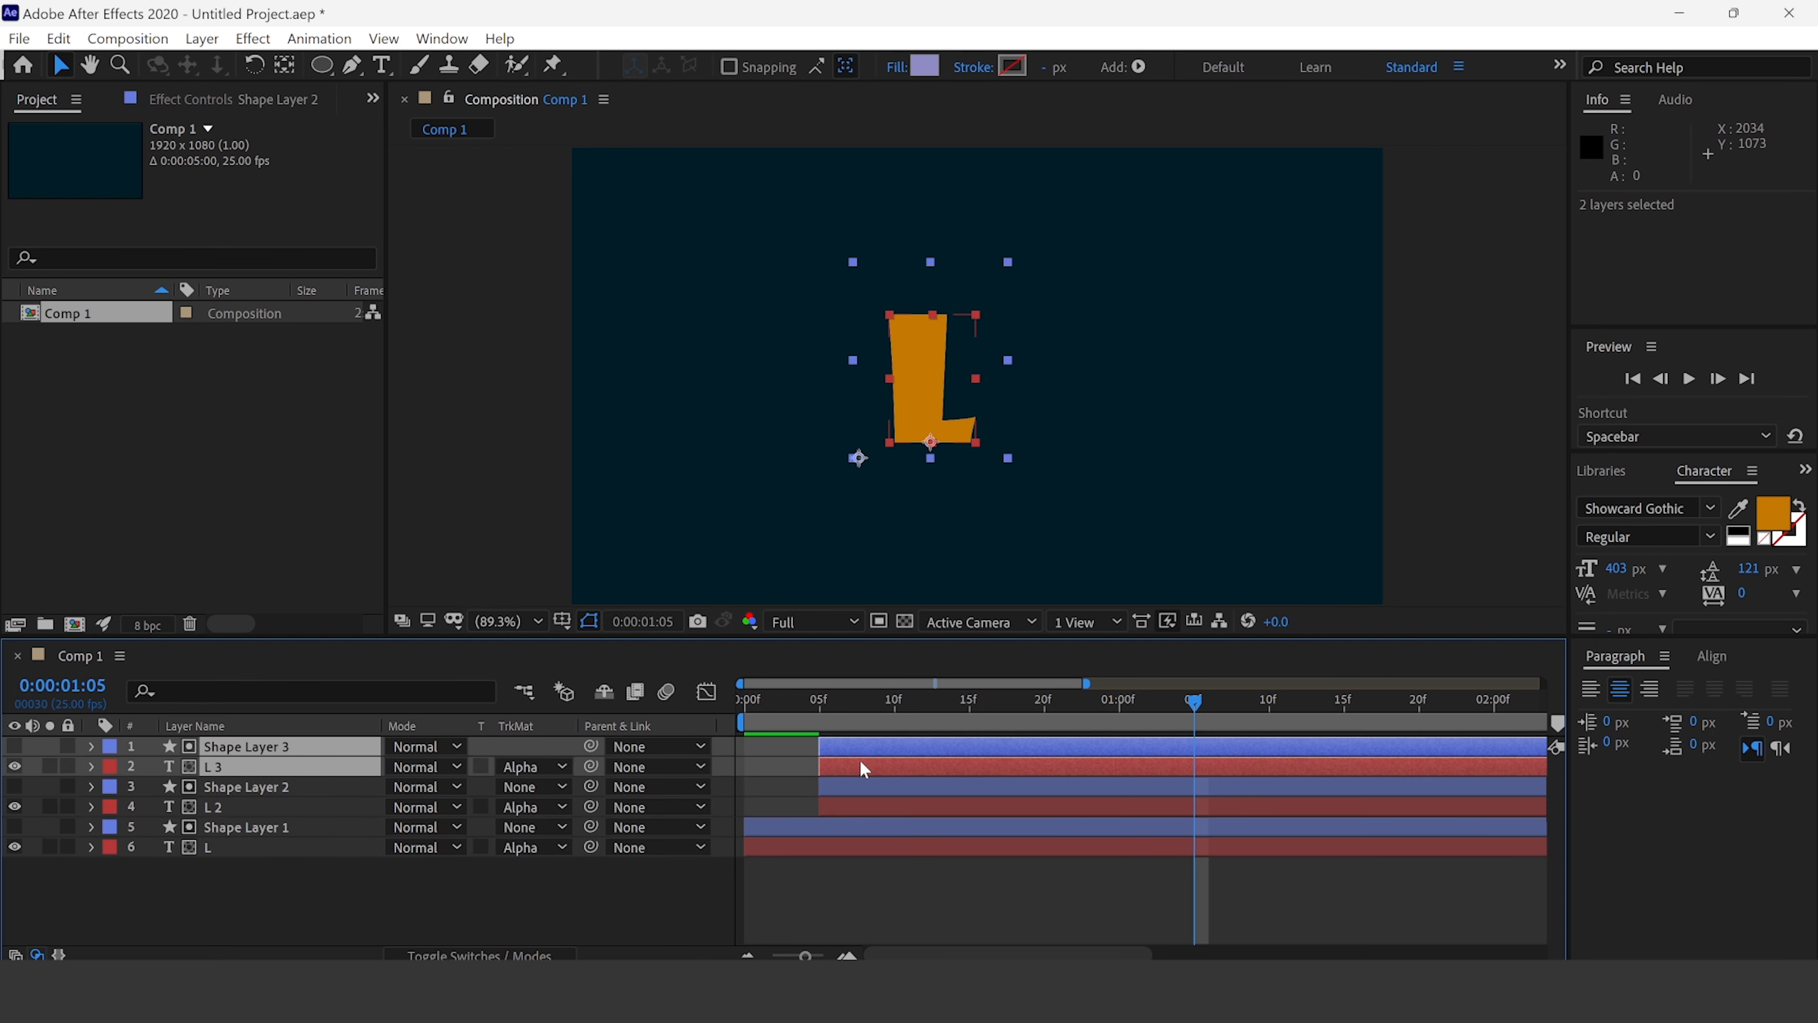
click(895, 704)
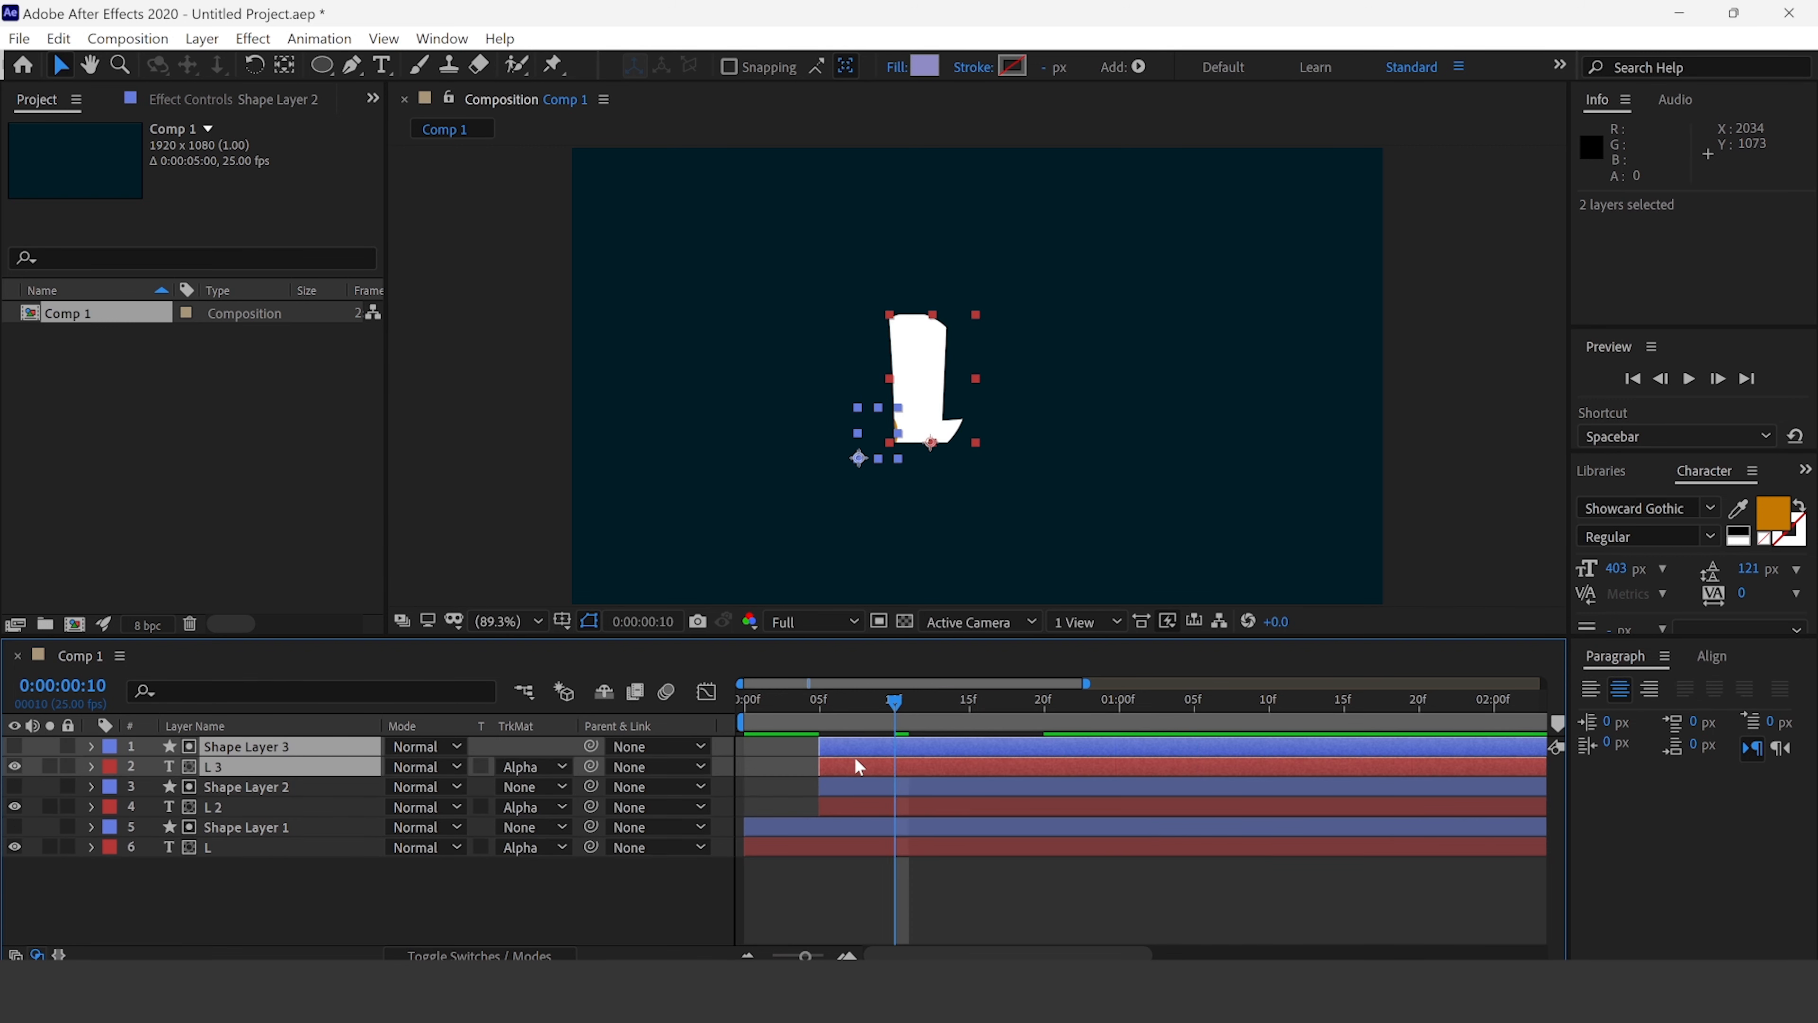
drag(865, 746, 910, 756)
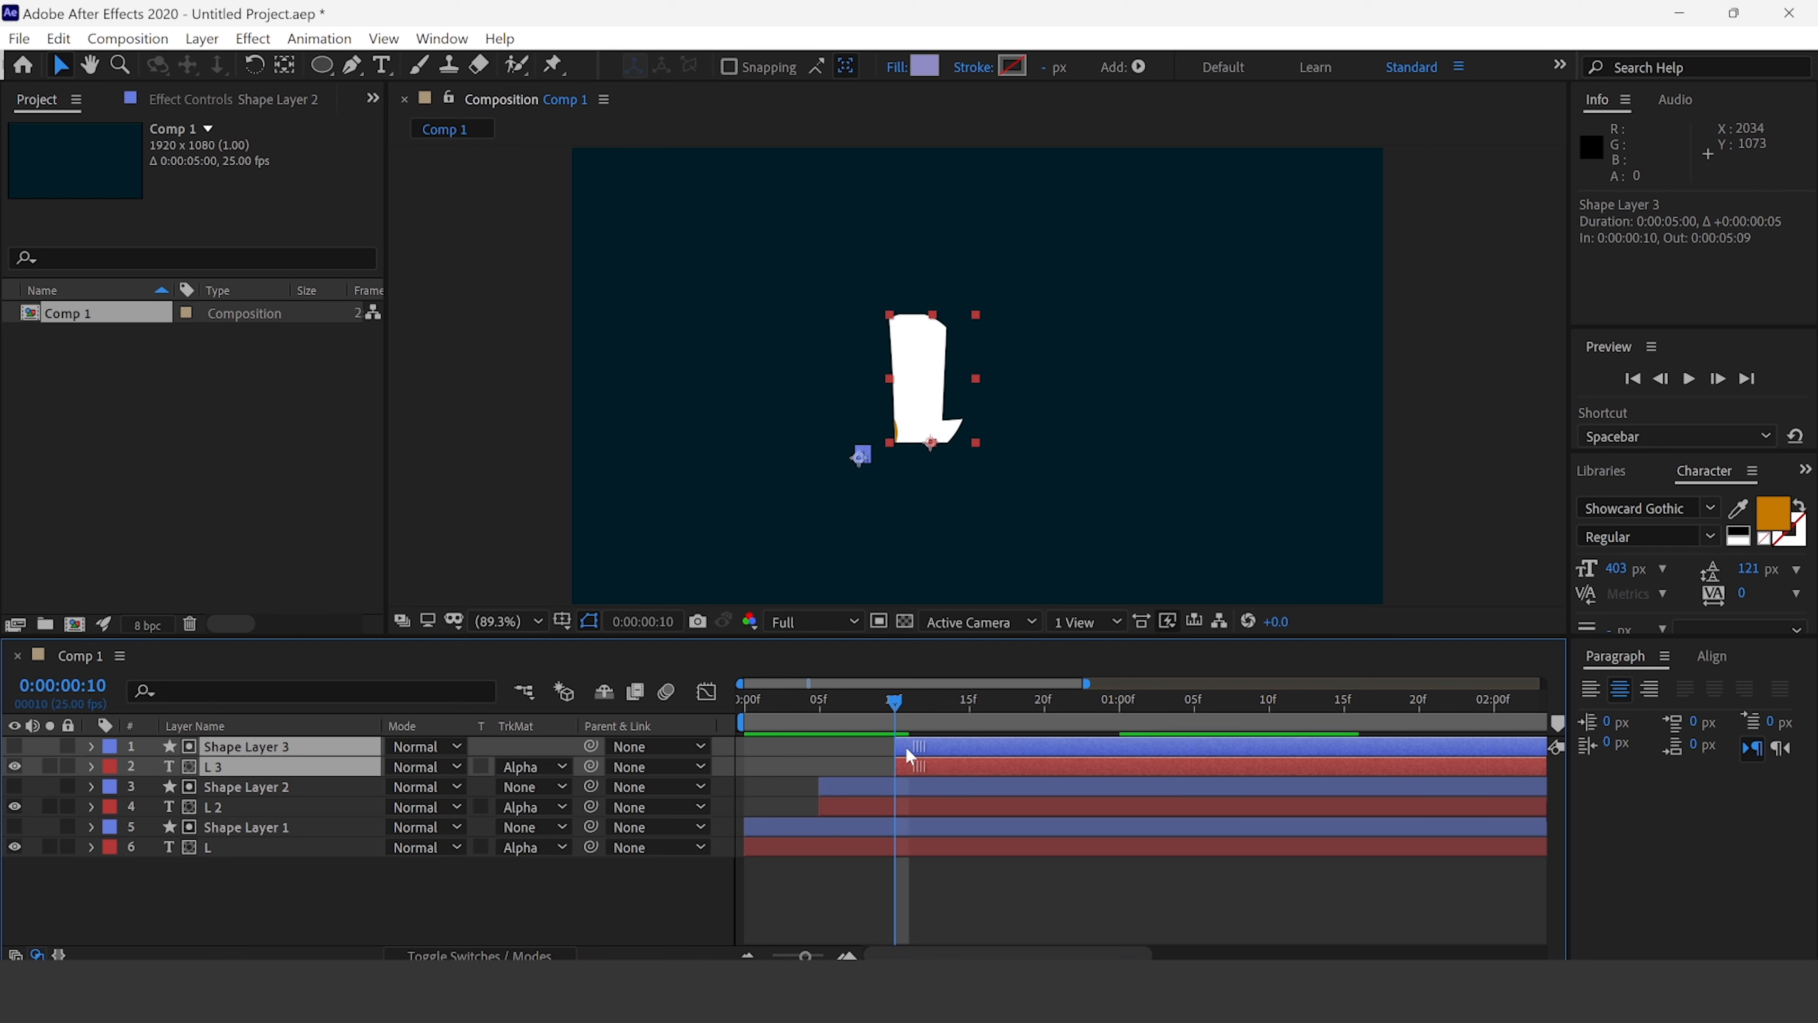
click(813, 866)
- Change the fill colour of the L 3 text layer to purple 9400FF
click(804, 846)
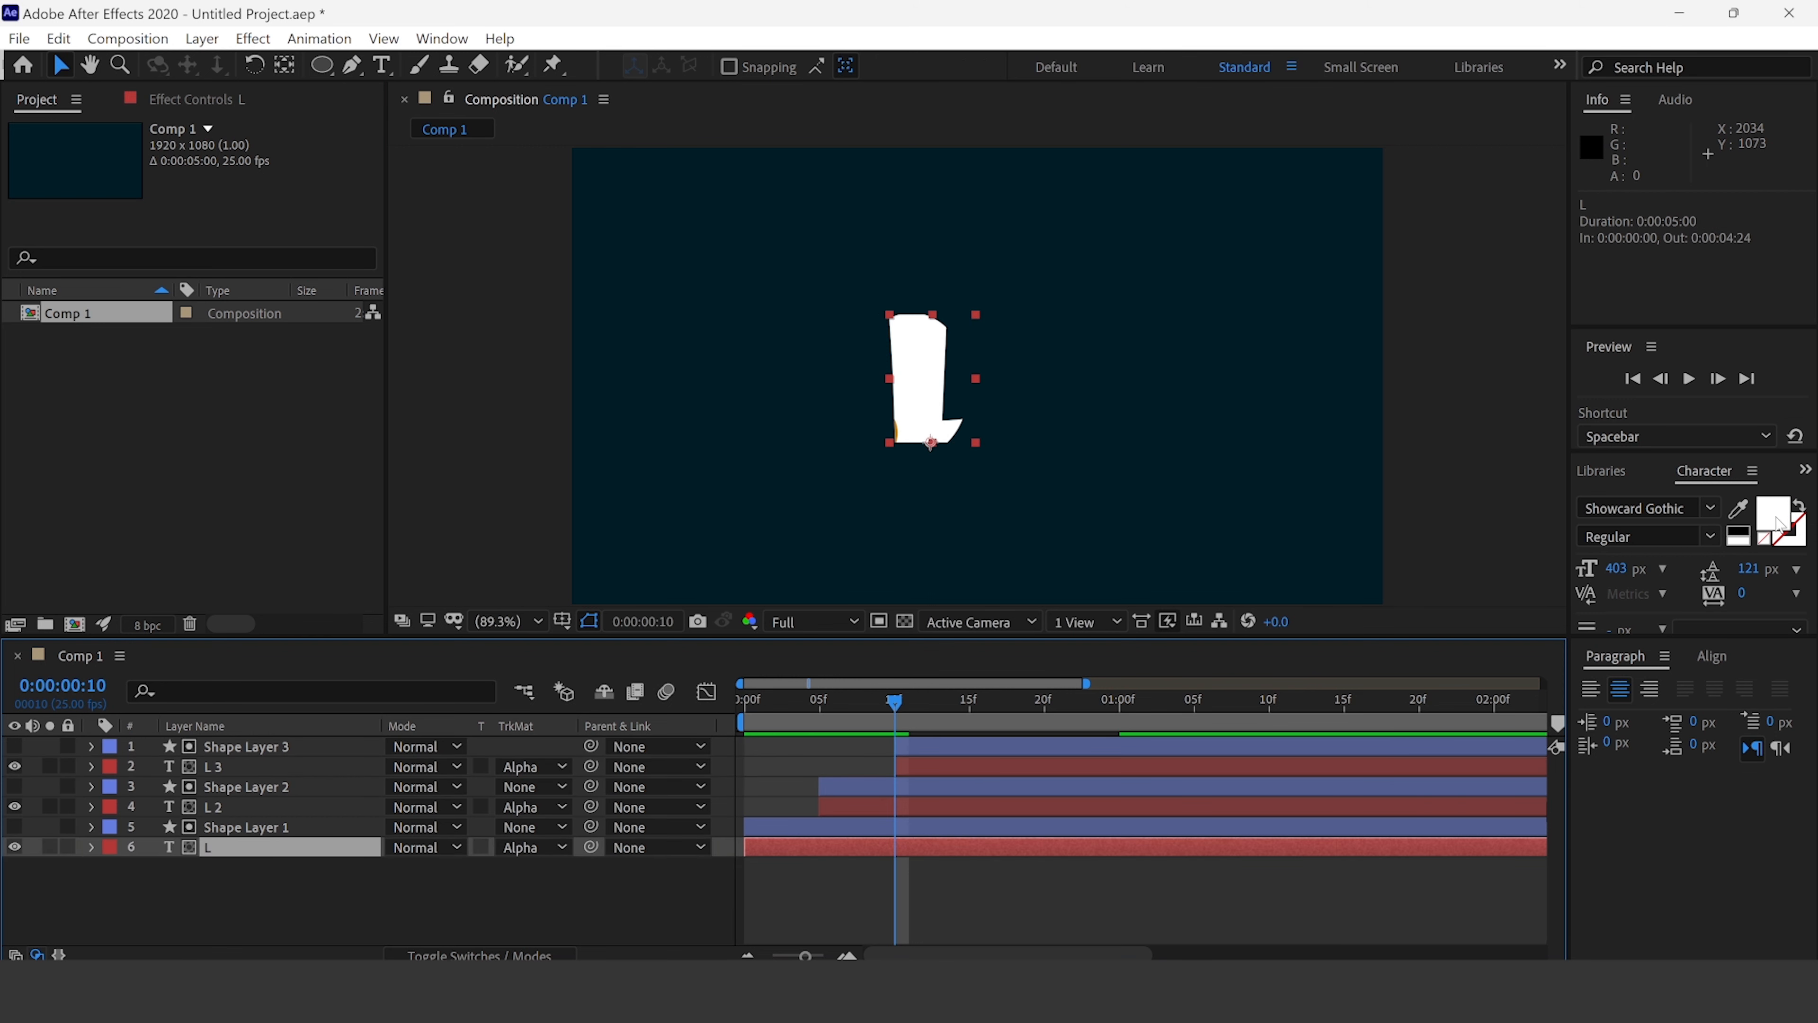
click(844, 811)
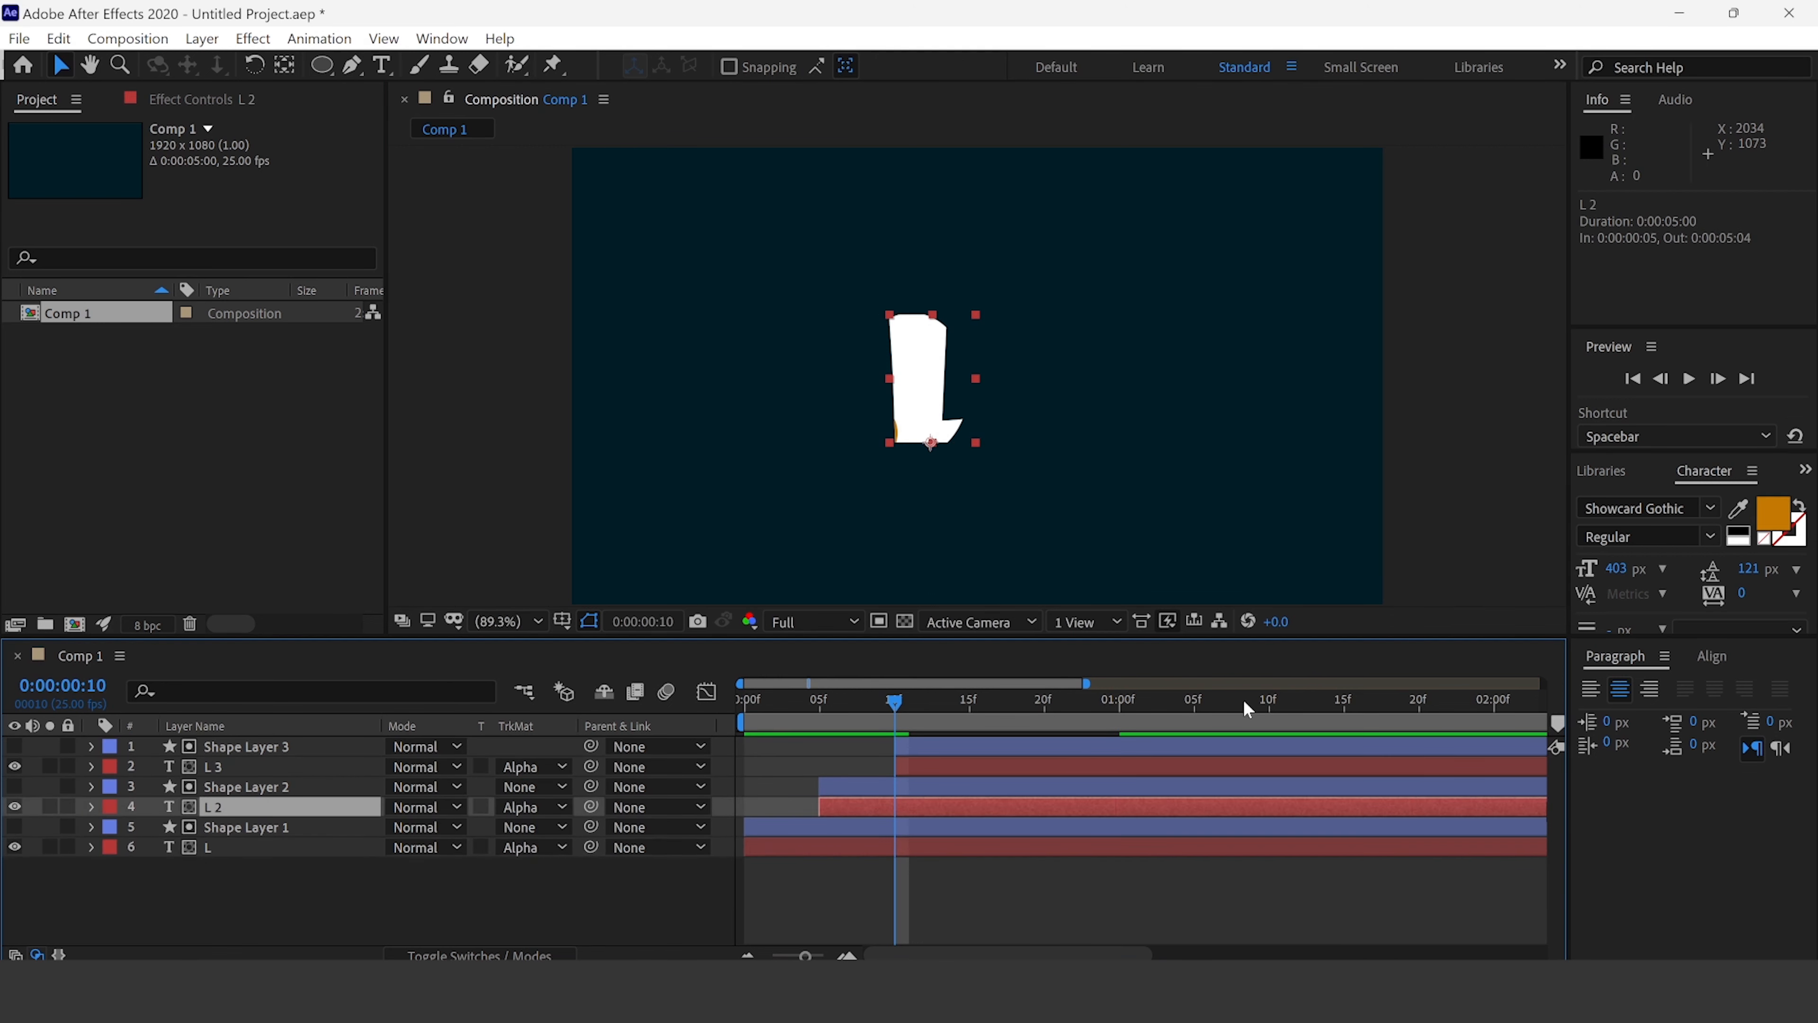
click(917, 766)
click(967, 704)
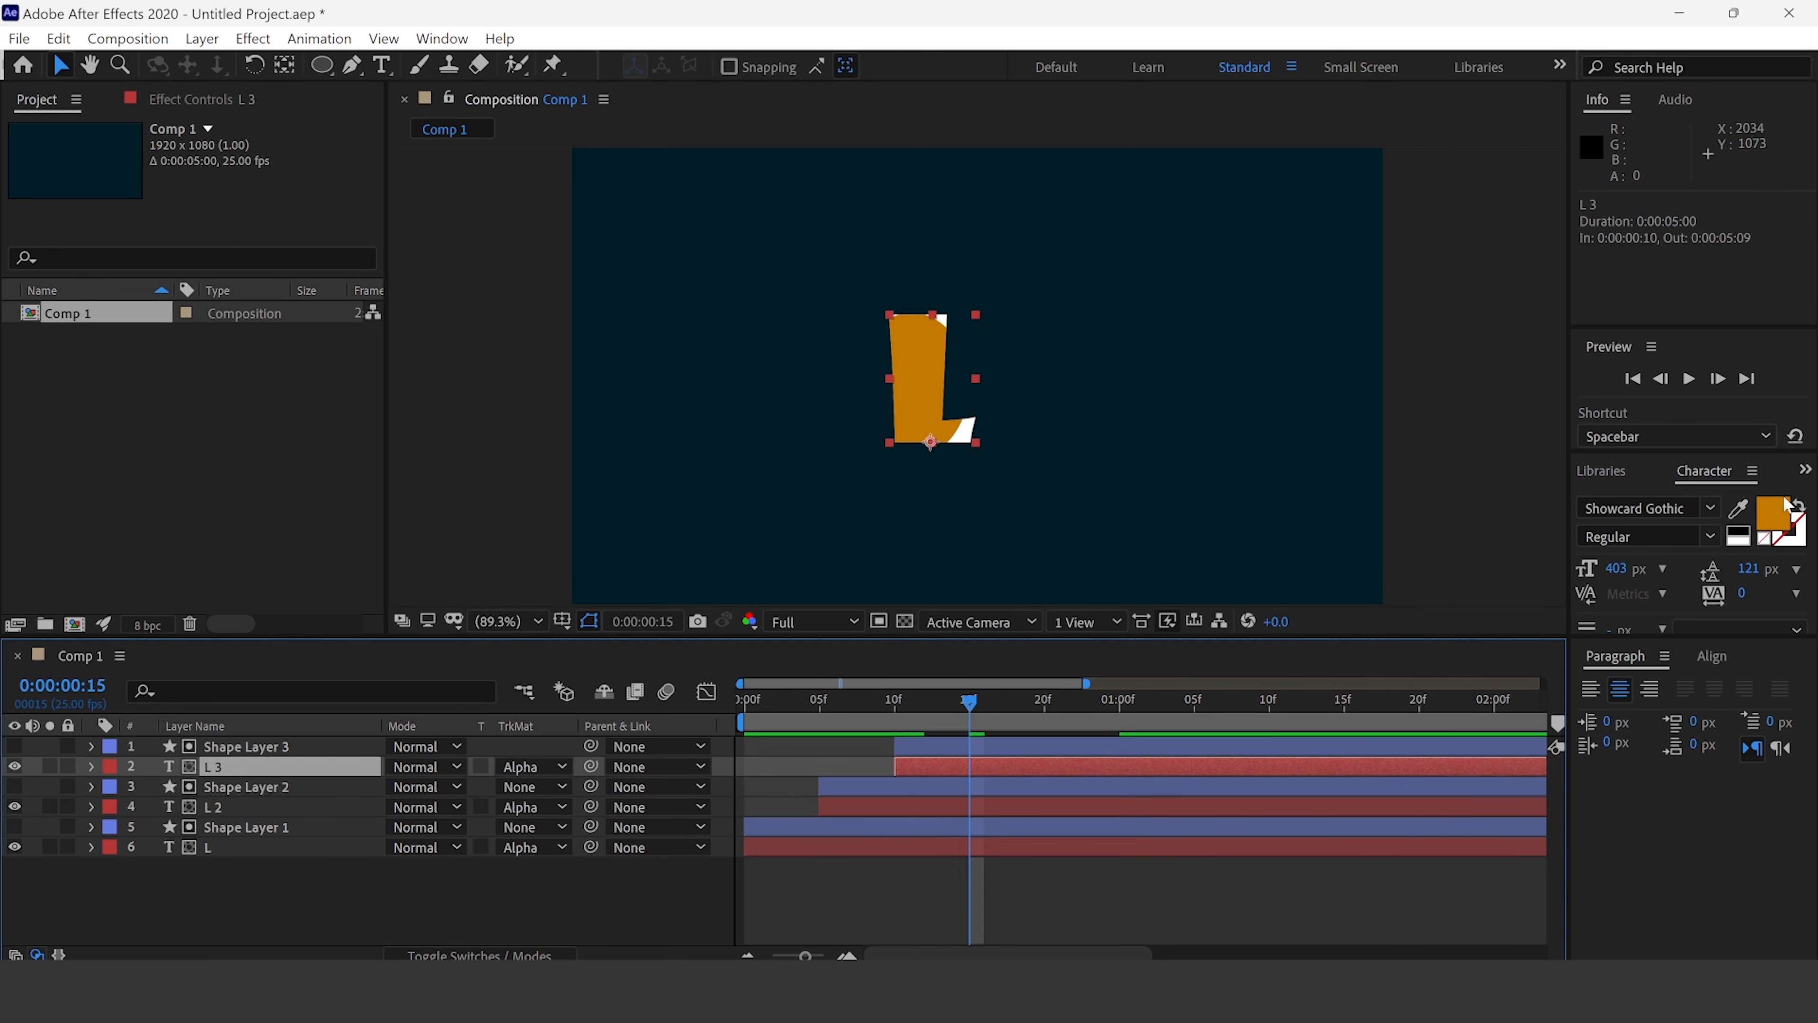
click(1776, 528)
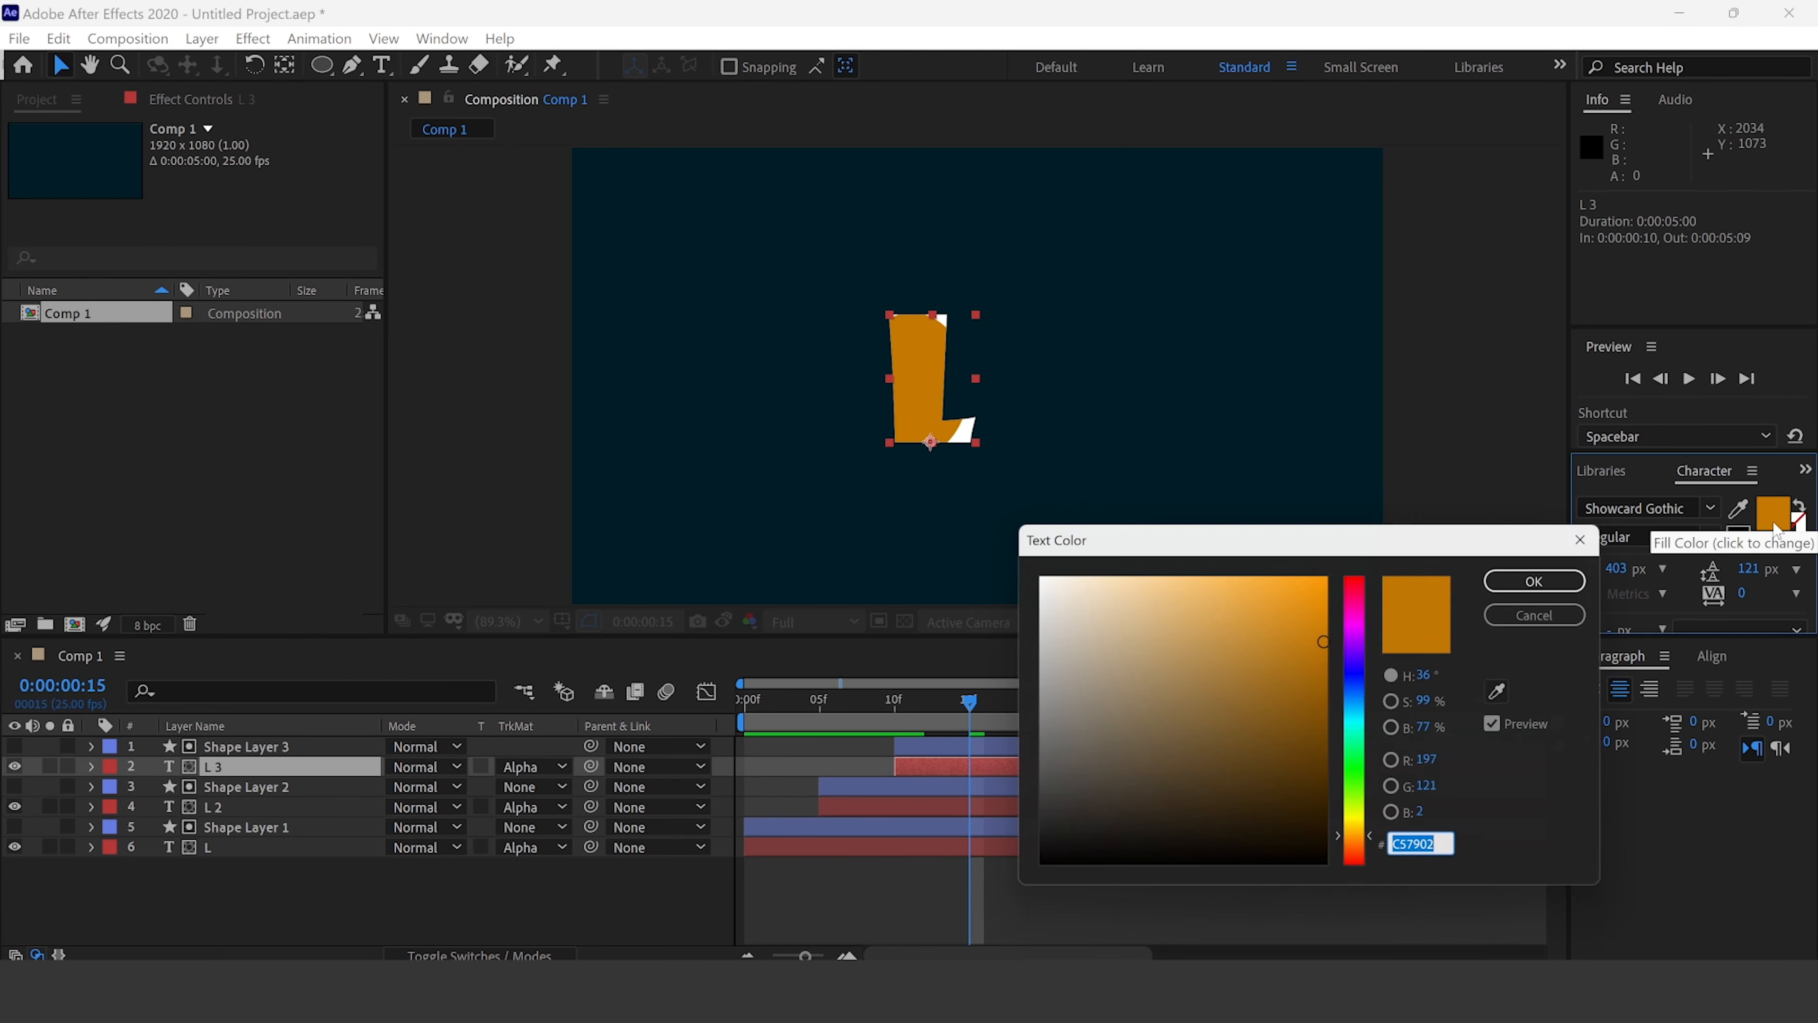
click(1367, 645)
drag(1328, 626, 1337, 537)
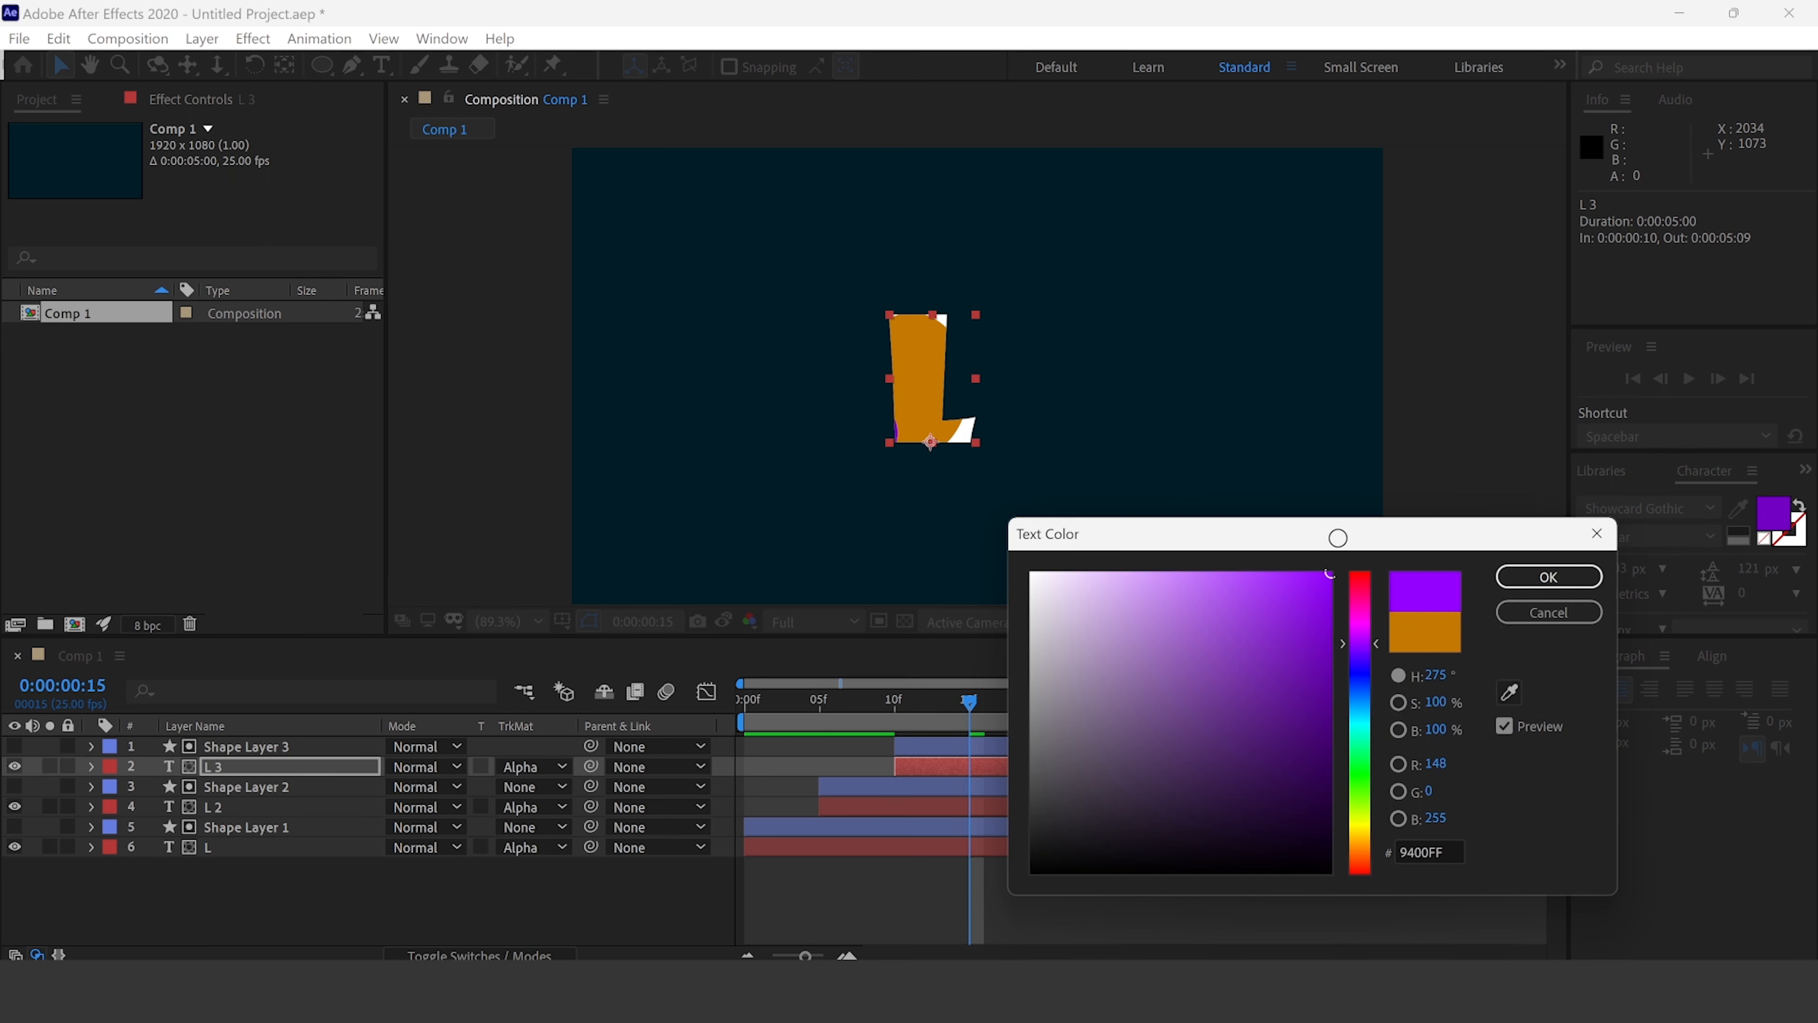
click(1548, 577)
- Preview the three-colour reveal from the start, then scrub through it while checking the individual text layers
key(Home)
key(space)
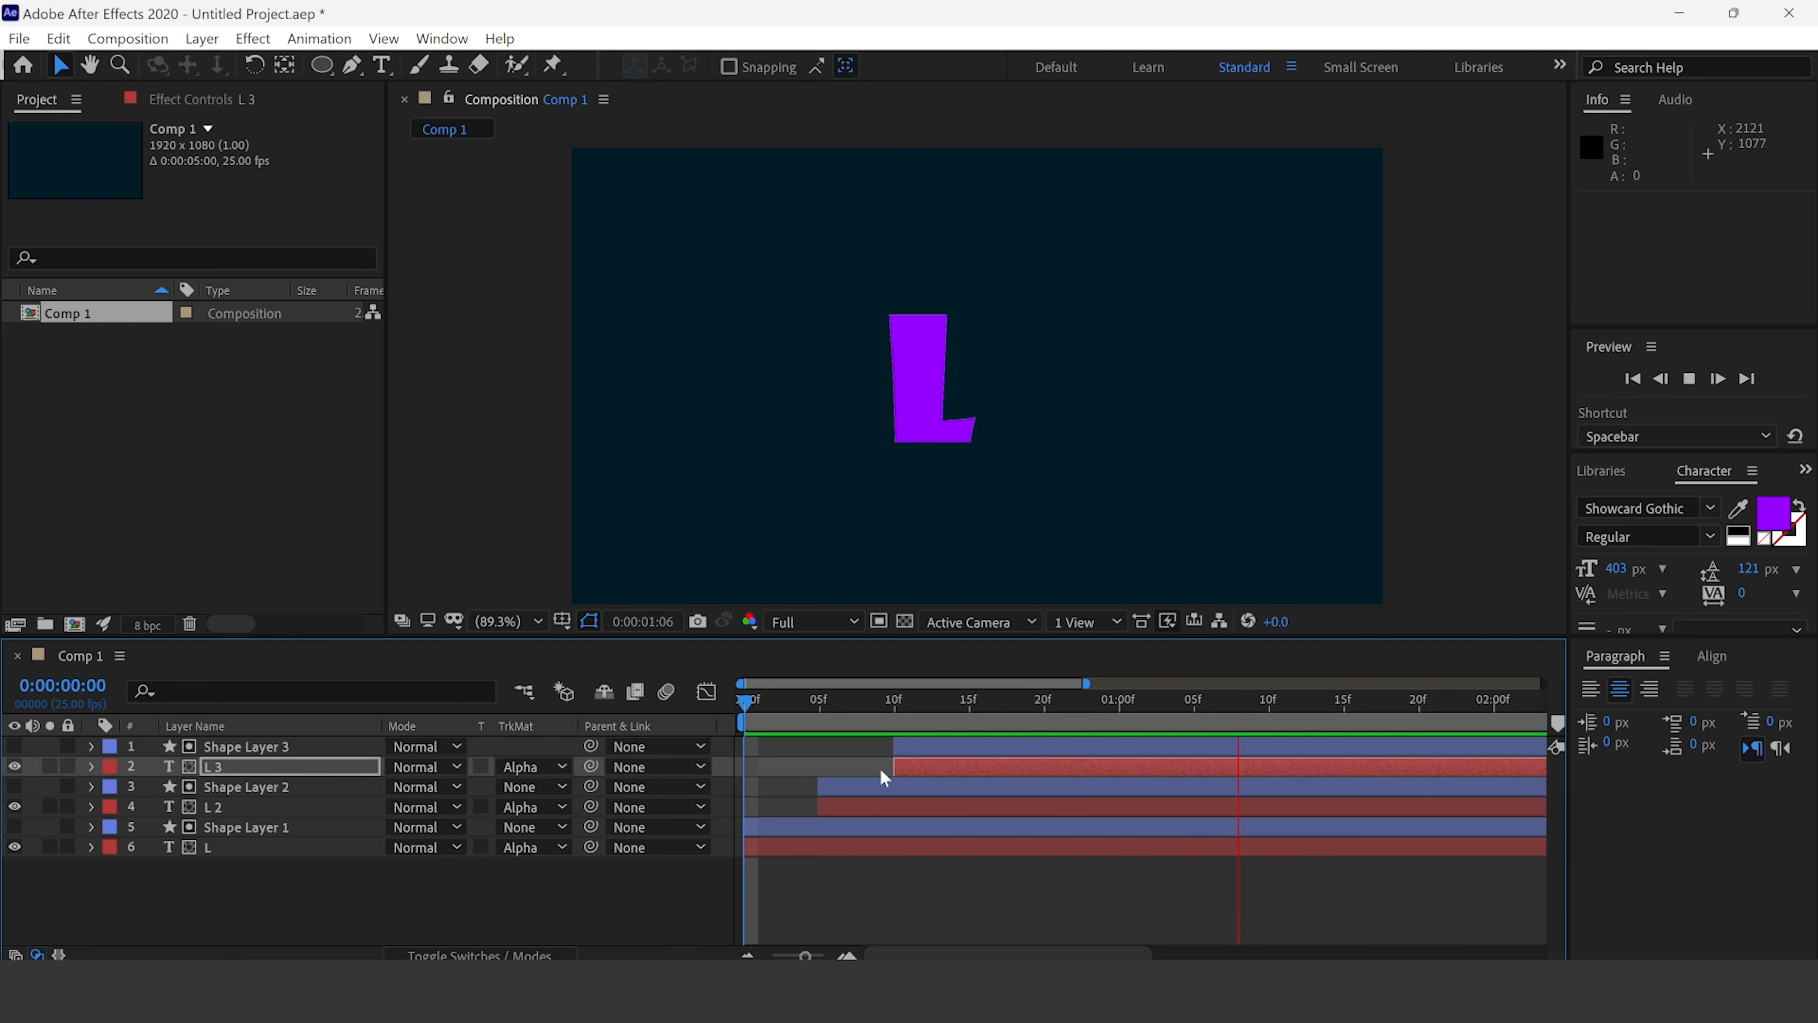
key(space)
click(913, 748)
click(899, 768)
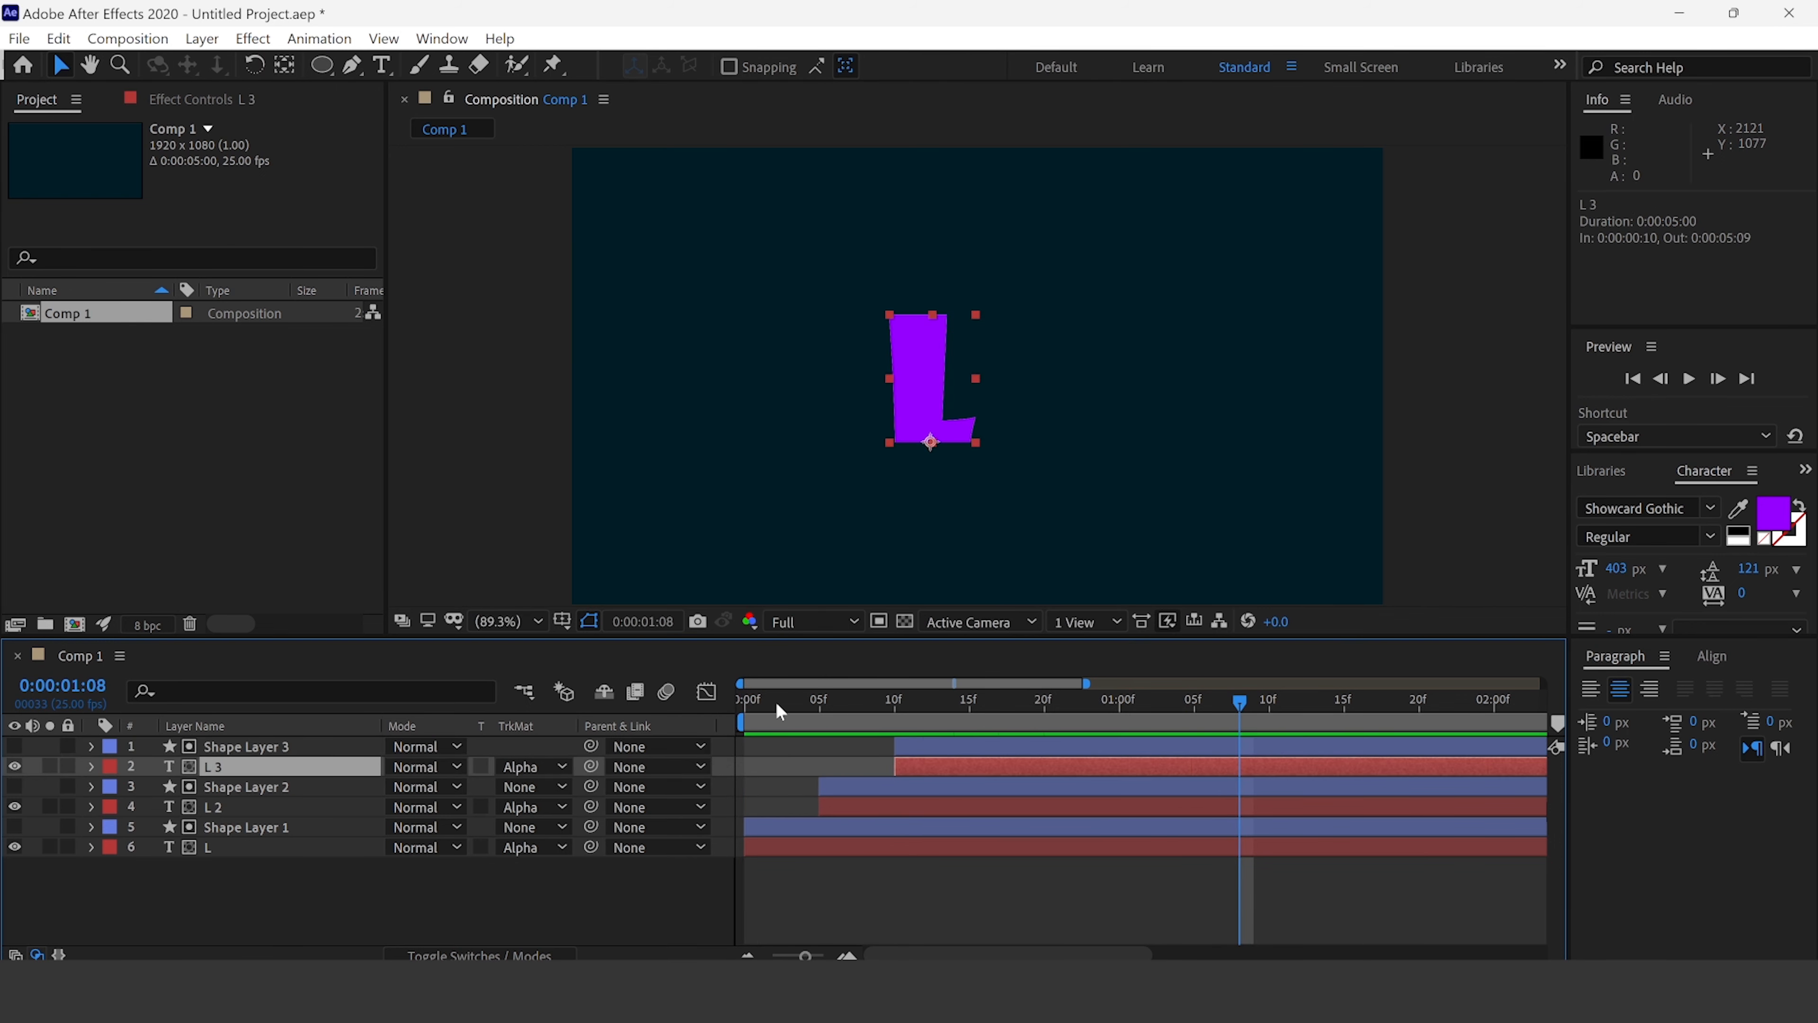
mouse_move(776, 701)
mouse_down()
mouse_move(1054, 711)
mouse_move(728, 718)
mouse_move(877, 729)
mouse_up()
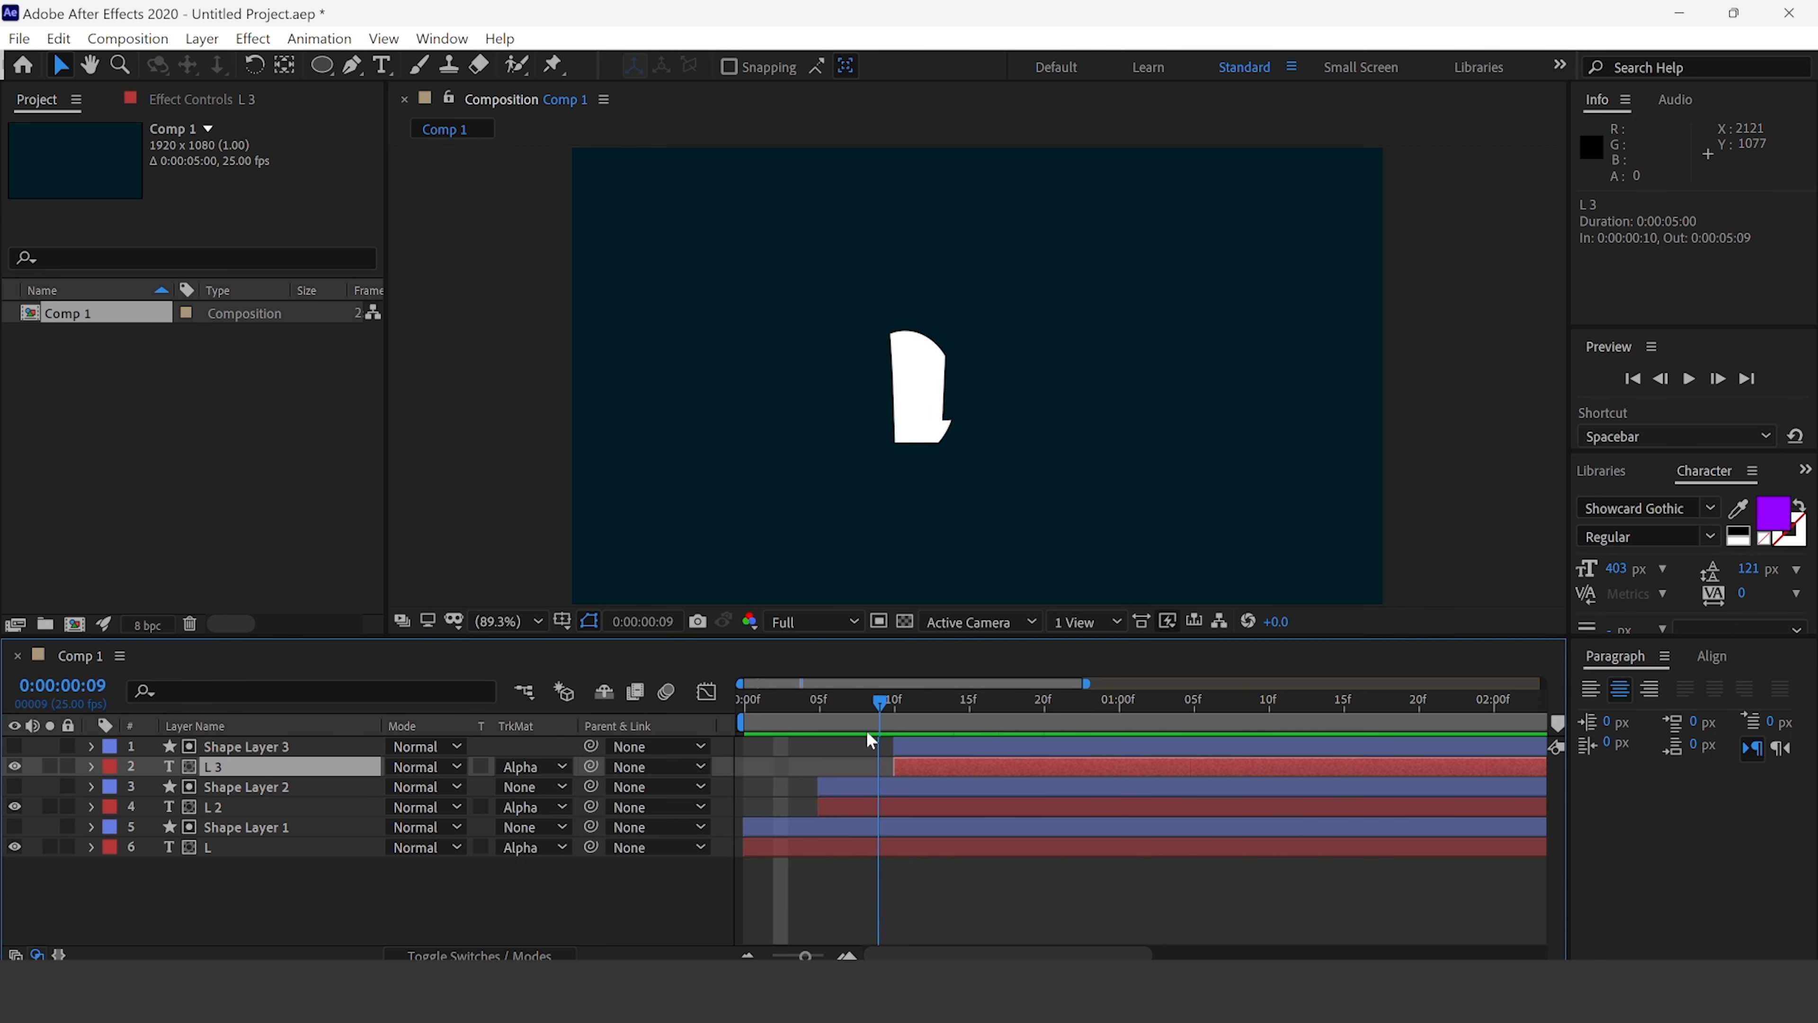
click(218, 807)
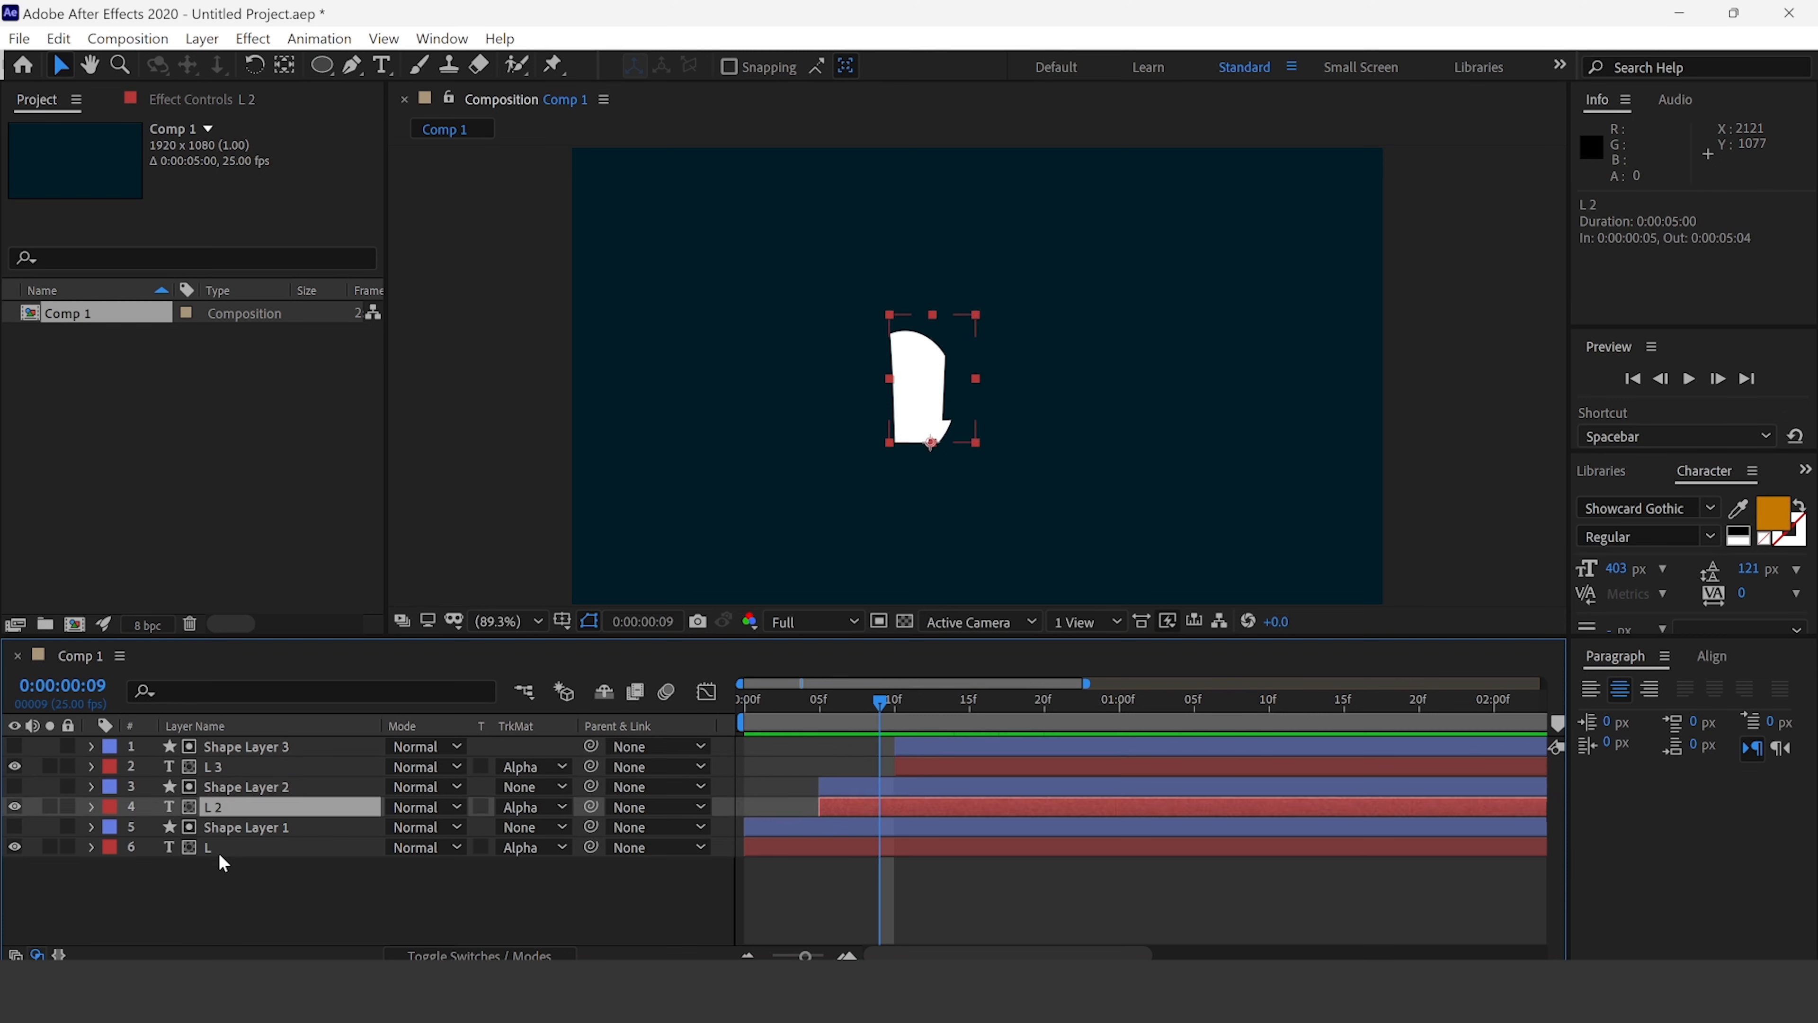
click(222, 848)
drag(885, 706, 940, 706)
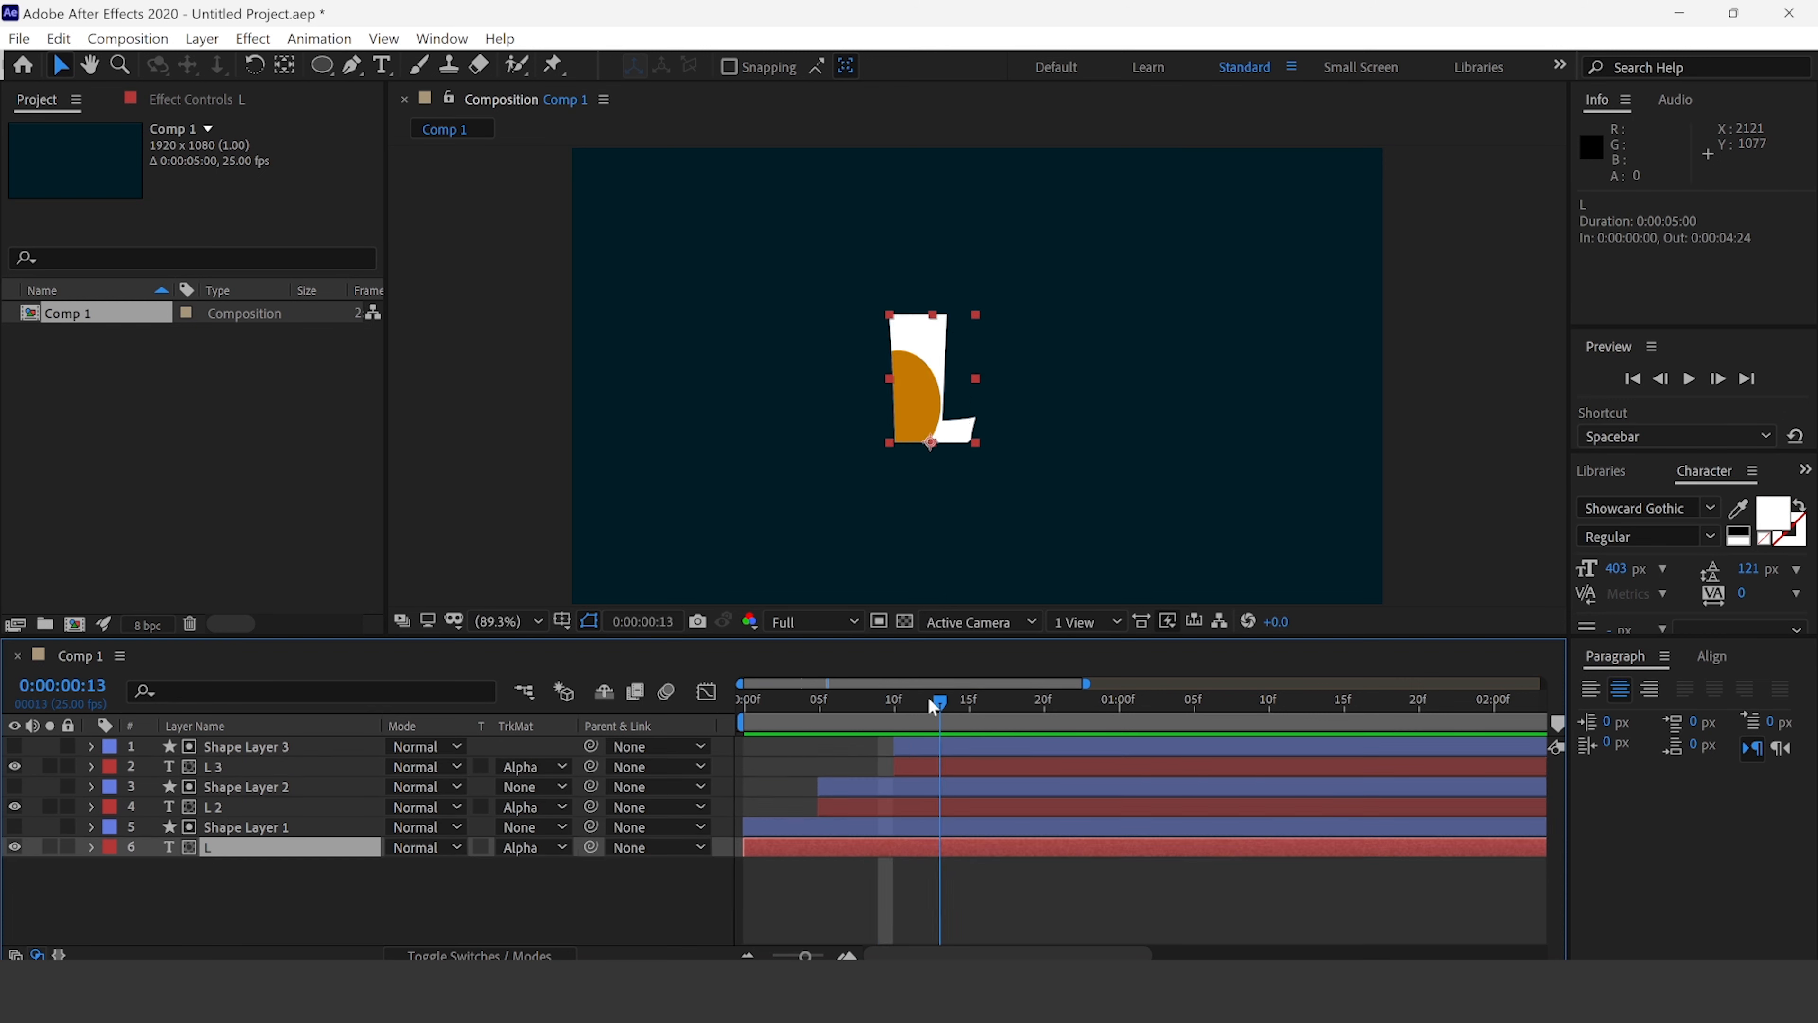
- Replace the text of the L 3 layer with O and scrub to 0:00:01:05
click(209, 764)
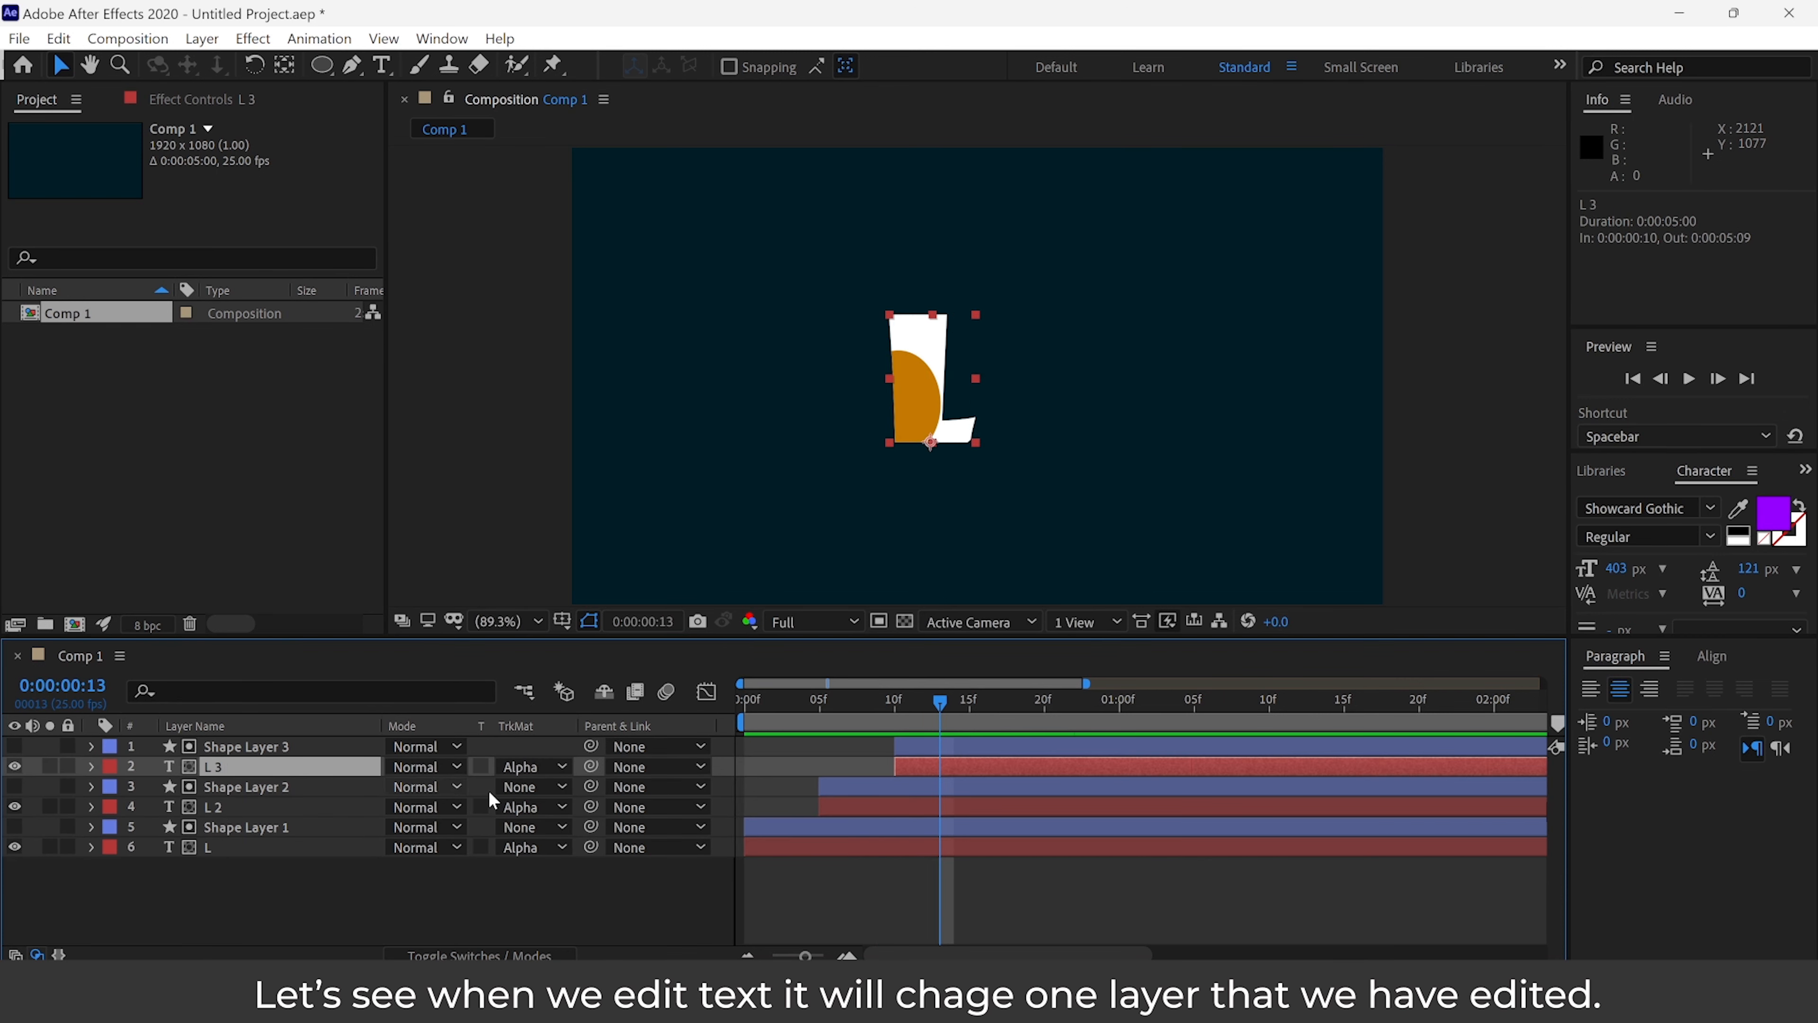
double_click(912, 763)
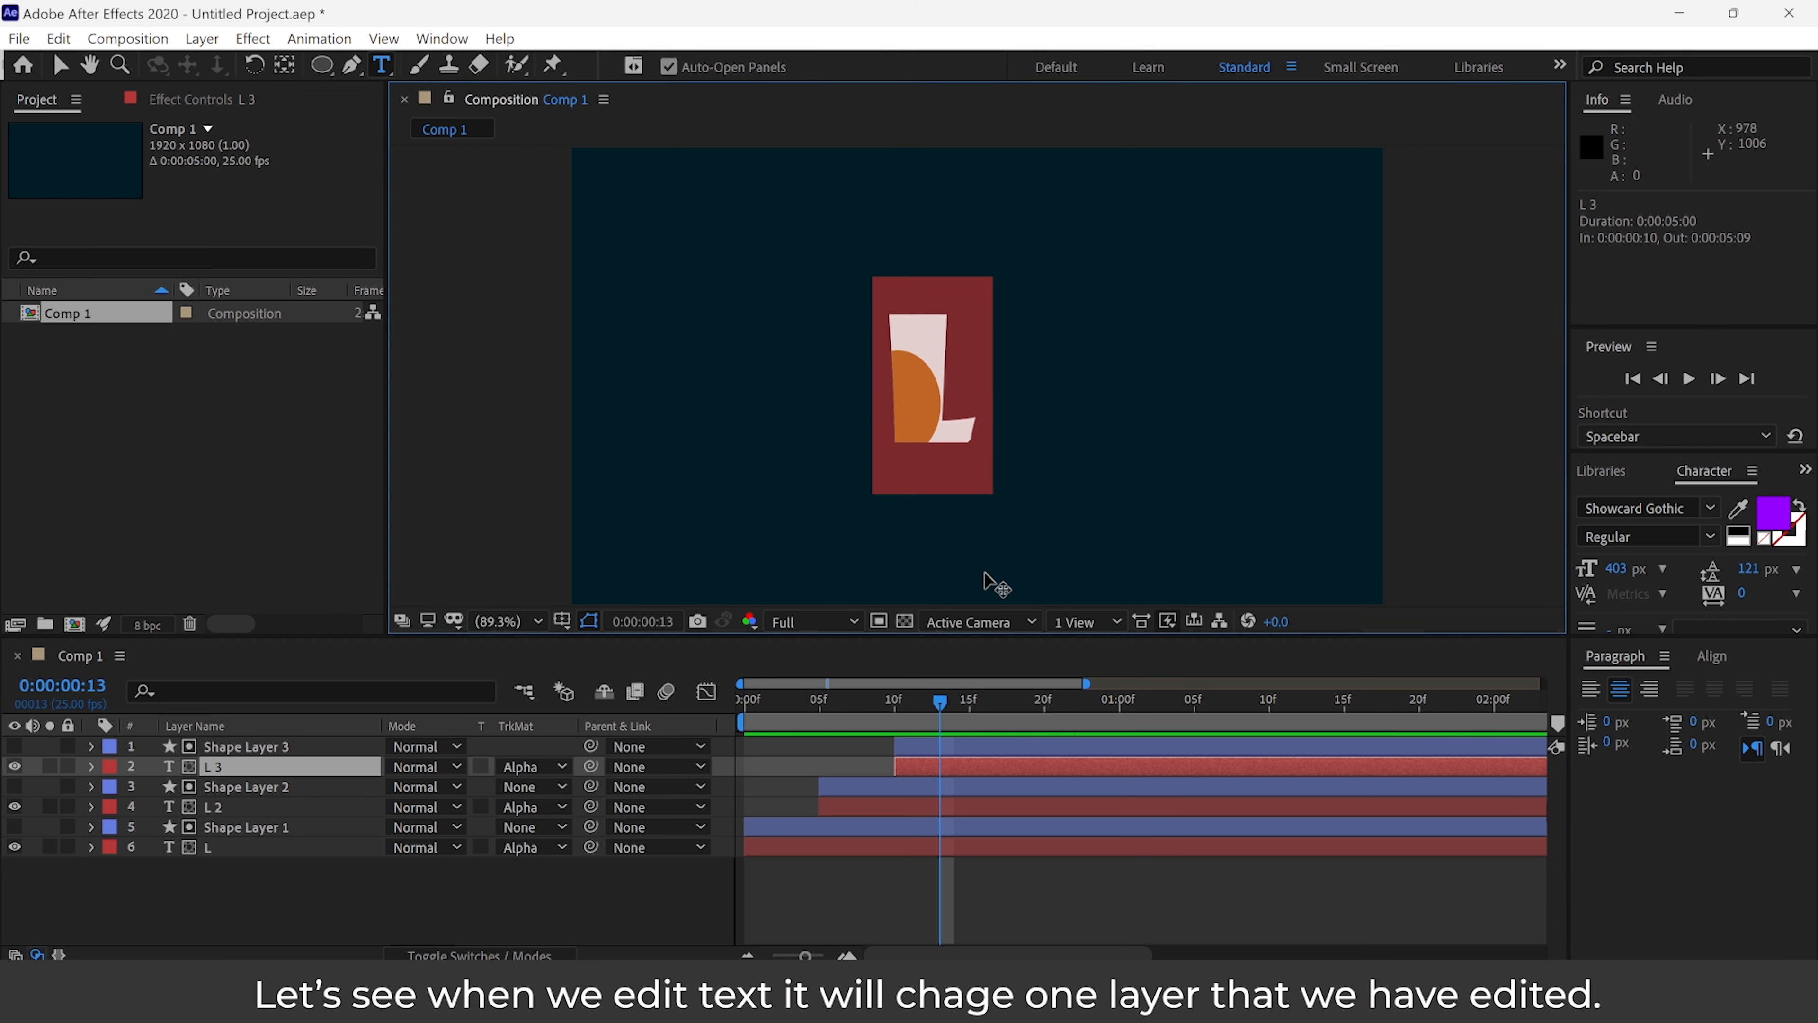
text(O)
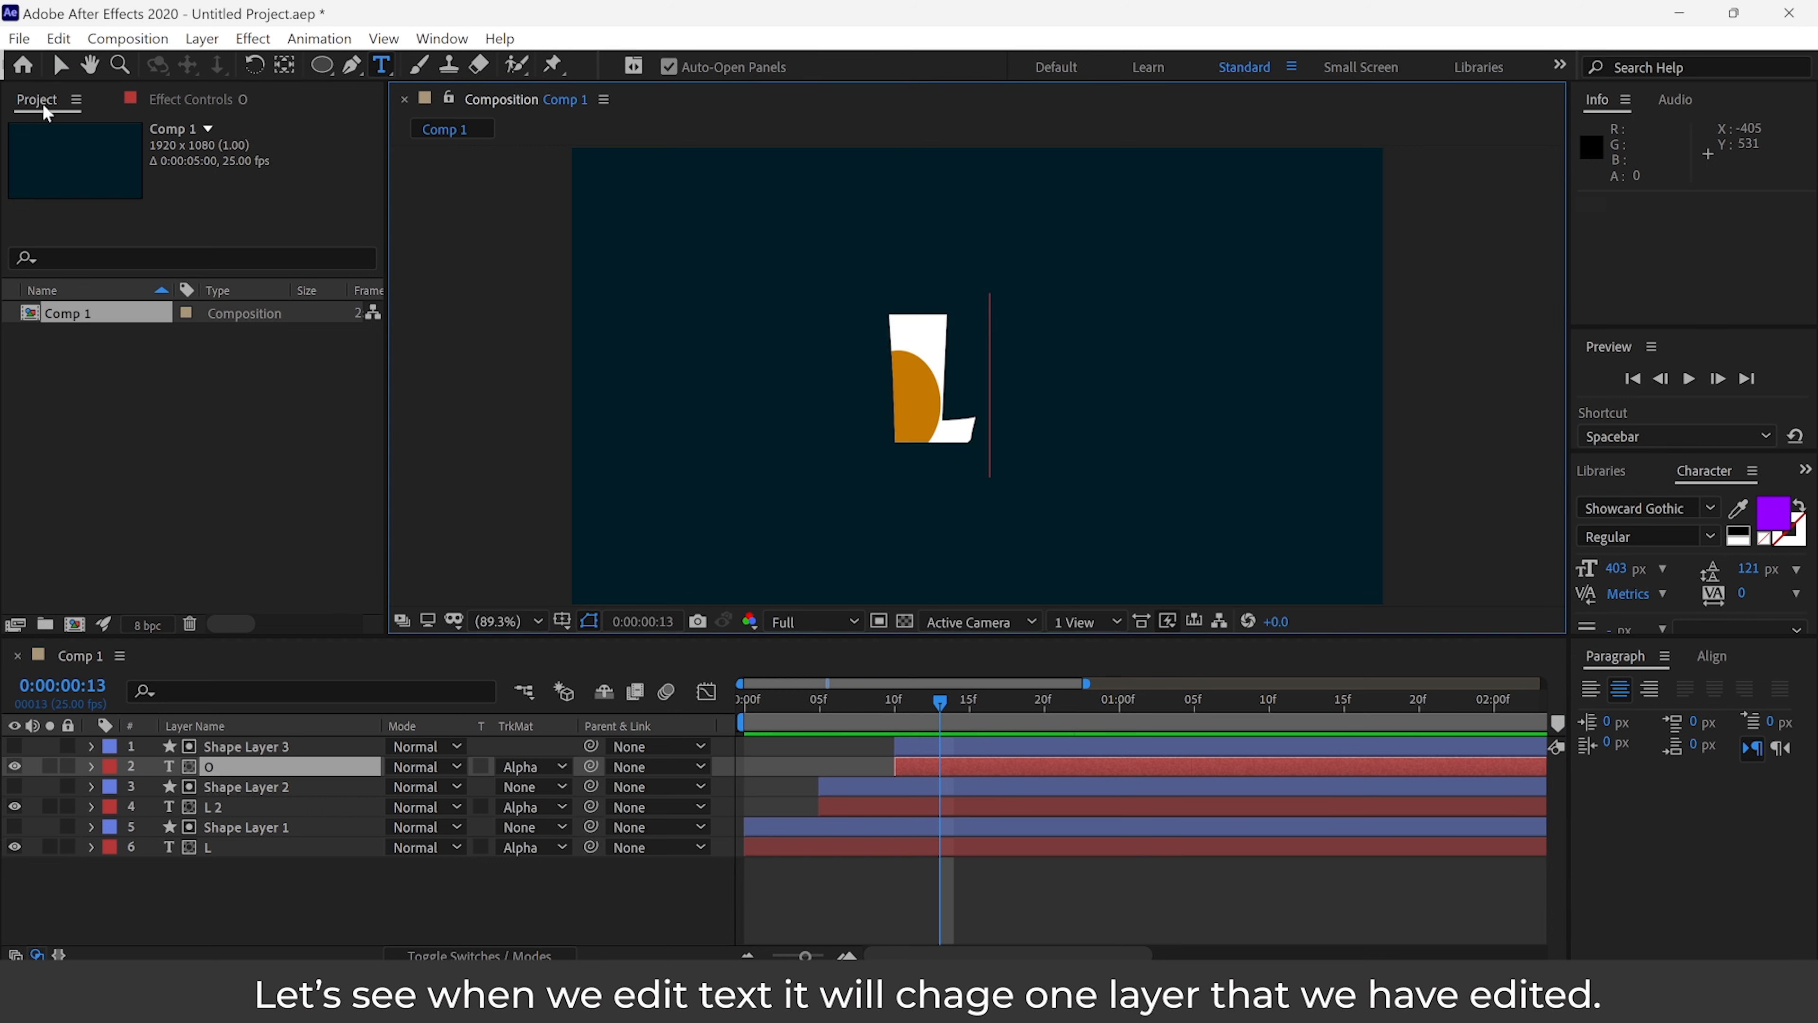
click(60, 66)
drag(939, 701, 1194, 731)
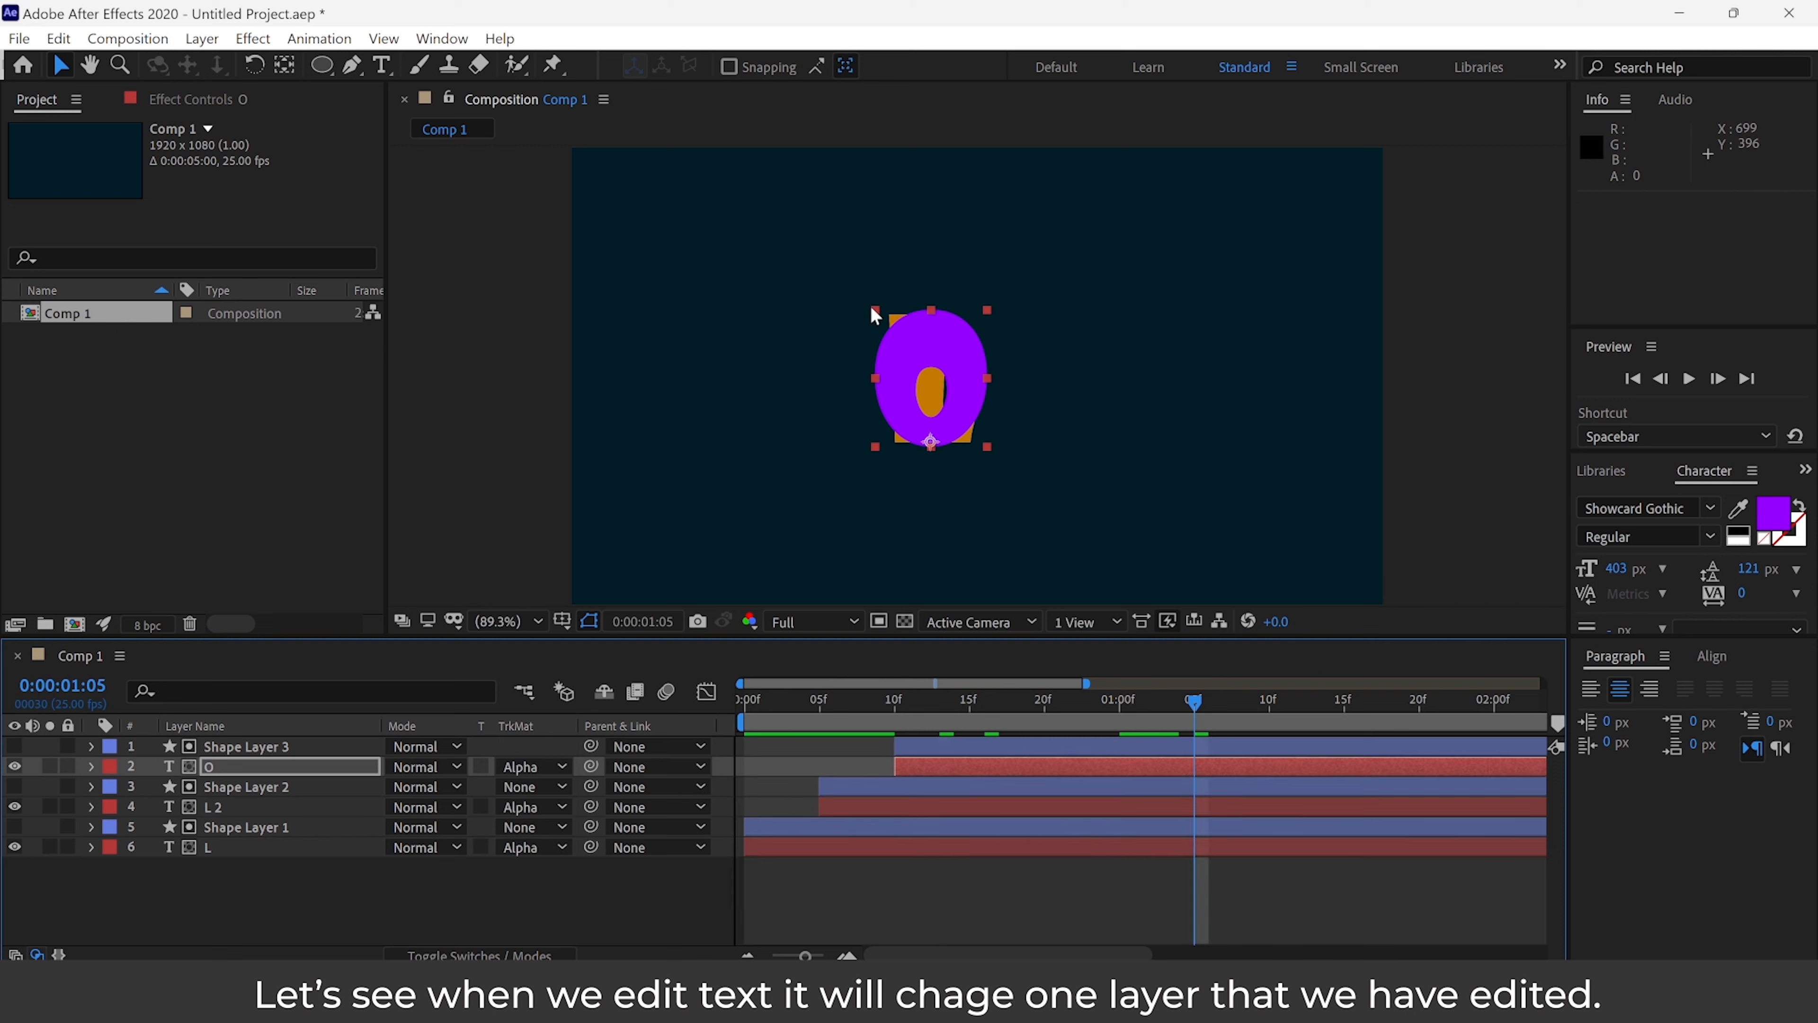
- Scrub to compare the O with the L 2 layer, and undo the text change
click(827, 812)
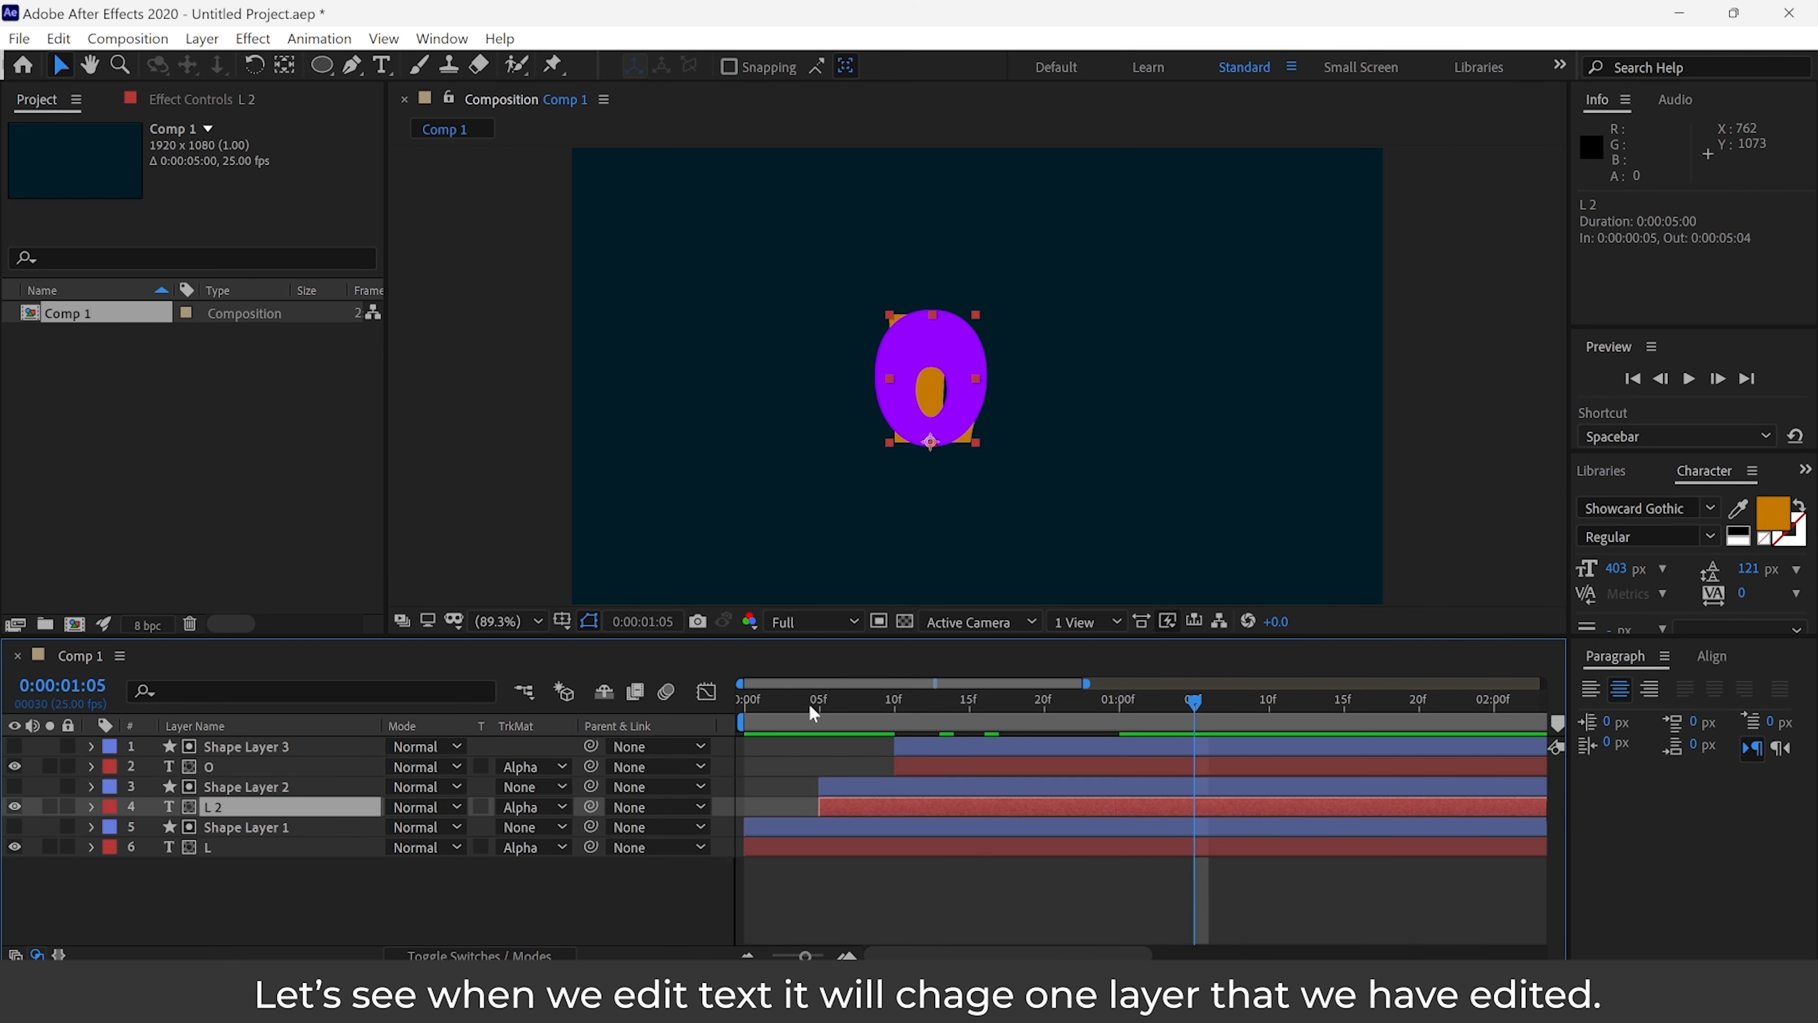
drag(810, 706, 1102, 738)
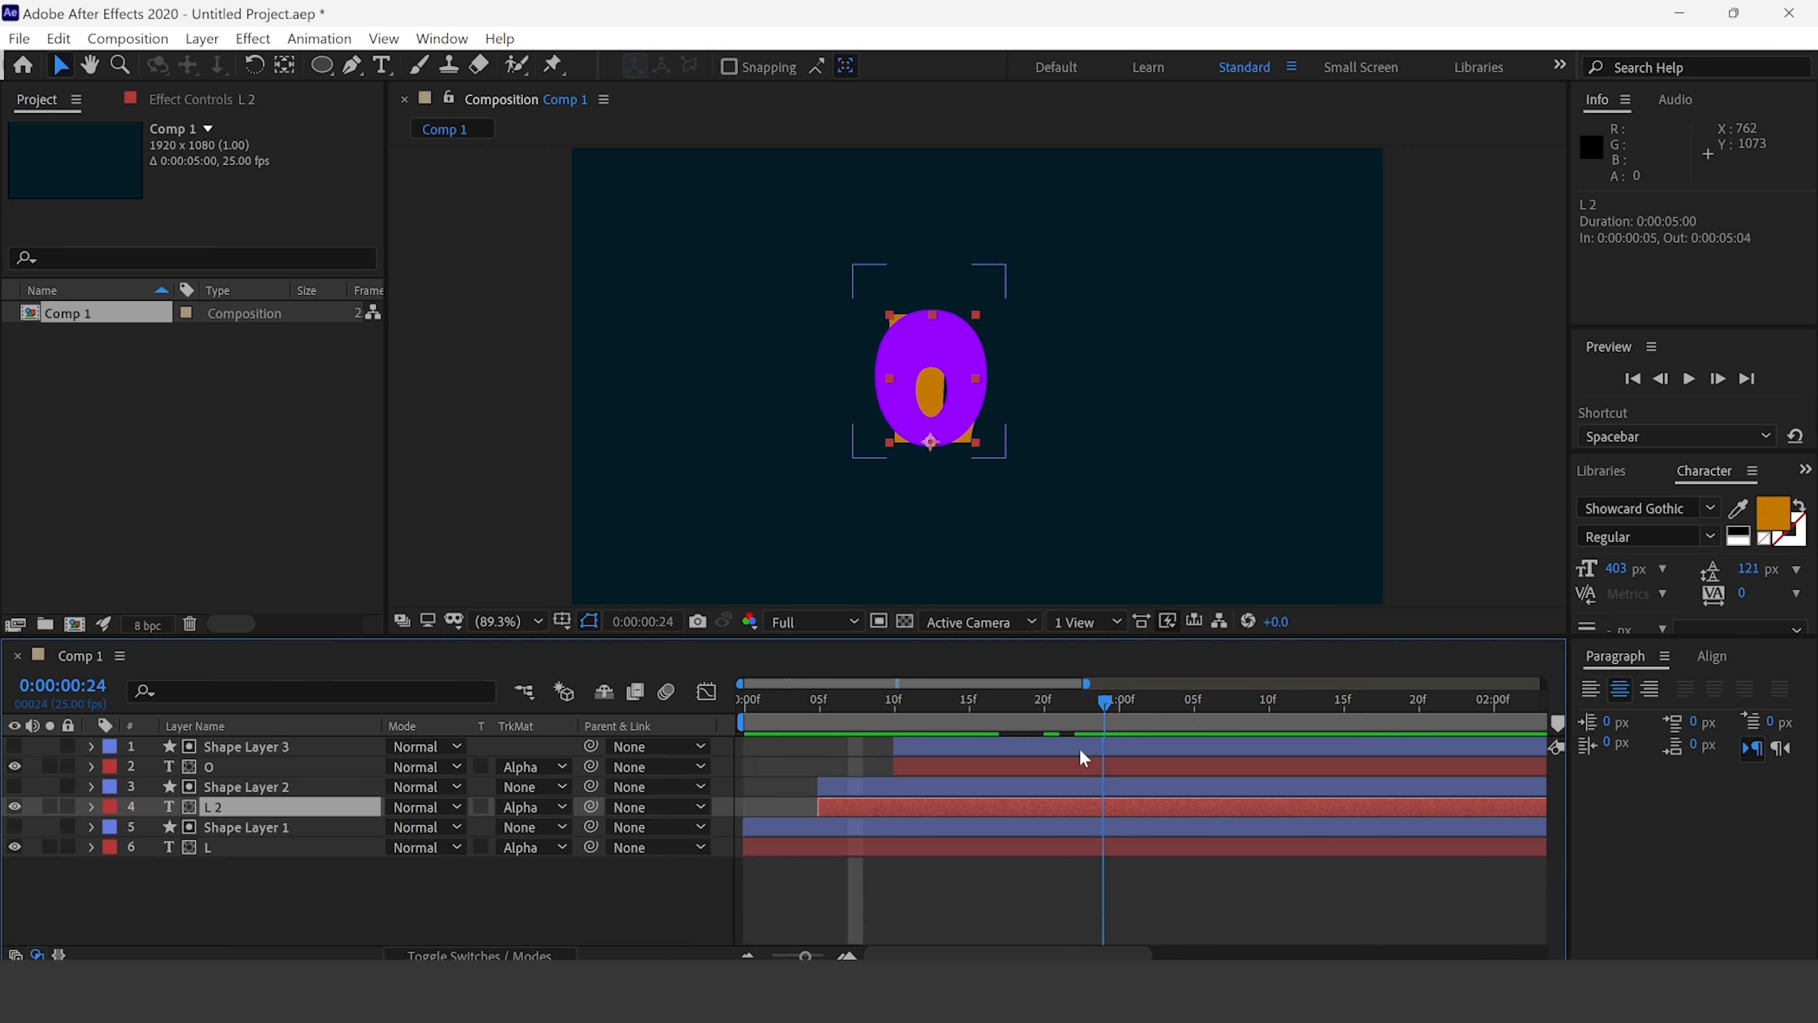
click(1013, 773)
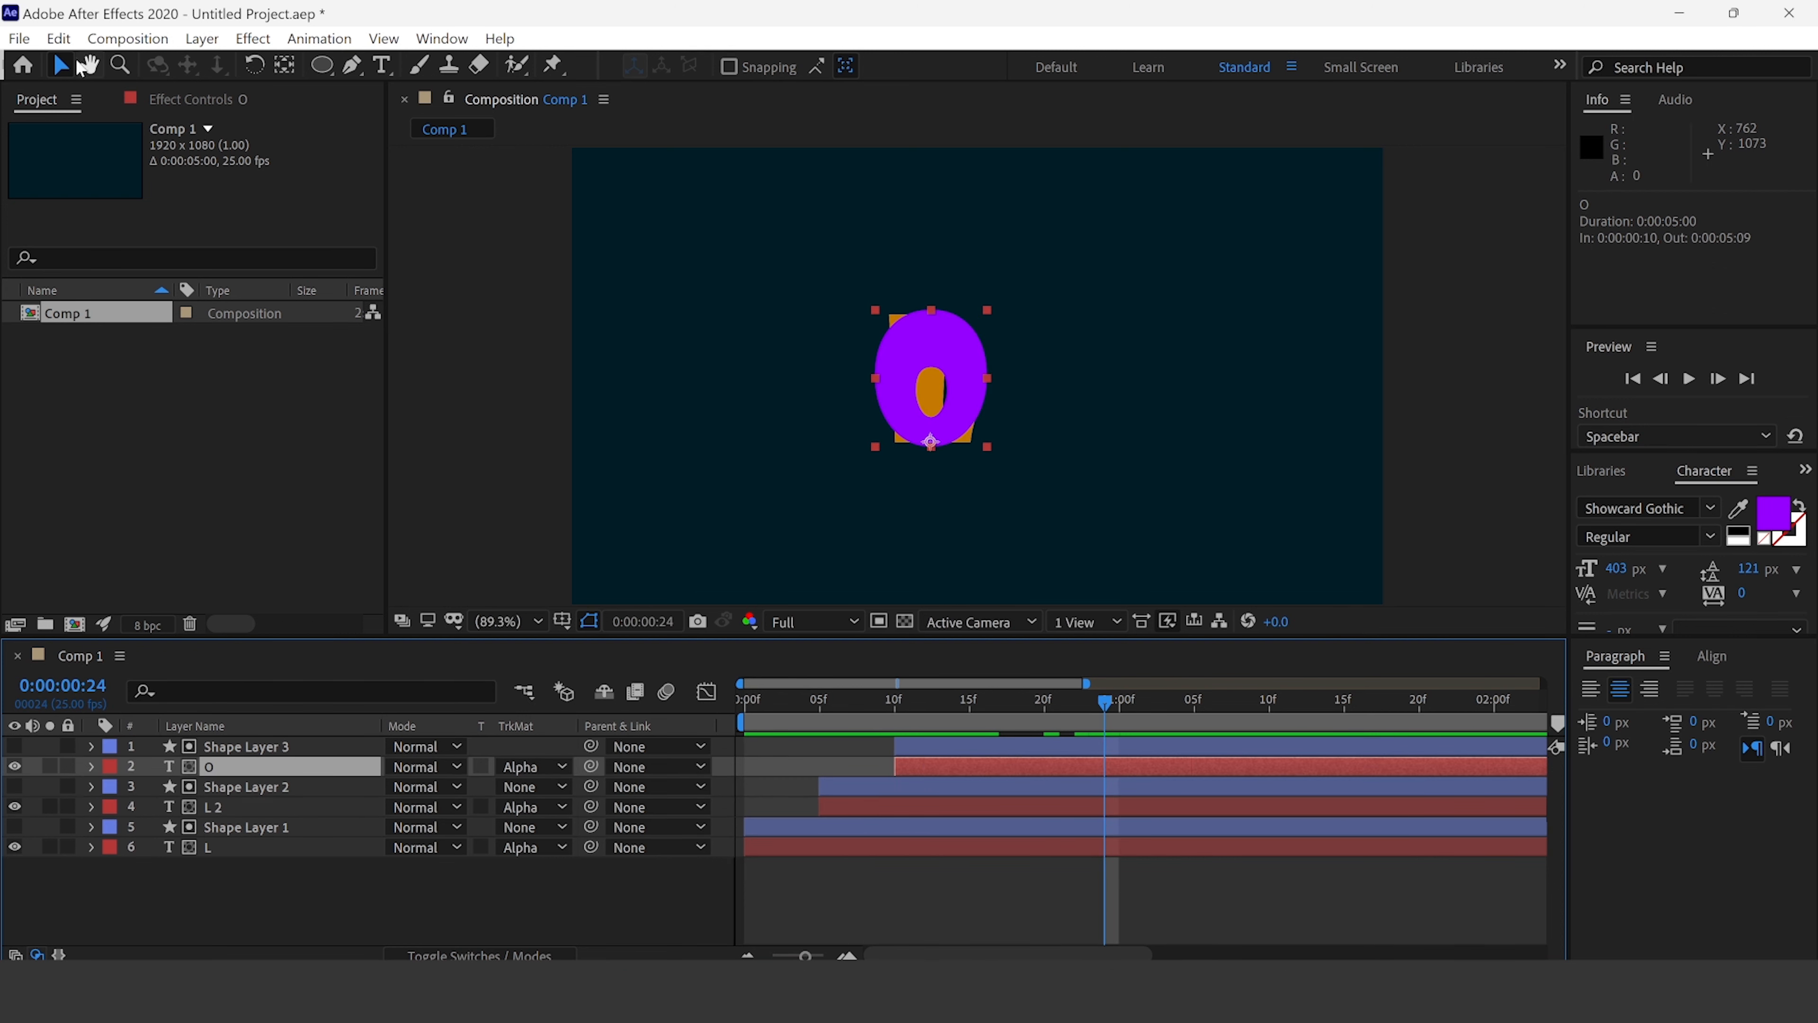
click(58, 38)
click(134, 65)
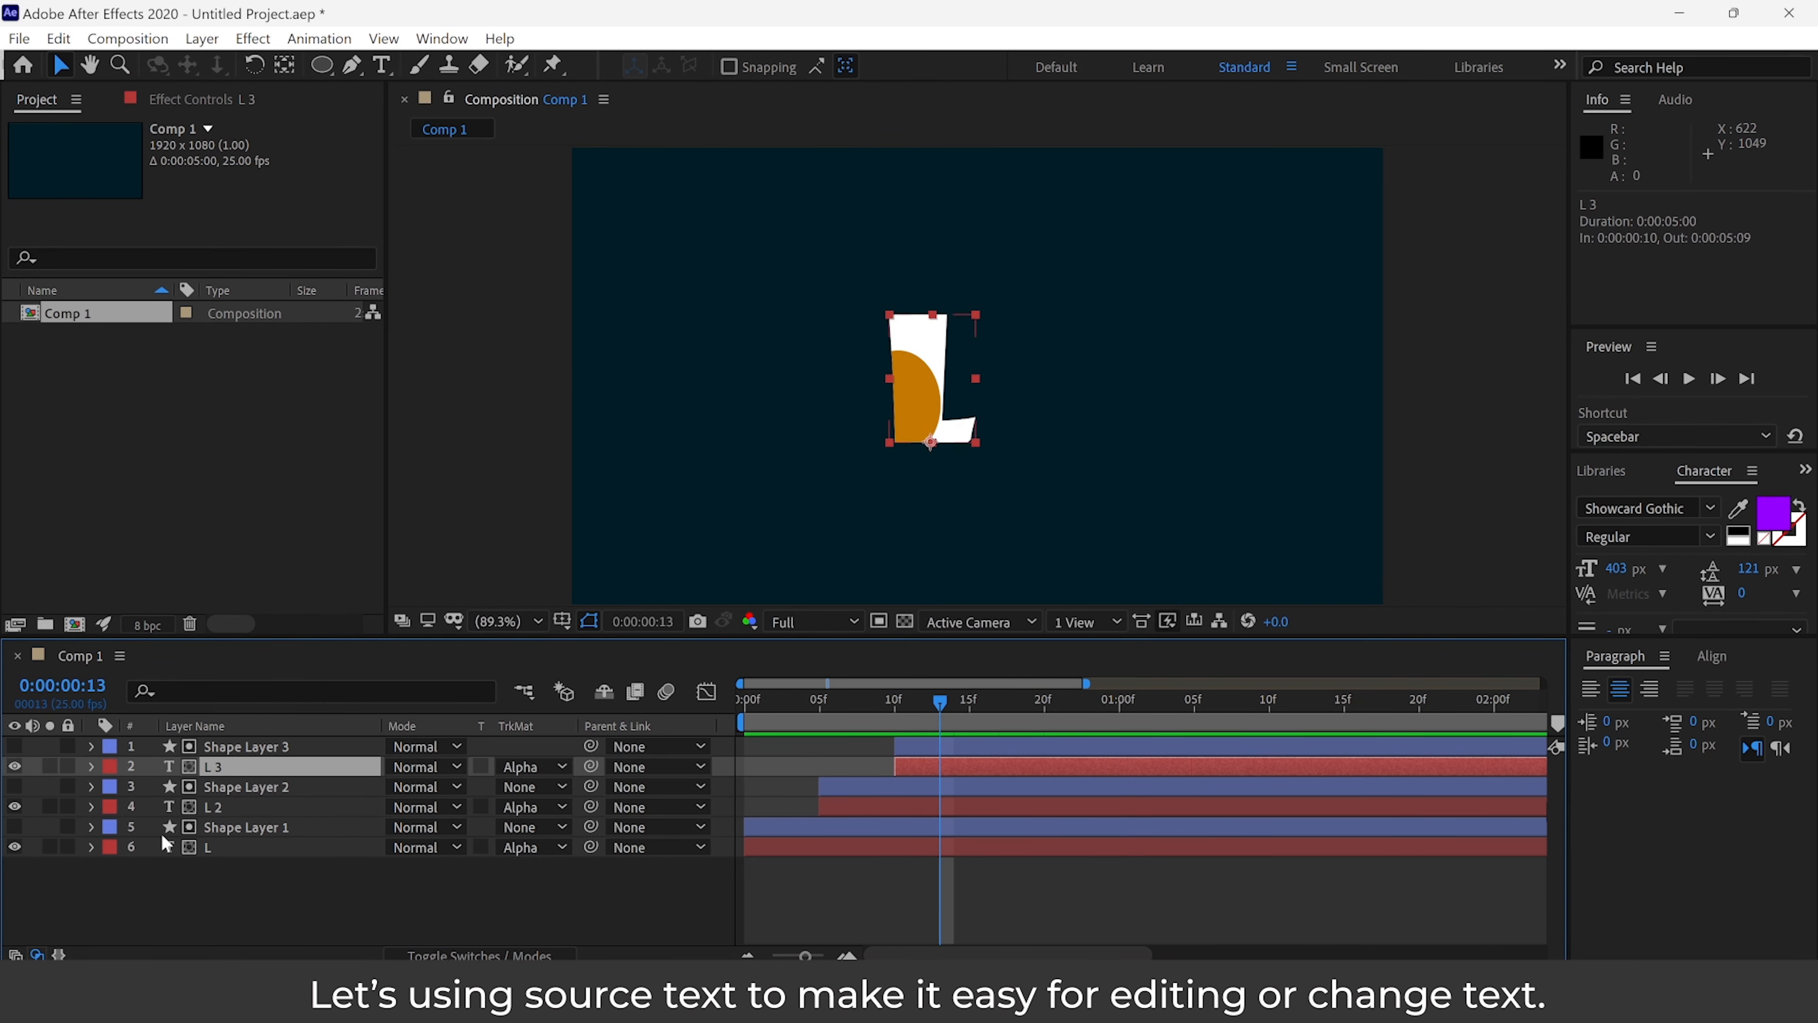
- Expose the Source Text of the L 3 and L 2 text layers and link L 2's Source Text to that of L 3
click(91, 766)
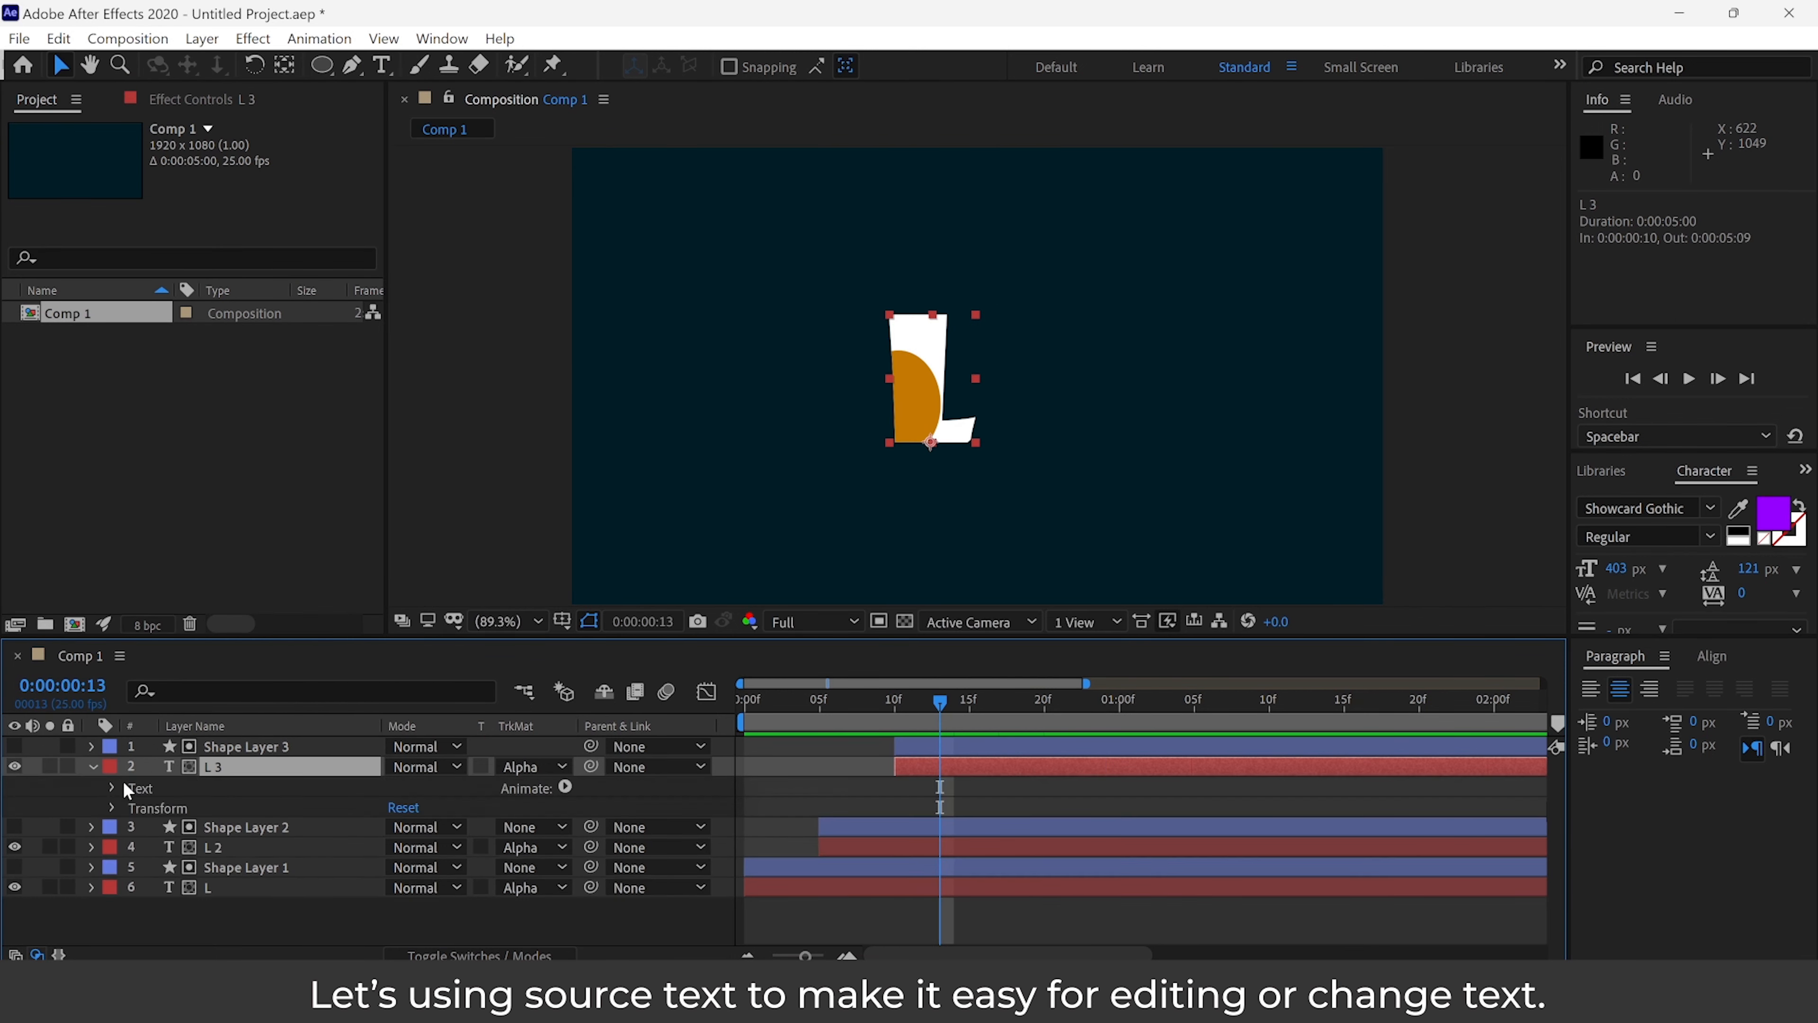
click(110, 788)
click(211, 808)
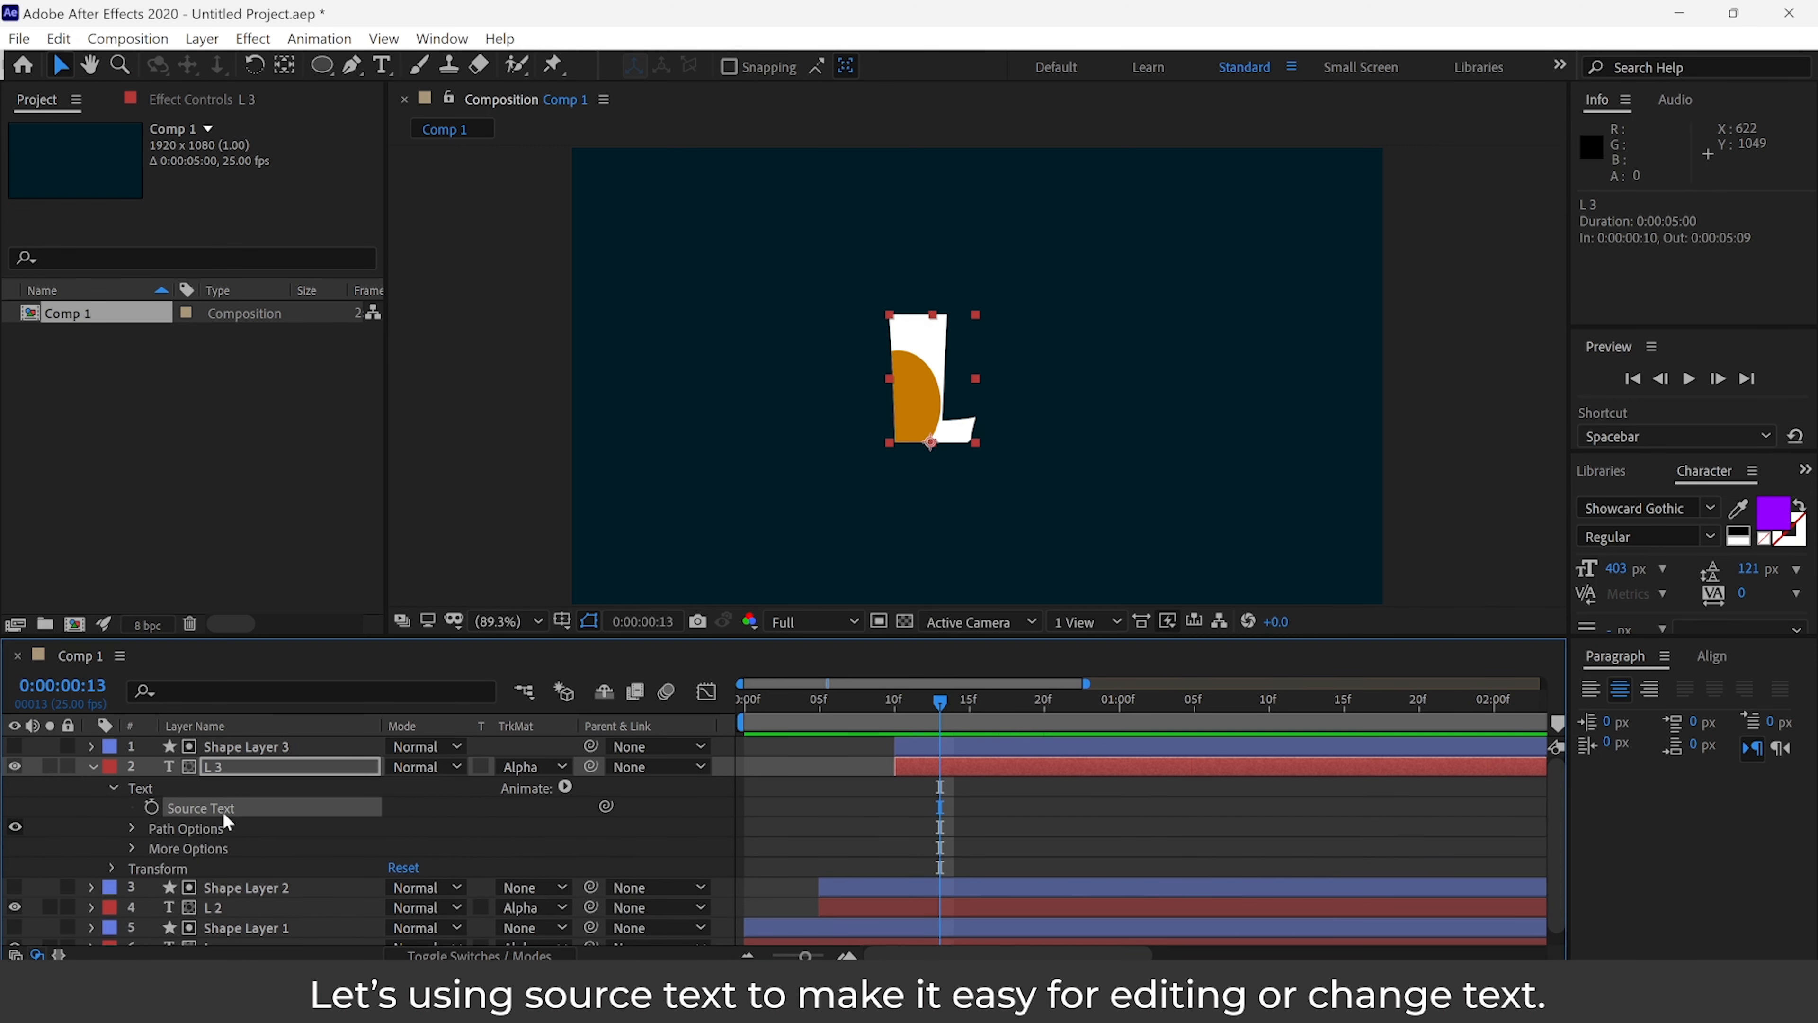
drag(352, 635, 351, 453)
click(219, 728)
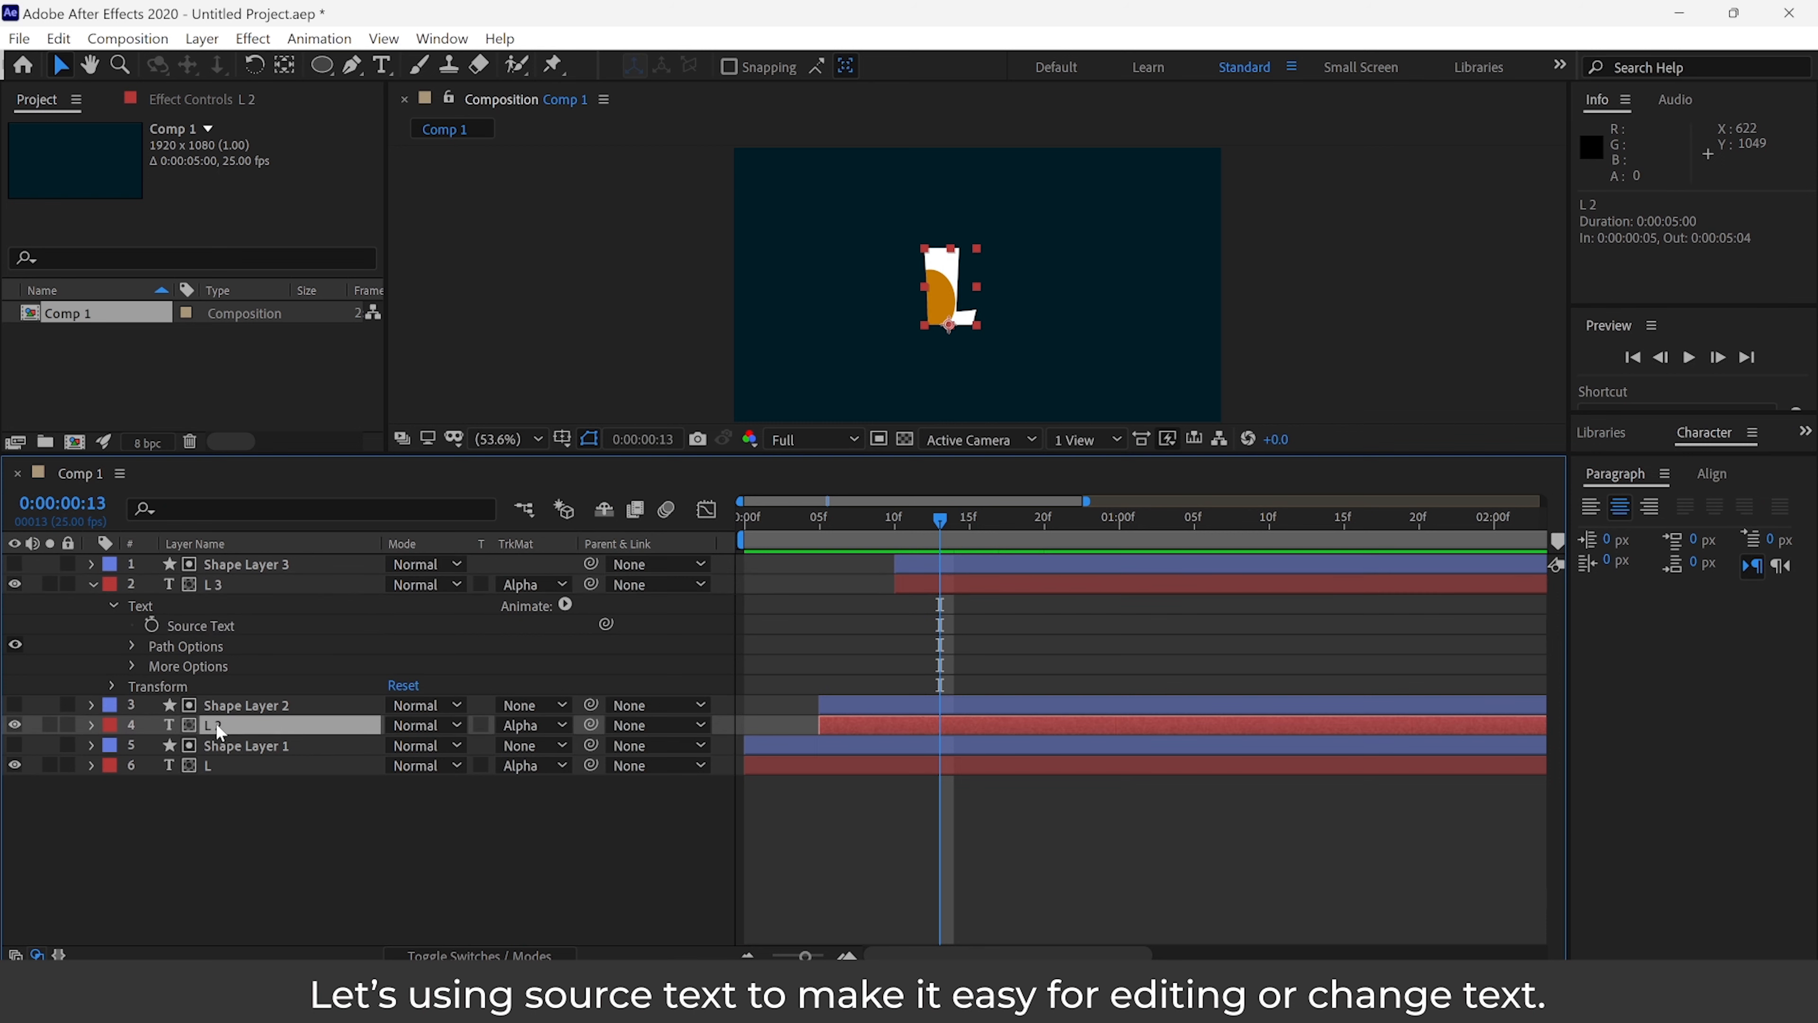
click(91, 725)
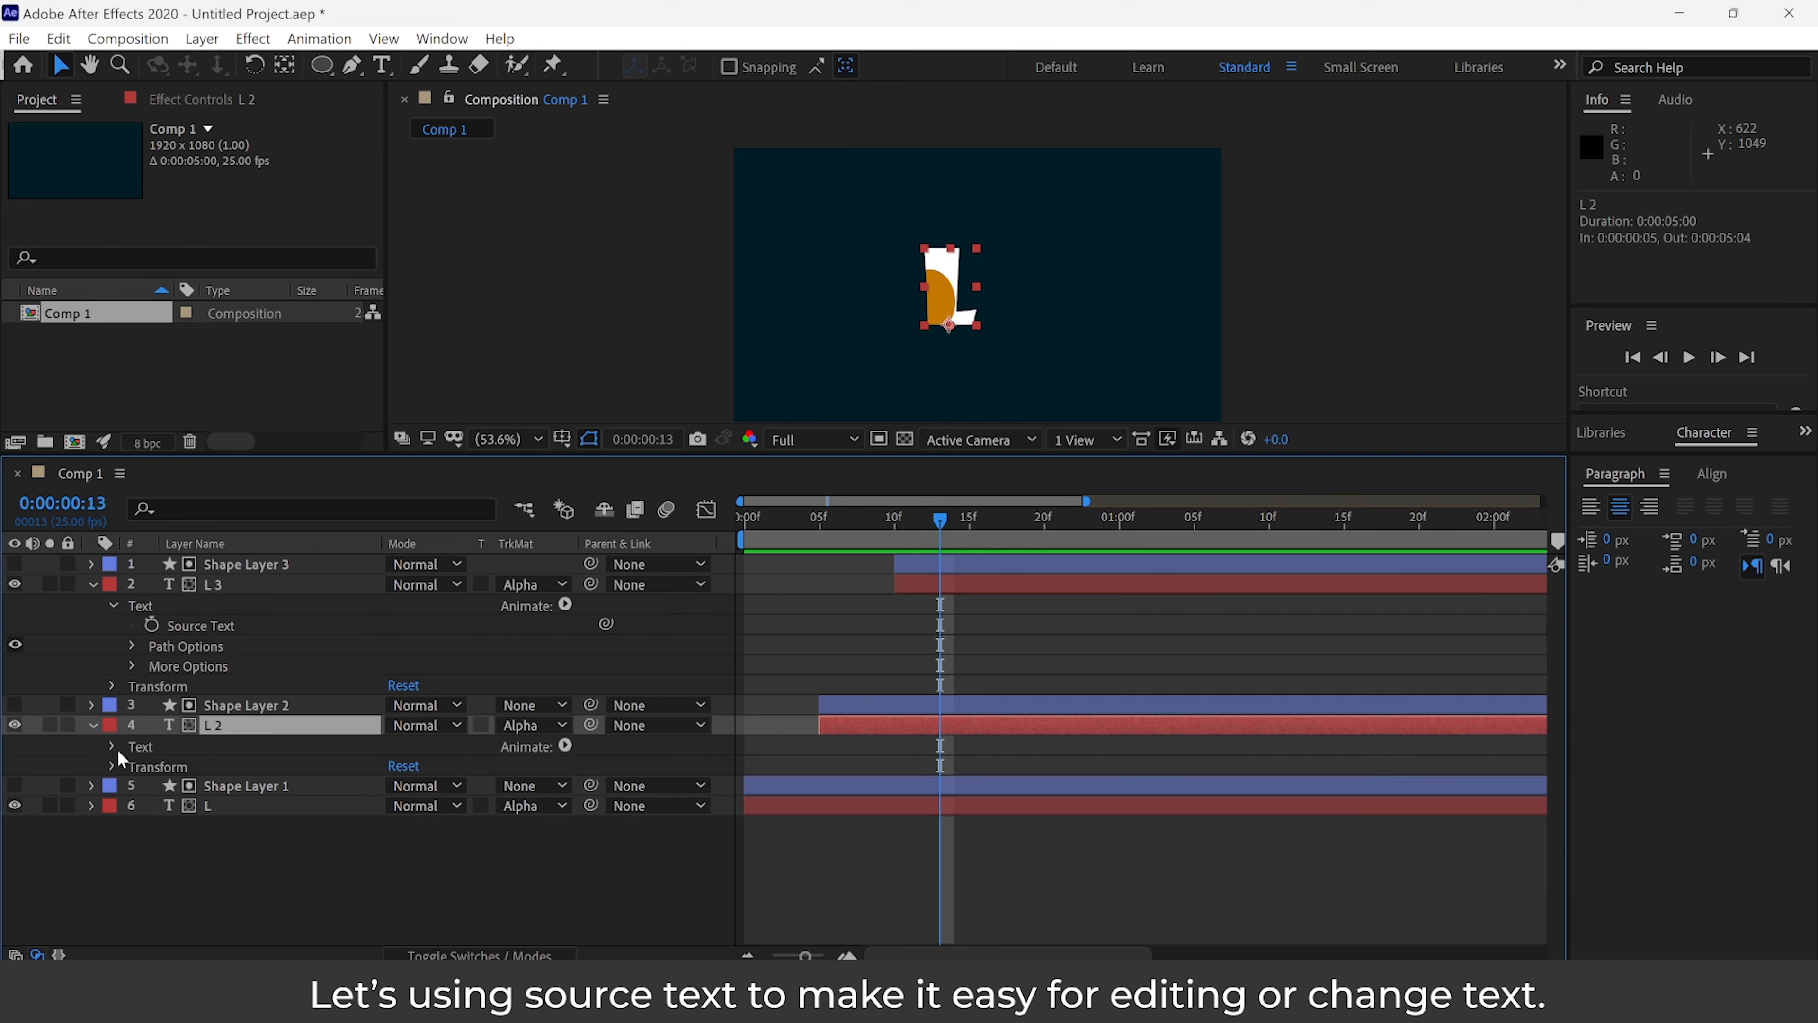
click(113, 747)
click(193, 768)
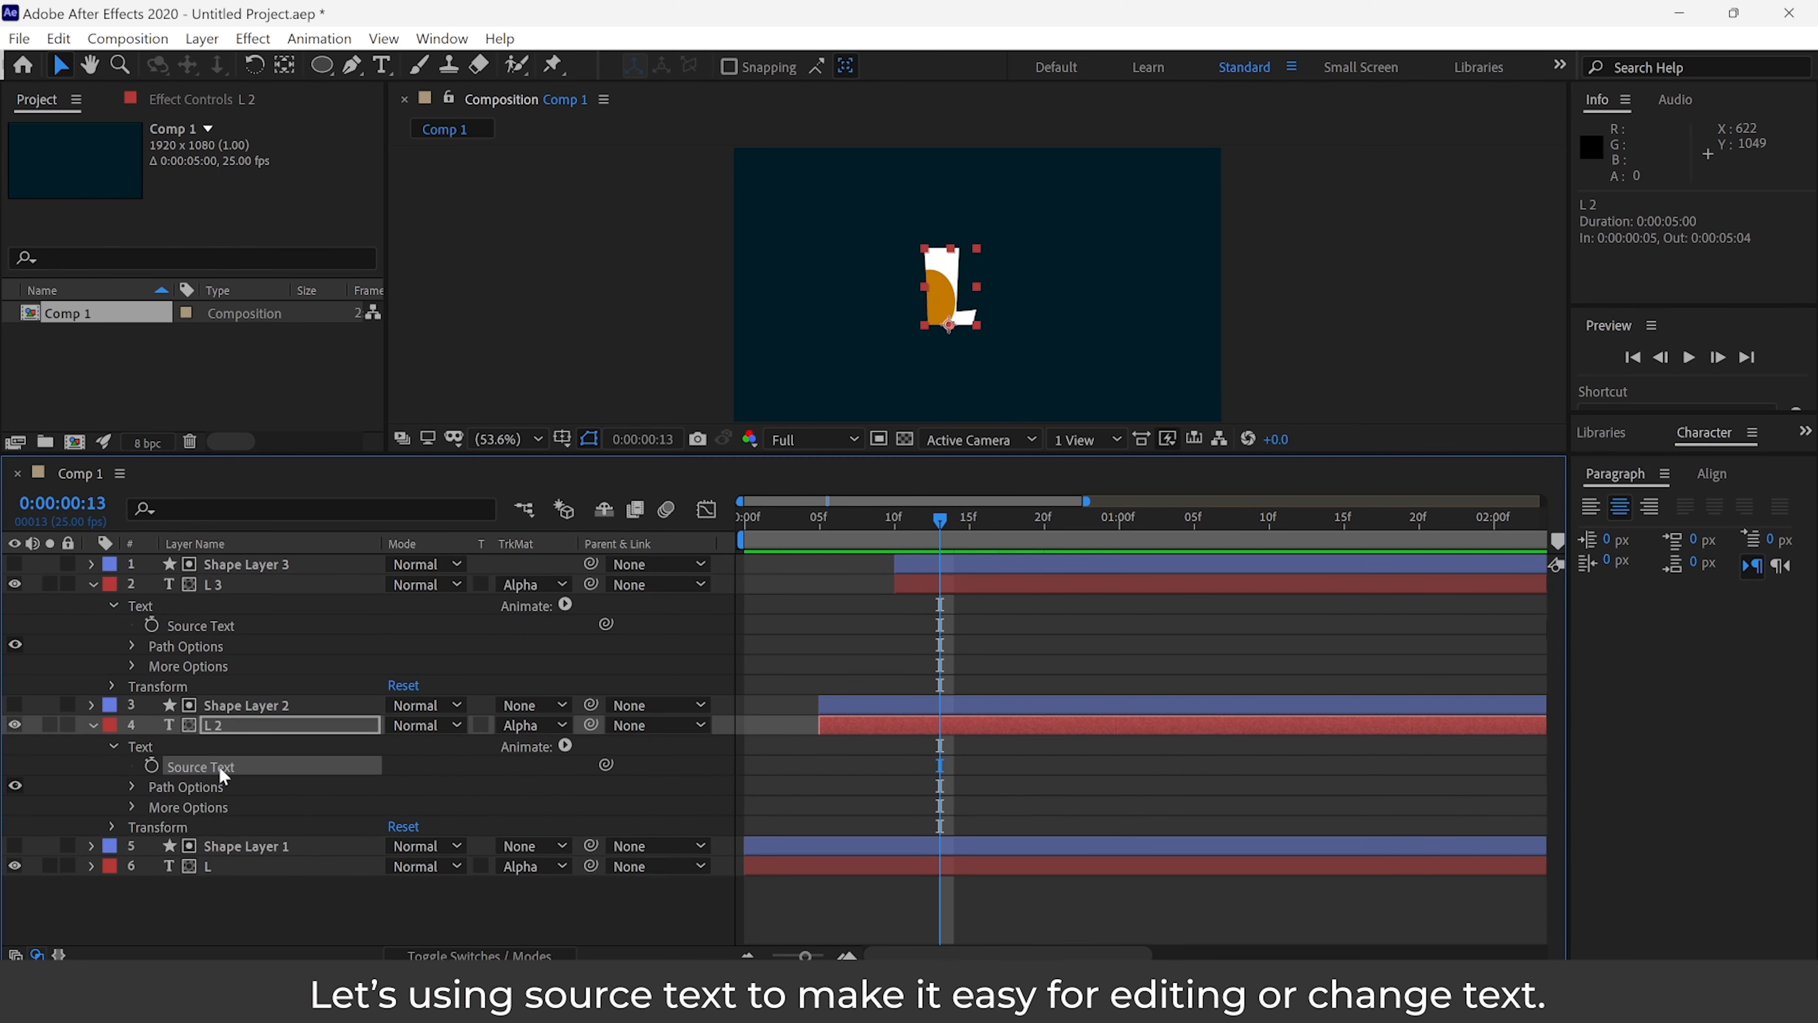
drag(607, 764, 210, 624)
click(93, 725)
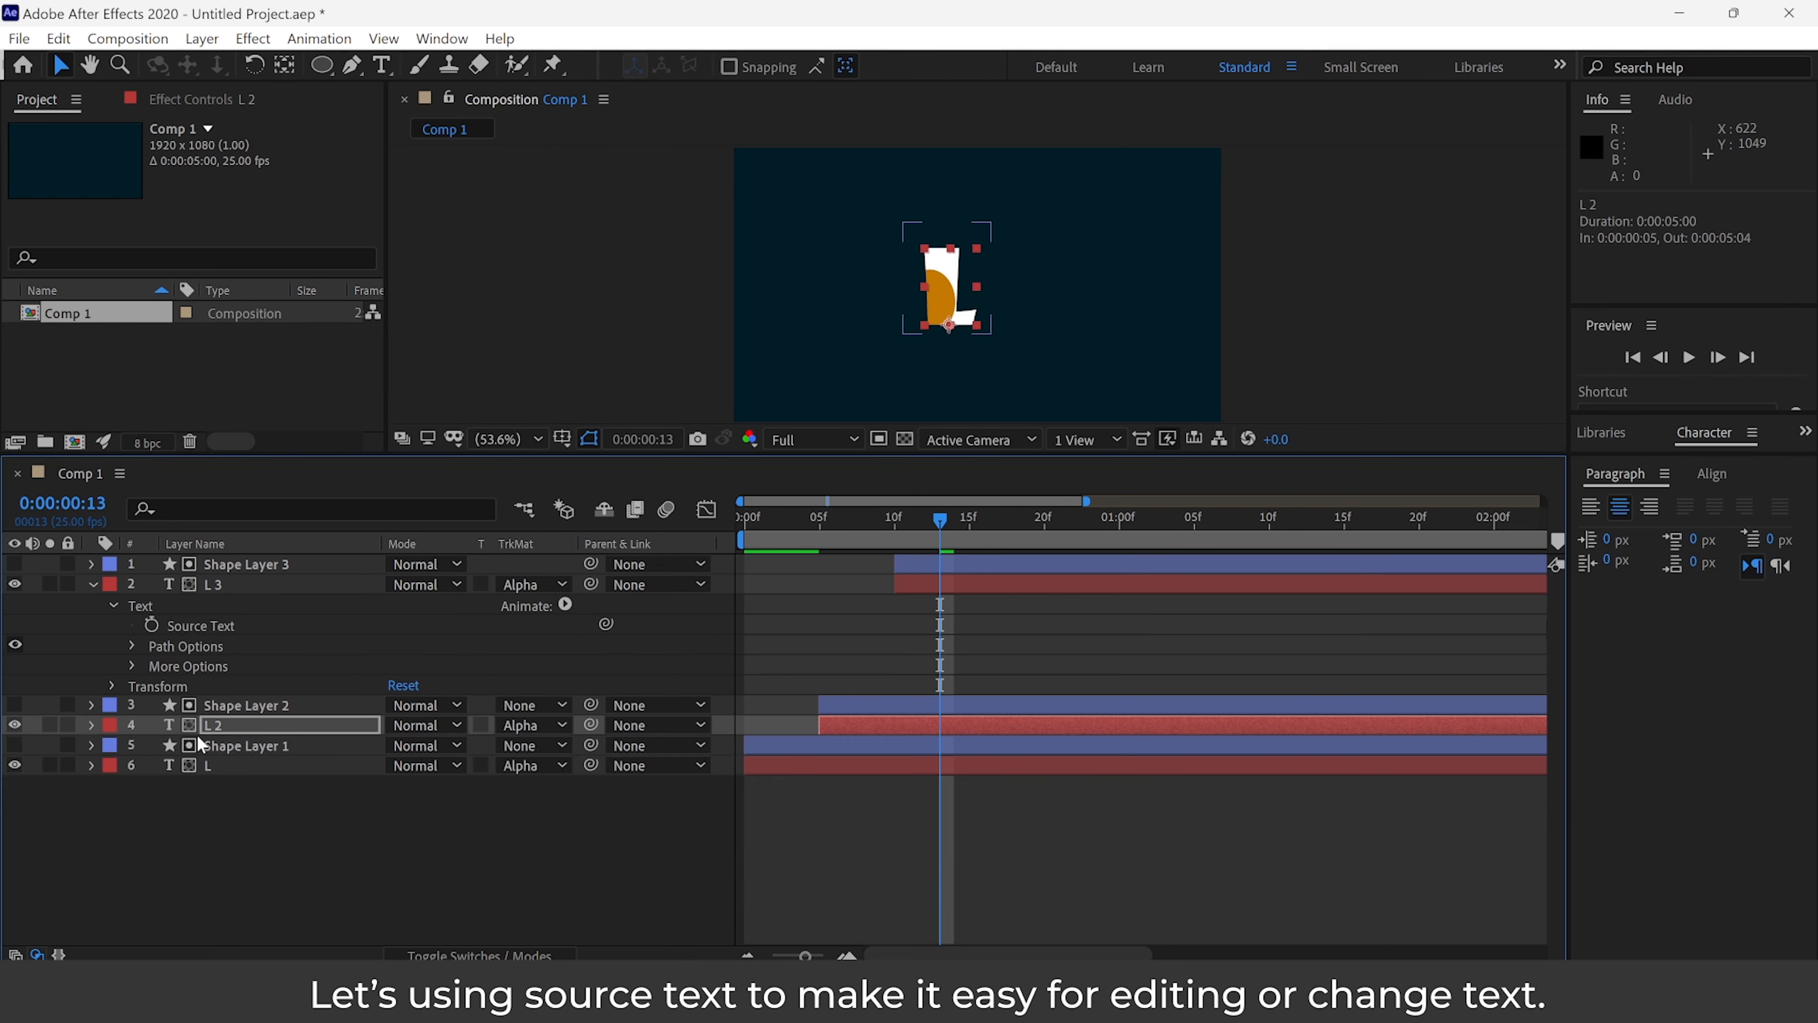
- Link the Source Text of the bottom L text layer to the Source Text of L 3
click(214, 765)
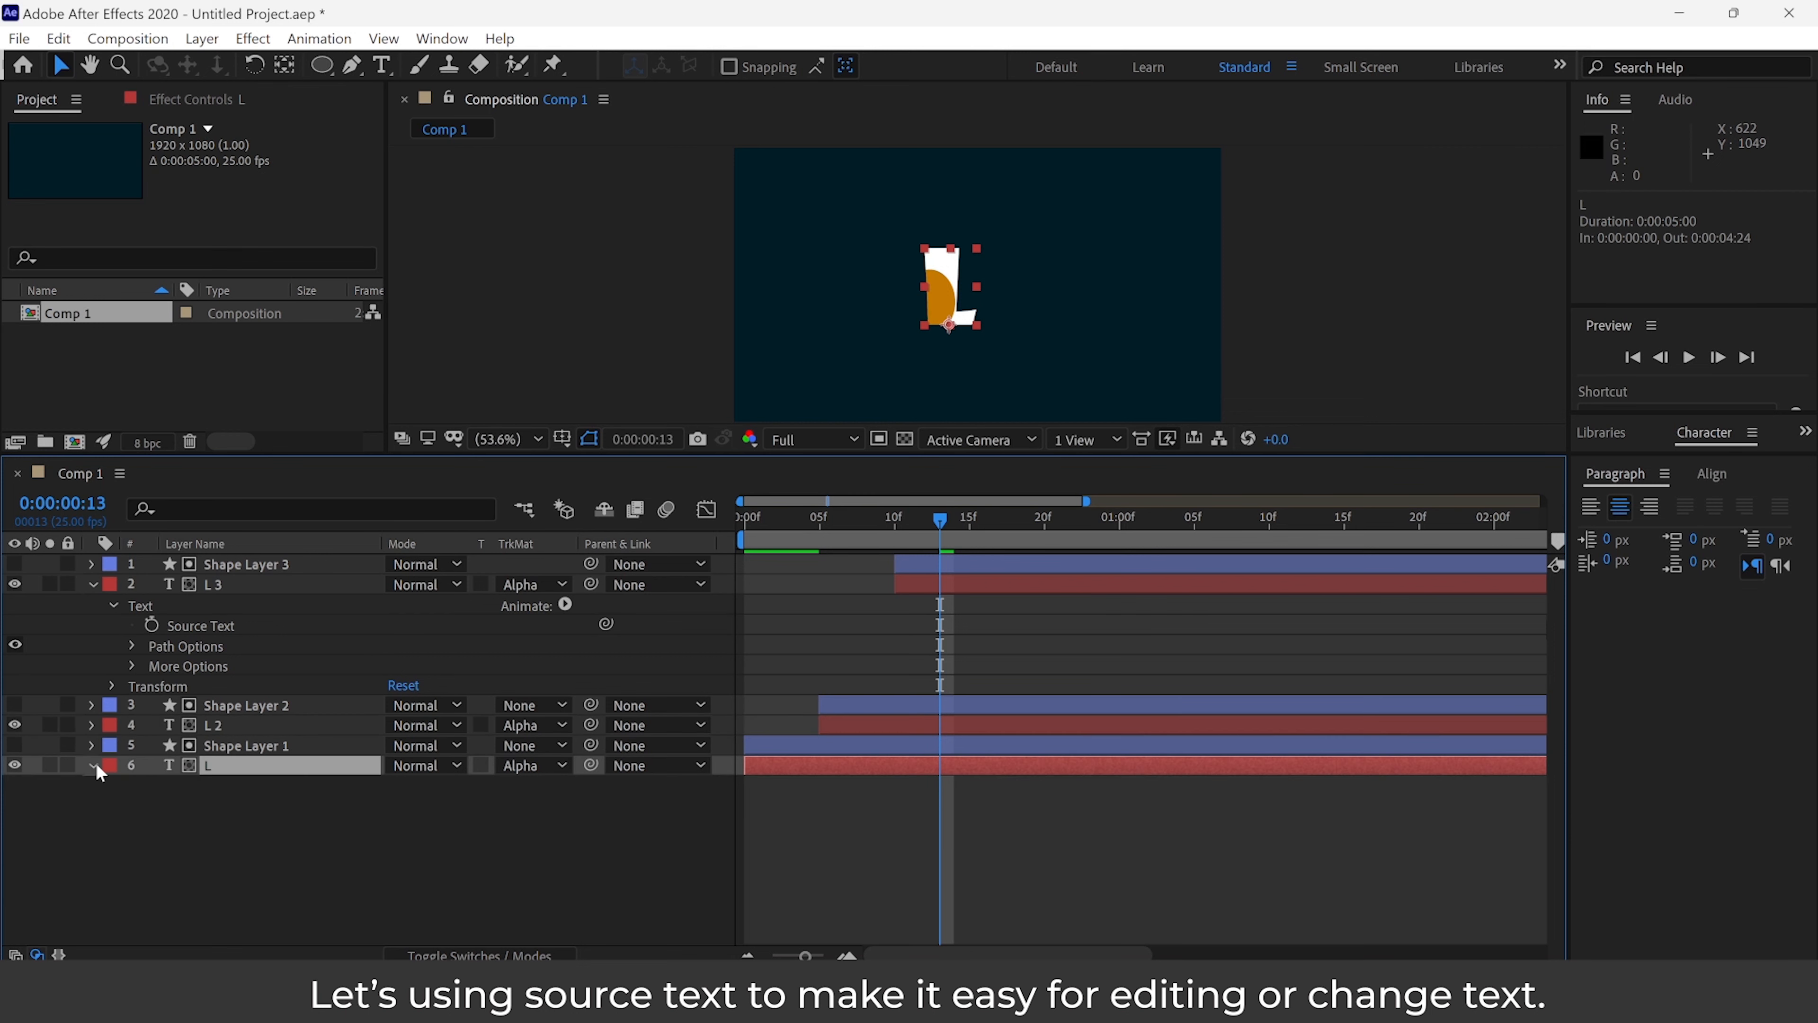
click(93, 764)
click(122, 786)
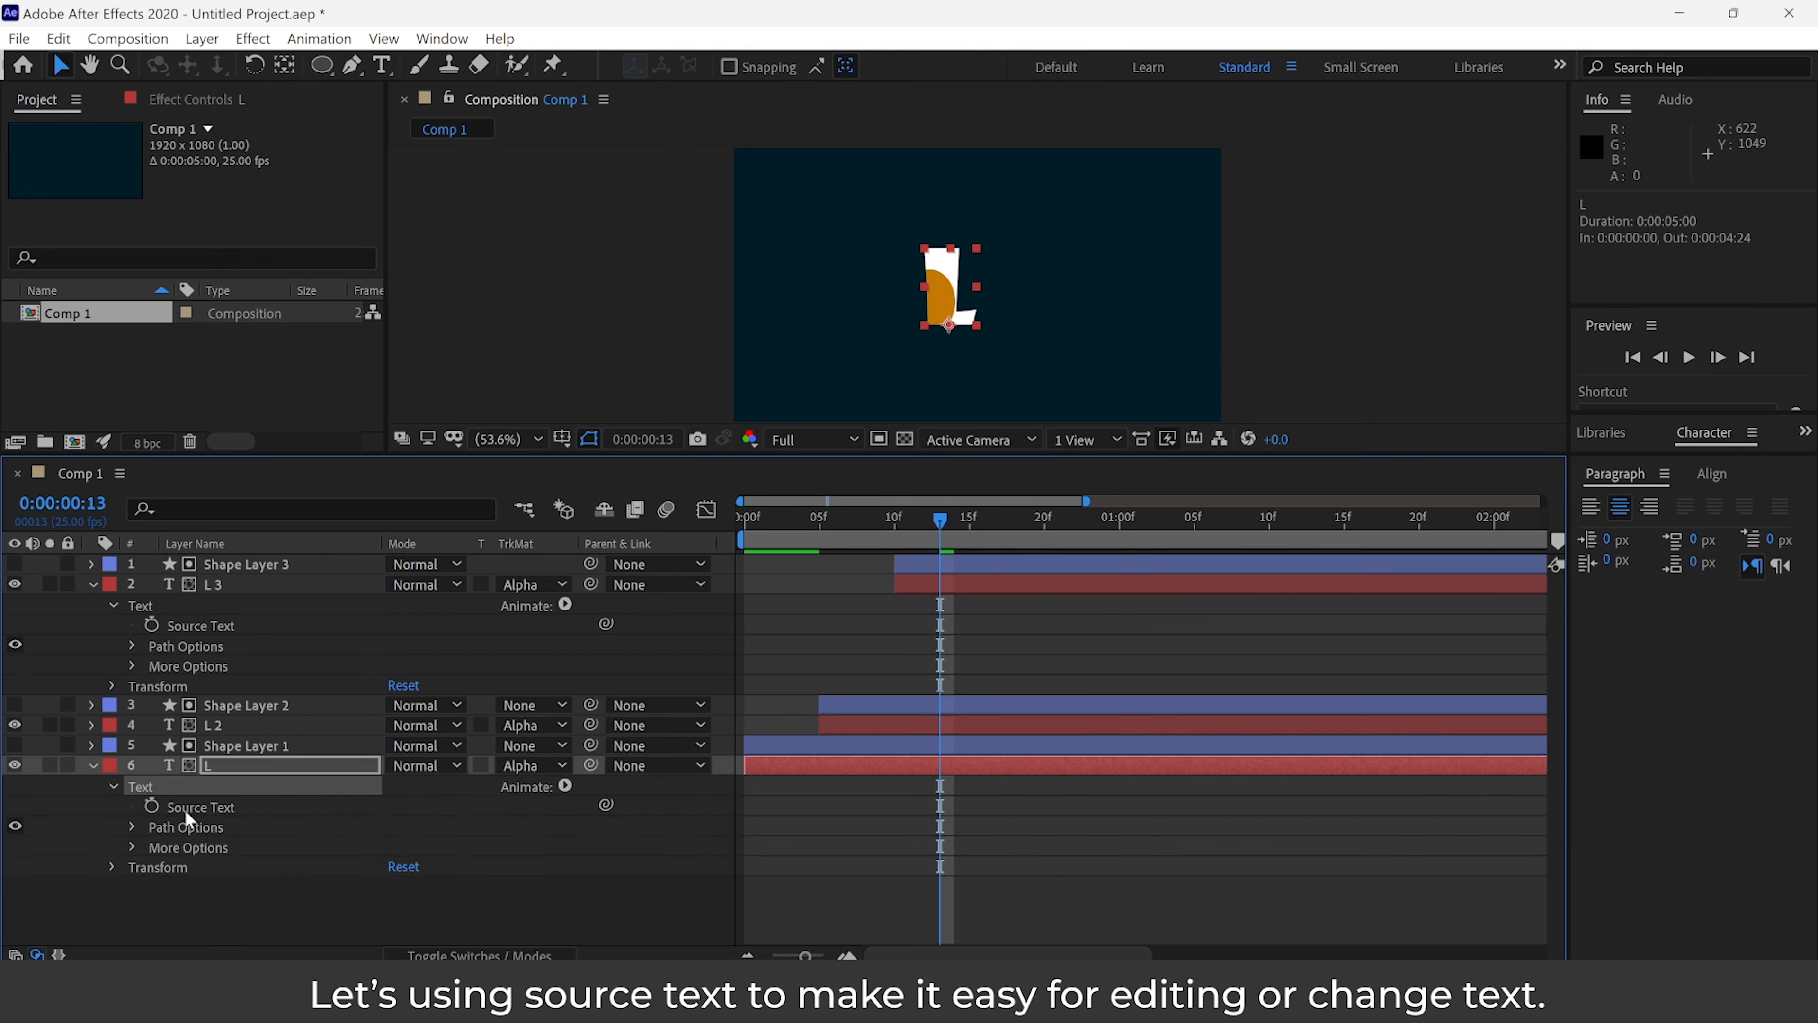
click(225, 806)
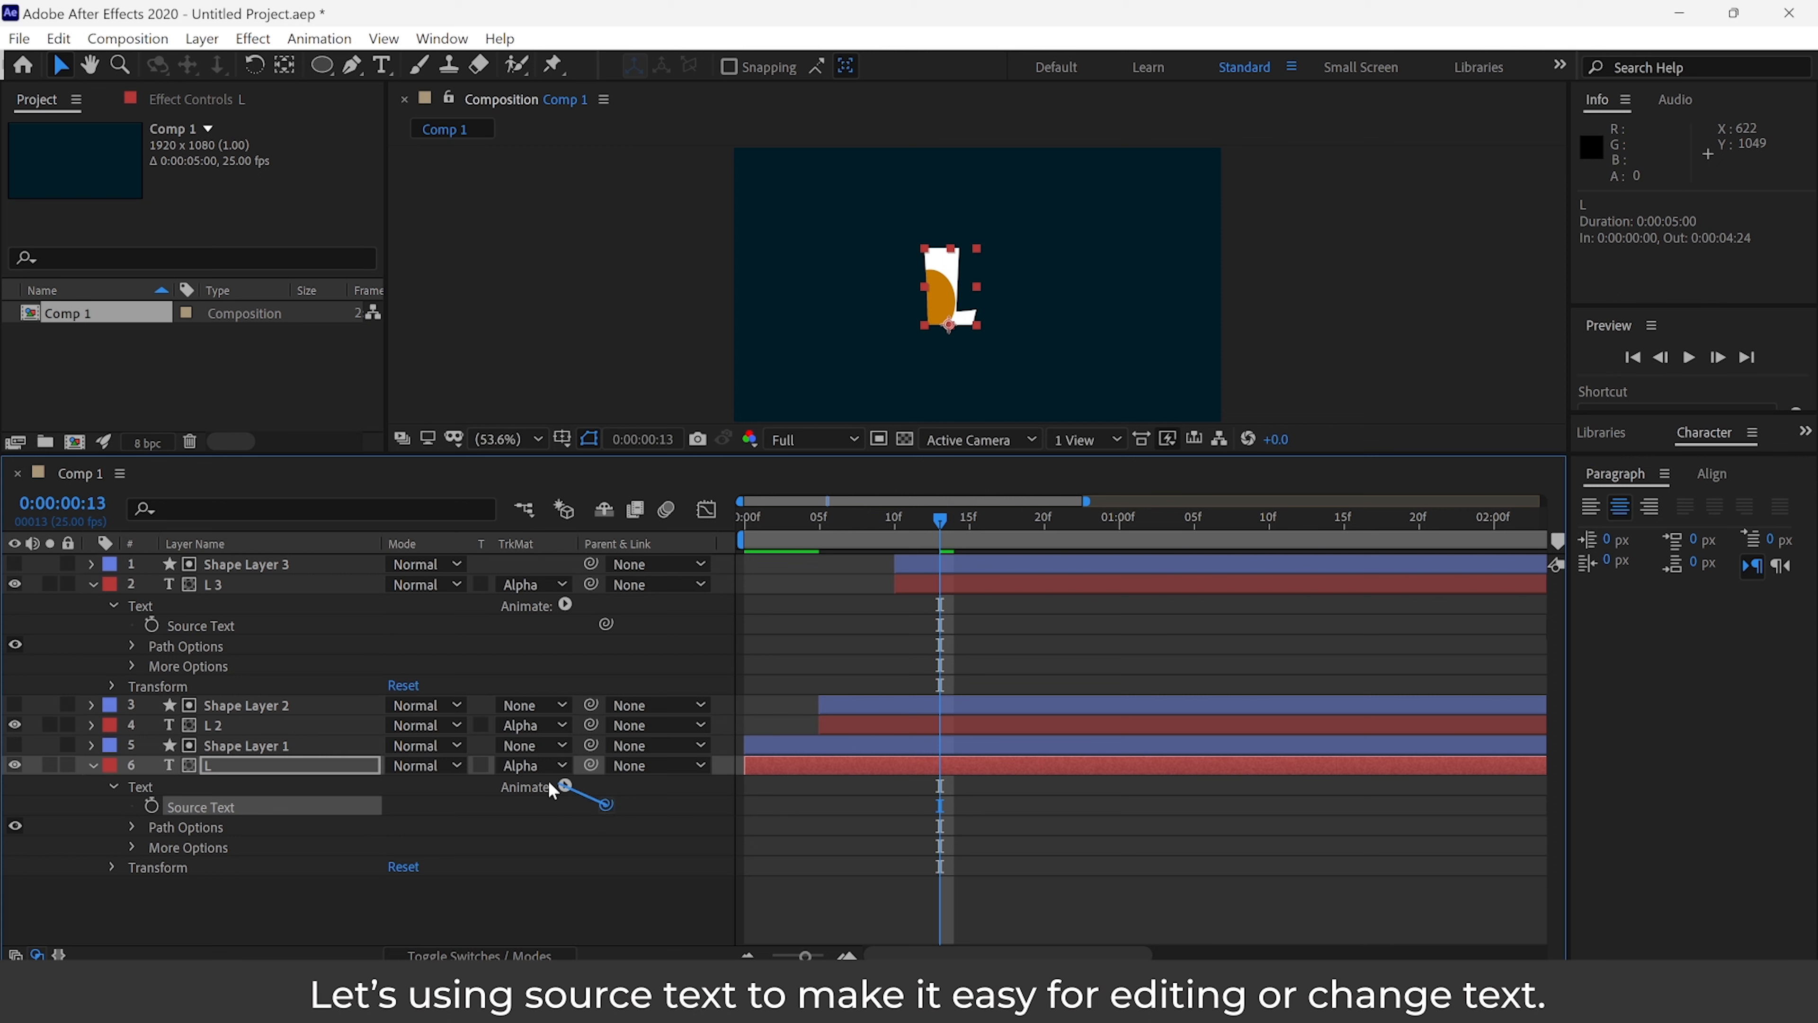
drag(551, 790, 169, 629)
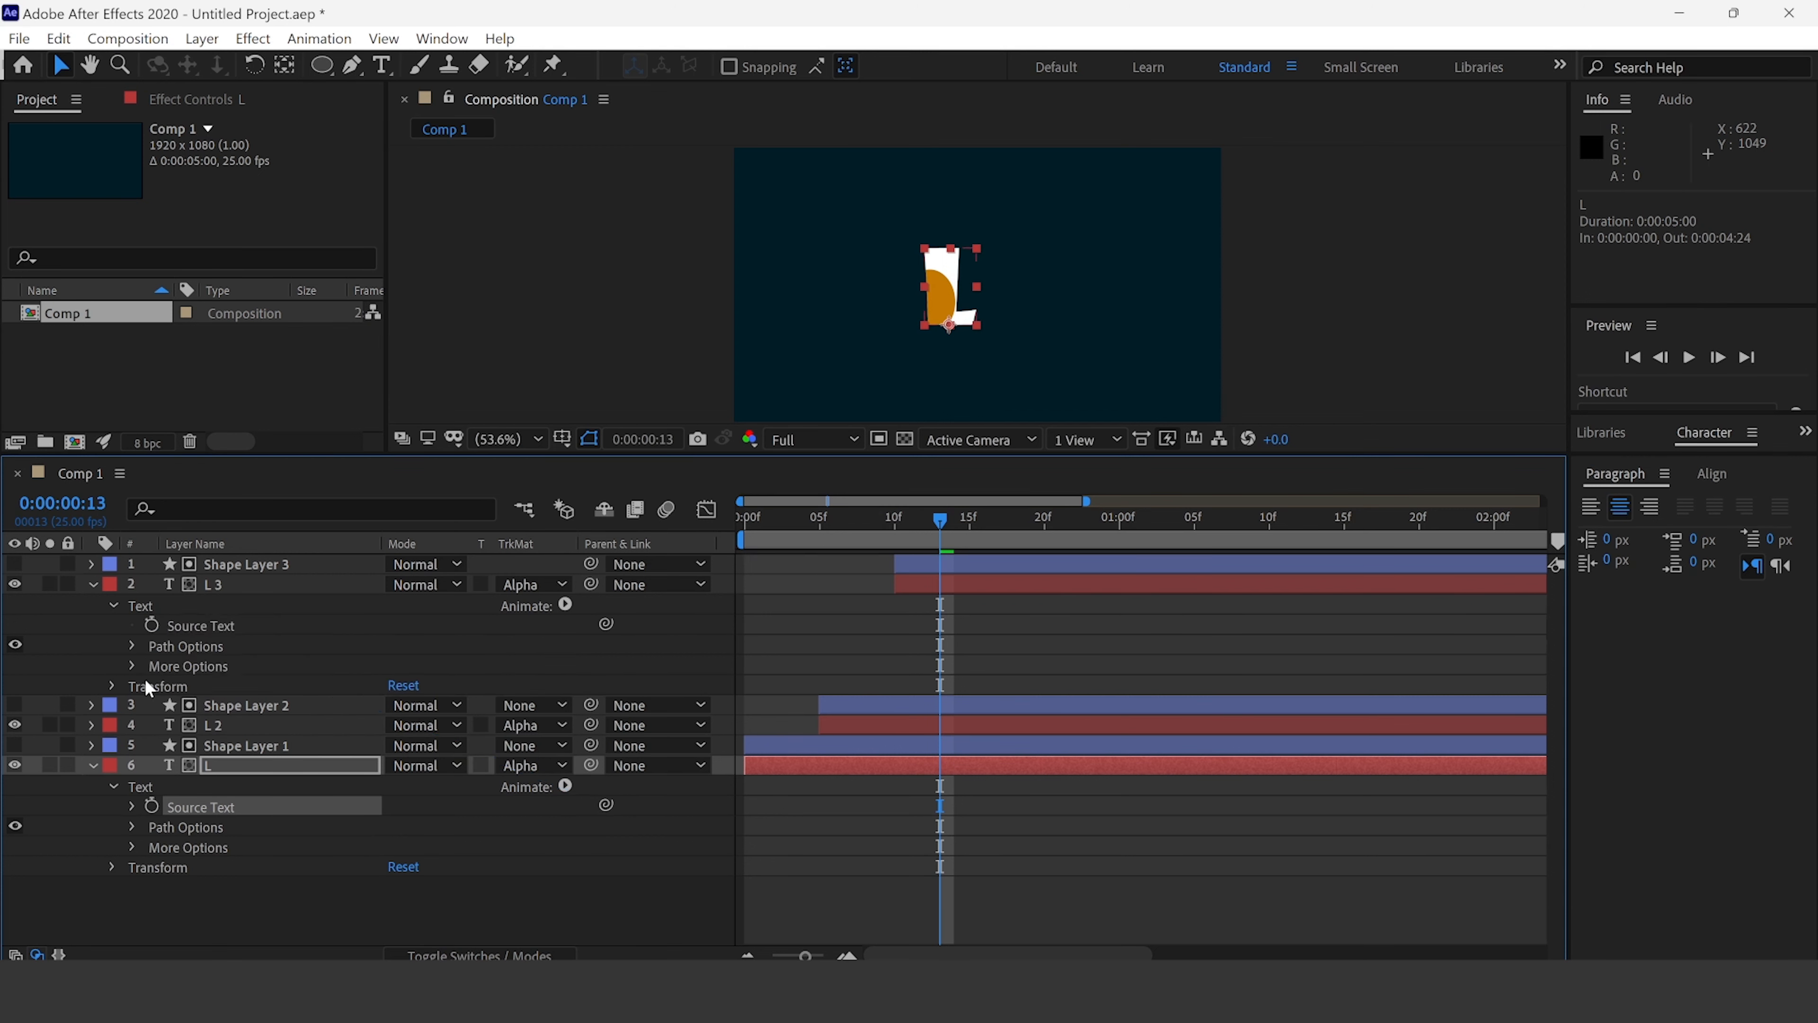
click(92, 765)
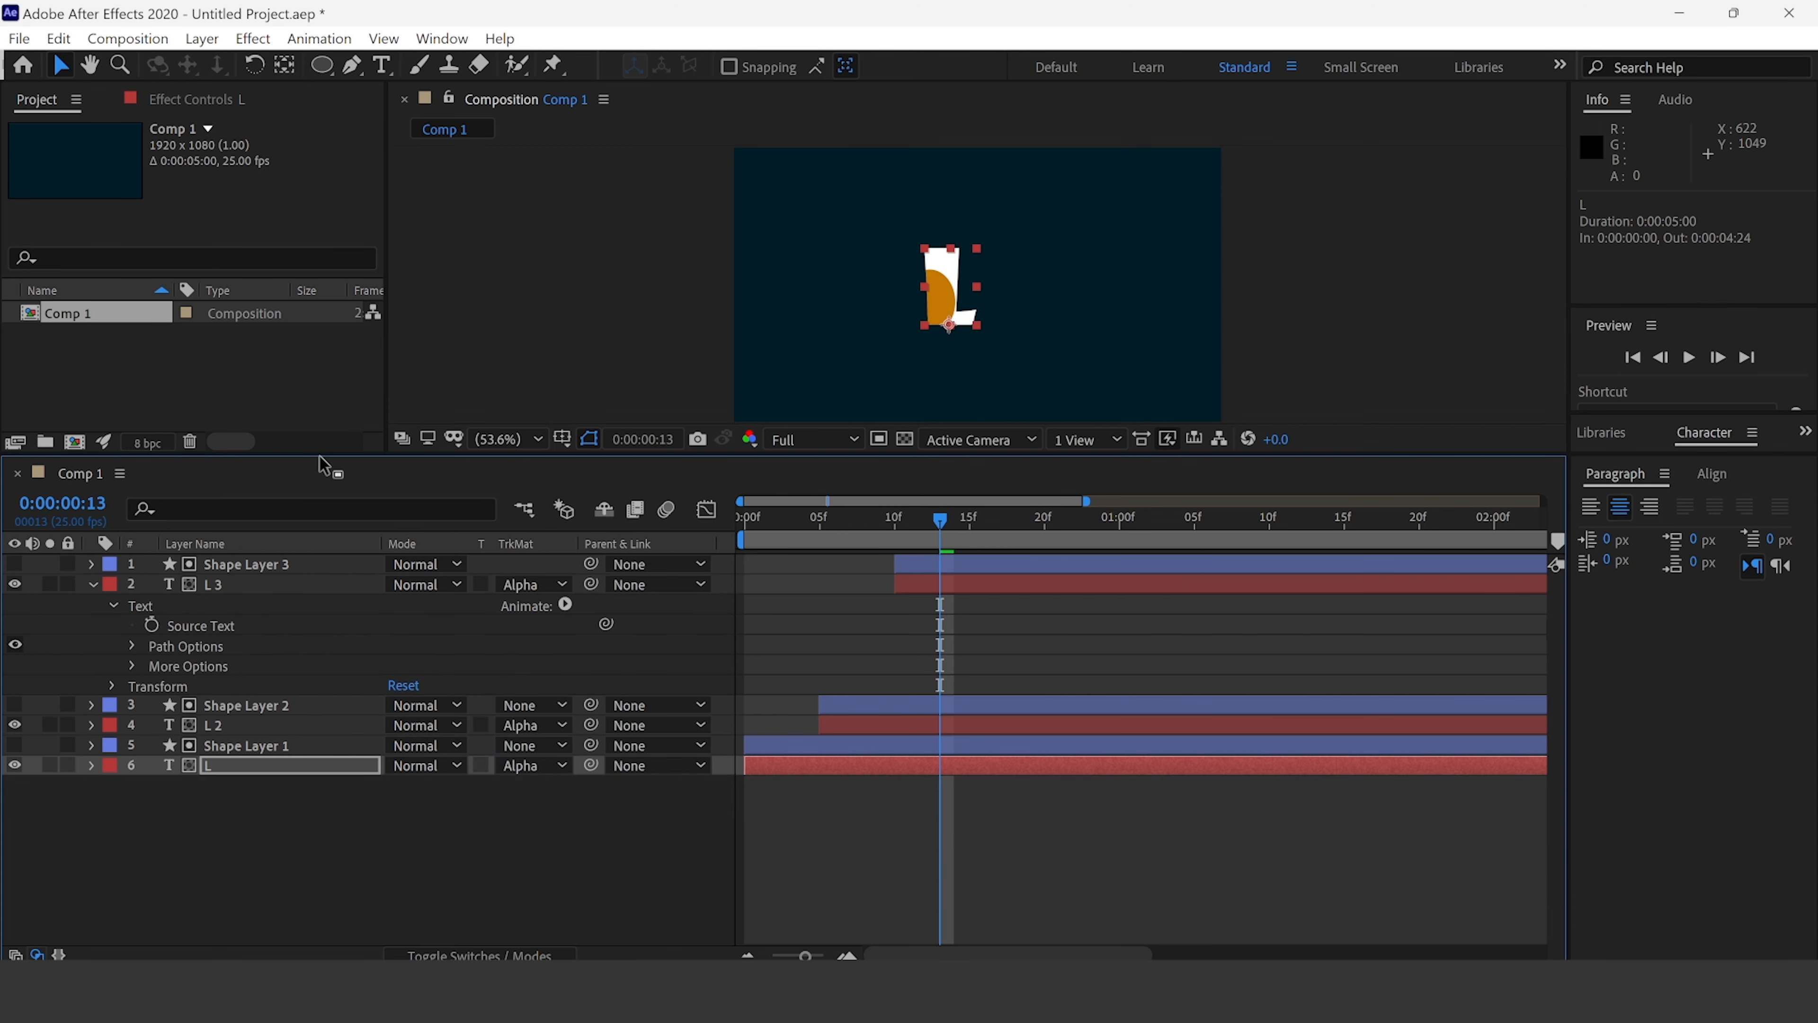
drag(324, 453, 323, 554)
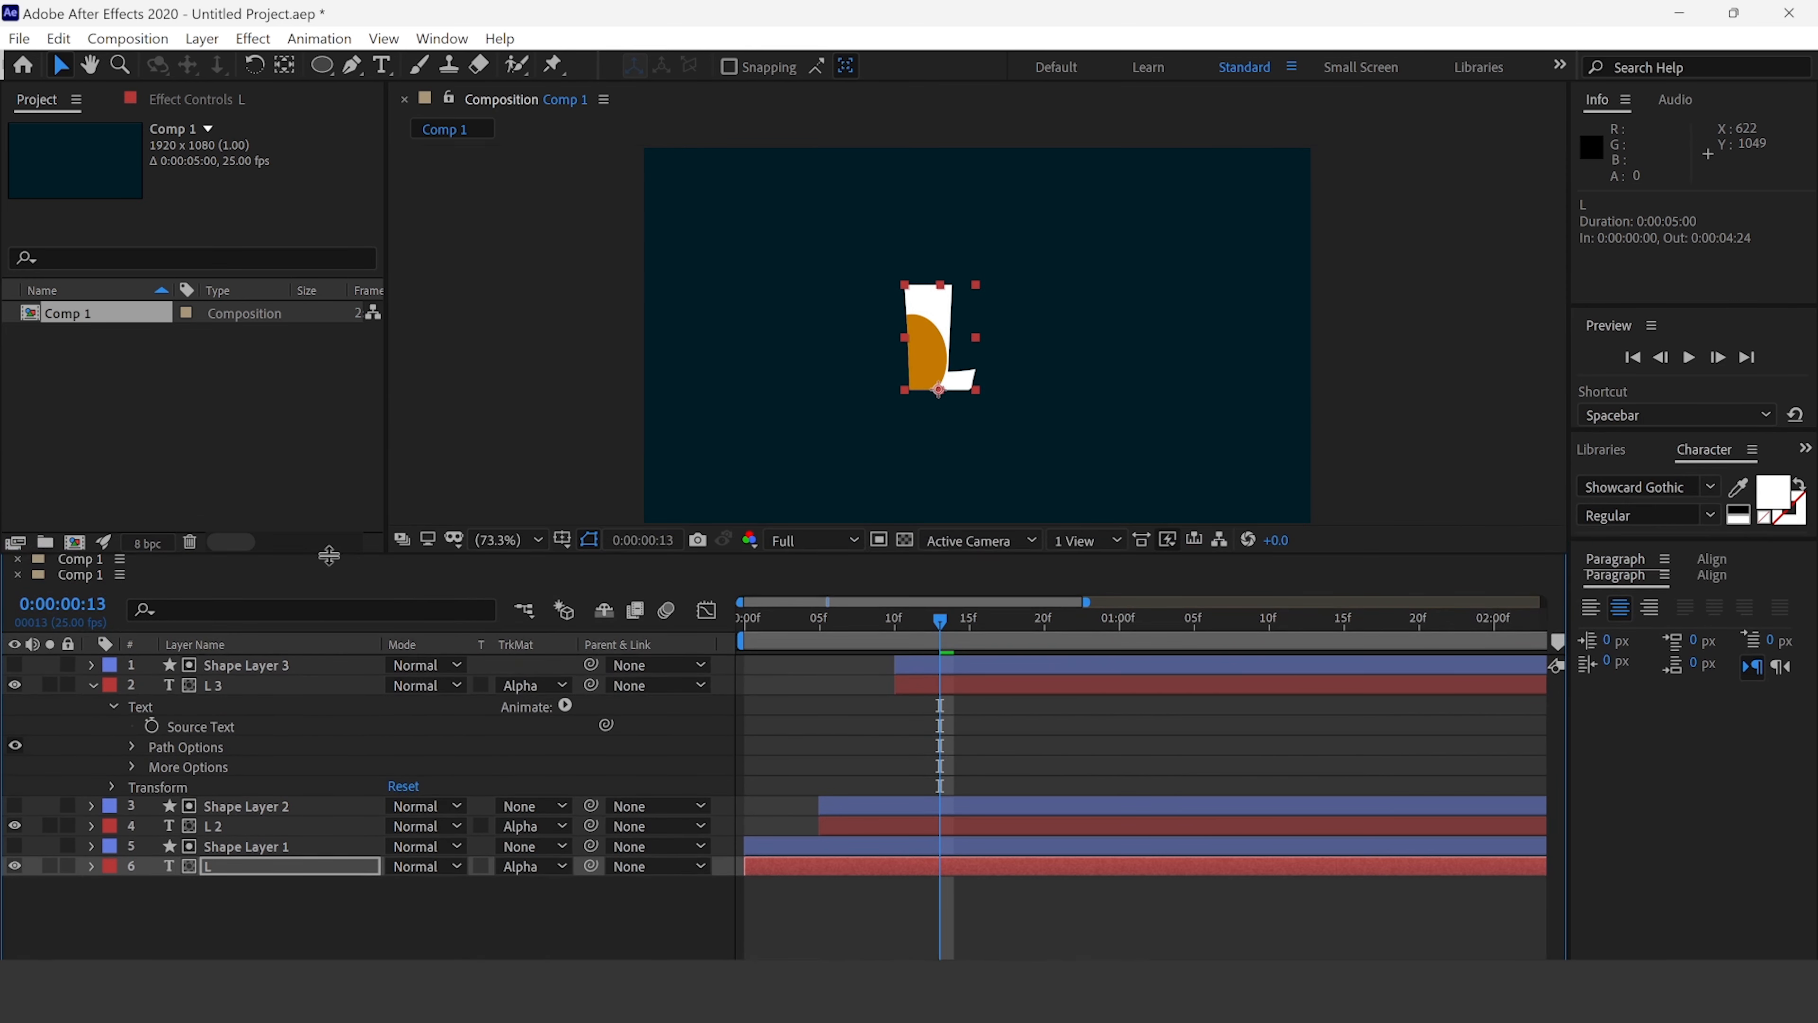
- Replace the text of the L 3 layer with P
click(210, 687)
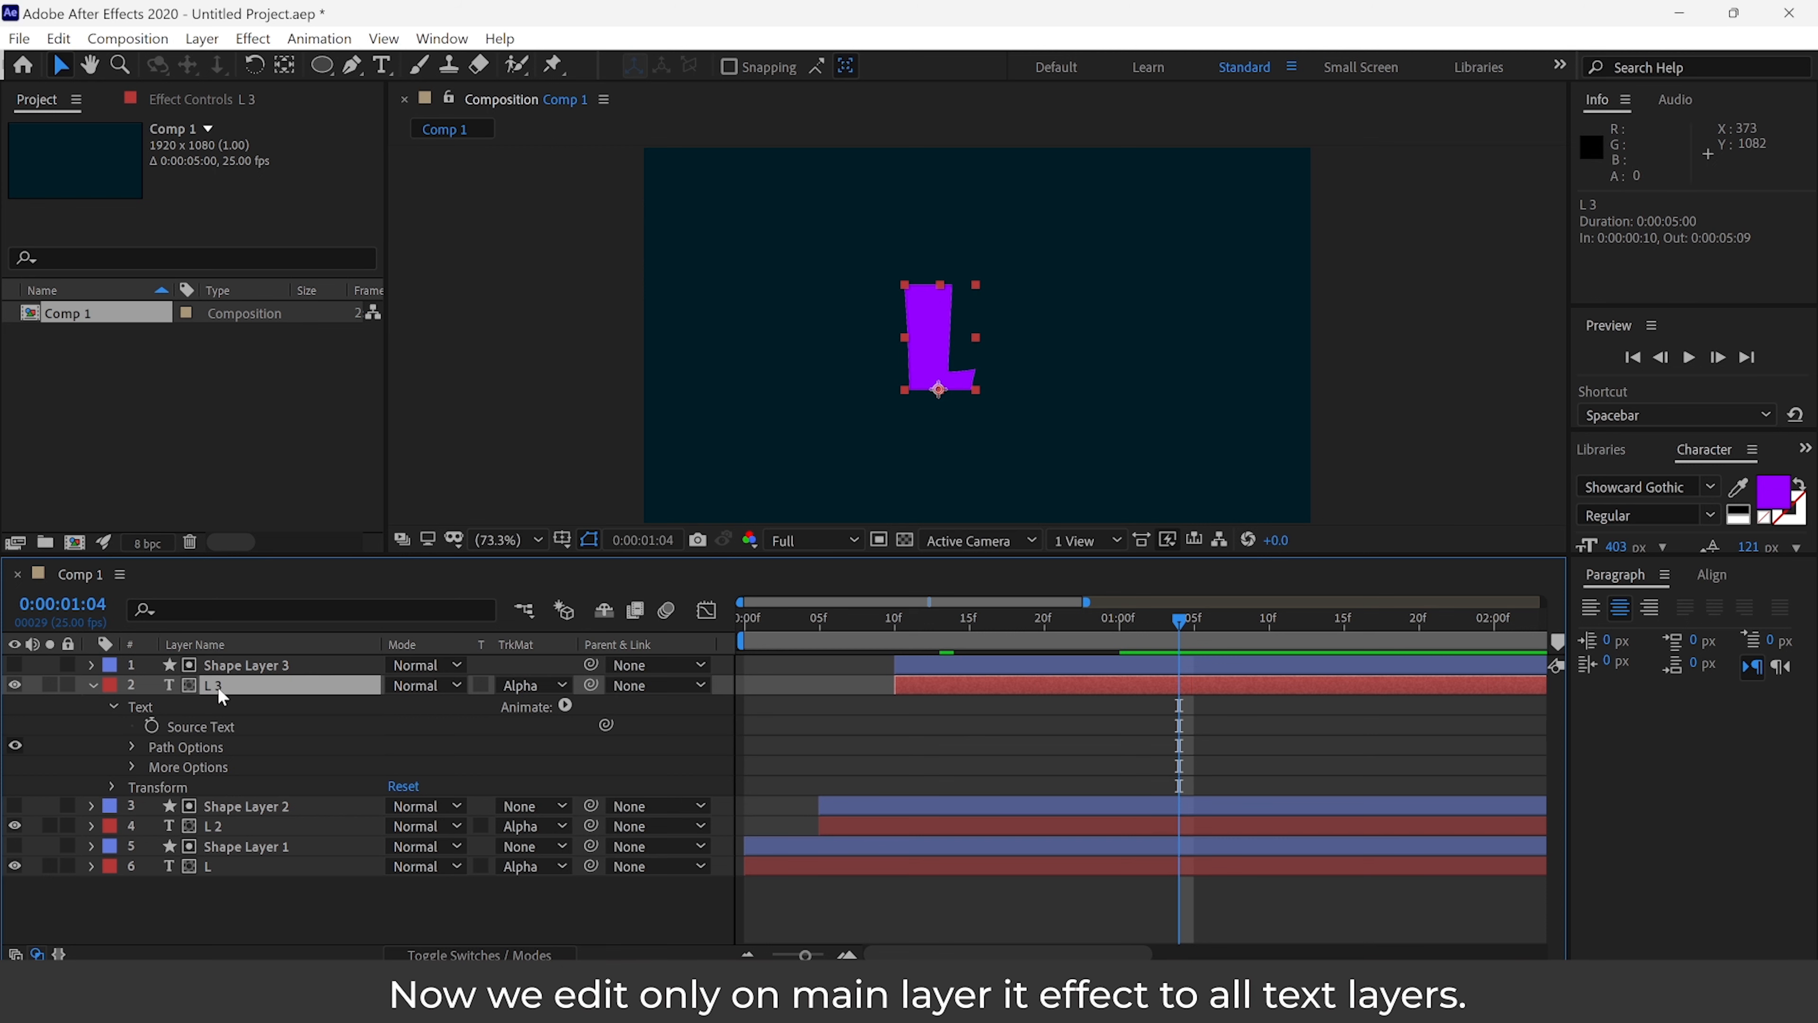
double_click(938, 351)
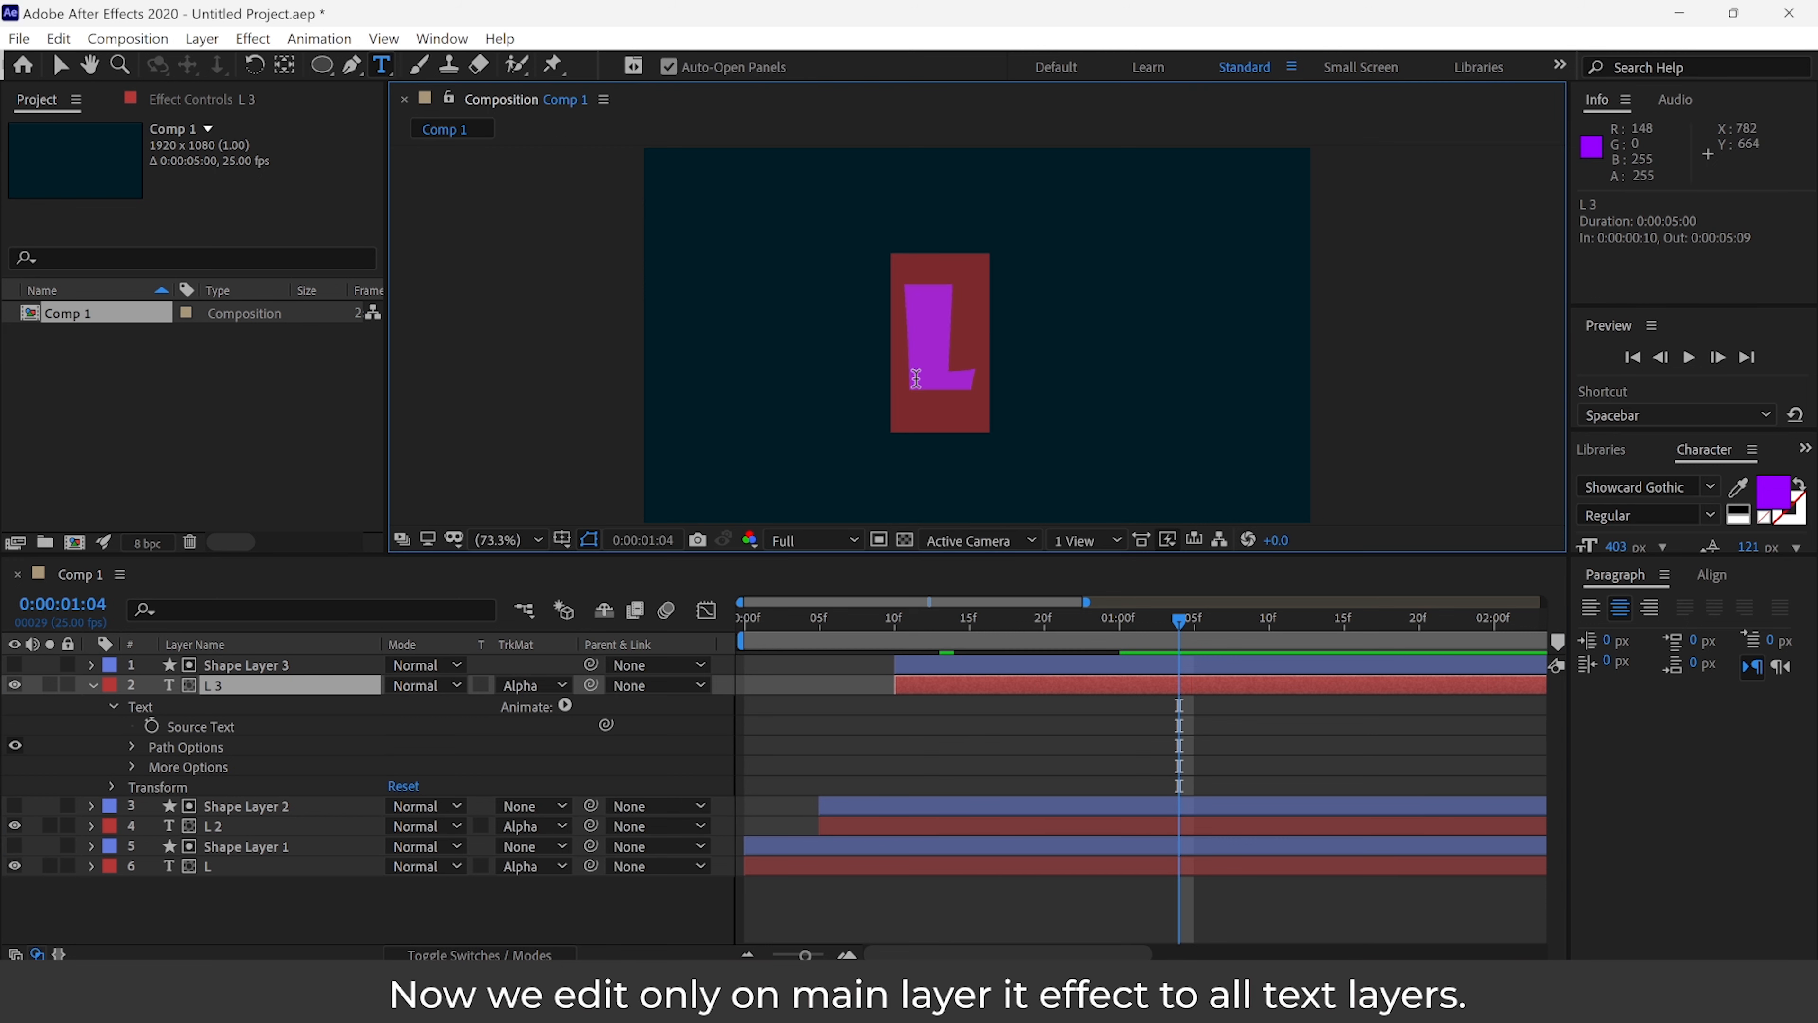
text(P)
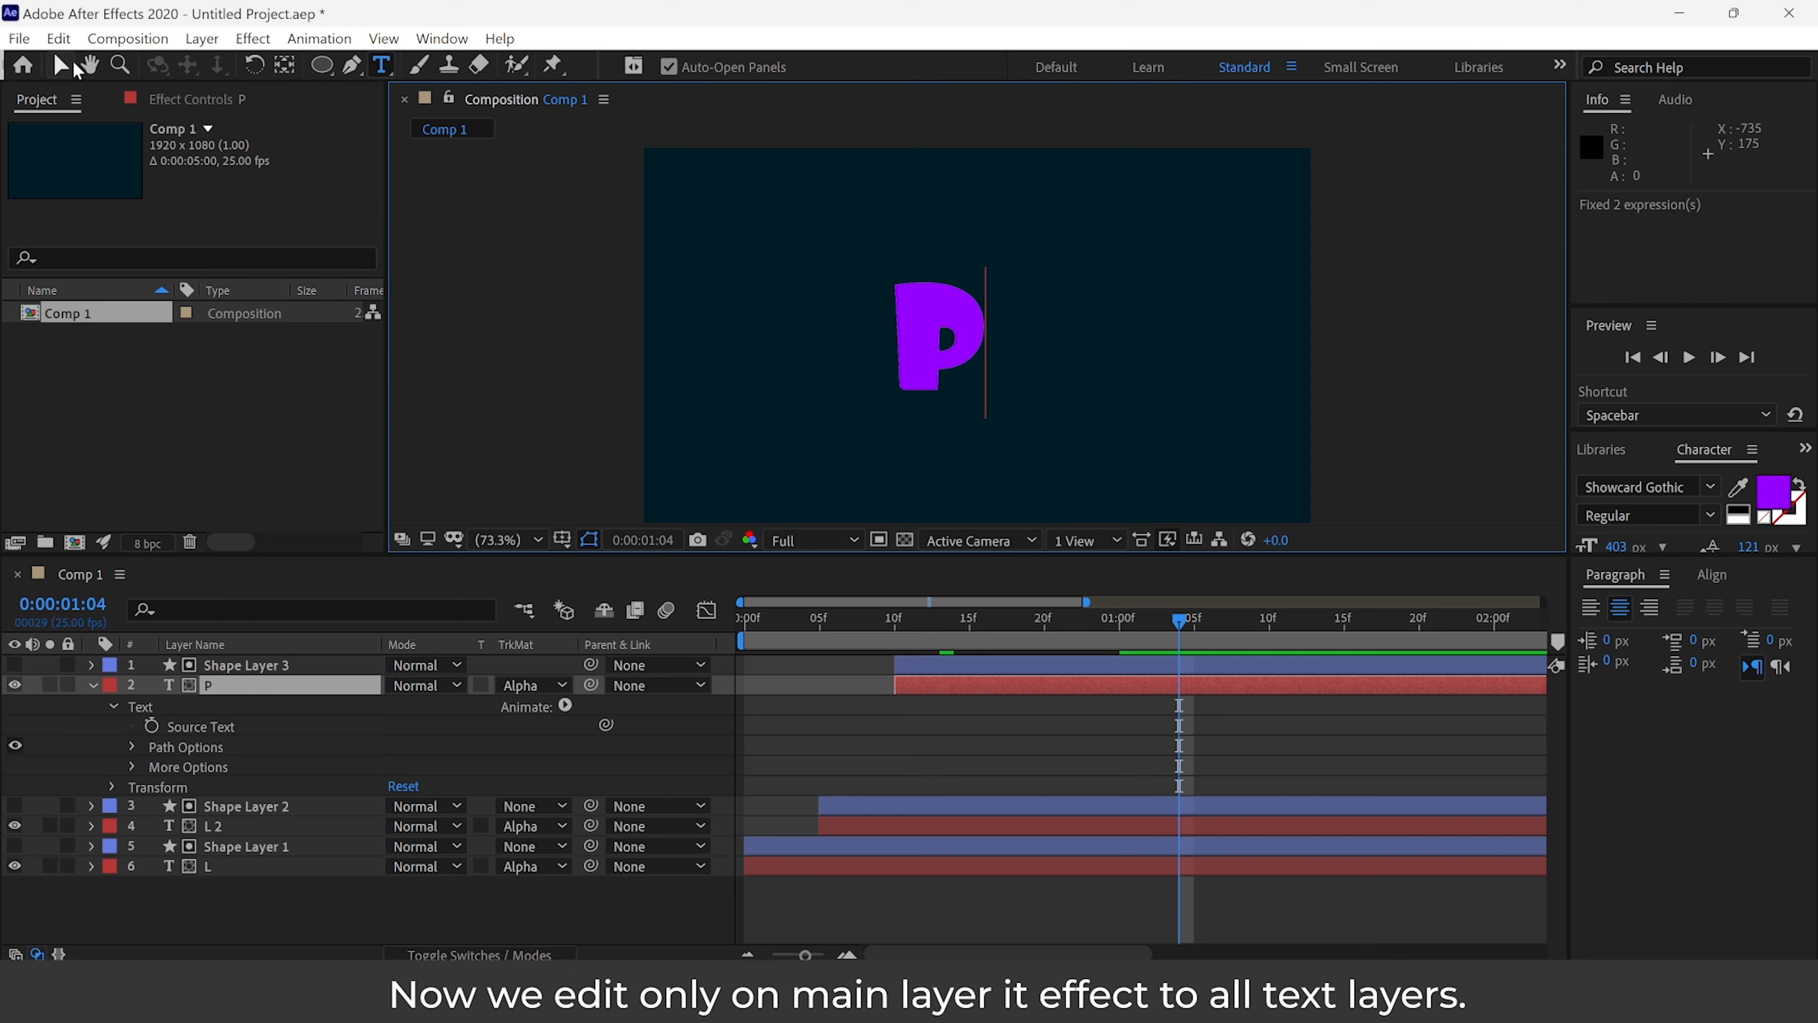
click(71, 66)
- Check the linked L and L 2 text layers at 0:00:00:13 and preview the reveal from the start
drag(859, 622, 922, 666)
click(788, 868)
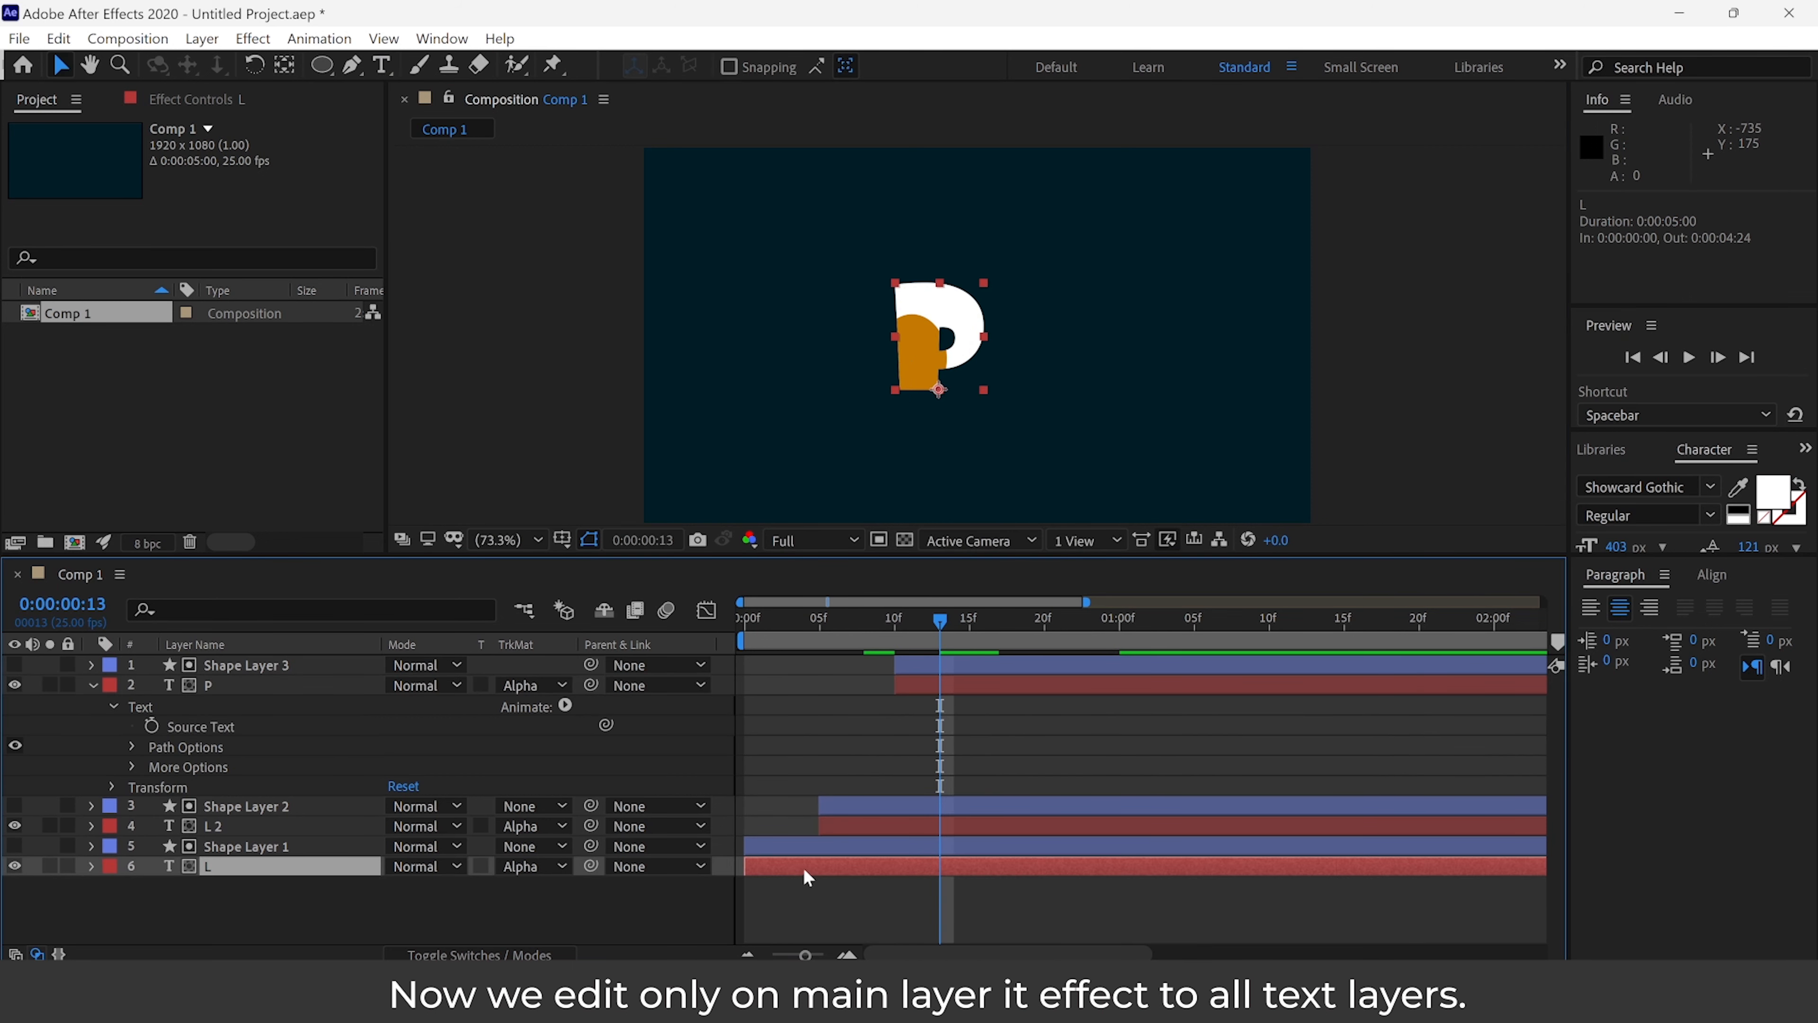
click(846, 829)
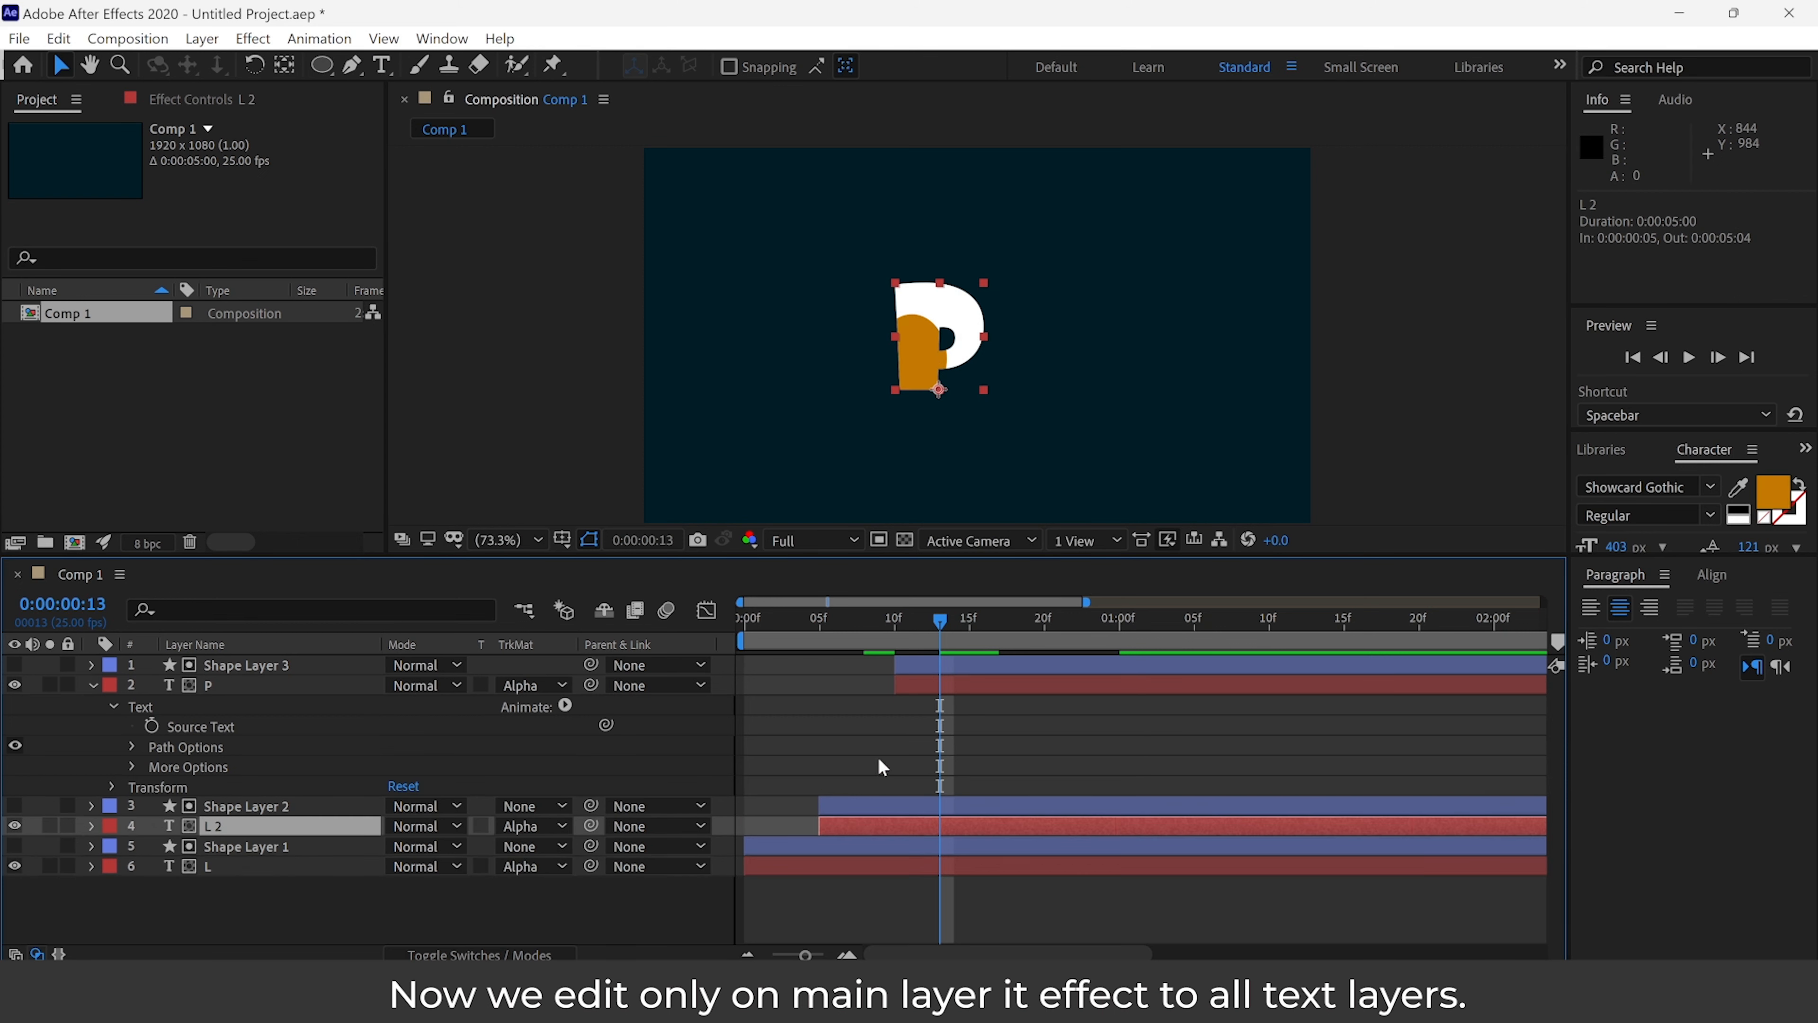
drag(1071, 635, 626, 662)
key(space)
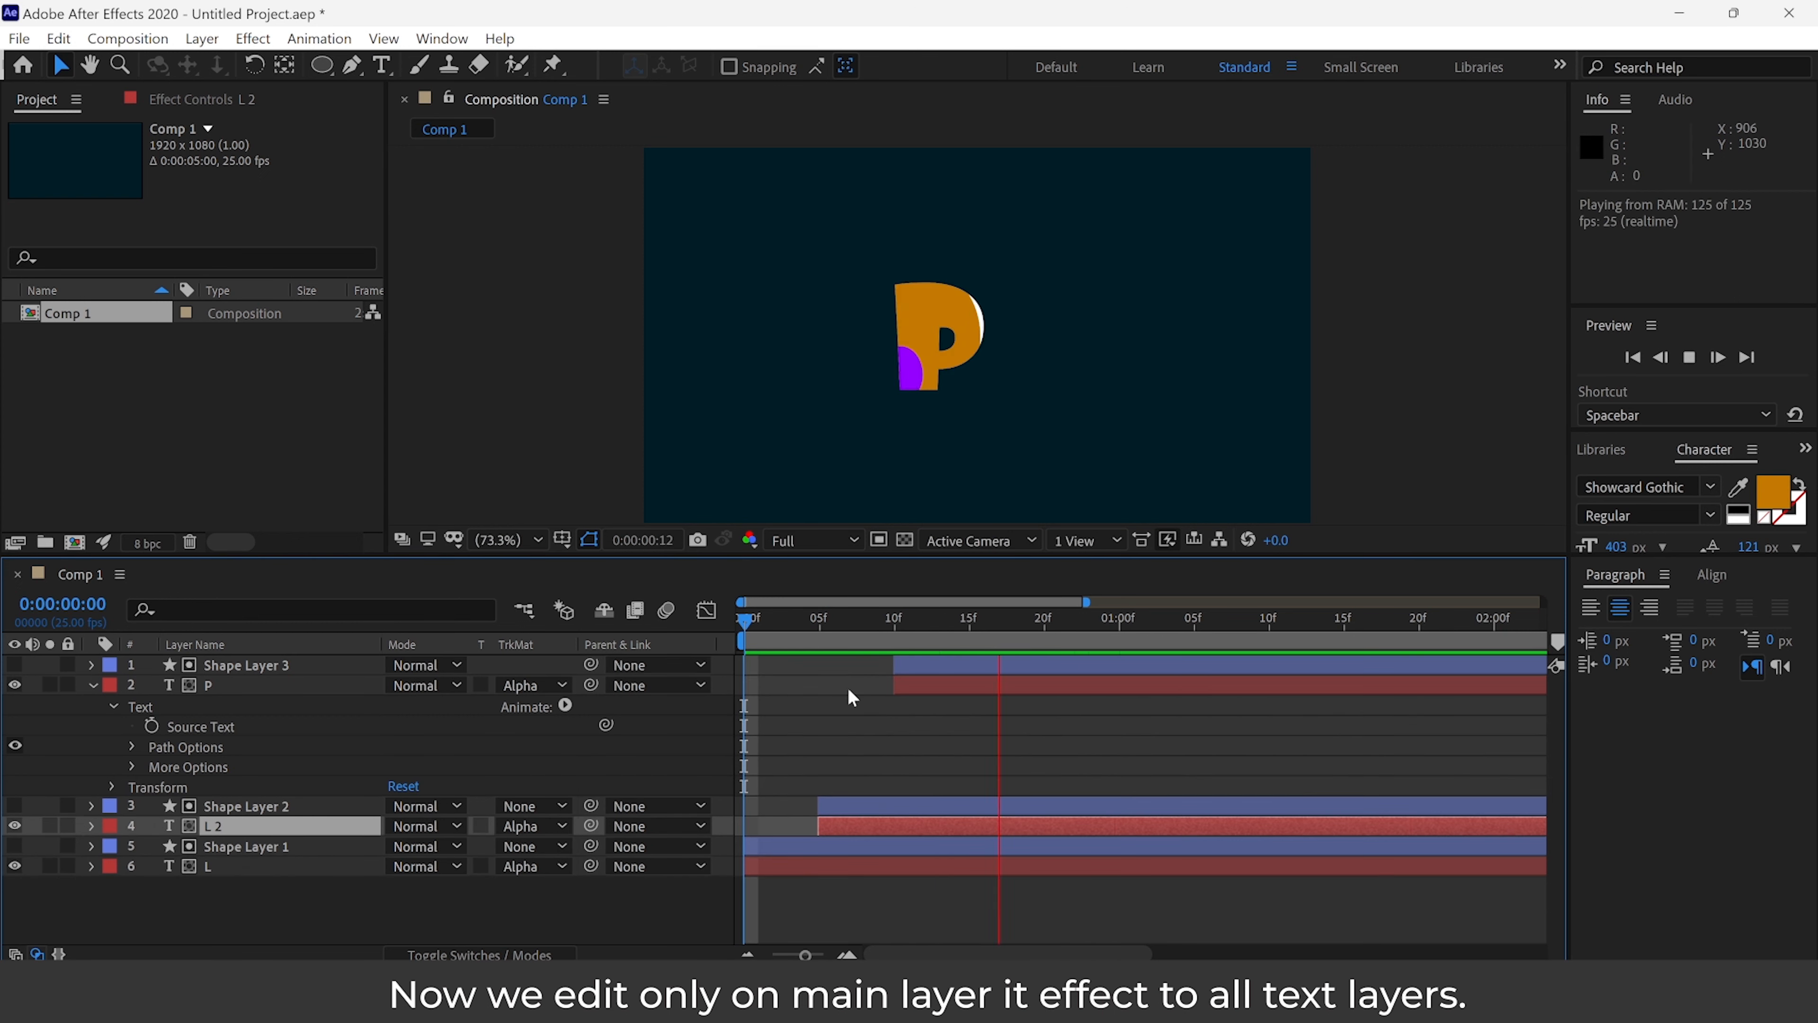
- Change the text of the P layer back to L and preview the reveal from the start
click(974, 685)
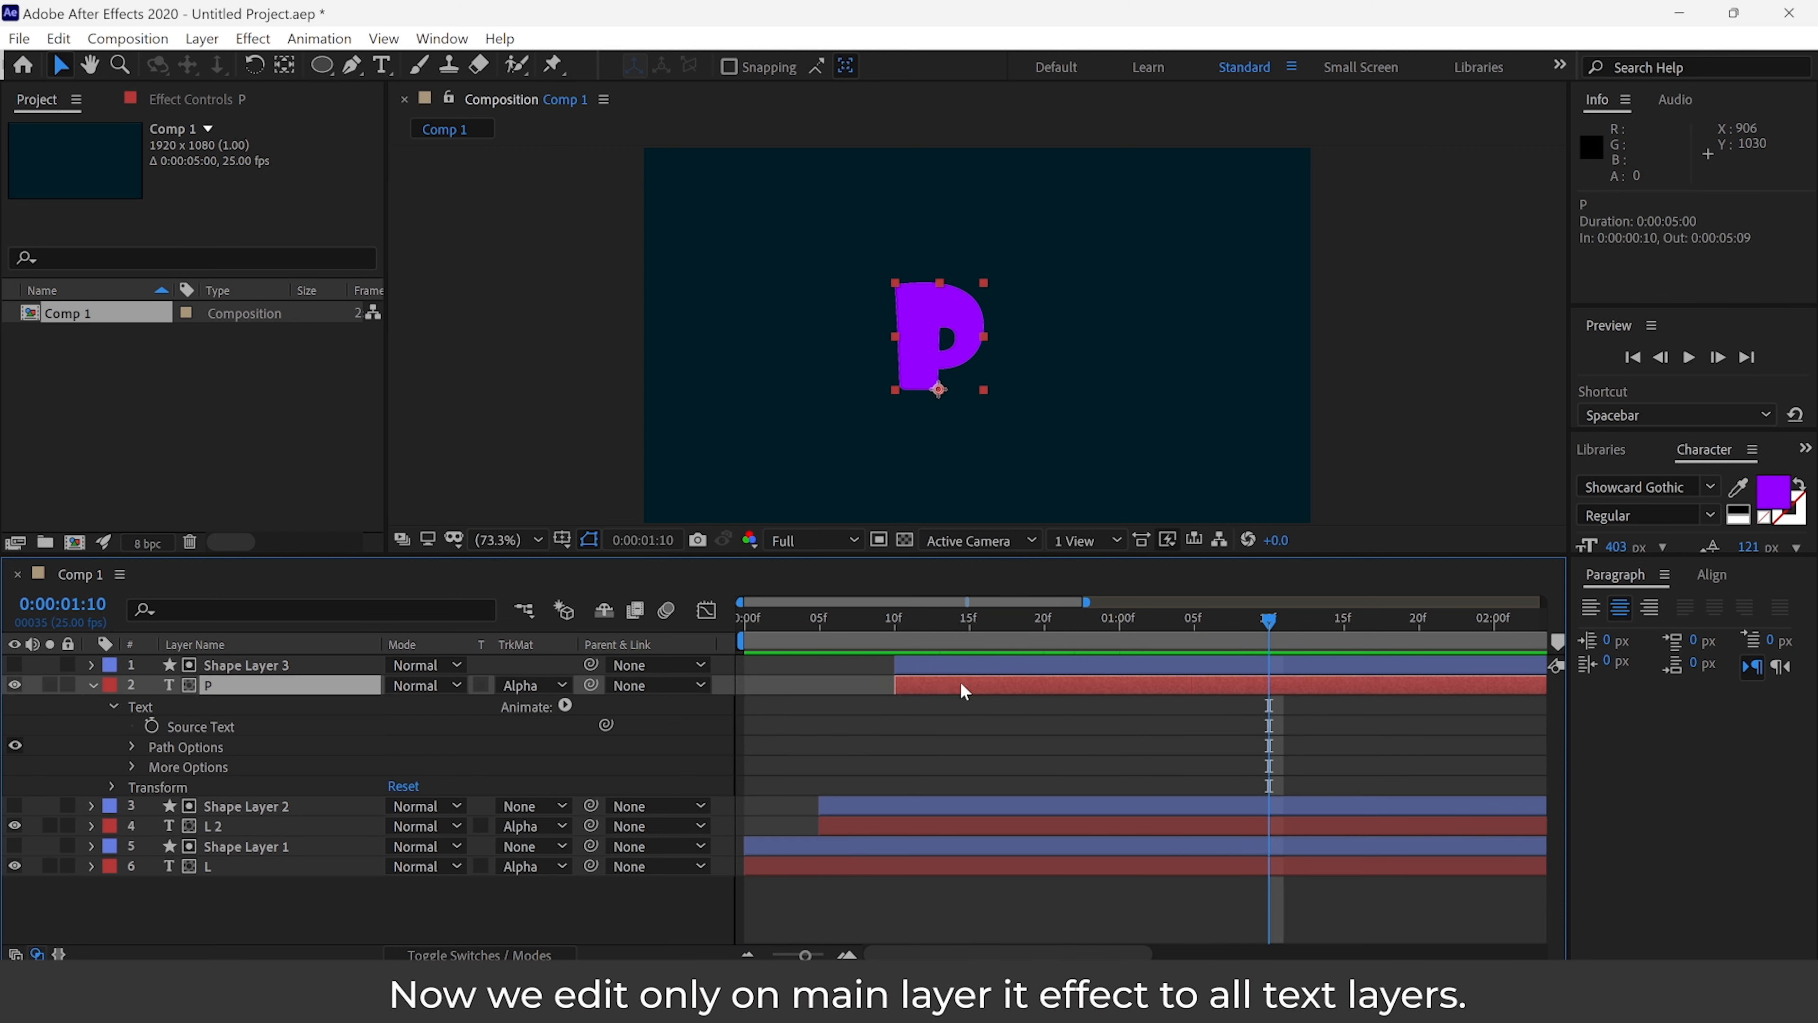
double_click(960, 681)
text(L)
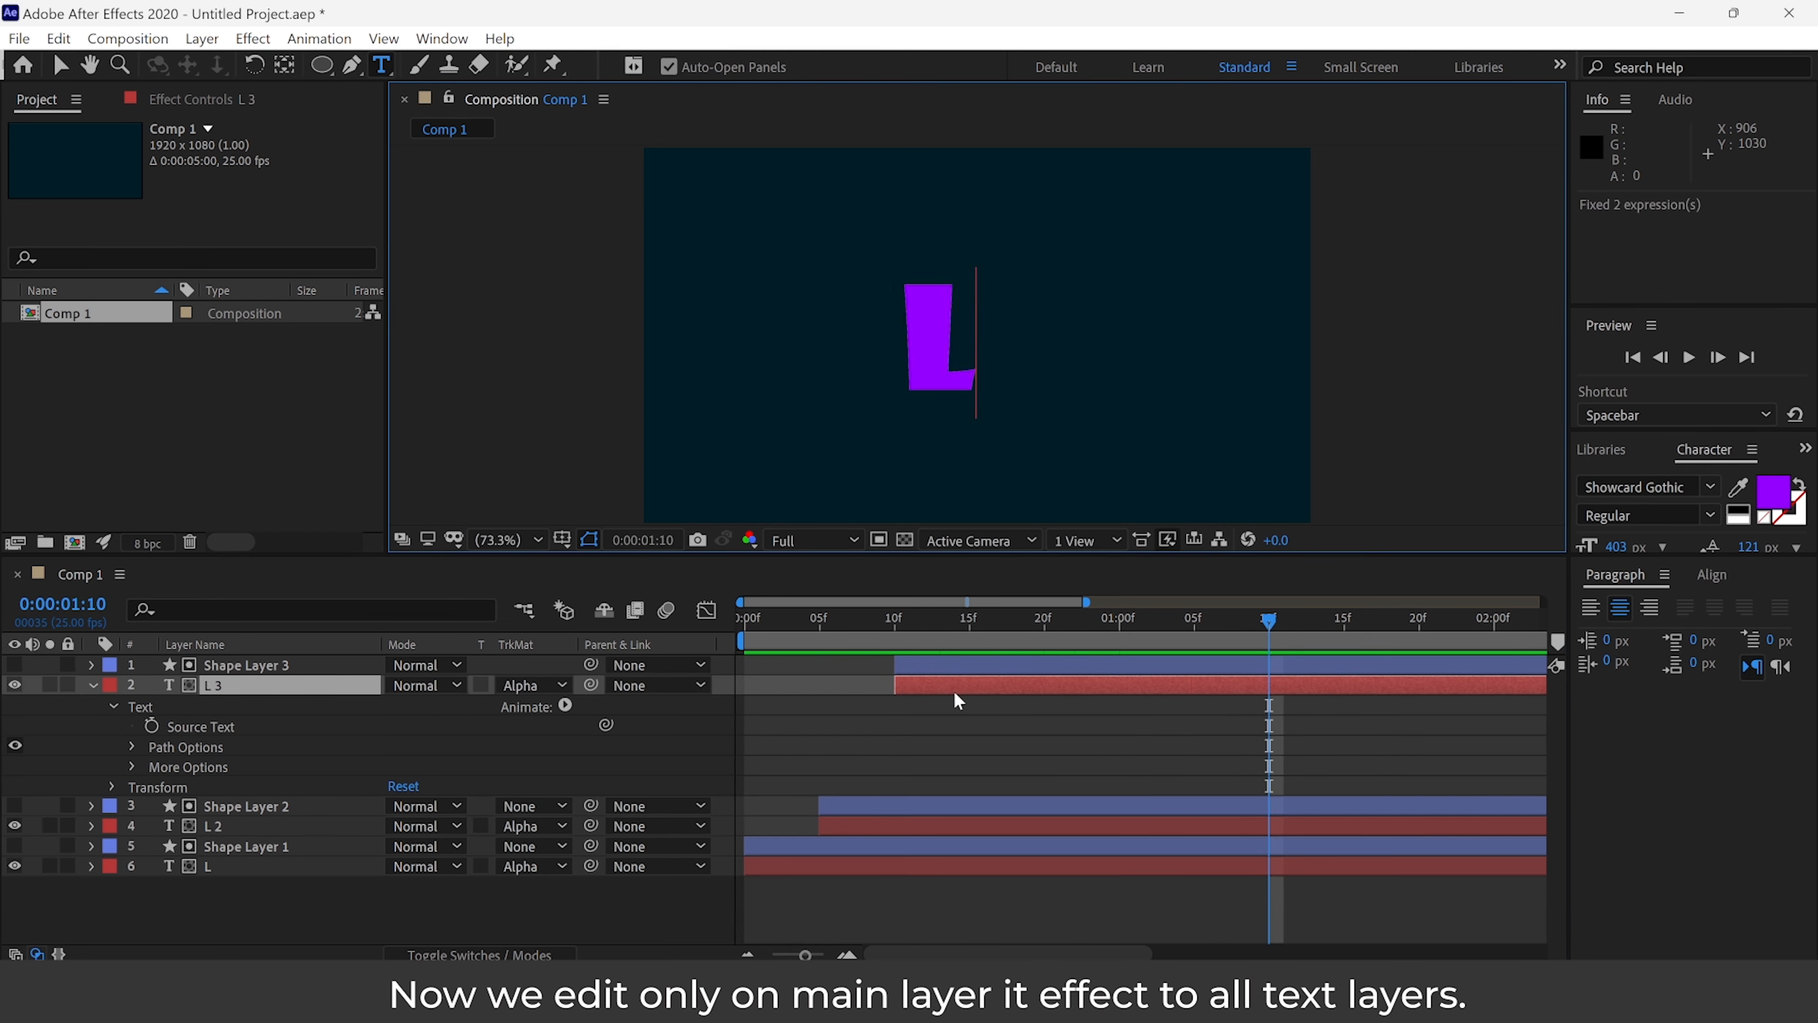
drag(768, 621, 678, 612)
key(space)
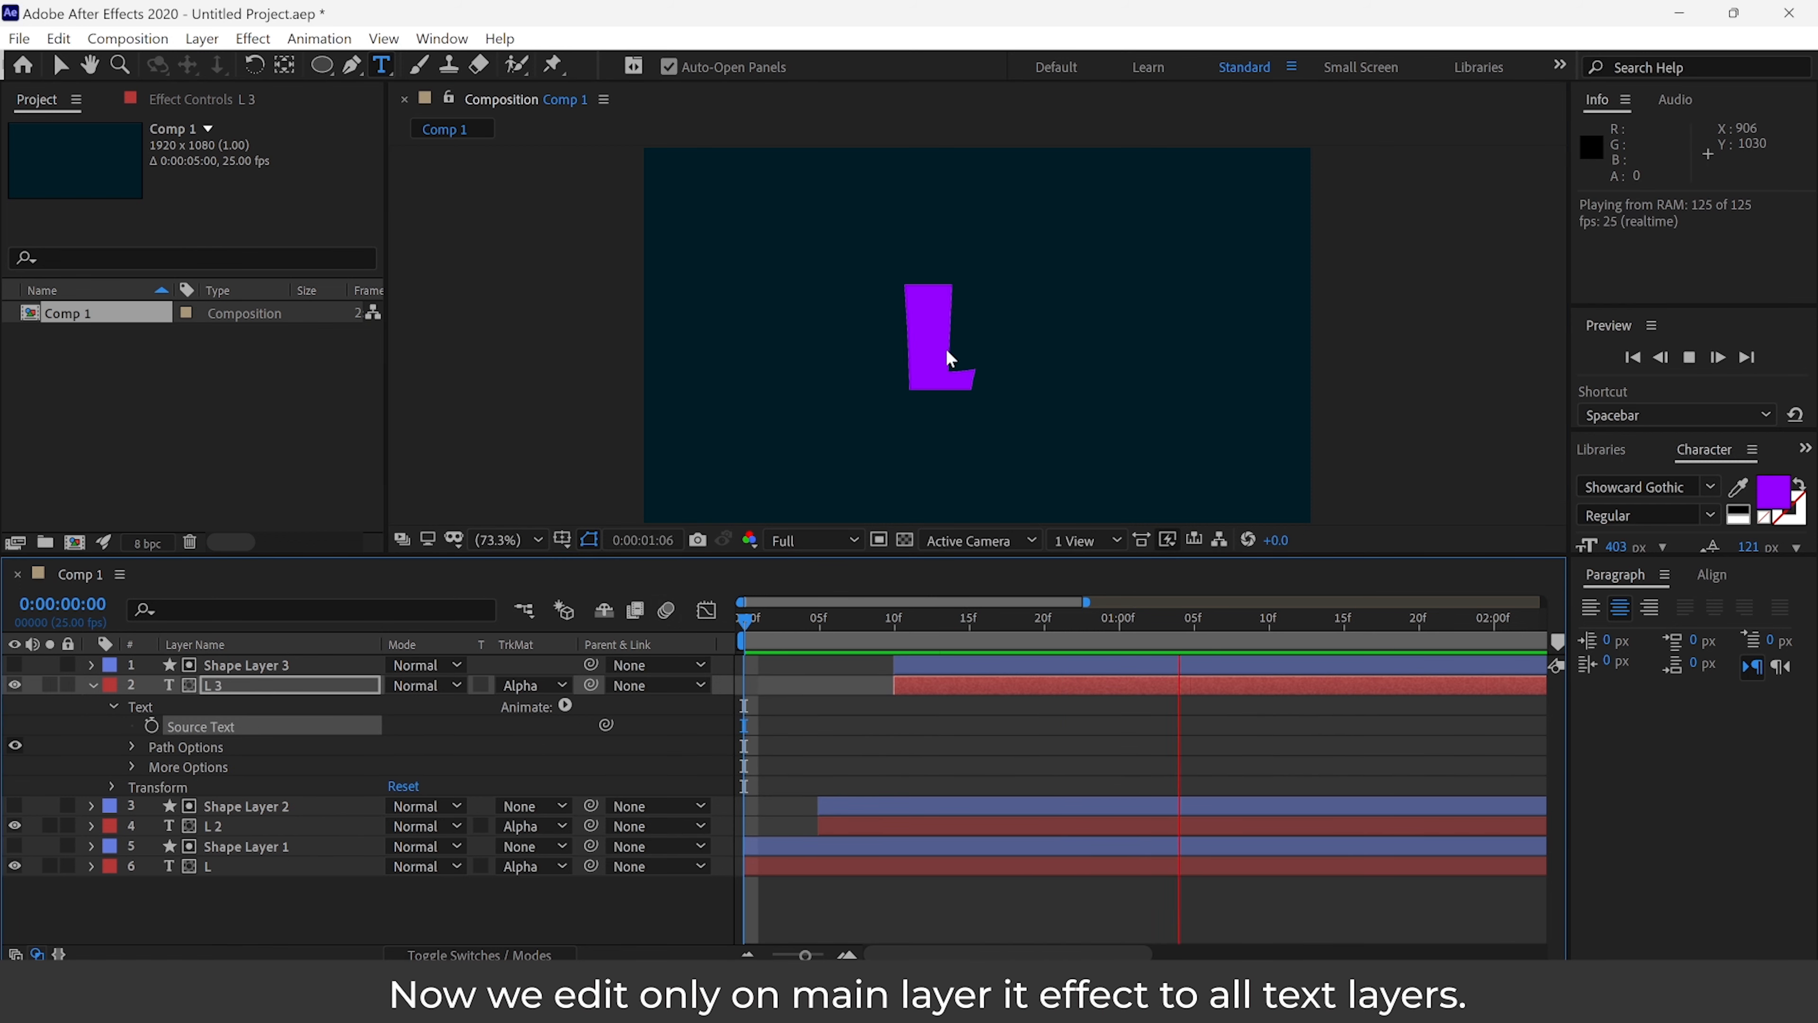
key(space)
- Pre-compose all six text and shape layers into a new composition named L, moving all attributes, and preview it
click(92, 685)
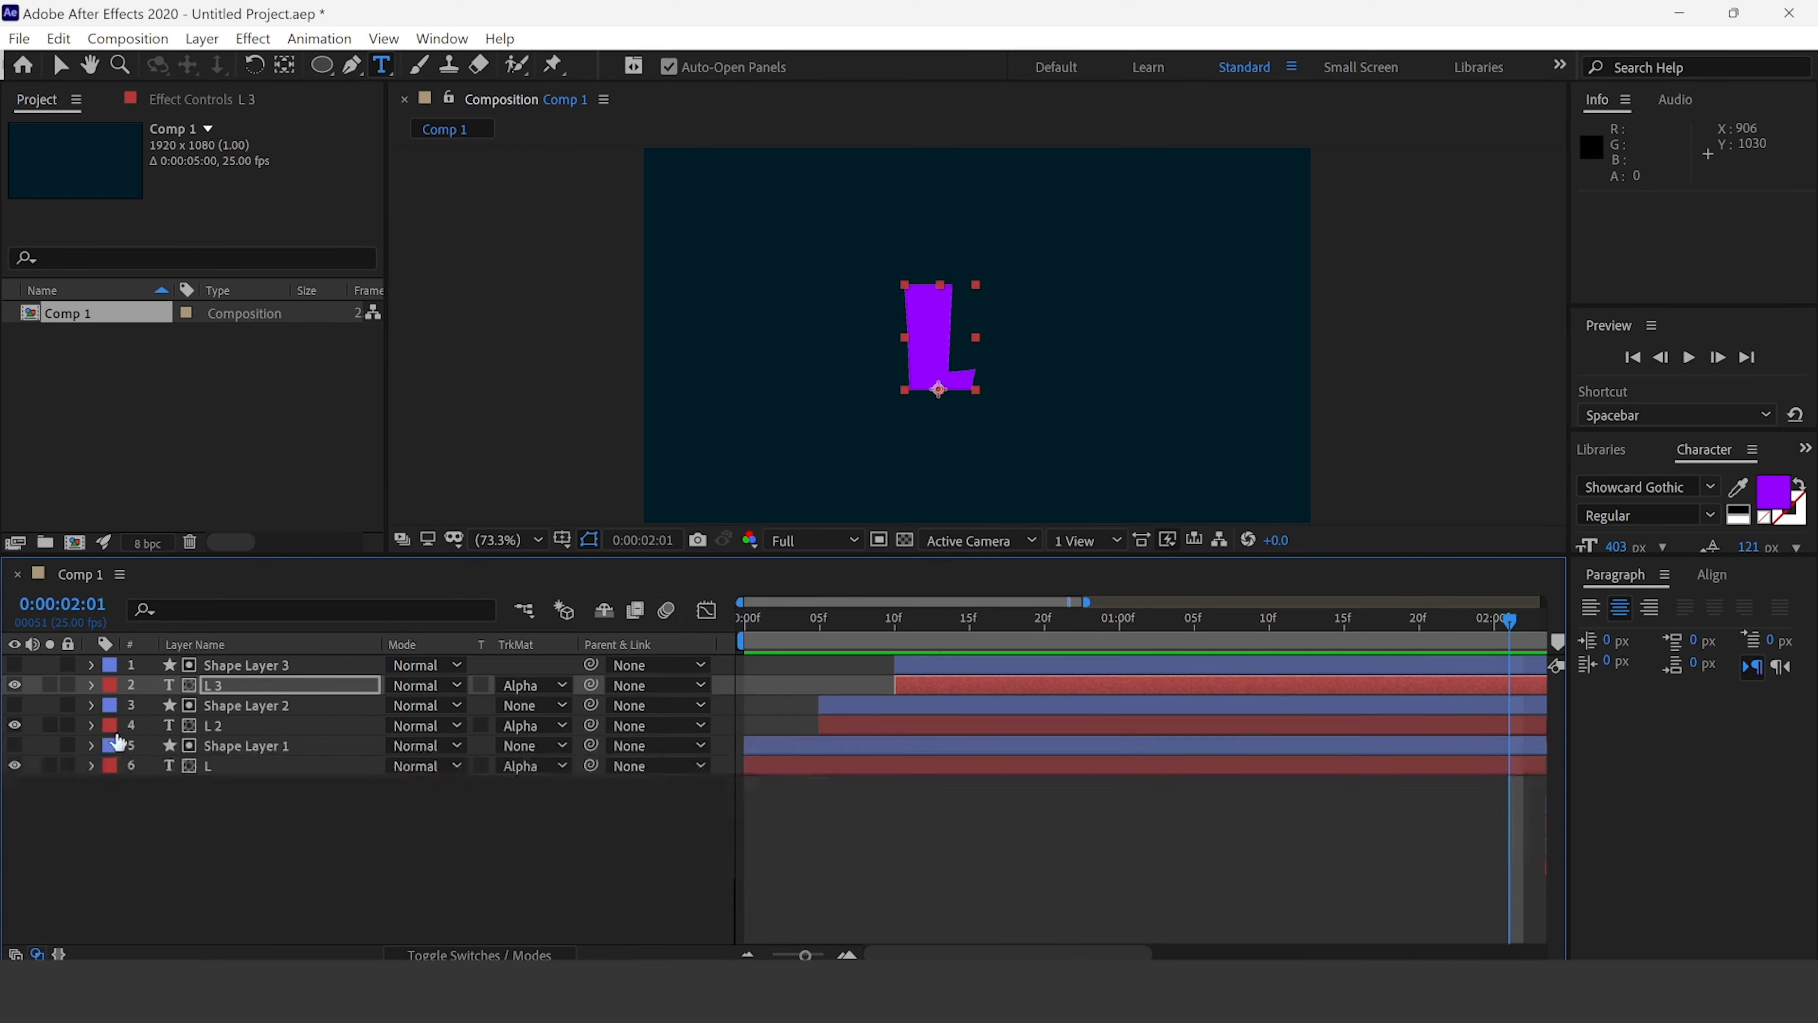
click(931, 833)
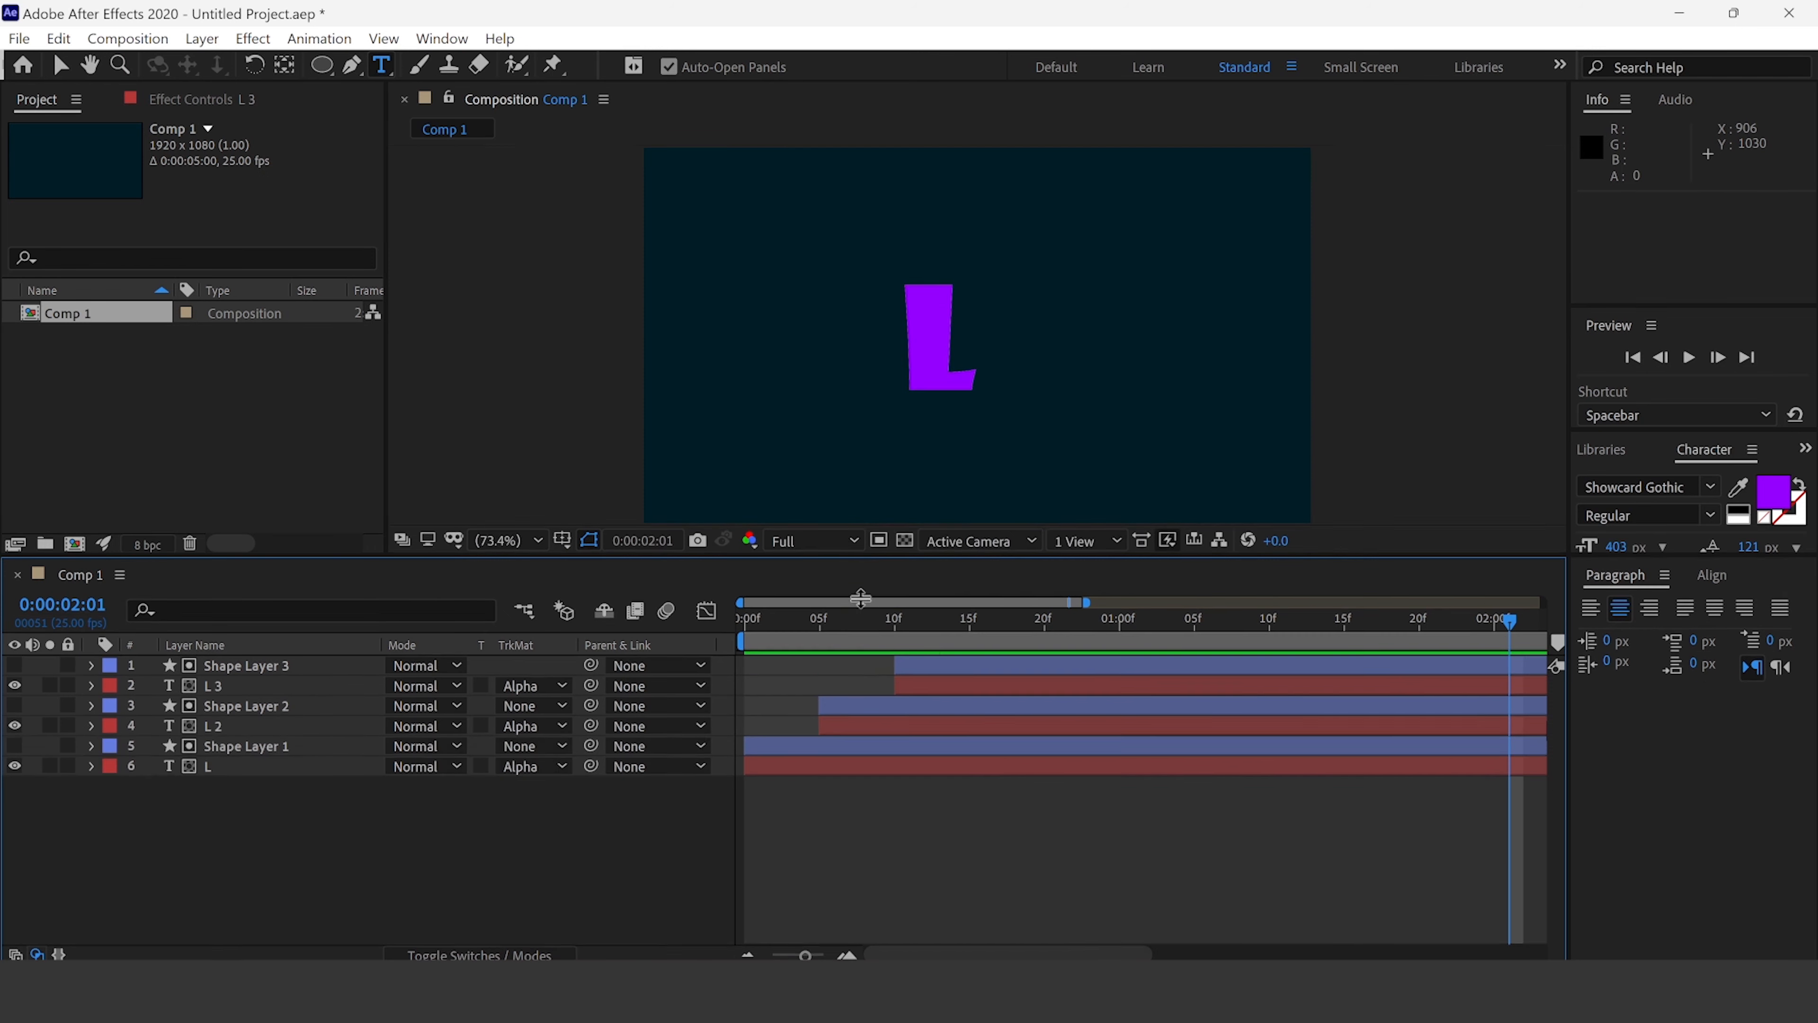
drag(858, 555, 857, 641)
click(805, 706)
click(753, 709)
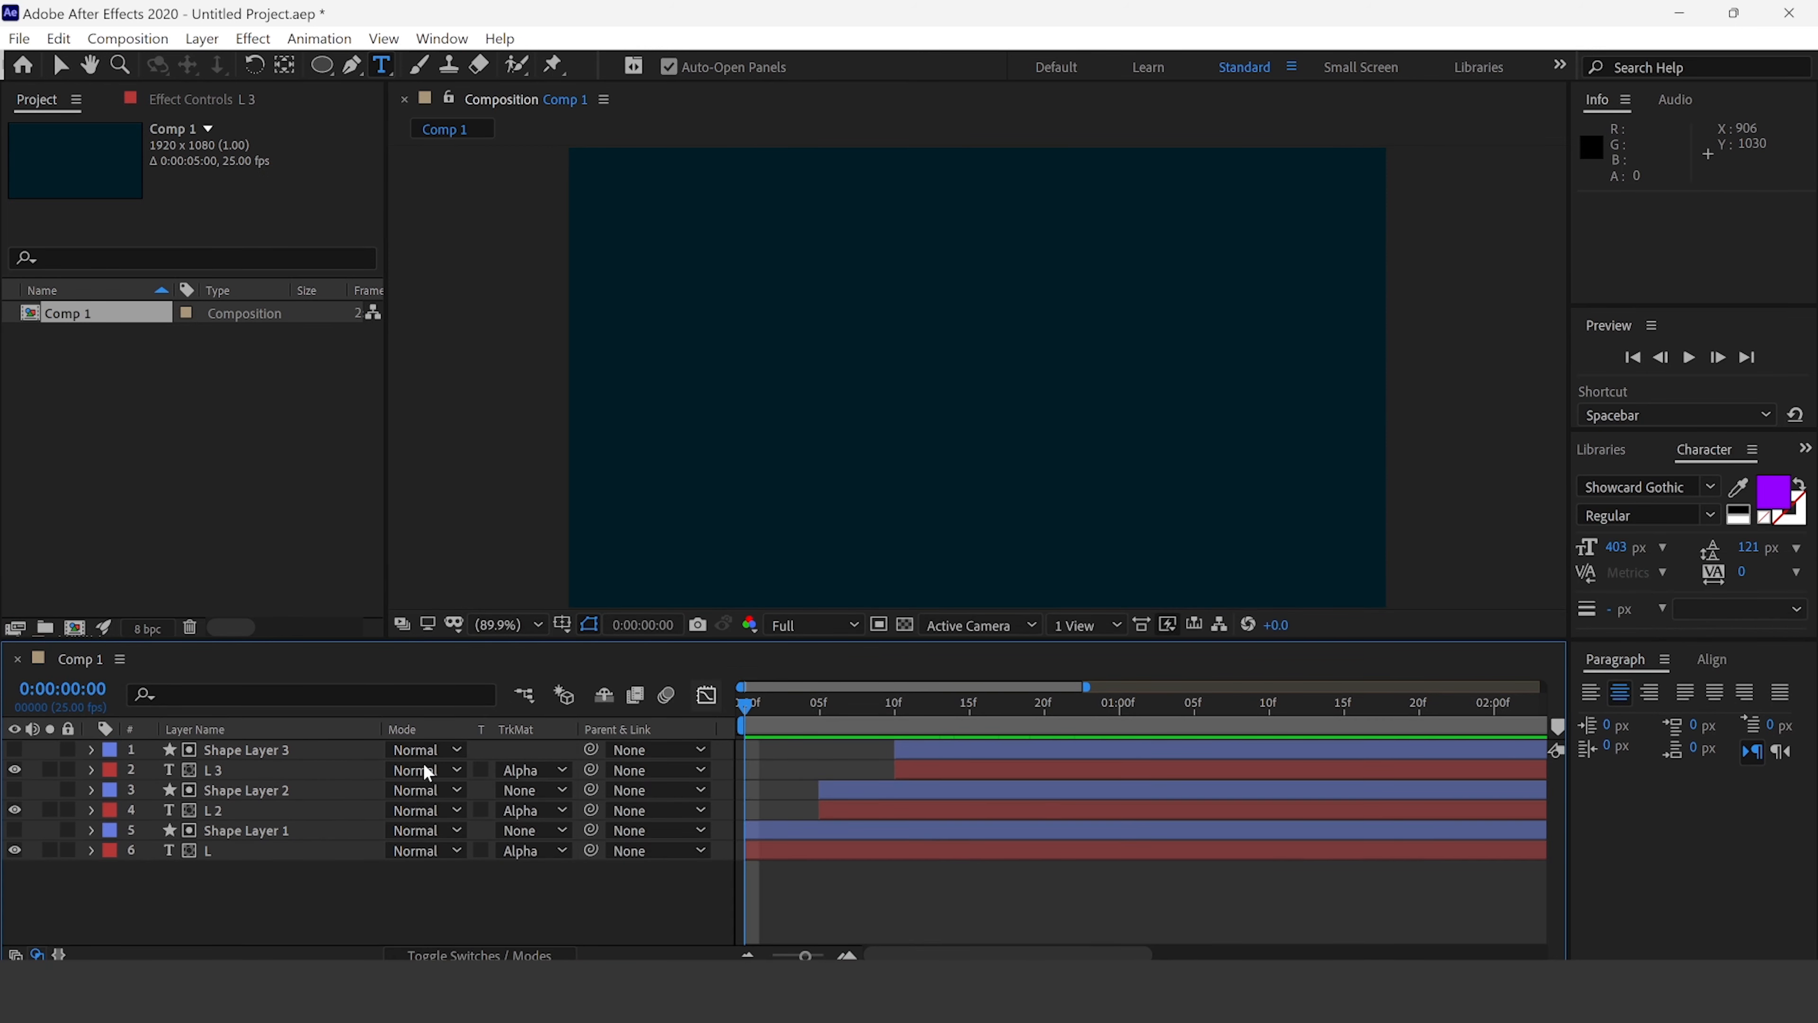
click(228, 752)
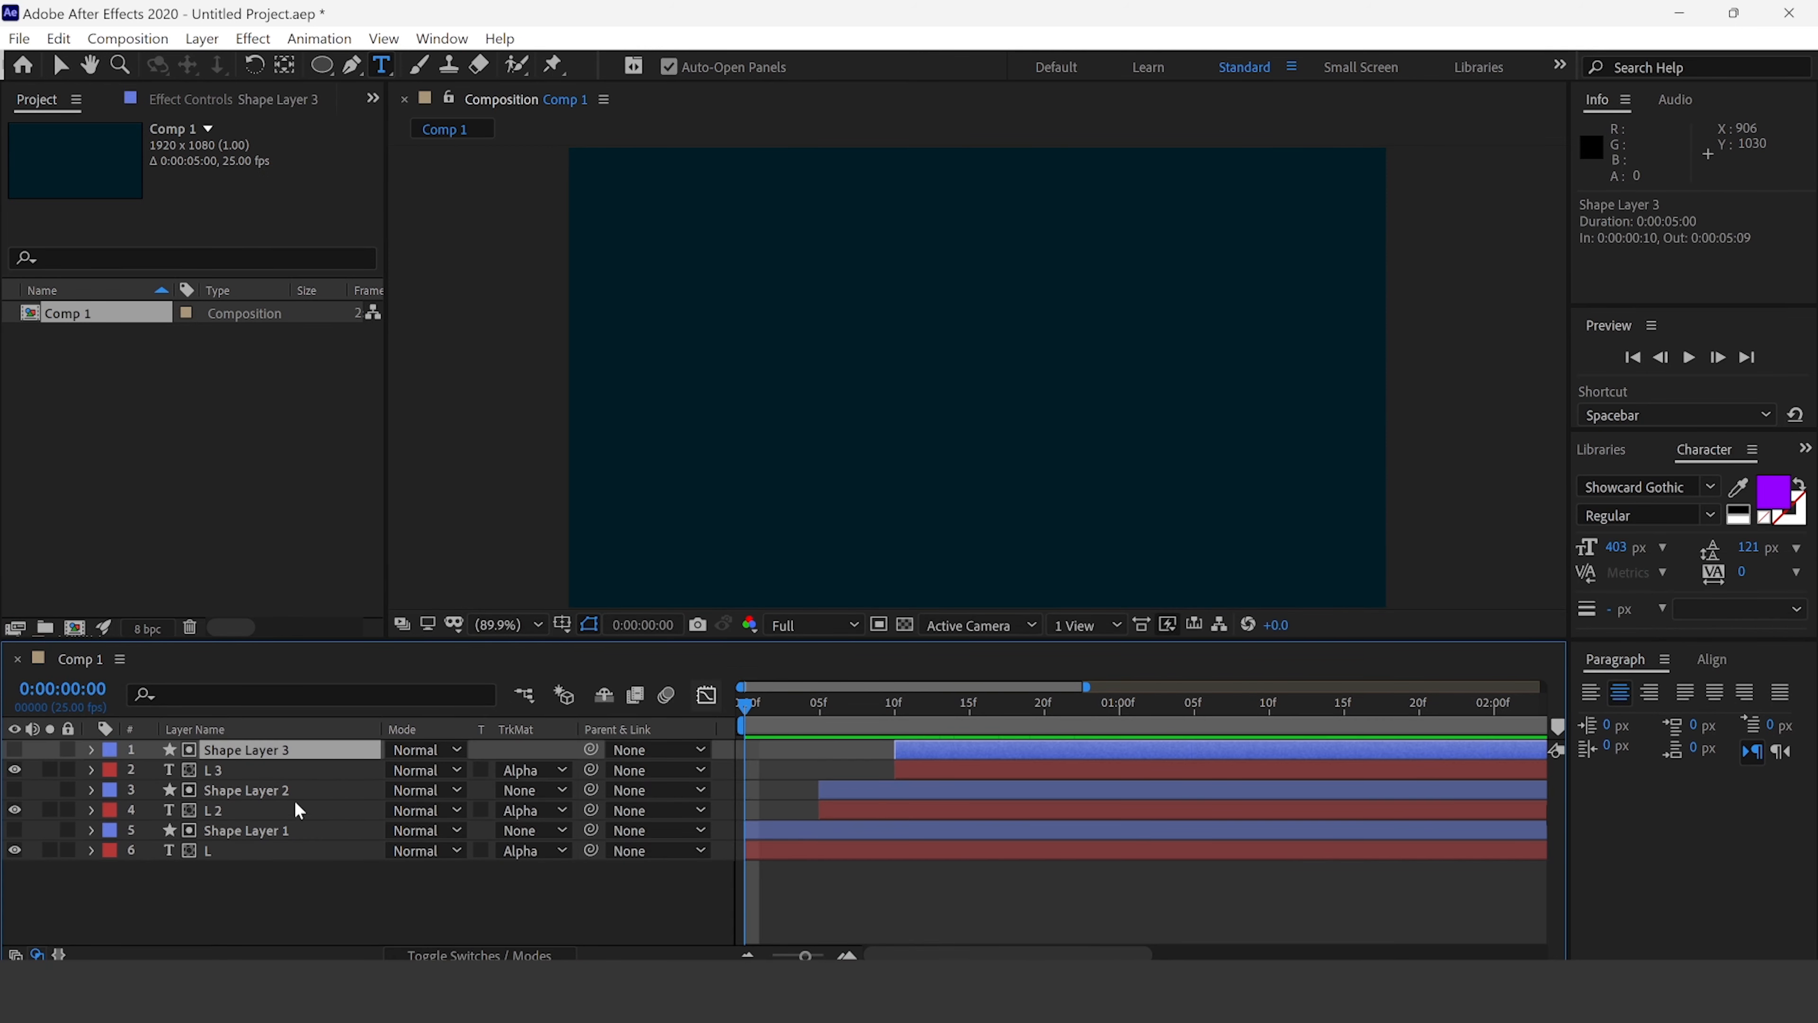
shift+click(253, 849)
right_click(231, 810)
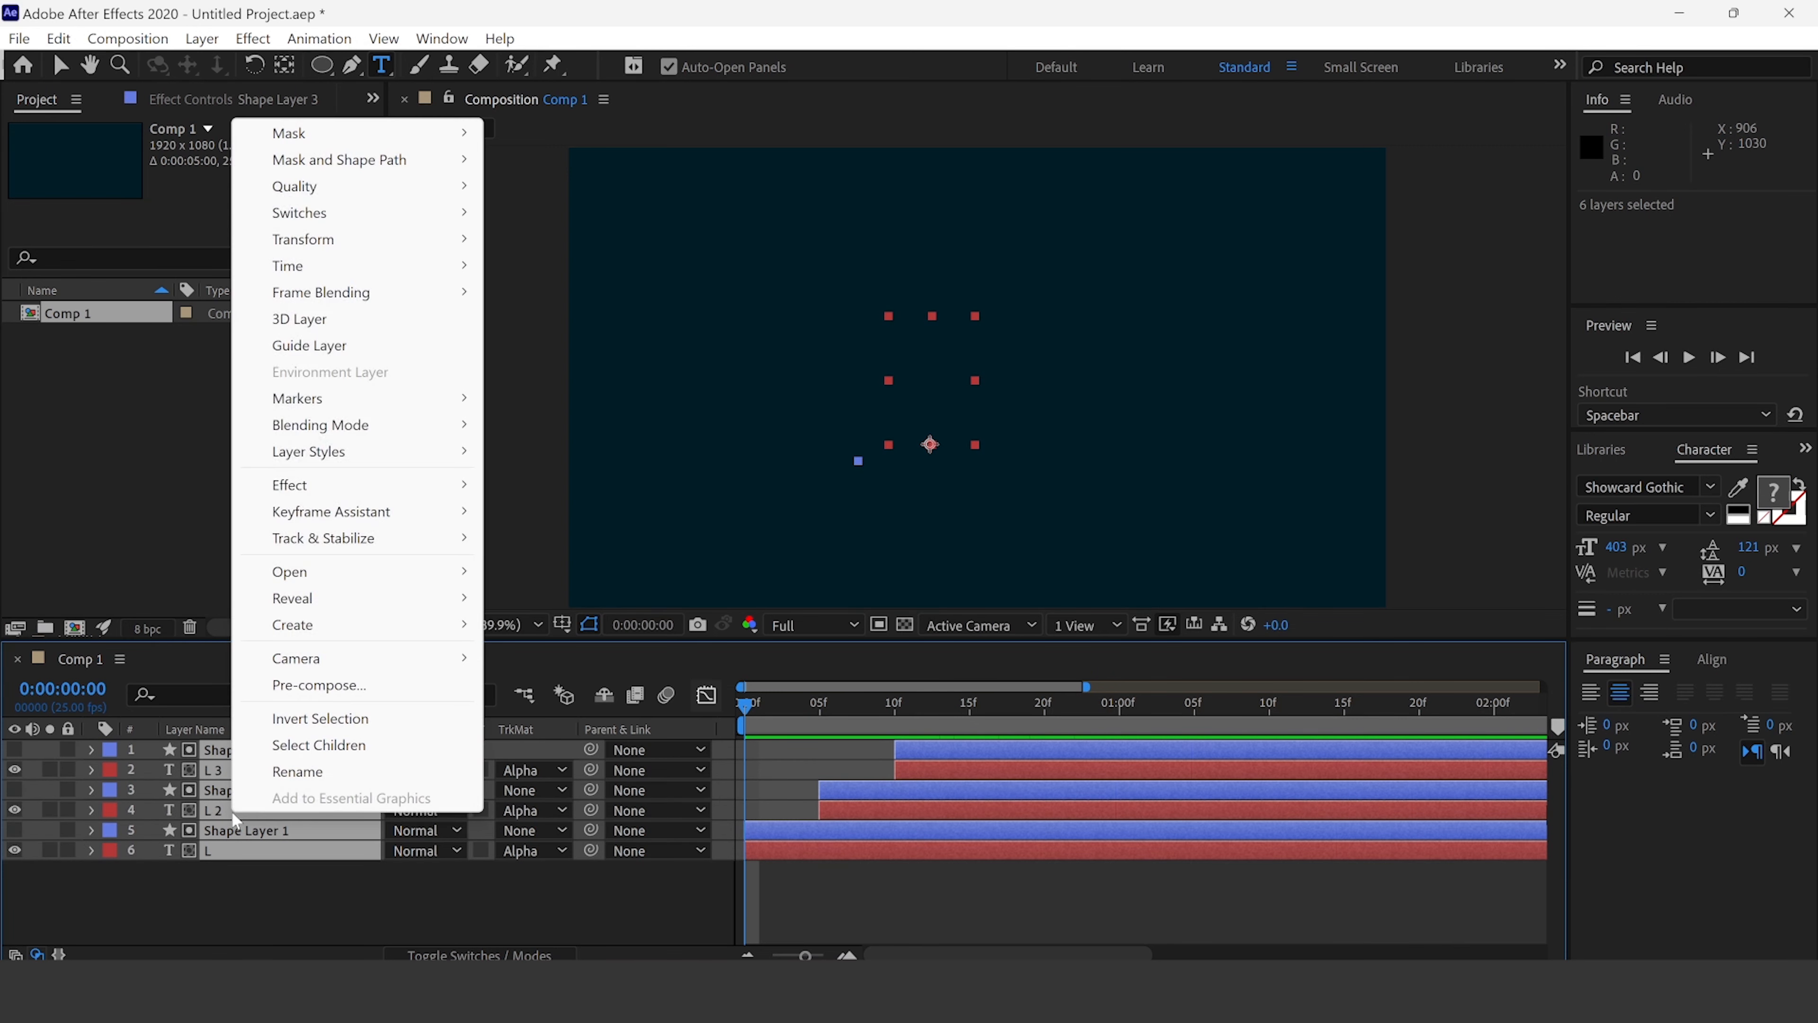
click(319, 685)
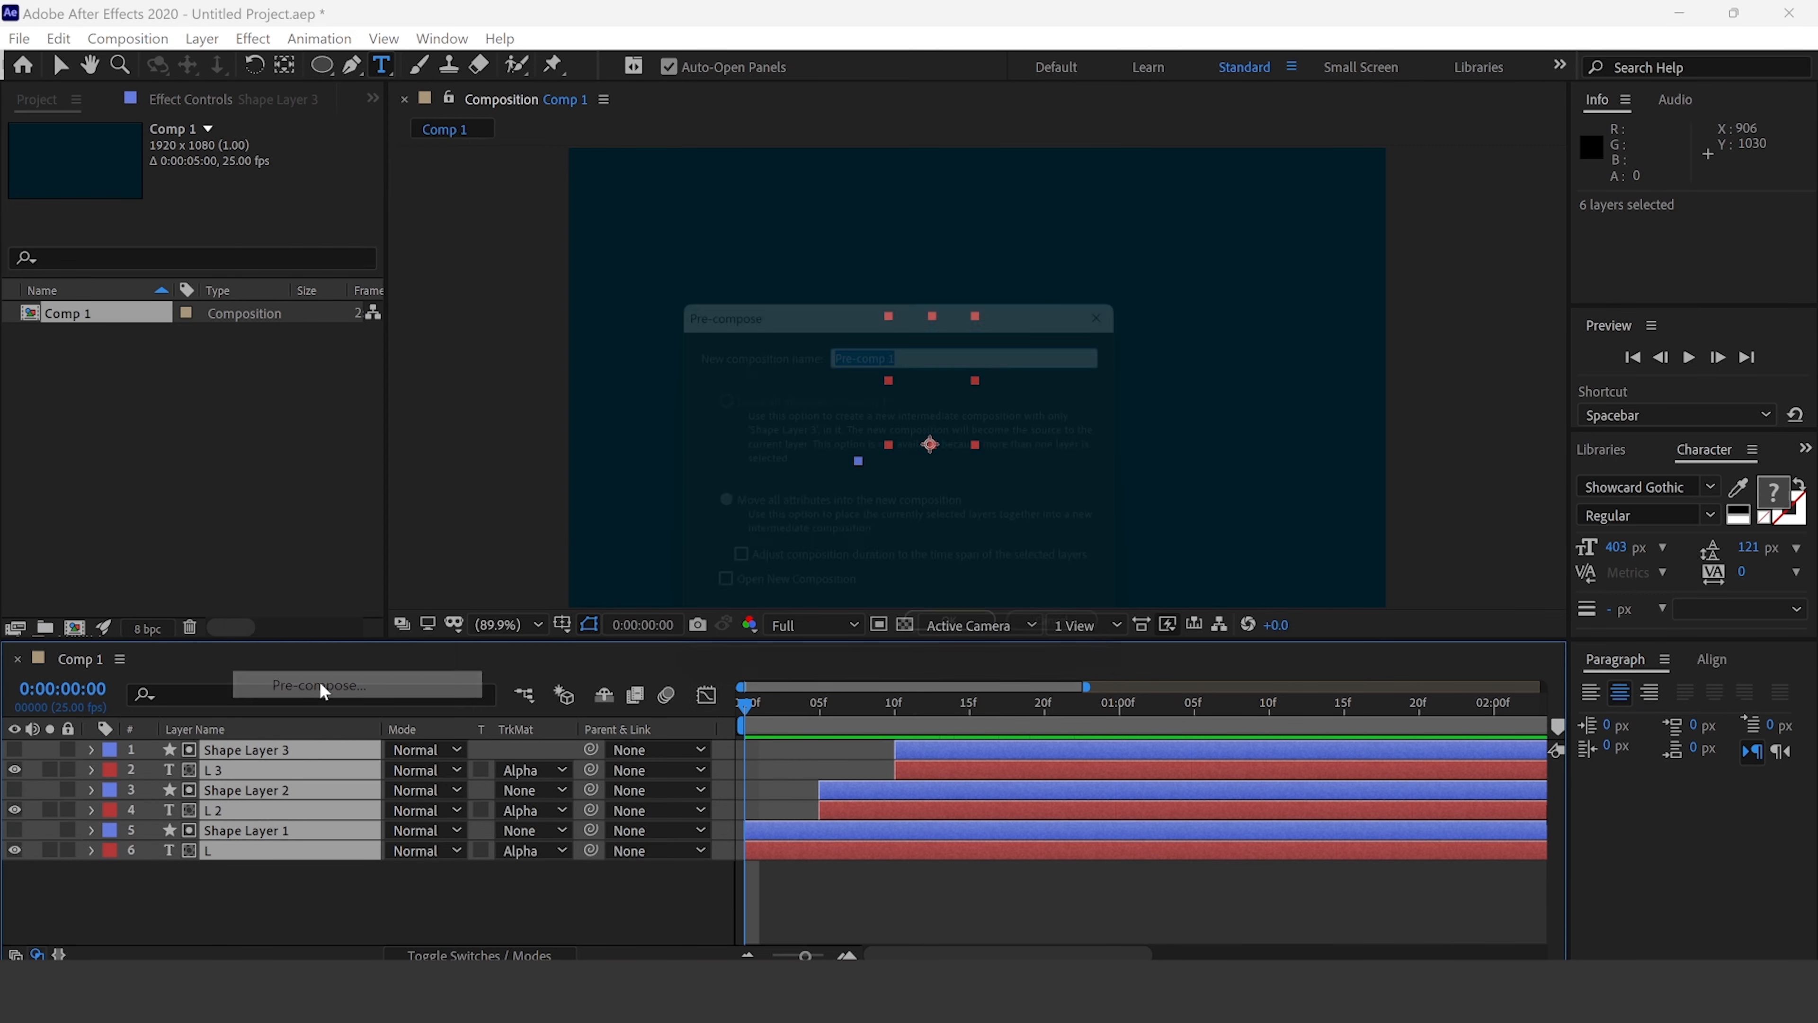
text(L)
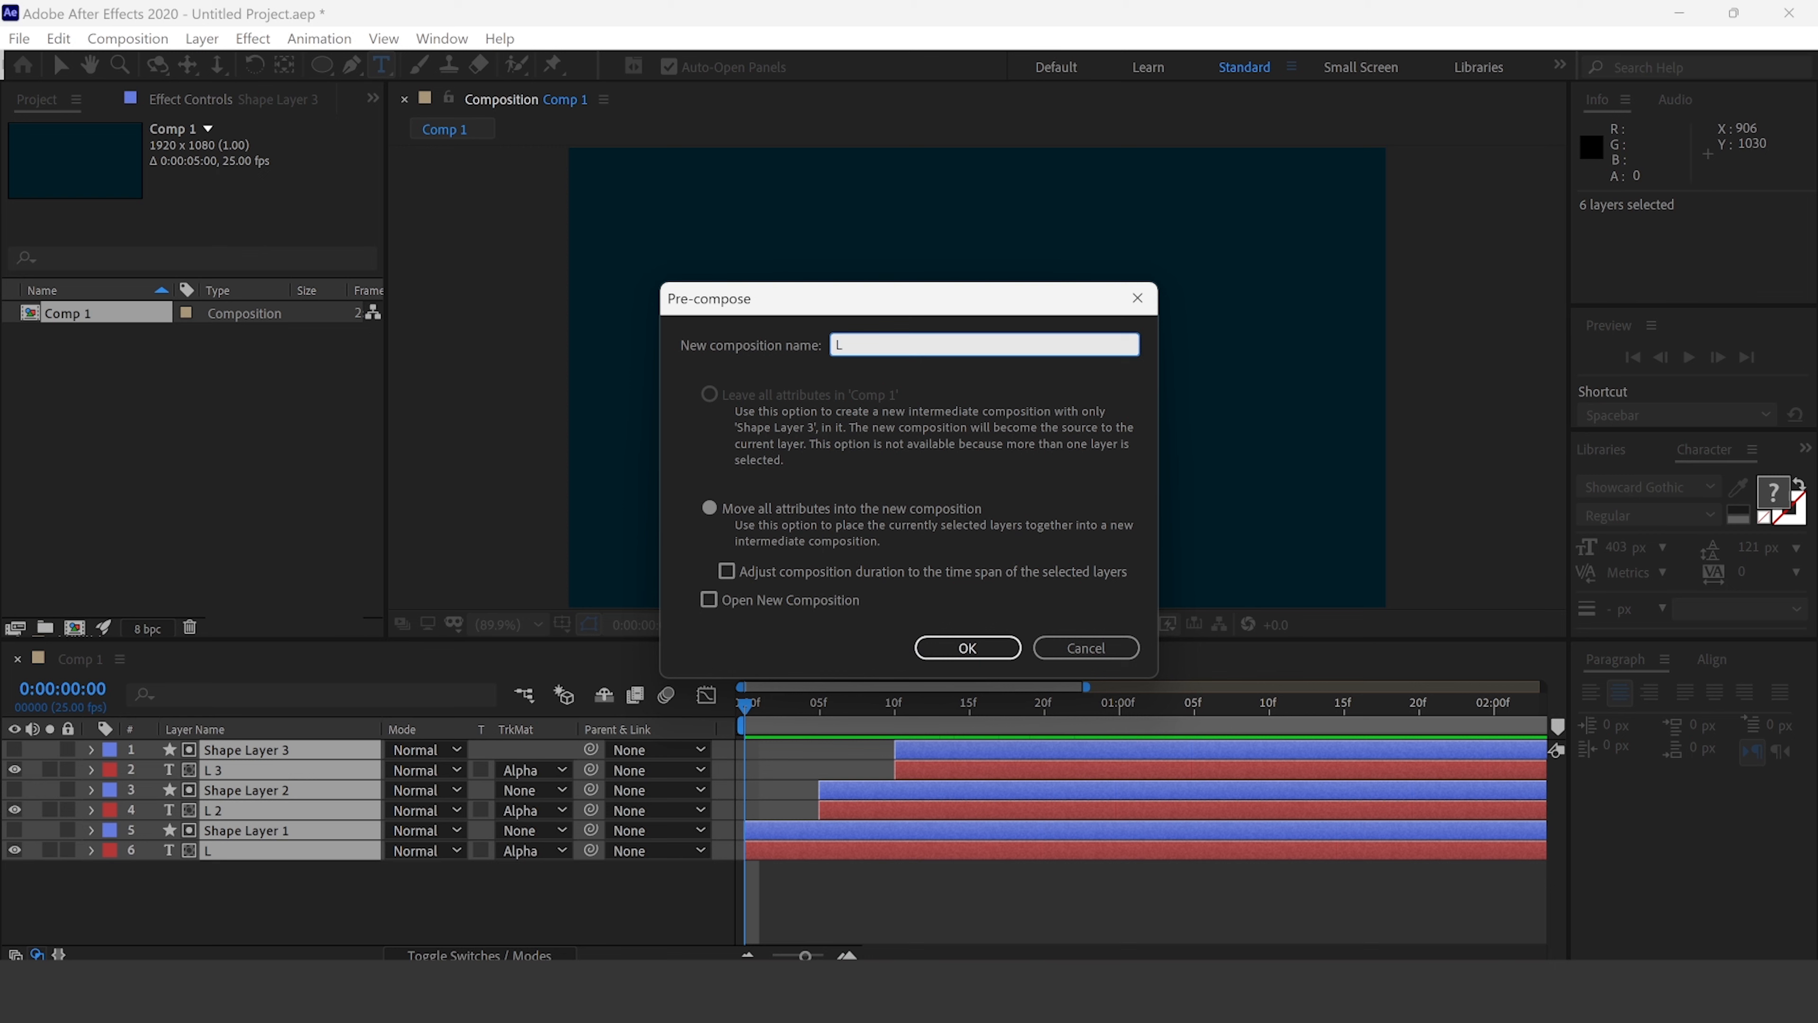
click(1006, 646)
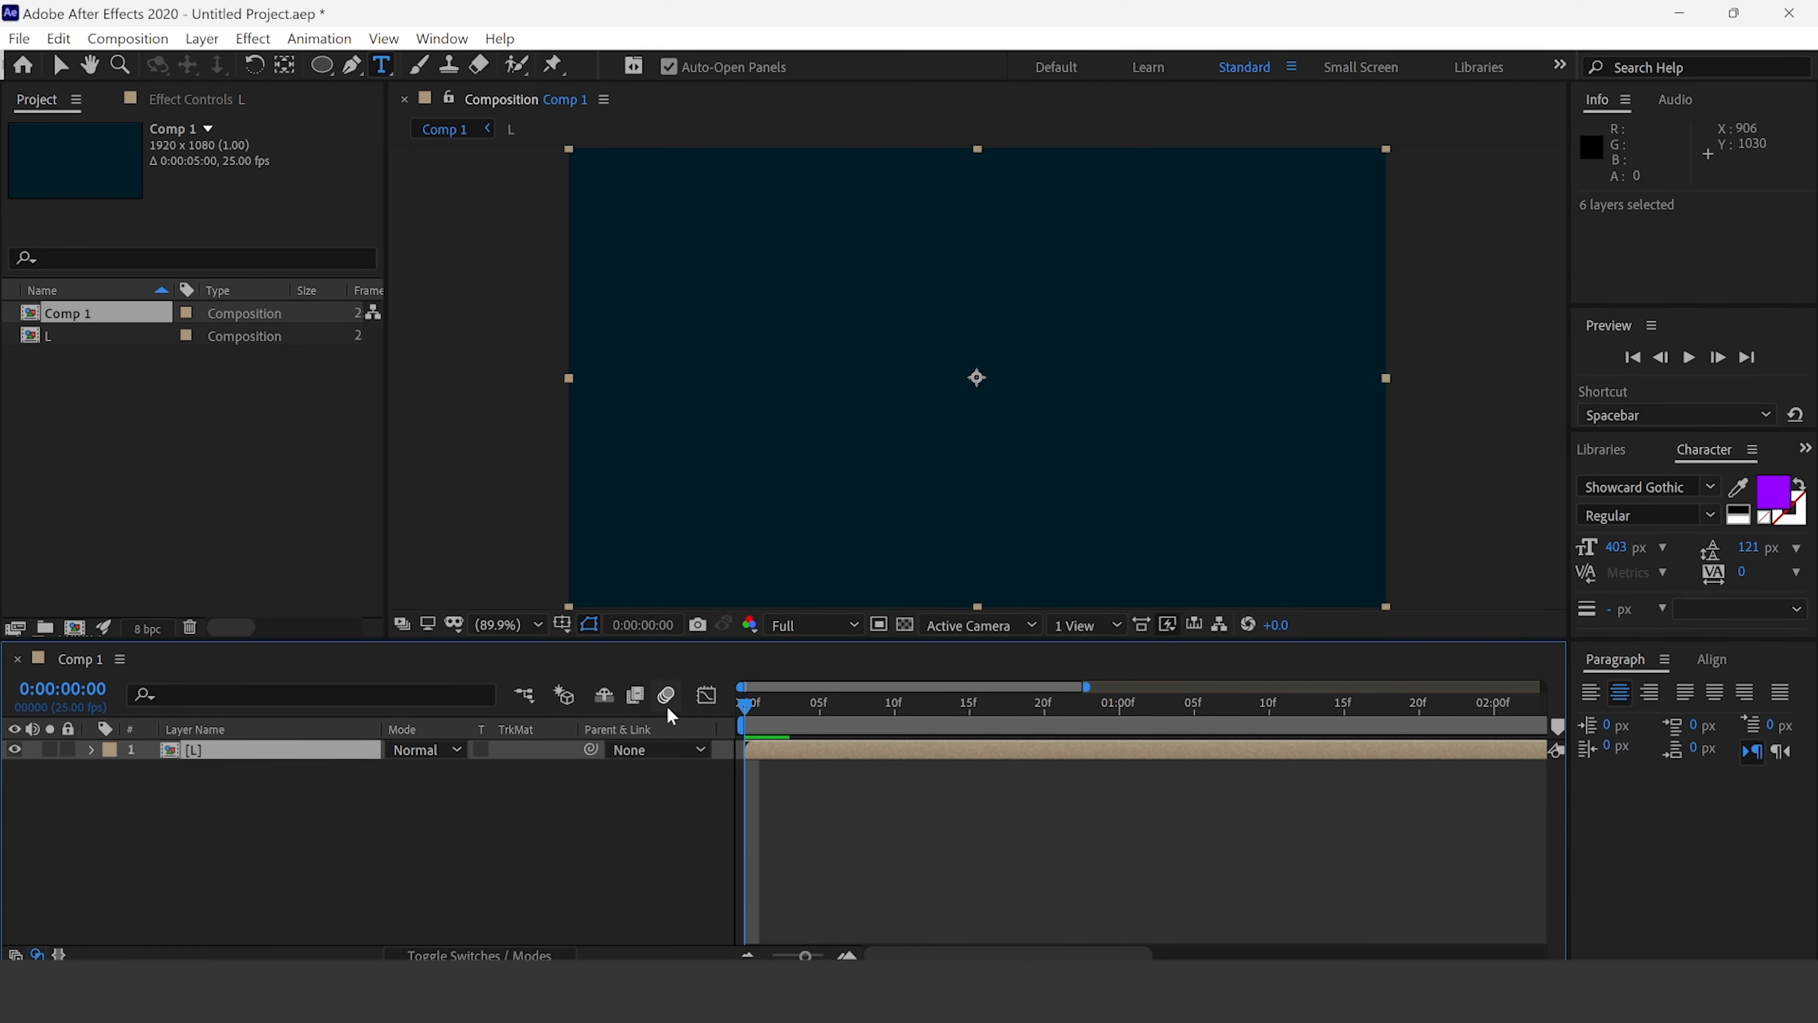
key(space)
- Reveal the L layer's source composition in the project and duplicate it
click(213, 751)
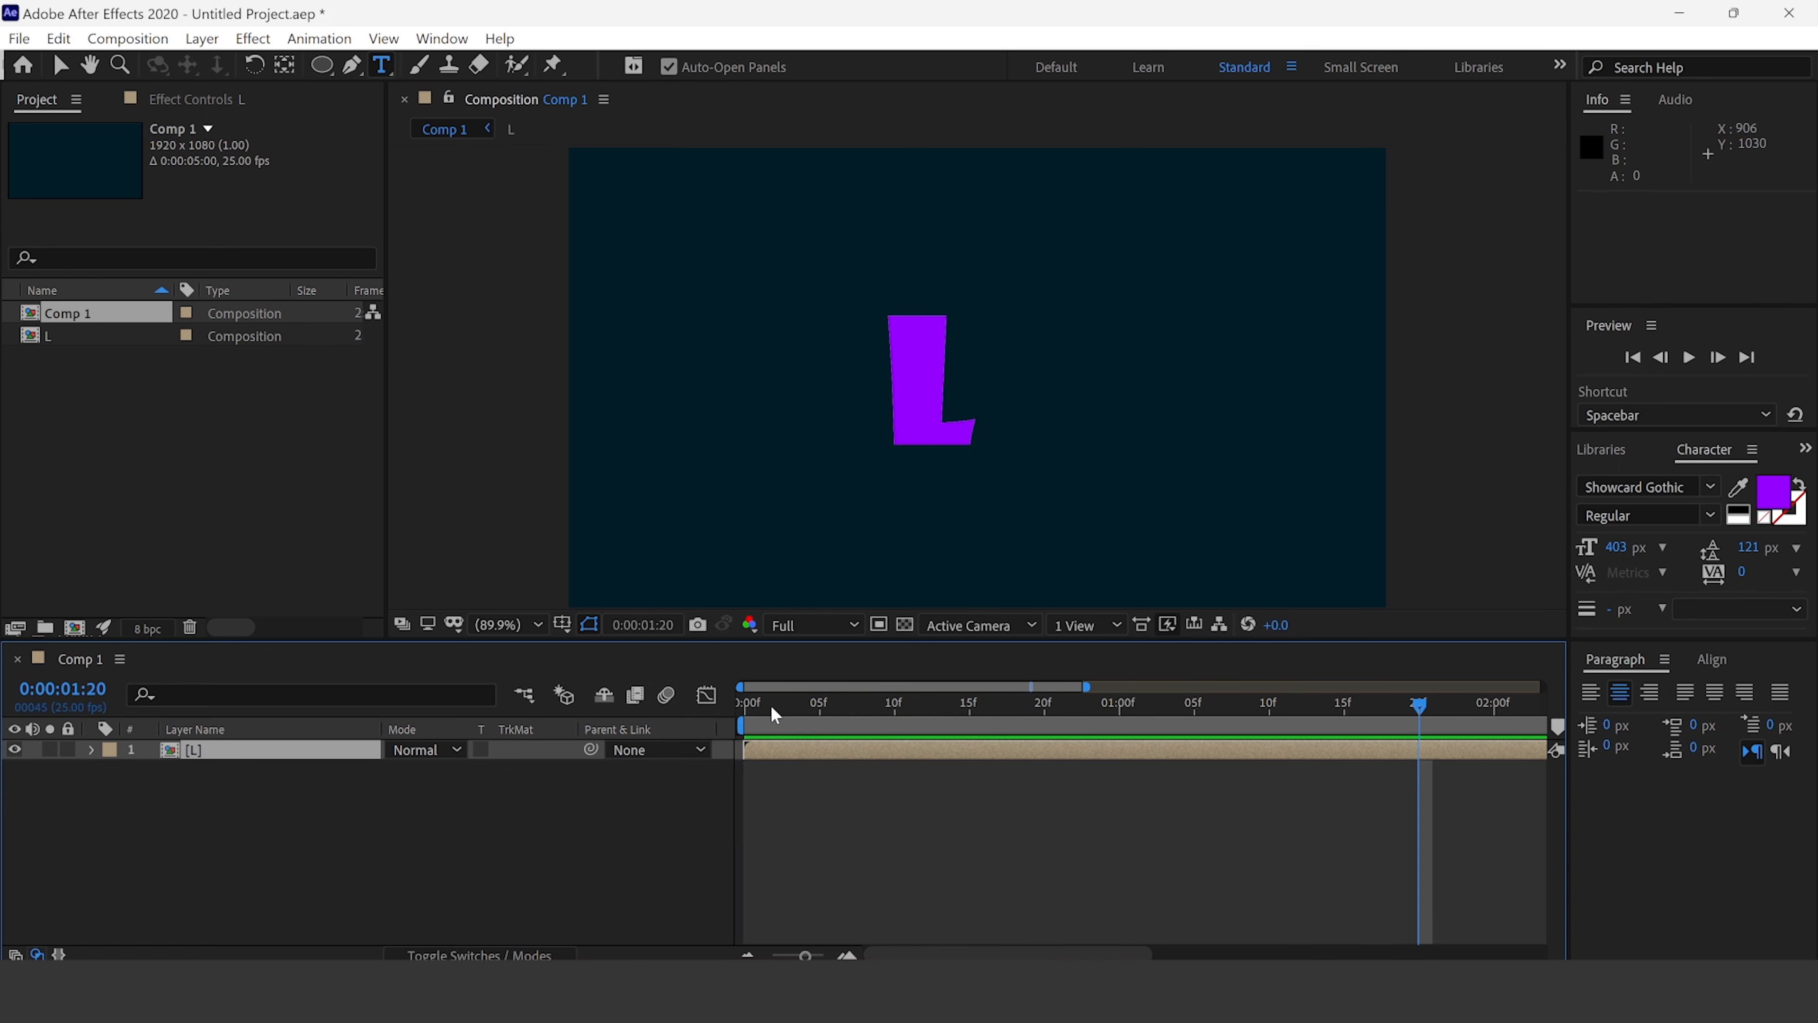
right_click(230, 756)
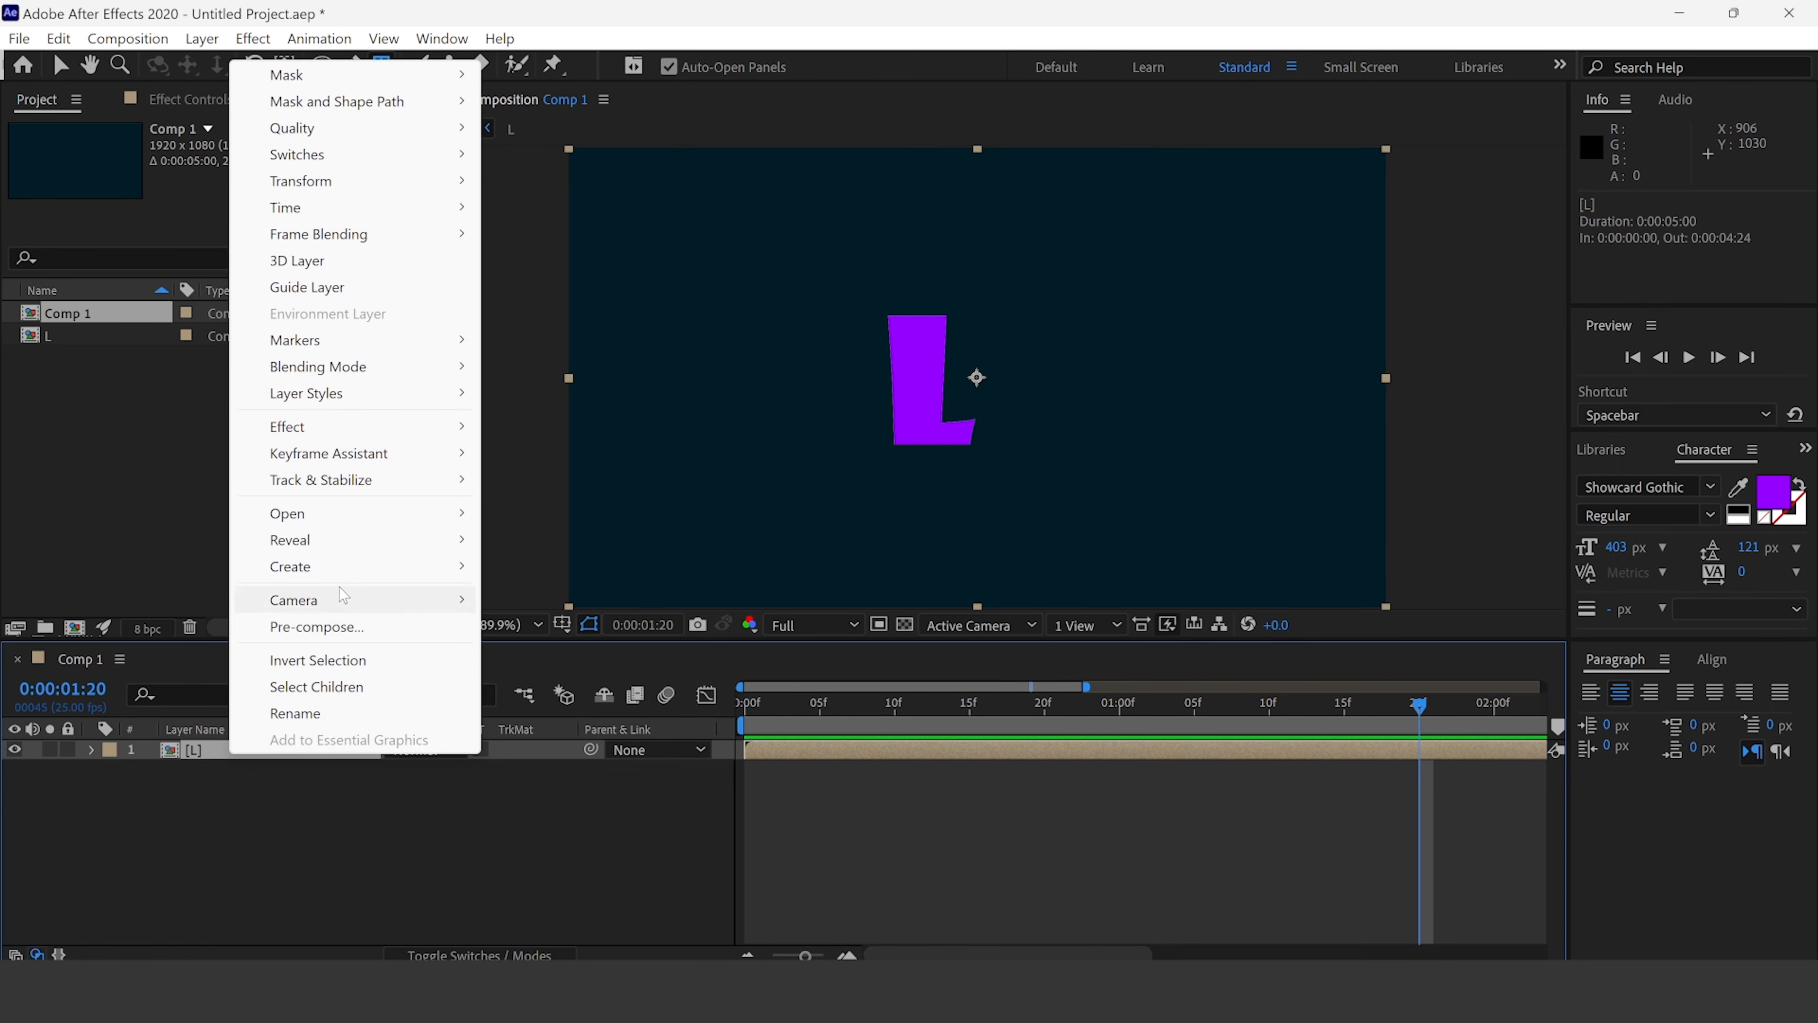
mouse_move(361, 546)
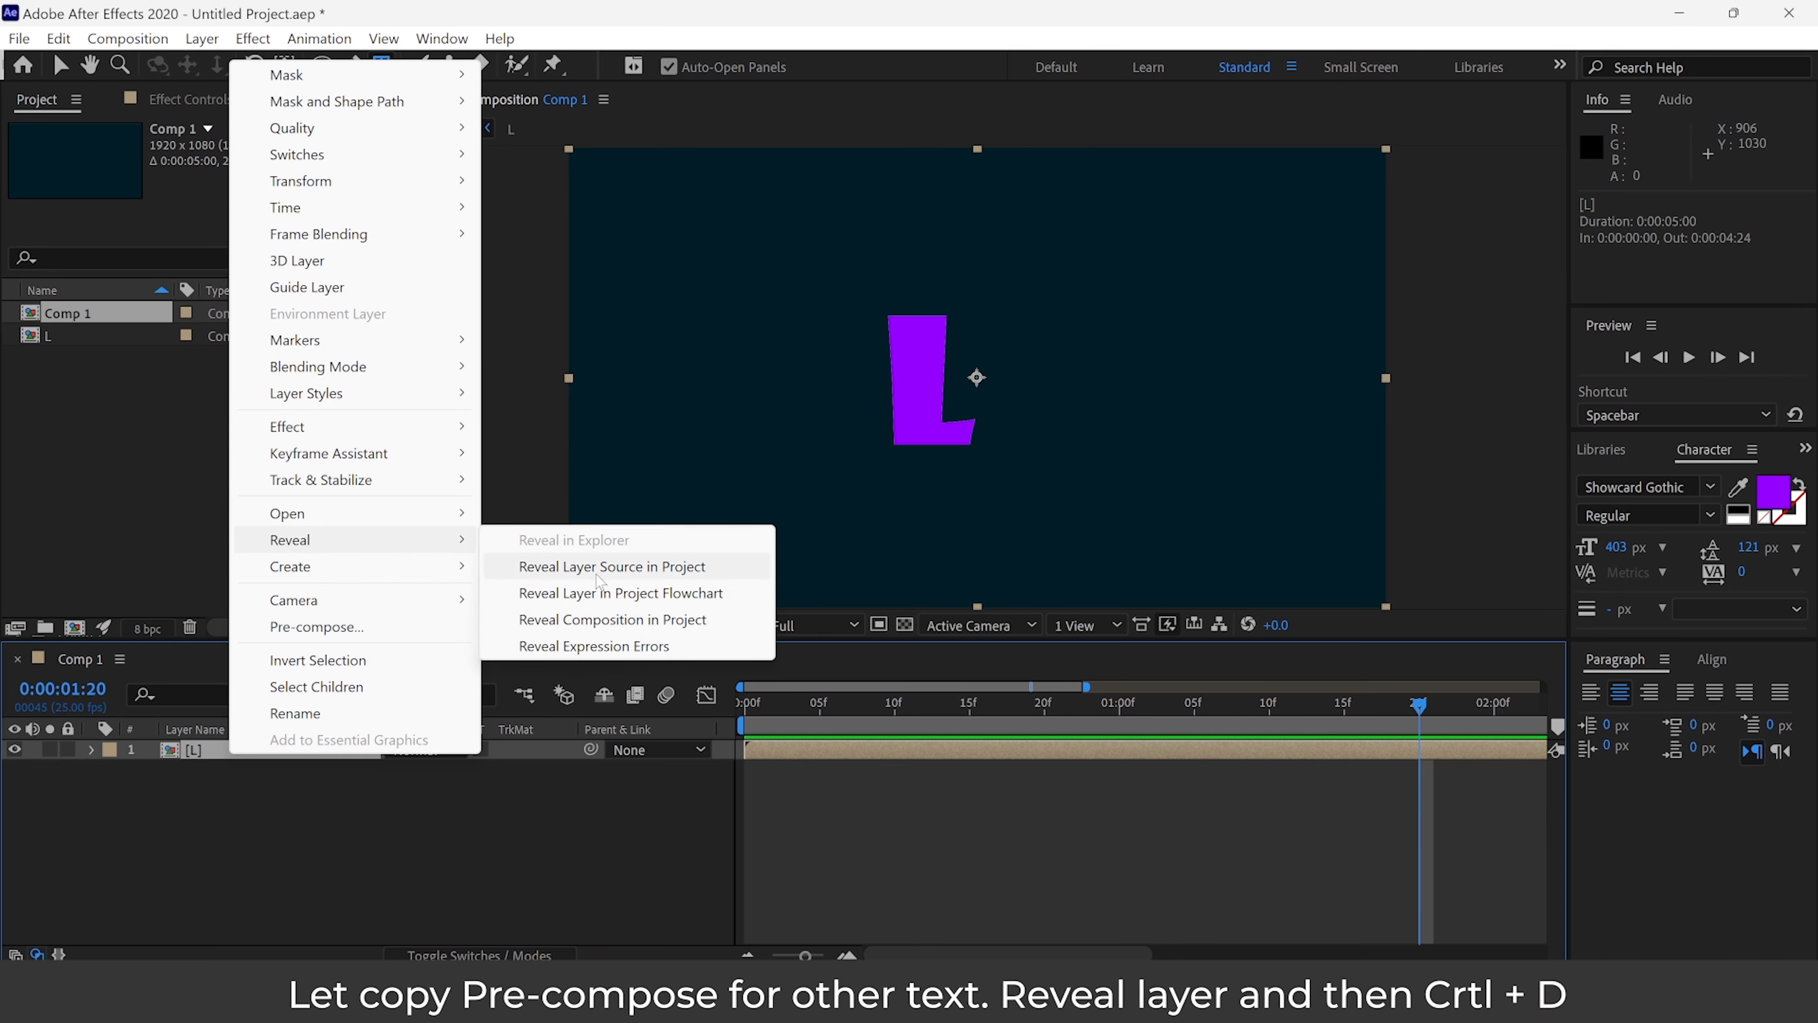
click(652, 571)
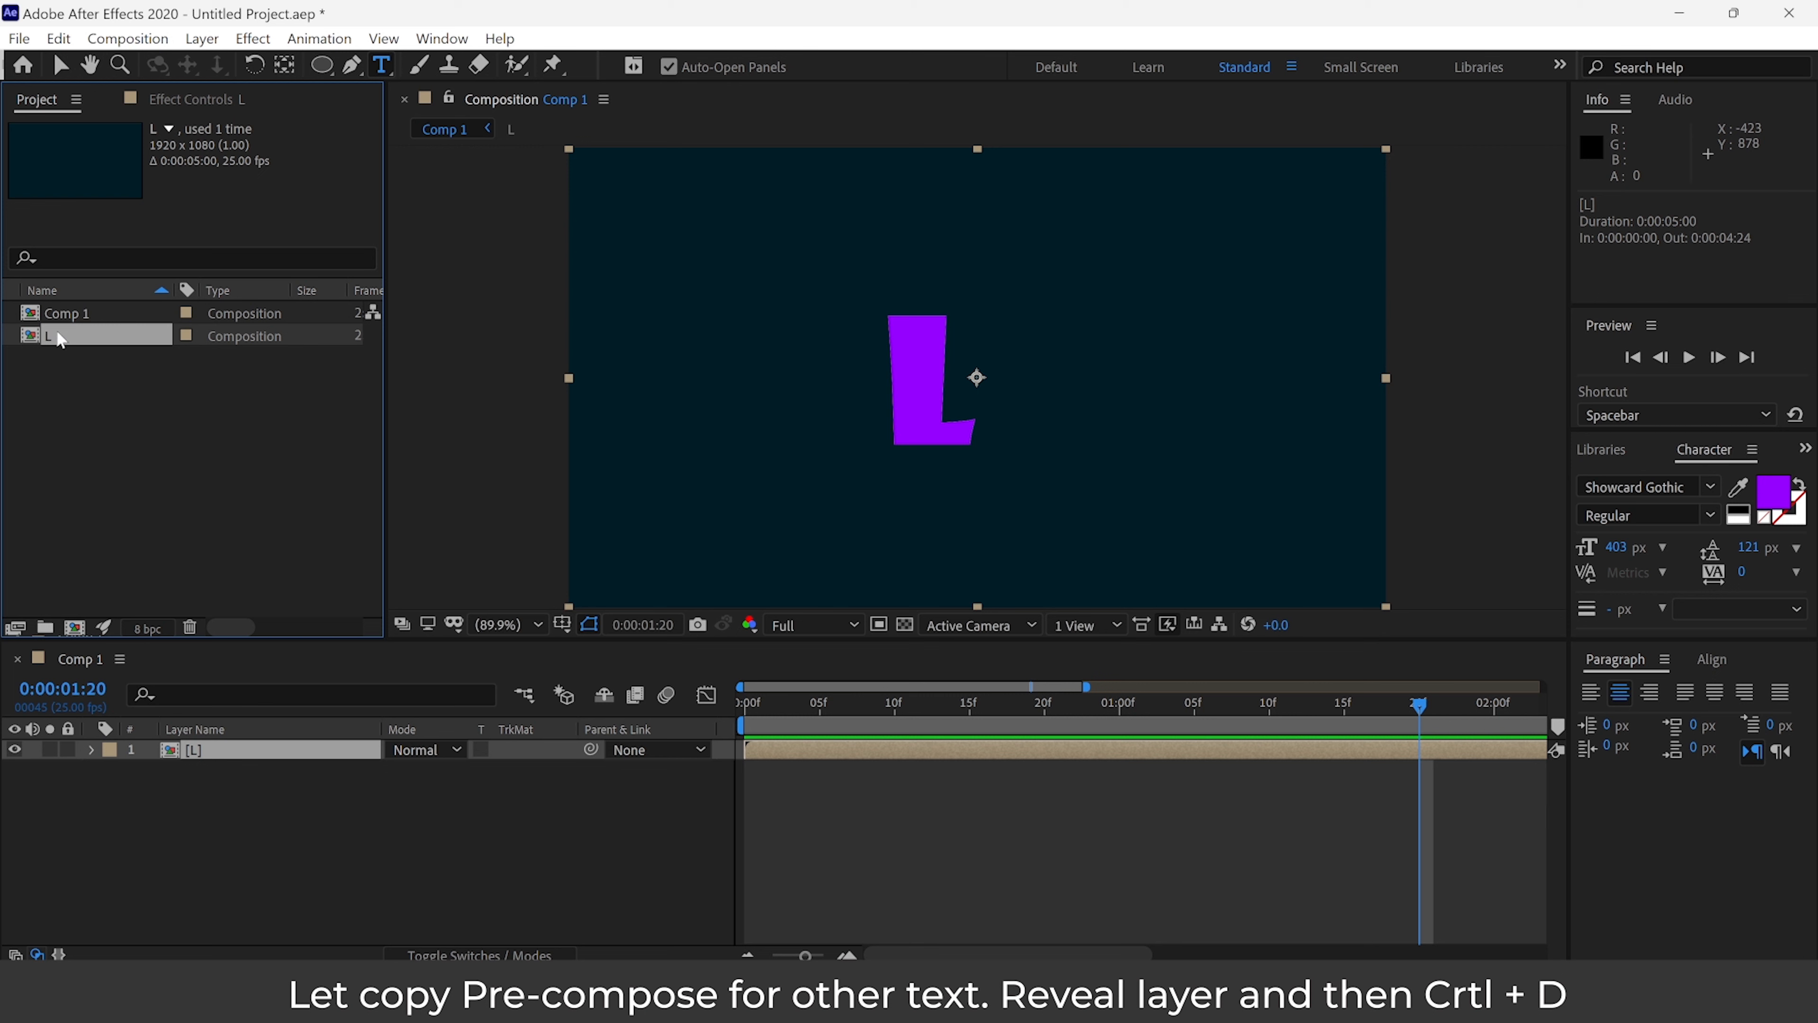
key(ctrl+d)
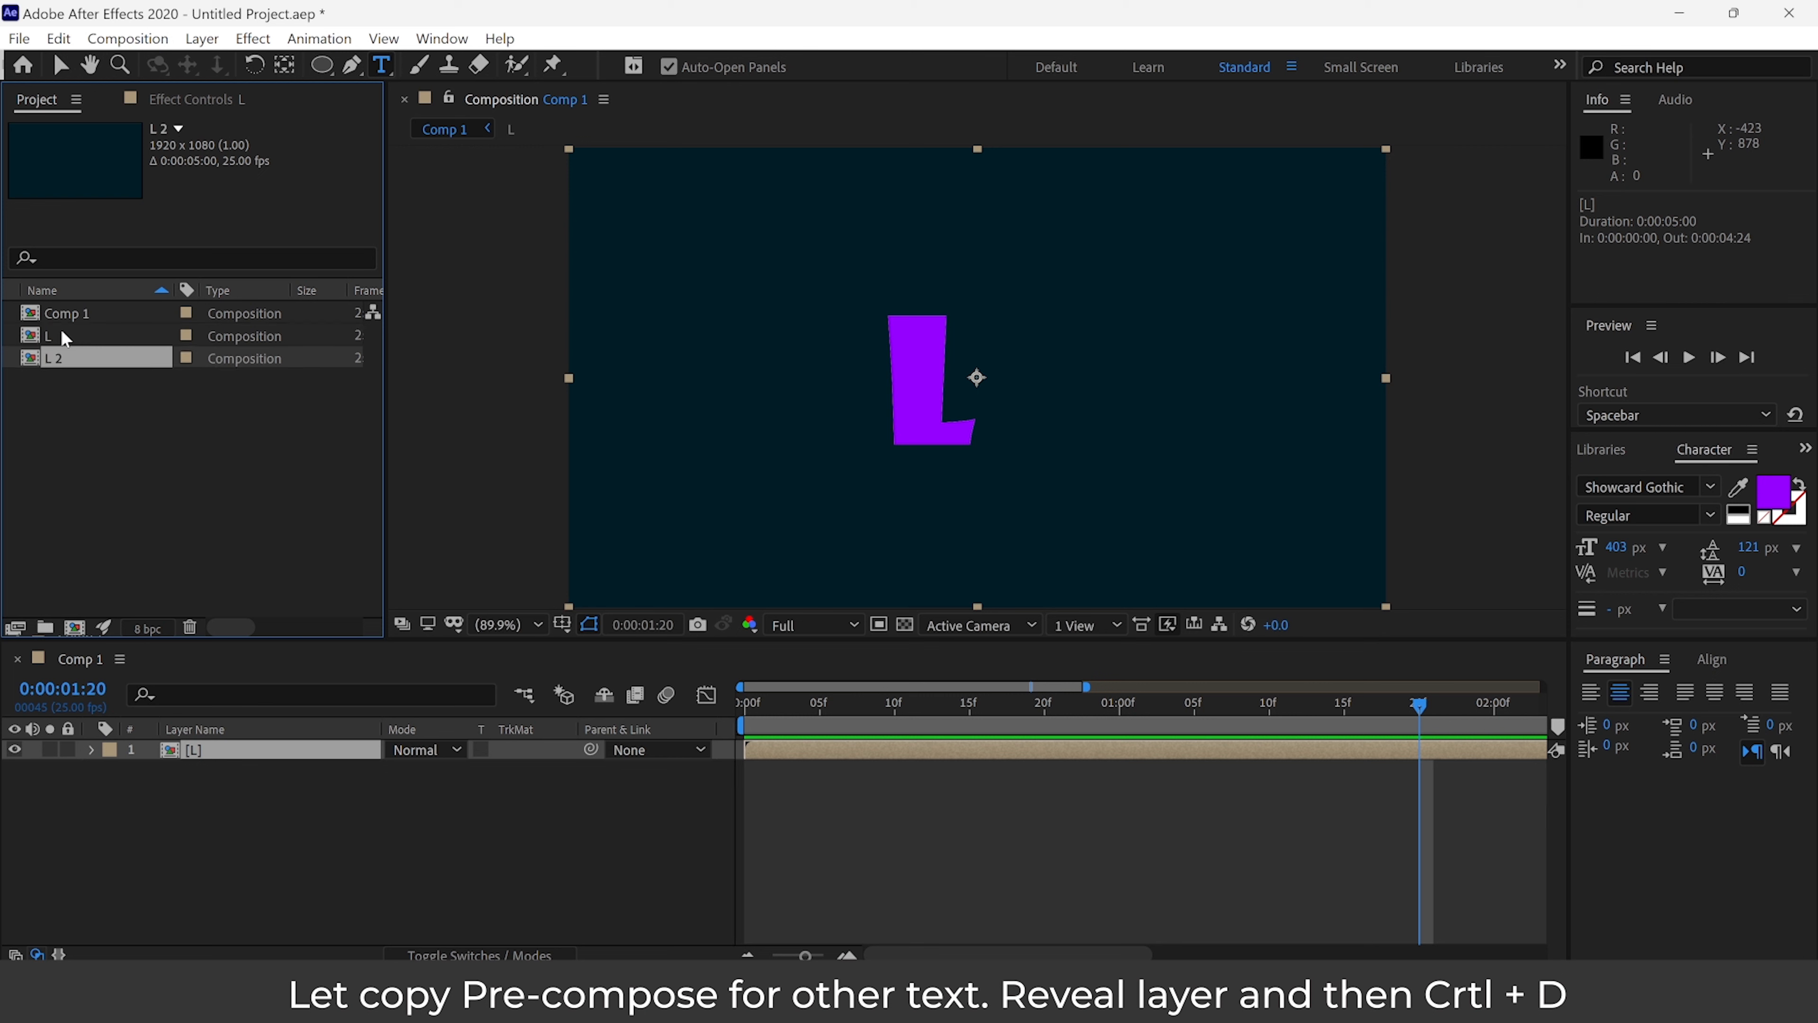
- Rename the duplicated L 2 composition as O
right_click(57, 367)
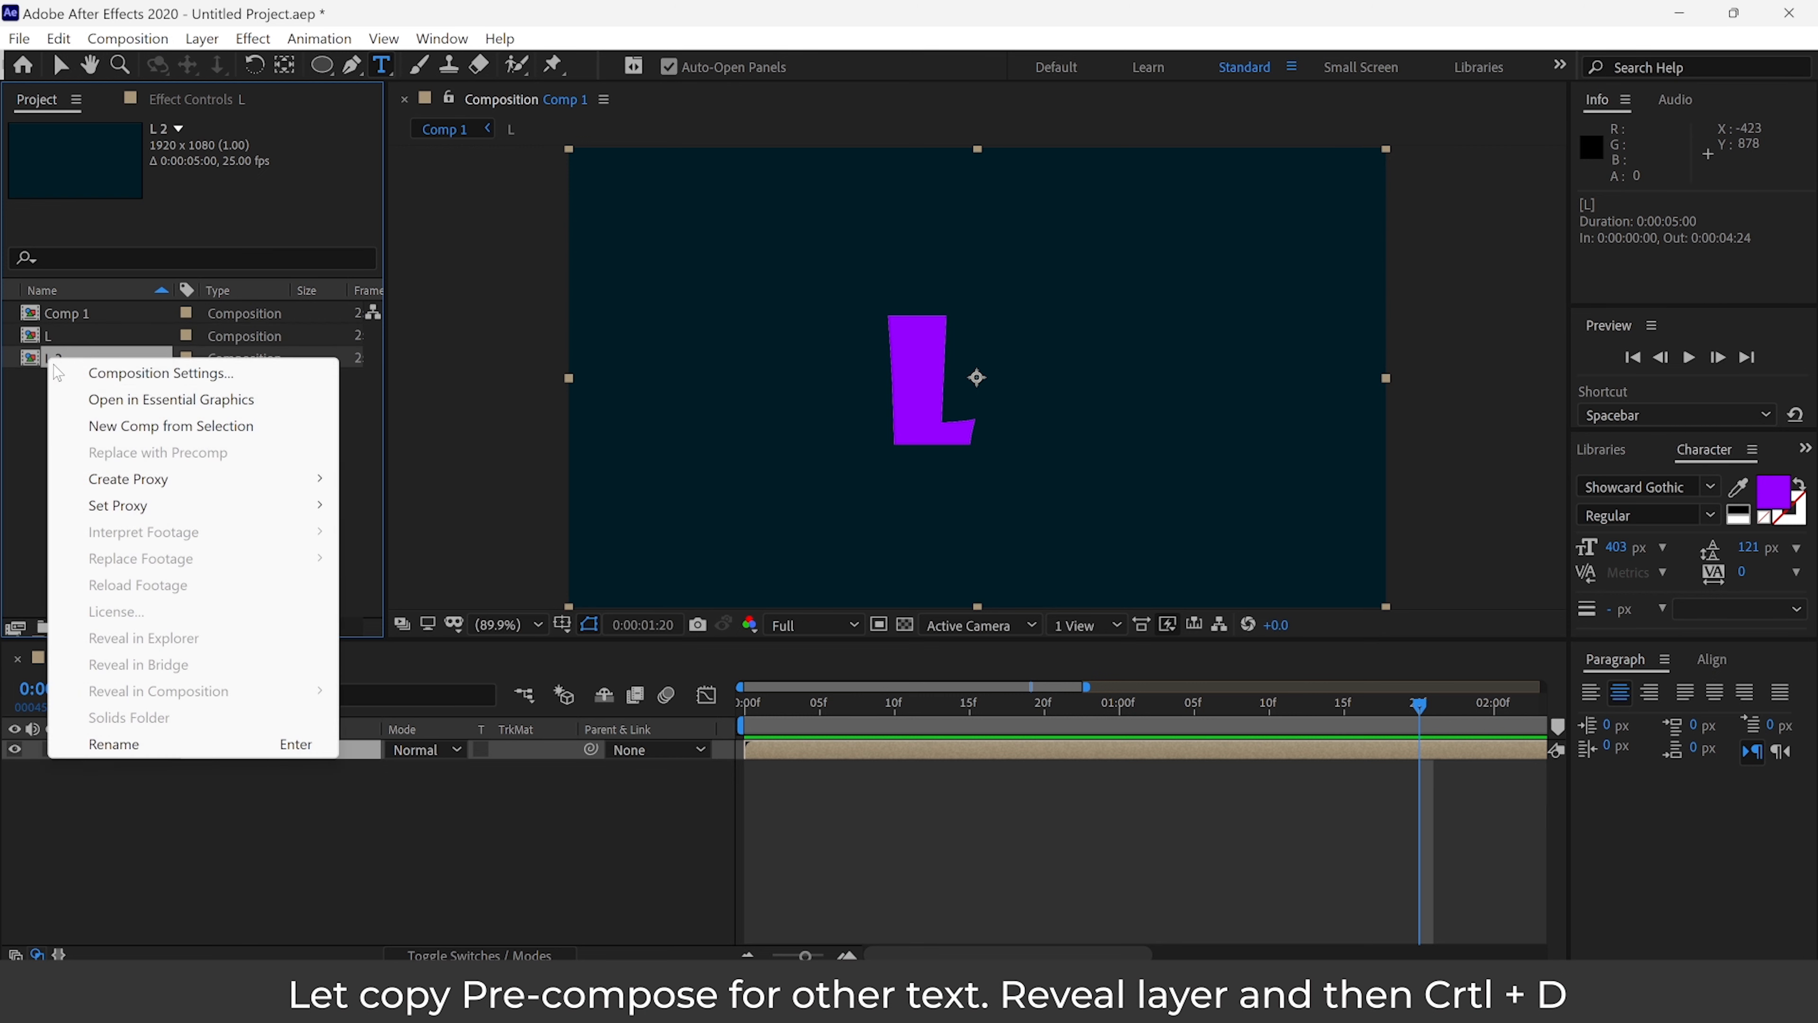
click(149, 750)
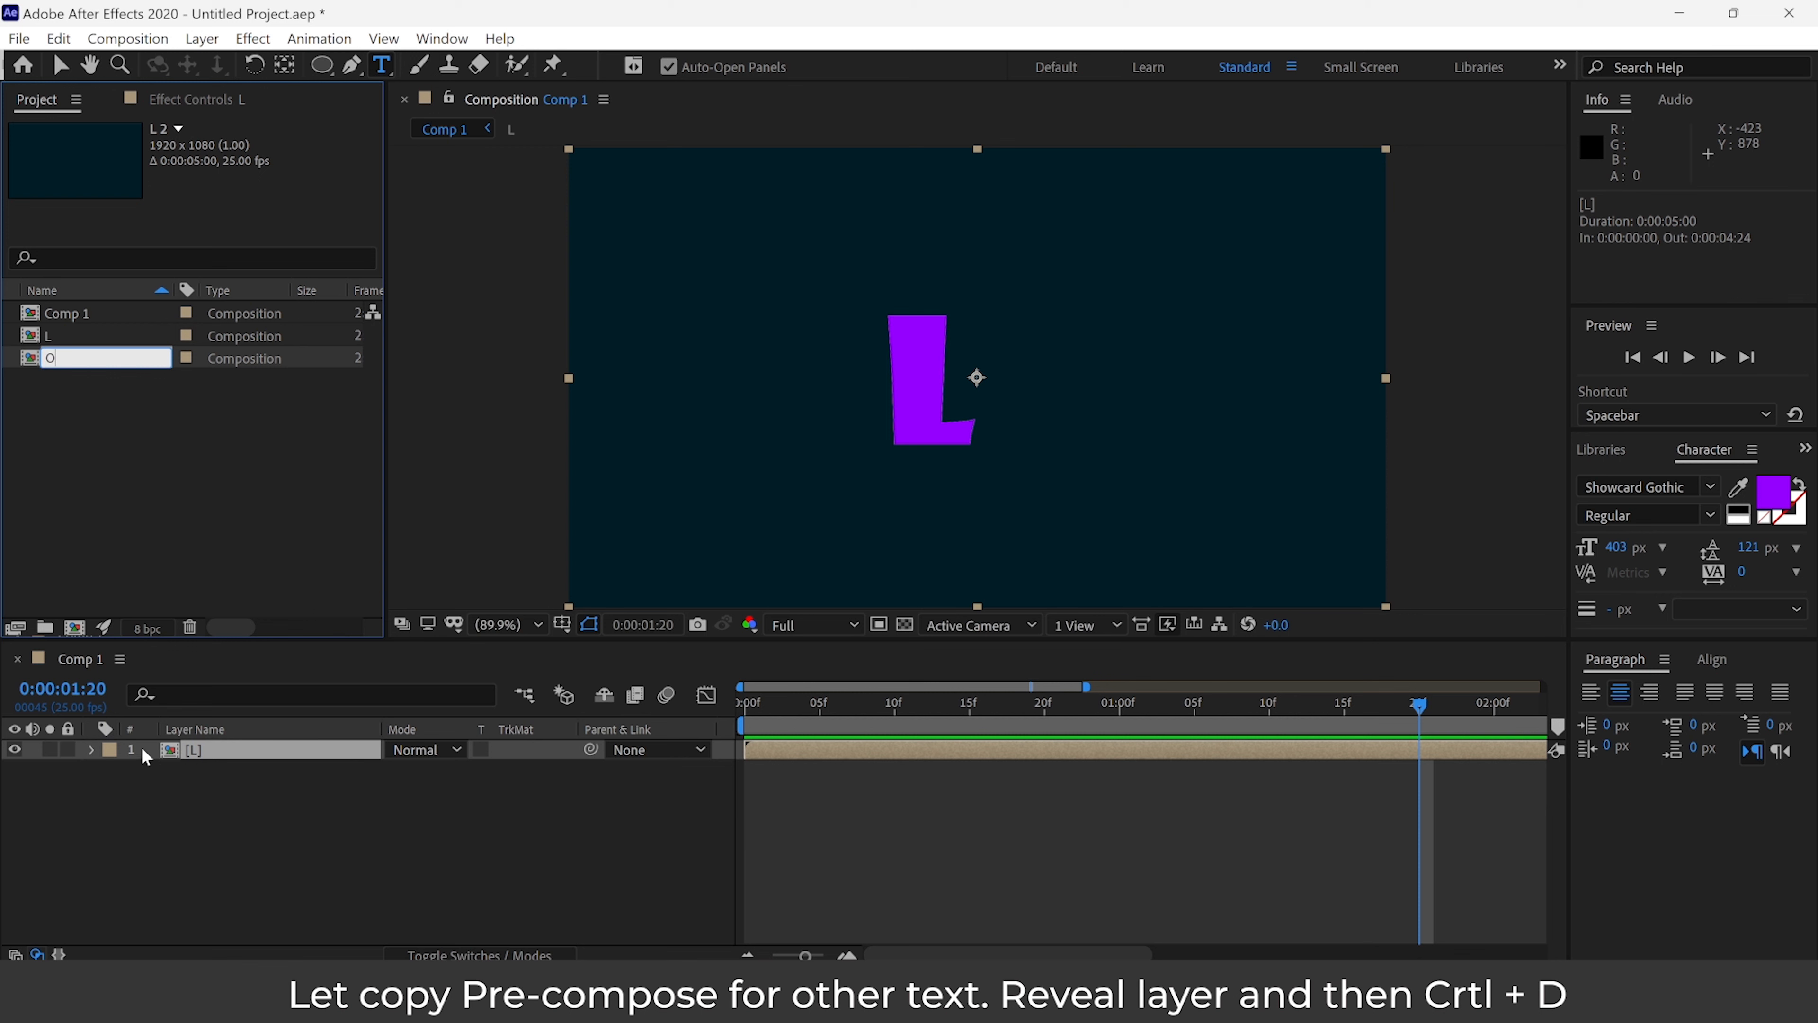
click(150, 439)
click(61, 66)
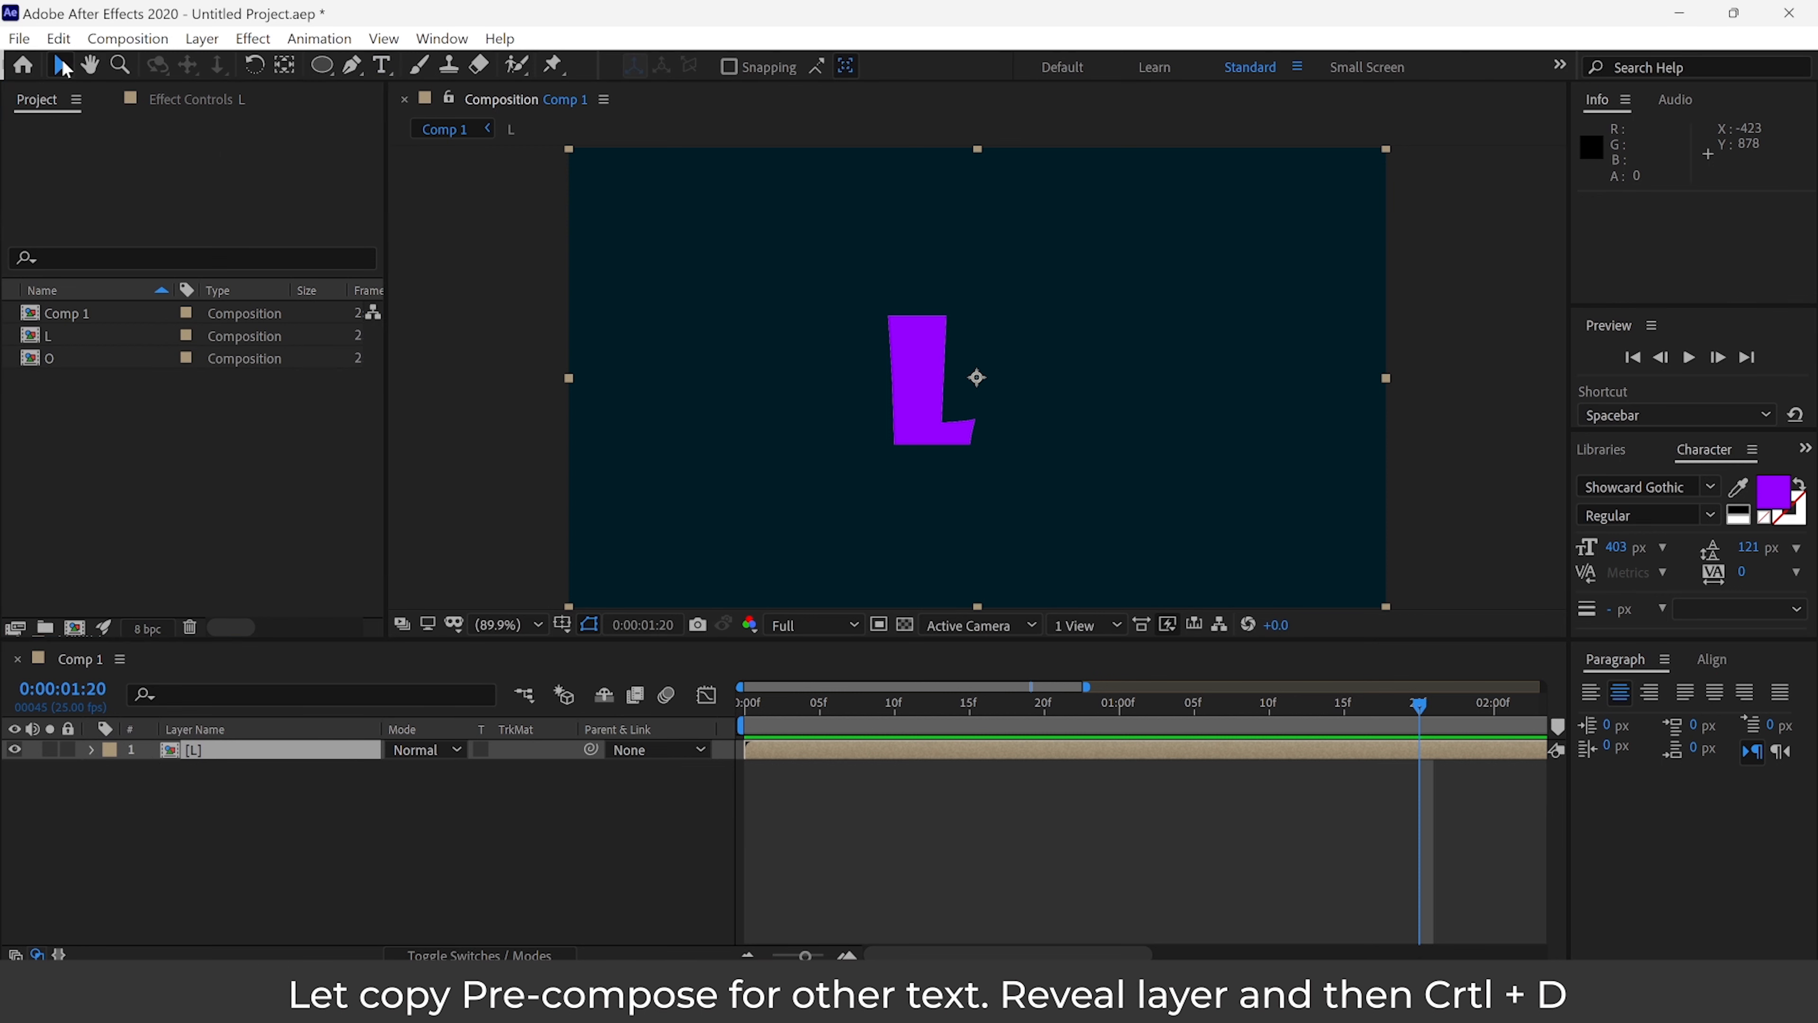
- Add the O composition above L in Comp 1, shift it about 257 px to the right, and preview from the start
click(71, 362)
drag(74, 361, 154, 753)
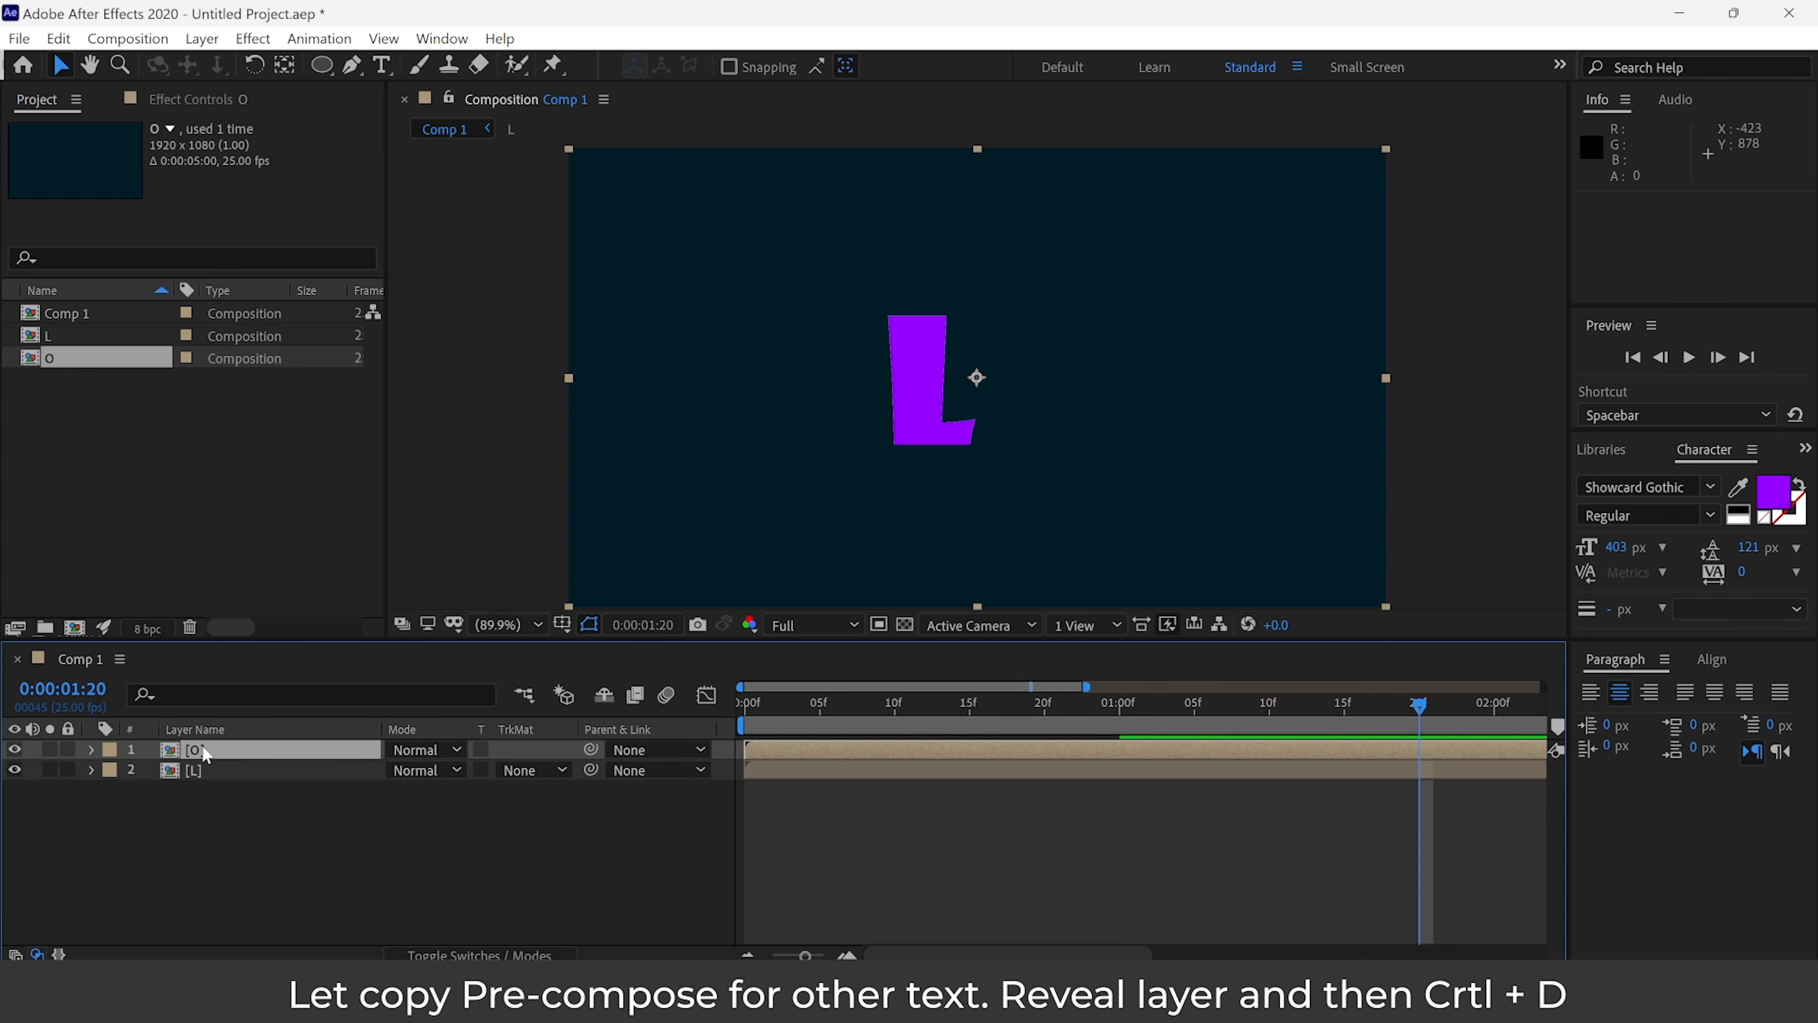
drag(916, 416, 1028, 416)
click(748, 703)
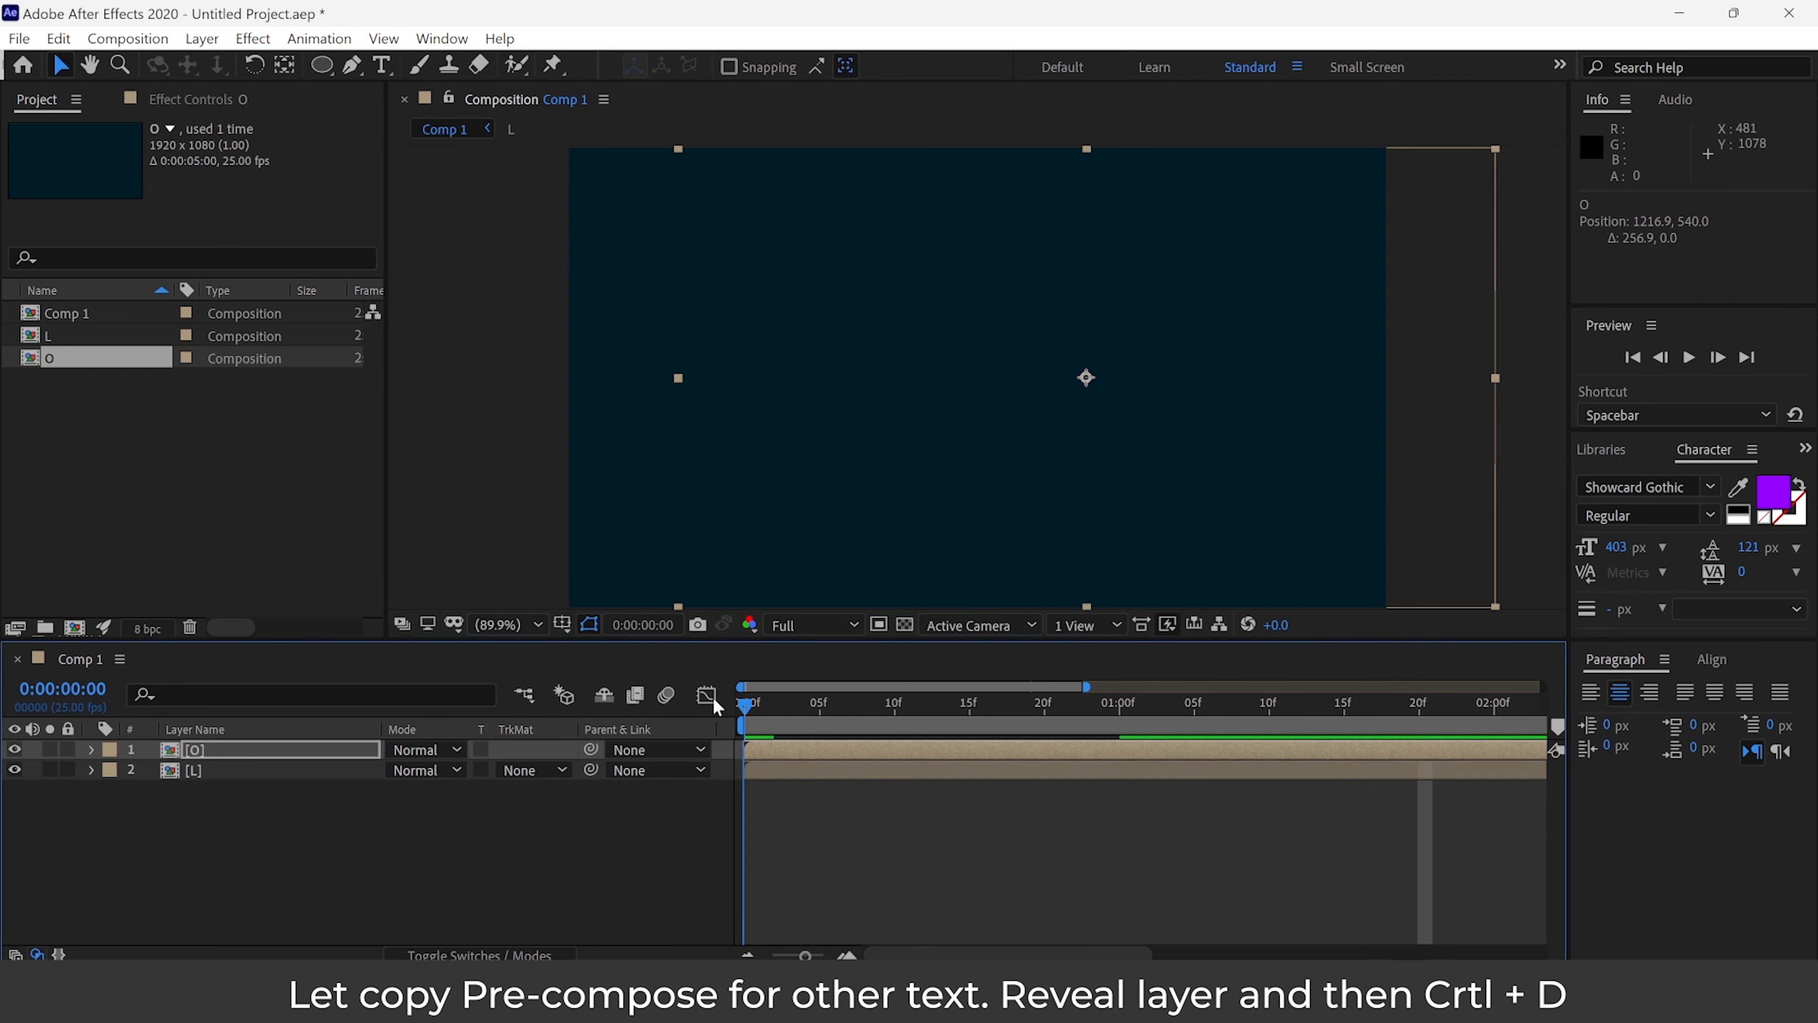
- Move the O and L layers together about 330 px to the left in the frame
click(797, 759)
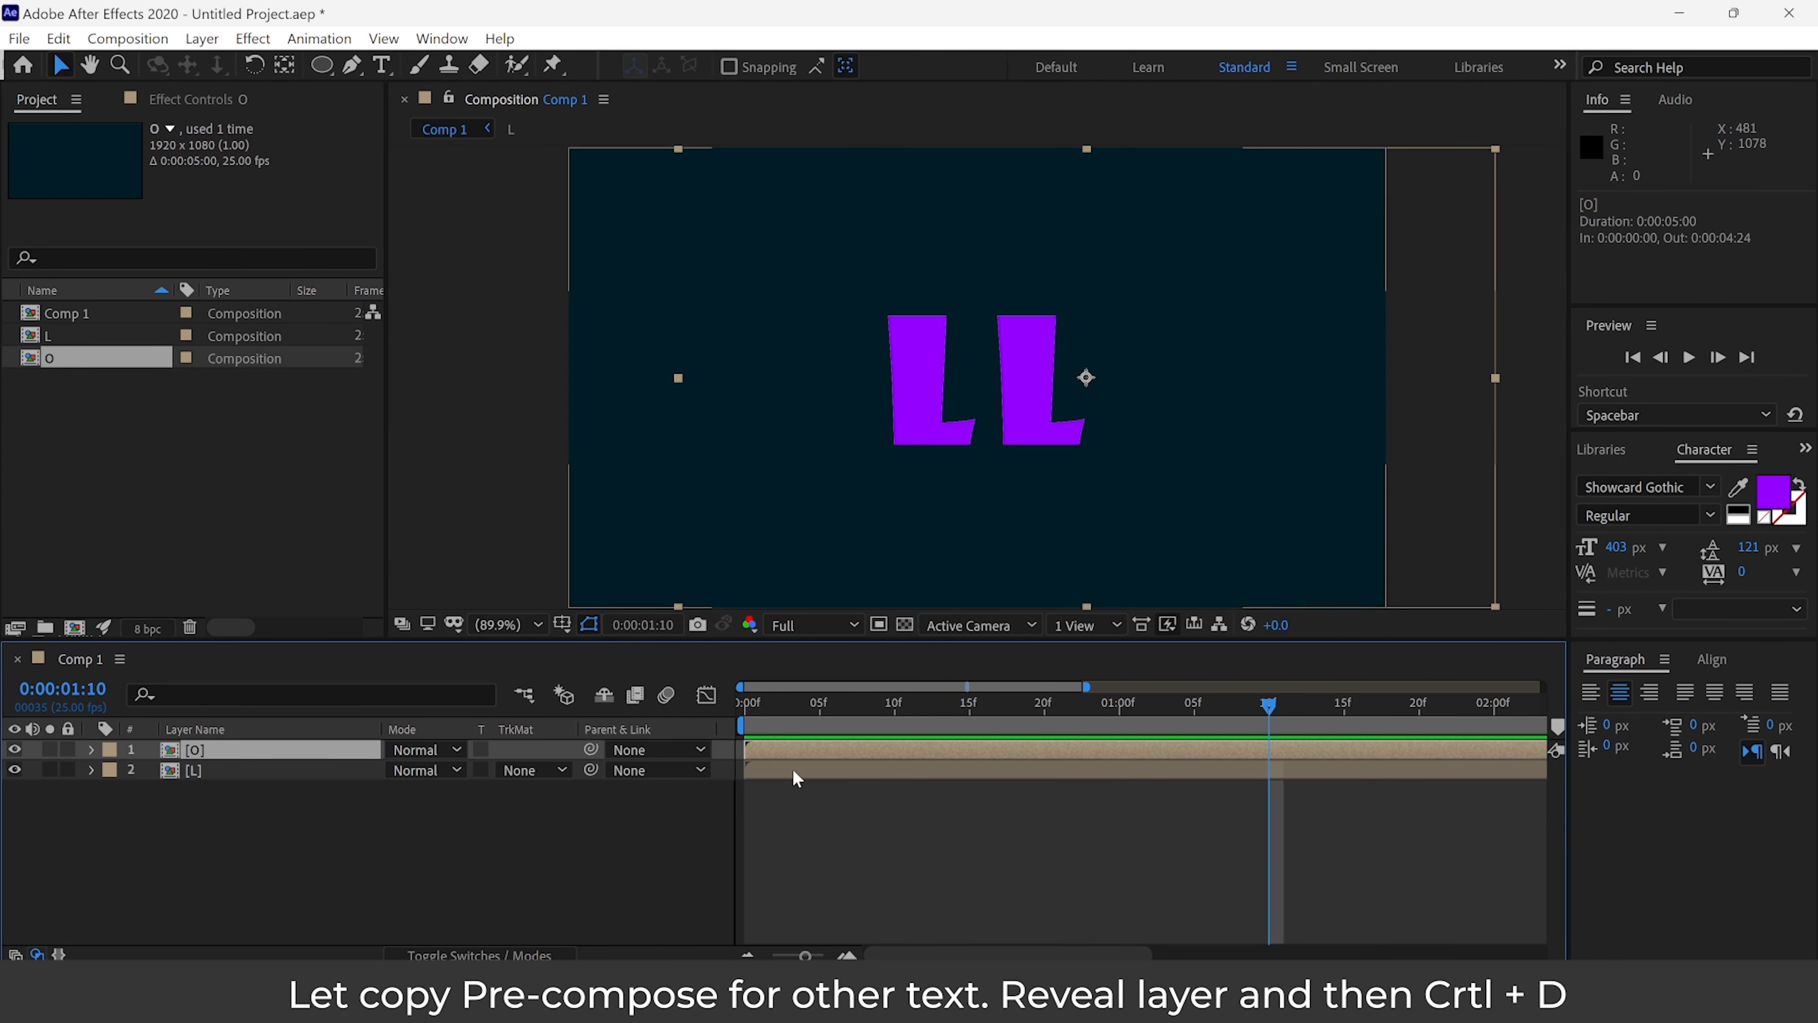
shift+click(795, 771)
drag(906, 402, 772, 397)
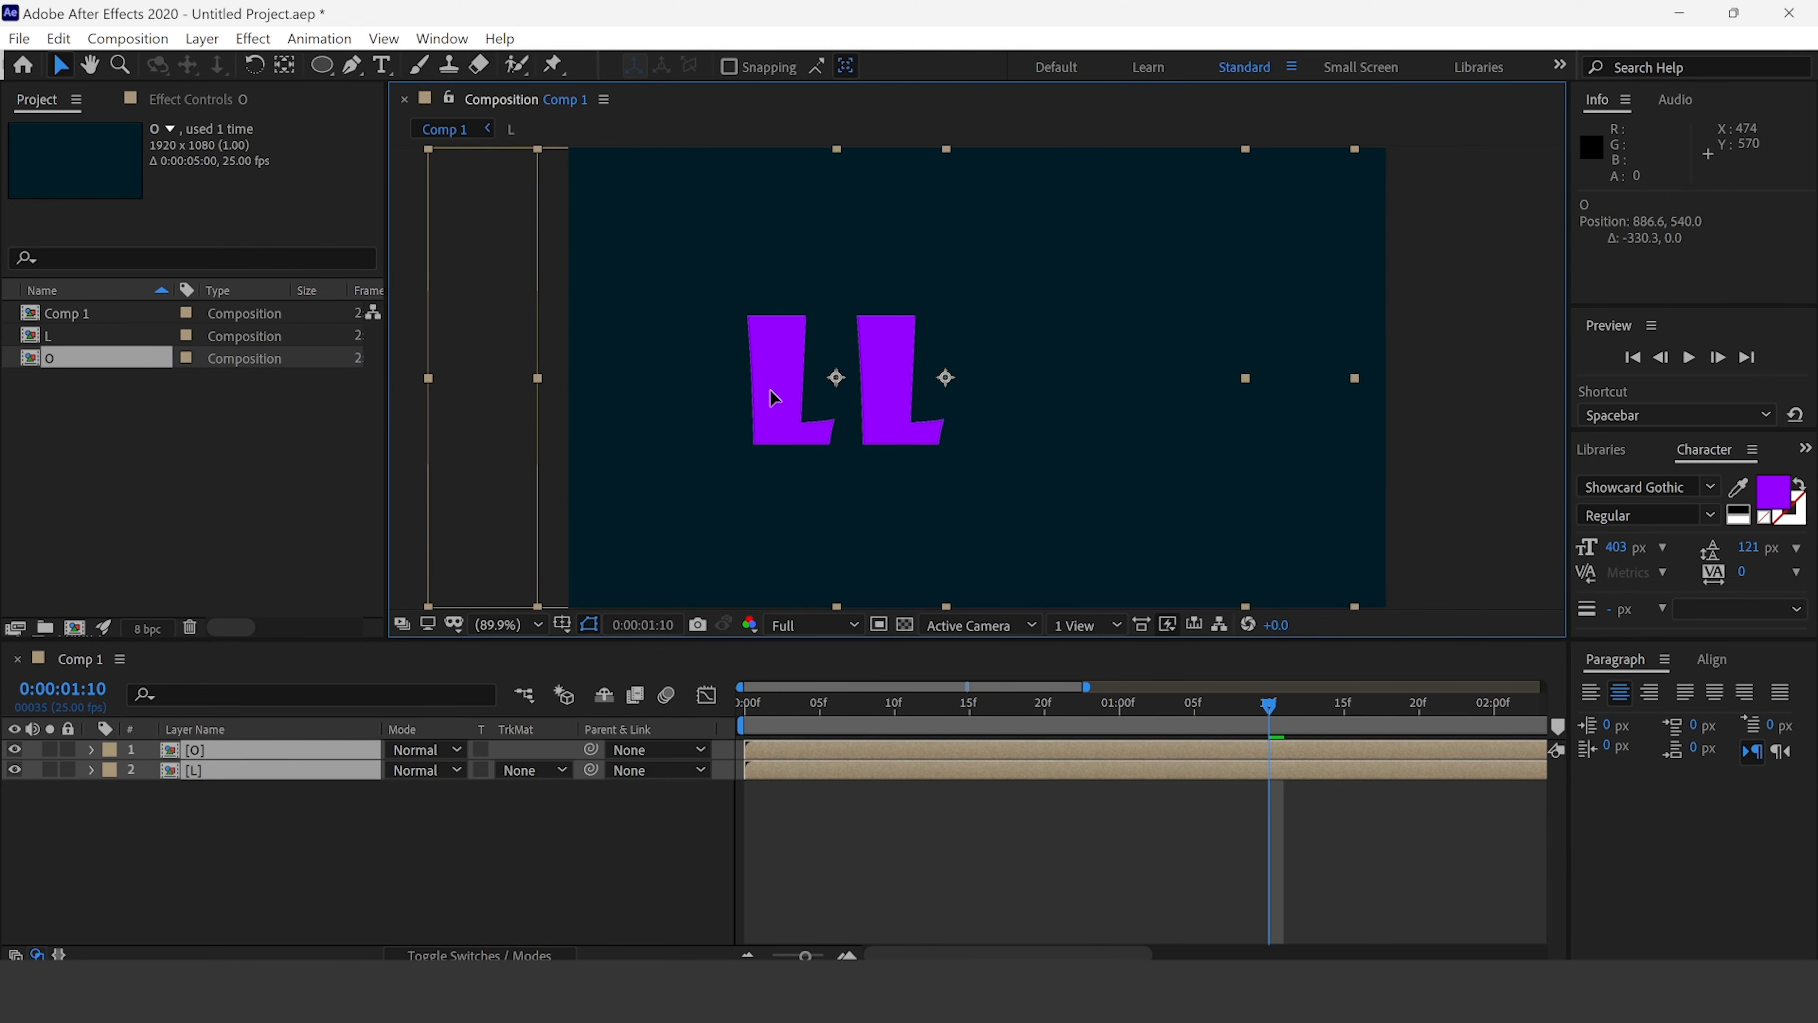
click(834, 802)
- Delay the O layer to start at 0:00:00:05 and preview the staggered reveal from the beginning
click(770, 757)
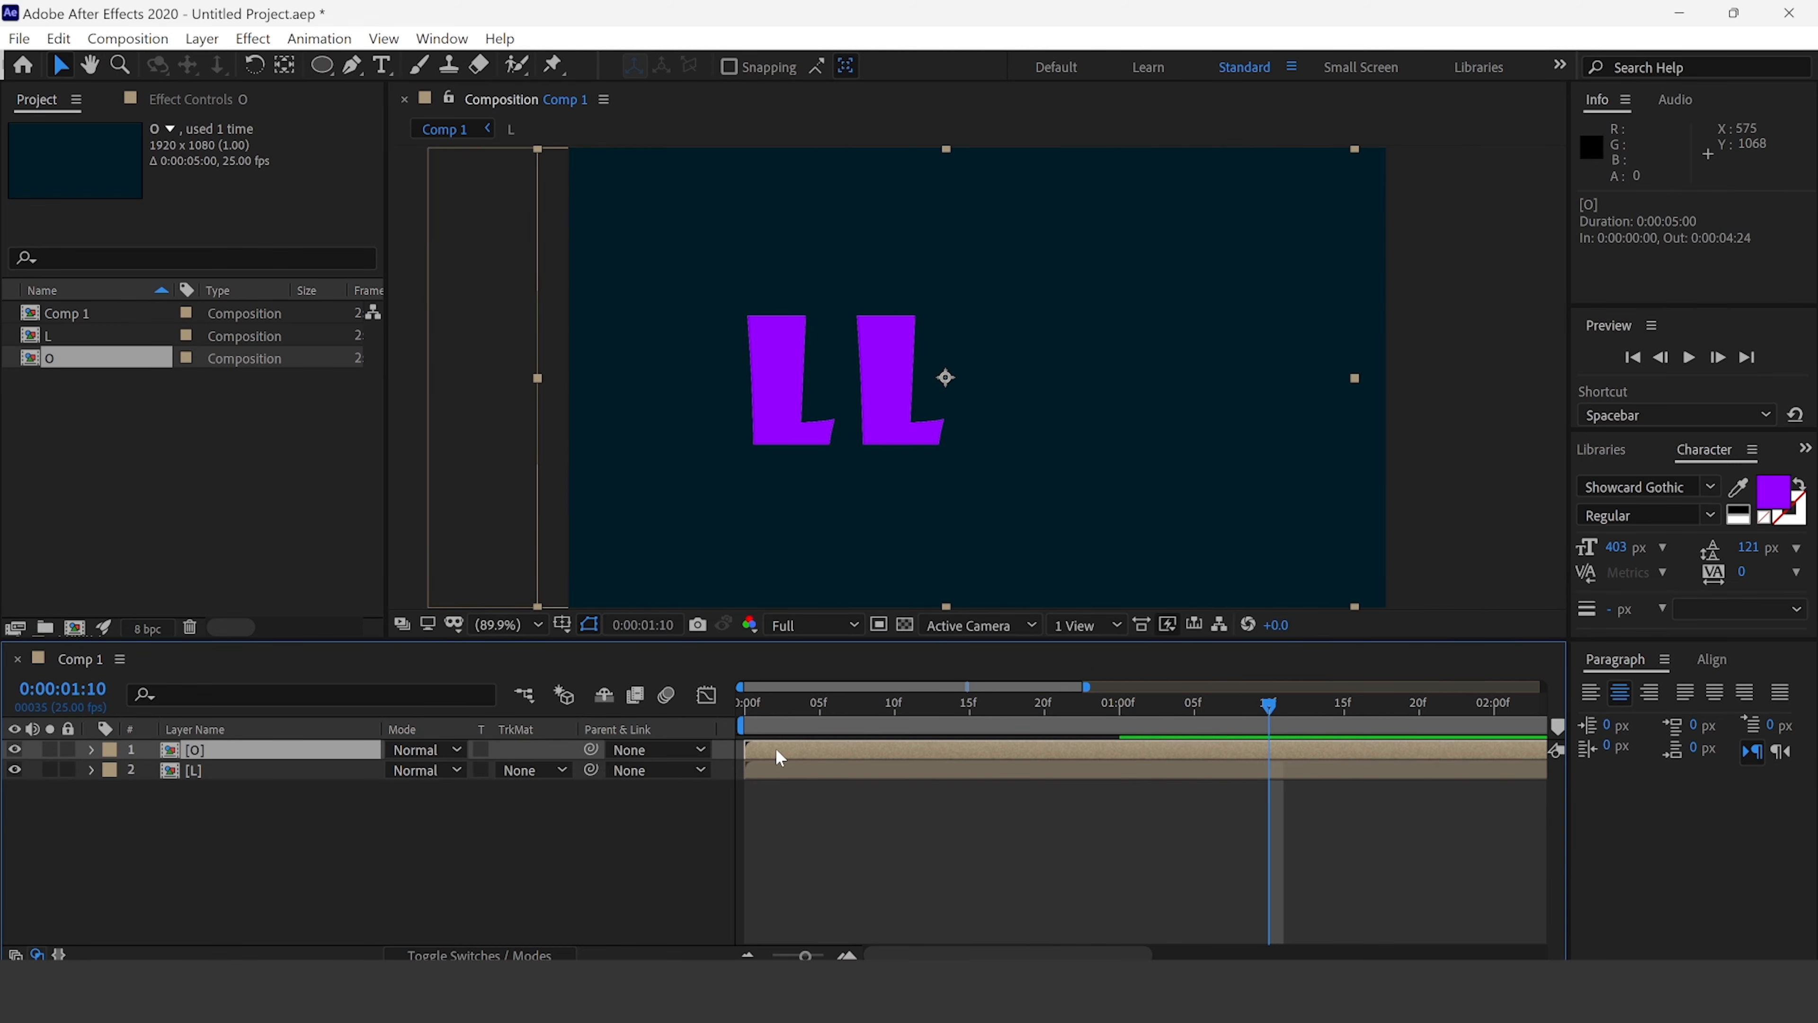
drag(780, 757, 854, 753)
click(822, 707)
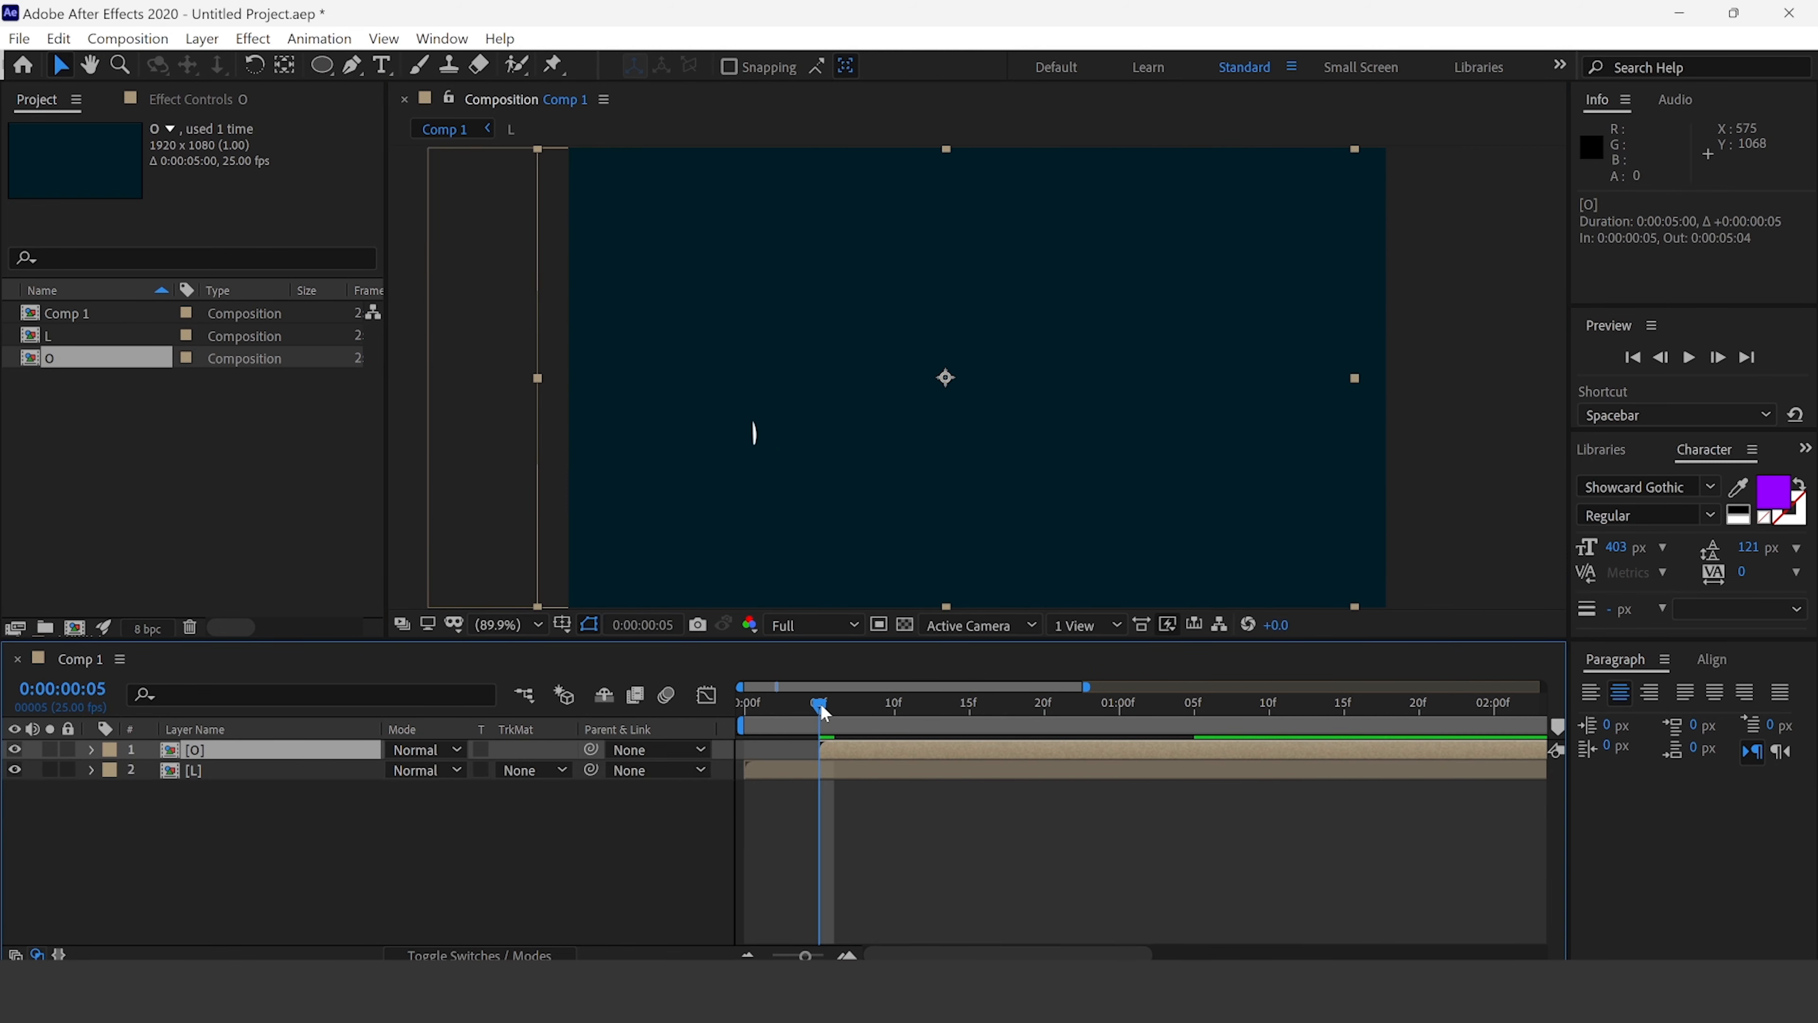
drag(923, 711, 666, 680)
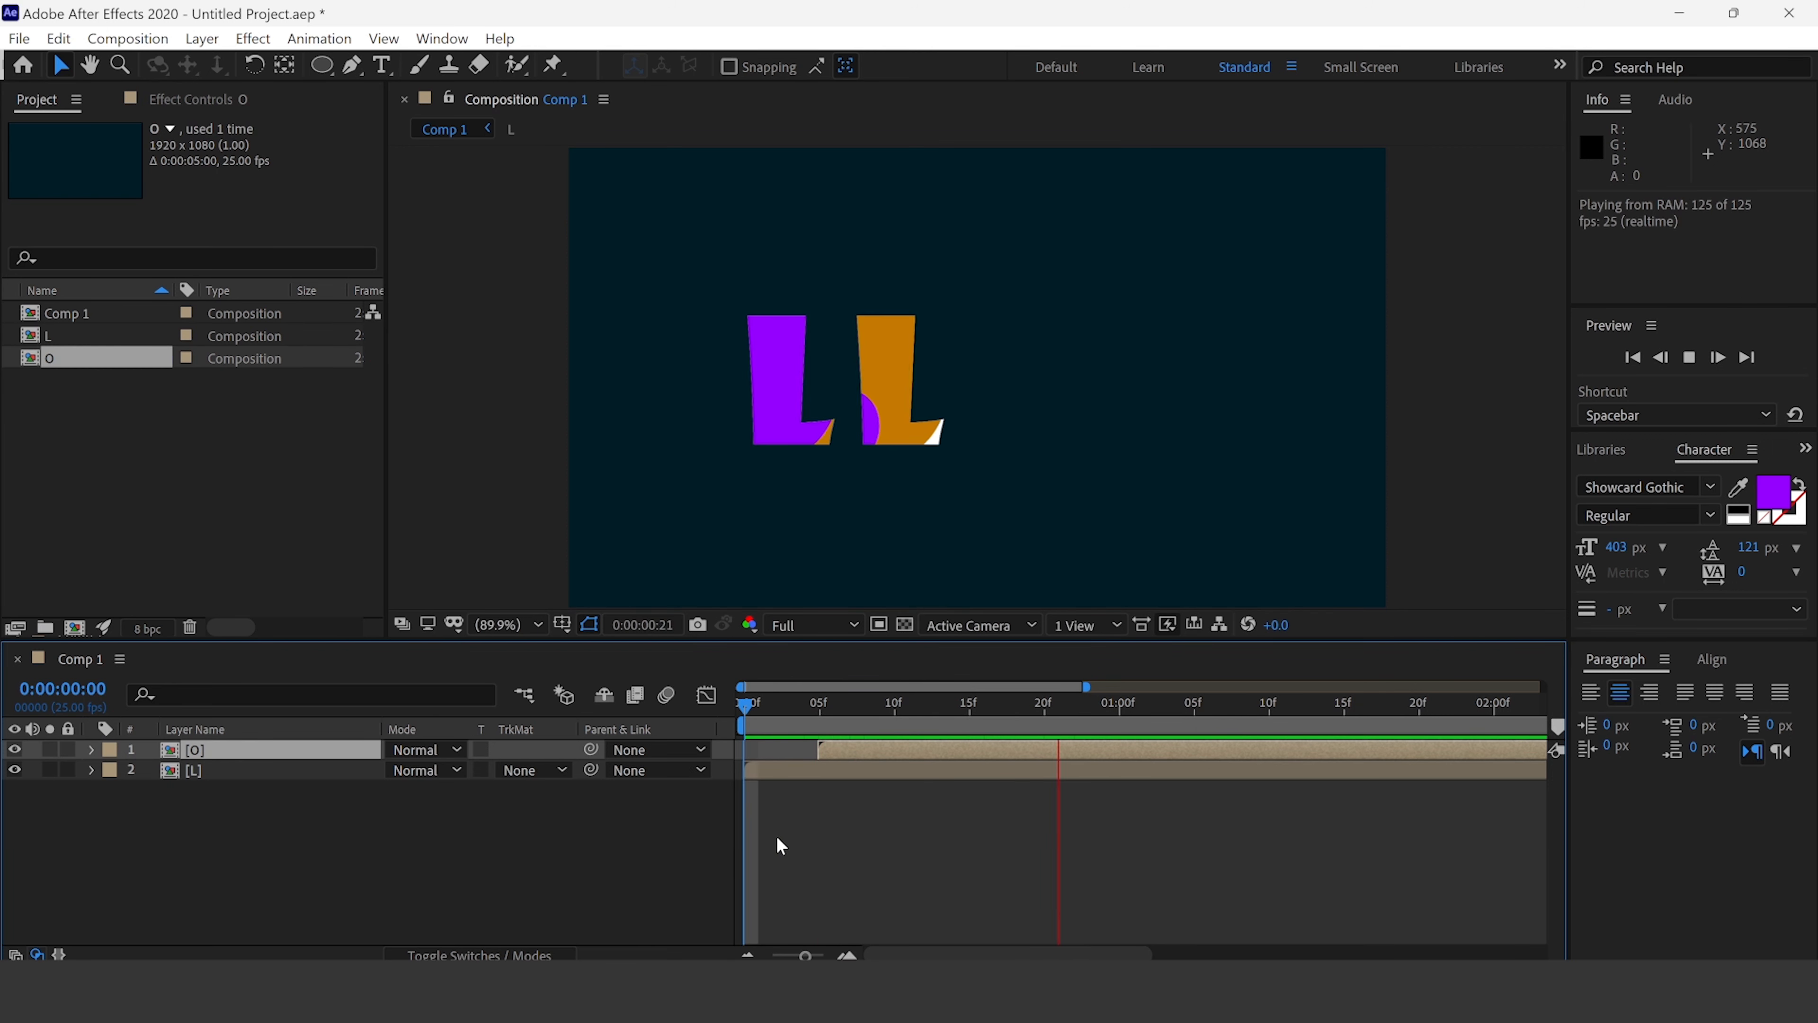
key(space)
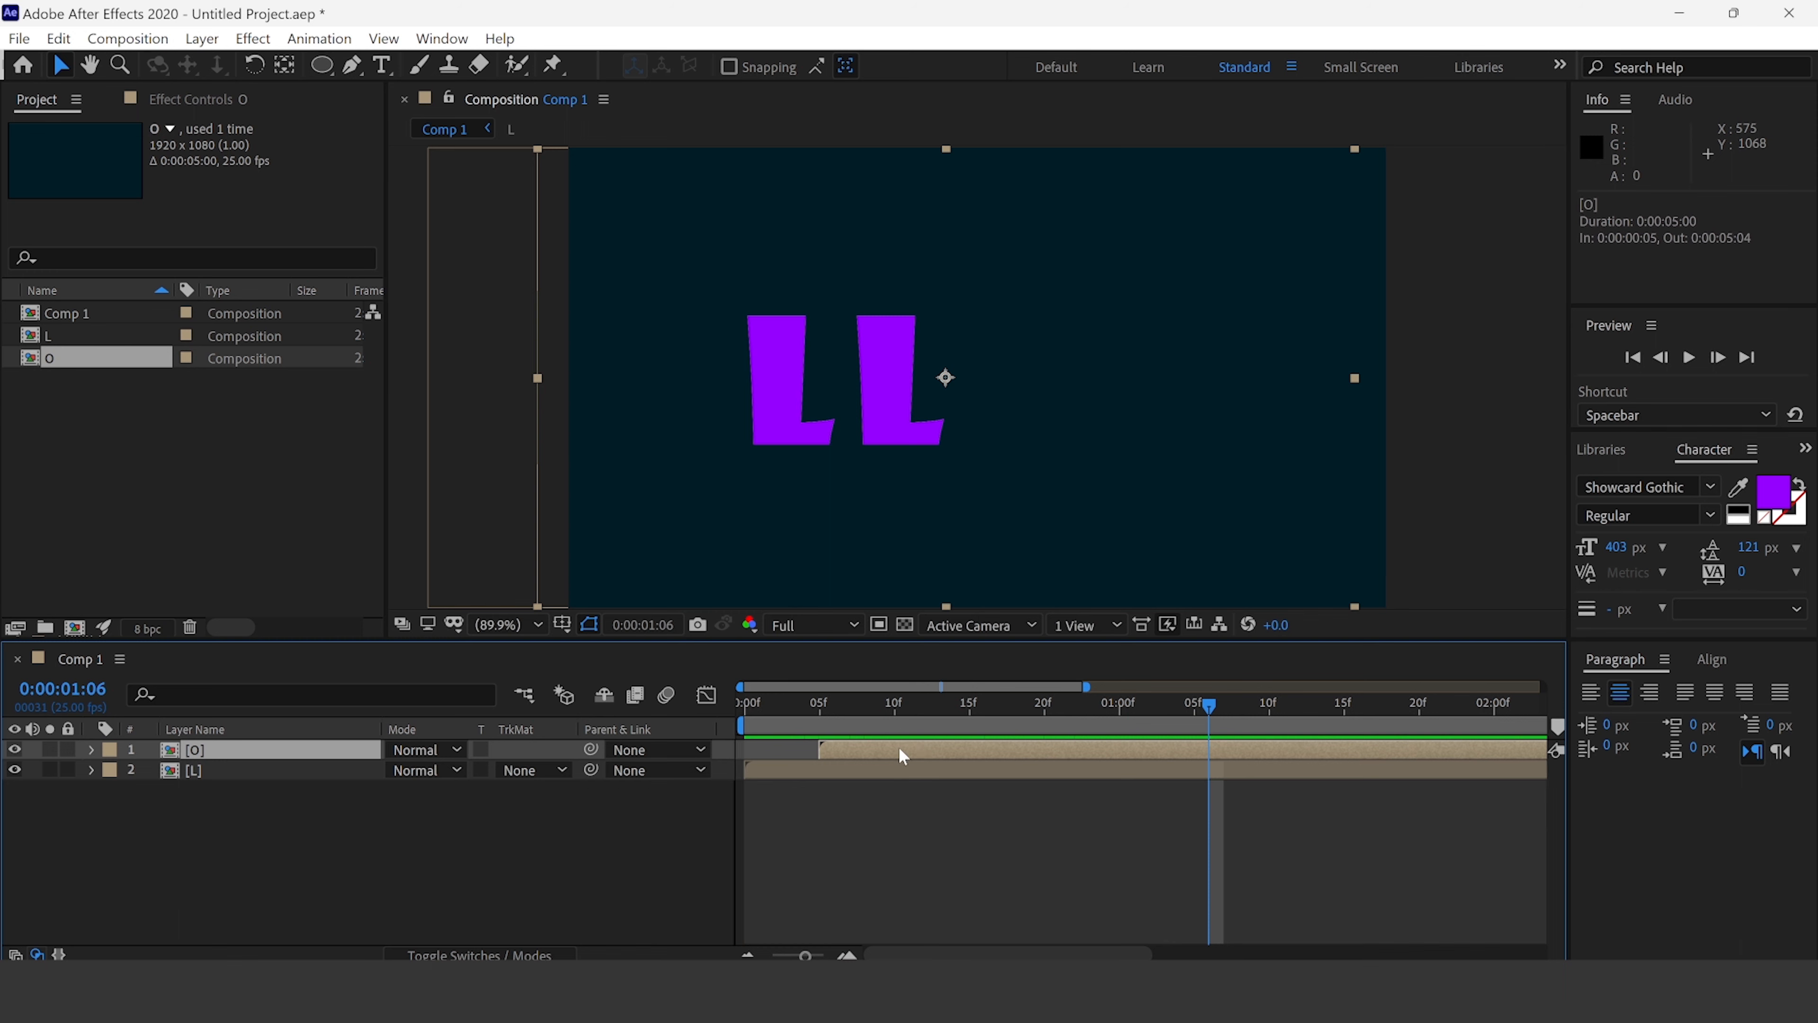
- Open the O composition, change the text of its L 3 layer to O, and return to Comp 1
double_click(898, 747)
click(215, 771)
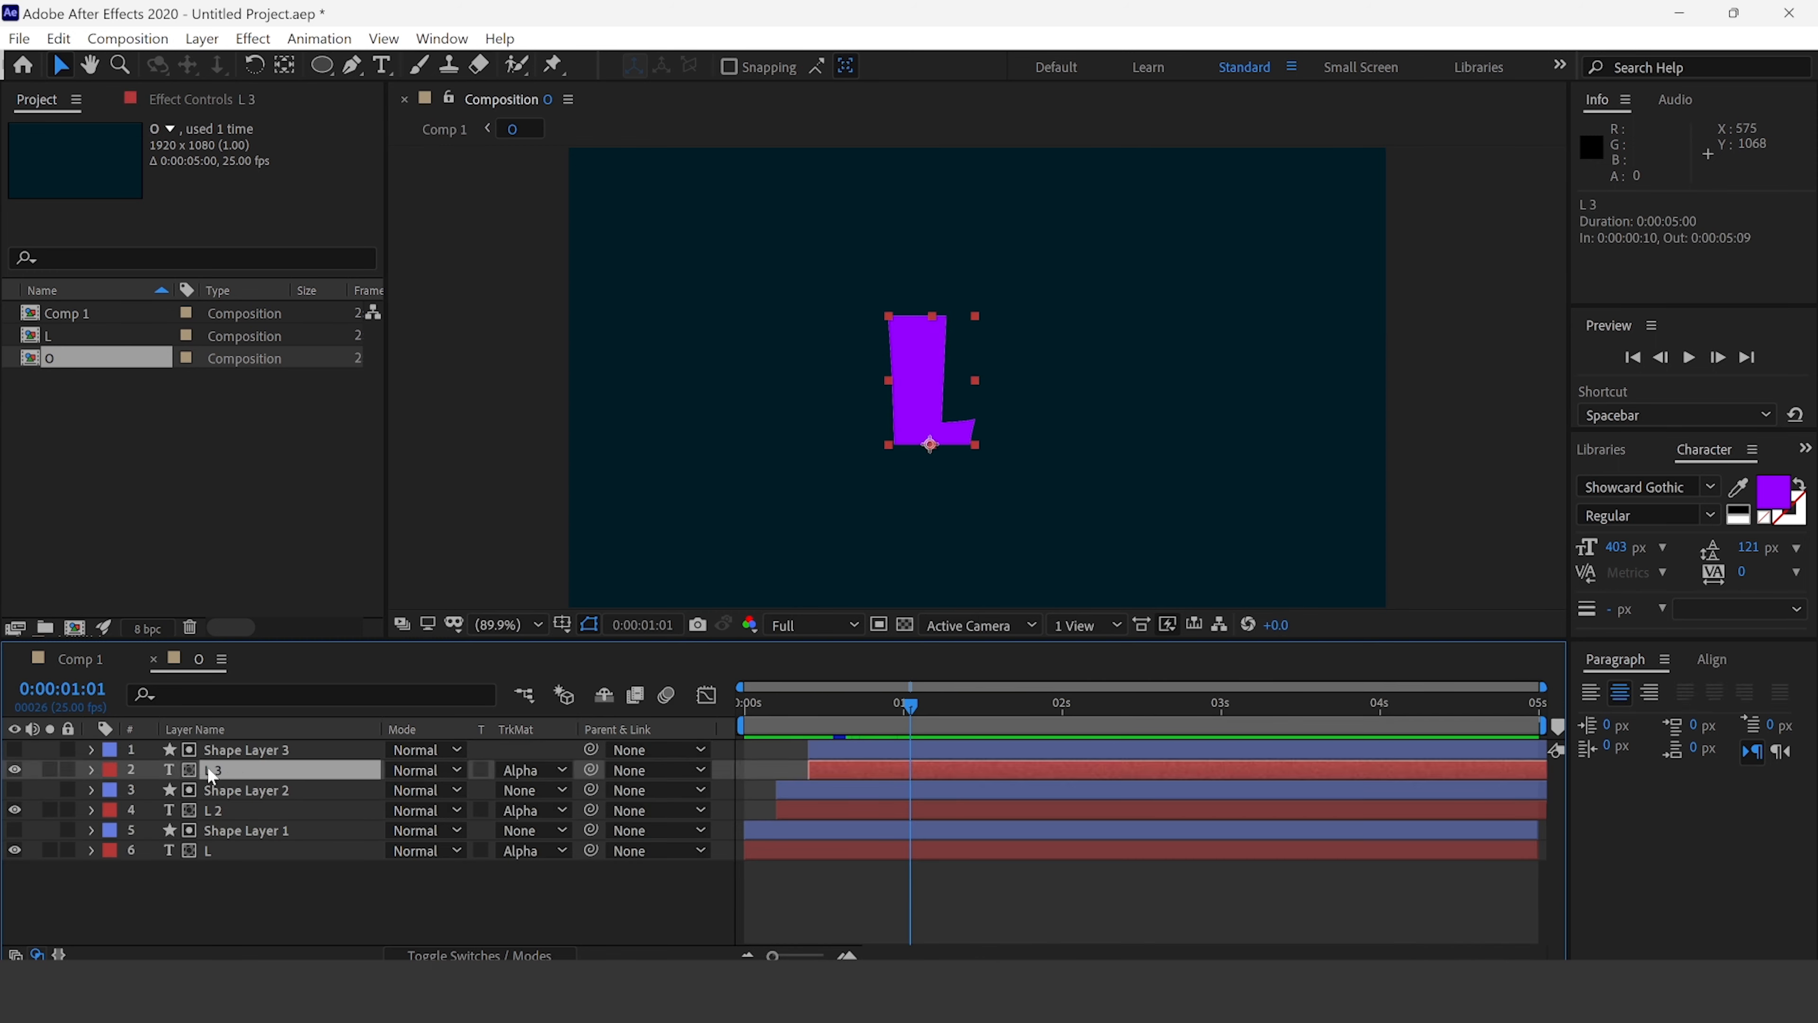
double_click(218, 766)
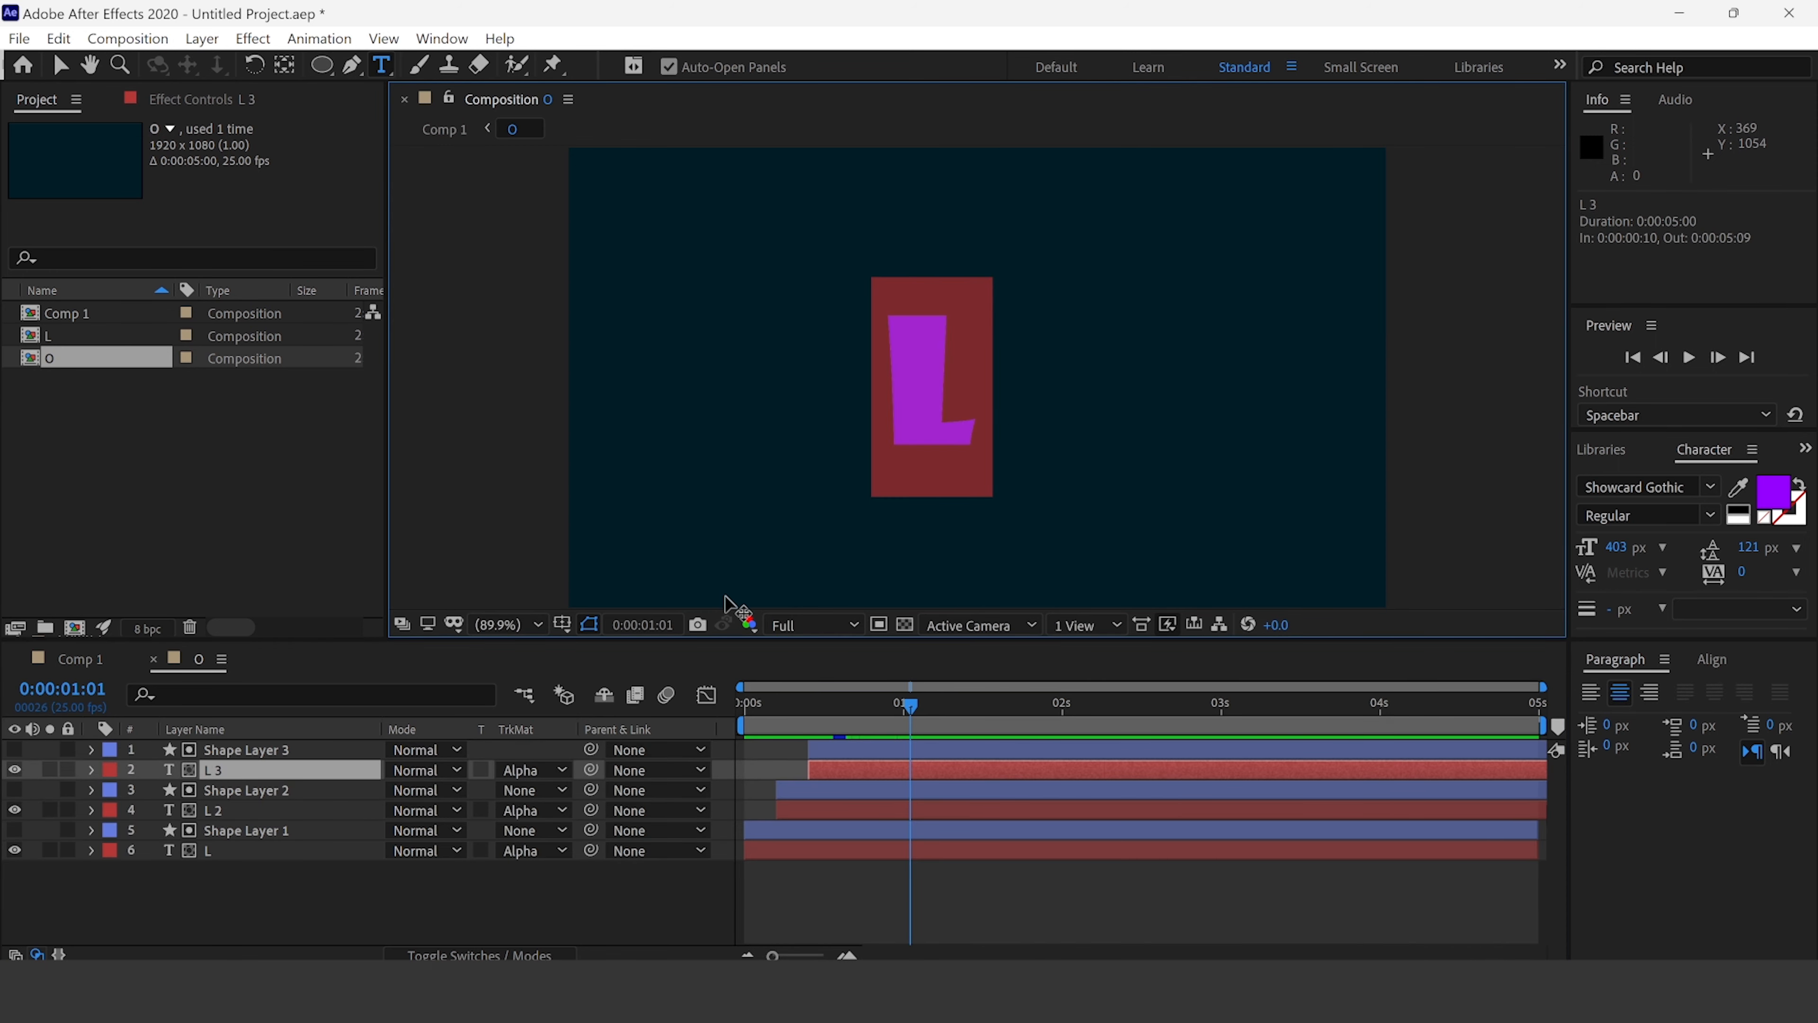
text(O)
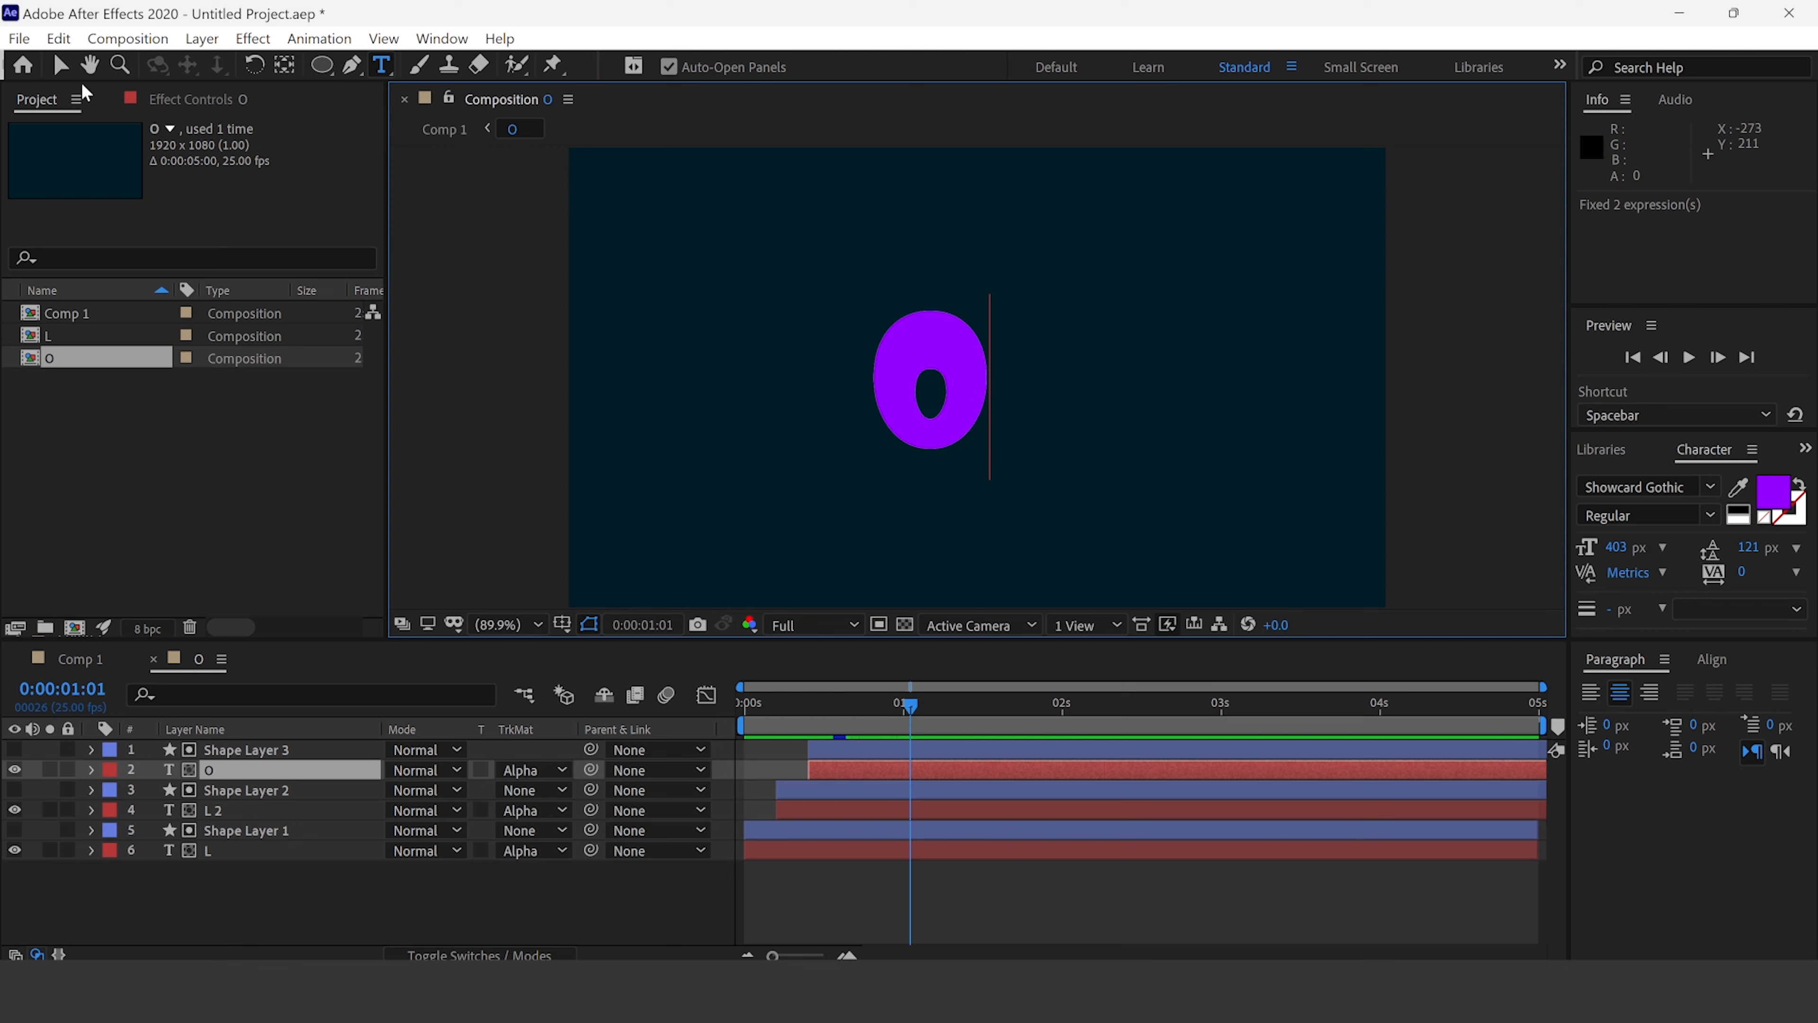
click(61, 65)
click(149, 658)
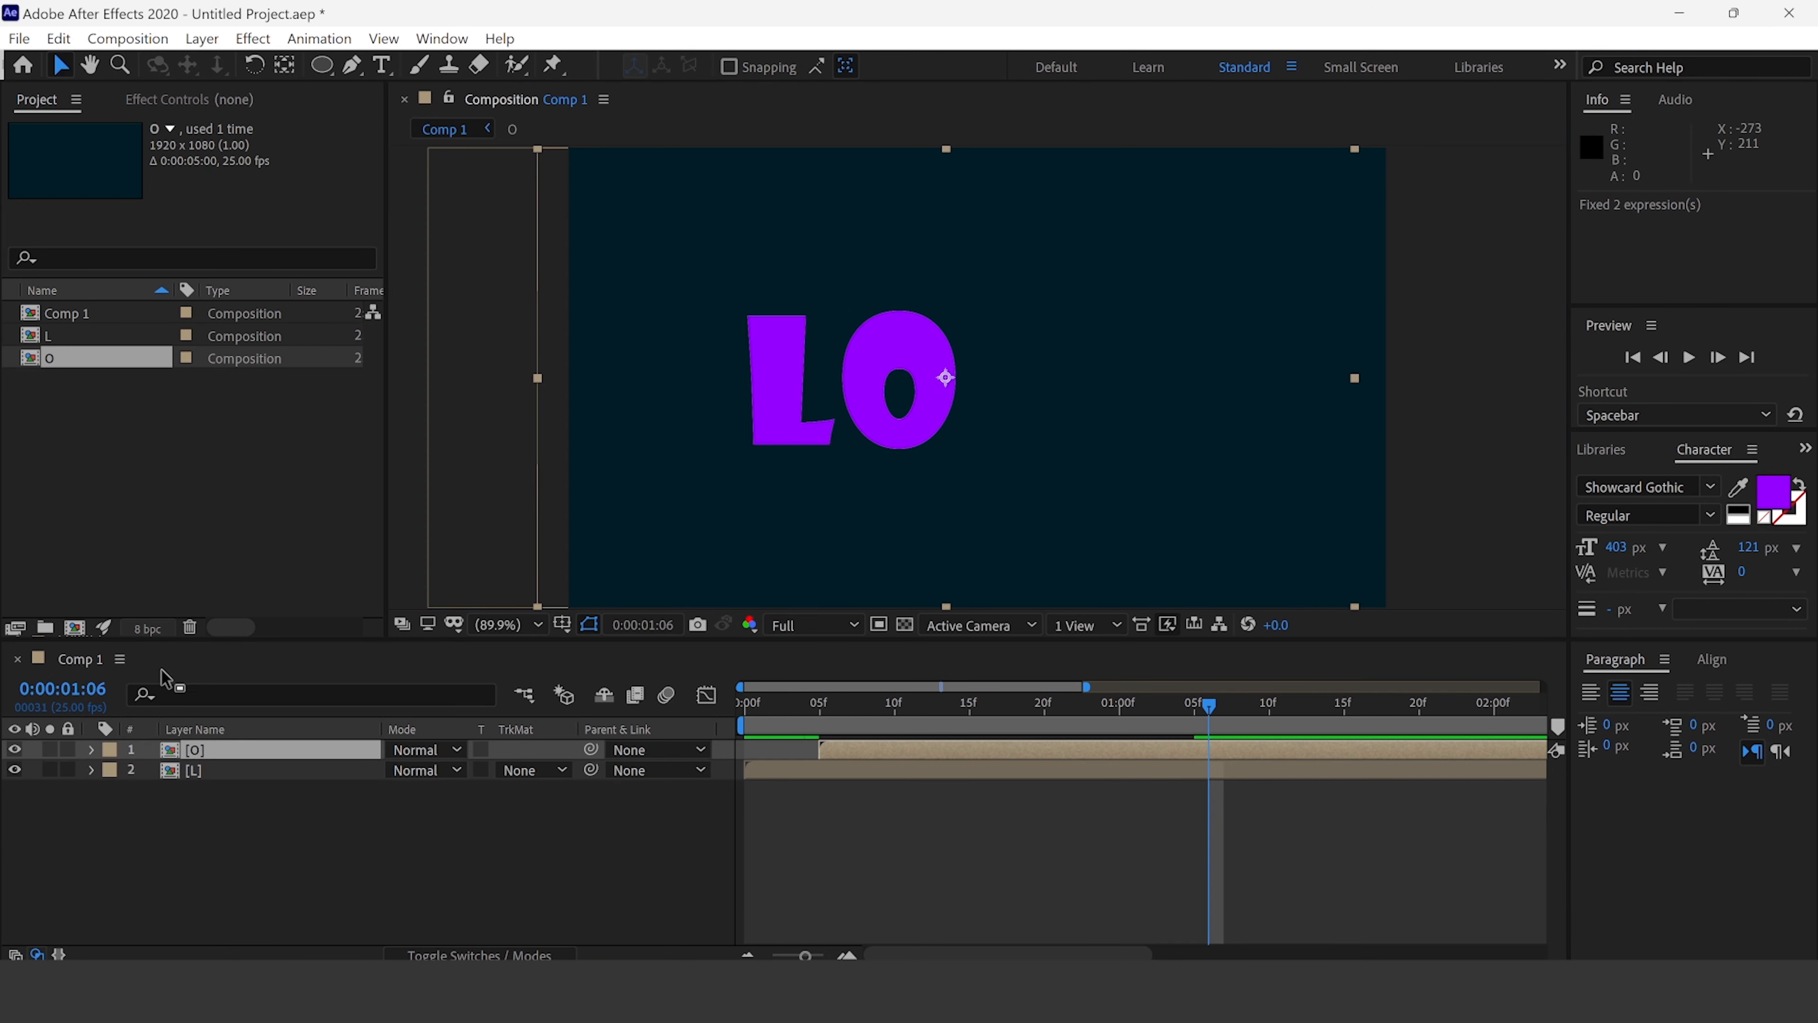
- Preview the LO reveal in Comp 1 from the start
key(space)
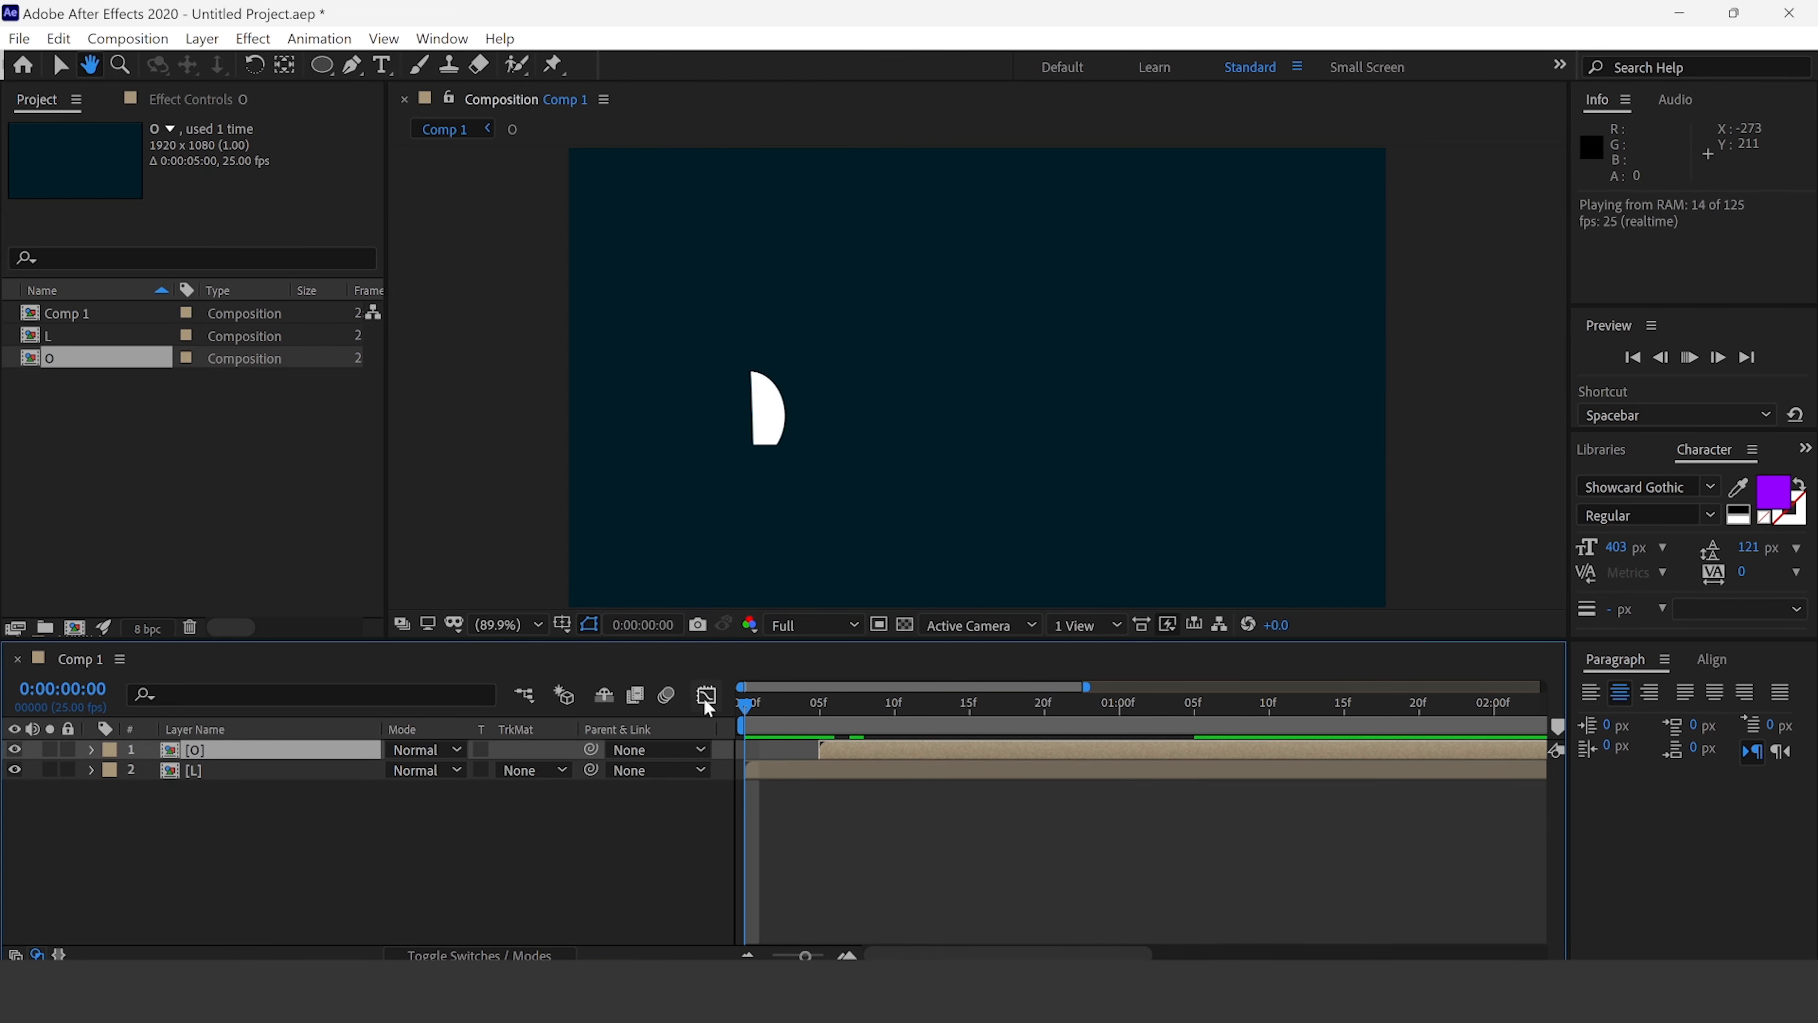
key(space)
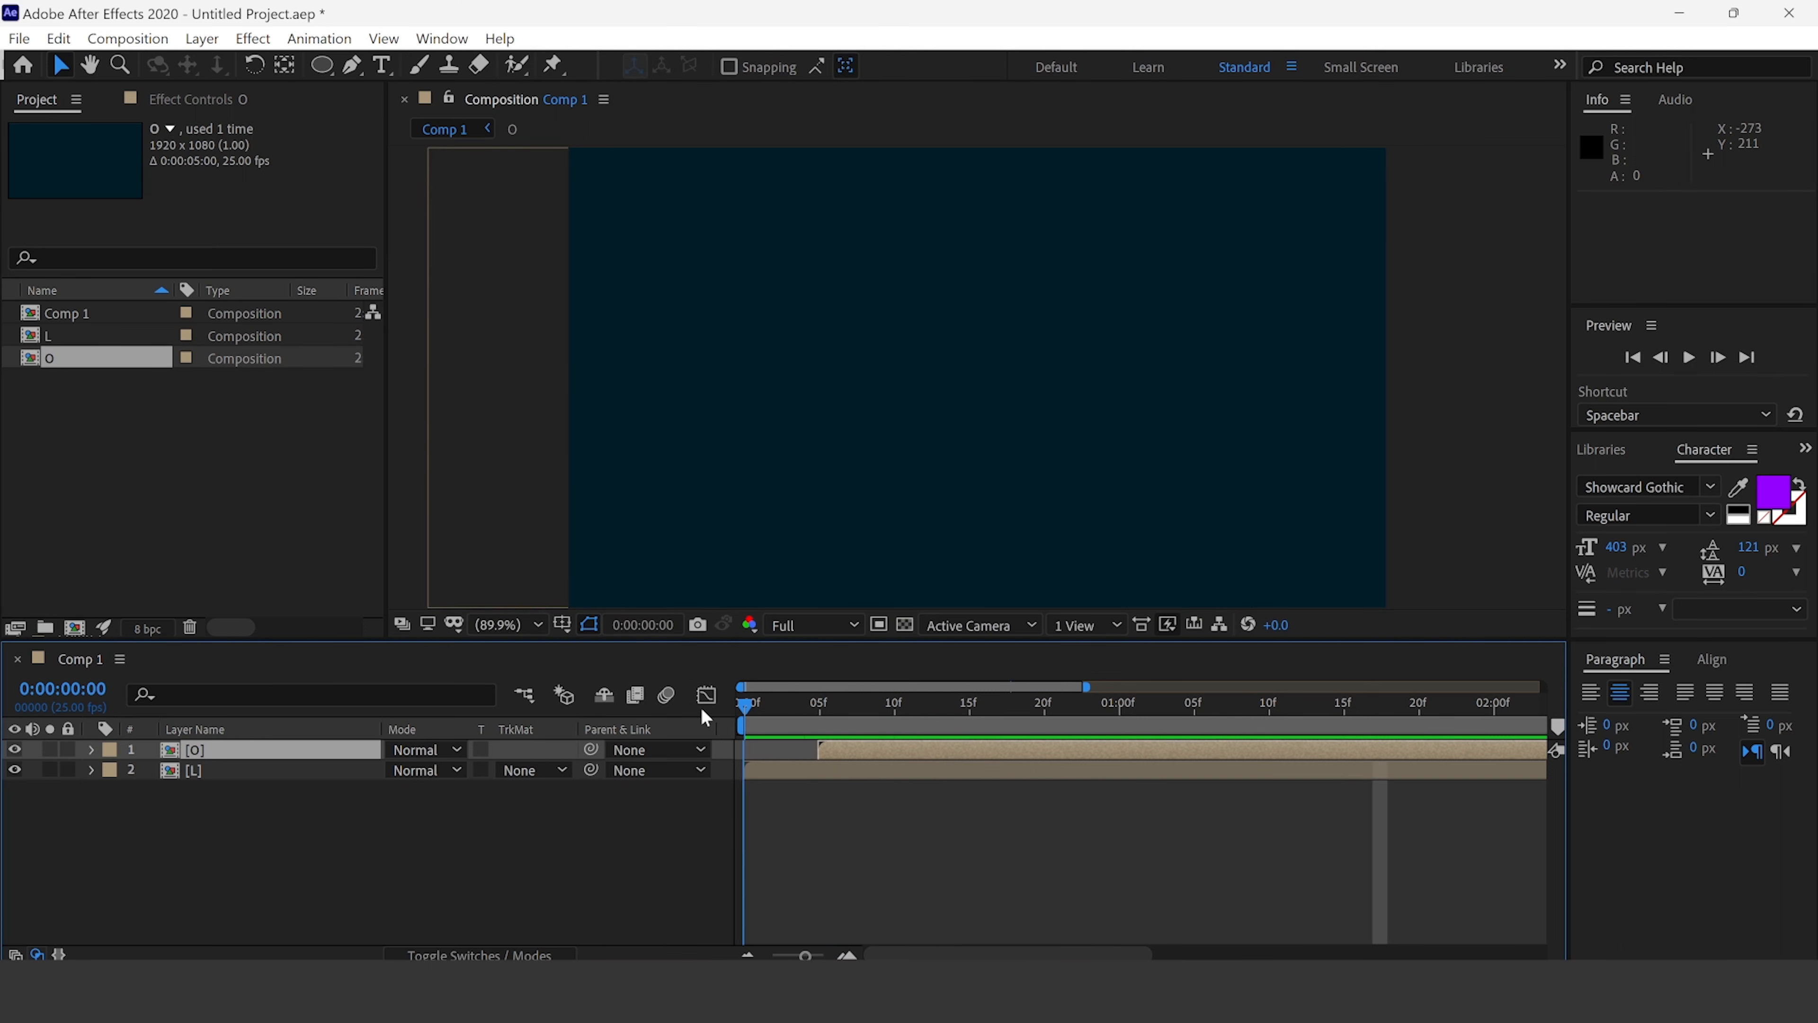
key(space)
key(space)
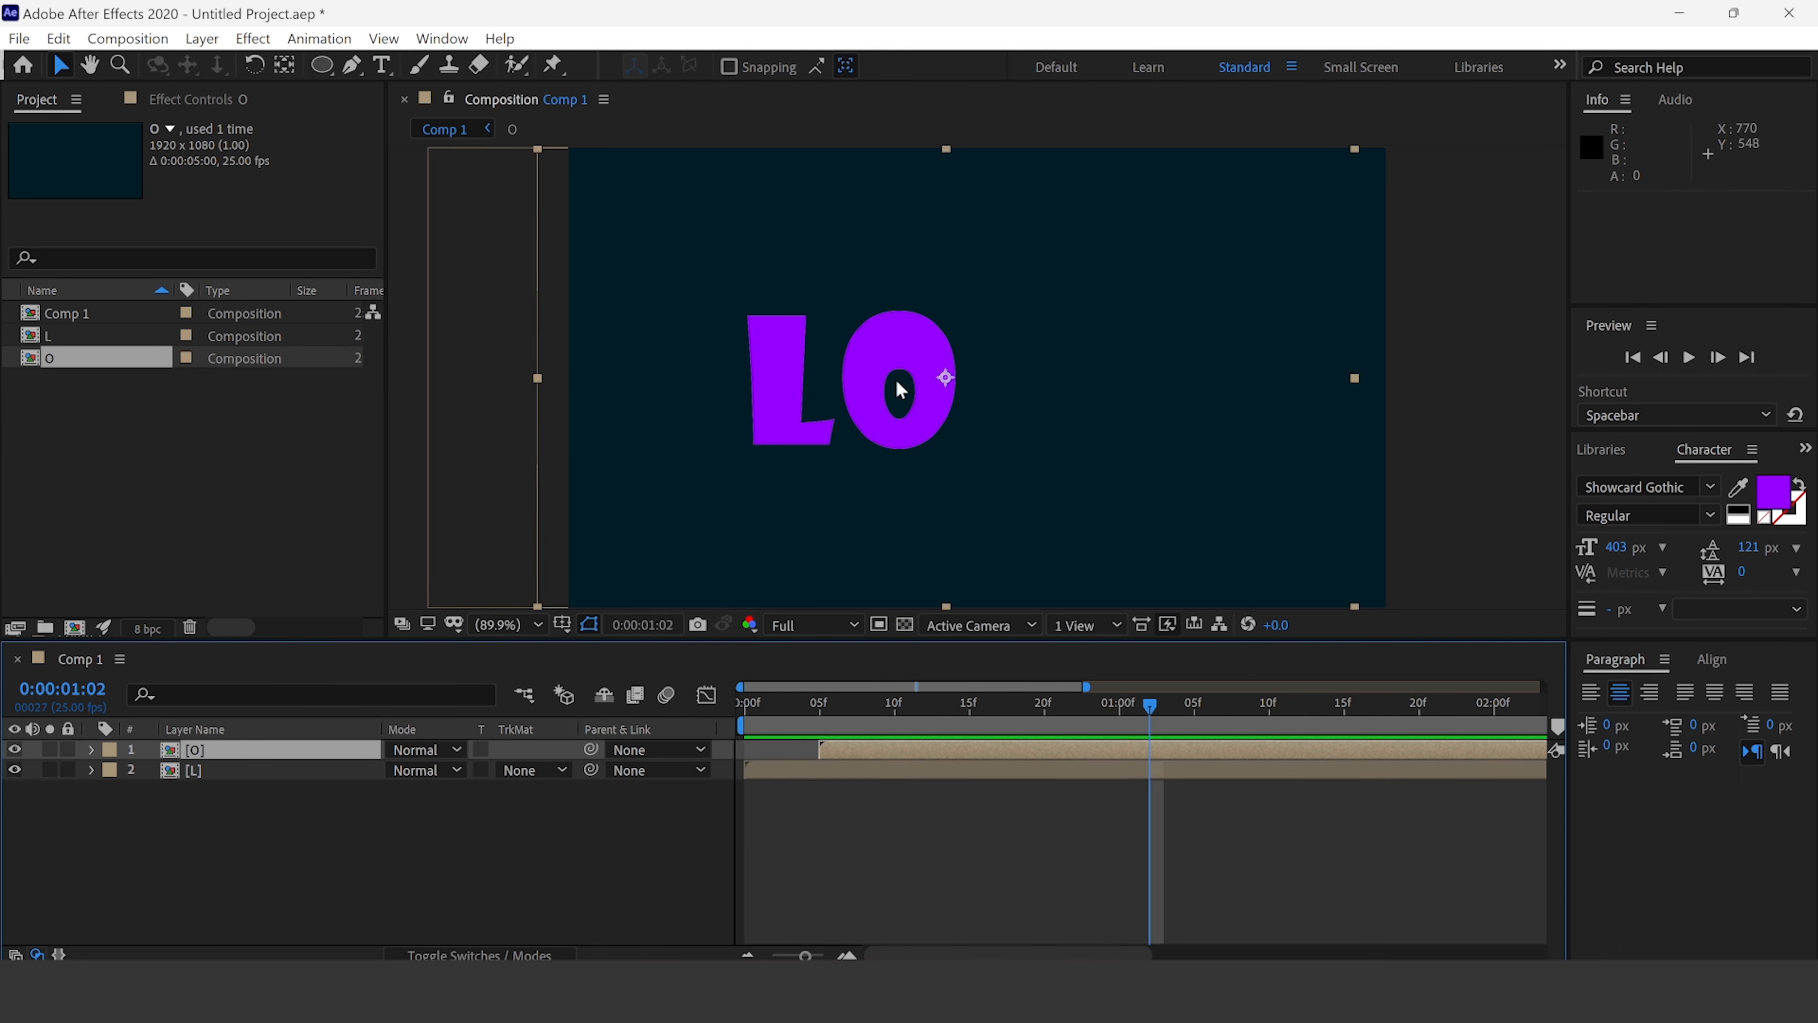
- Open the O composition and set the O text layer's fill colour to blue 006BFF
double_click(859, 752)
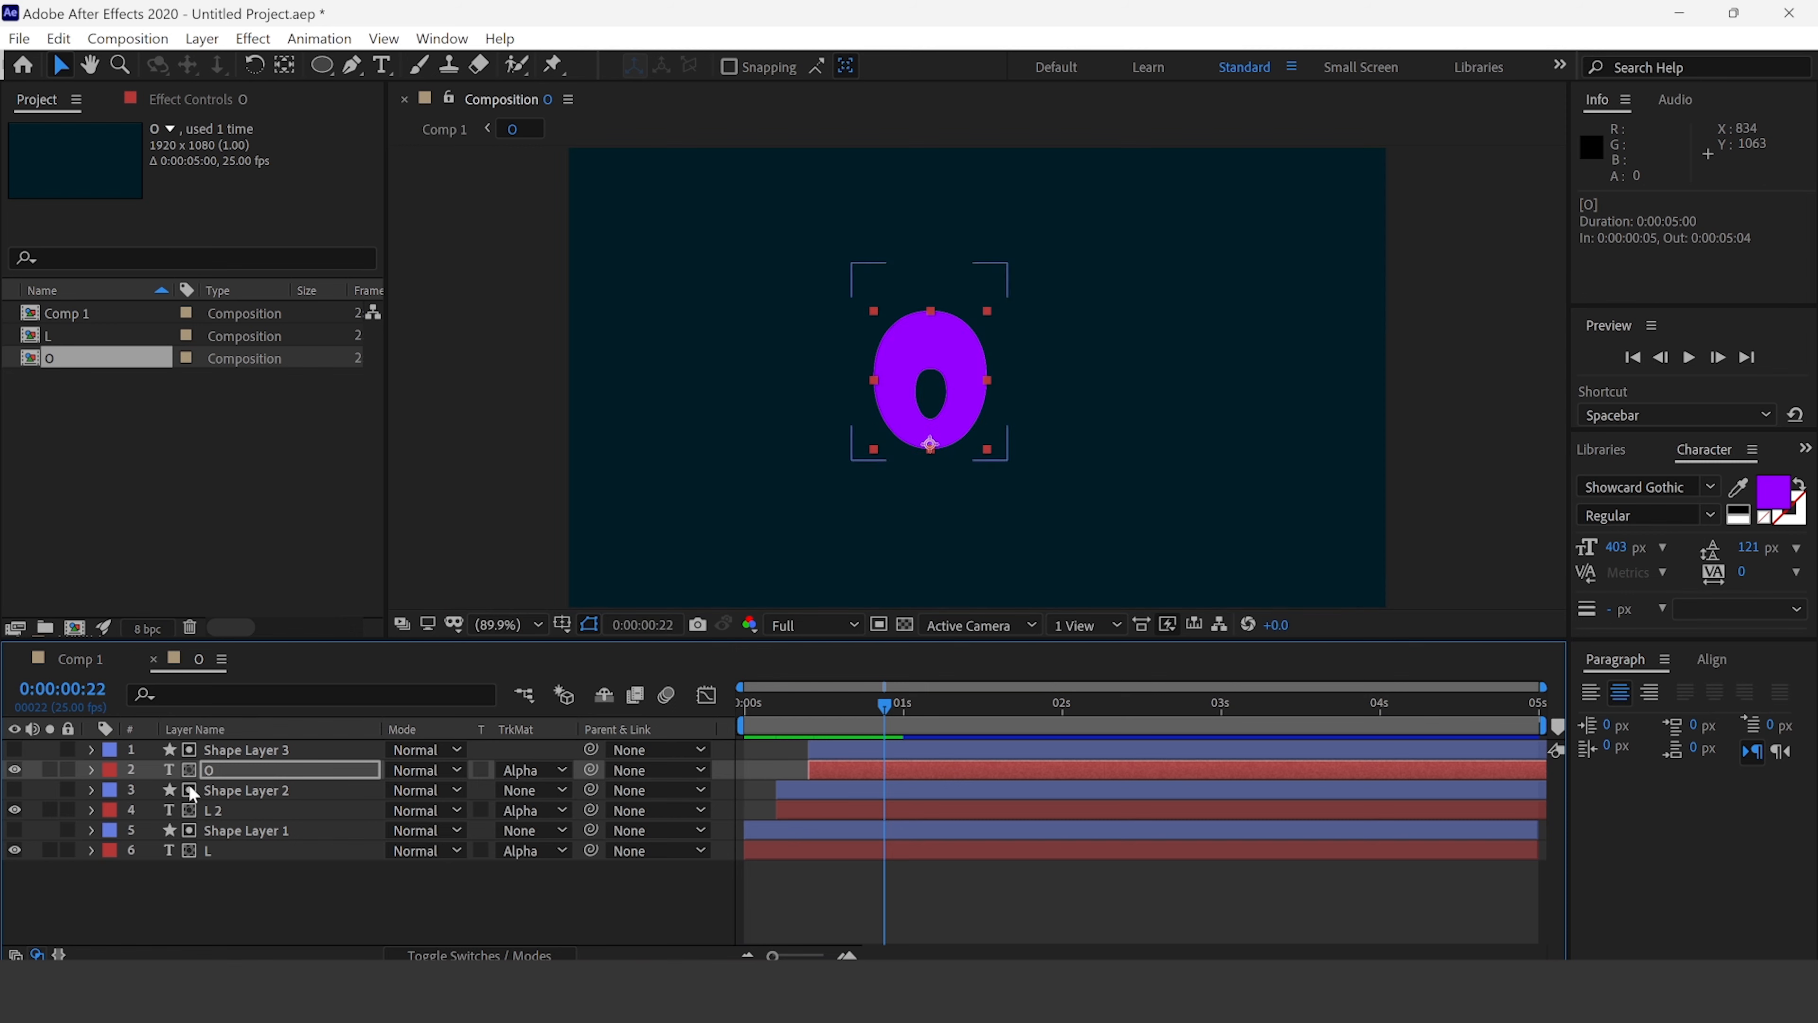
click(213, 771)
click(1774, 493)
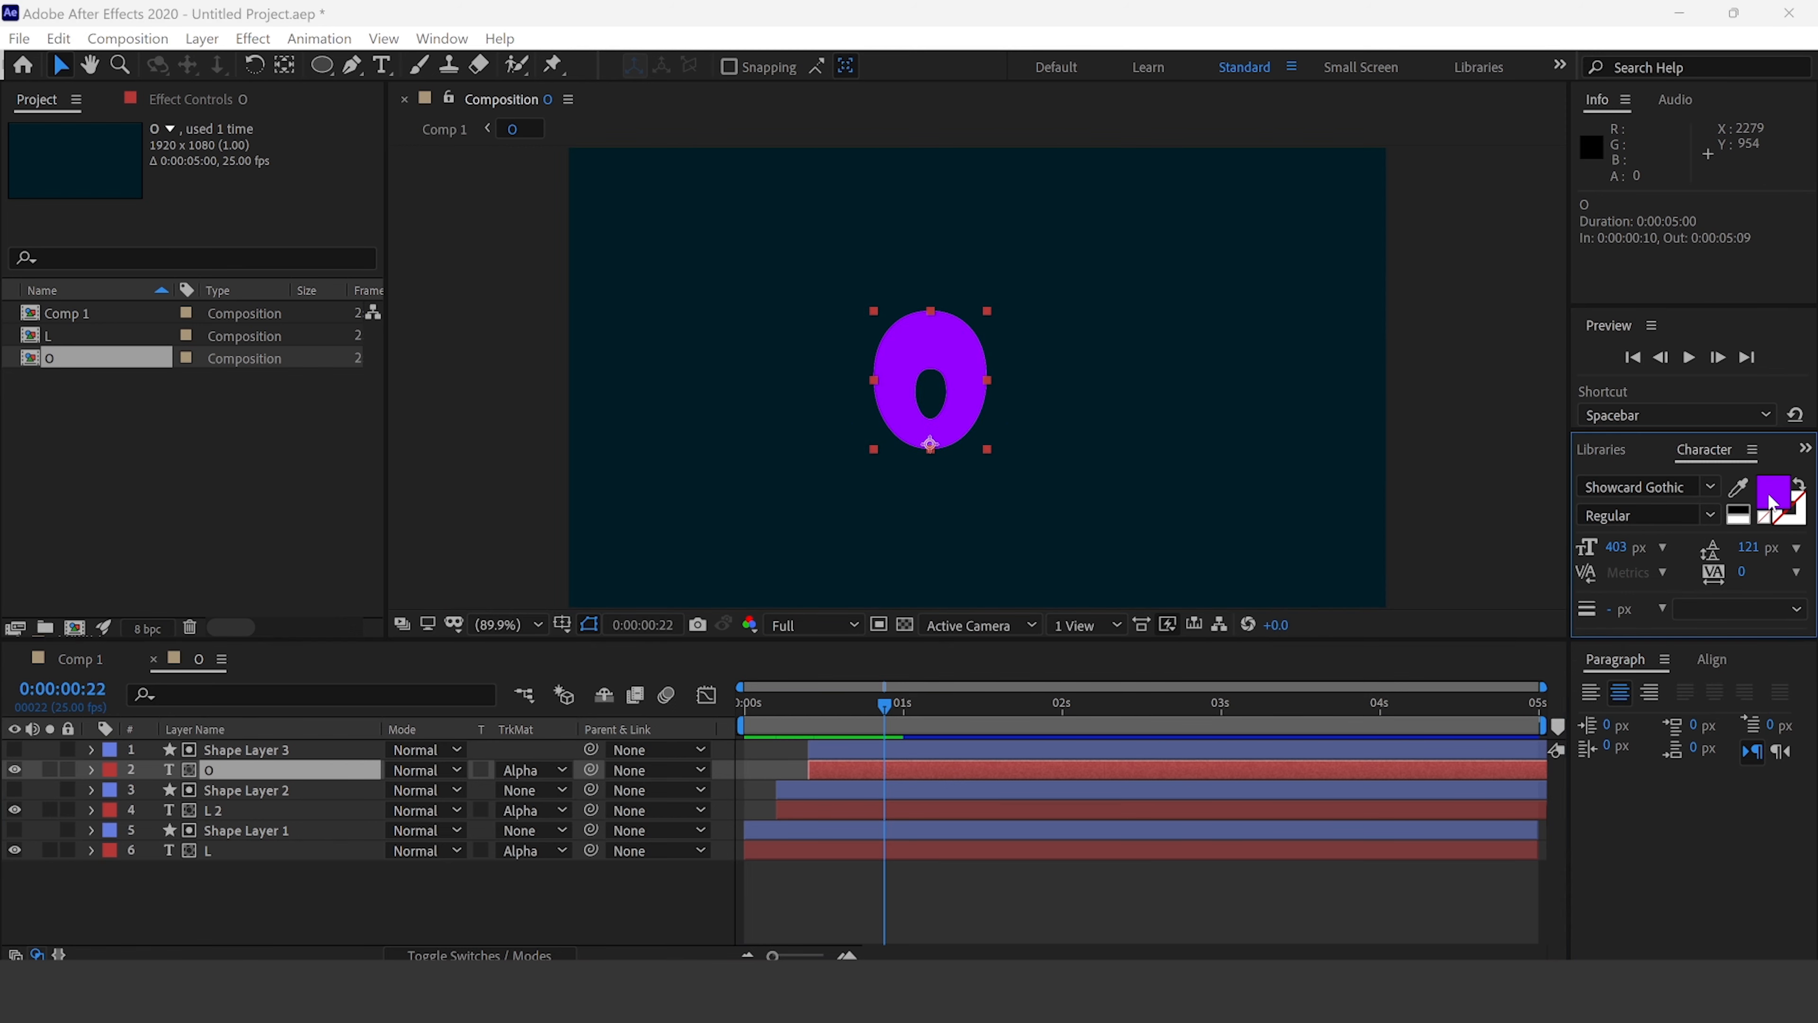
click(1361, 700)
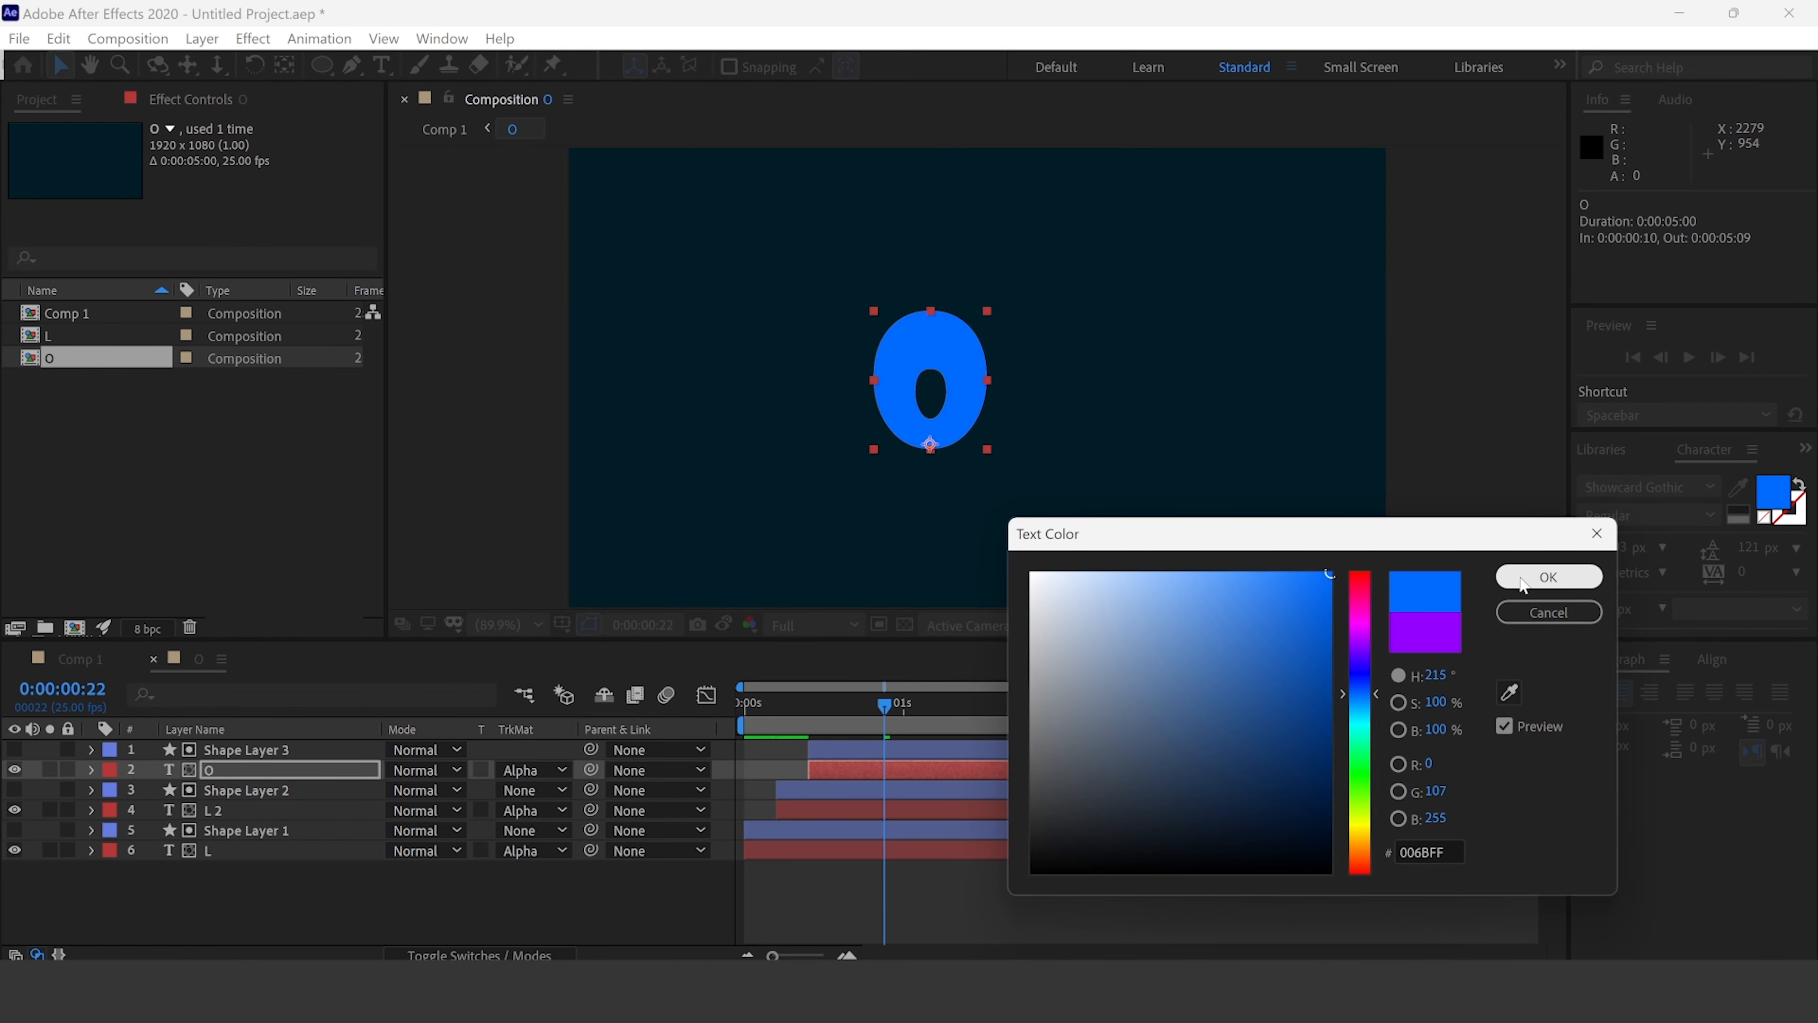
click(1548, 577)
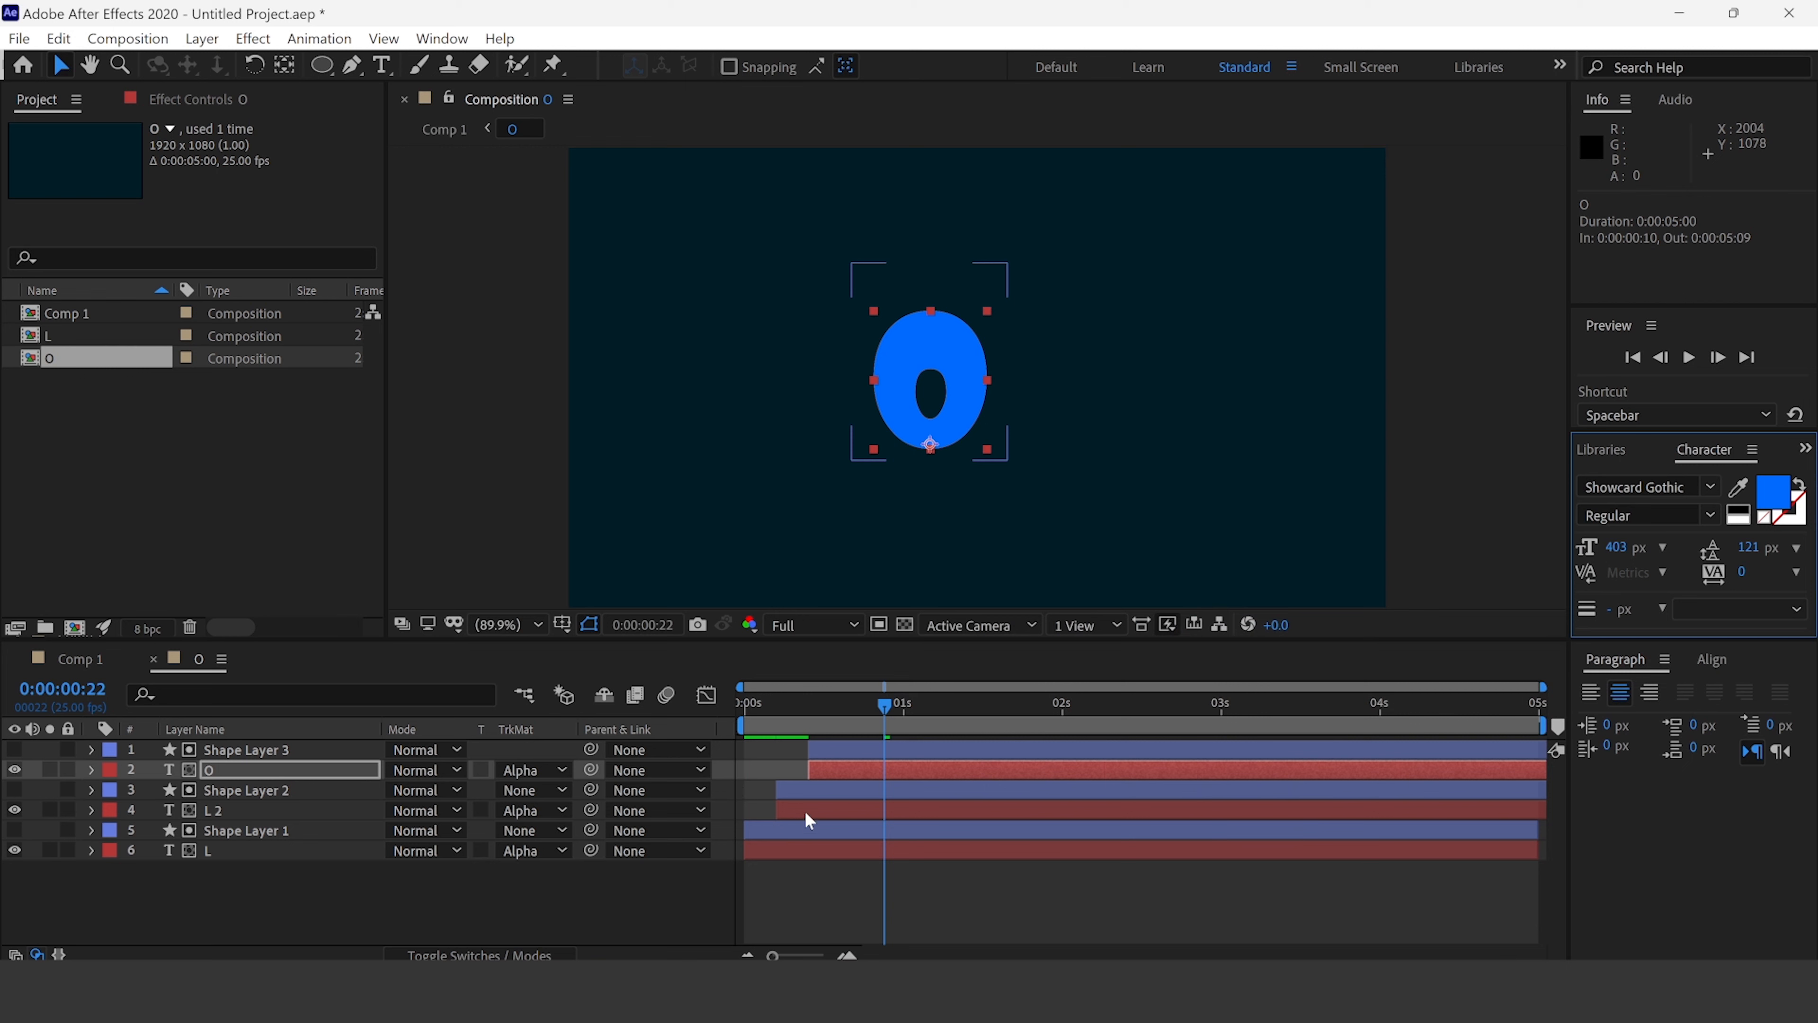
- Change the fill colour of the L 2 text layer inside the O composition to green
click(794, 709)
click(817, 808)
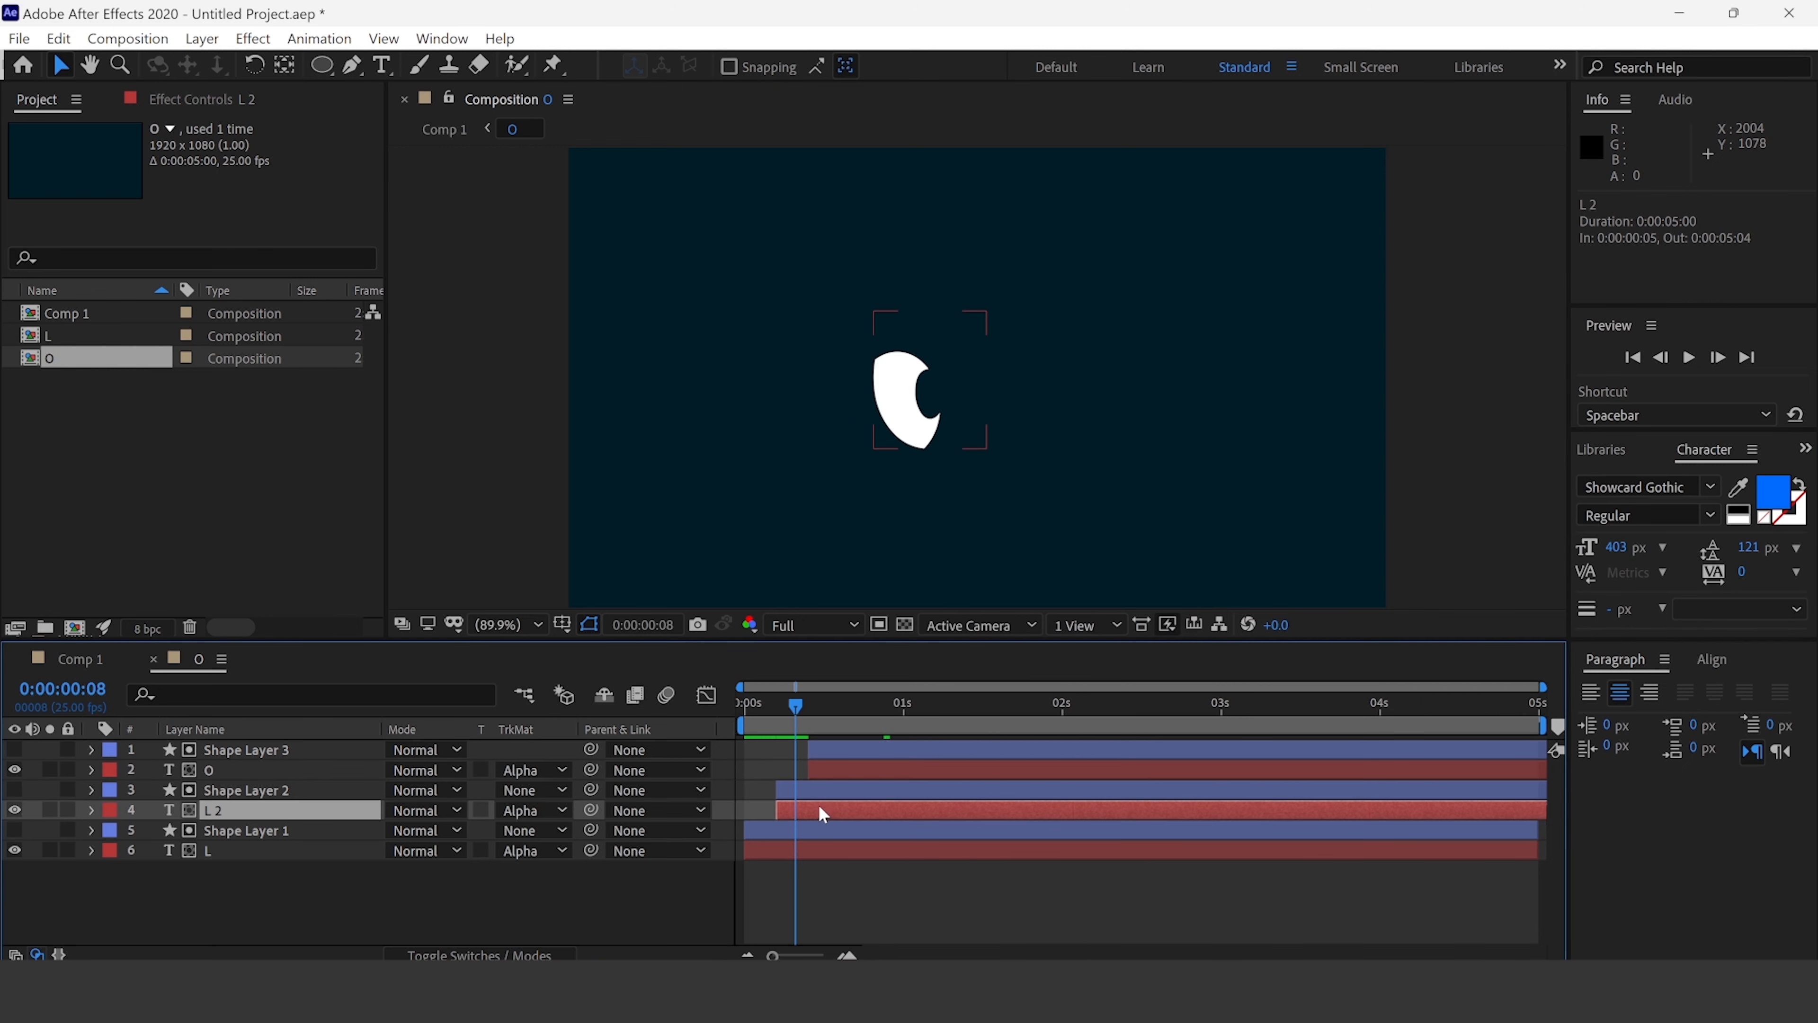
mouse_move(797, 685)
mouse_down()
mouse_move(751, 694)
mouse_move(816, 705)
mouse_up()
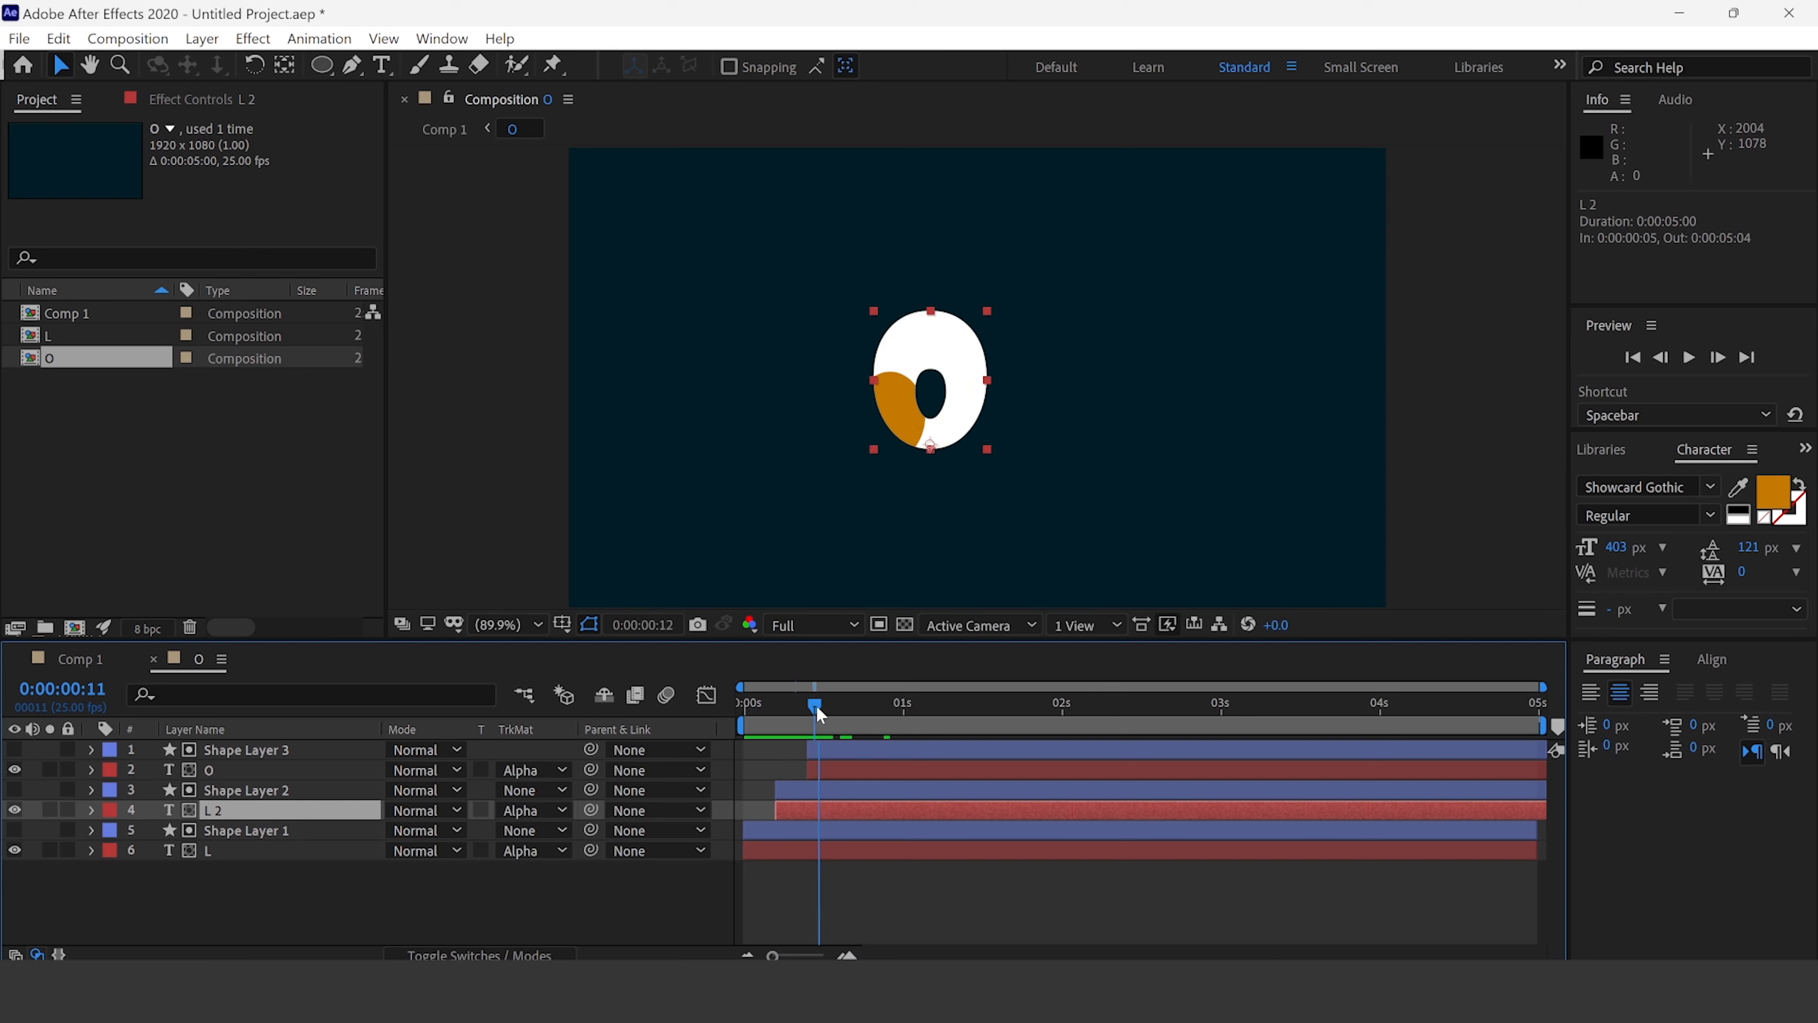
click(1781, 501)
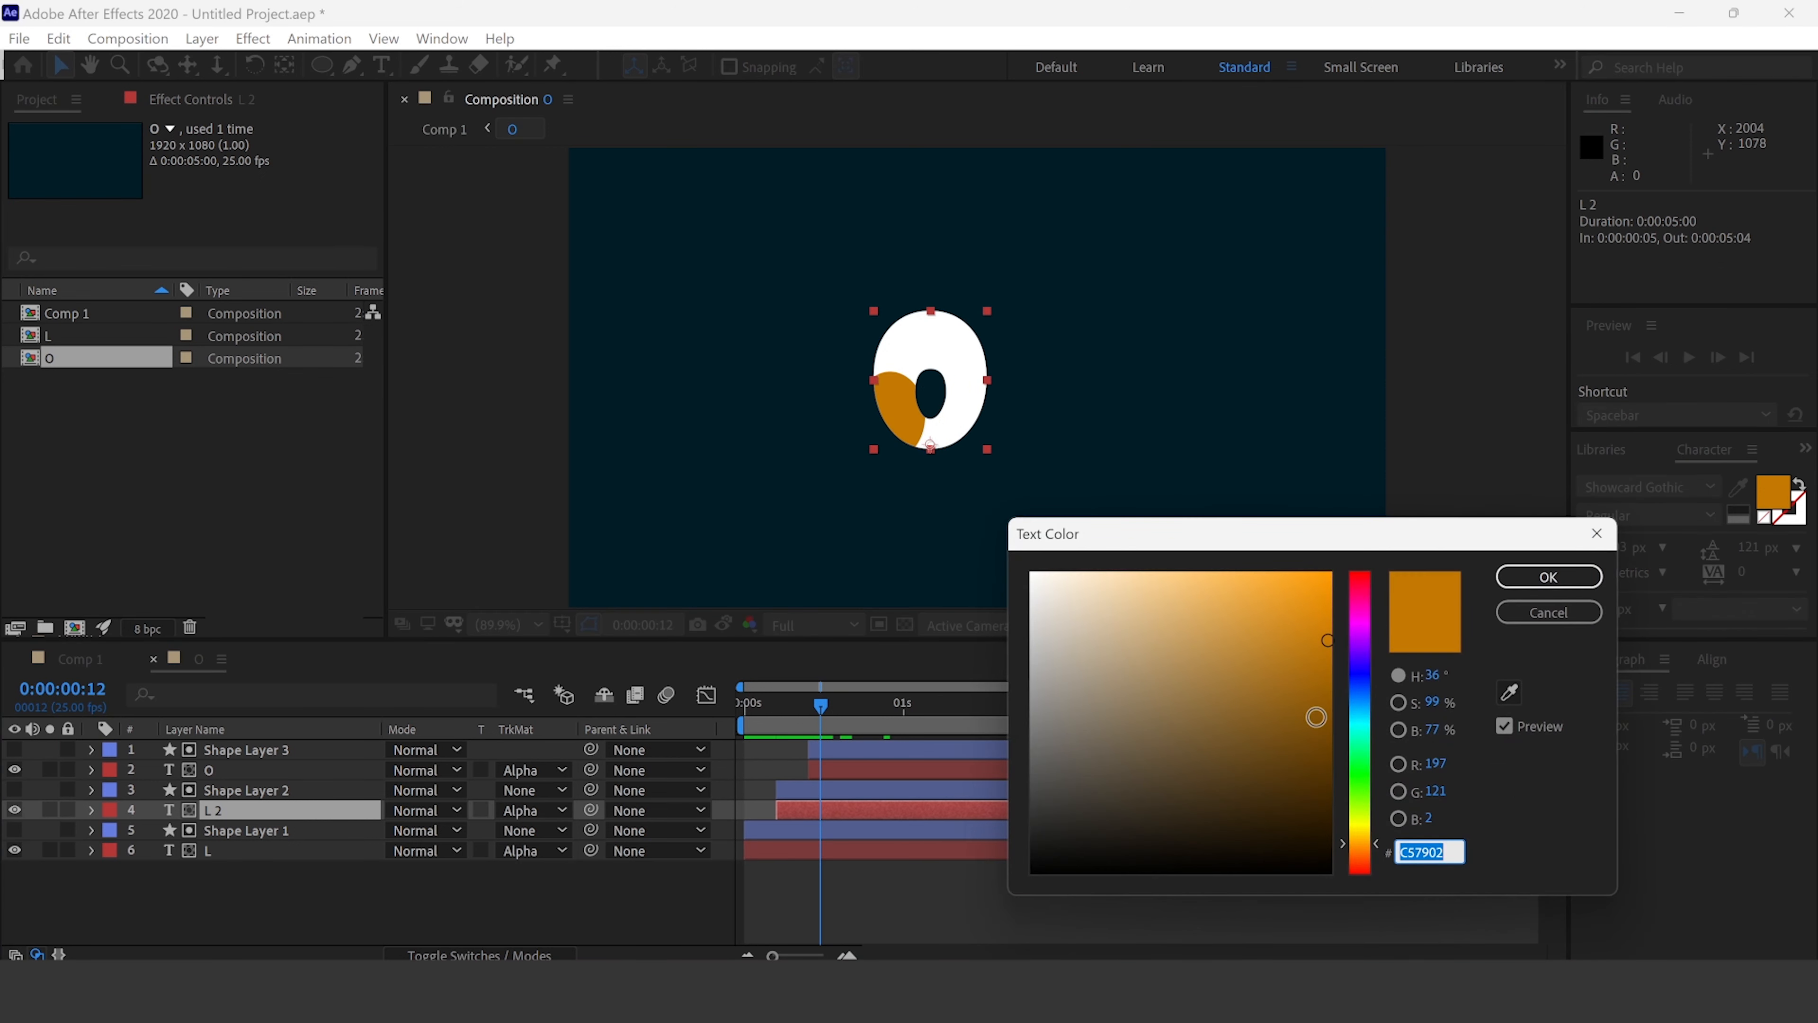
click(1360, 752)
click(1548, 577)
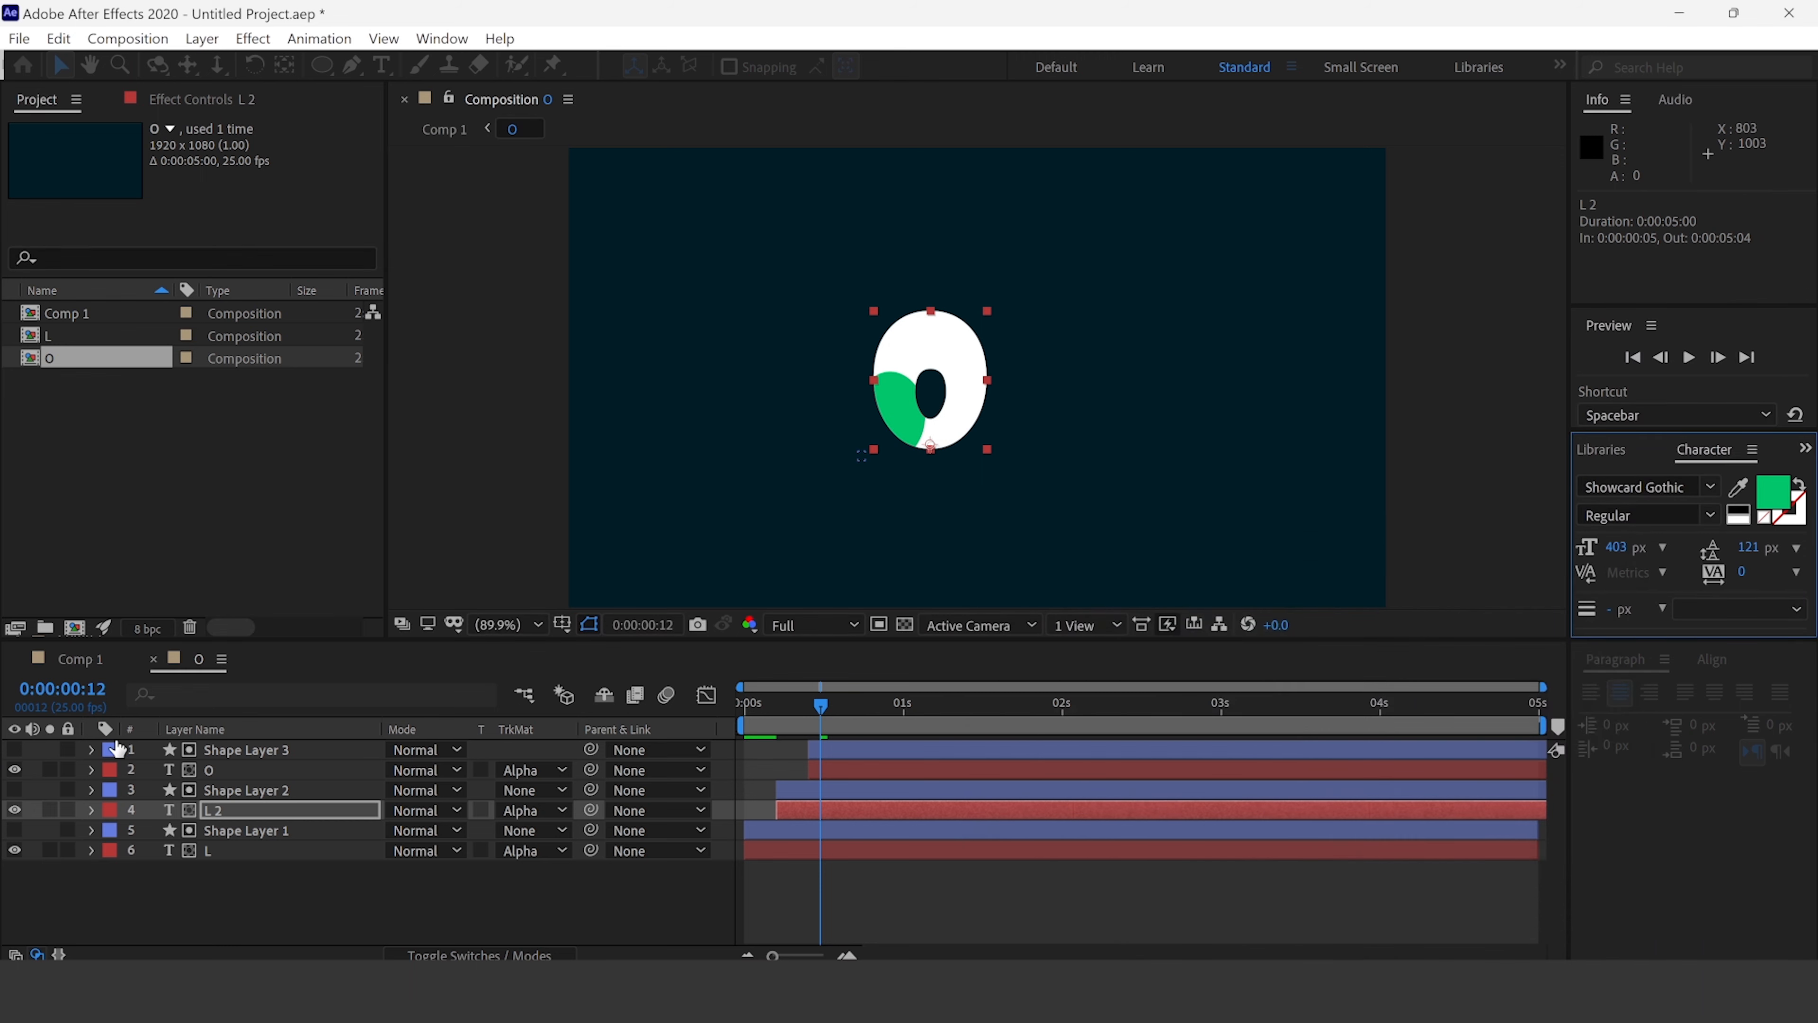
- Return to Comp 1 and preview the recoloured O reveal from the start
click(153, 658)
drag(774, 736, 750, 794)
key(space)
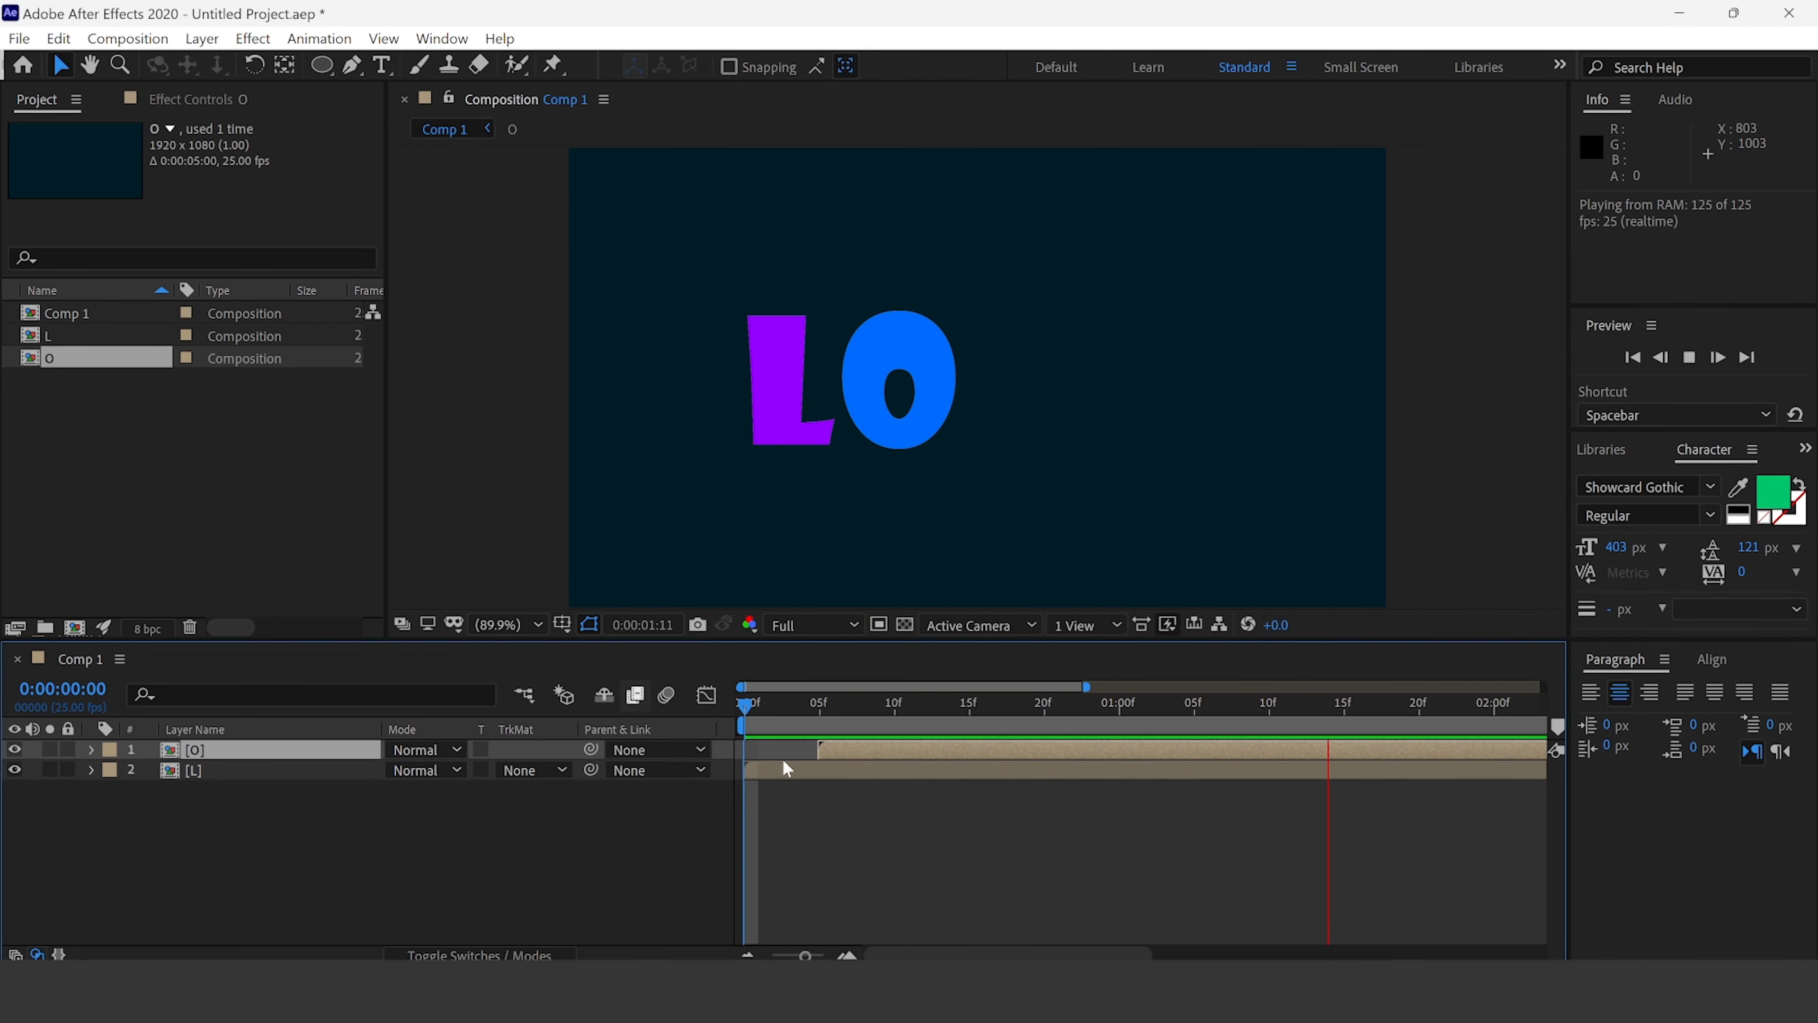
key(space)
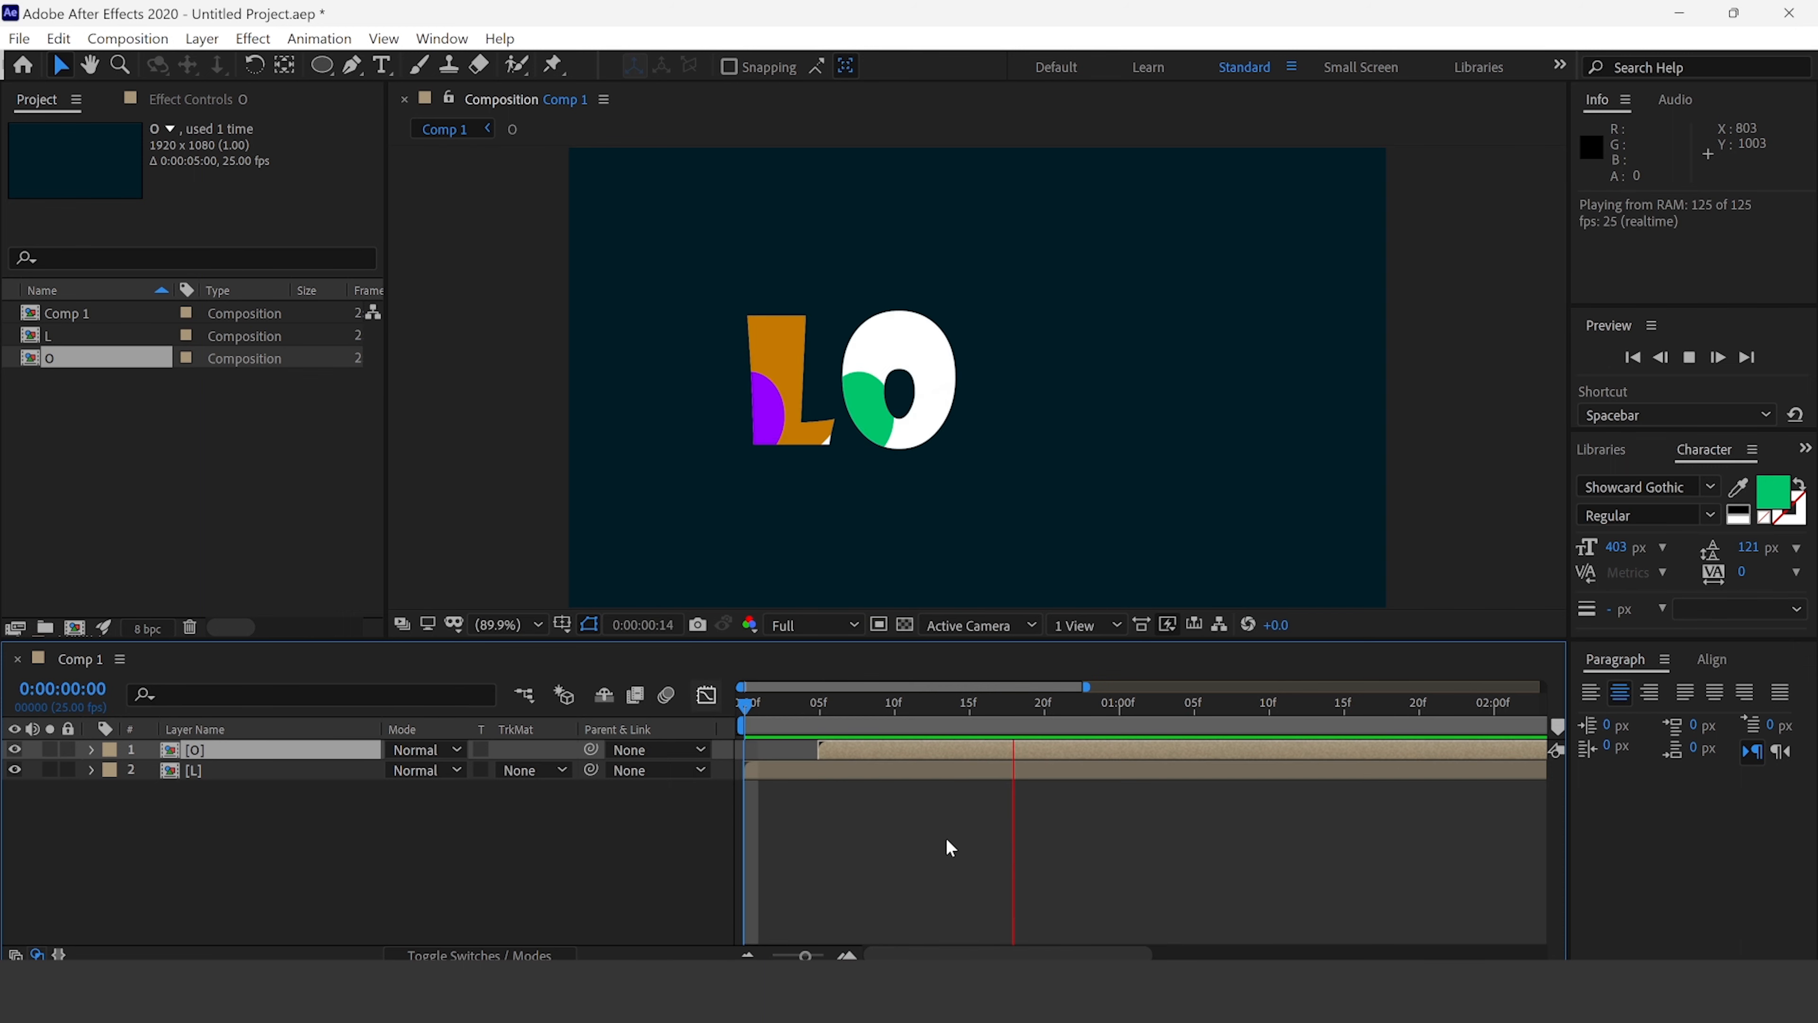
- Delay the O layer to start at 0:00:00:10 and preview the timing from the beginning
drag(865, 752, 914, 751)
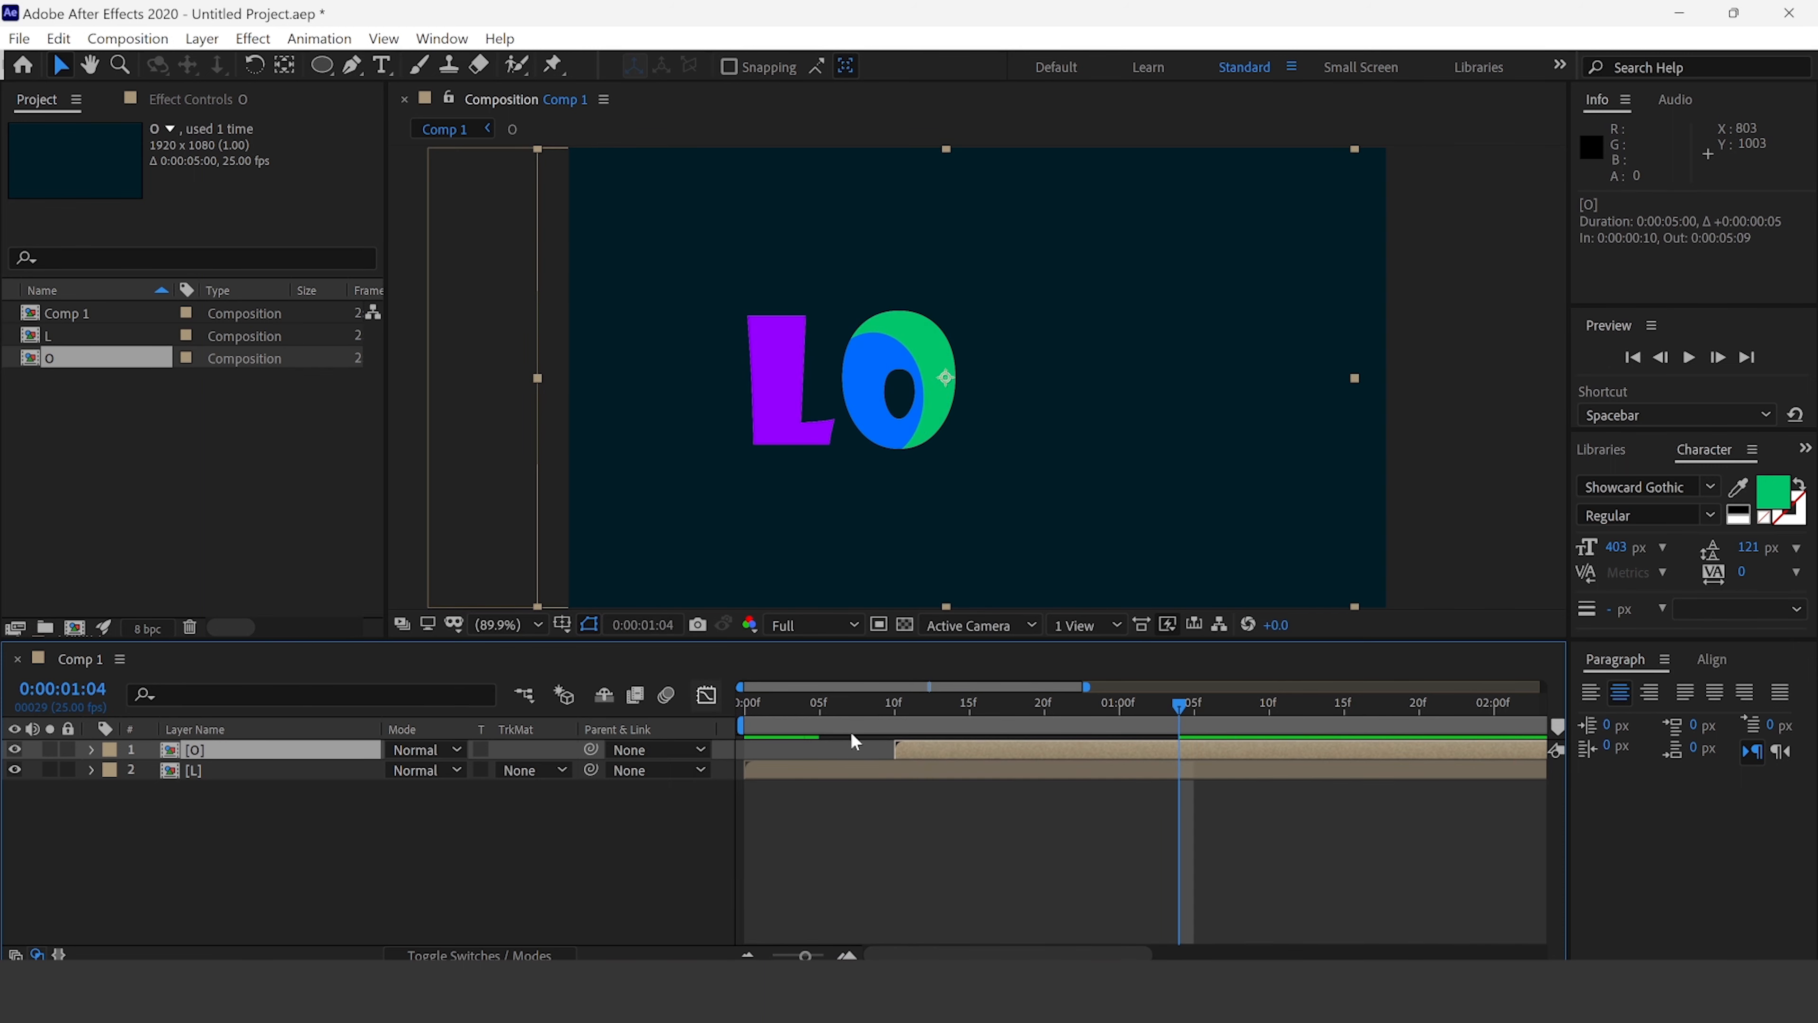
key(space)
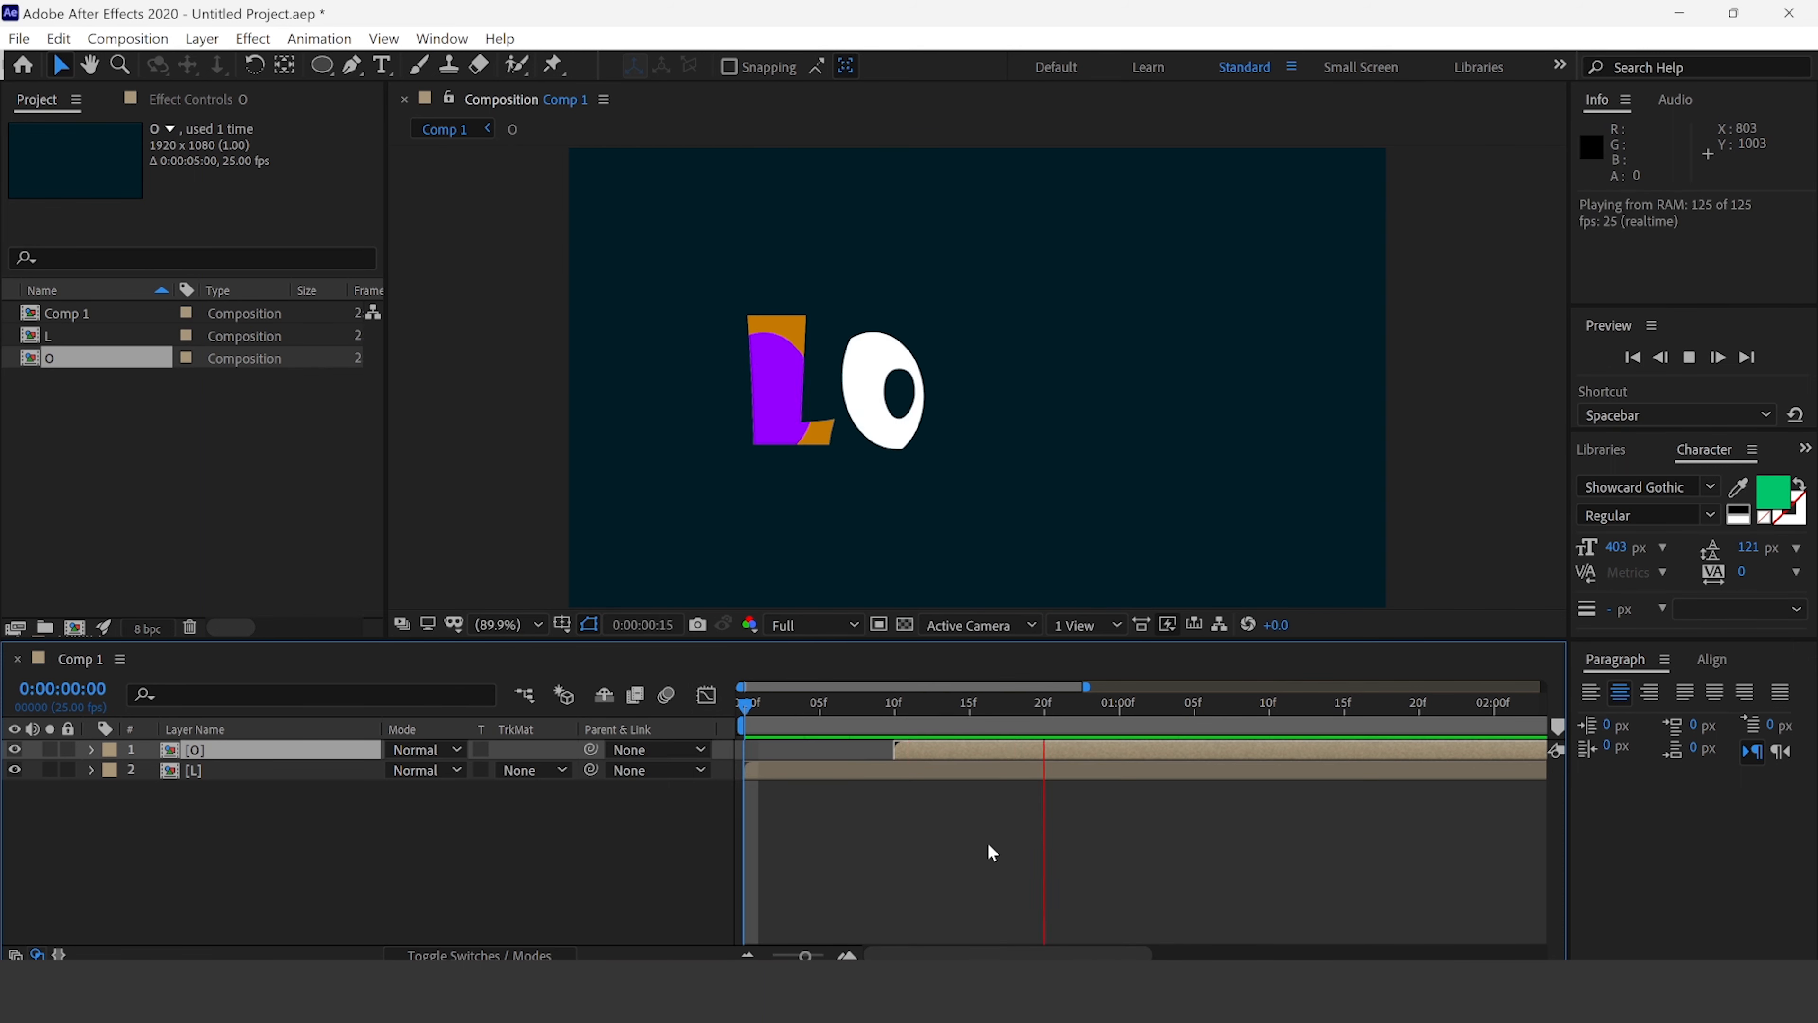
key(space)
- Reveal the O layer's source composition in the project and duplicate it
click(944, 750)
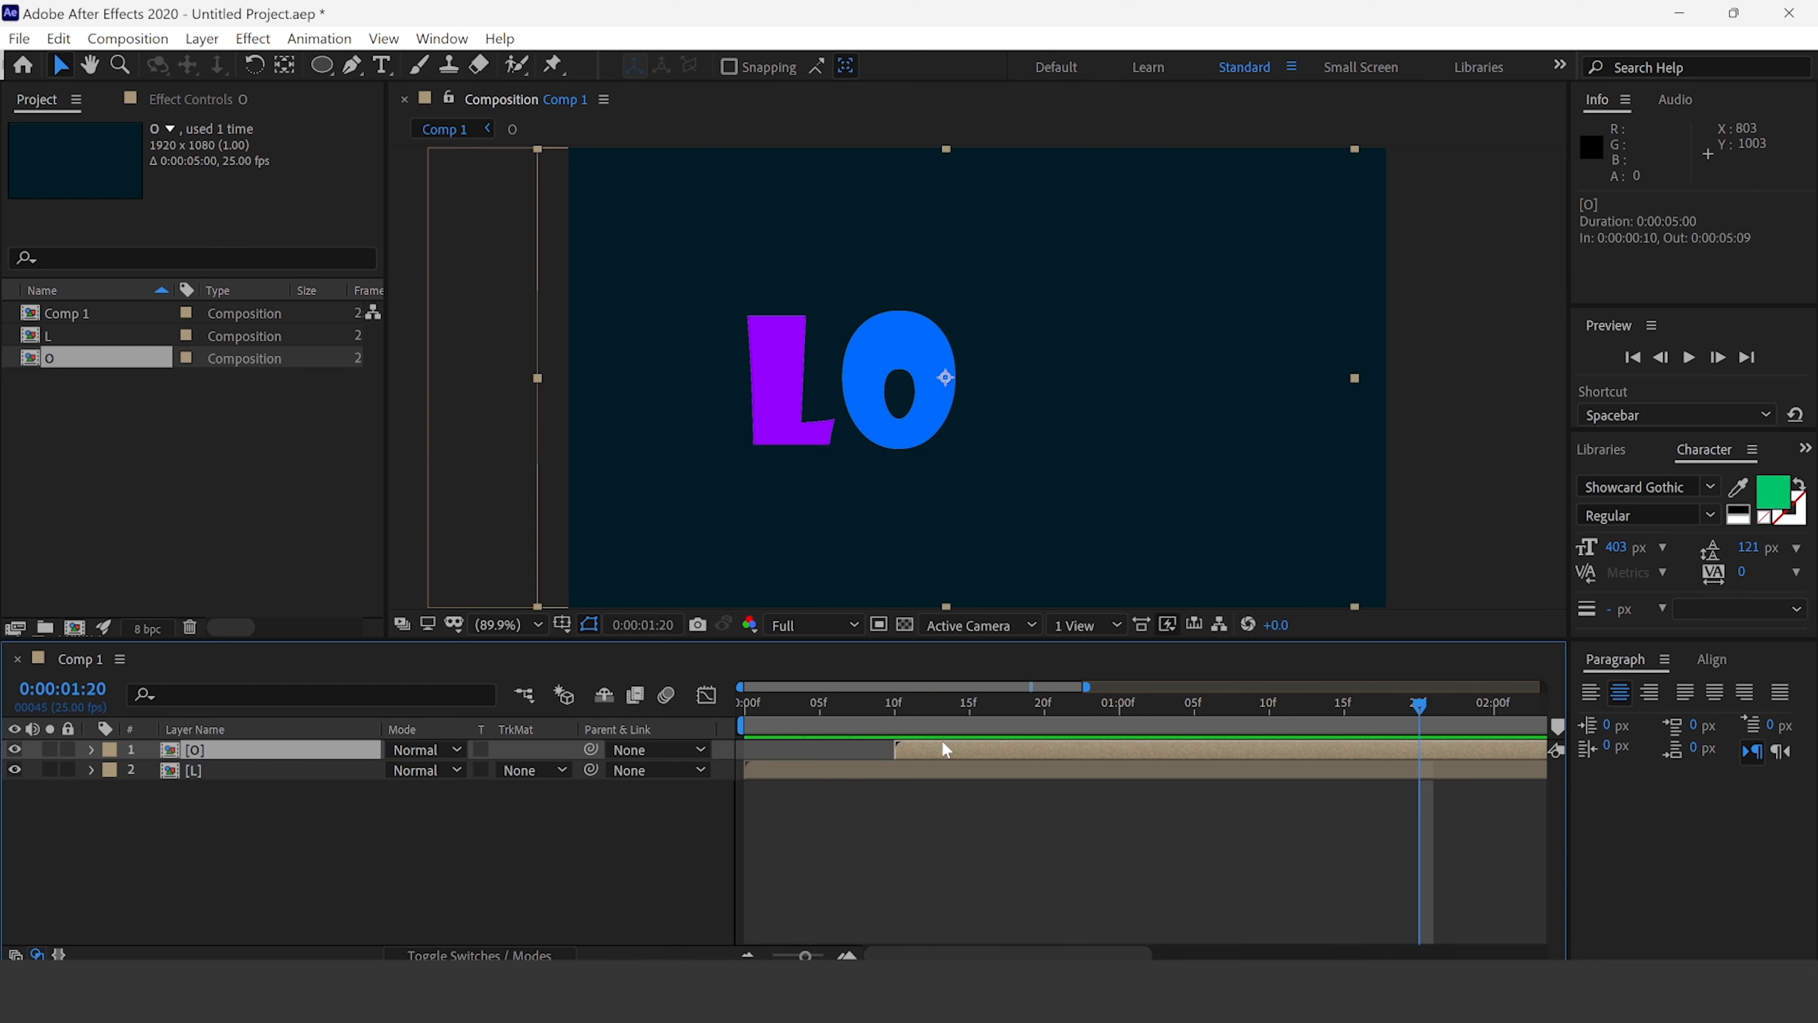
right_click(198, 766)
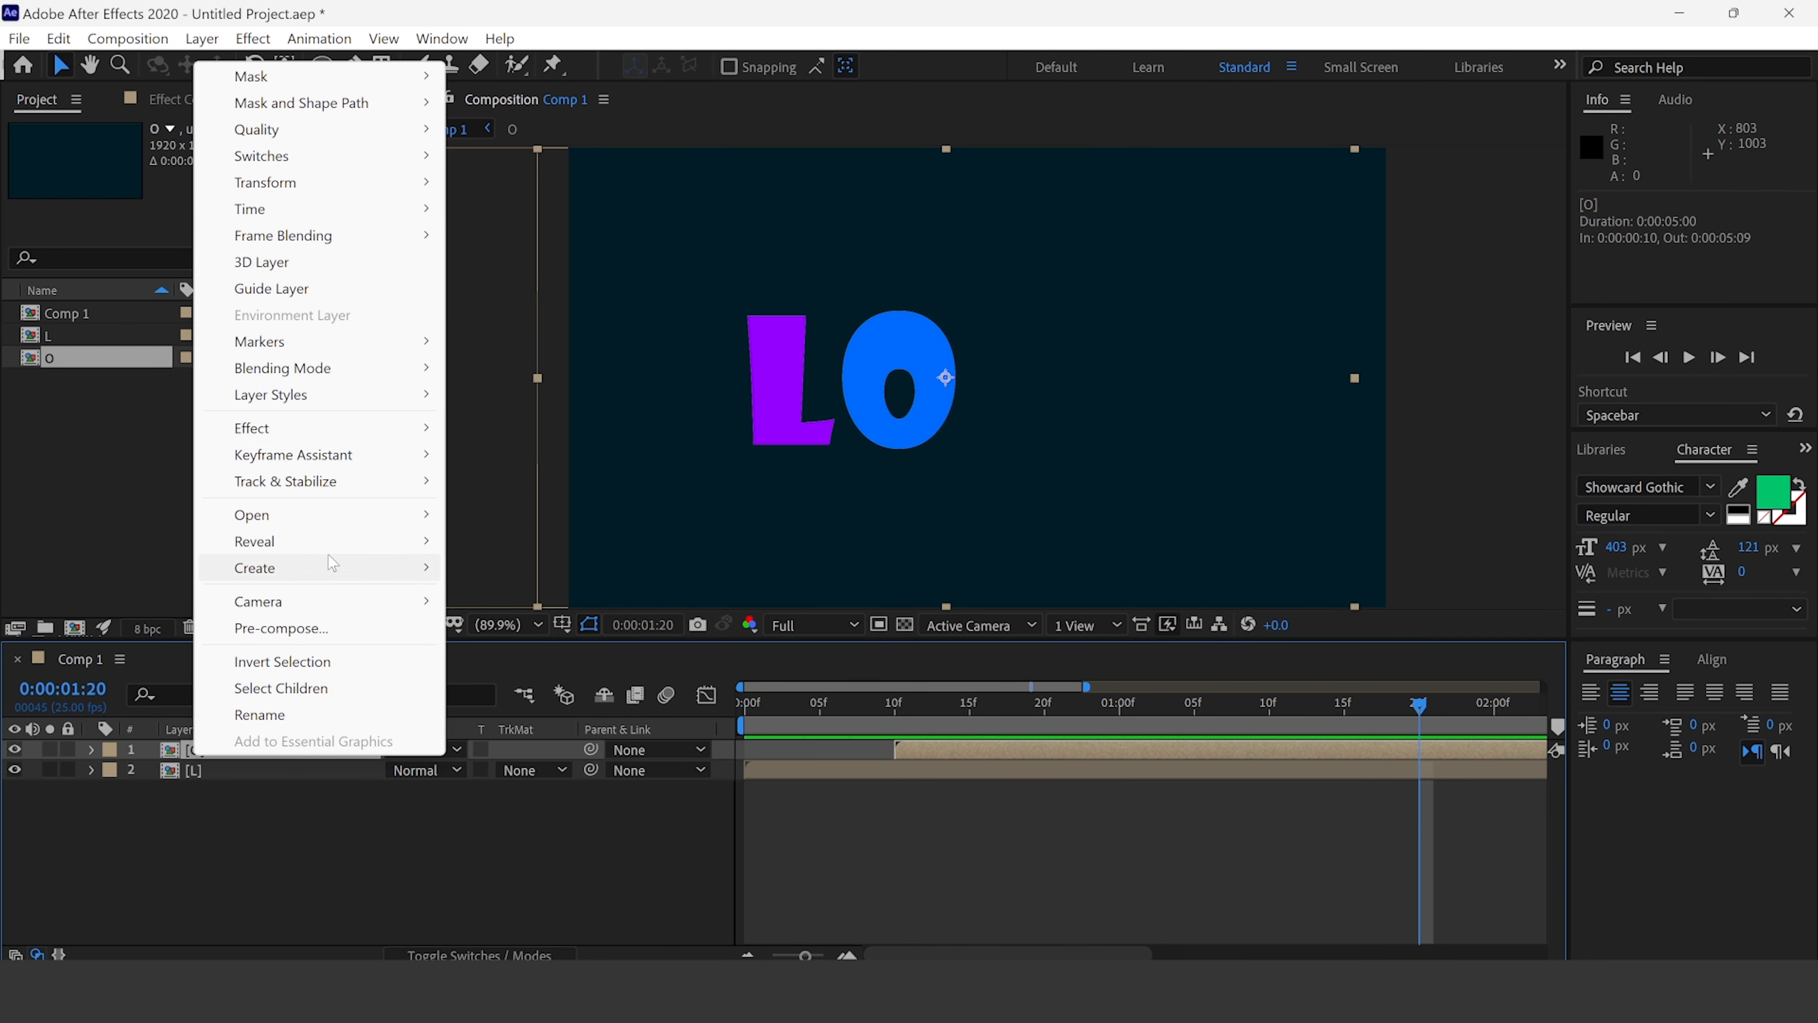
mouse_move(322, 542)
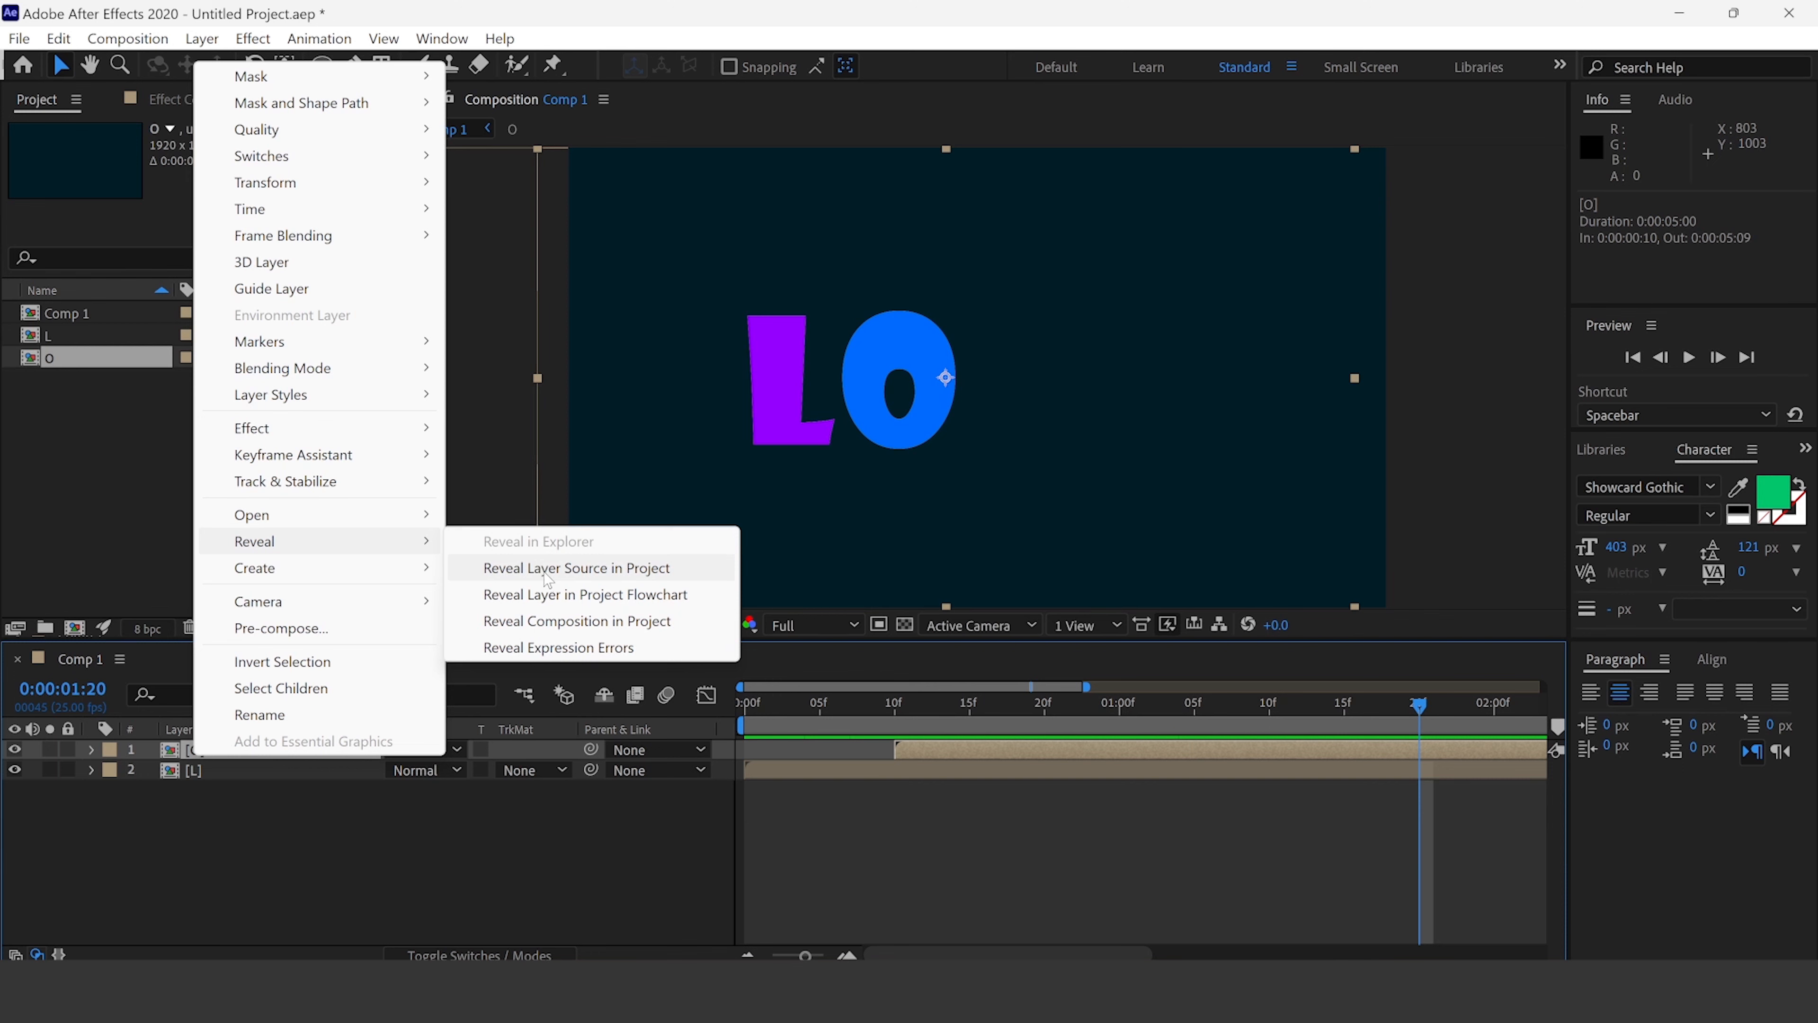
click(547, 569)
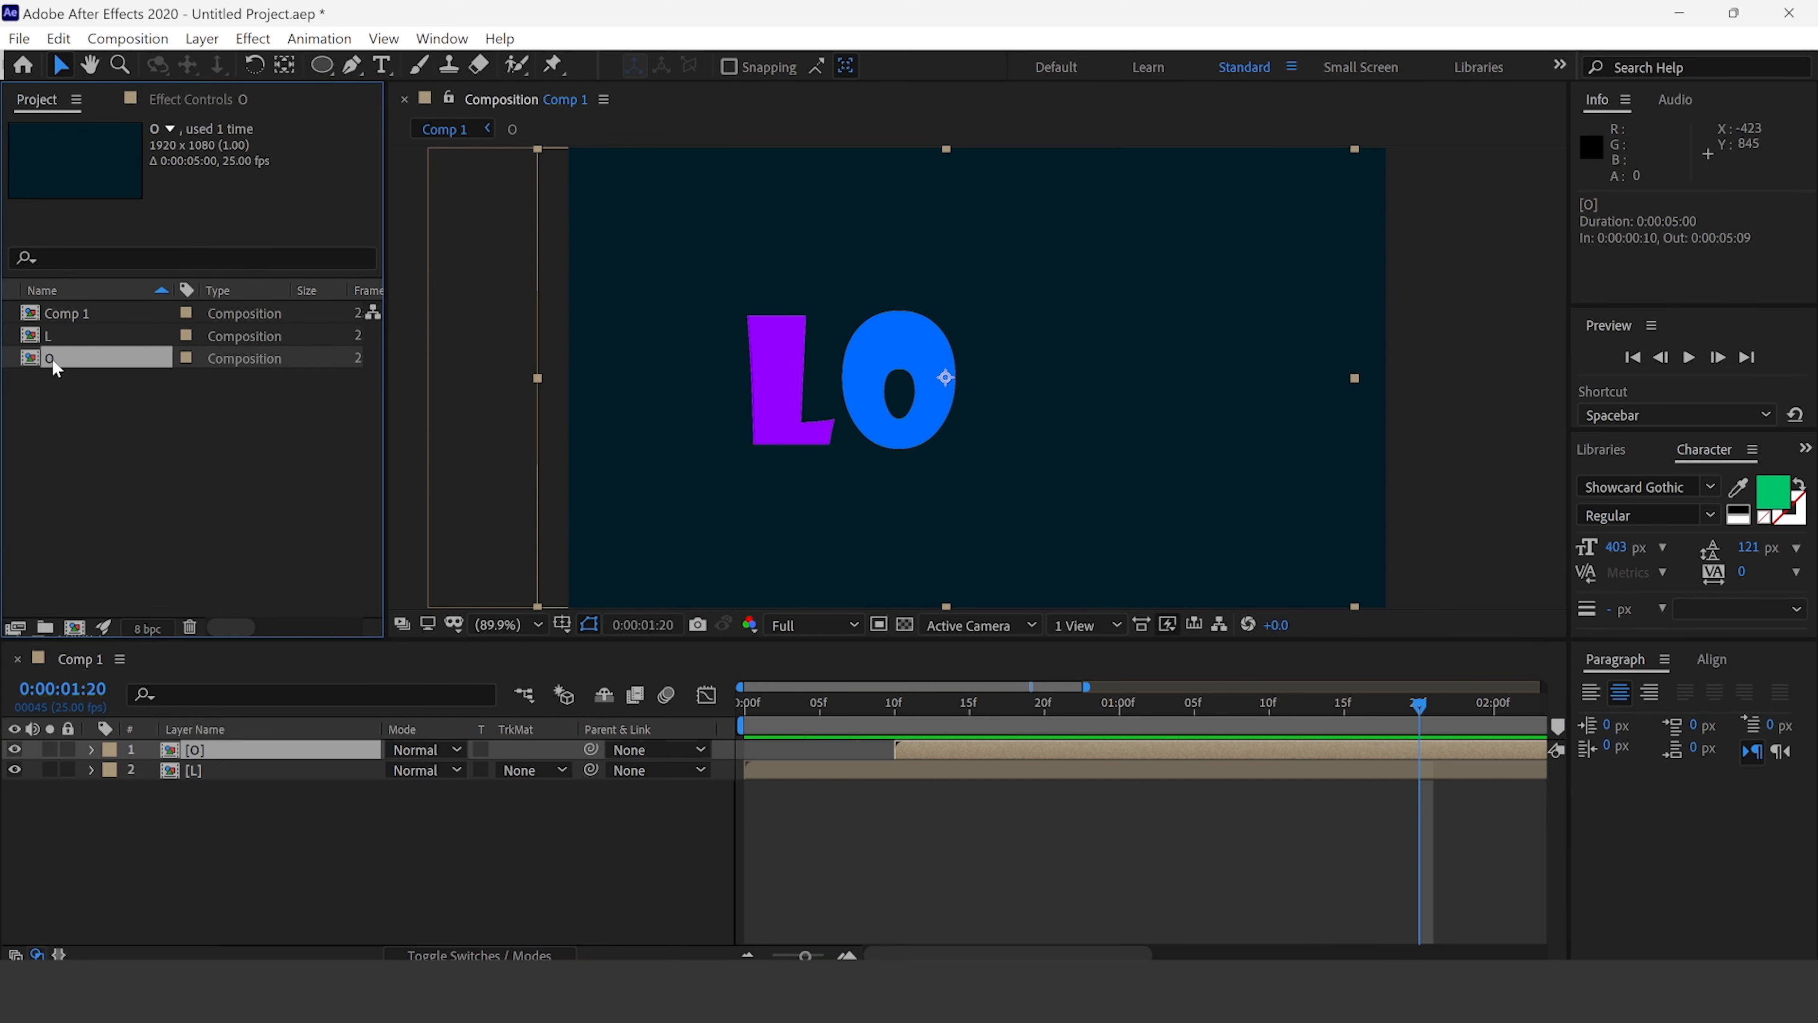
key(ctrl+d)
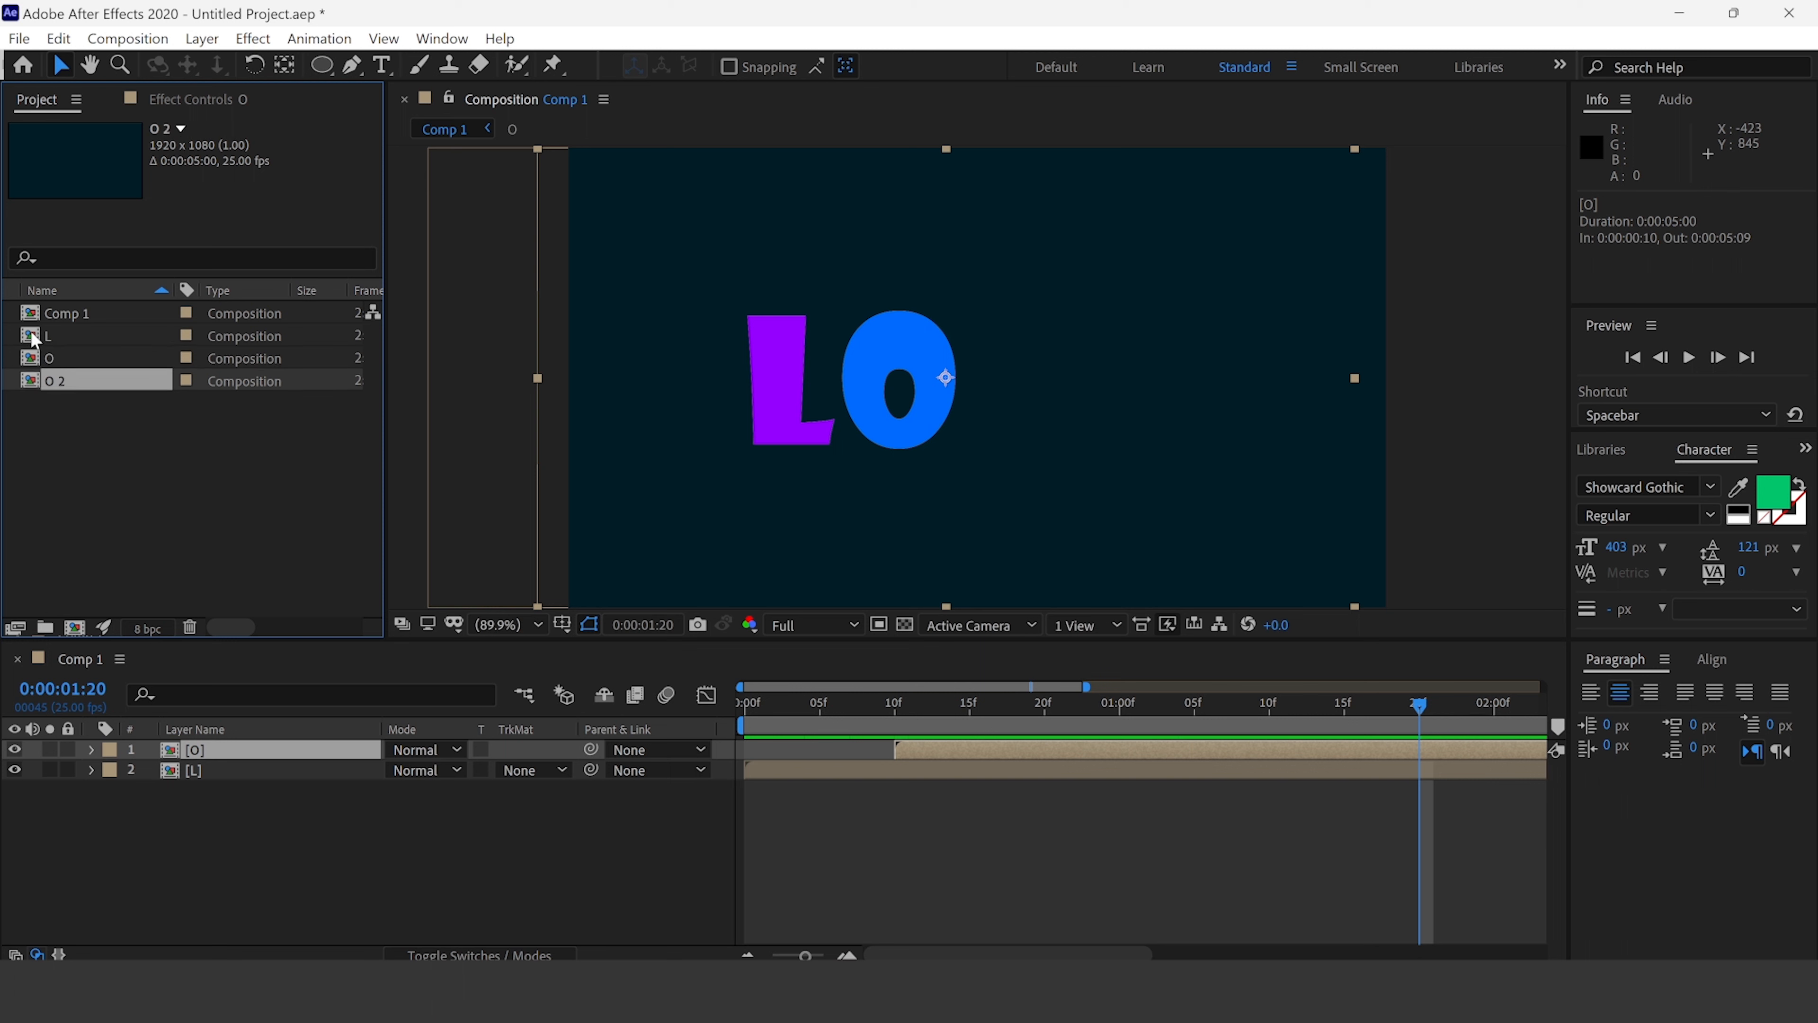
- Rename the duplicated O 2 composition as G
right_click(54, 391)
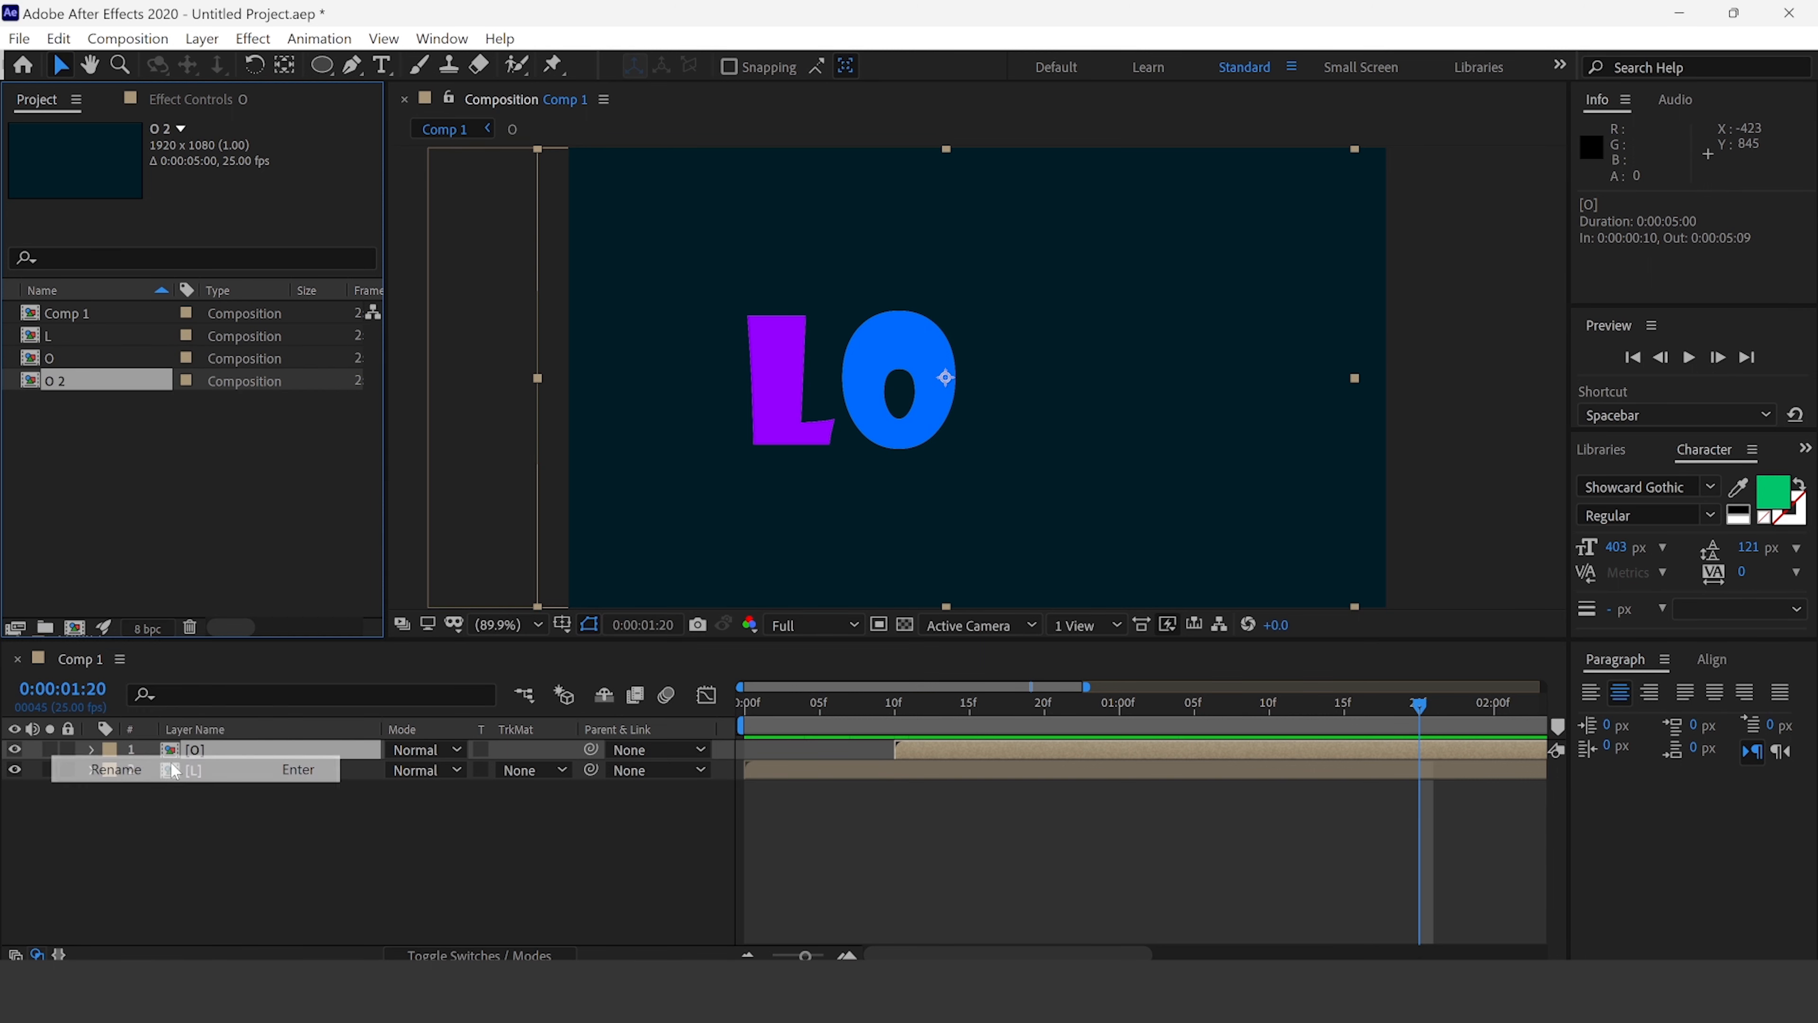
click(143, 768)
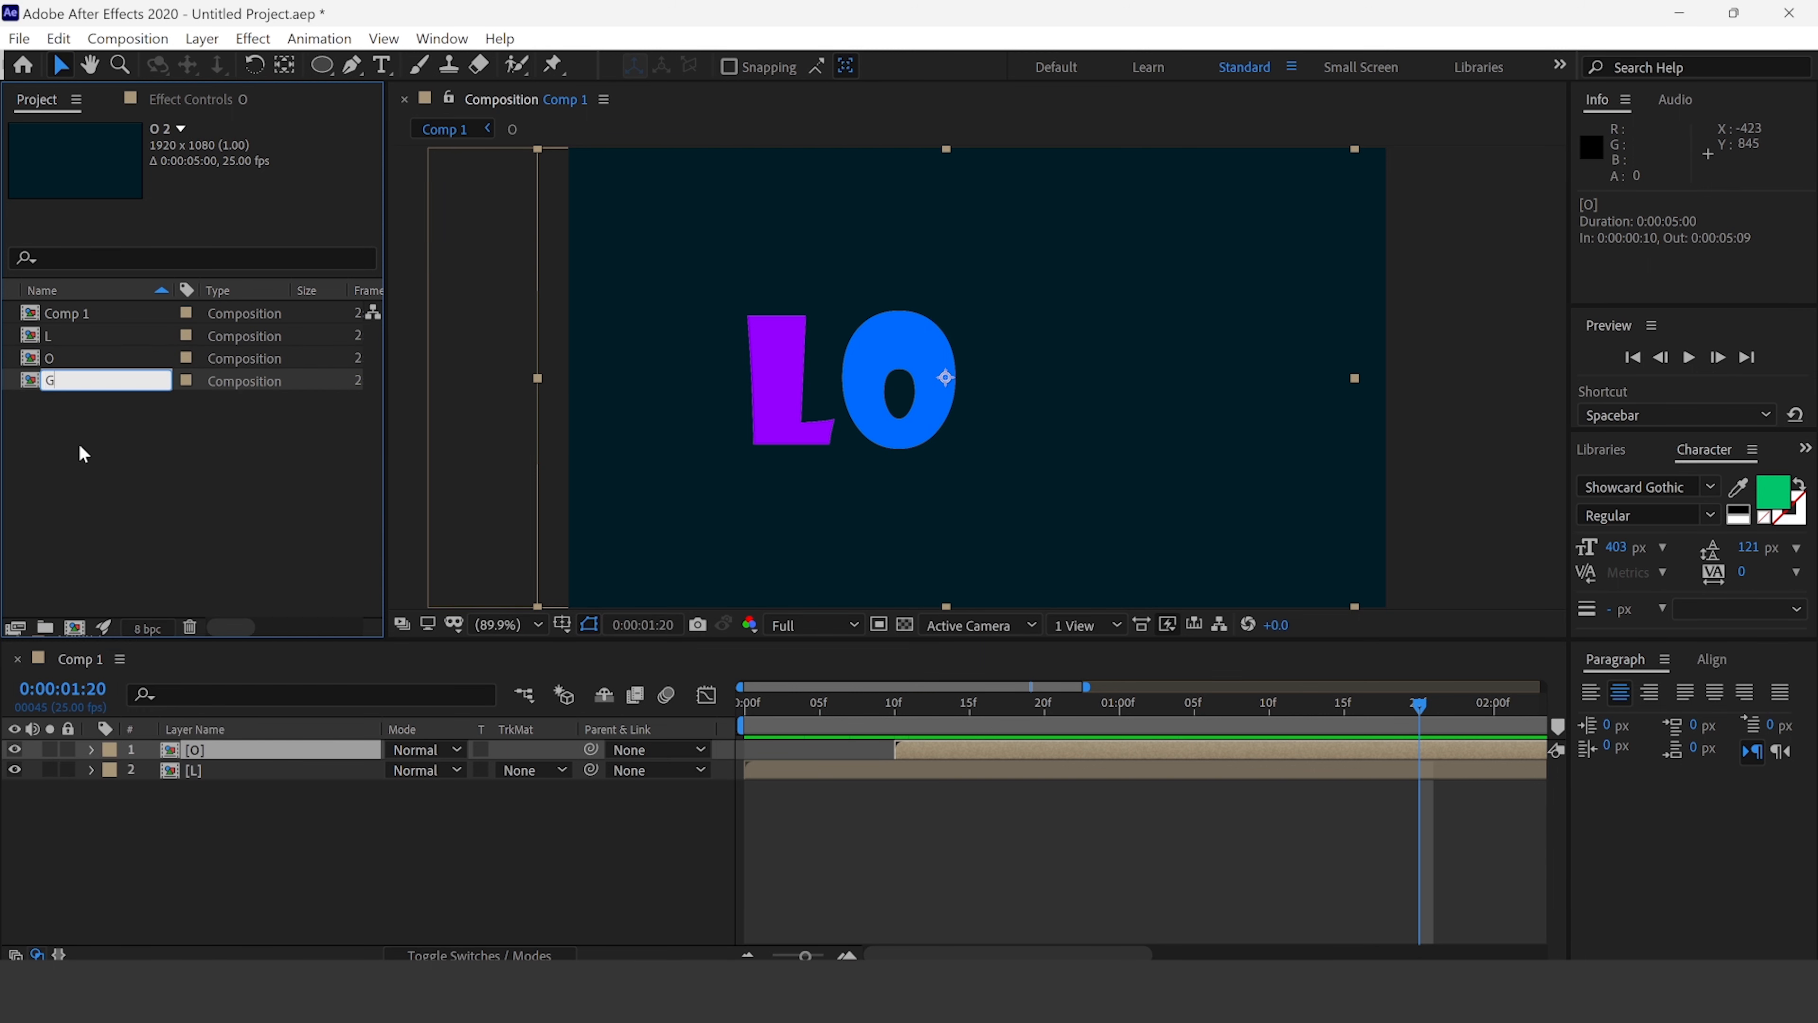
key(Return)
- Add the G composition as Comp 1's top layer starting at 0:00:00:20, position it at 1204.7, 540 beside the O, and preview it
drag(61, 335, 223, 750)
drag(767, 749, 1069, 759)
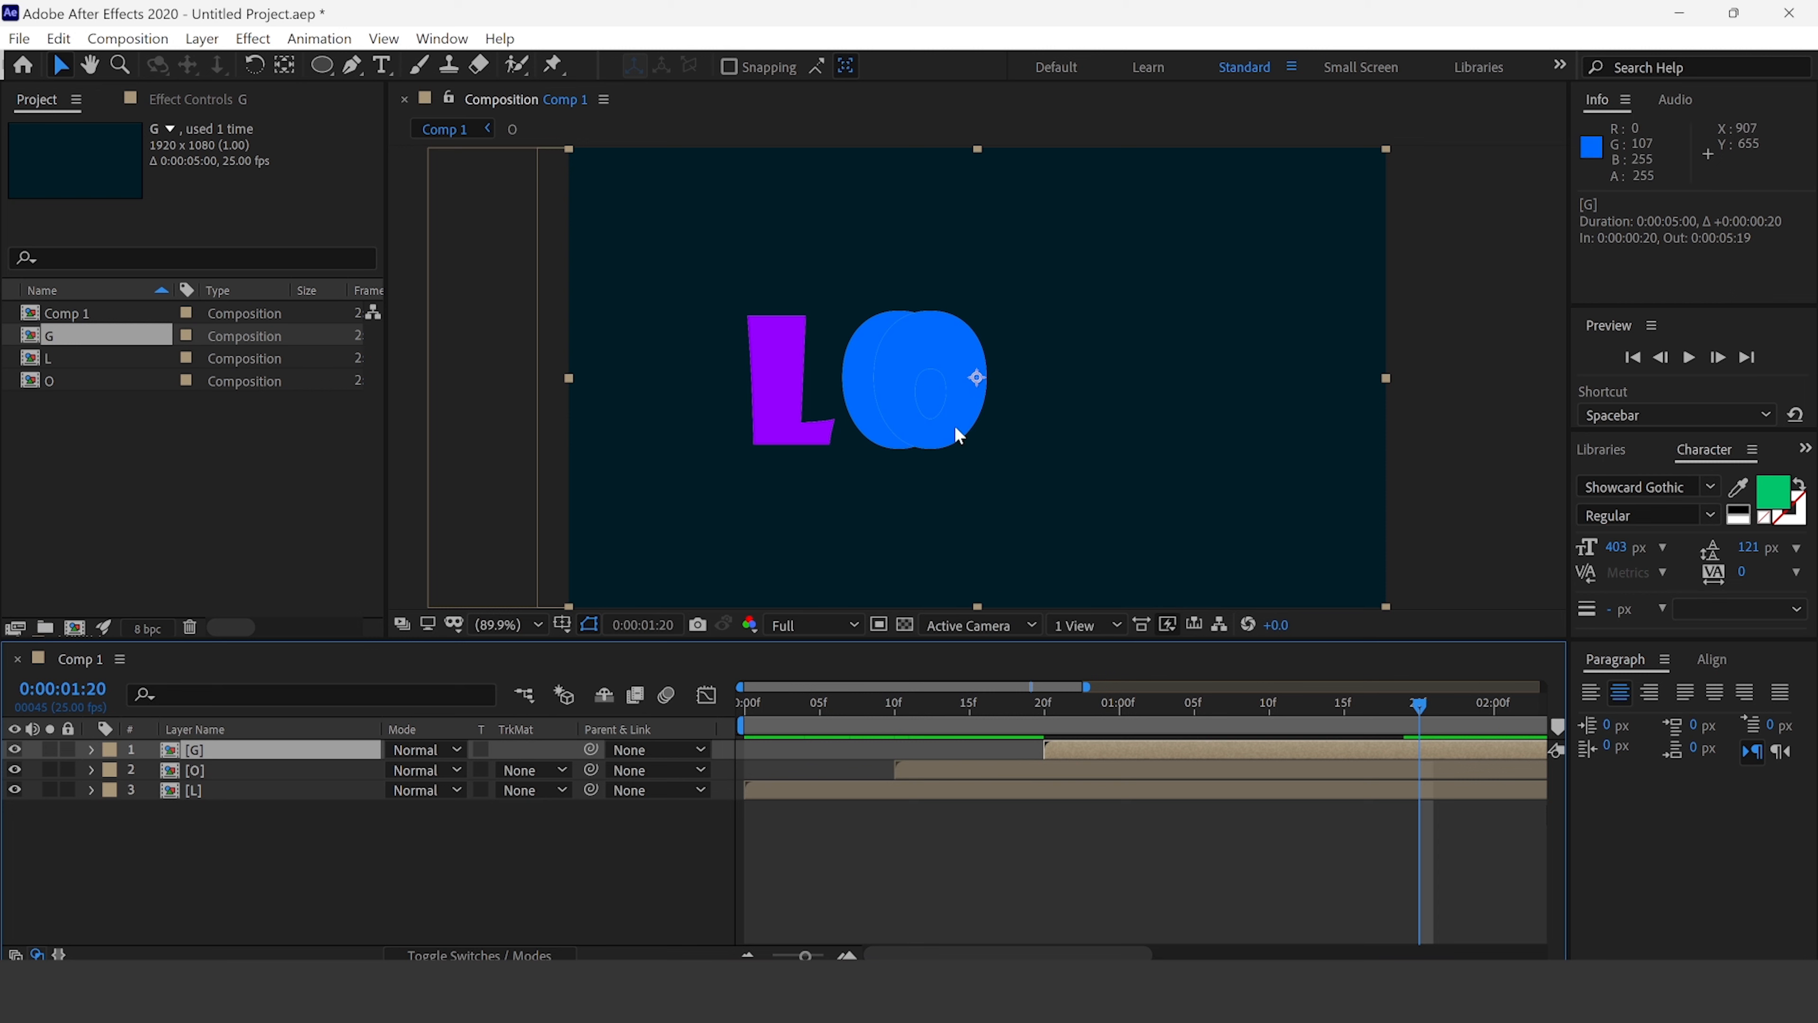
drag(958, 435, 1062, 432)
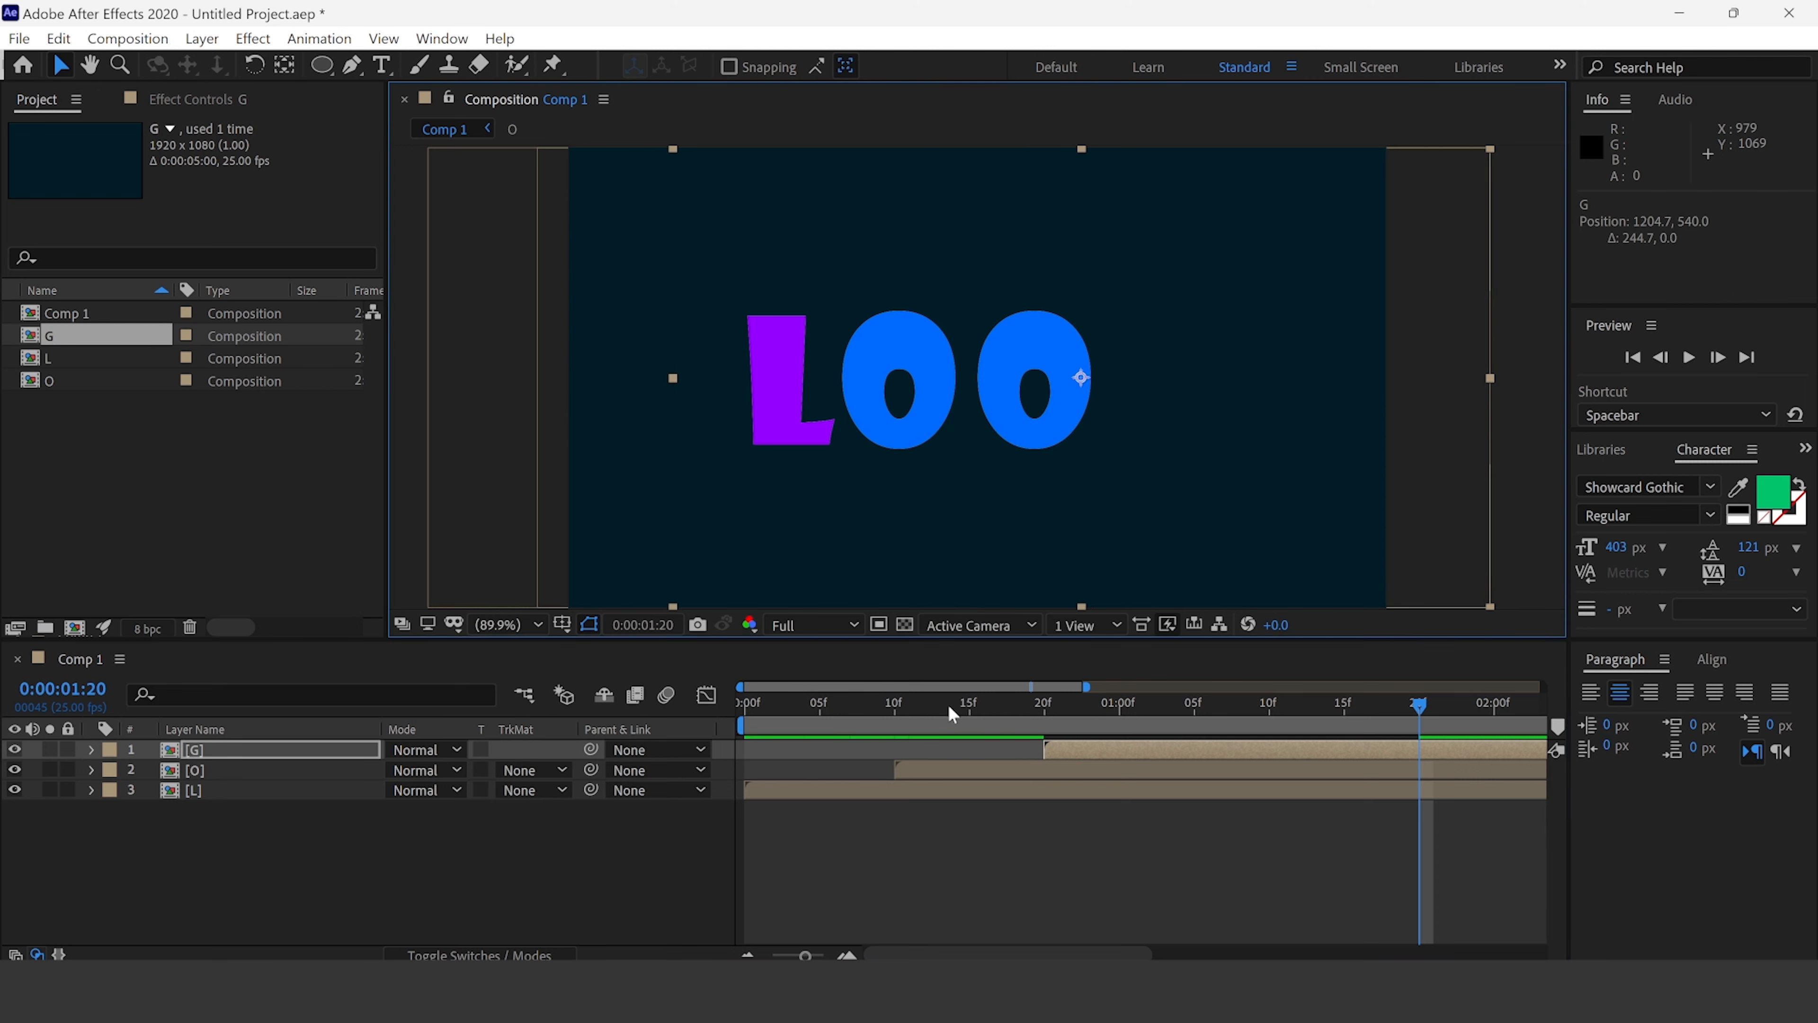
key(Home)
key(space)
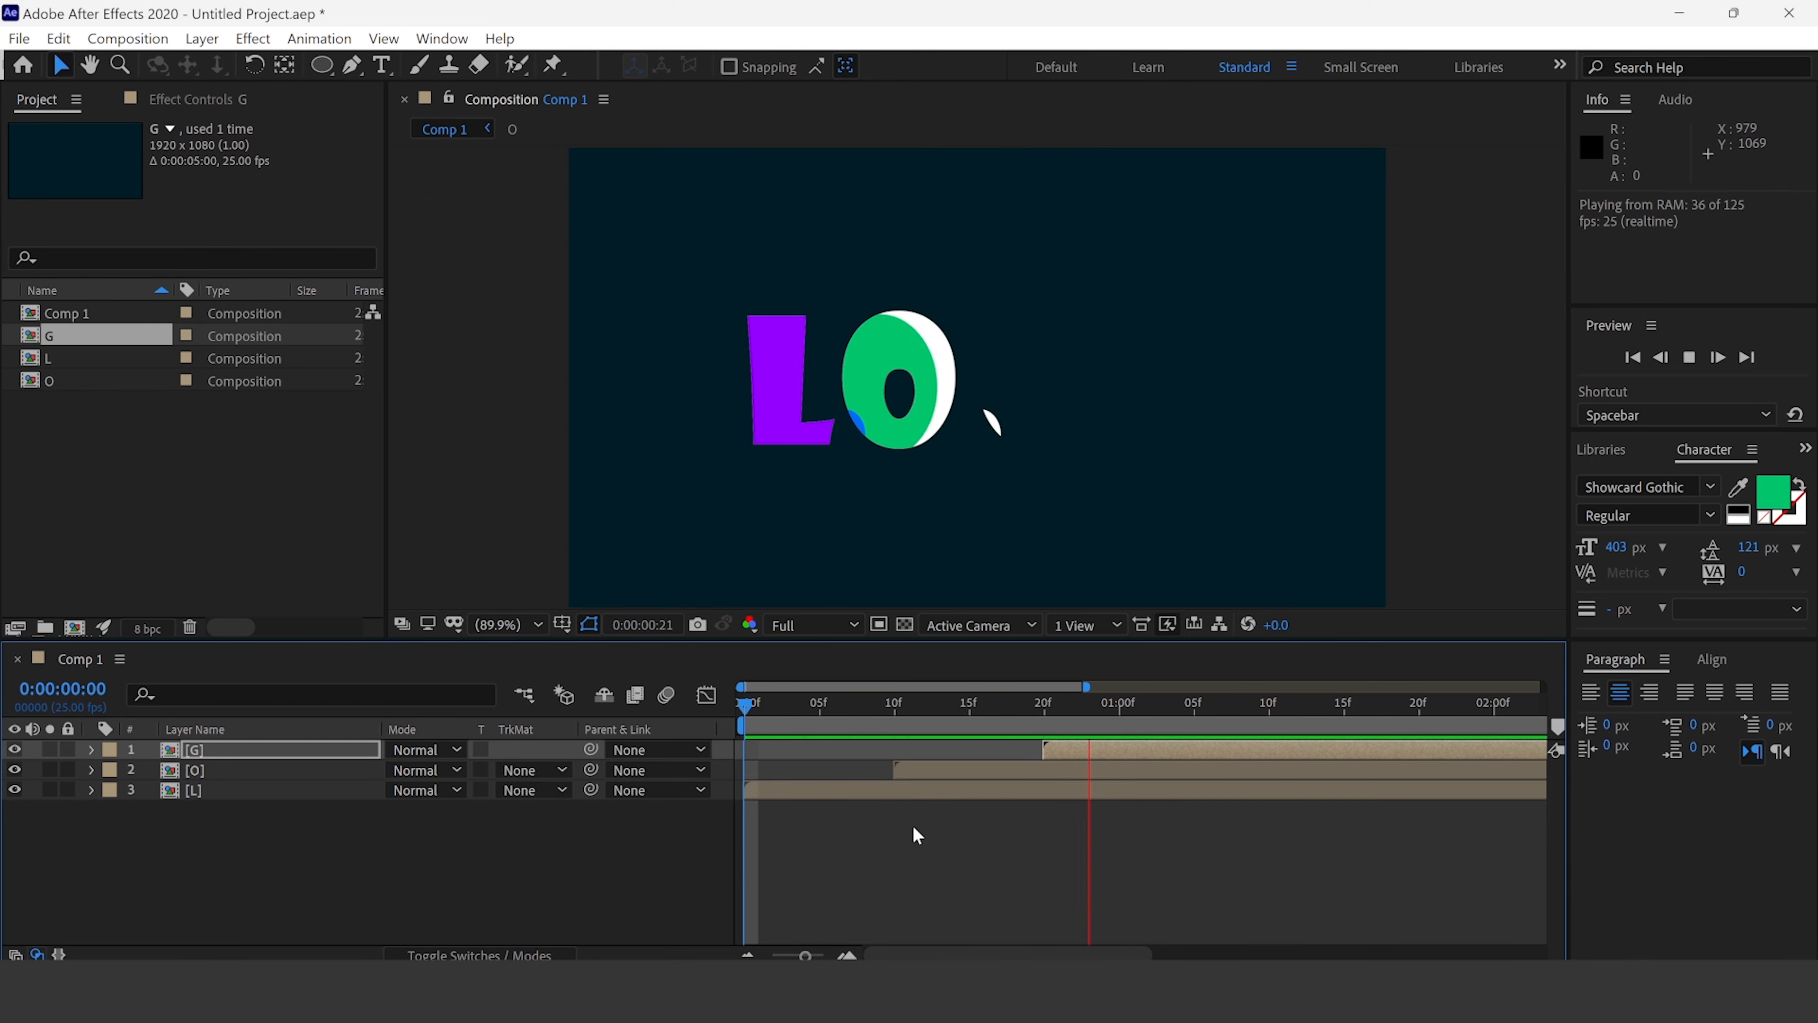
- Open the G composition and change the letter of its O text layer to G
click(1052, 748)
click(1057, 747)
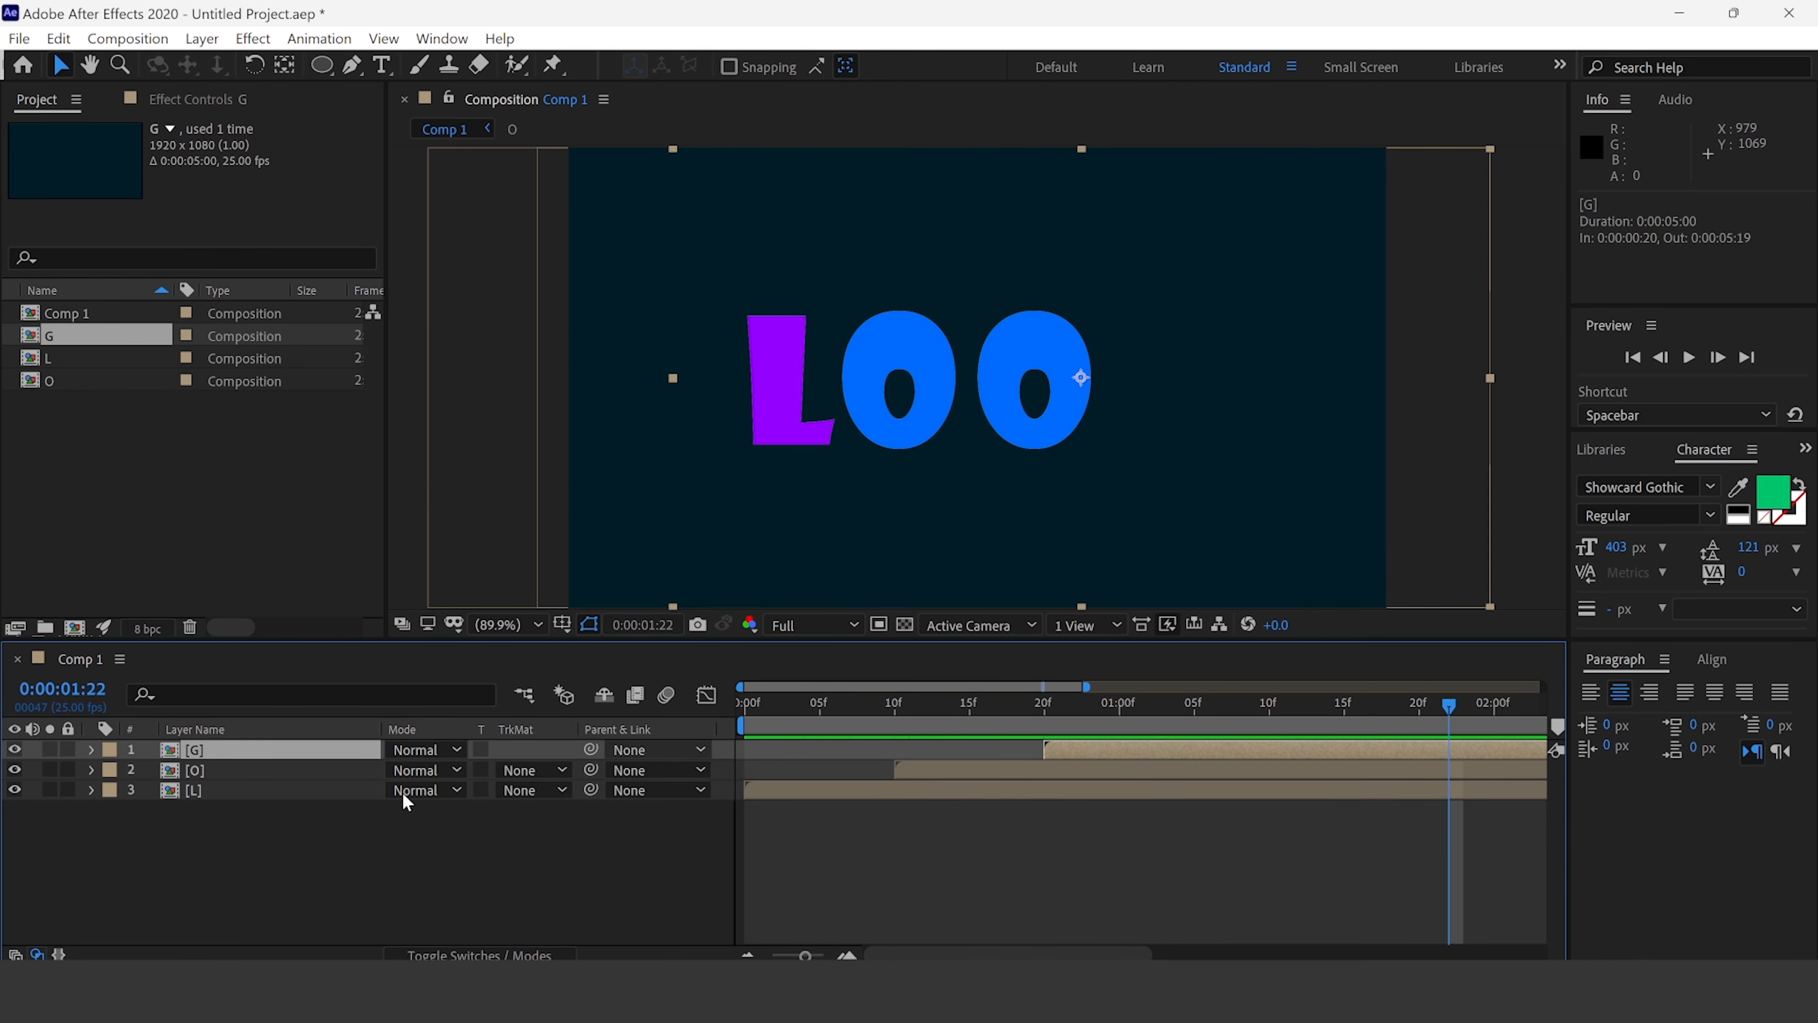
double_click(1048, 750)
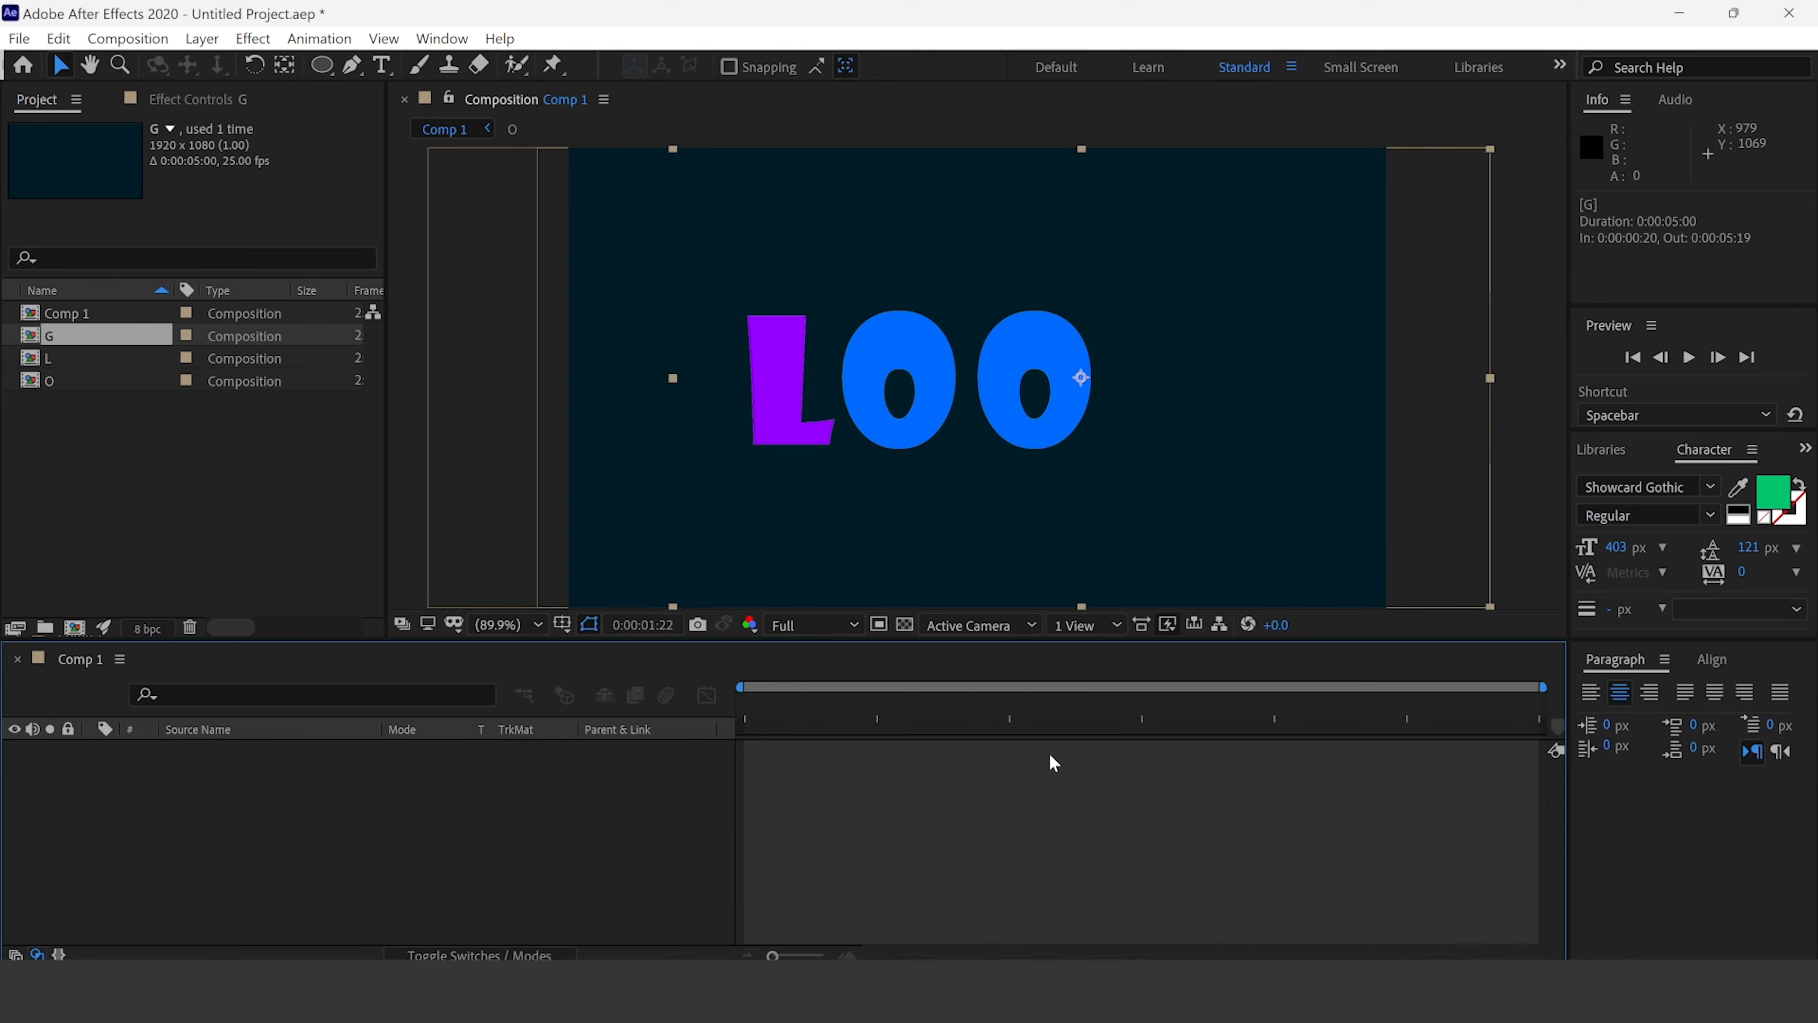
click(839, 773)
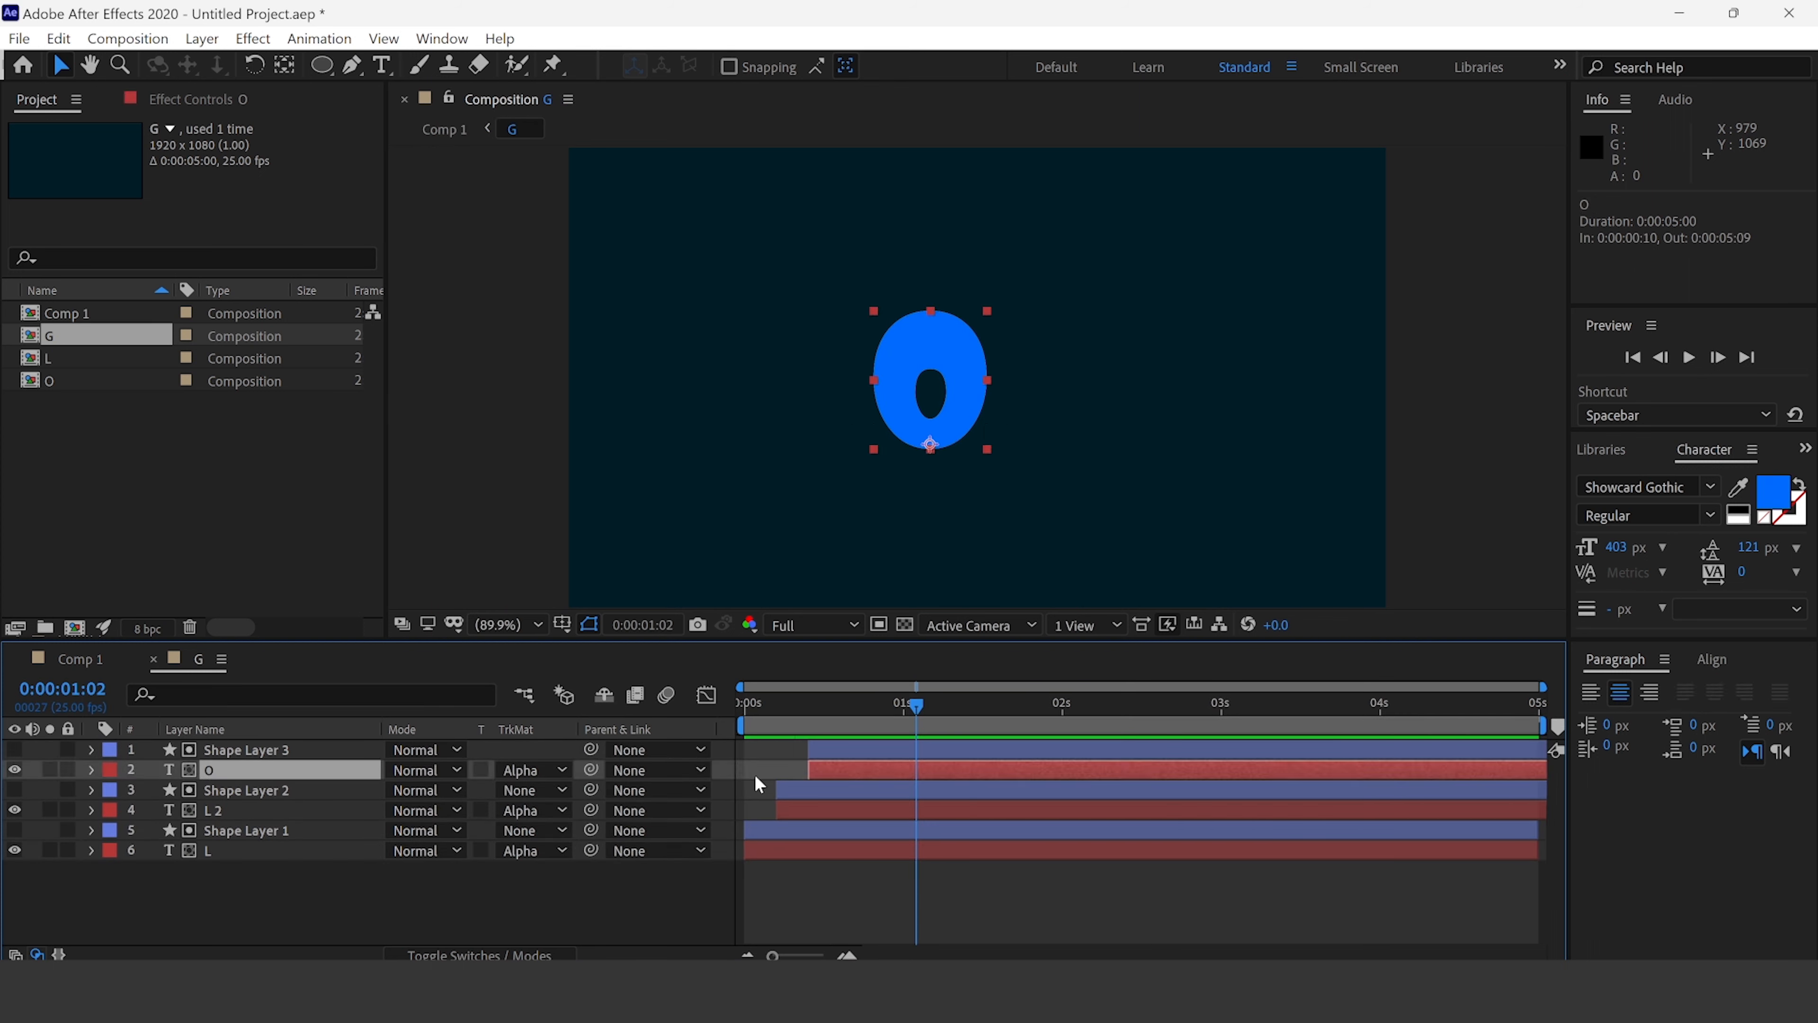
key(ctrl+t)
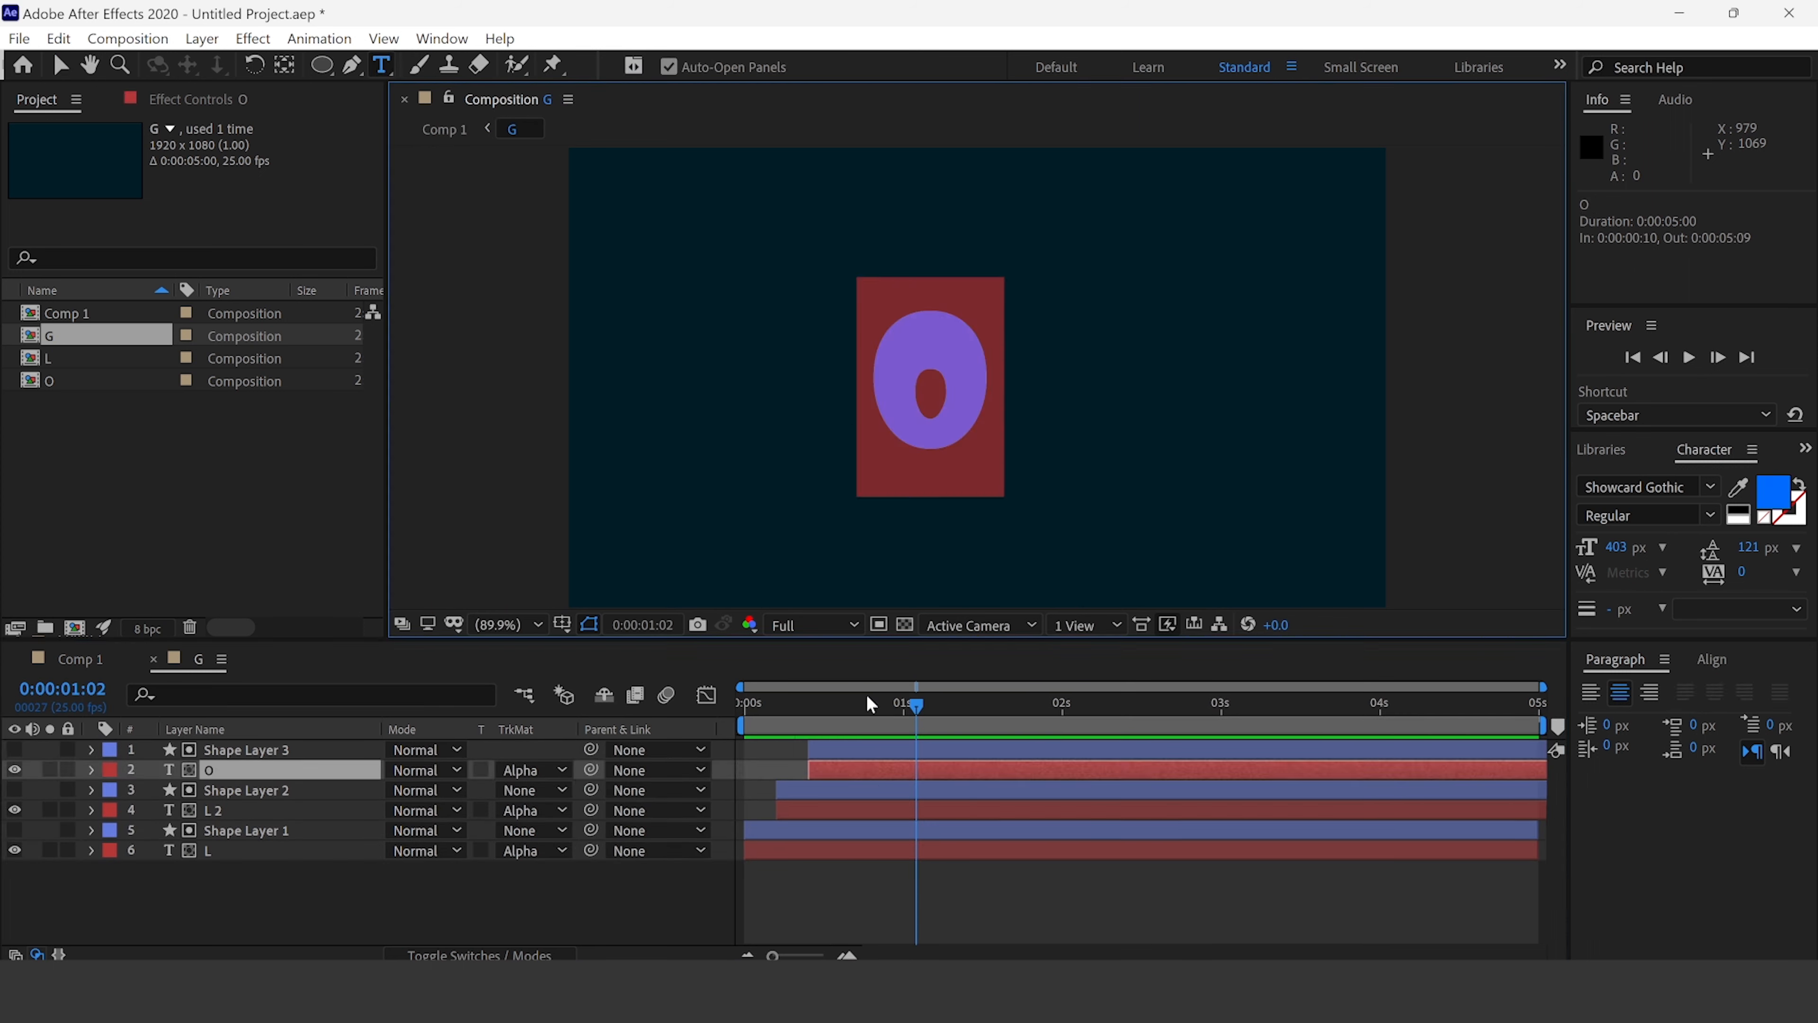
text(G)
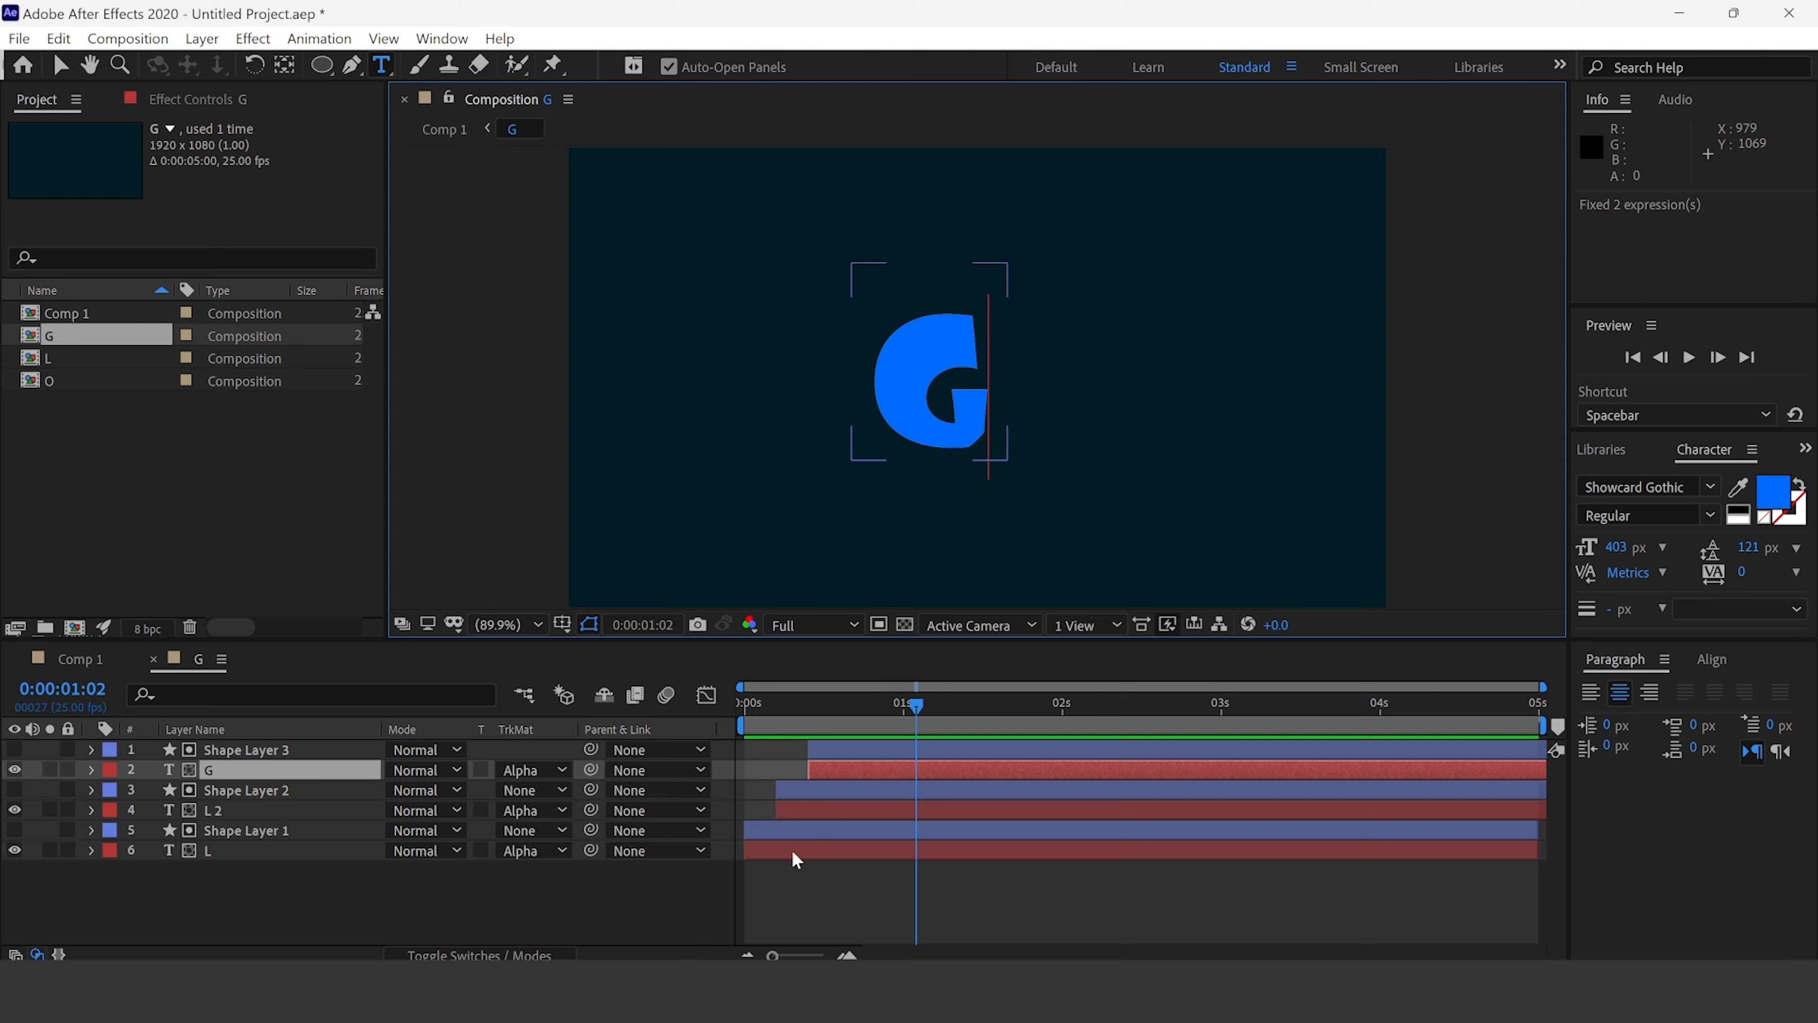
- Change the fill colour of the G text layer to light blue 83B7FF
click(861, 771)
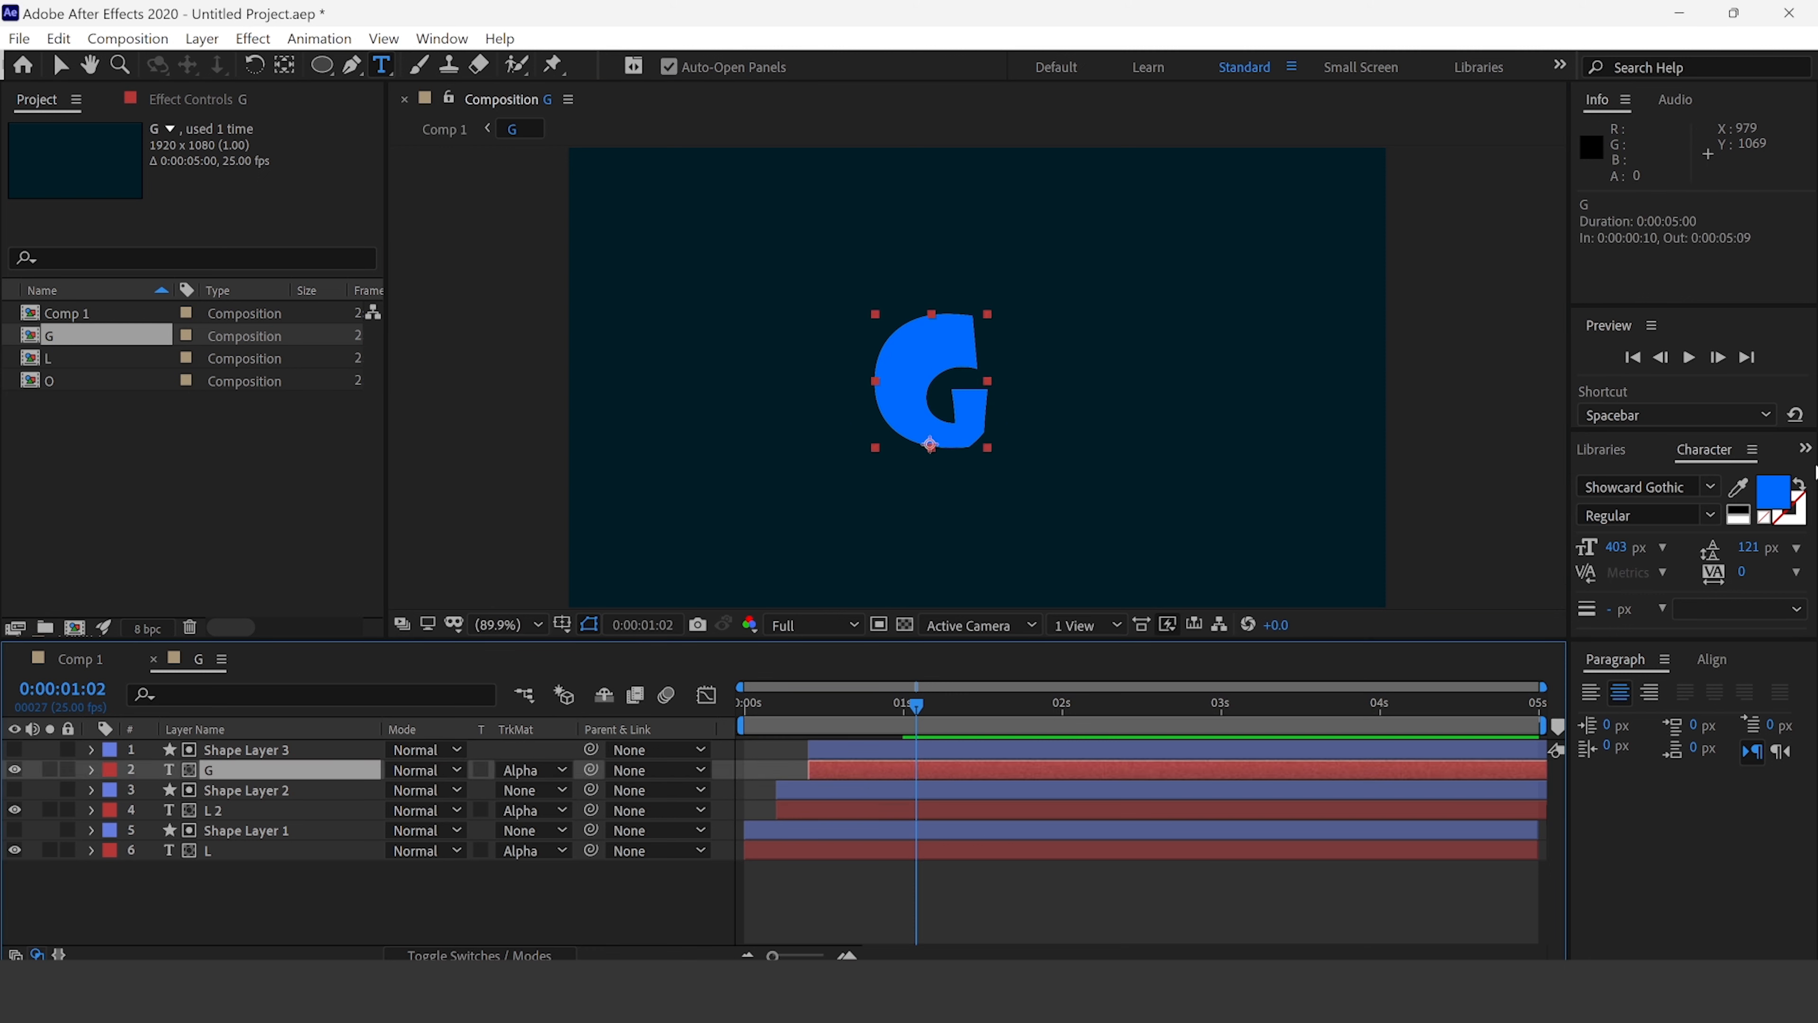
click(1788, 494)
drag(1152, 570, 1176, 569)
click(1548, 576)
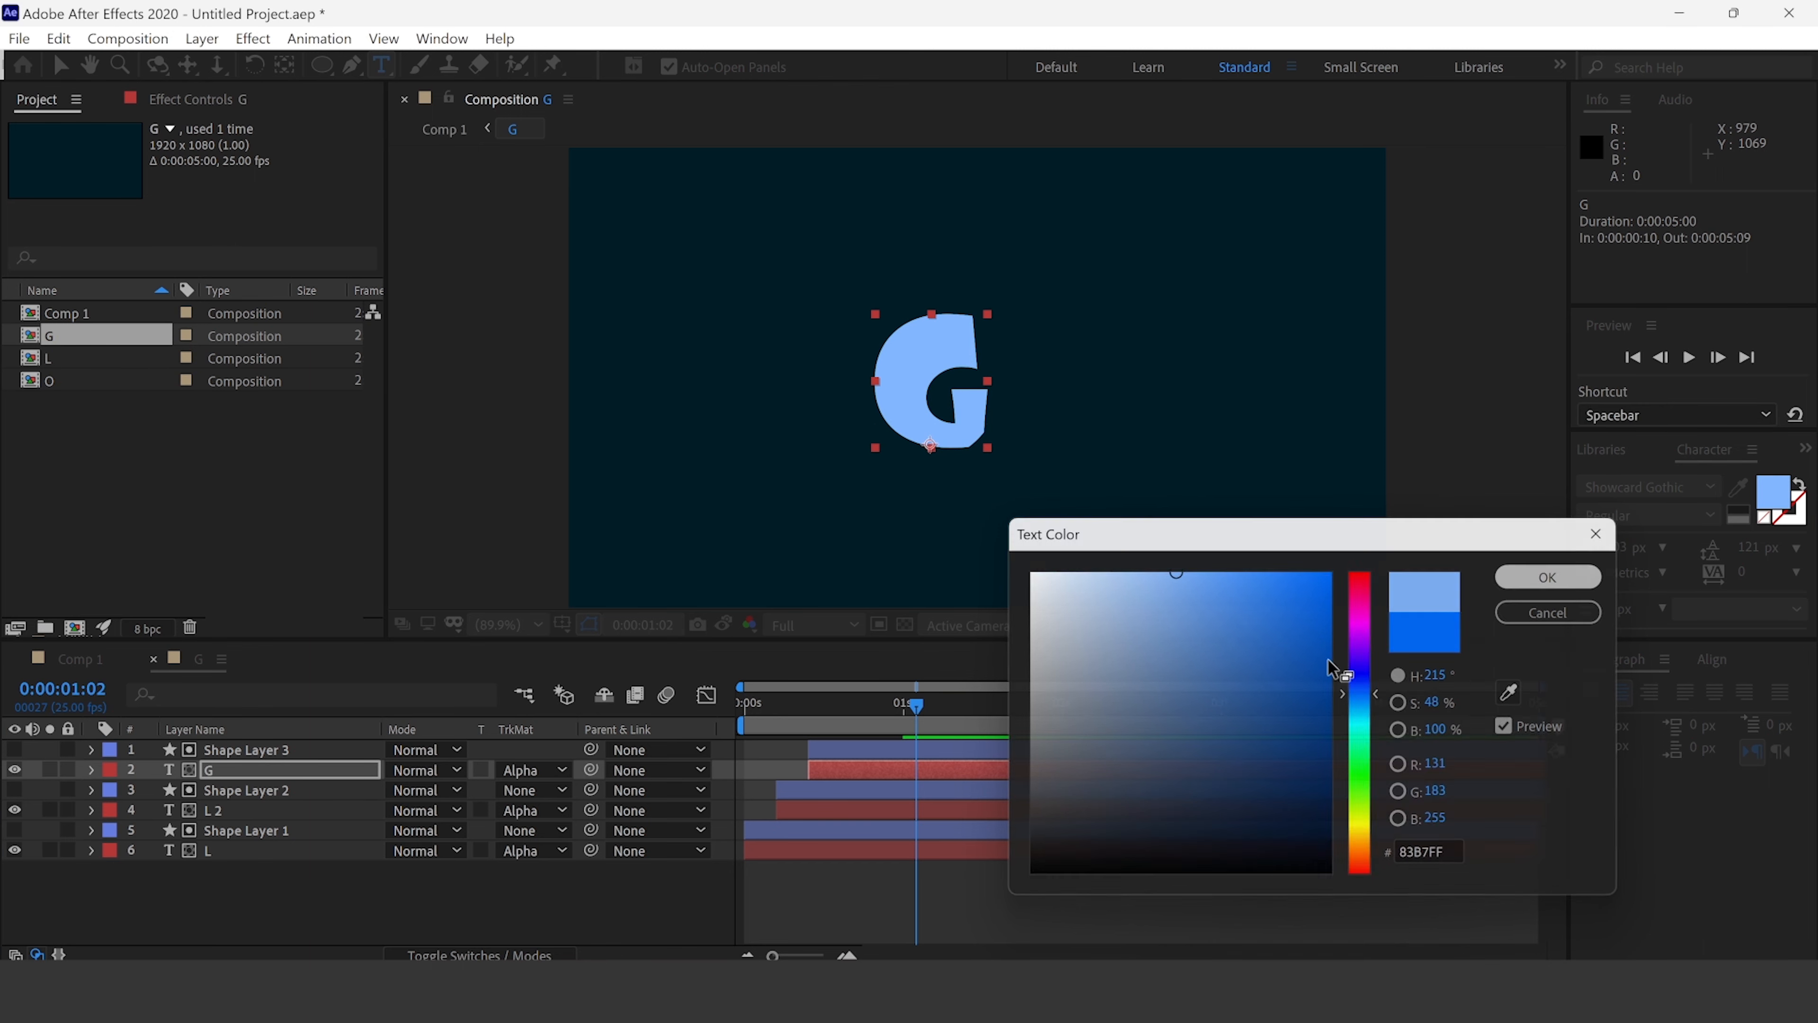
- Change the fill colour of the L 2 text layer inside the G composition to purple
click(803, 706)
click(826, 812)
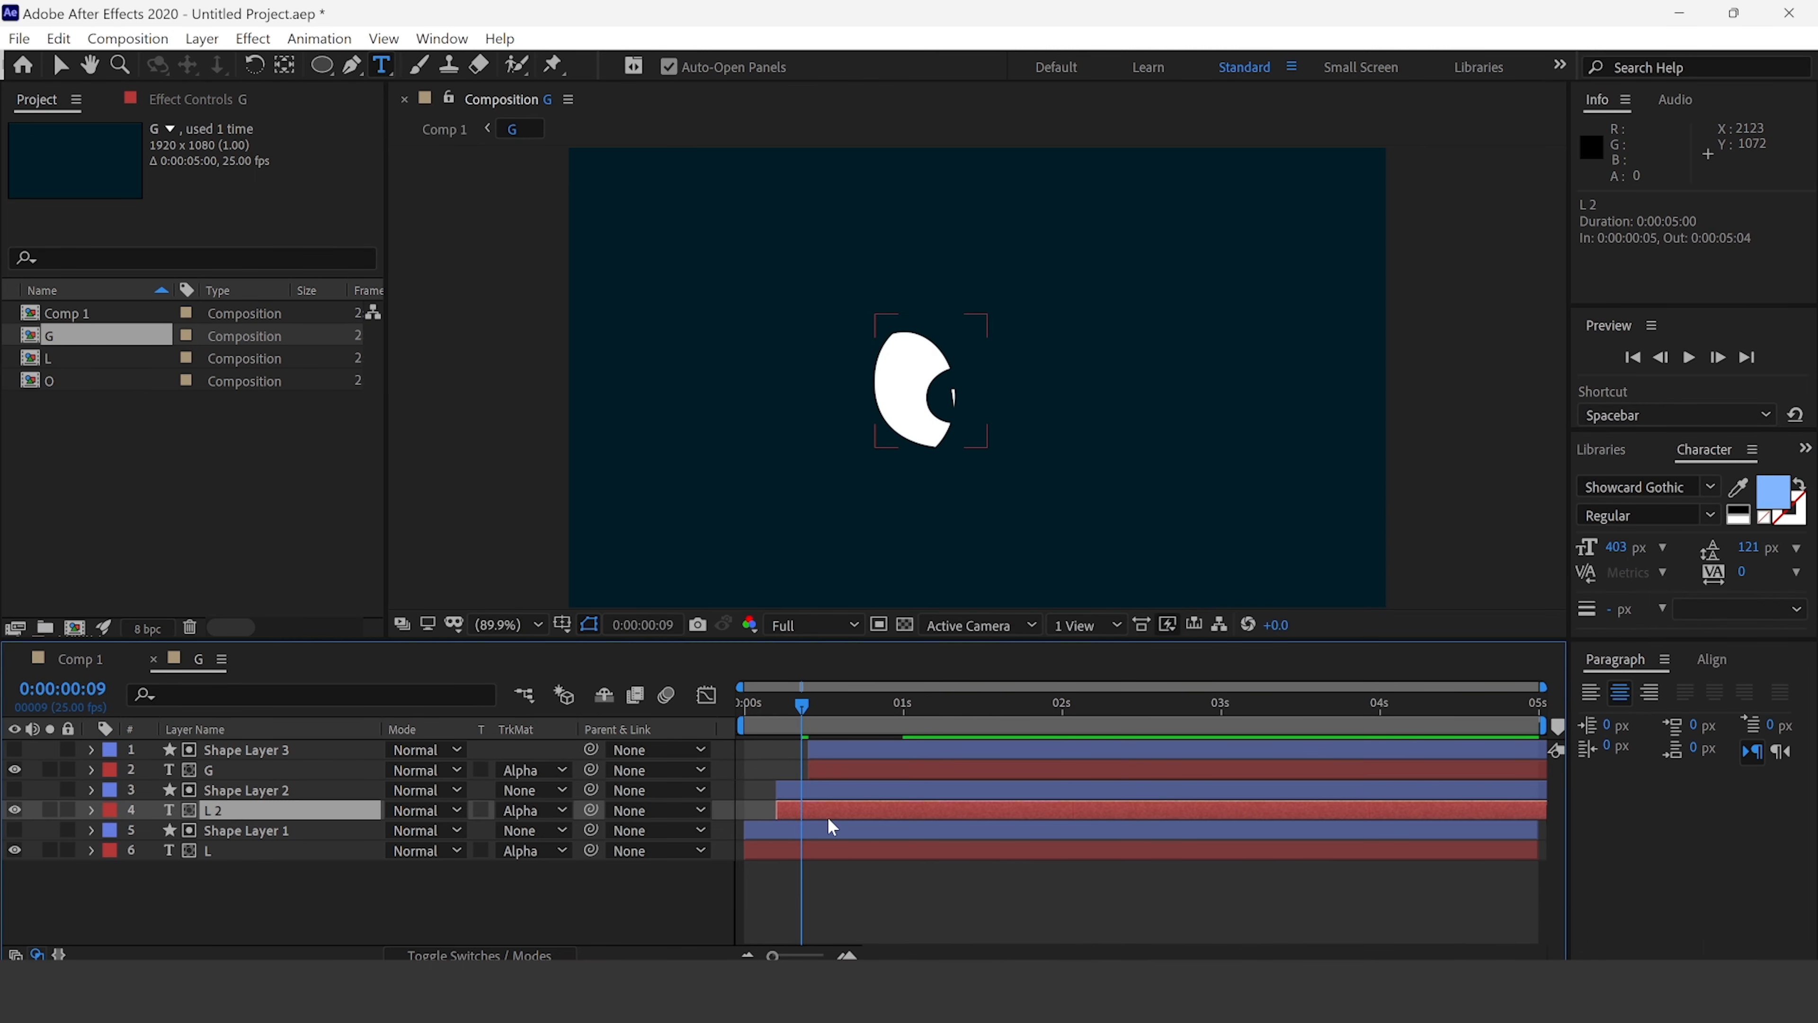
drag(802, 707, 851, 707)
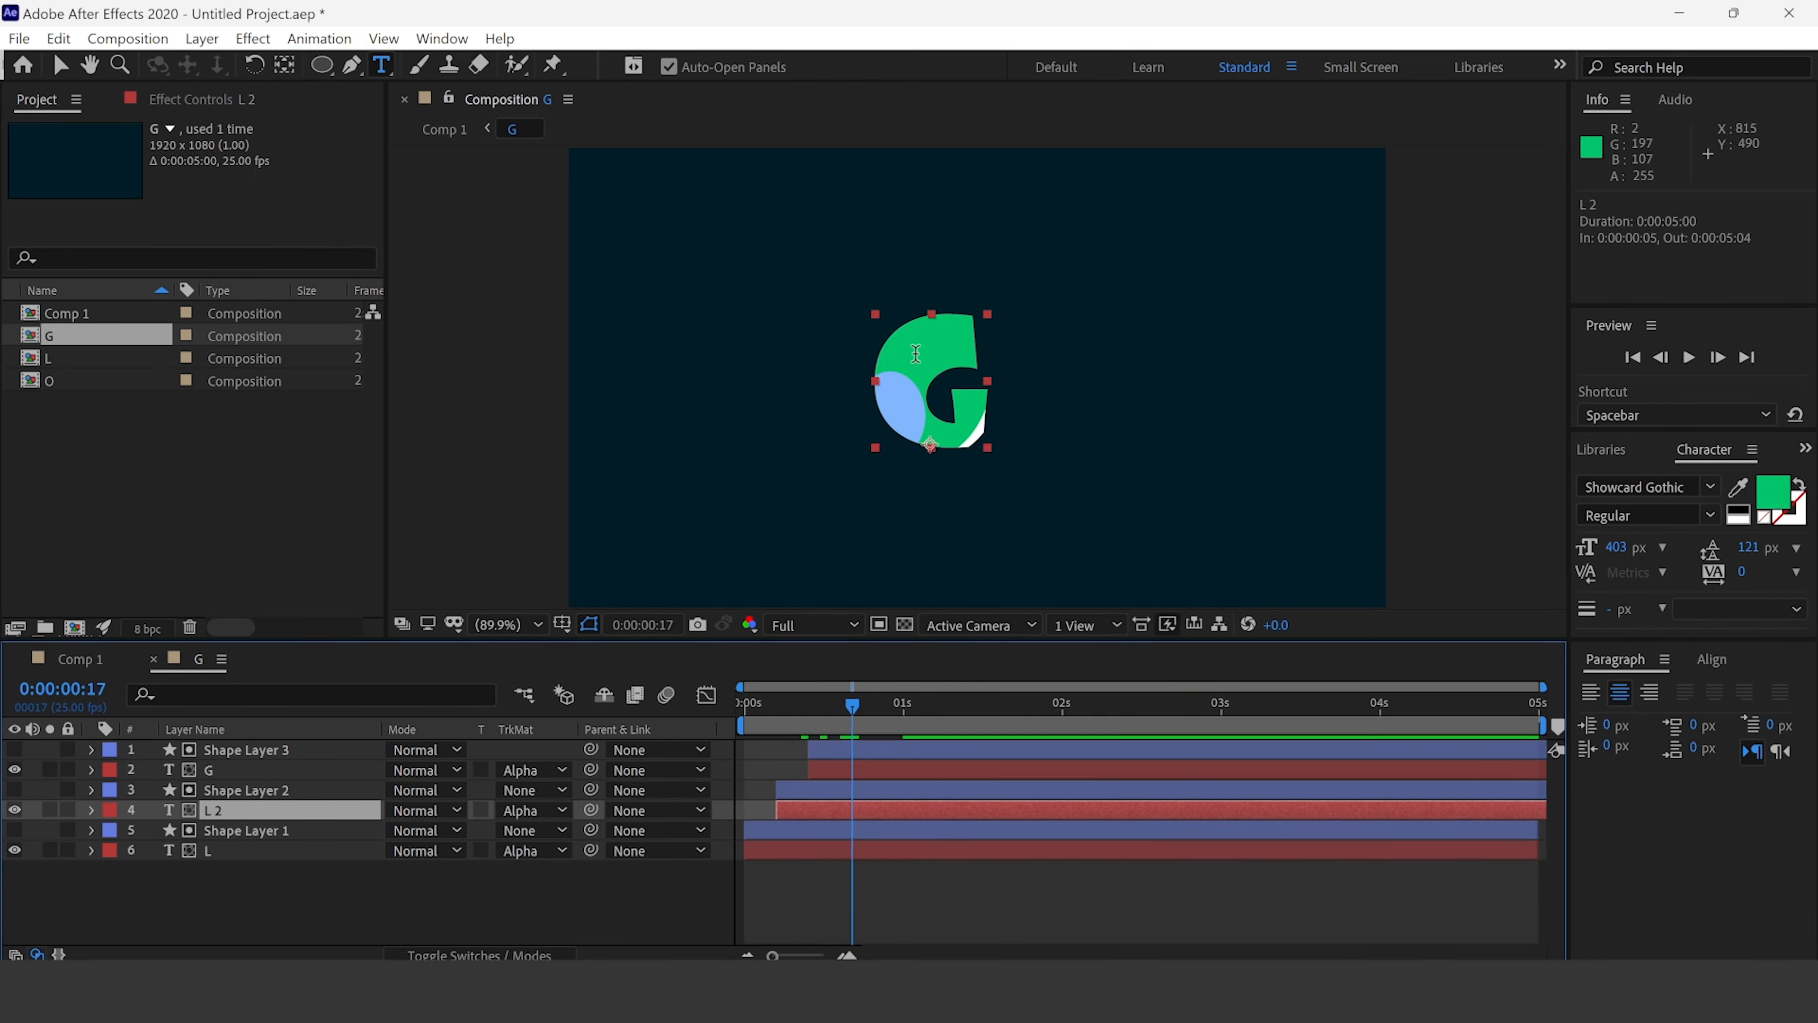
click(1773, 493)
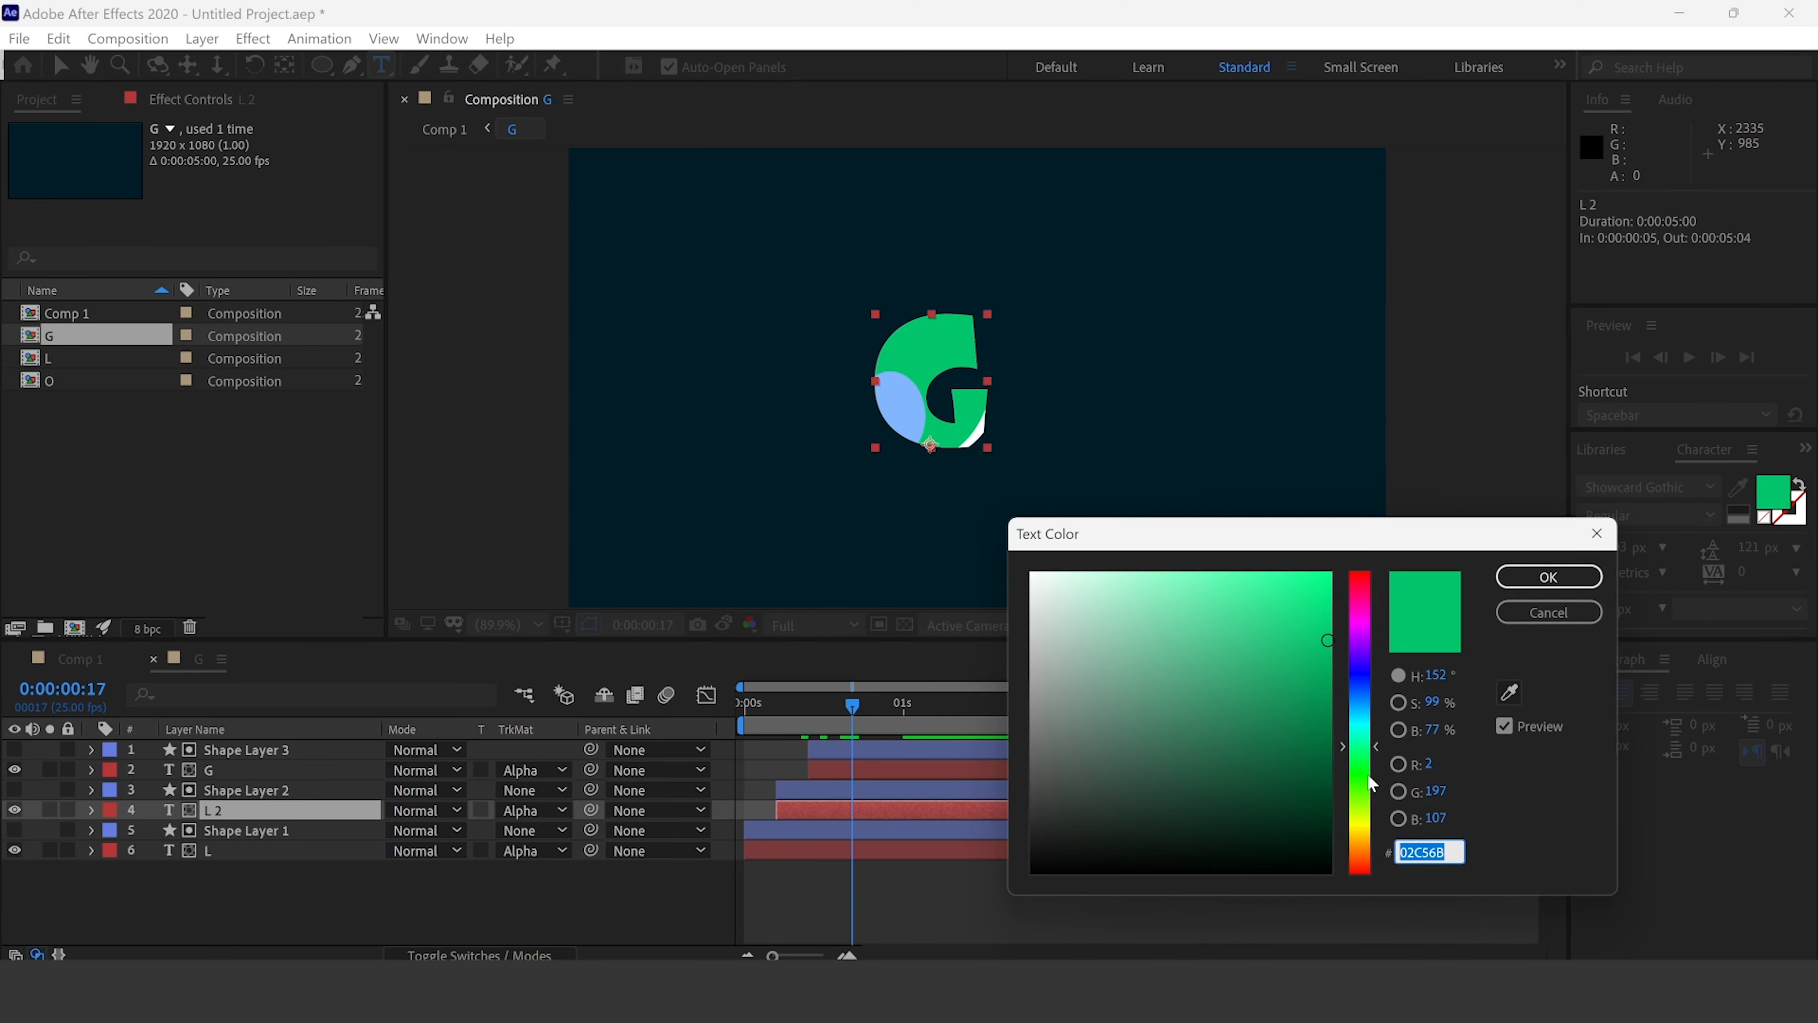
drag(1370, 800, 1365, 650)
click(1548, 577)
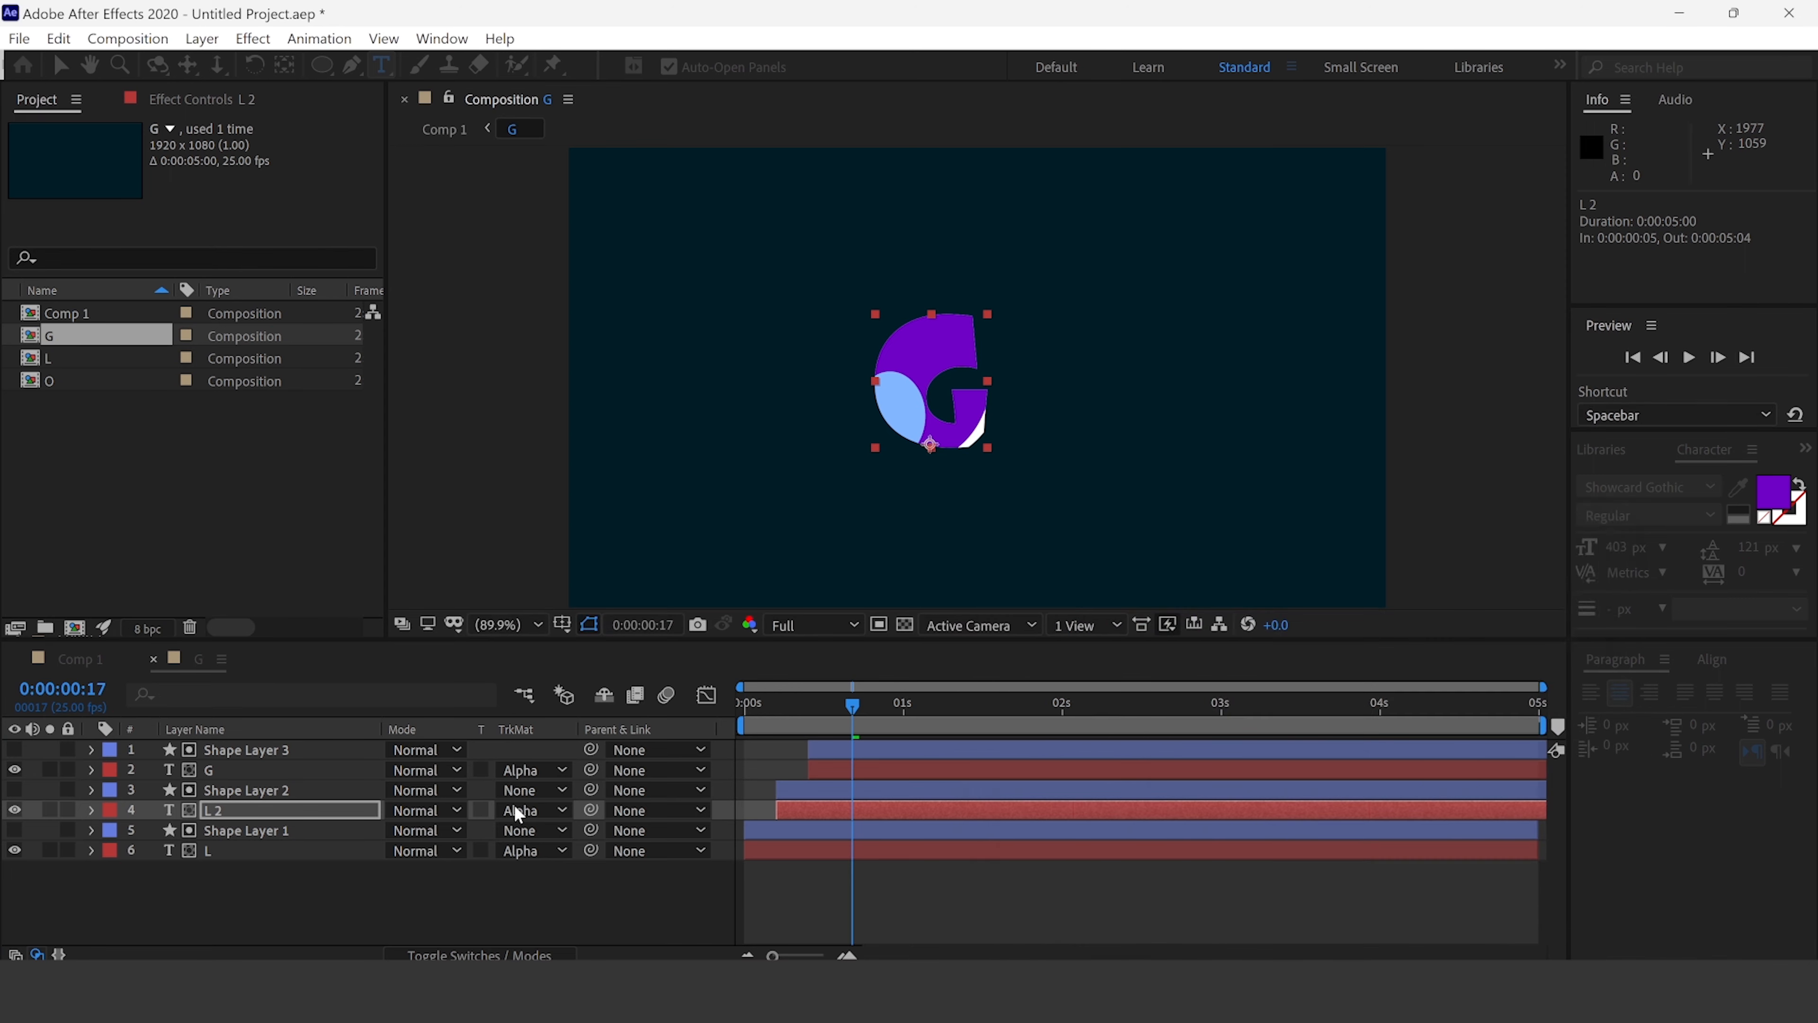
- Change the fill colour of the lowest text layer, L, inside the G composition to crimson EC0047
click(776, 709)
click(812, 853)
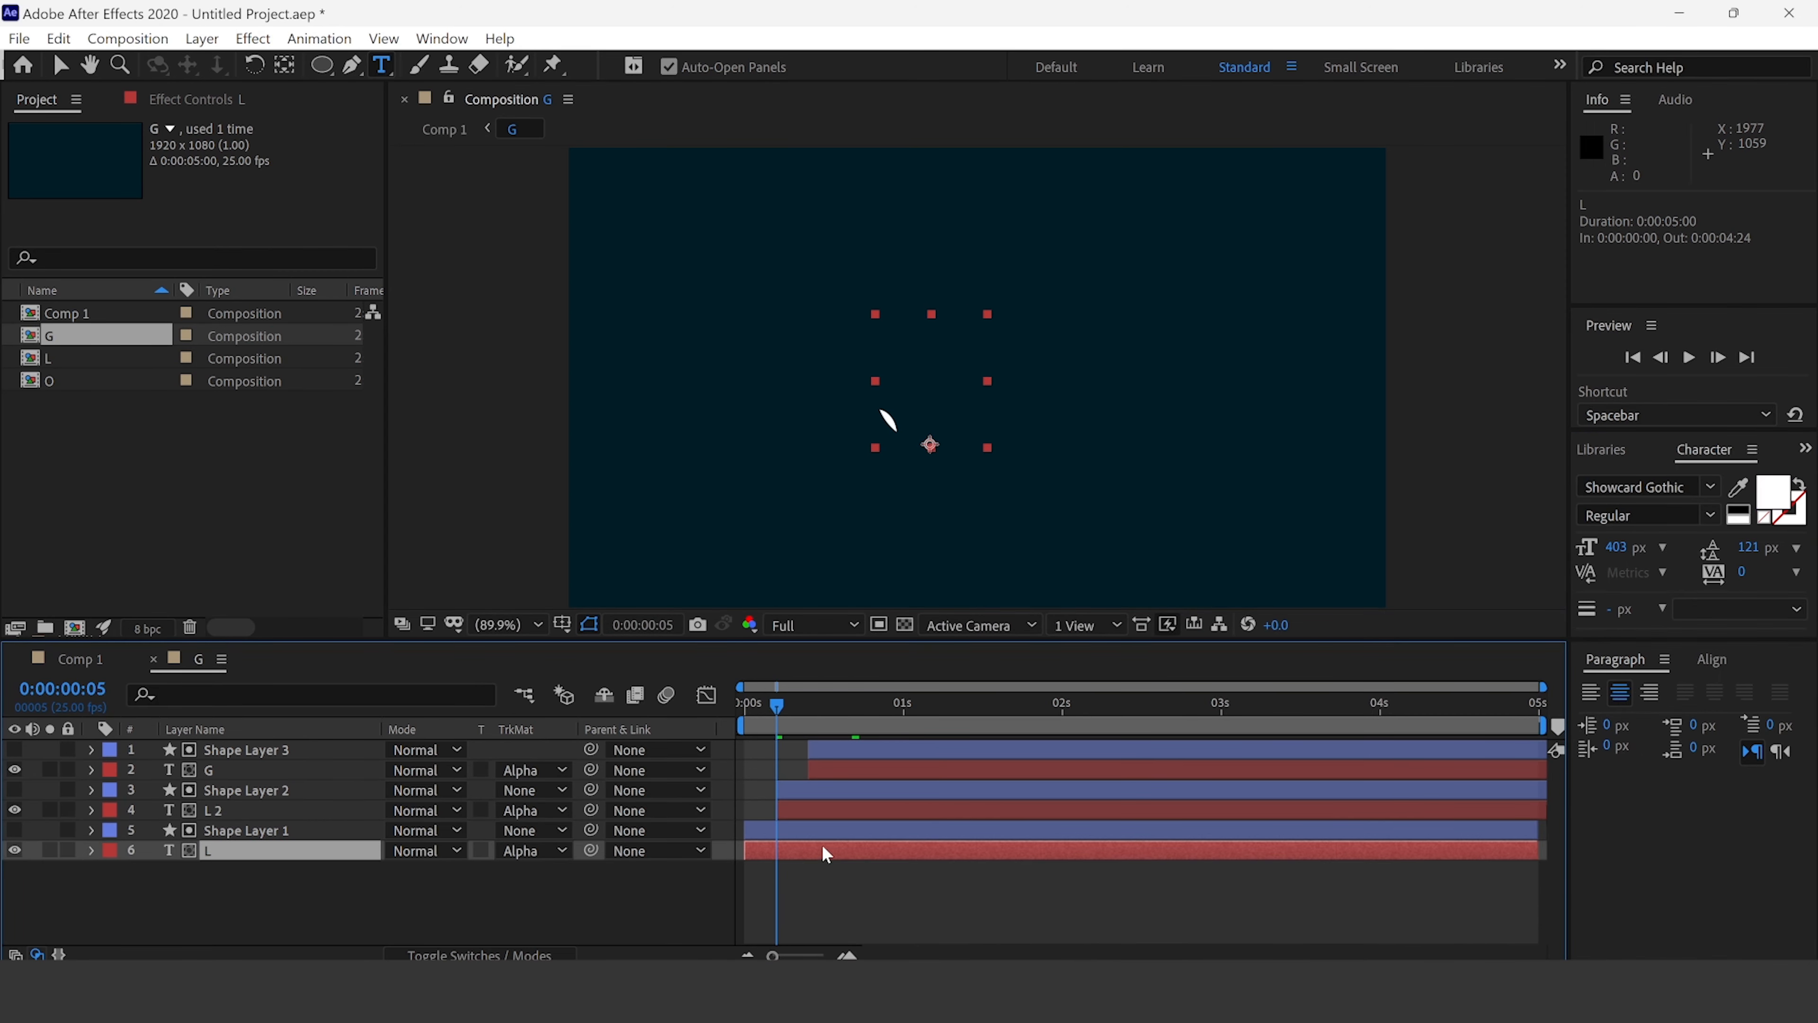
click(1772, 494)
click(1365, 648)
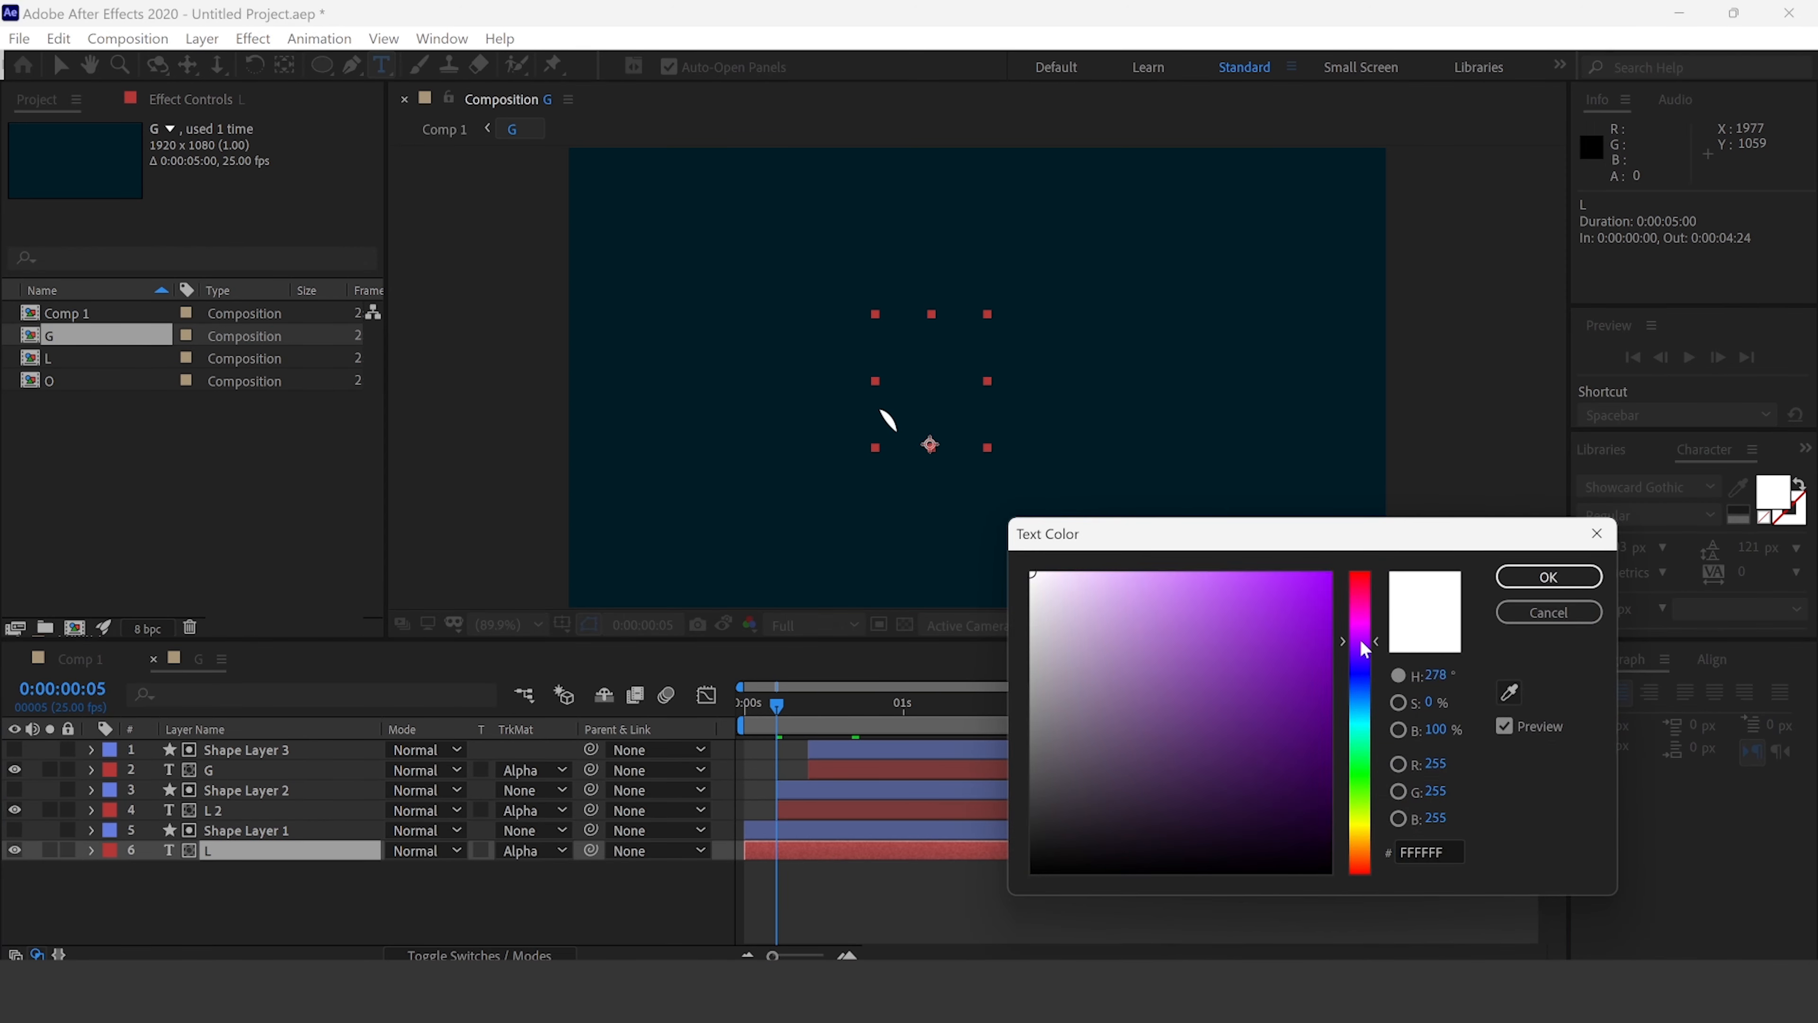
click(1319, 591)
click(1549, 577)
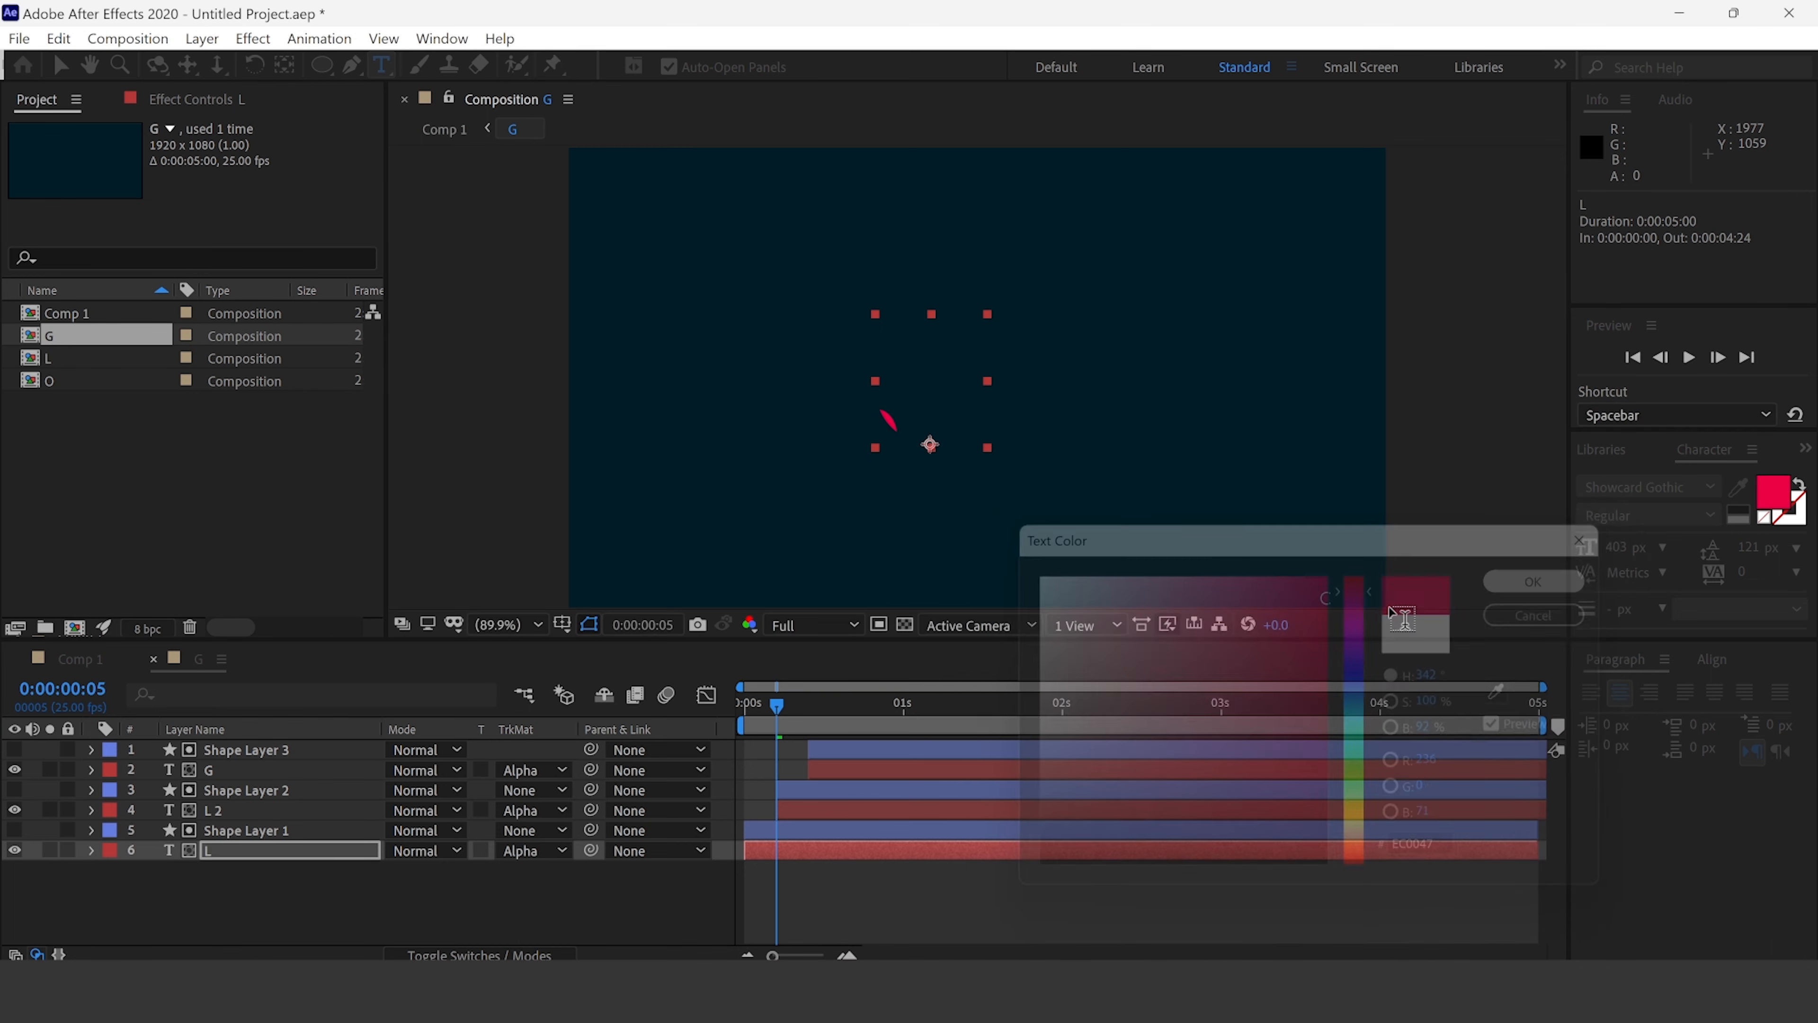
- Return to Comp 1, preview the G reveal from the start, and scrub to 0:00:01:06 to check its colours
click(155, 658)
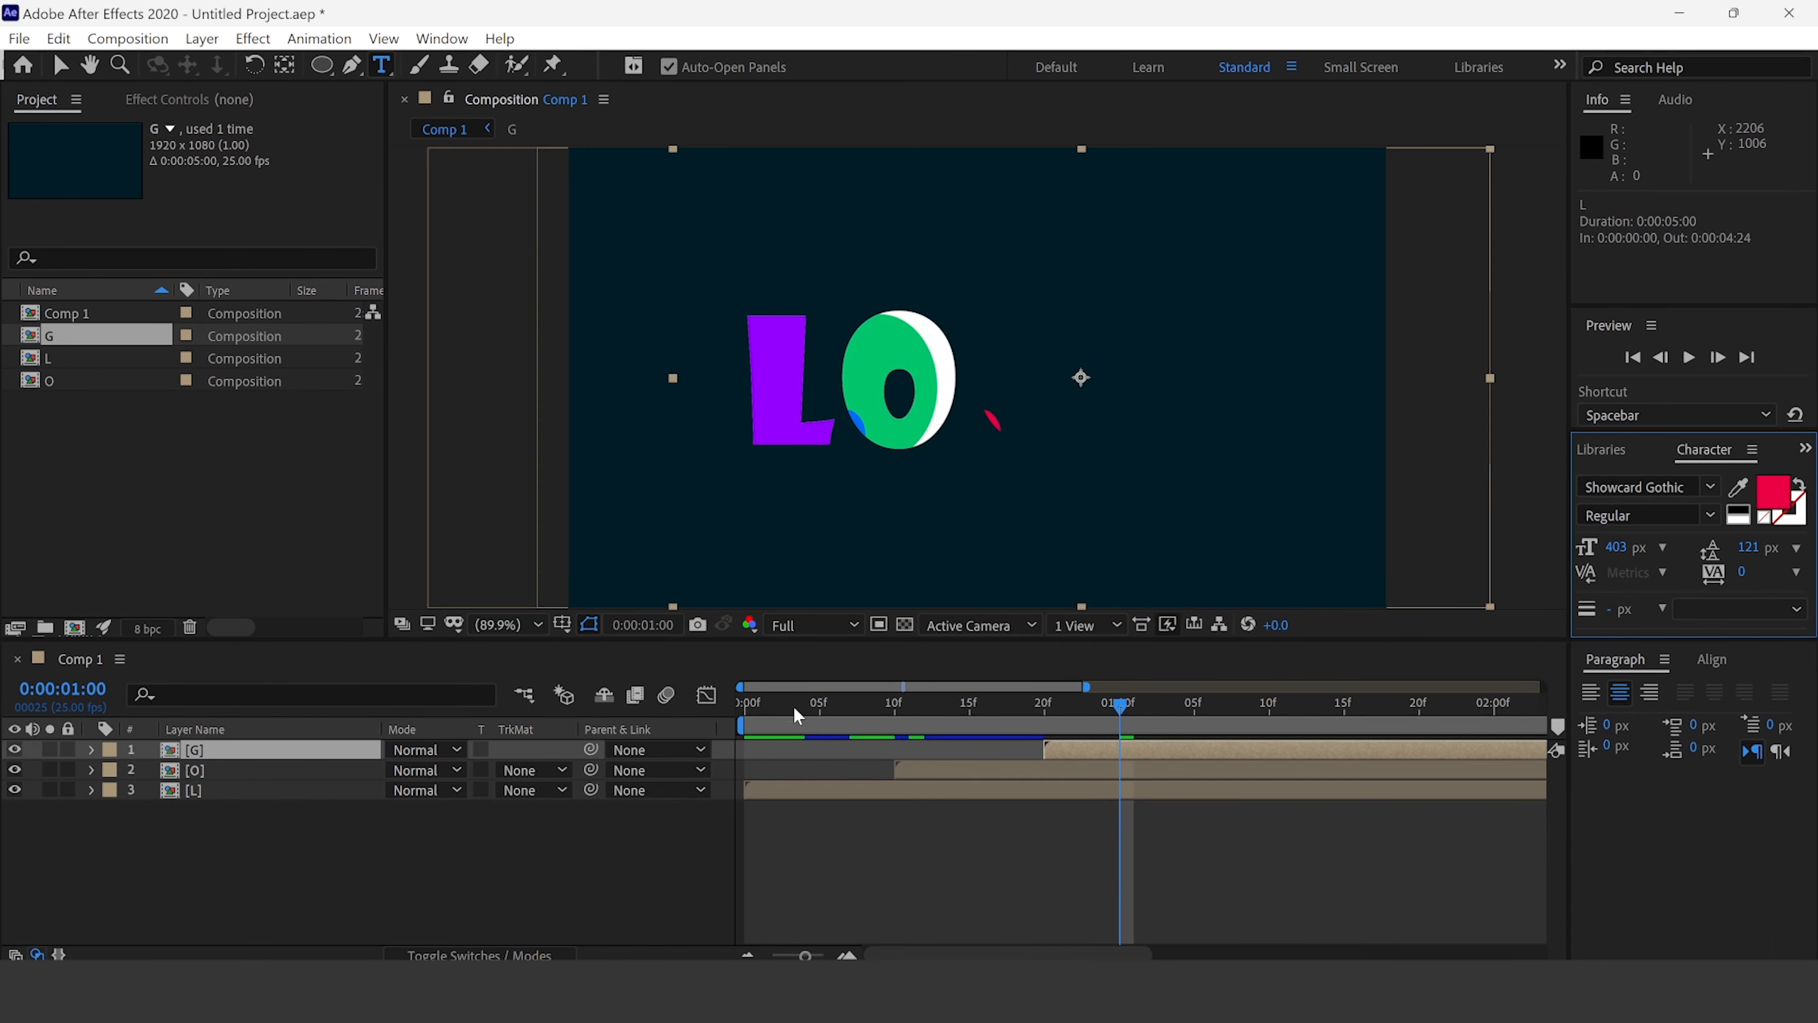
drag(787, 709, 715, 699)
key(space)
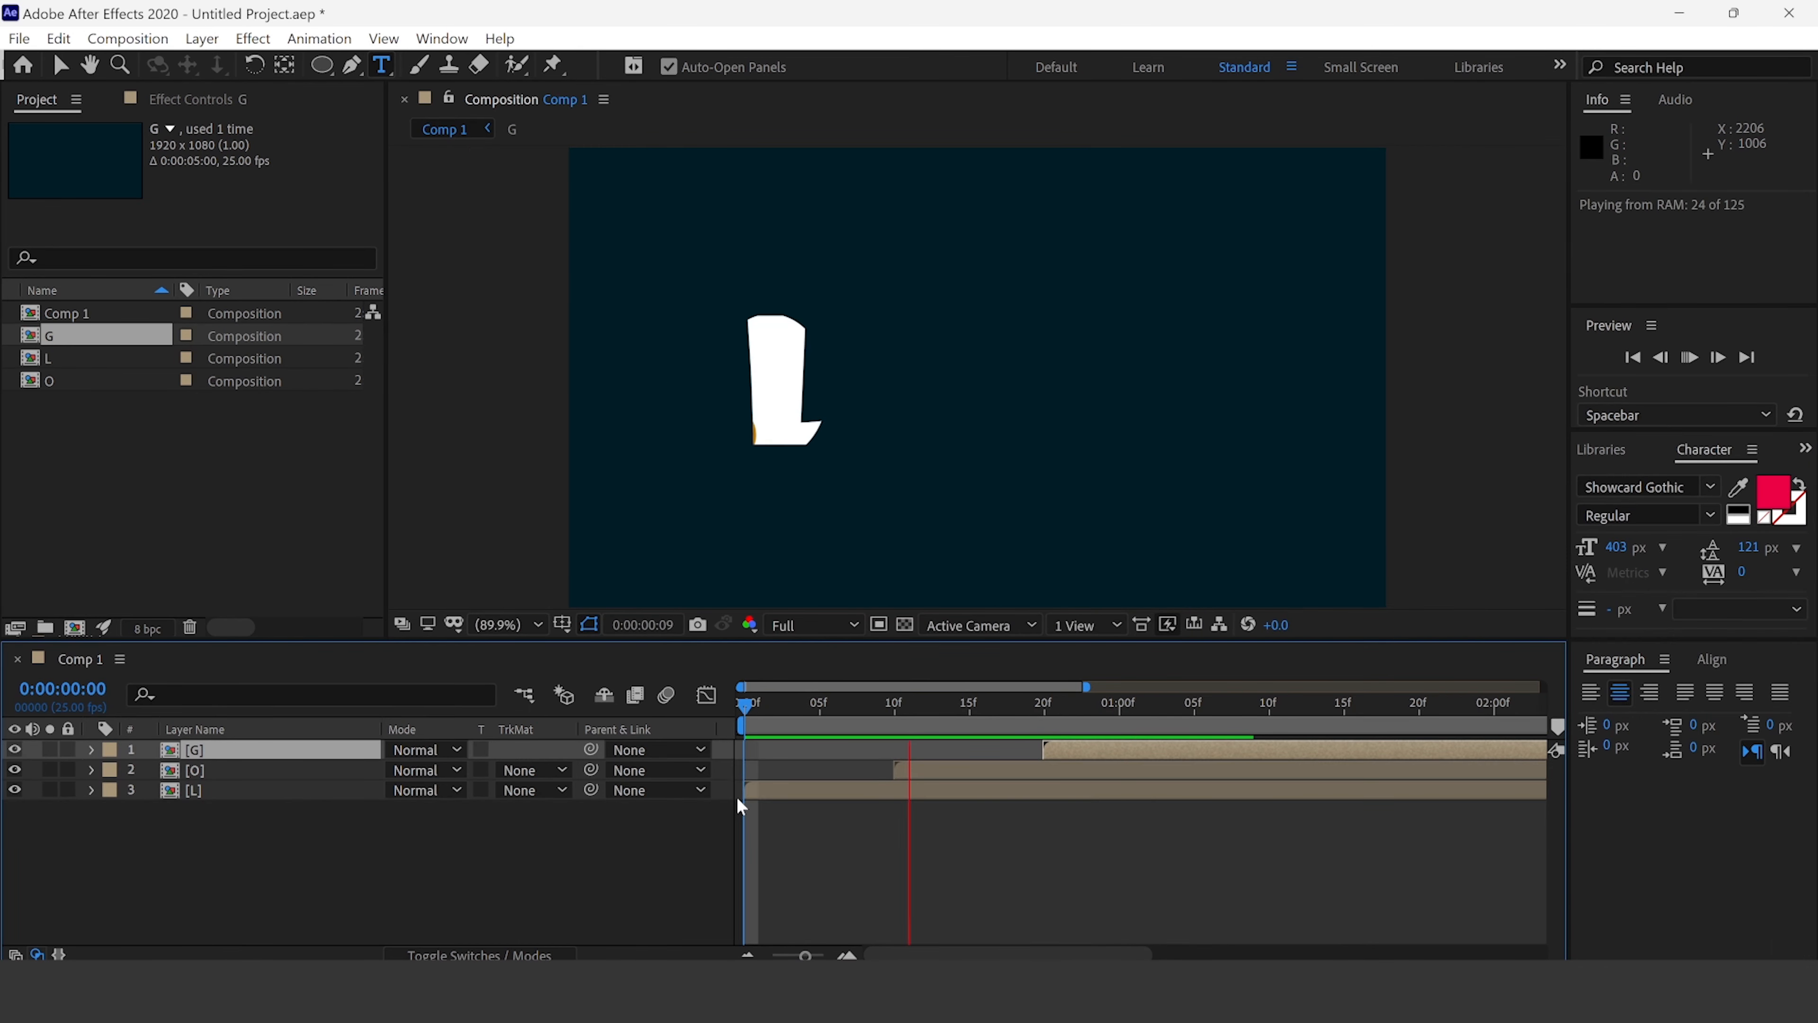
key(space)
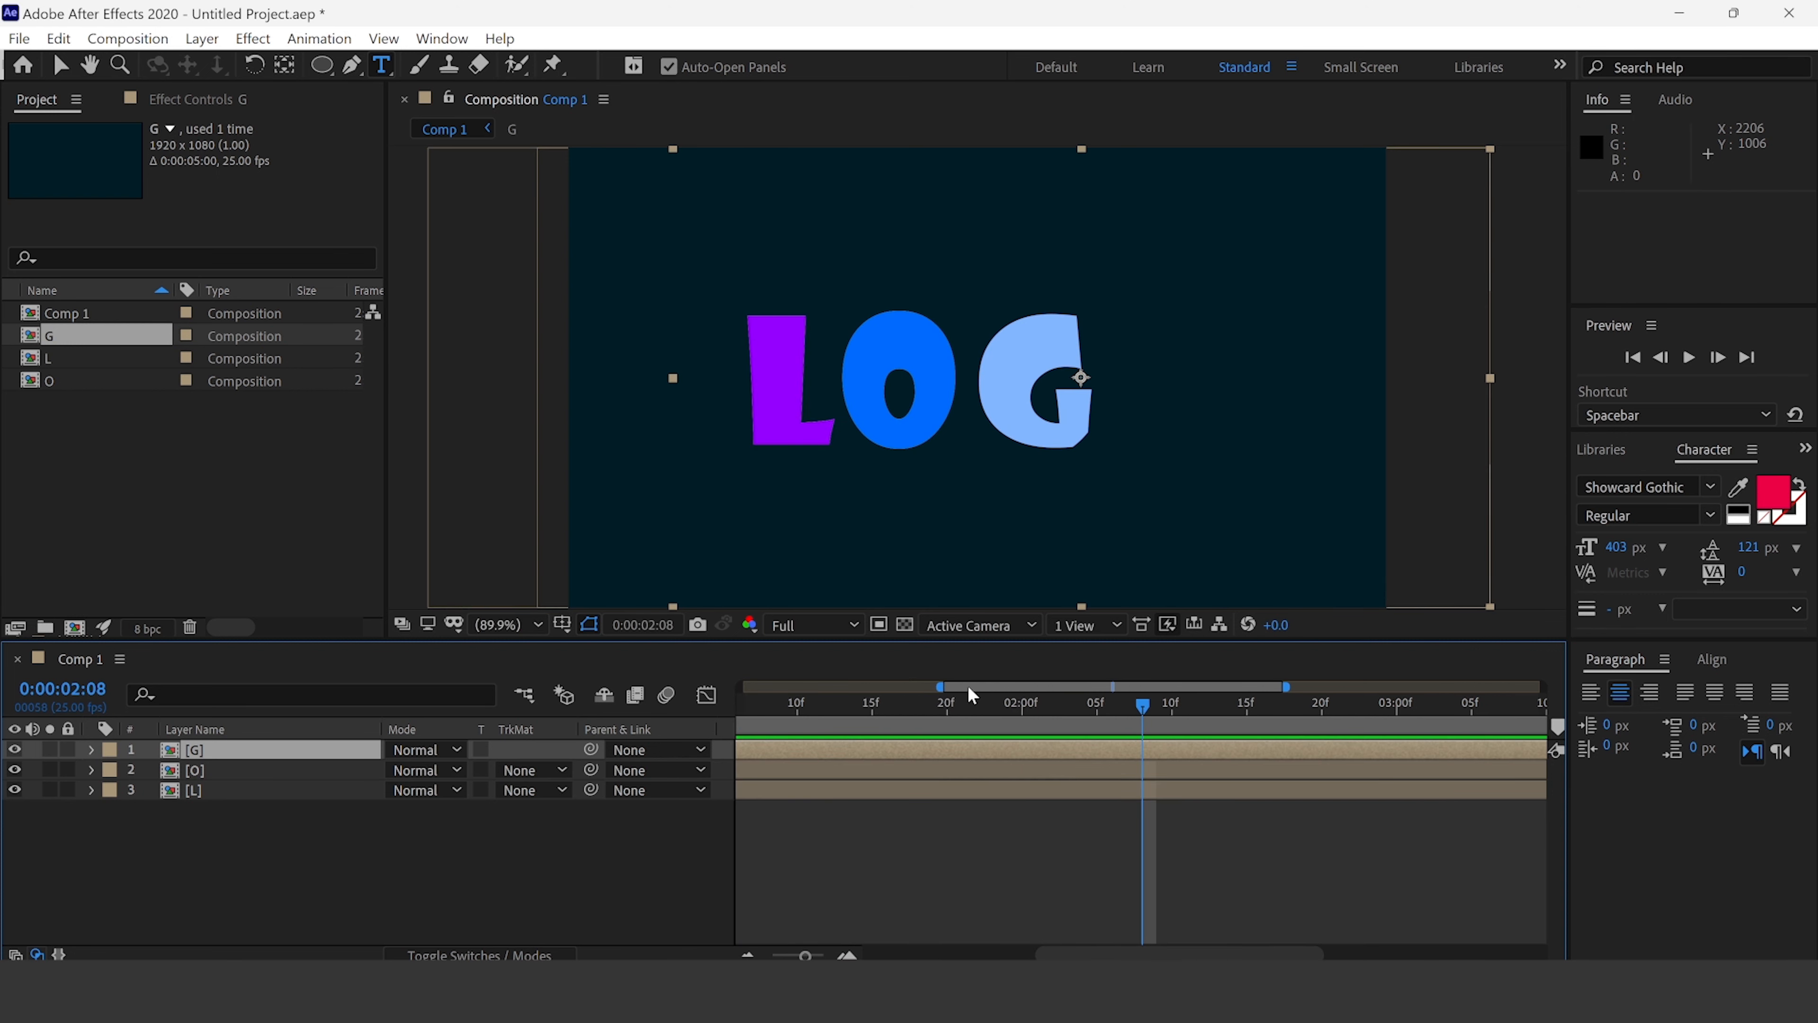
drag(972, 696, 600, 719)
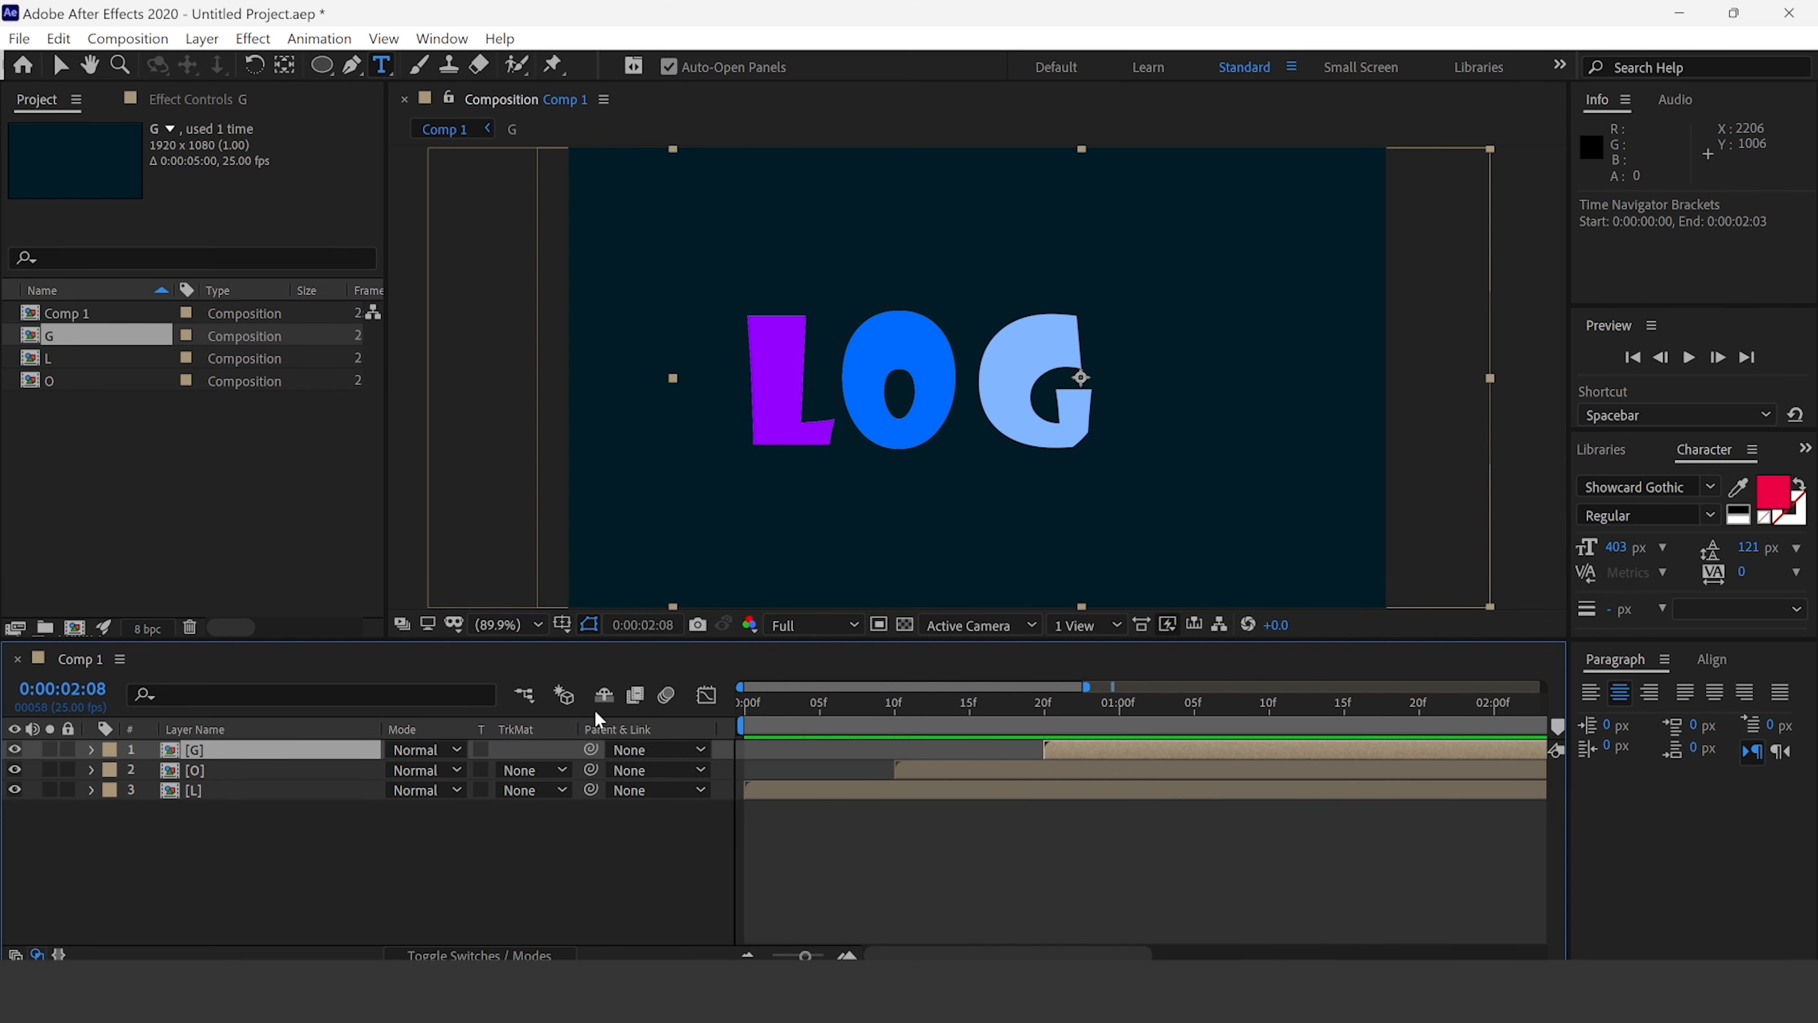
drag(847, 706, 1208, 752)
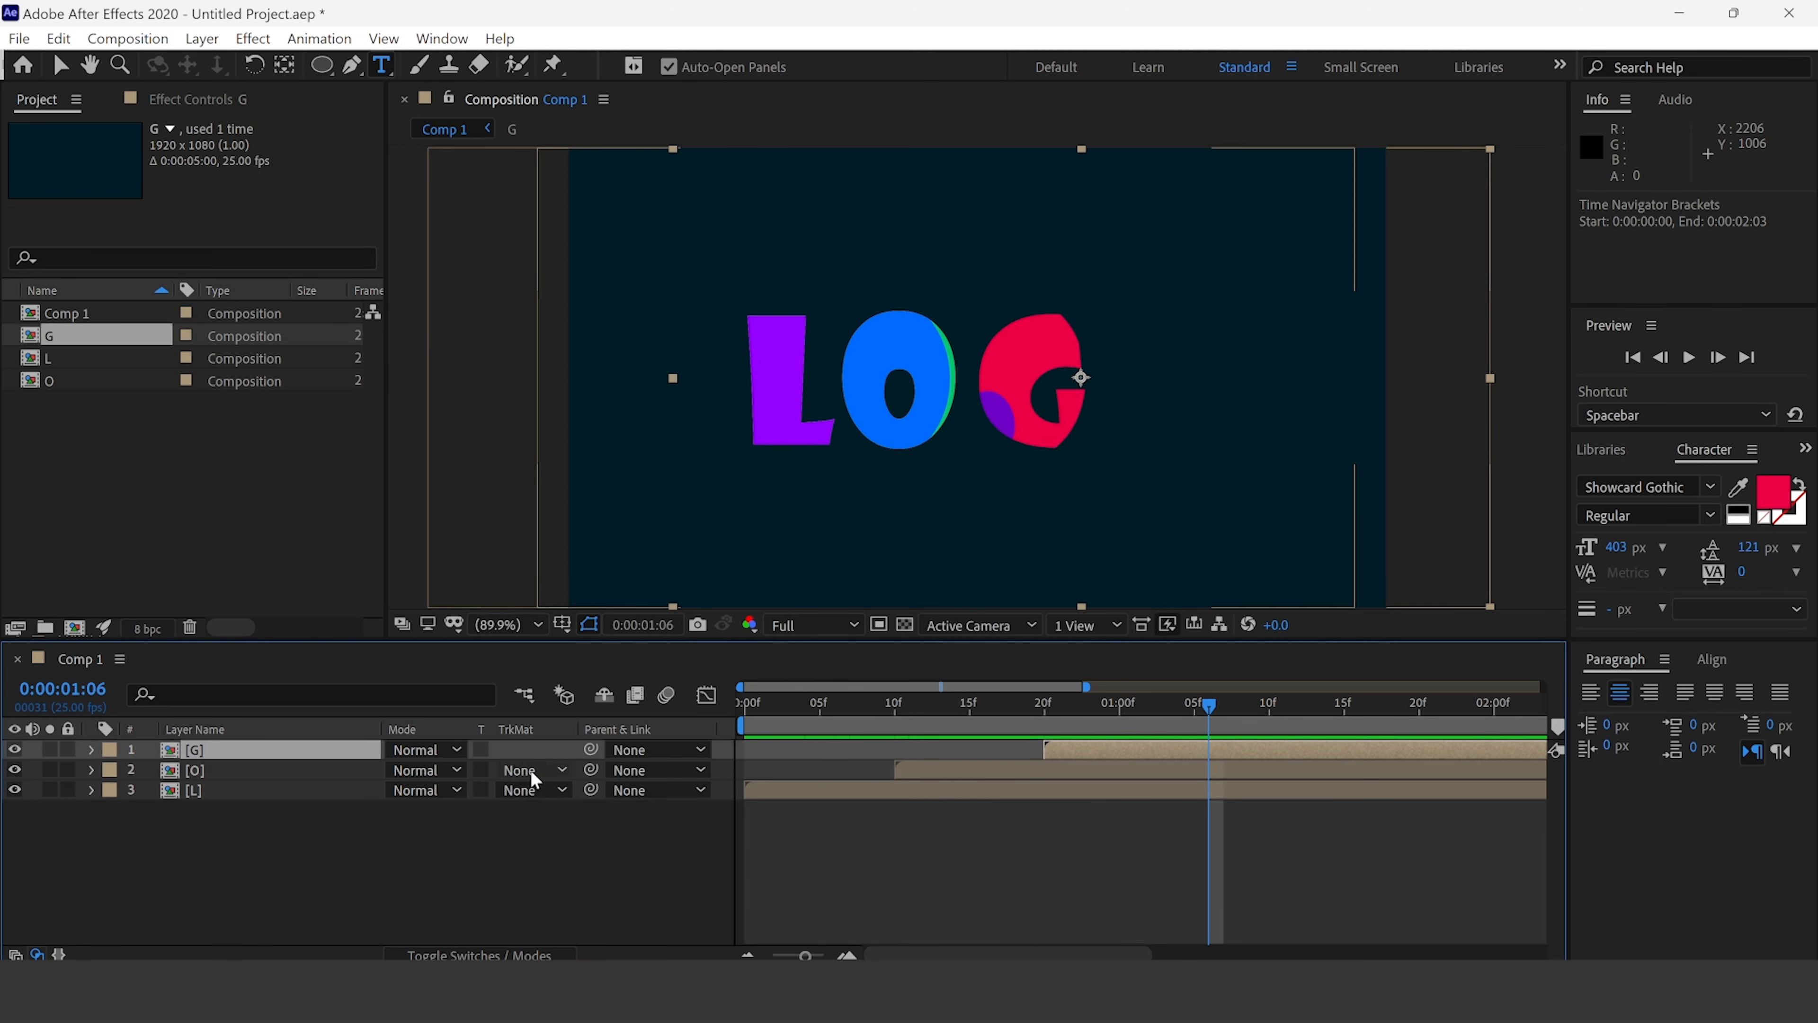
- Duplicate the O layer in Comp 1, move the copy to the top of the stack, and position it at 1538.4, 540 beside the G
click(61, 66)
click(200, 772)
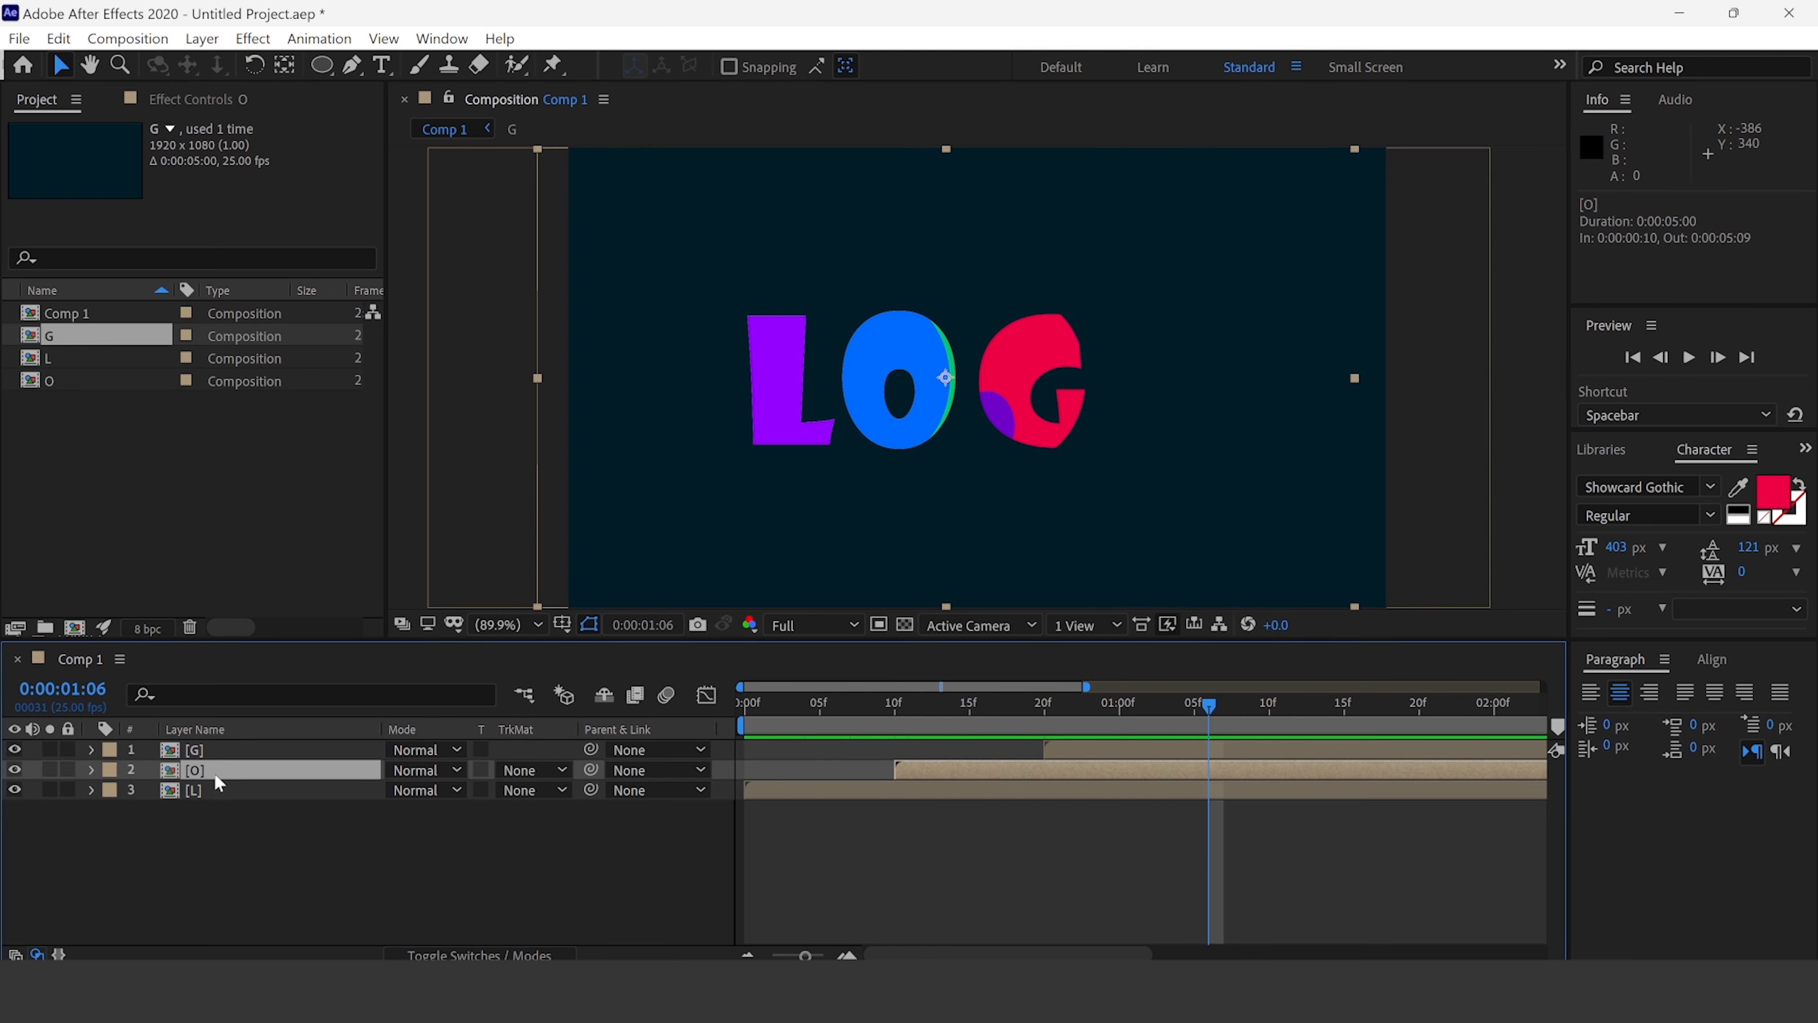
key(ctrl+d)
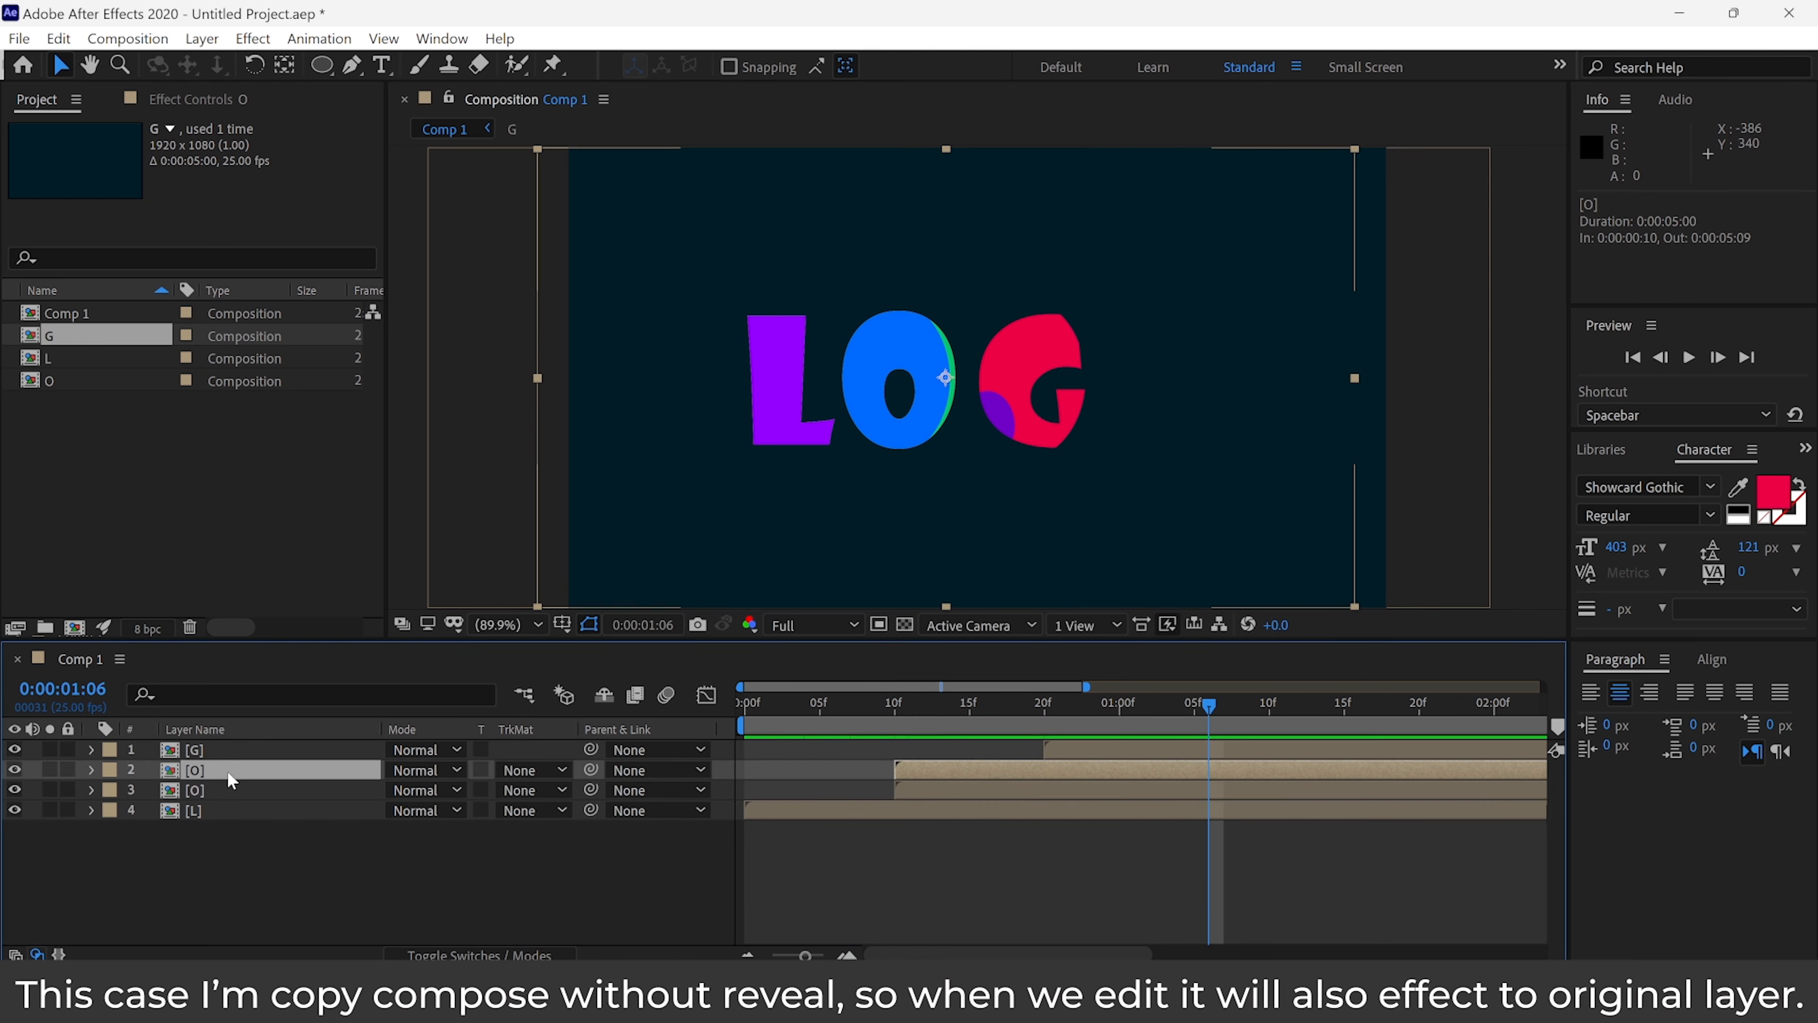
drag(228, 770, 210, 740)
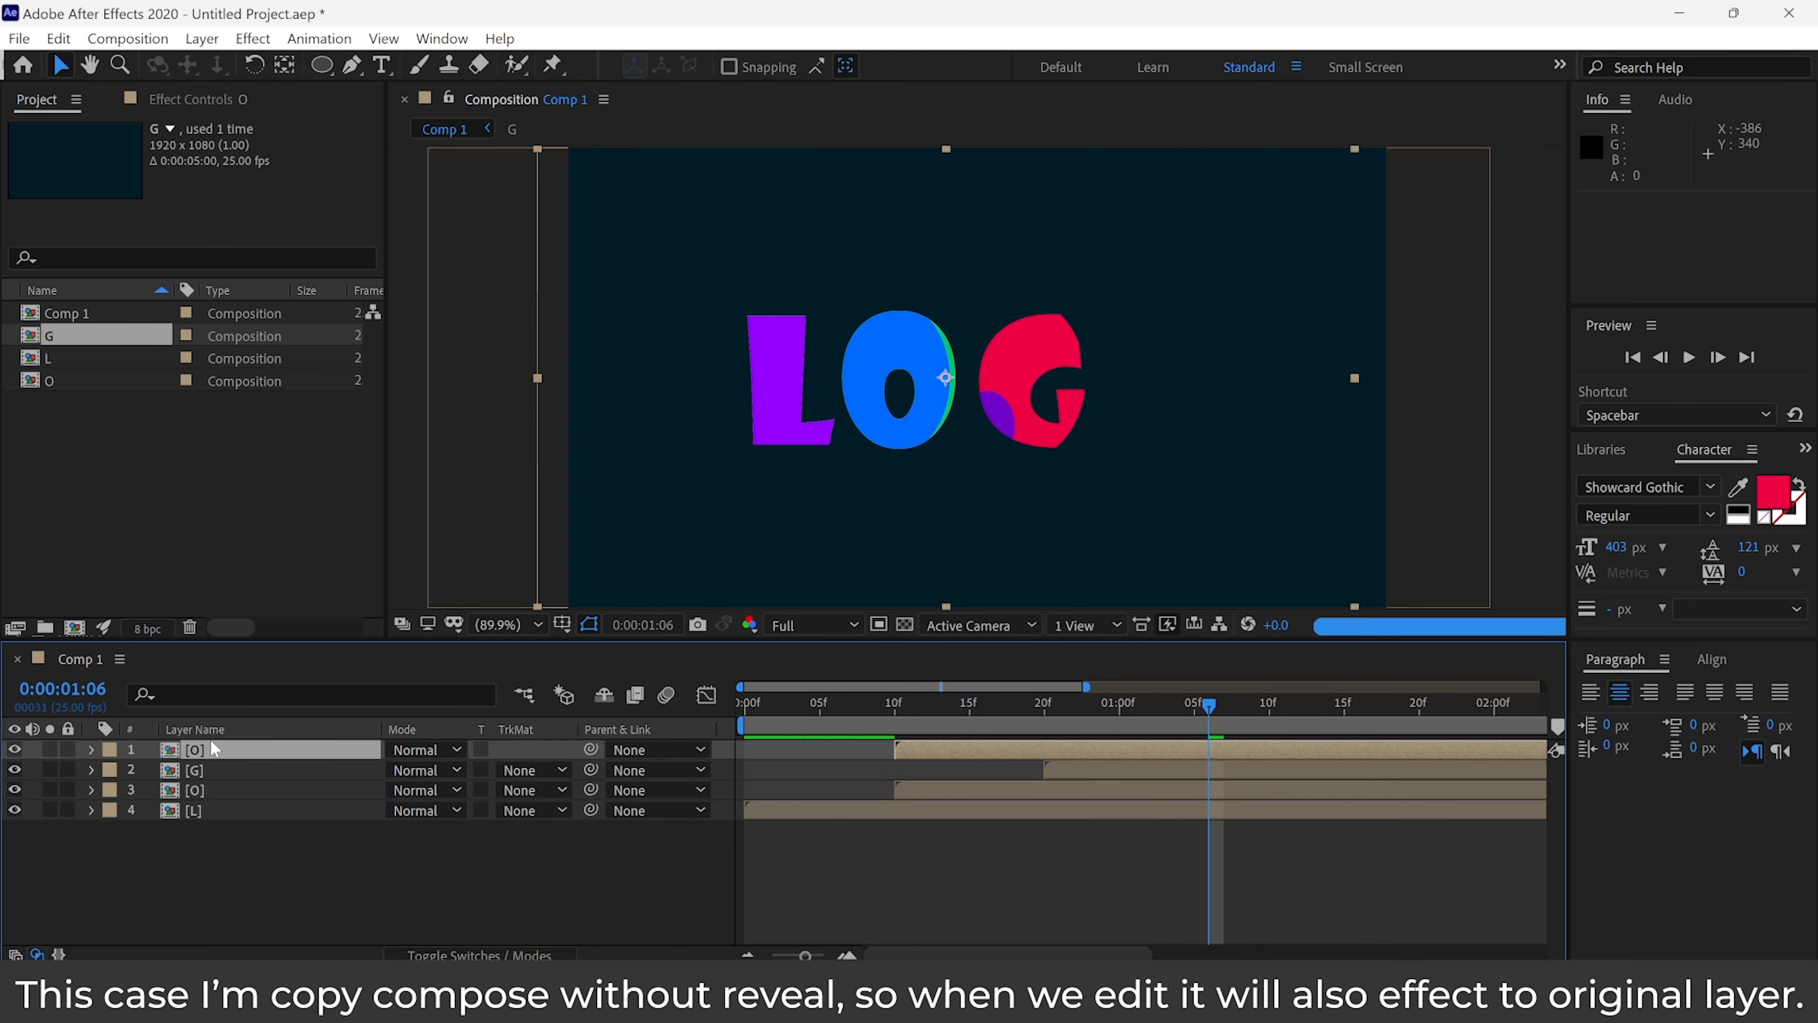
drag(922, 448, 1167, 433)
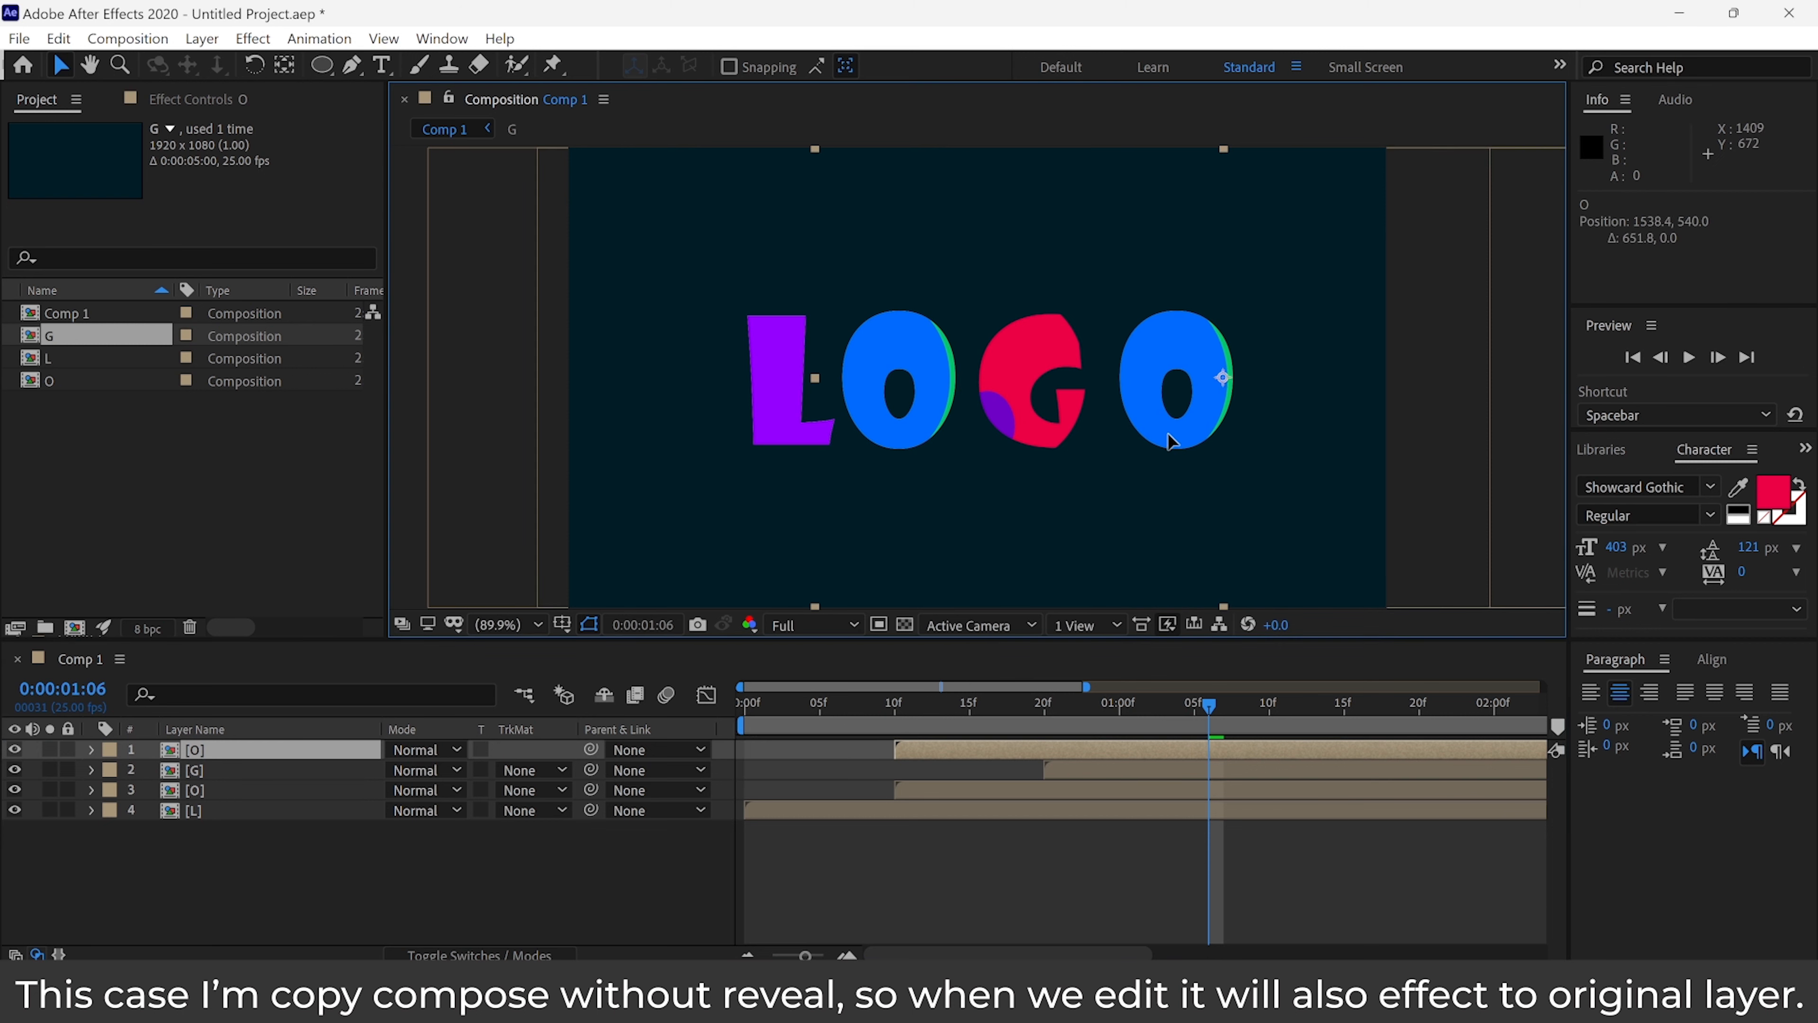
- Delay the duplicated O layer to start at 0:00:01:05
click(196, 755)
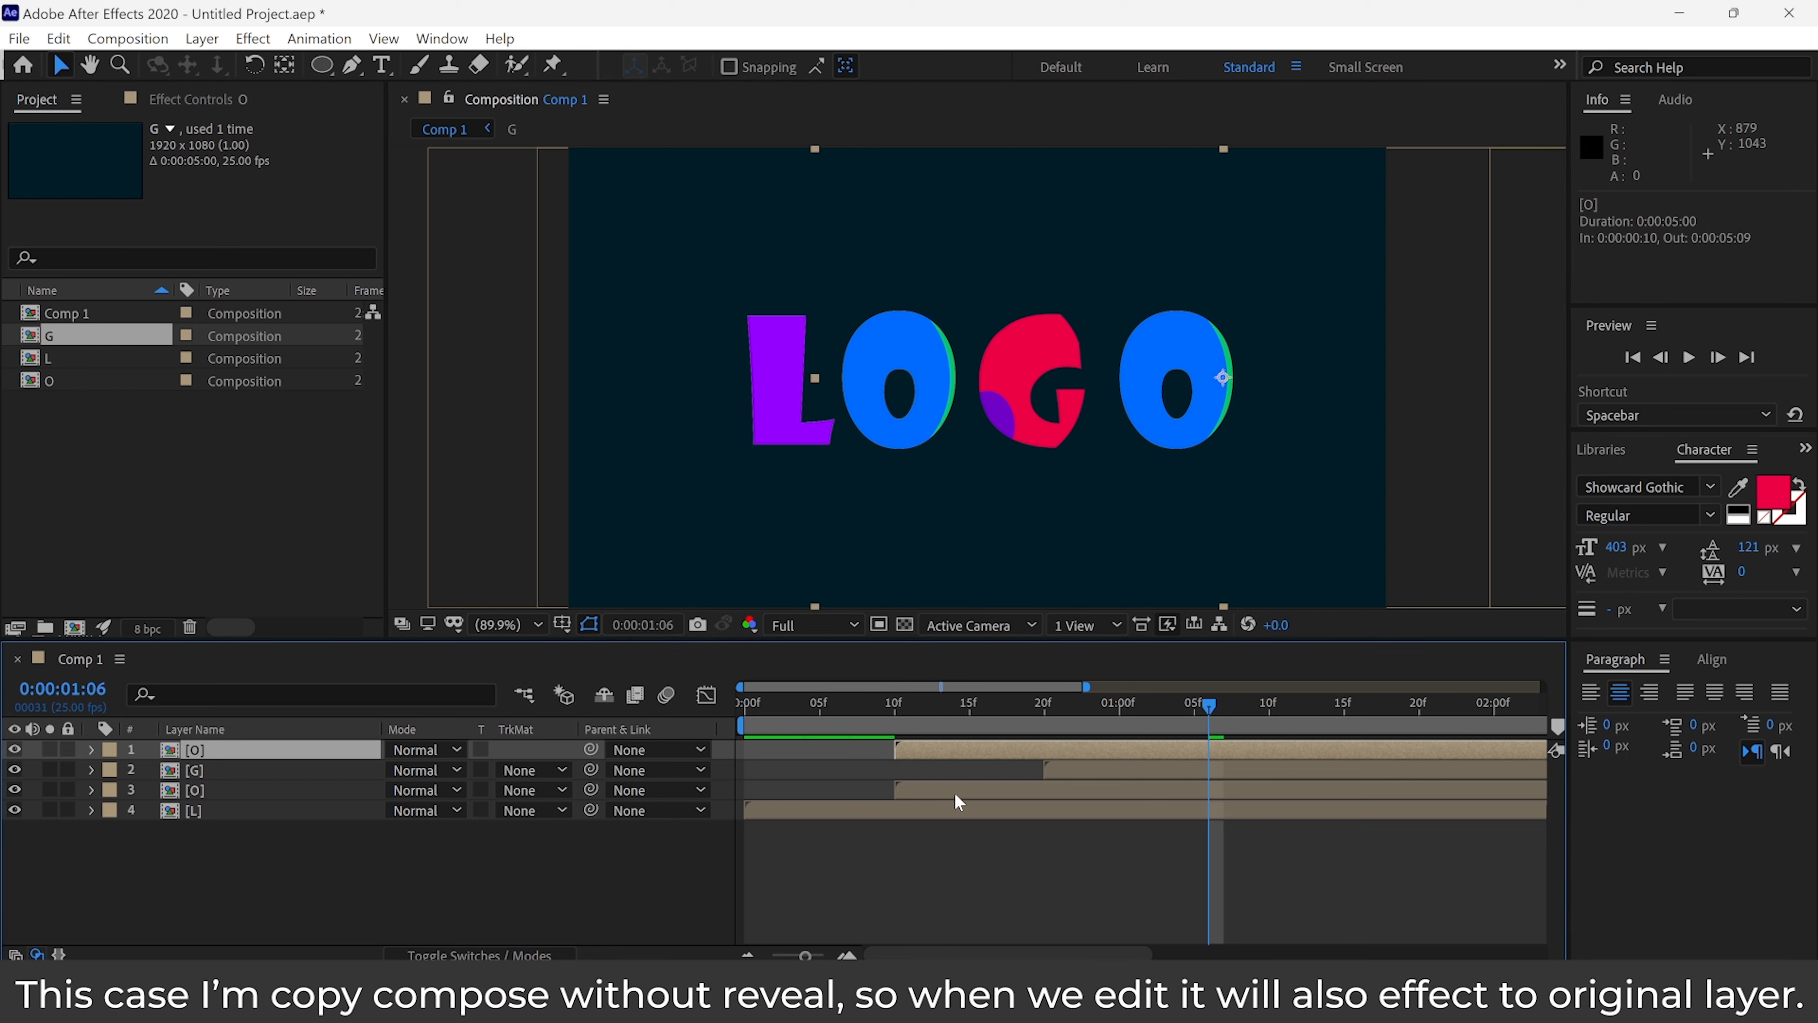
drag(920, 758, 1169, 739)
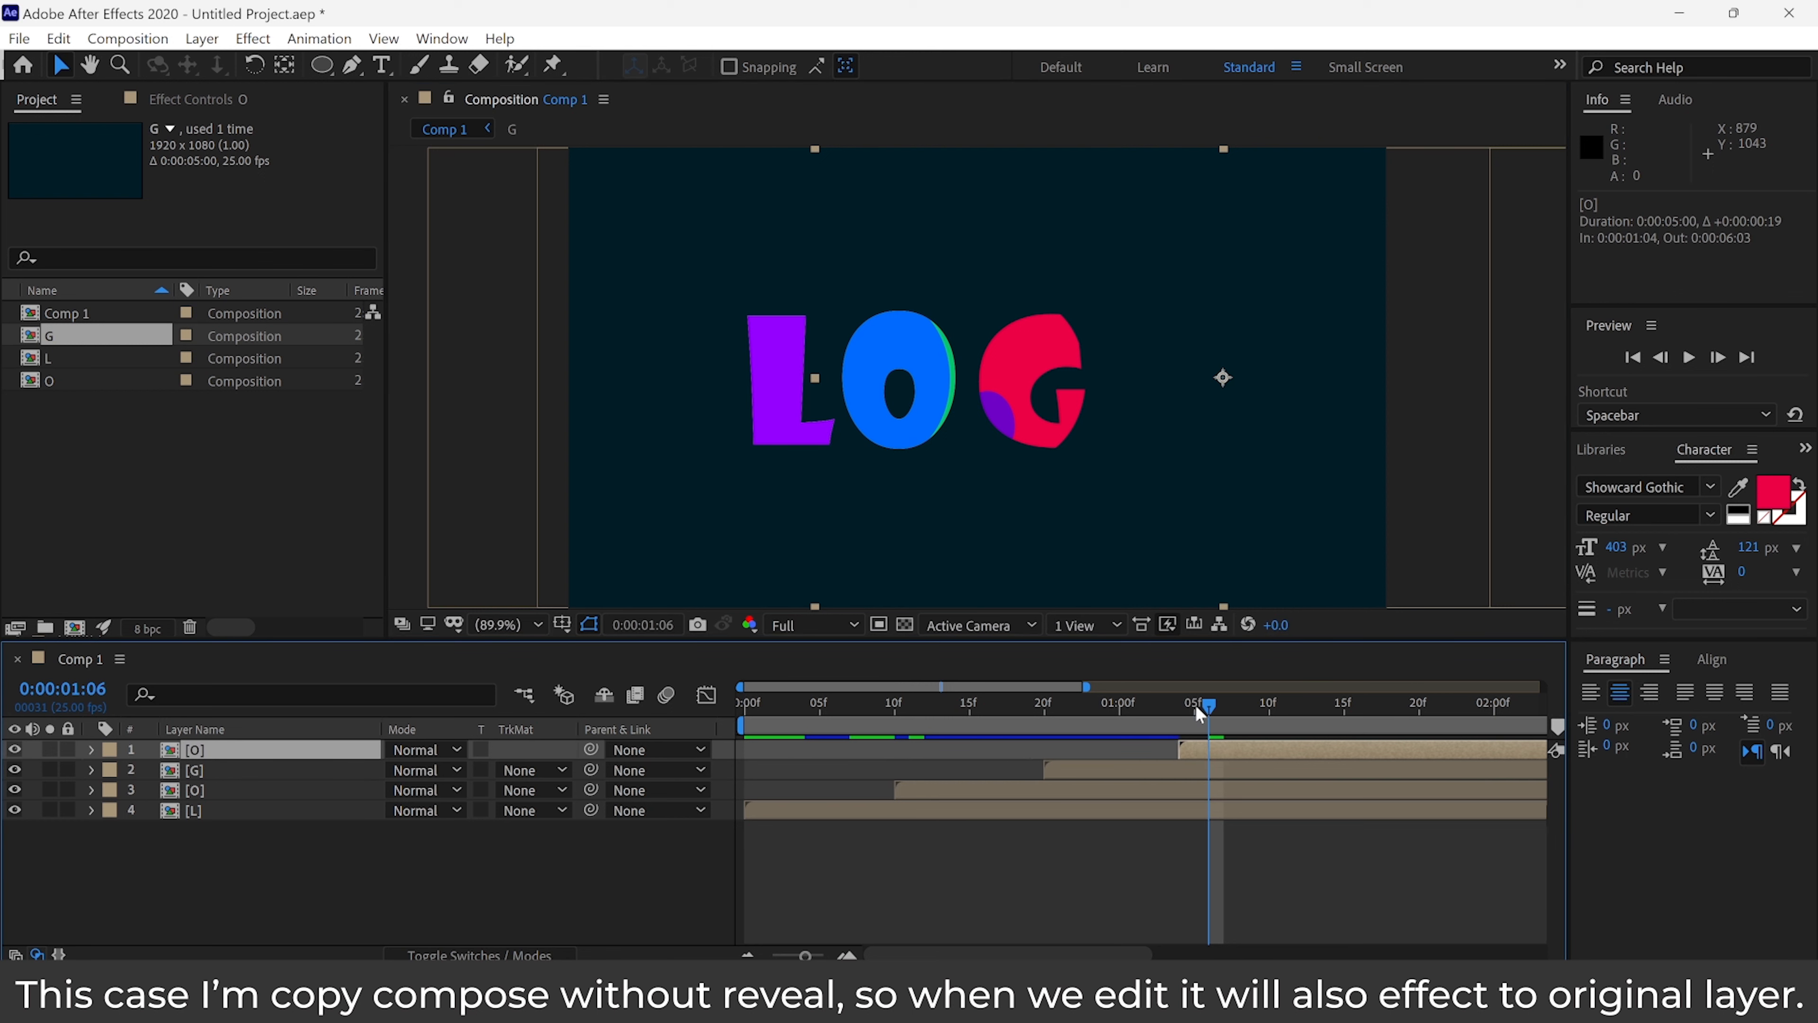
key(Page_Up)
key(Page_Up)
key(Page_Down)
key(Page_Down)
key(Page_Up)
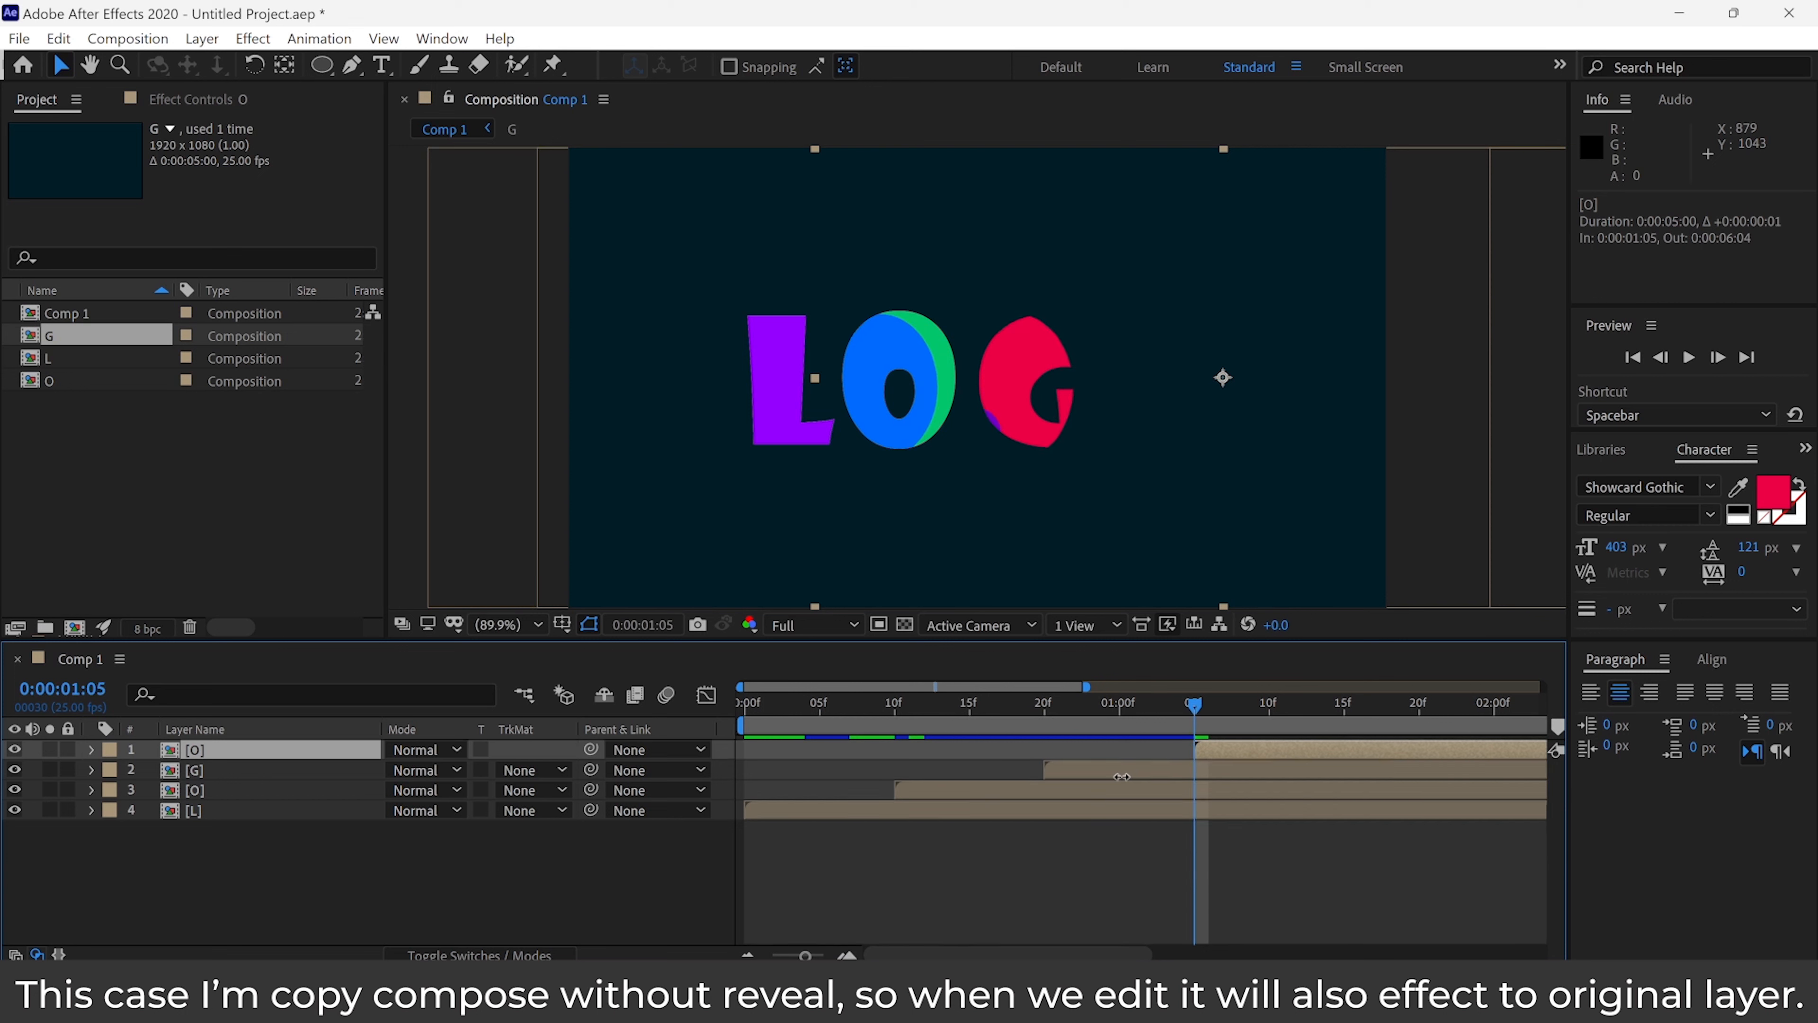
- Preview the full LOGO reveal from the beginning, extending the visible timeline range to past four seconds
drag(865, 711, 689, 703)
key(space)
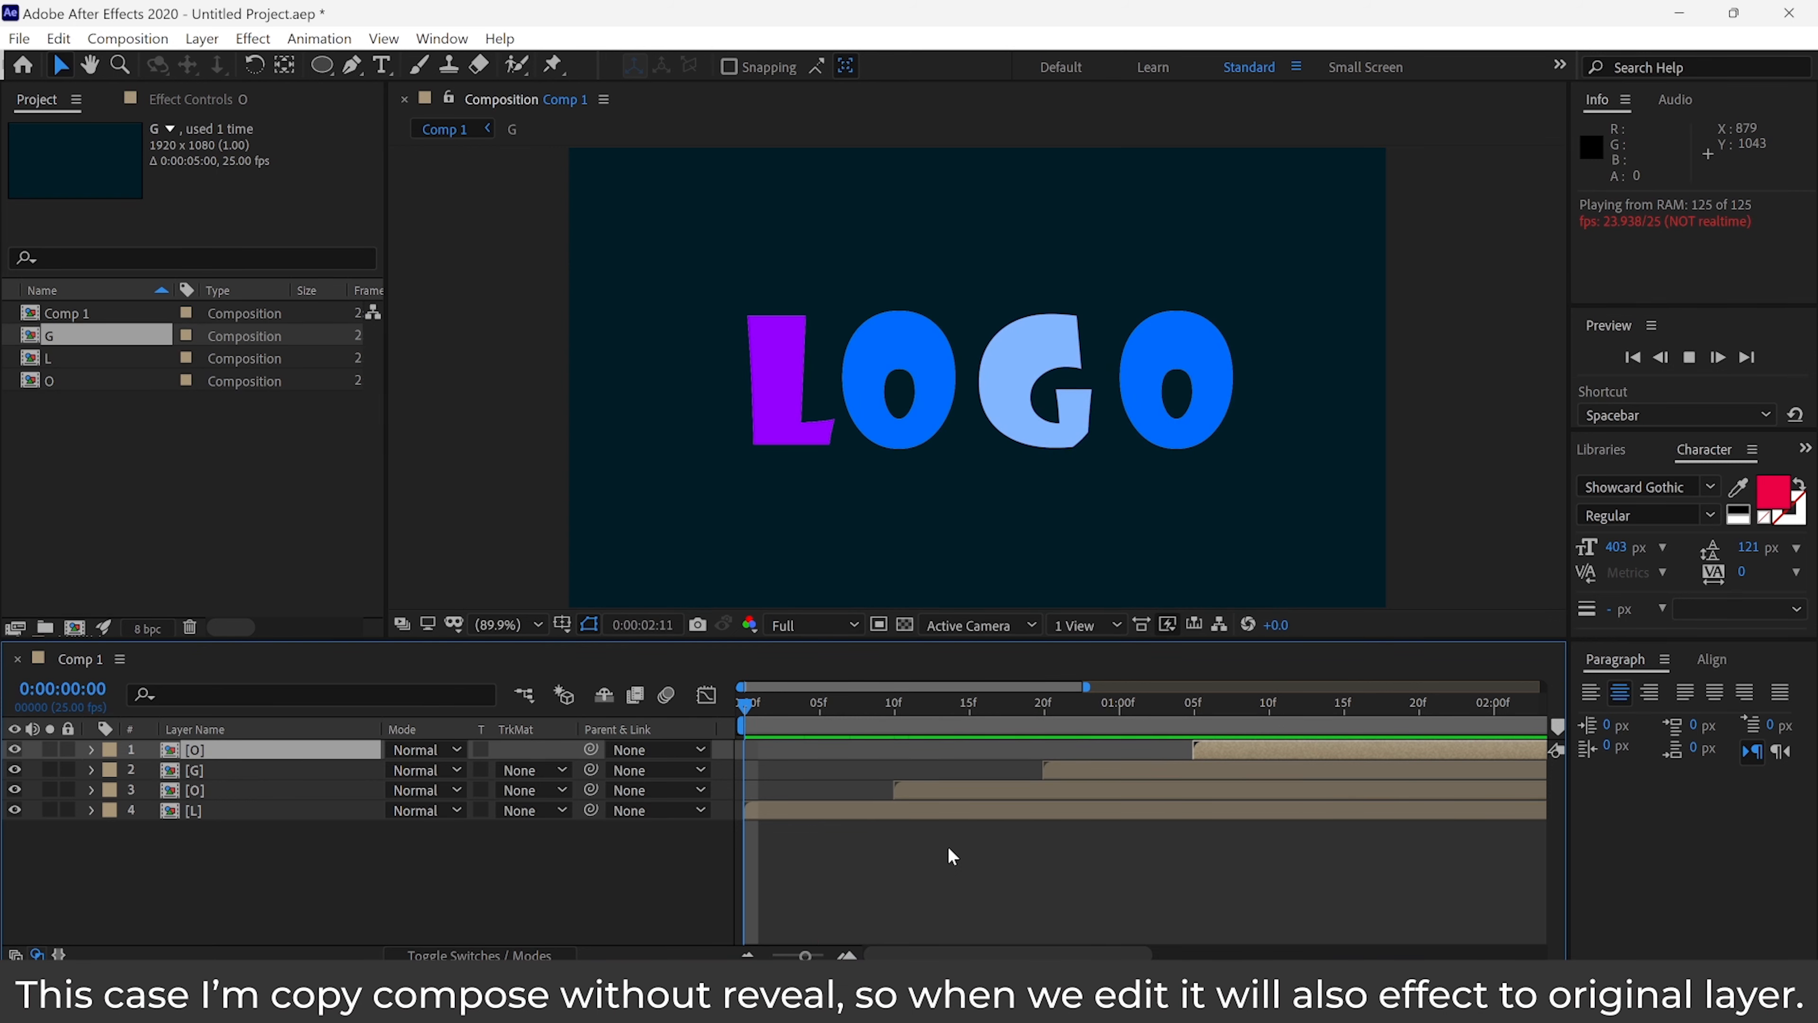
key(space)
drag(1063, 686, 738, 701)
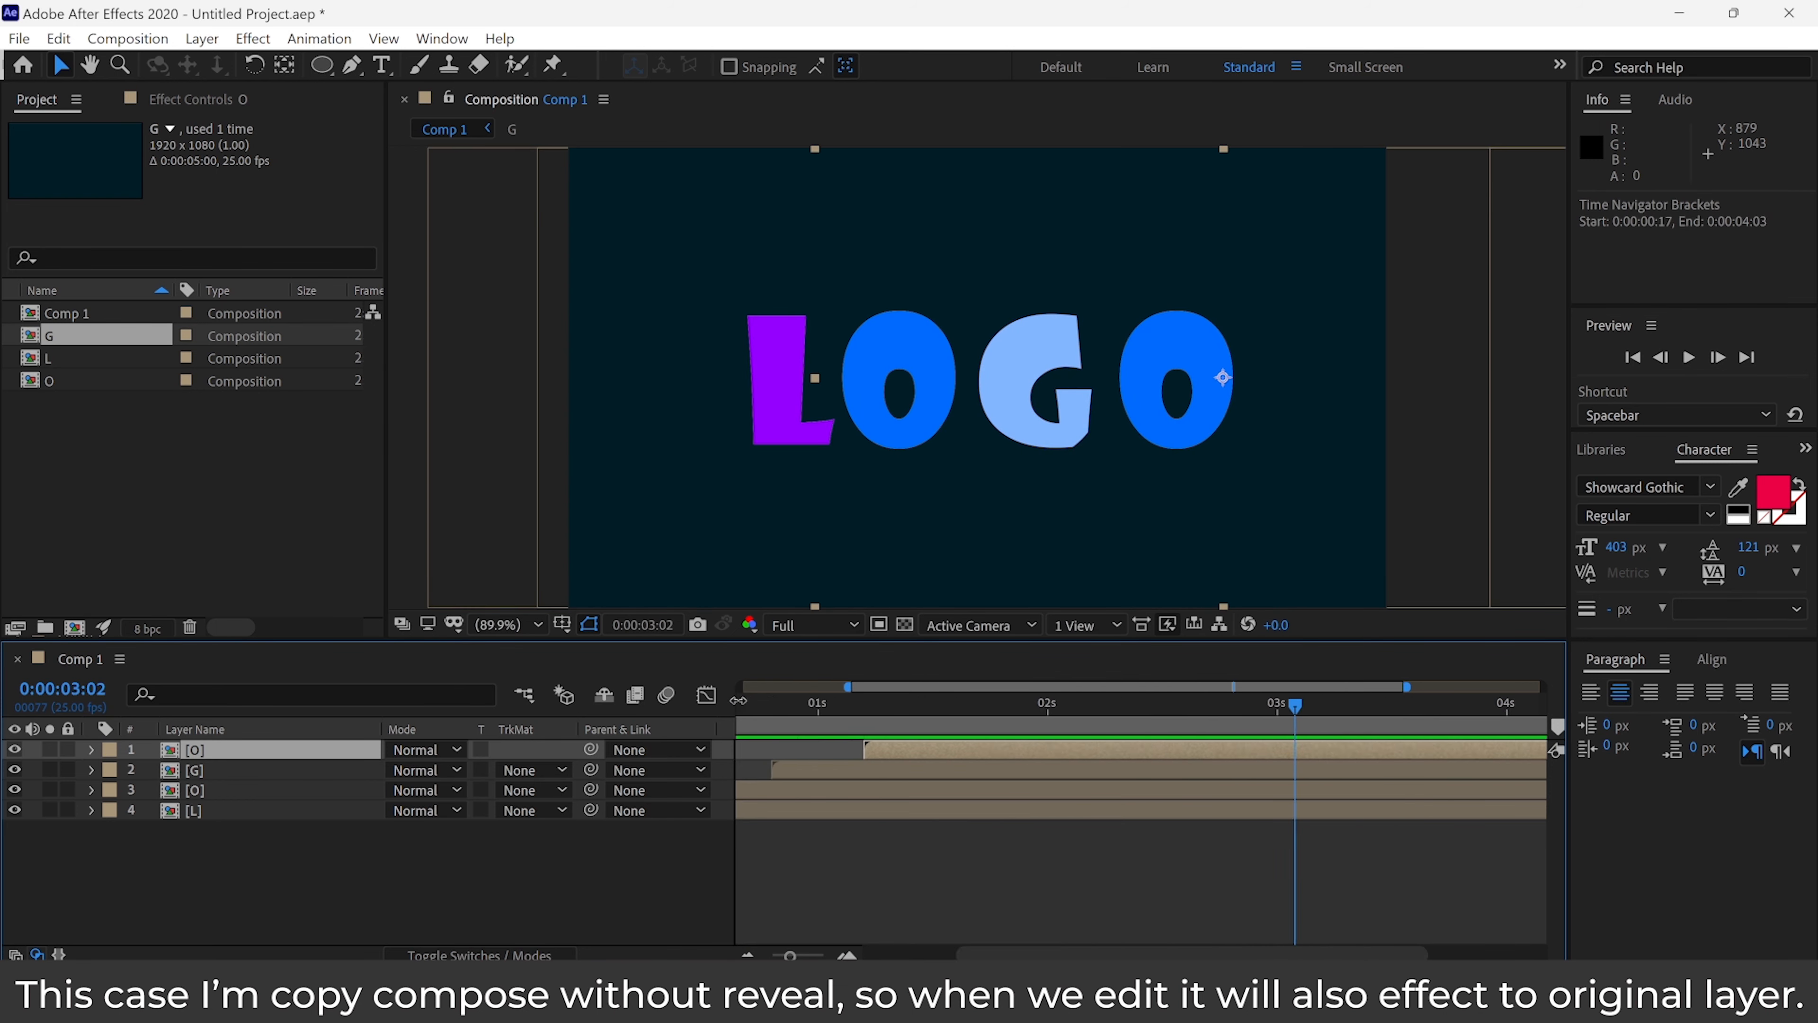
drag(847, 686, 740, 686)
key(Home)
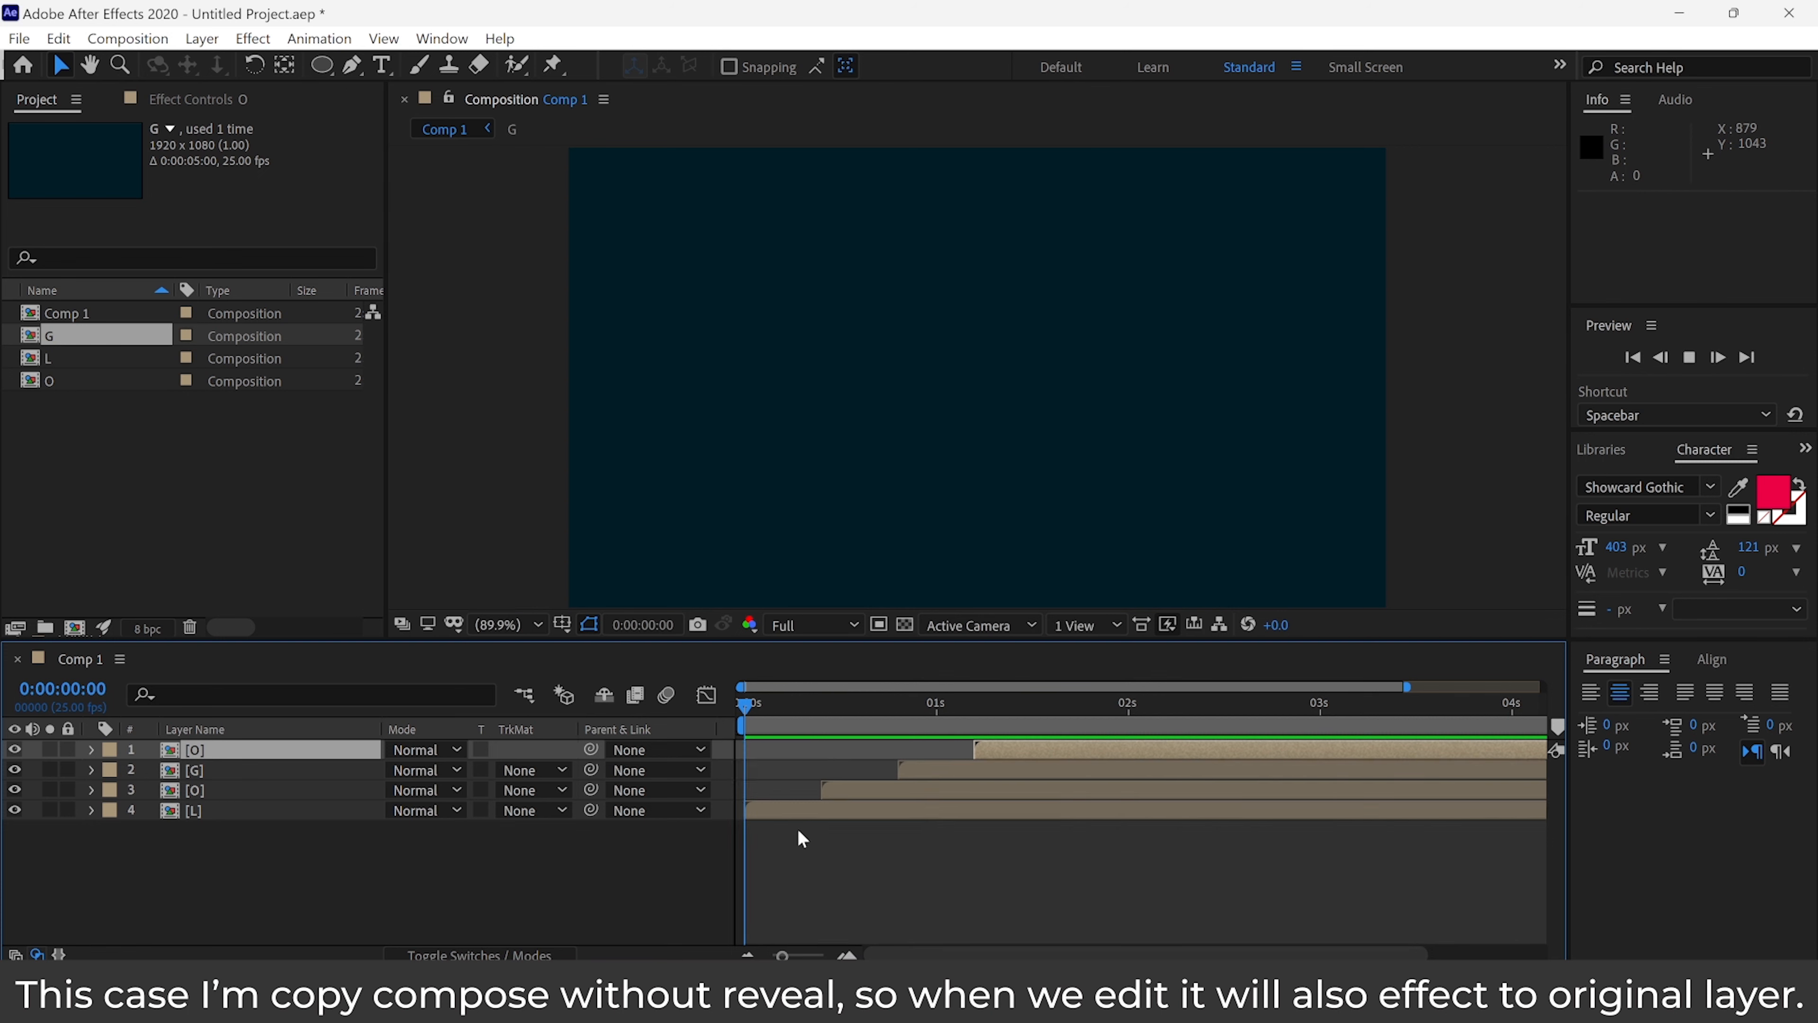
key(space)
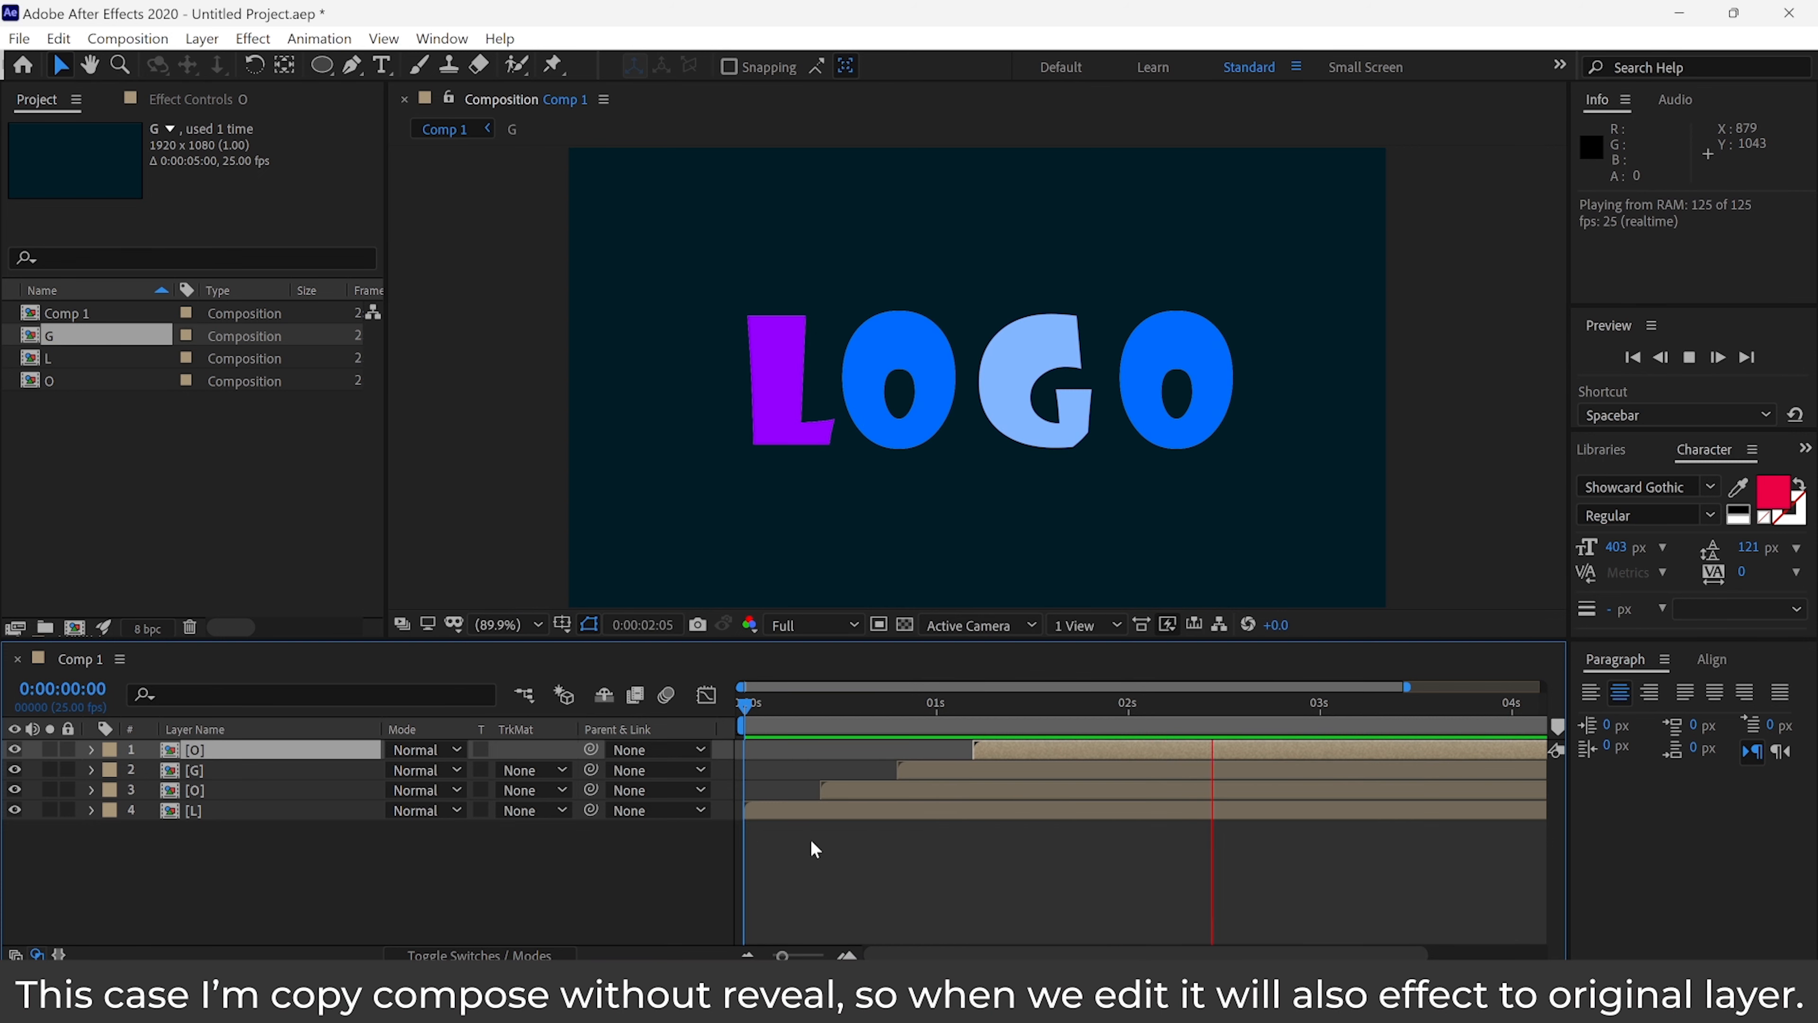
- Recolour the O text inside the top O layer's pre-comp to green 00FF00 and check both O letters in Comp 1
click(982, 753)
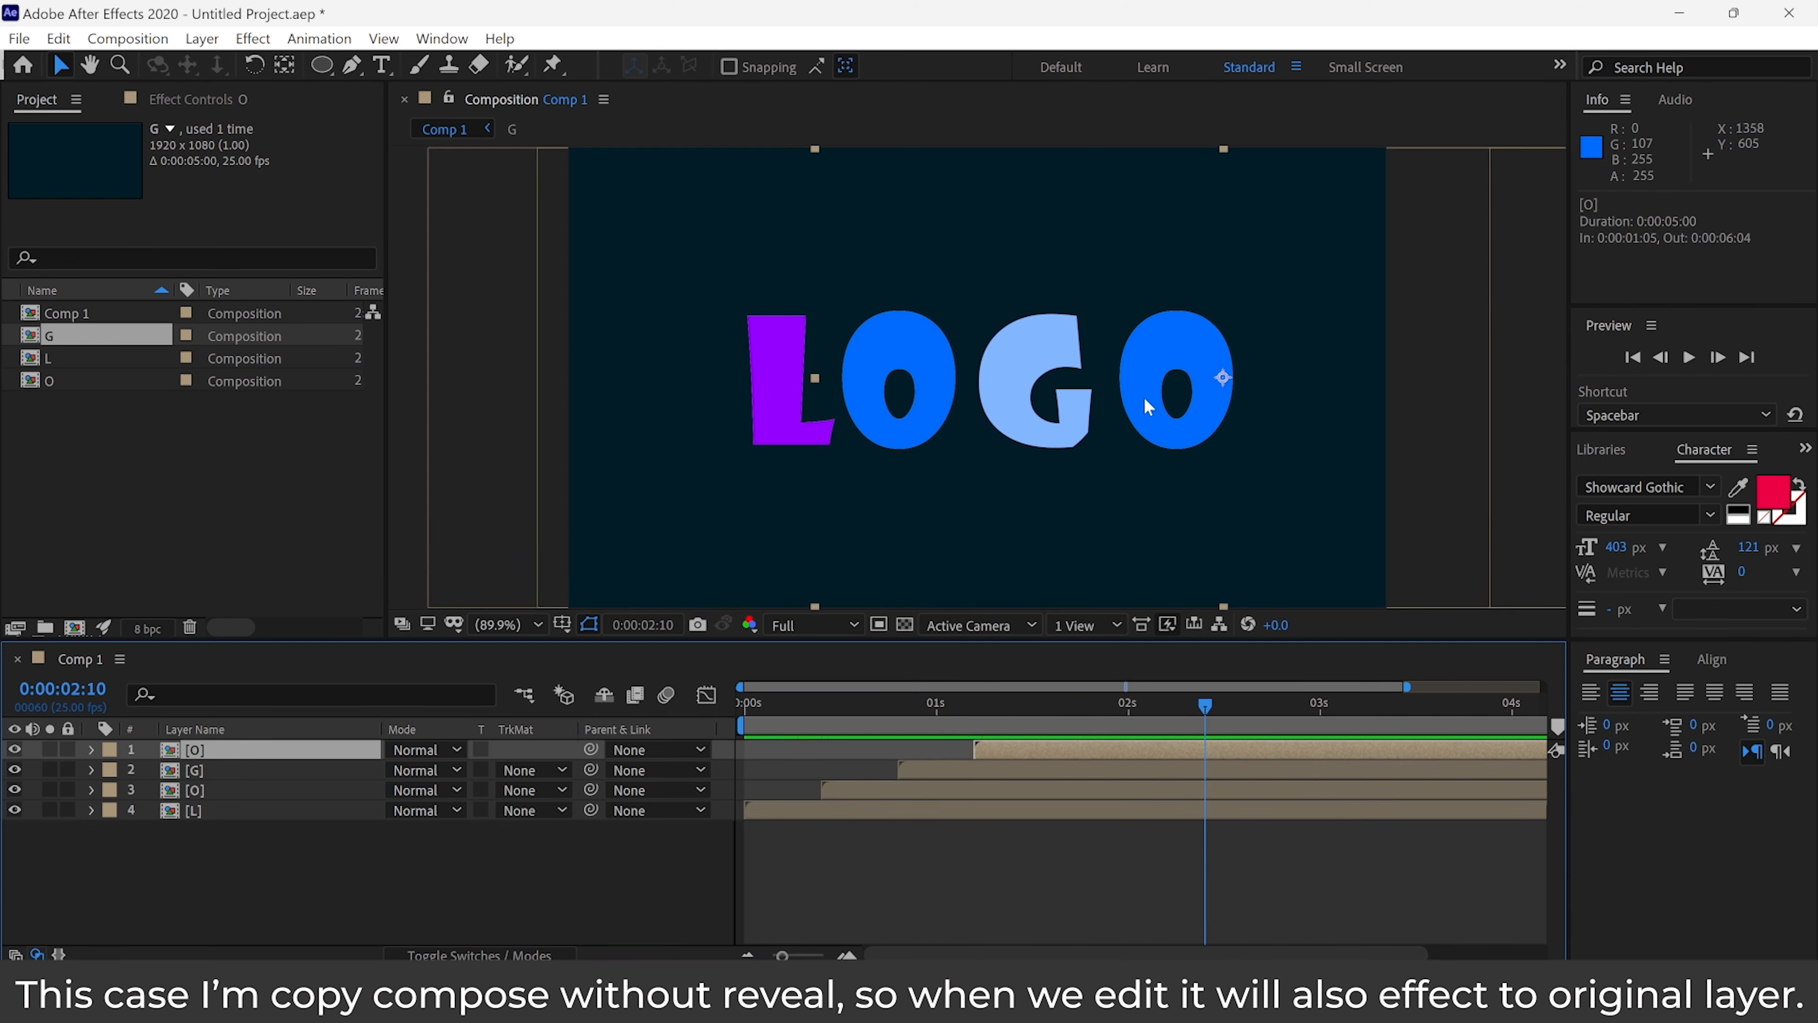
click(1000, 788)
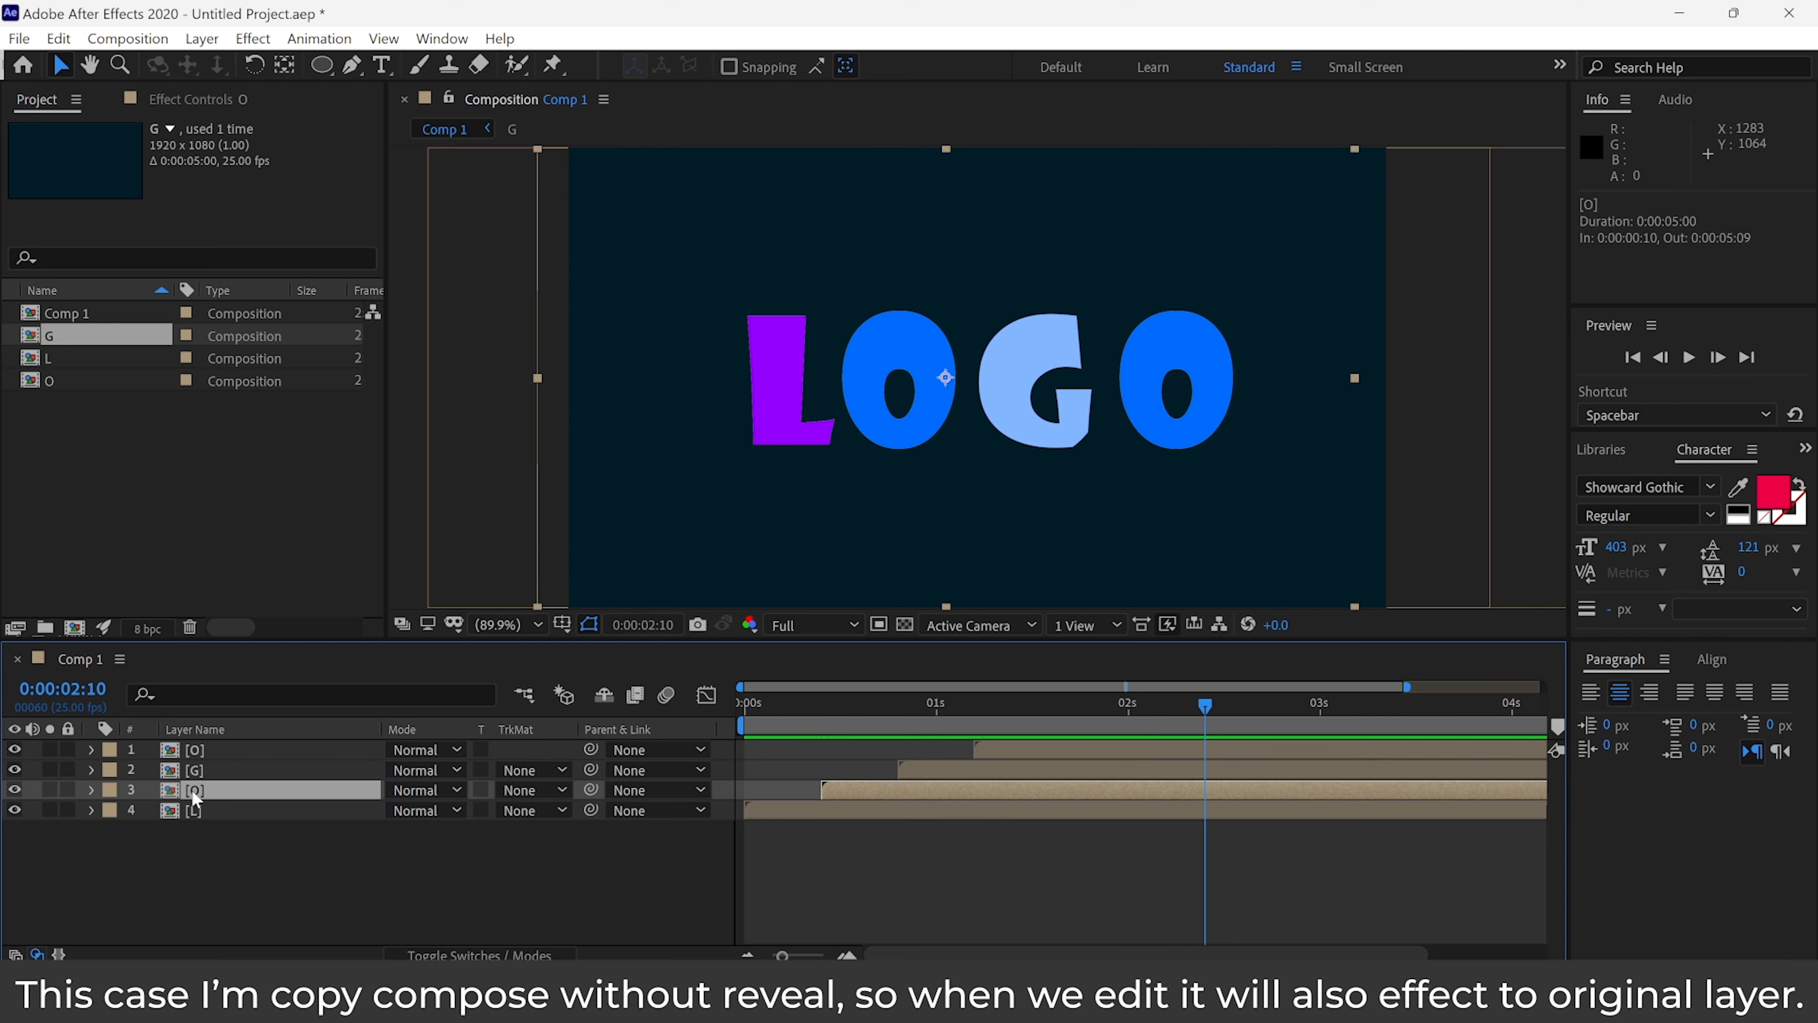
click(1024, 751)
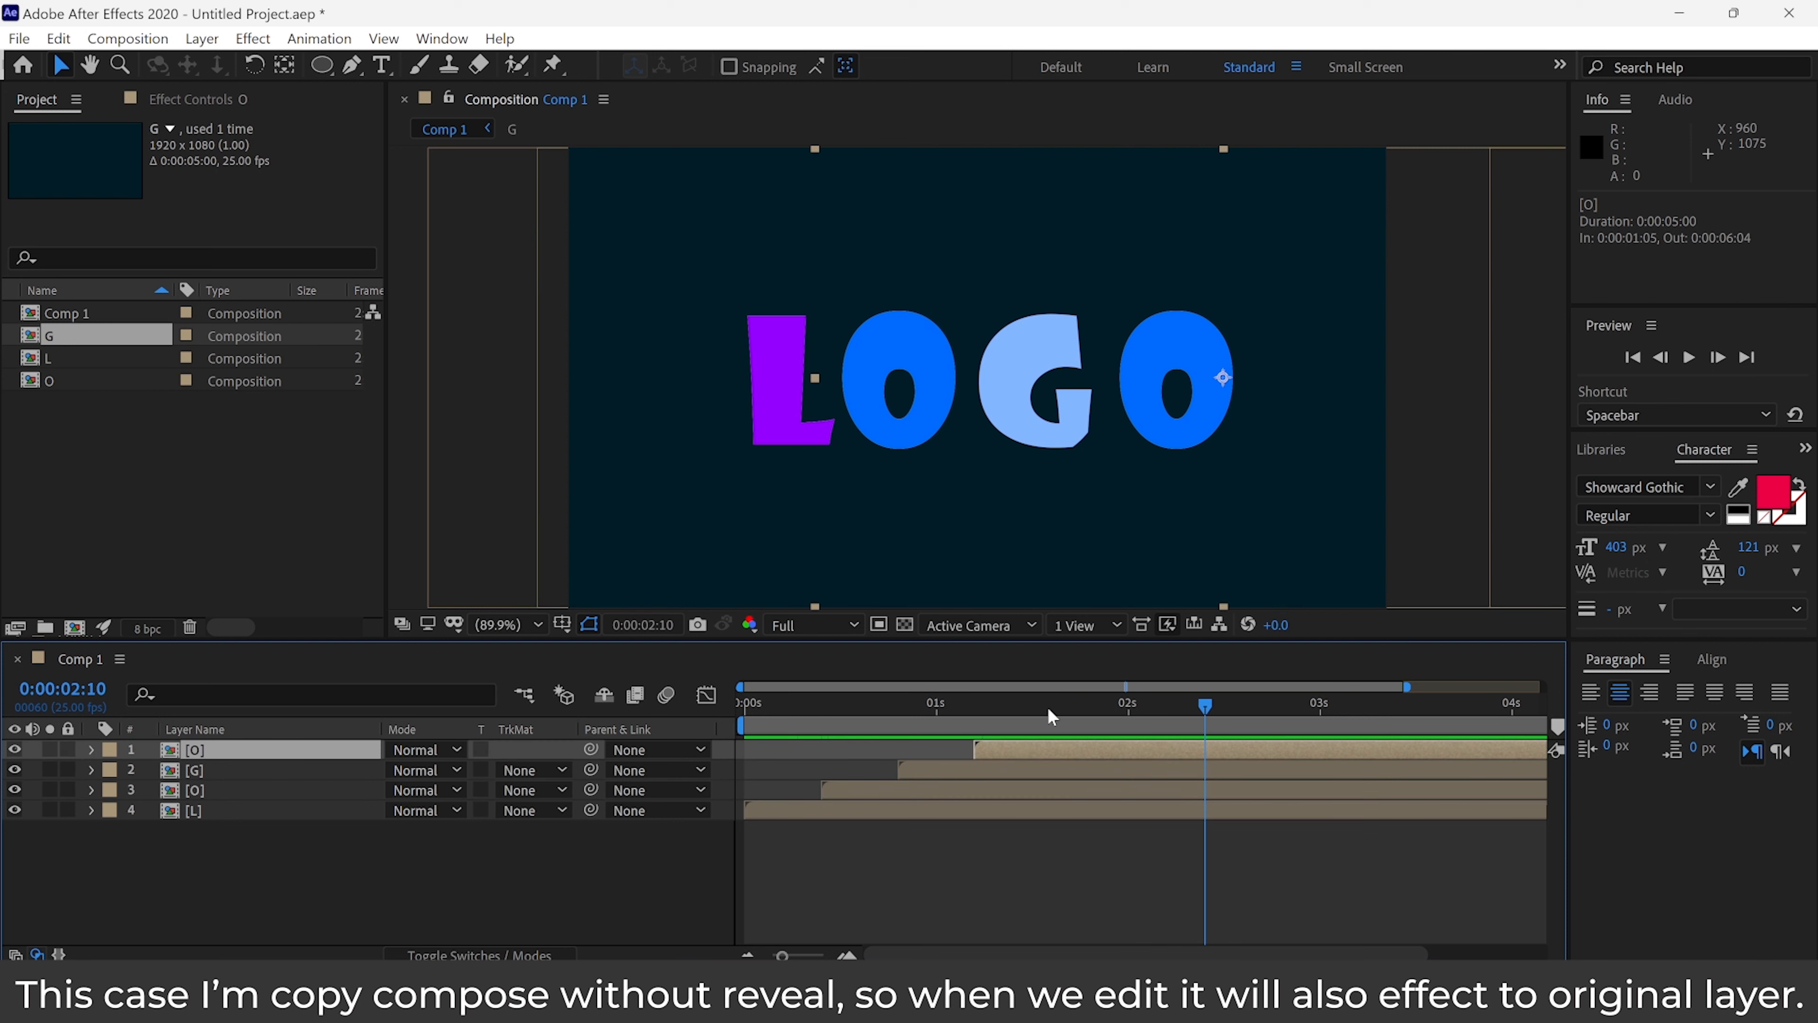
double_click(1064, 749)
click(856, 751)
click(855, 768)
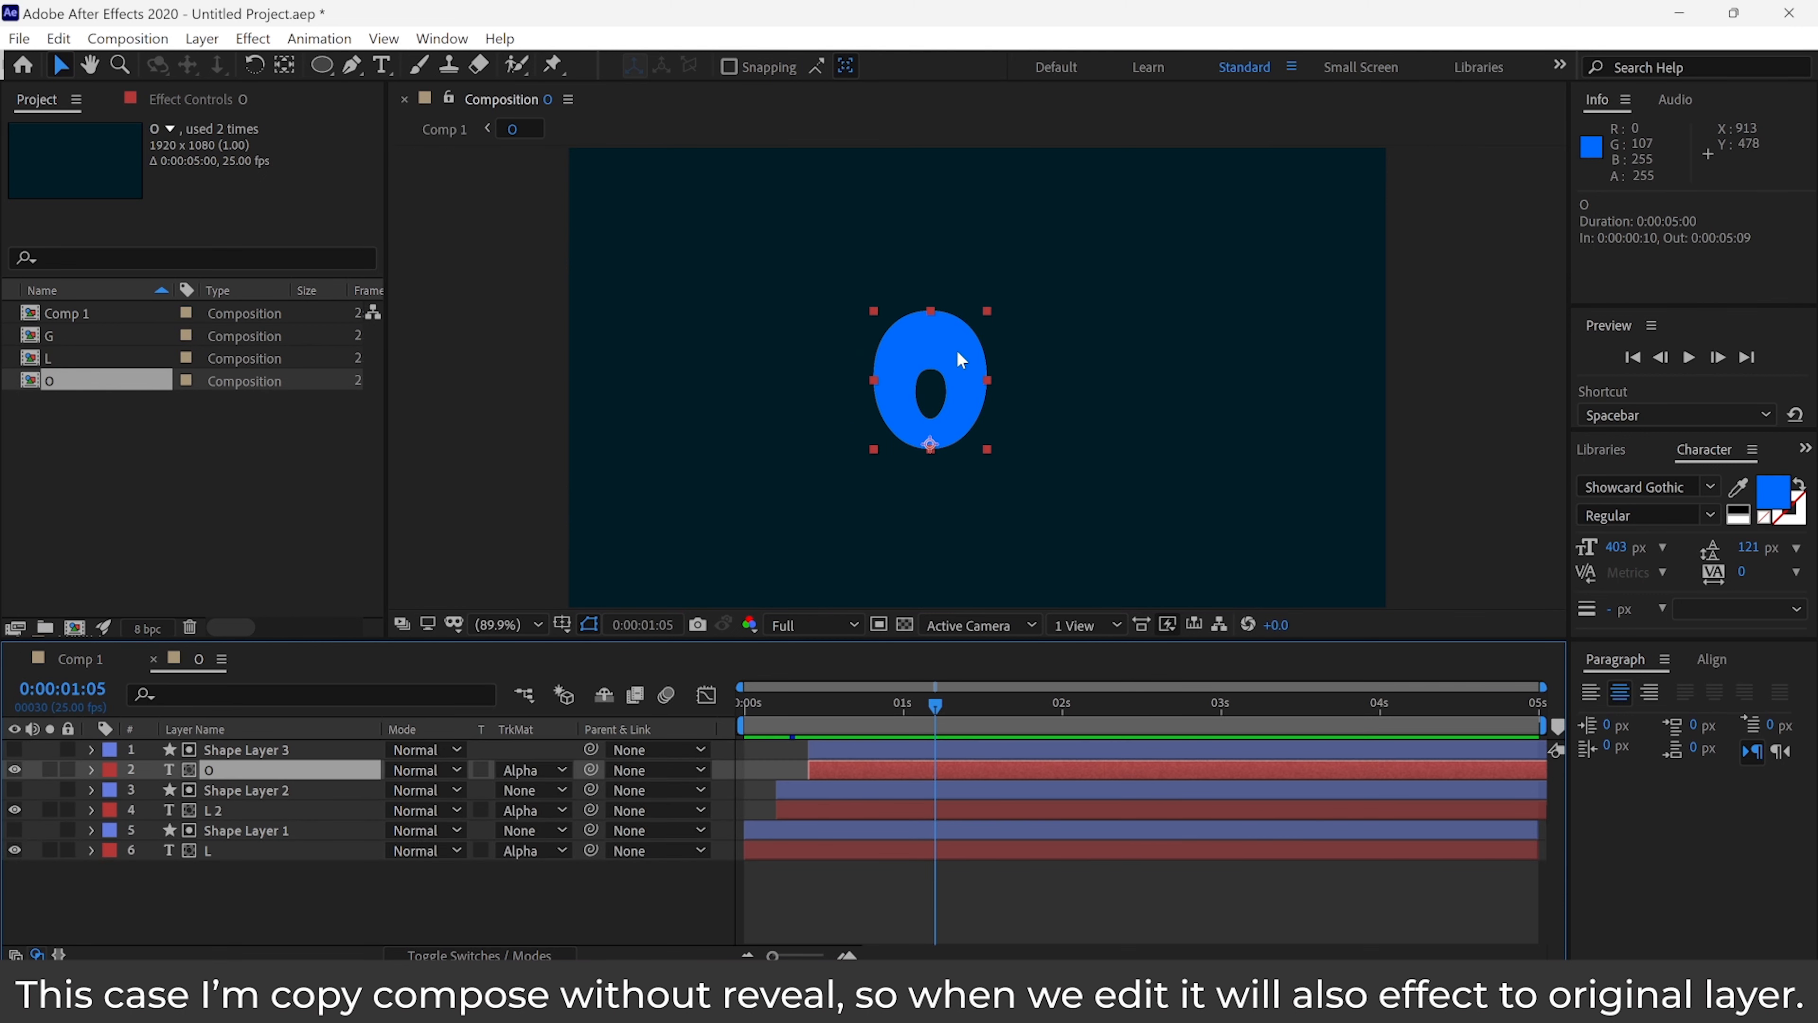
click(1761, 503)
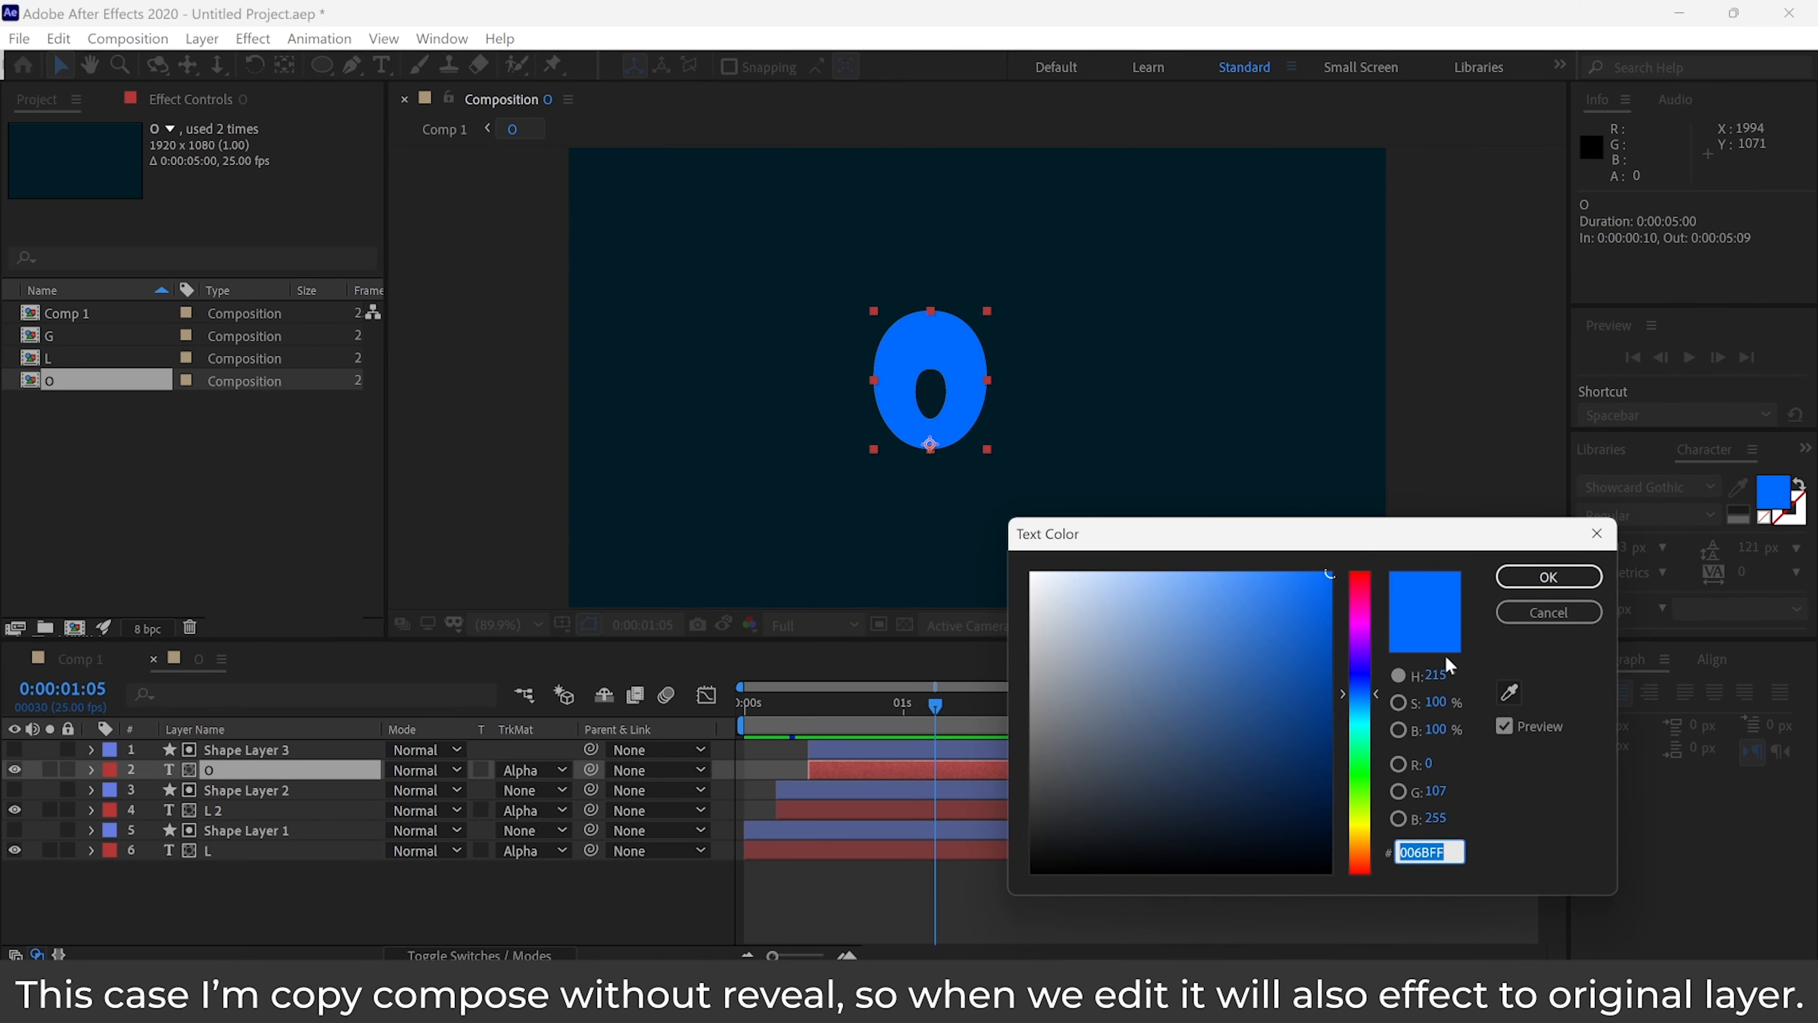
click(1363, 784)
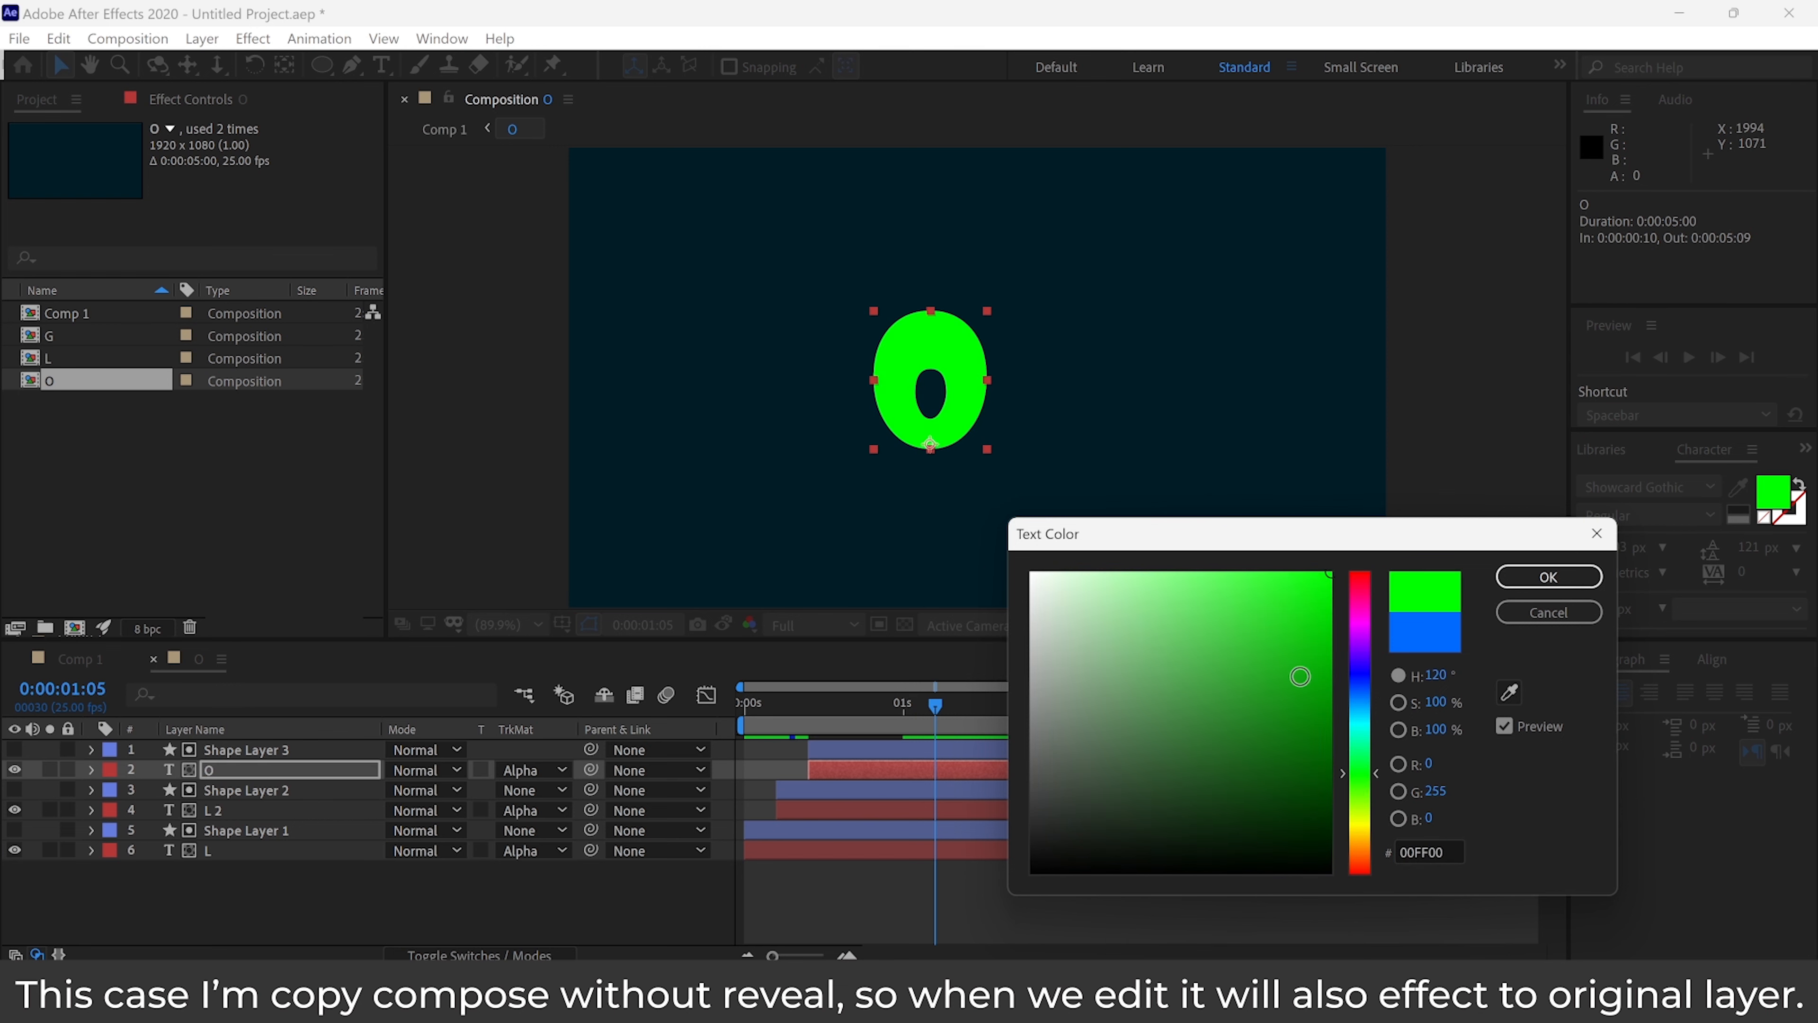
click(1548, 577)
click(86, 656)
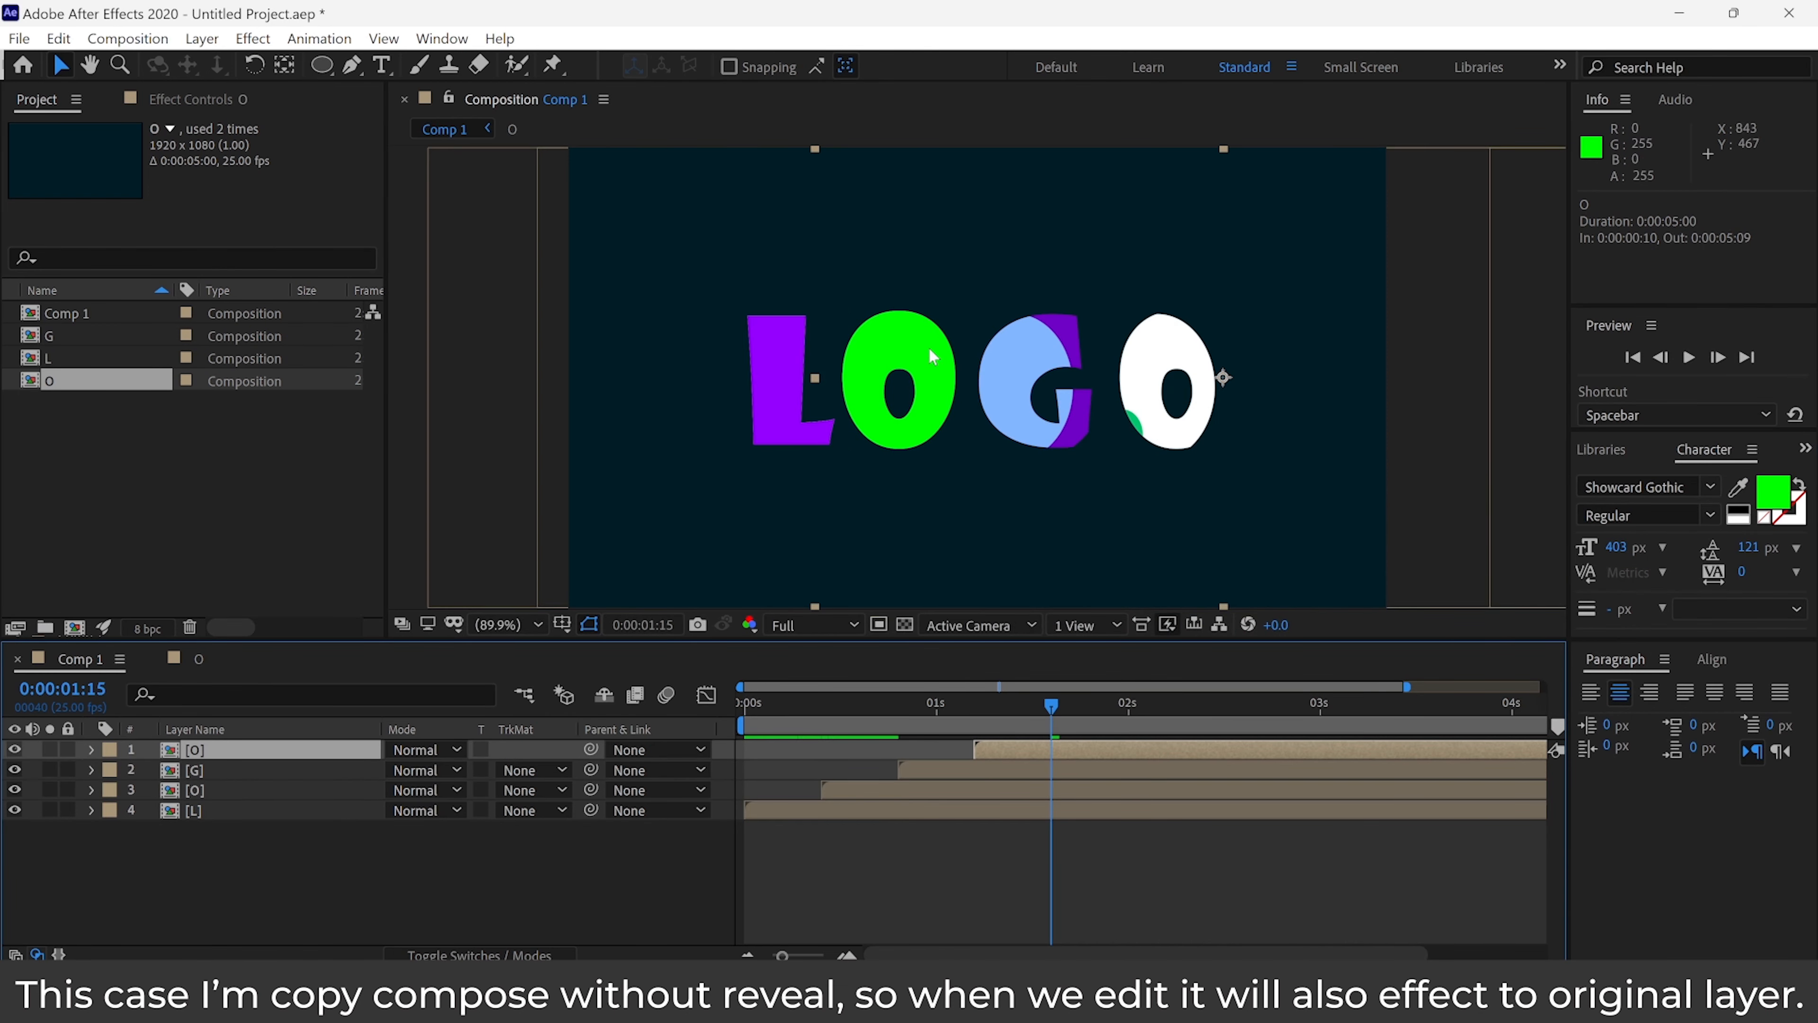
drag(1089, 703, 1196, 738)
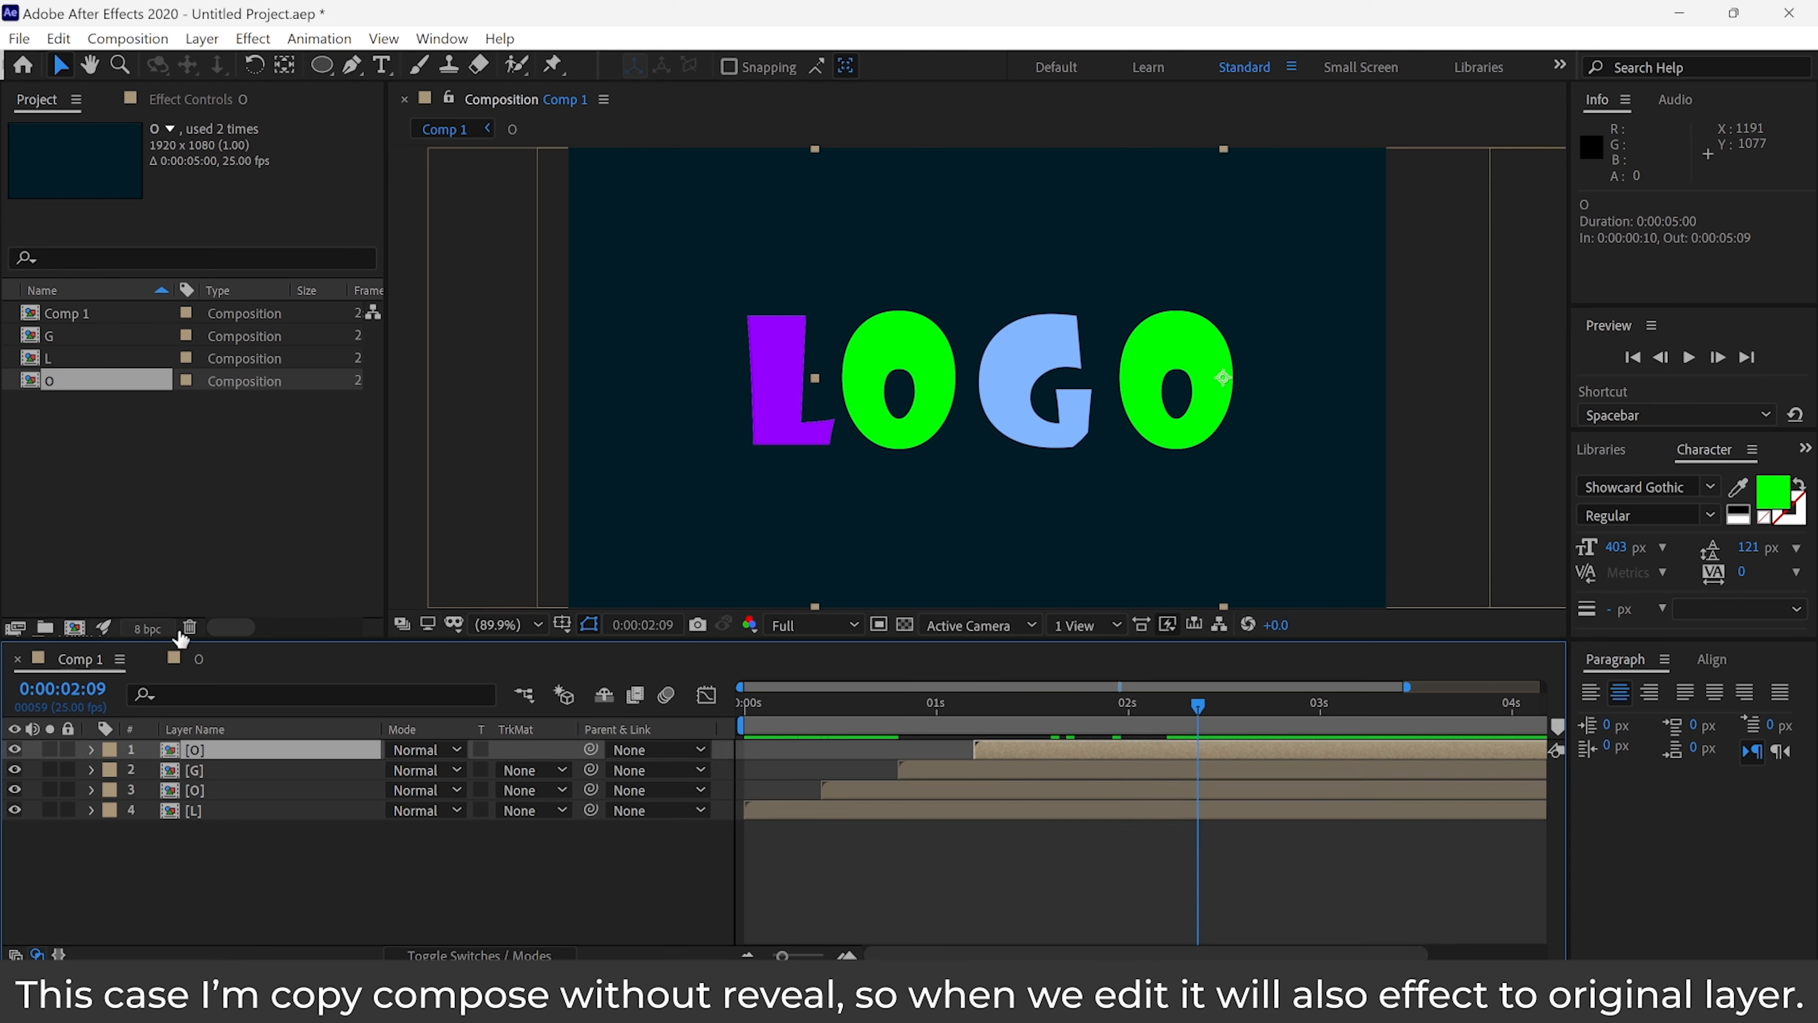
- Recolour the O text in the O pre-comp to cyan (RGB 11, 223, 235) and check Comp 1 at 0:00:02:17
double_click(1020, 749)
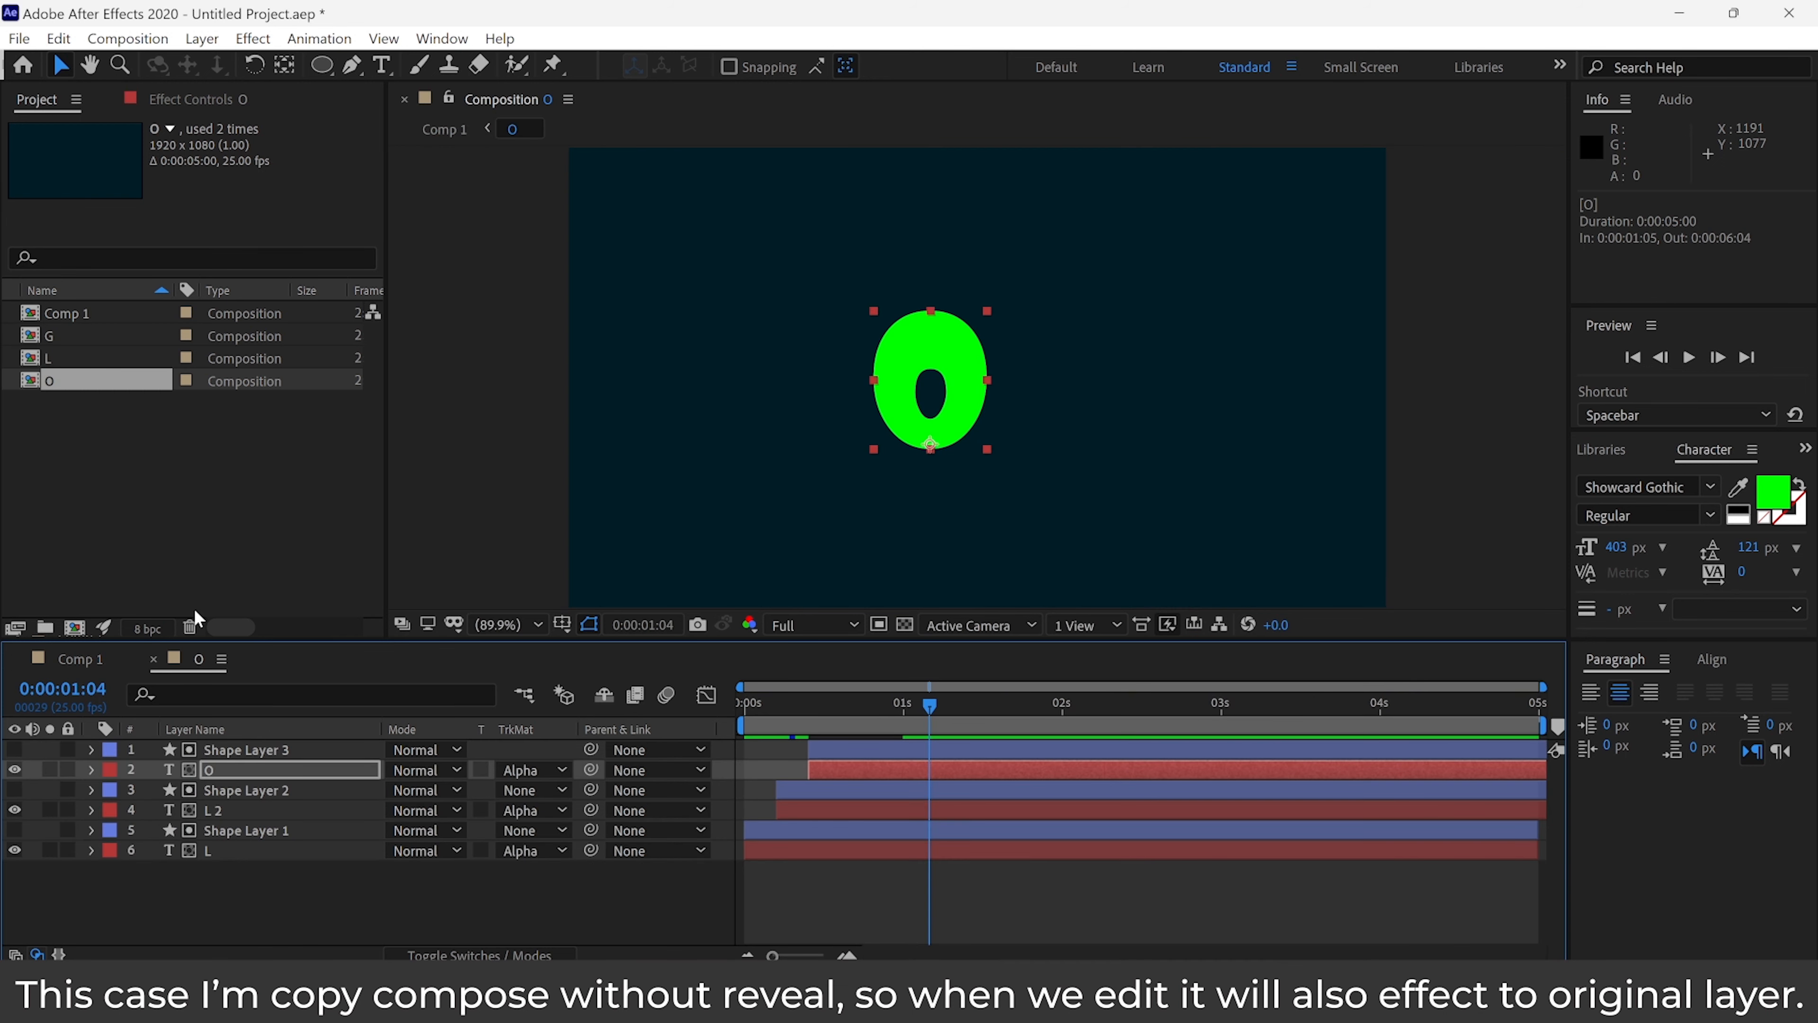
click(906, 772)
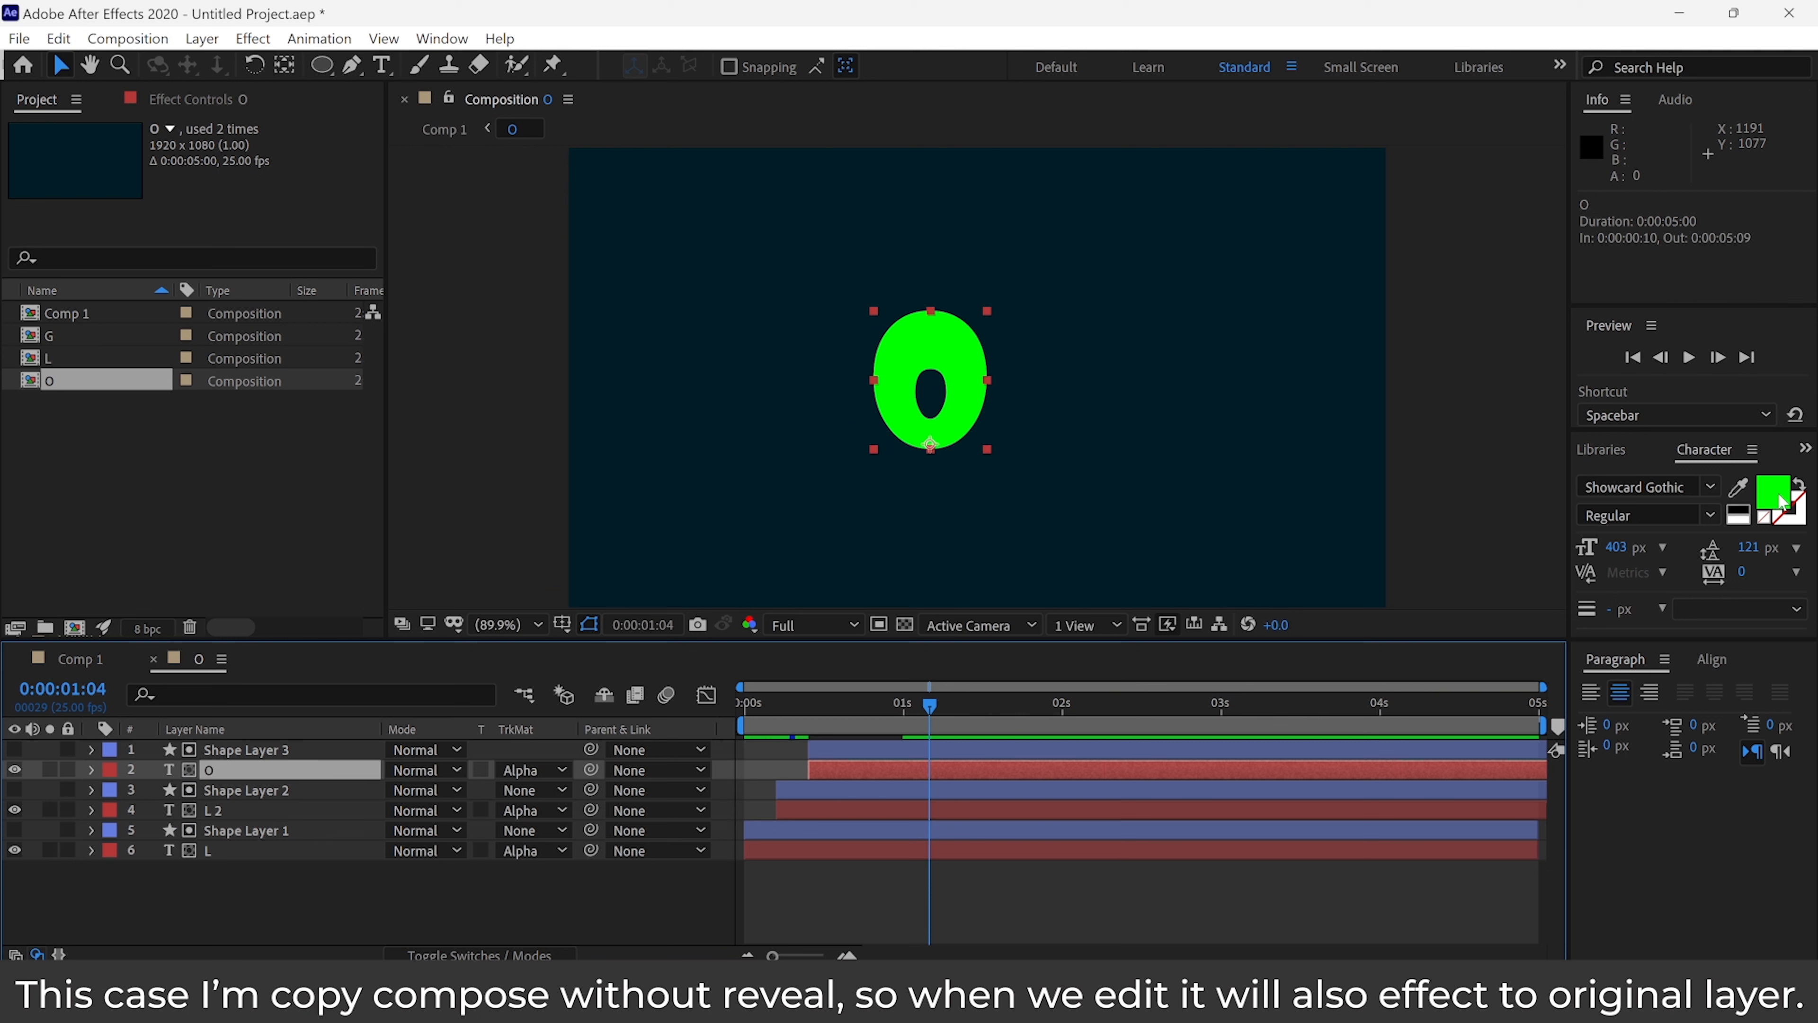
click(1782, 501)
click(1363, 682)
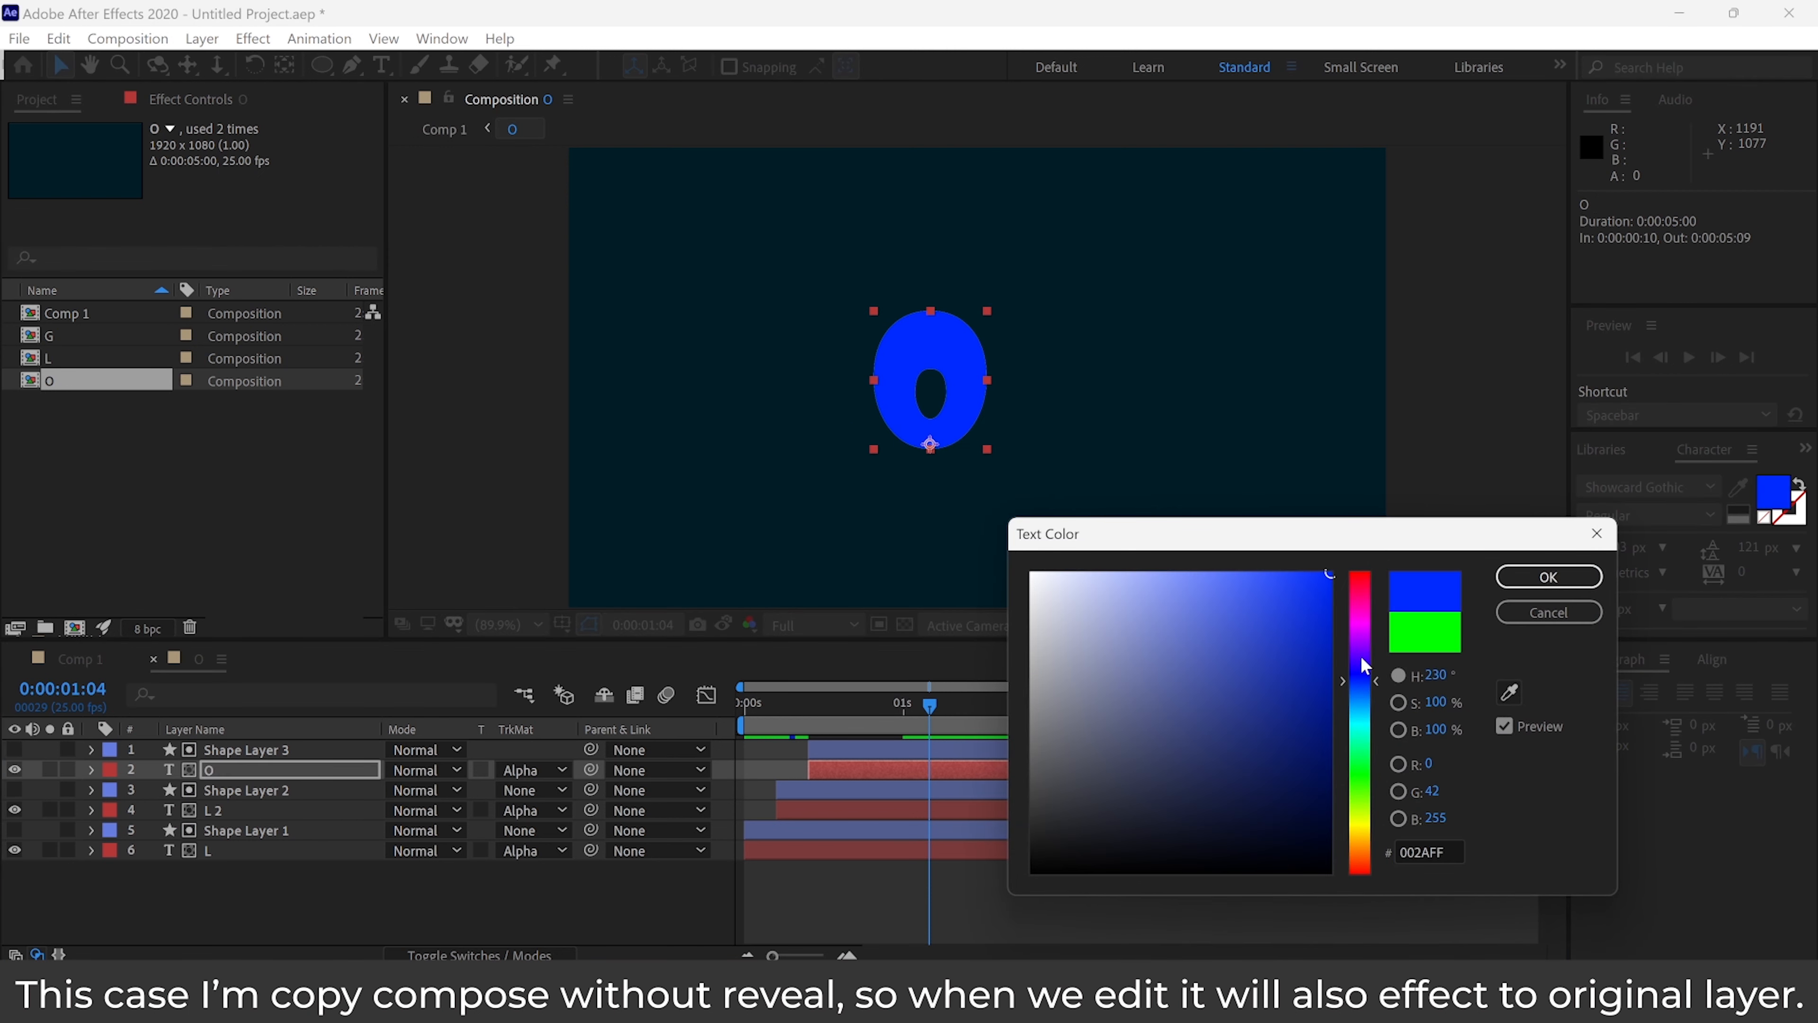
drag(1363, 667, 1361, 737)
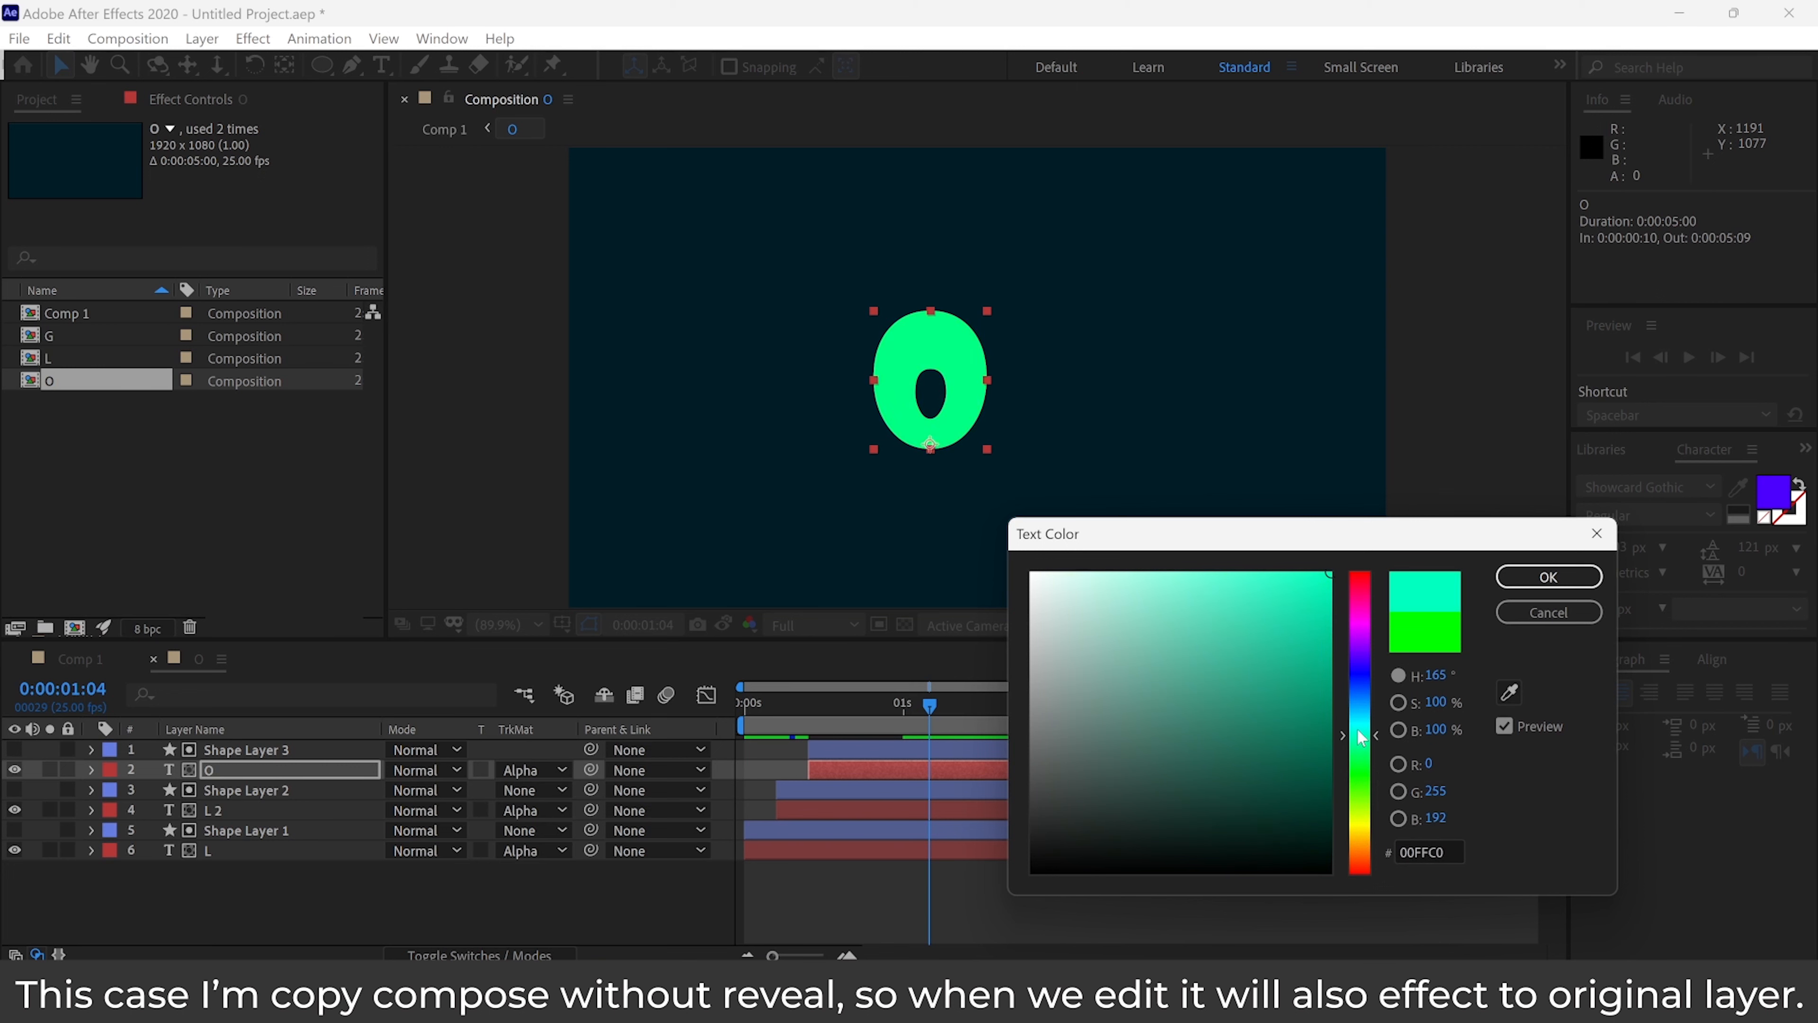
click(1549, 576)
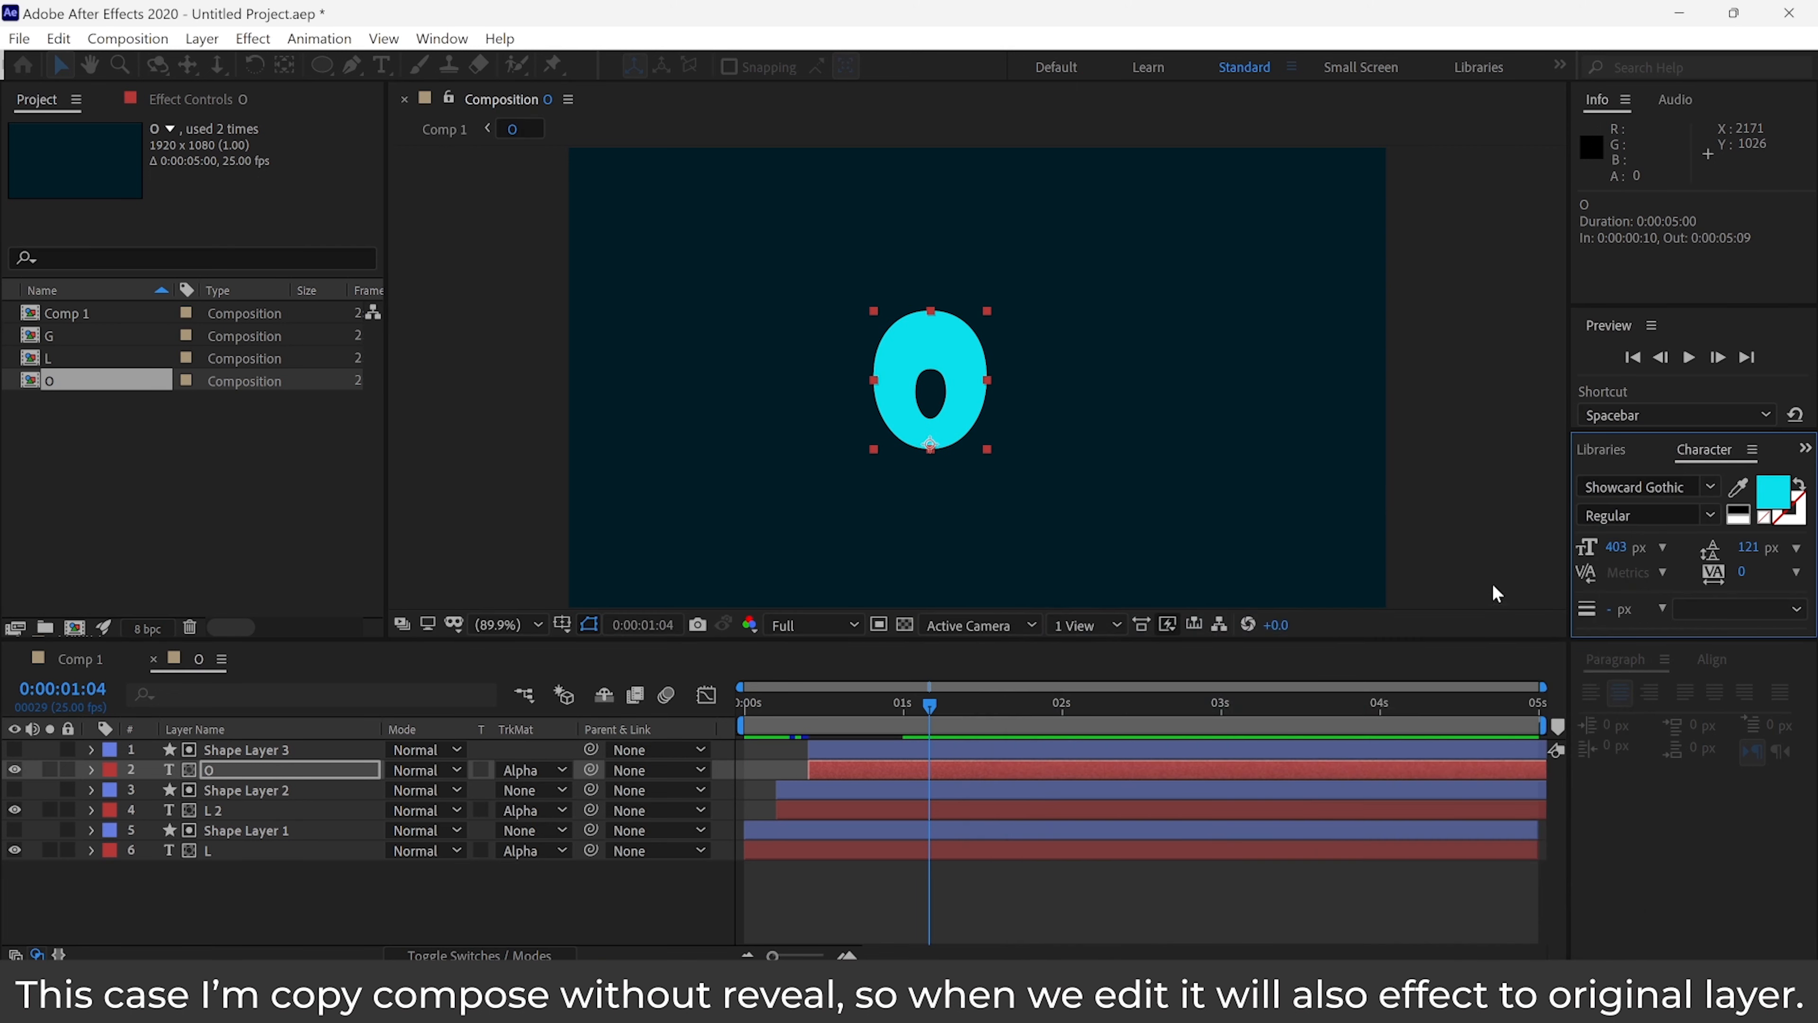
click(79, 659)
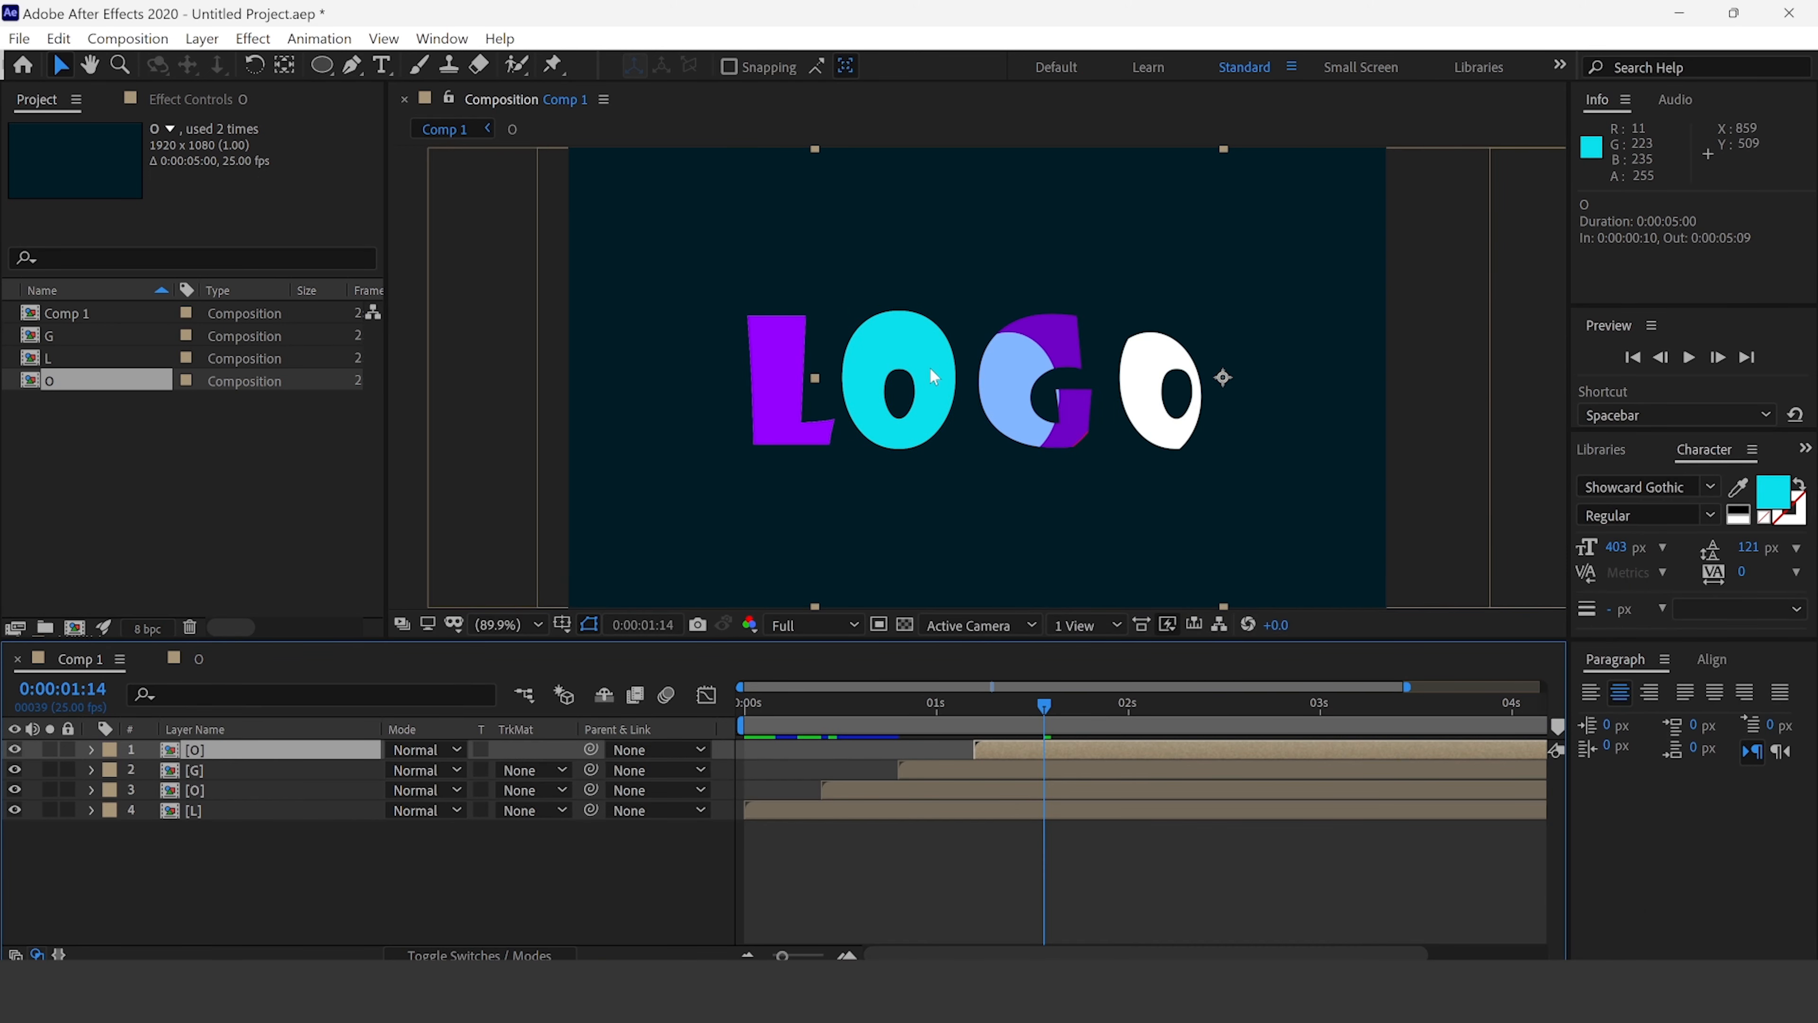
drag(1044, 707, 1257, 709)
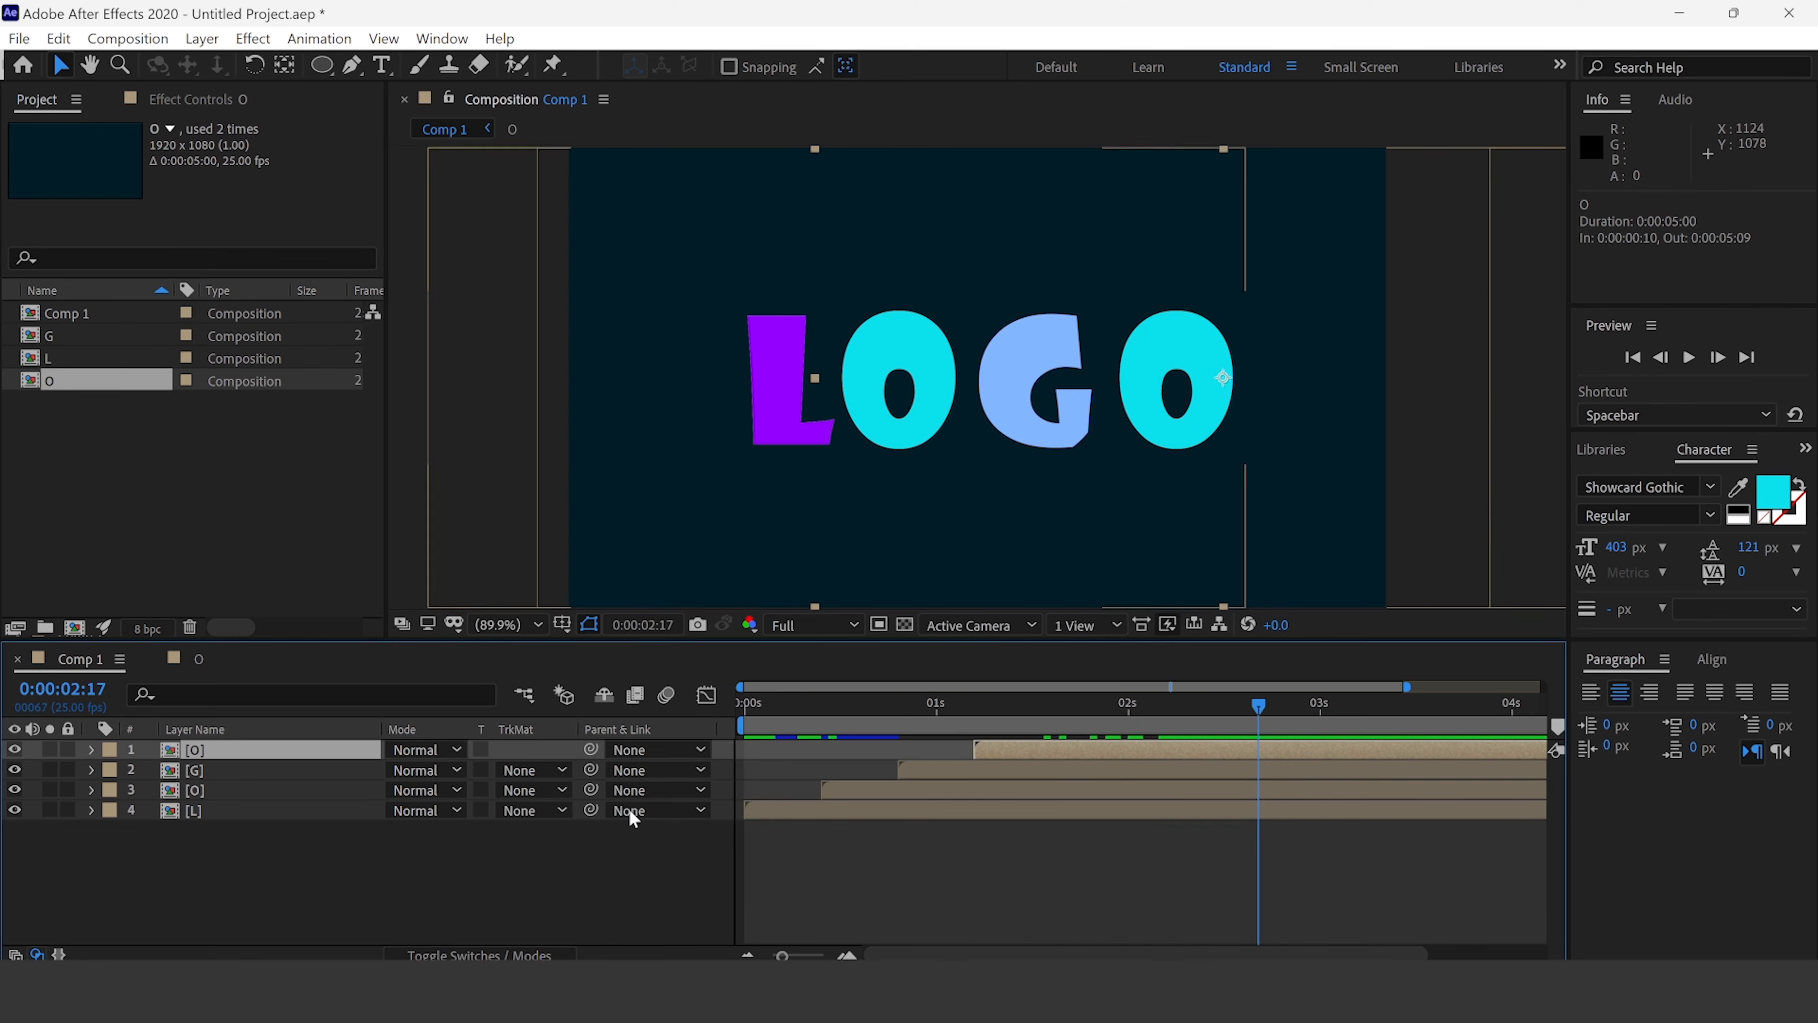
- Delete the duplicated O layer at the top of the Comp 1 stack
click(194, 769)
click(183, 752)
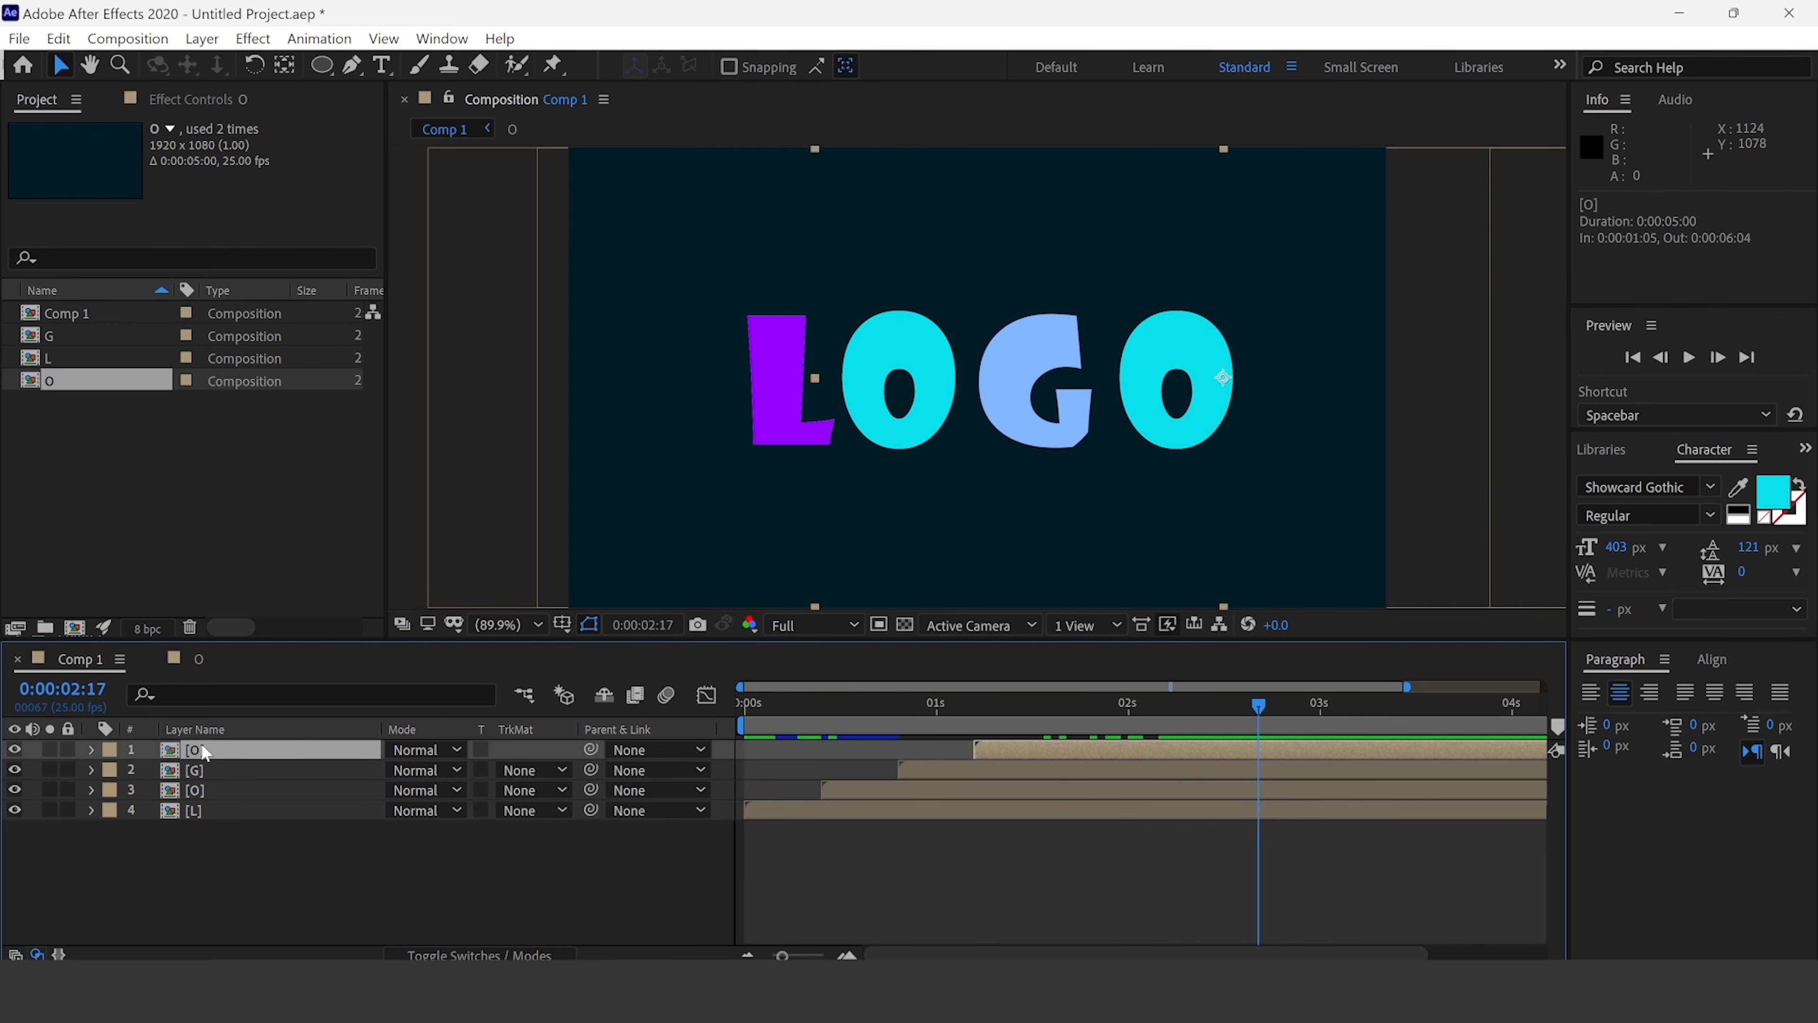
key(Delete)
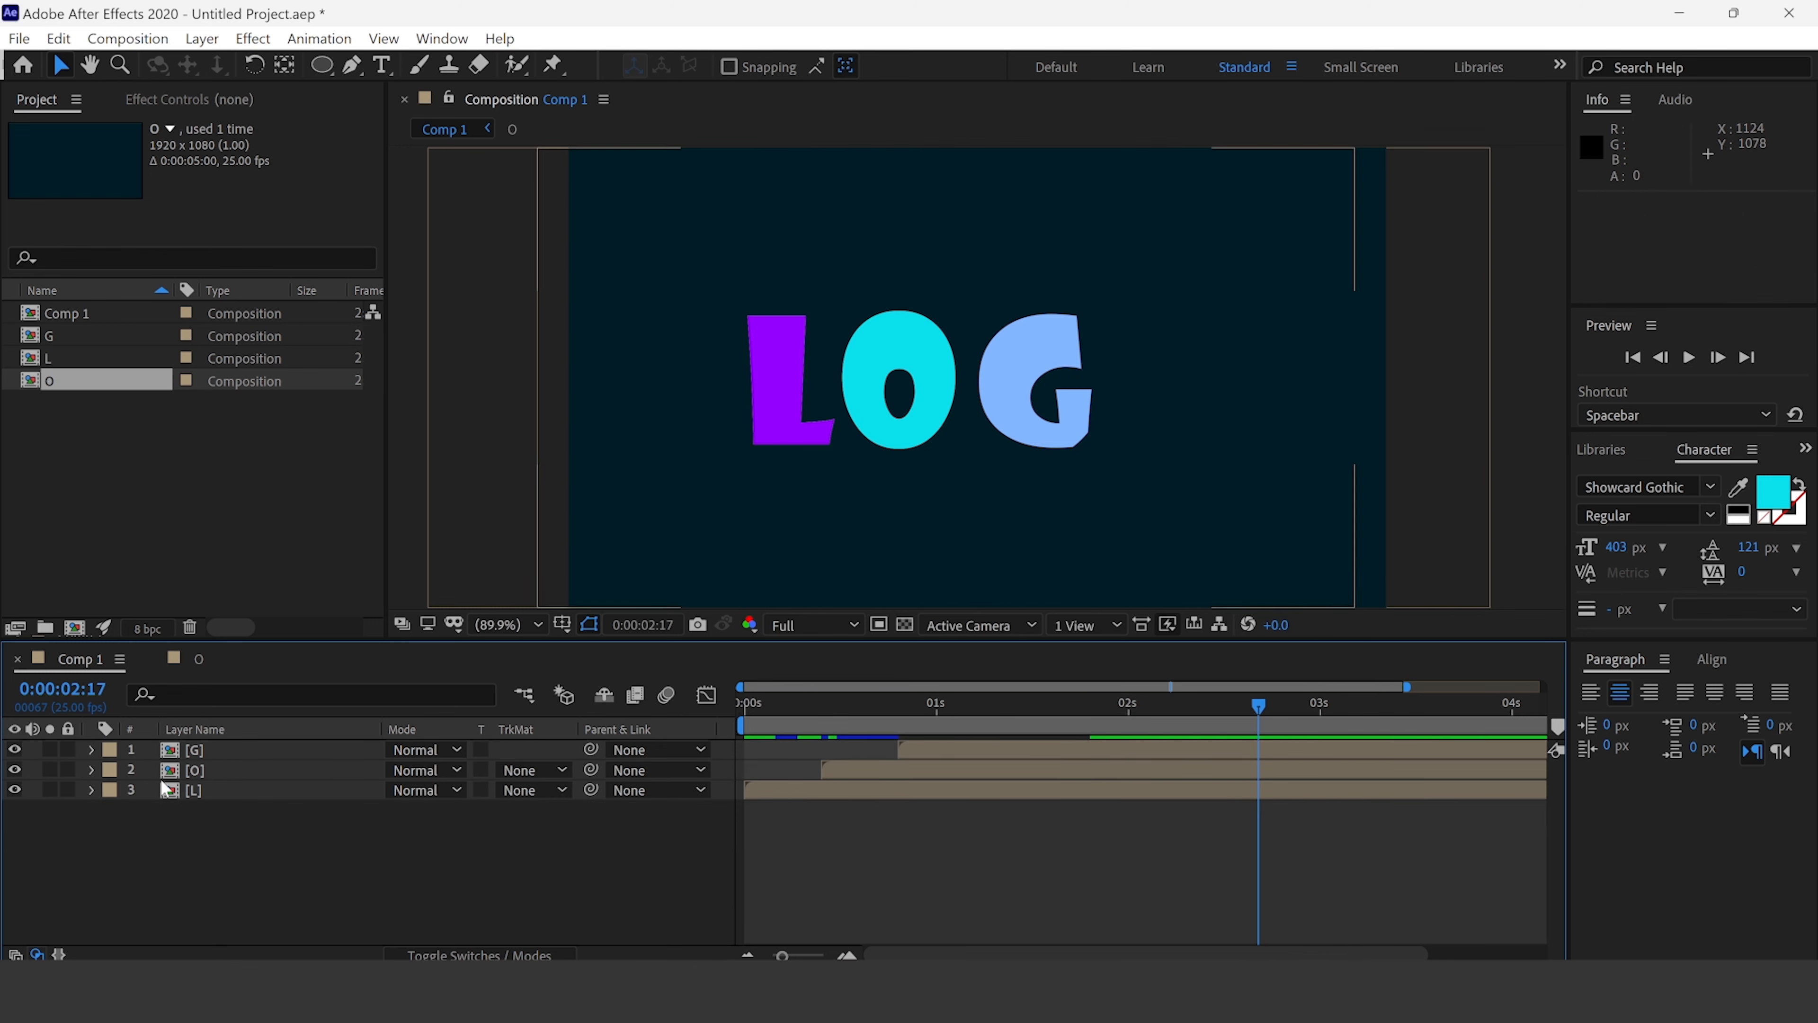
- Reveal the G layer's source composition in the project and duplicate it
click(193, 772)
click(195, 751)
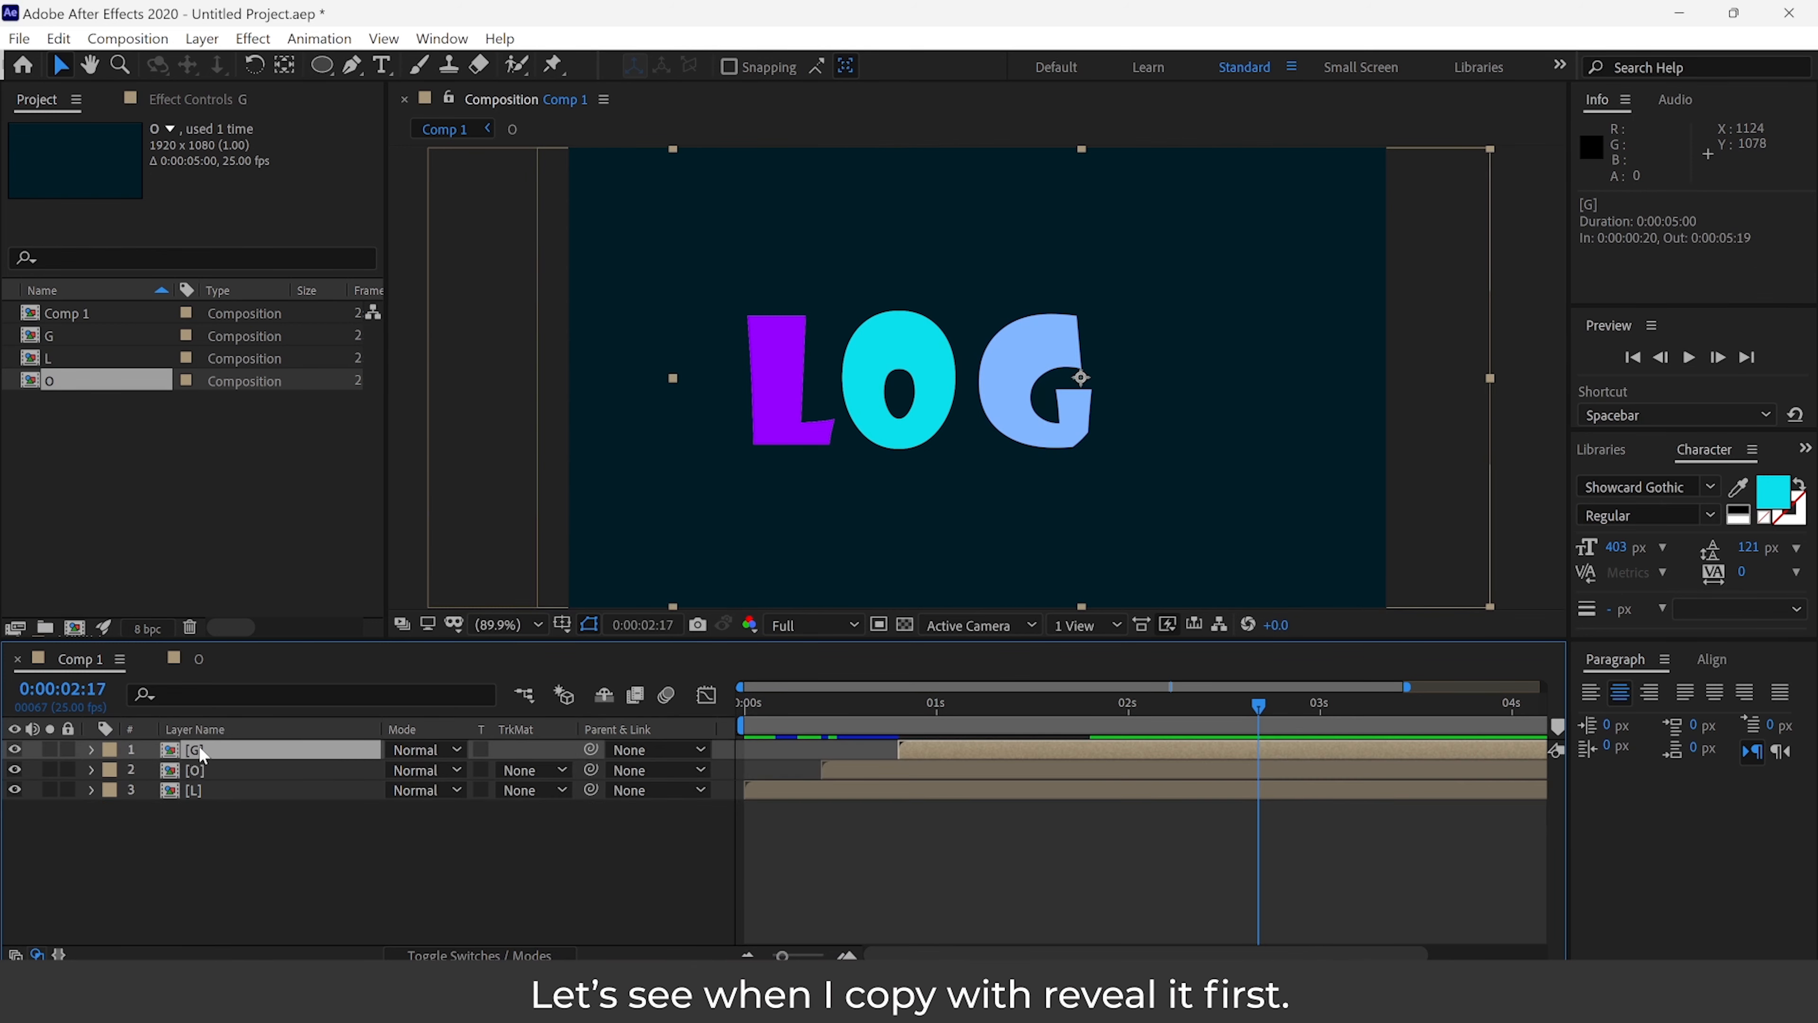
right_click(198, 746)
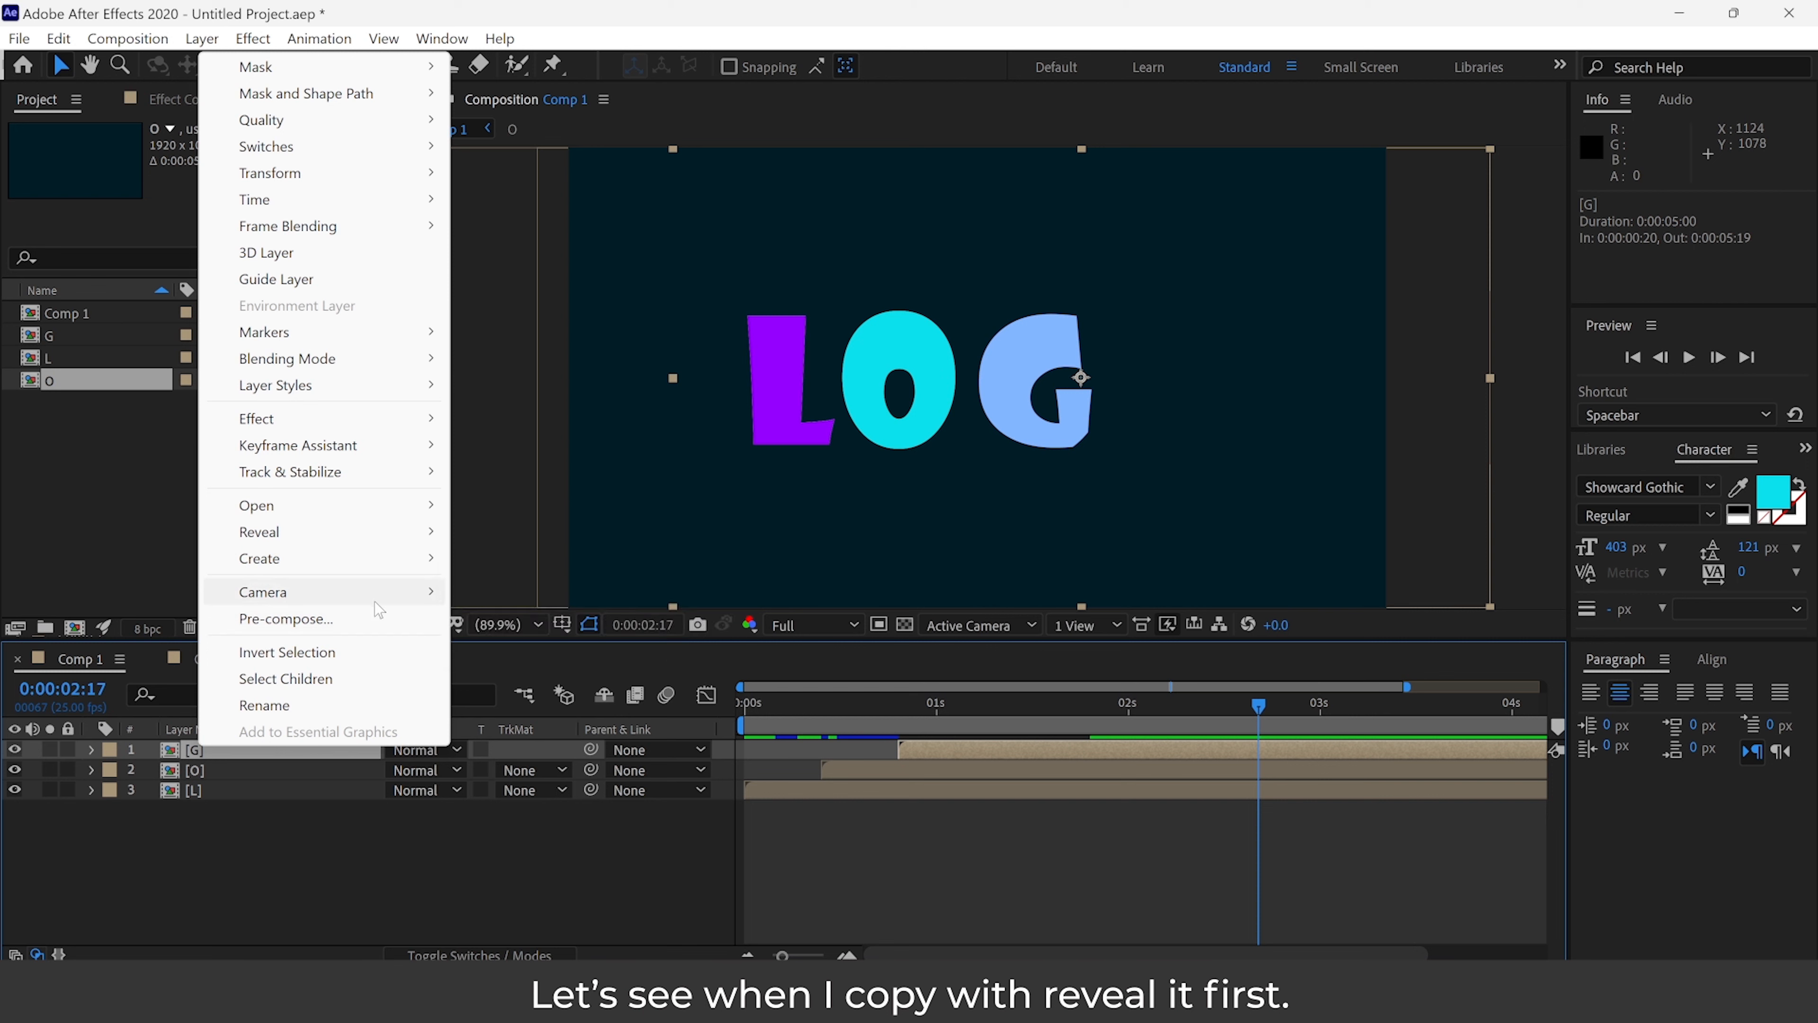
mouse_move(365, 531)
click(530, 562)
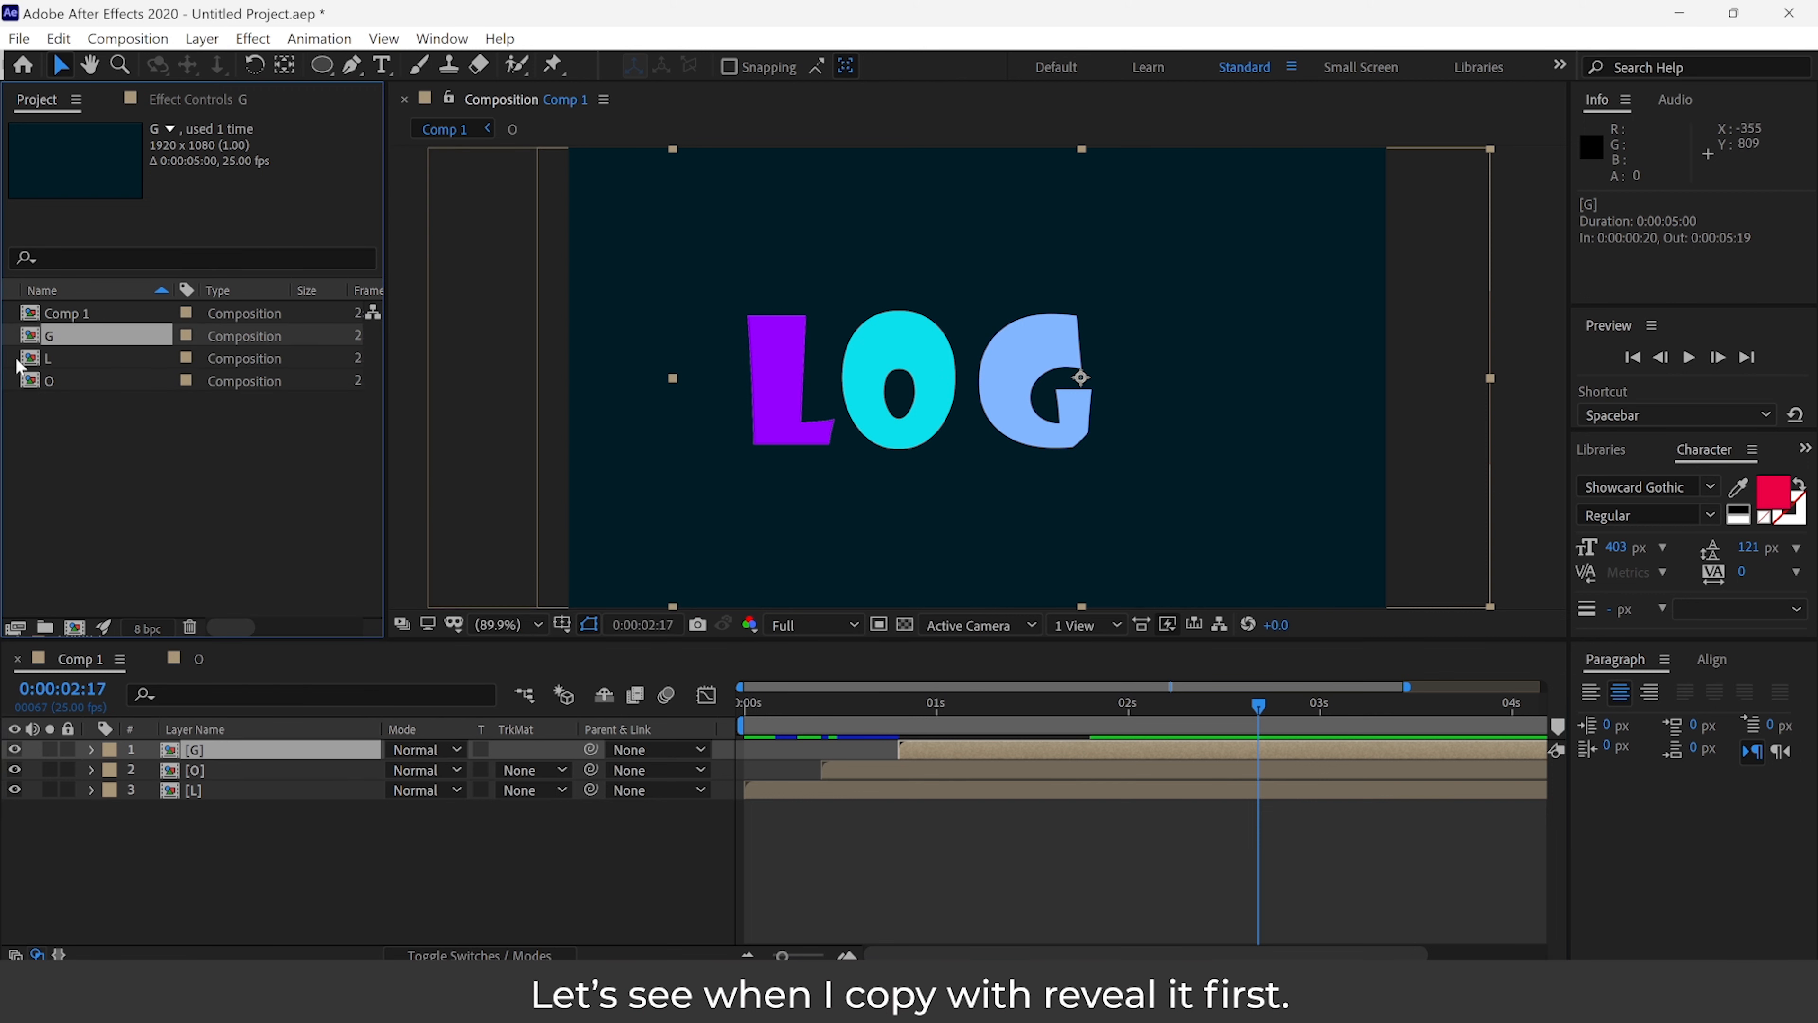
key(ctrl+d)
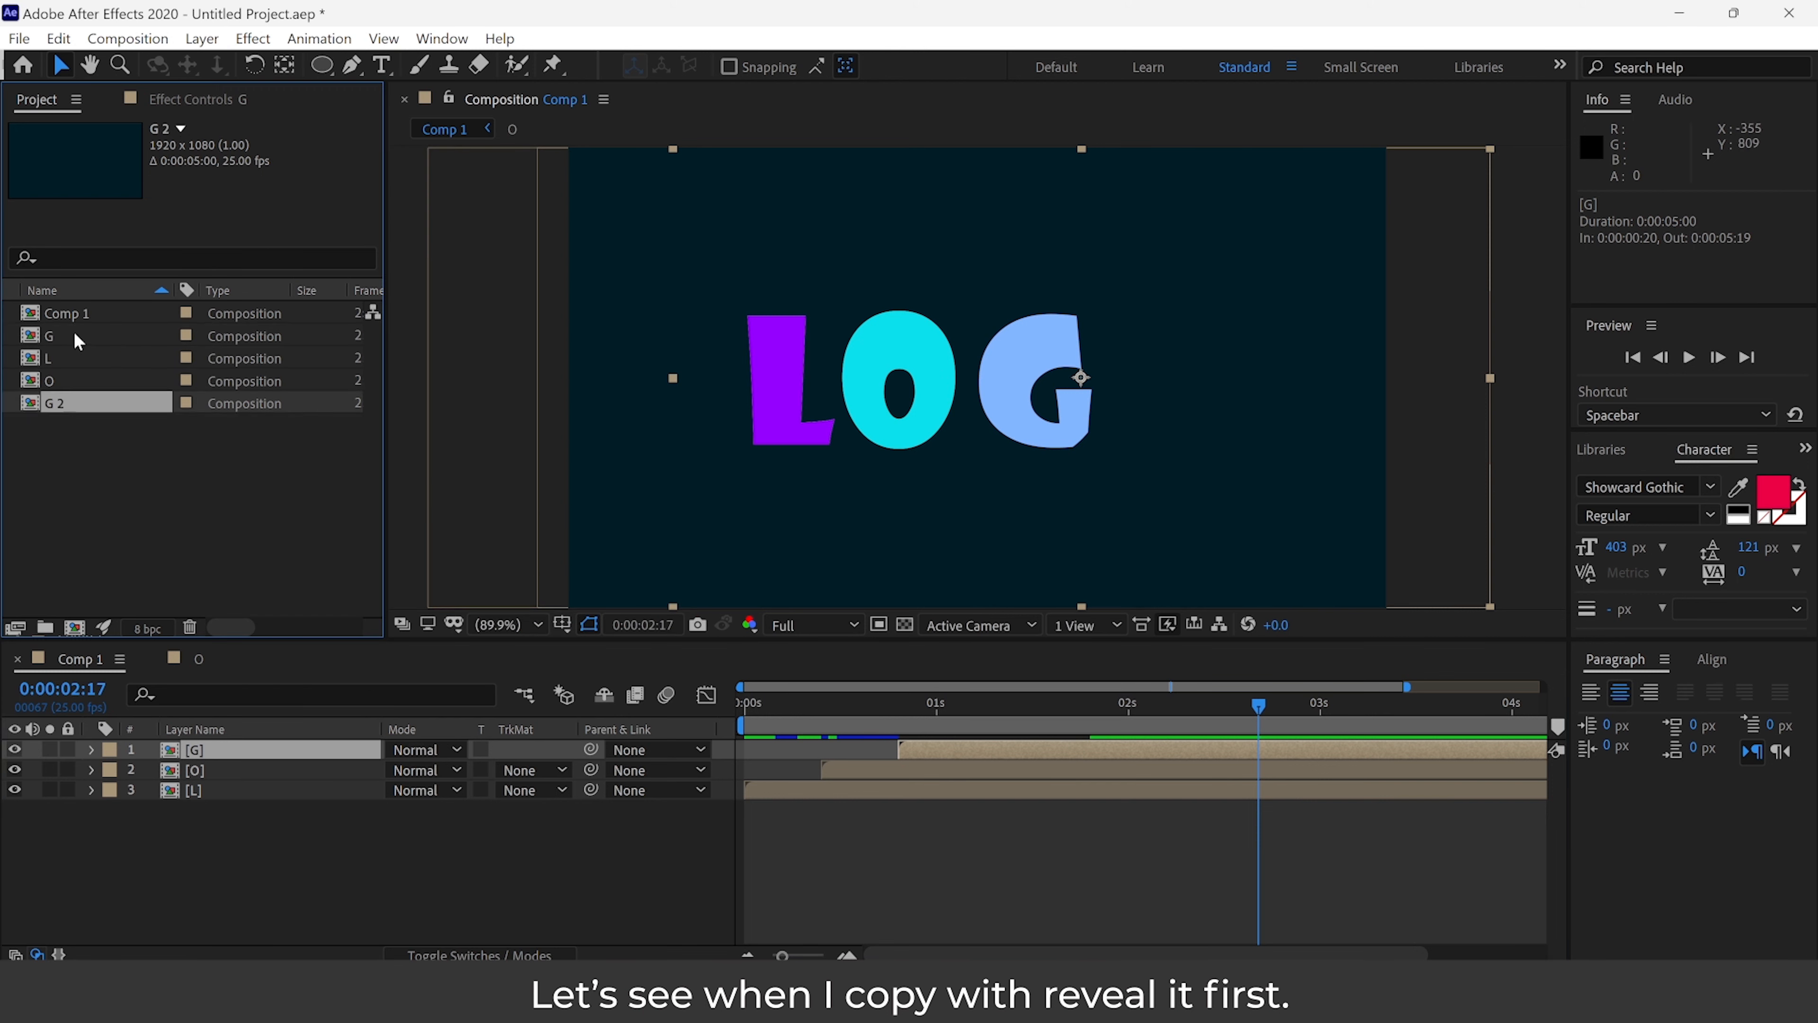
- Rename the duplicated G composition as O2
right_click(39, 359)
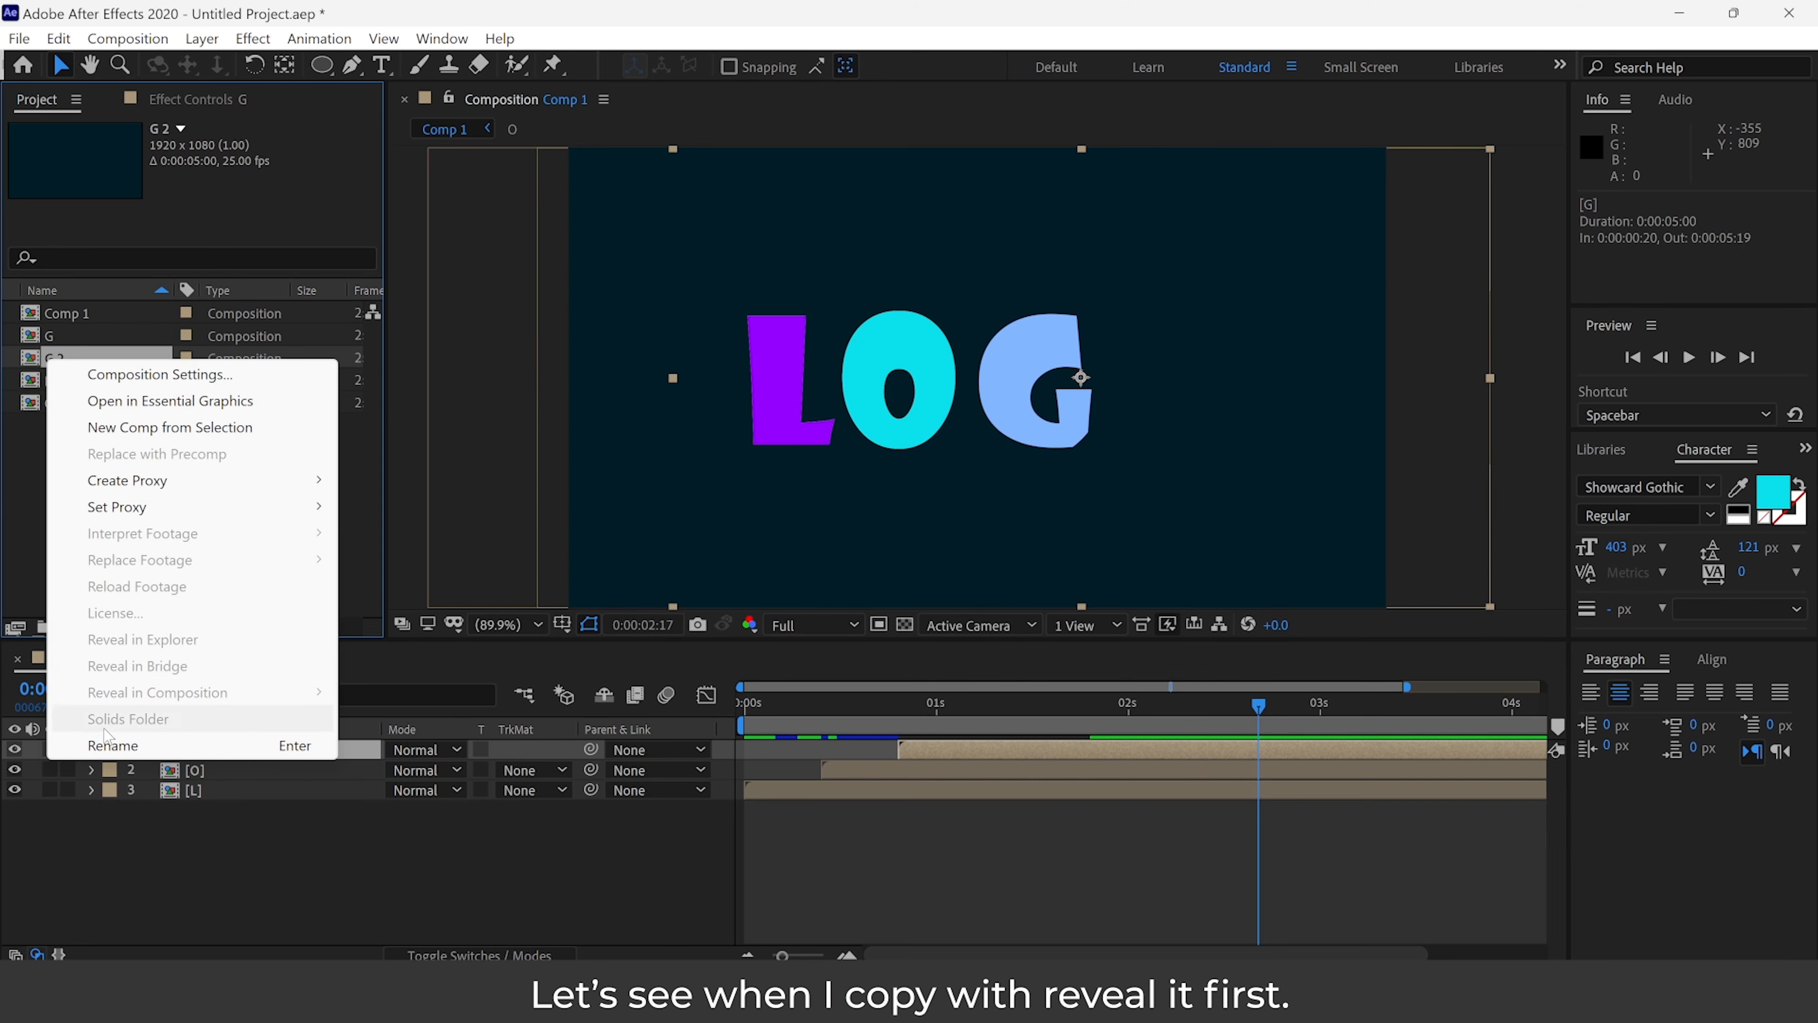
click(85, 745)
text(O2)
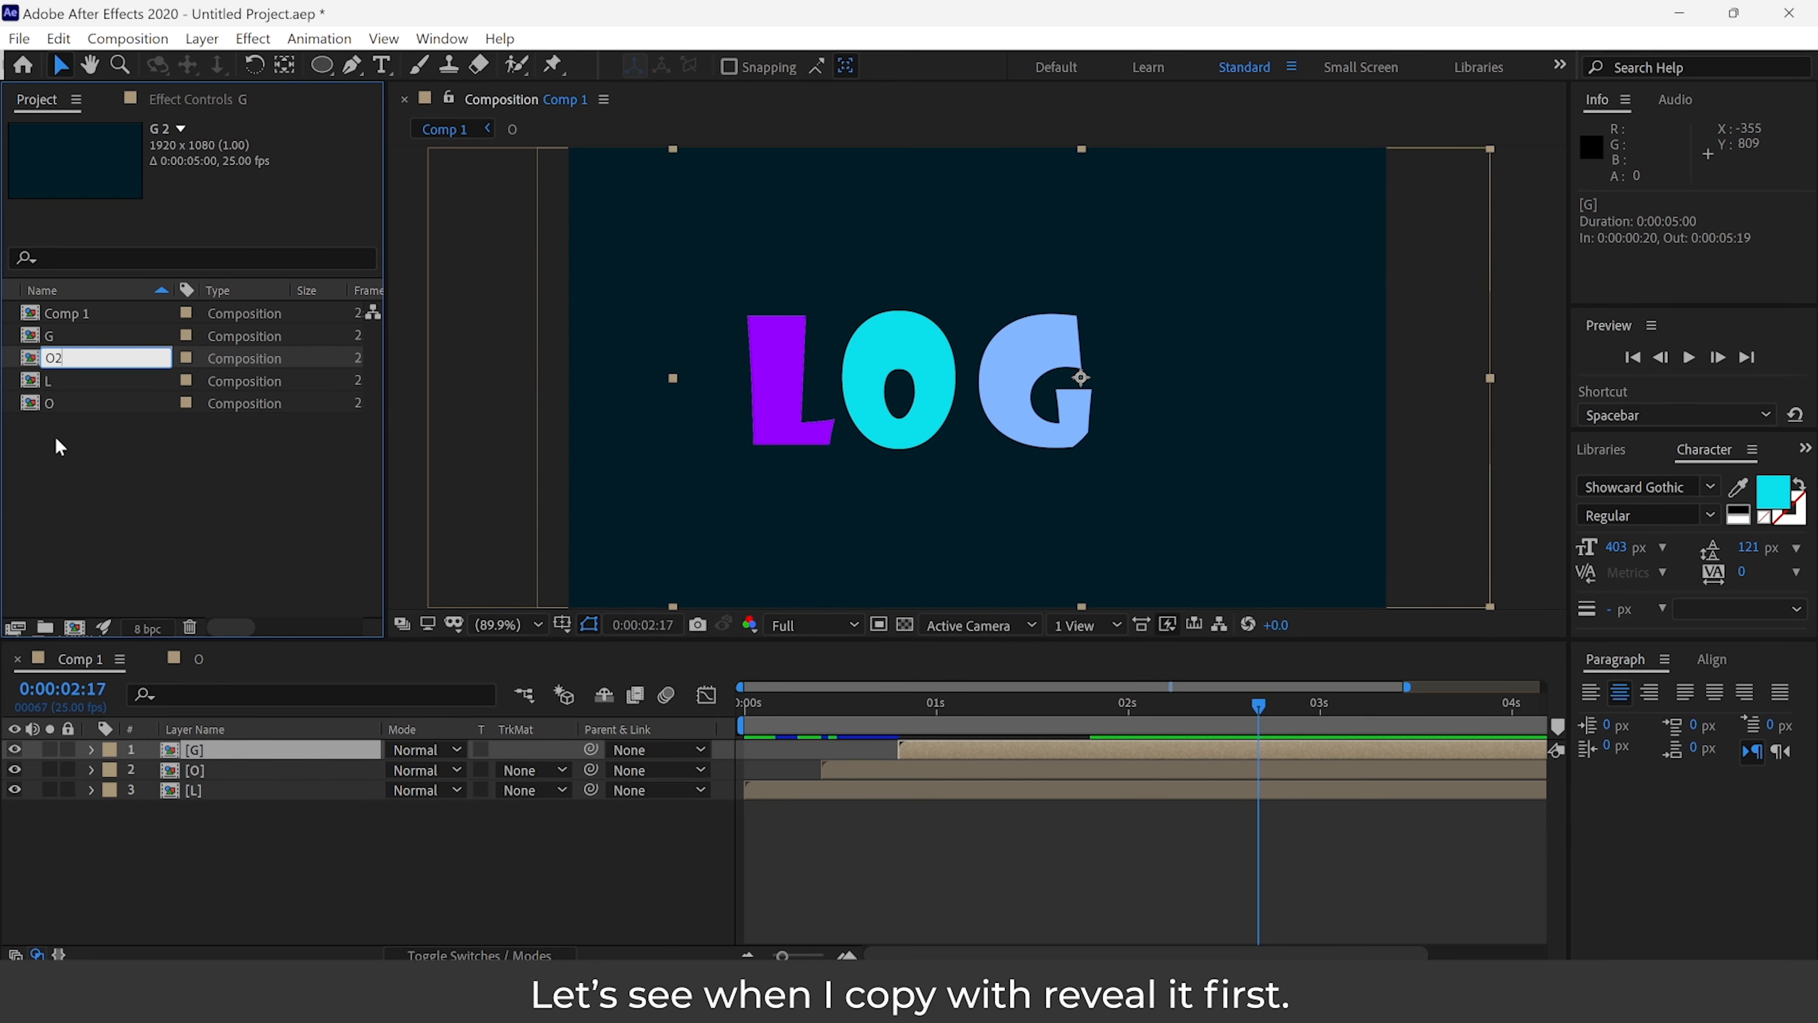
click(105, 425)
- Add O2 as the top layer of Comp 1, positioned at 1530.6, 540 beside the G and starting at 0:00:01:05
drag(55, 405, 169, 749)
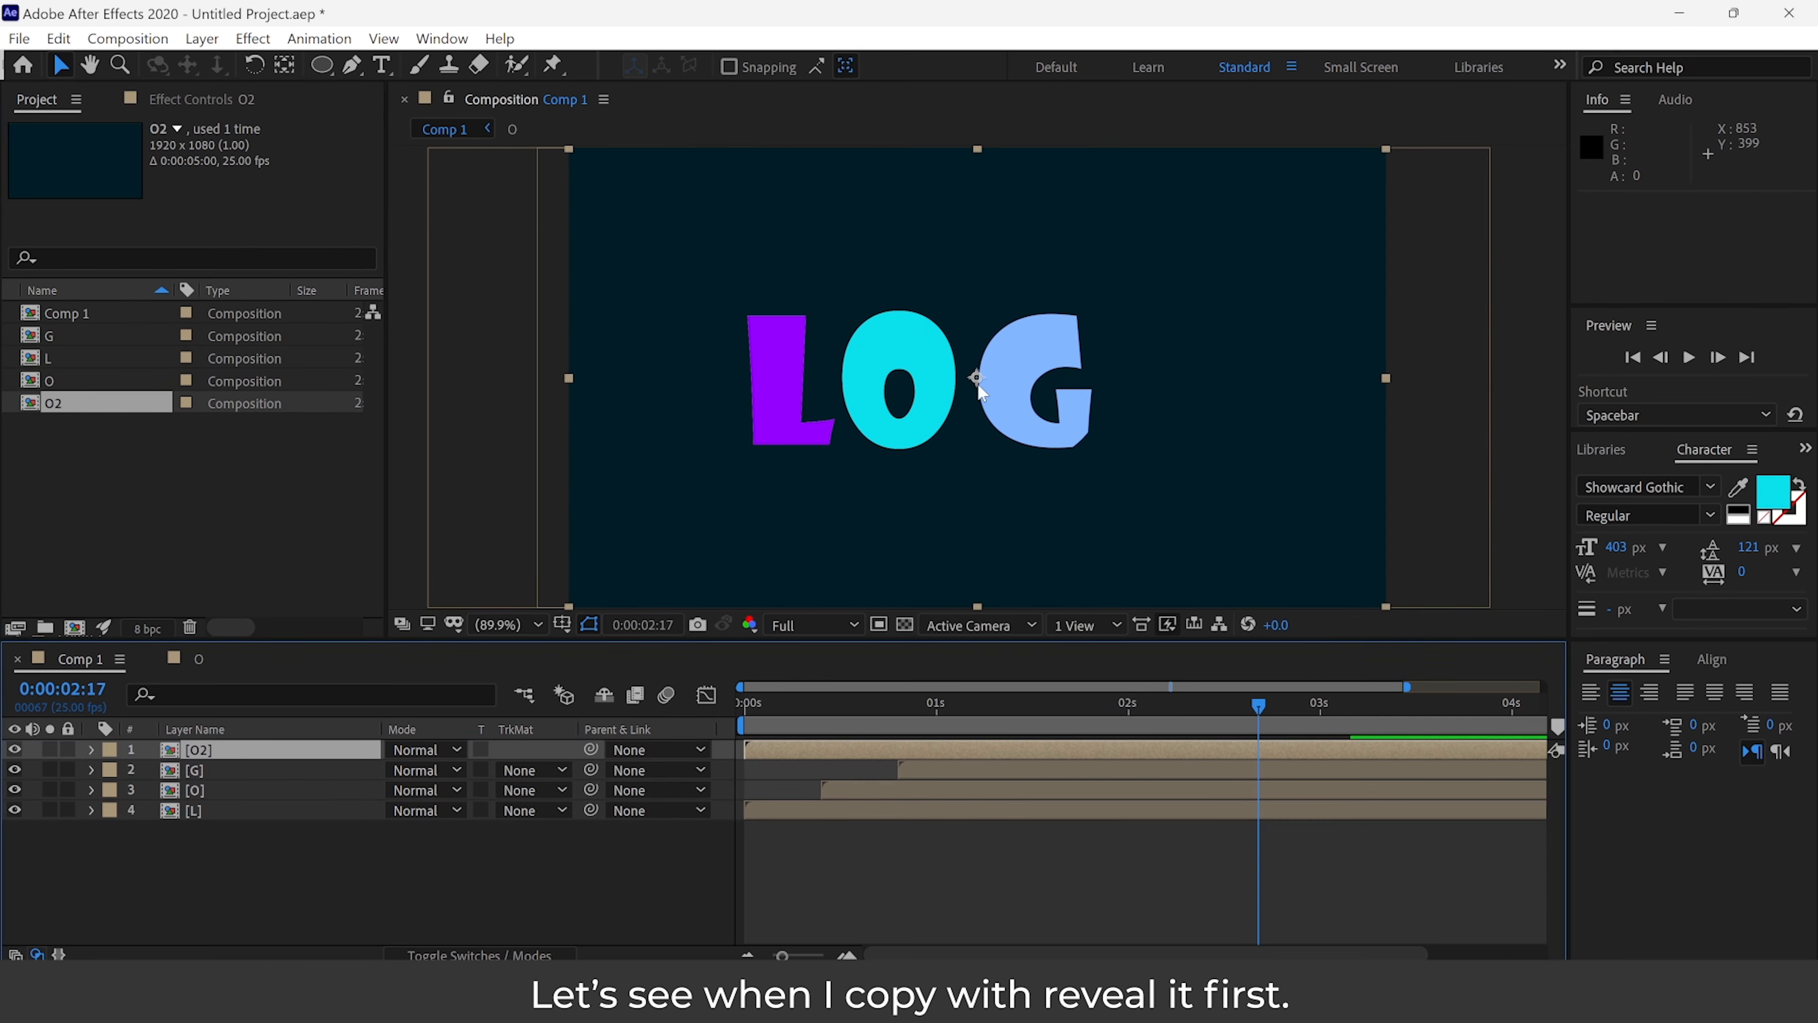
drag(911, 394, 1147, 387)
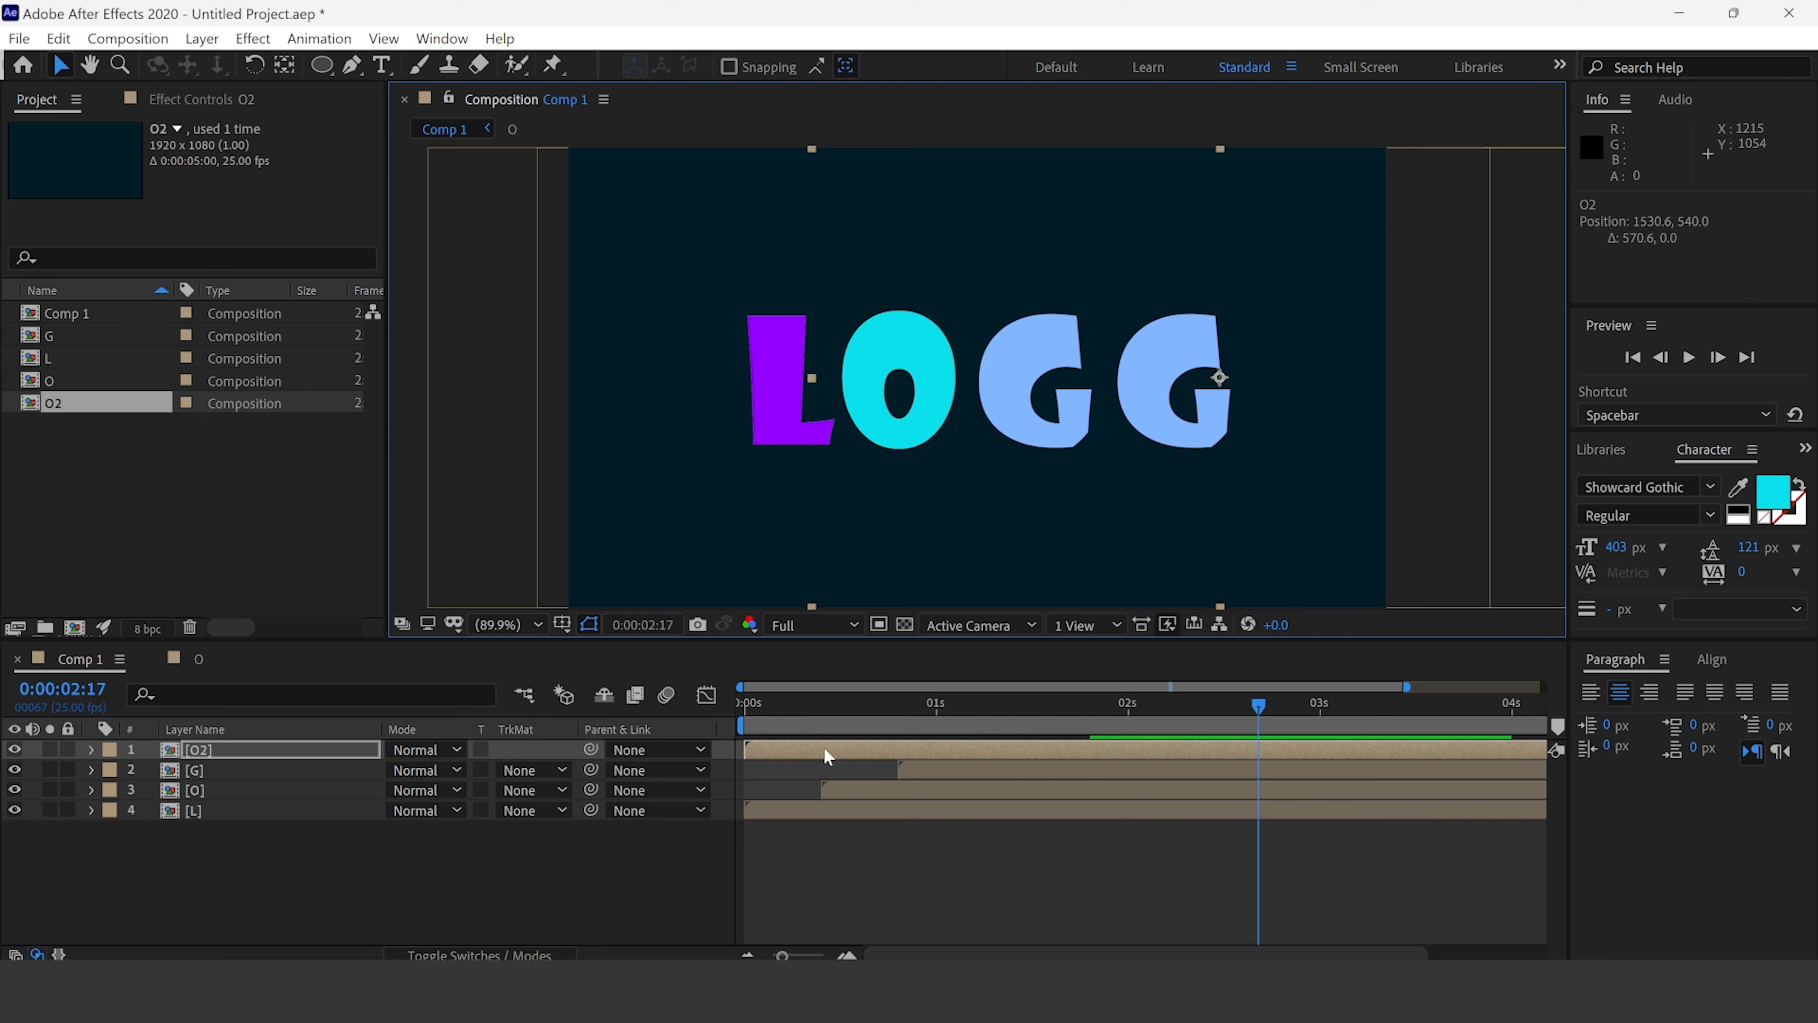
drag(740, 750, 995, 752)
- Open the O2 pre-comp and replace the G in its text layer with "o"
double_click(988, 748)
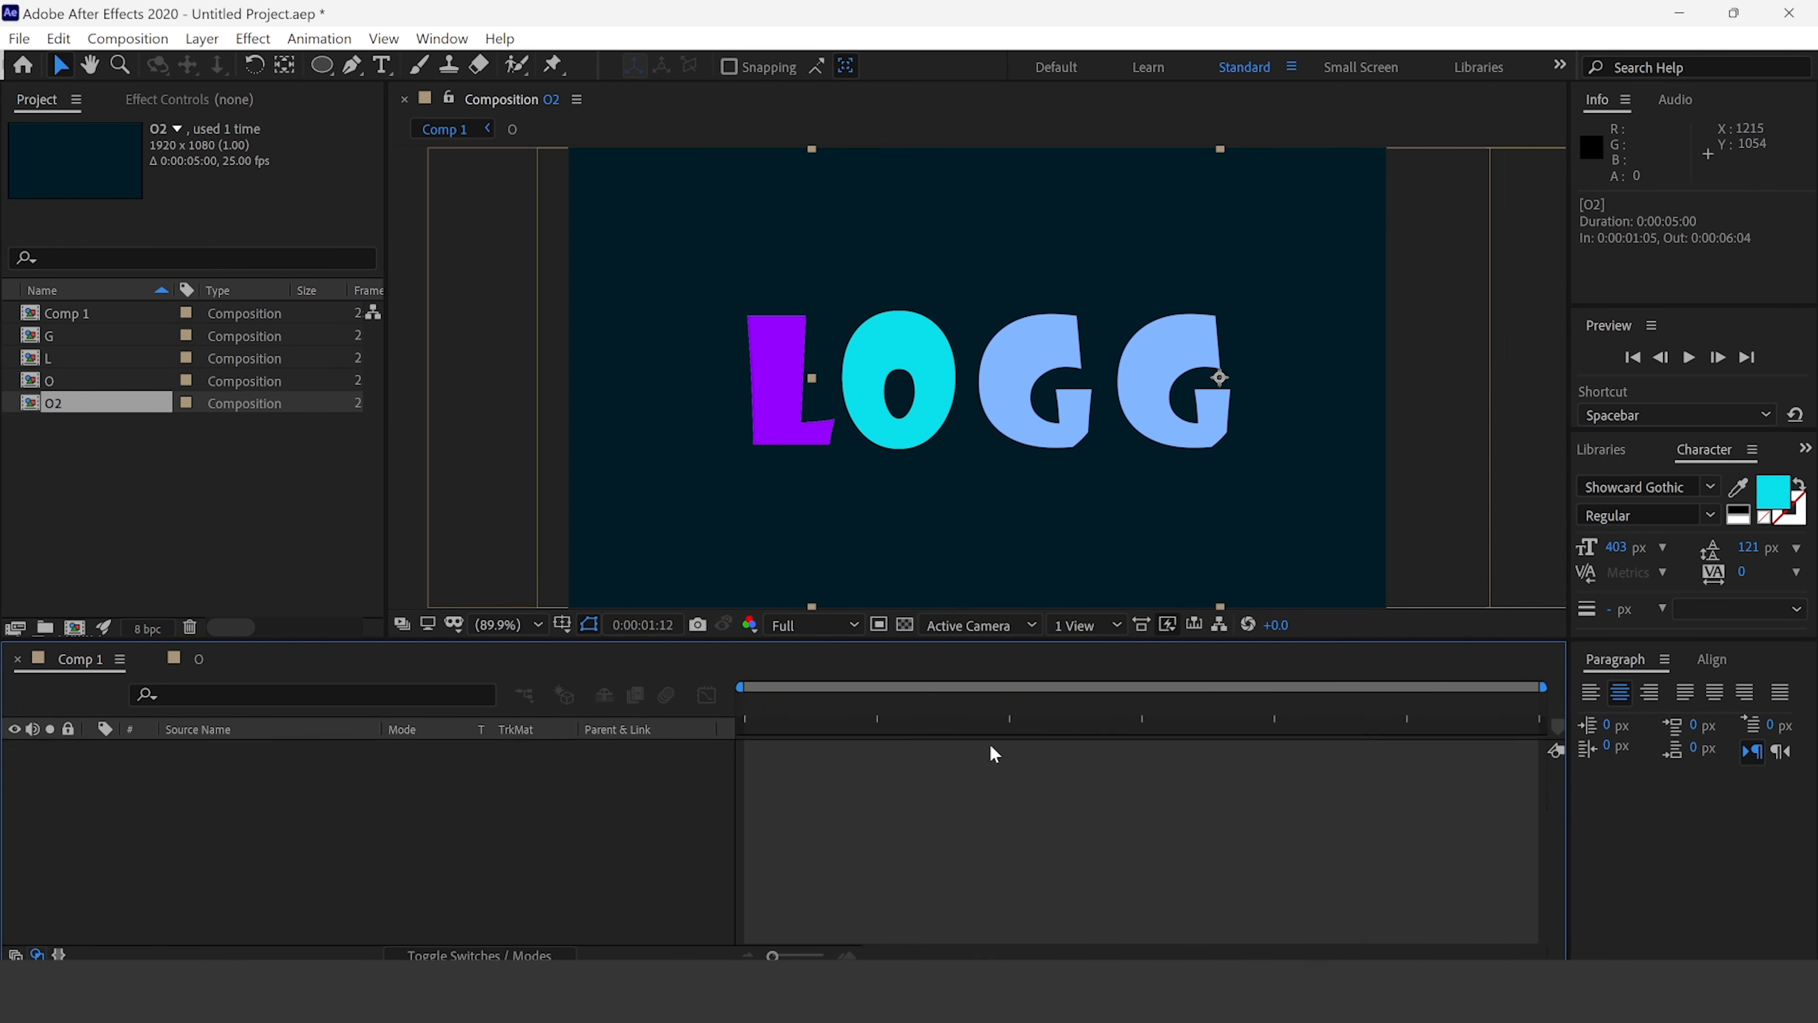
click(169, 777)
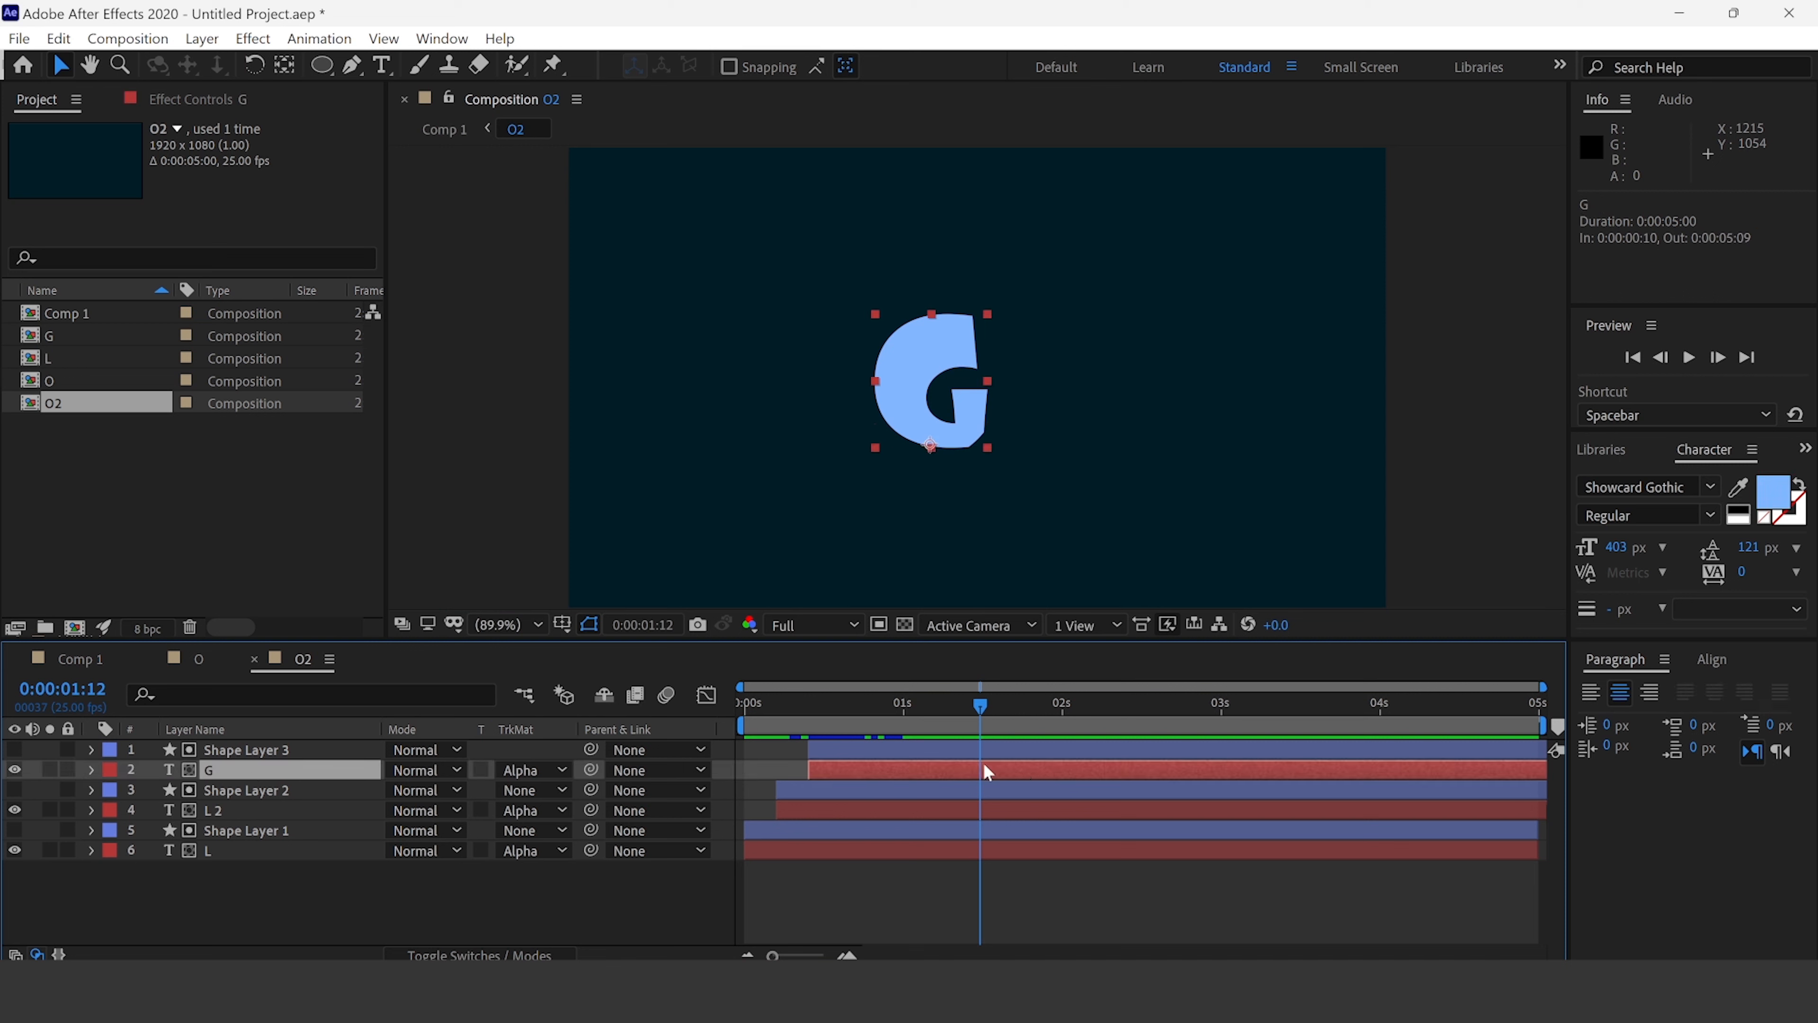
double_click(937, 765)
text(o)
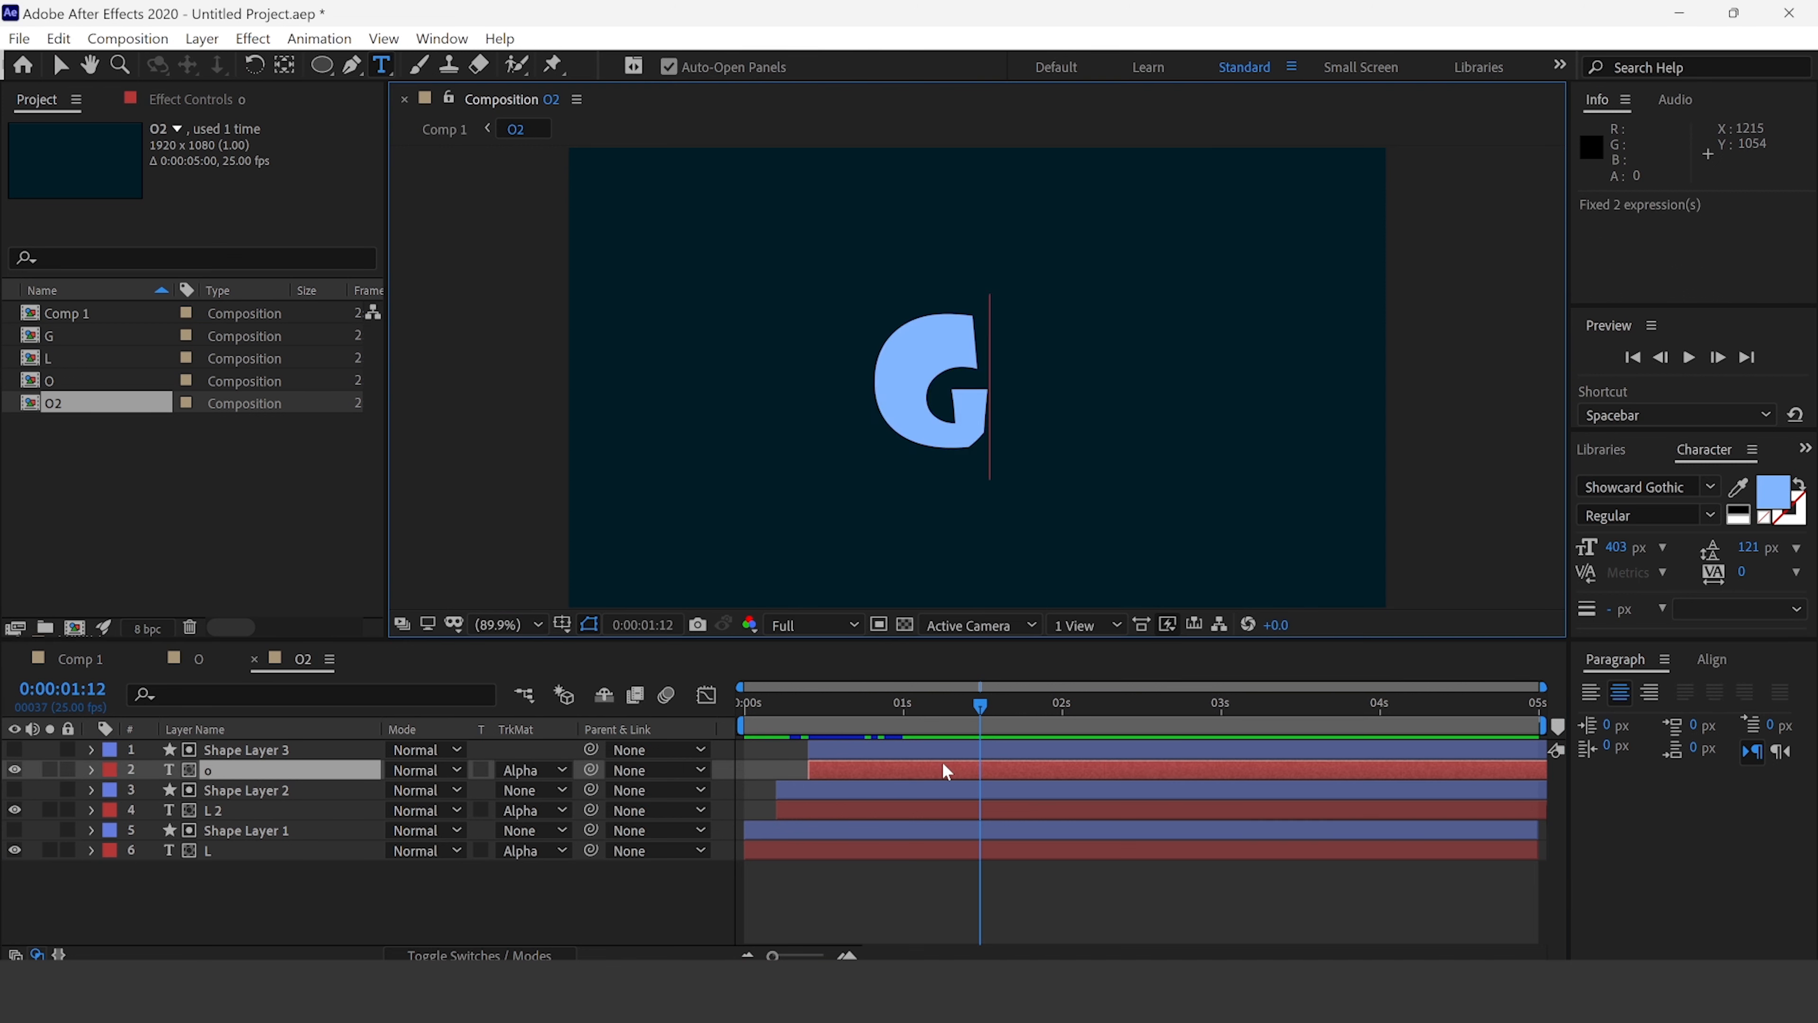
click(60, 65)
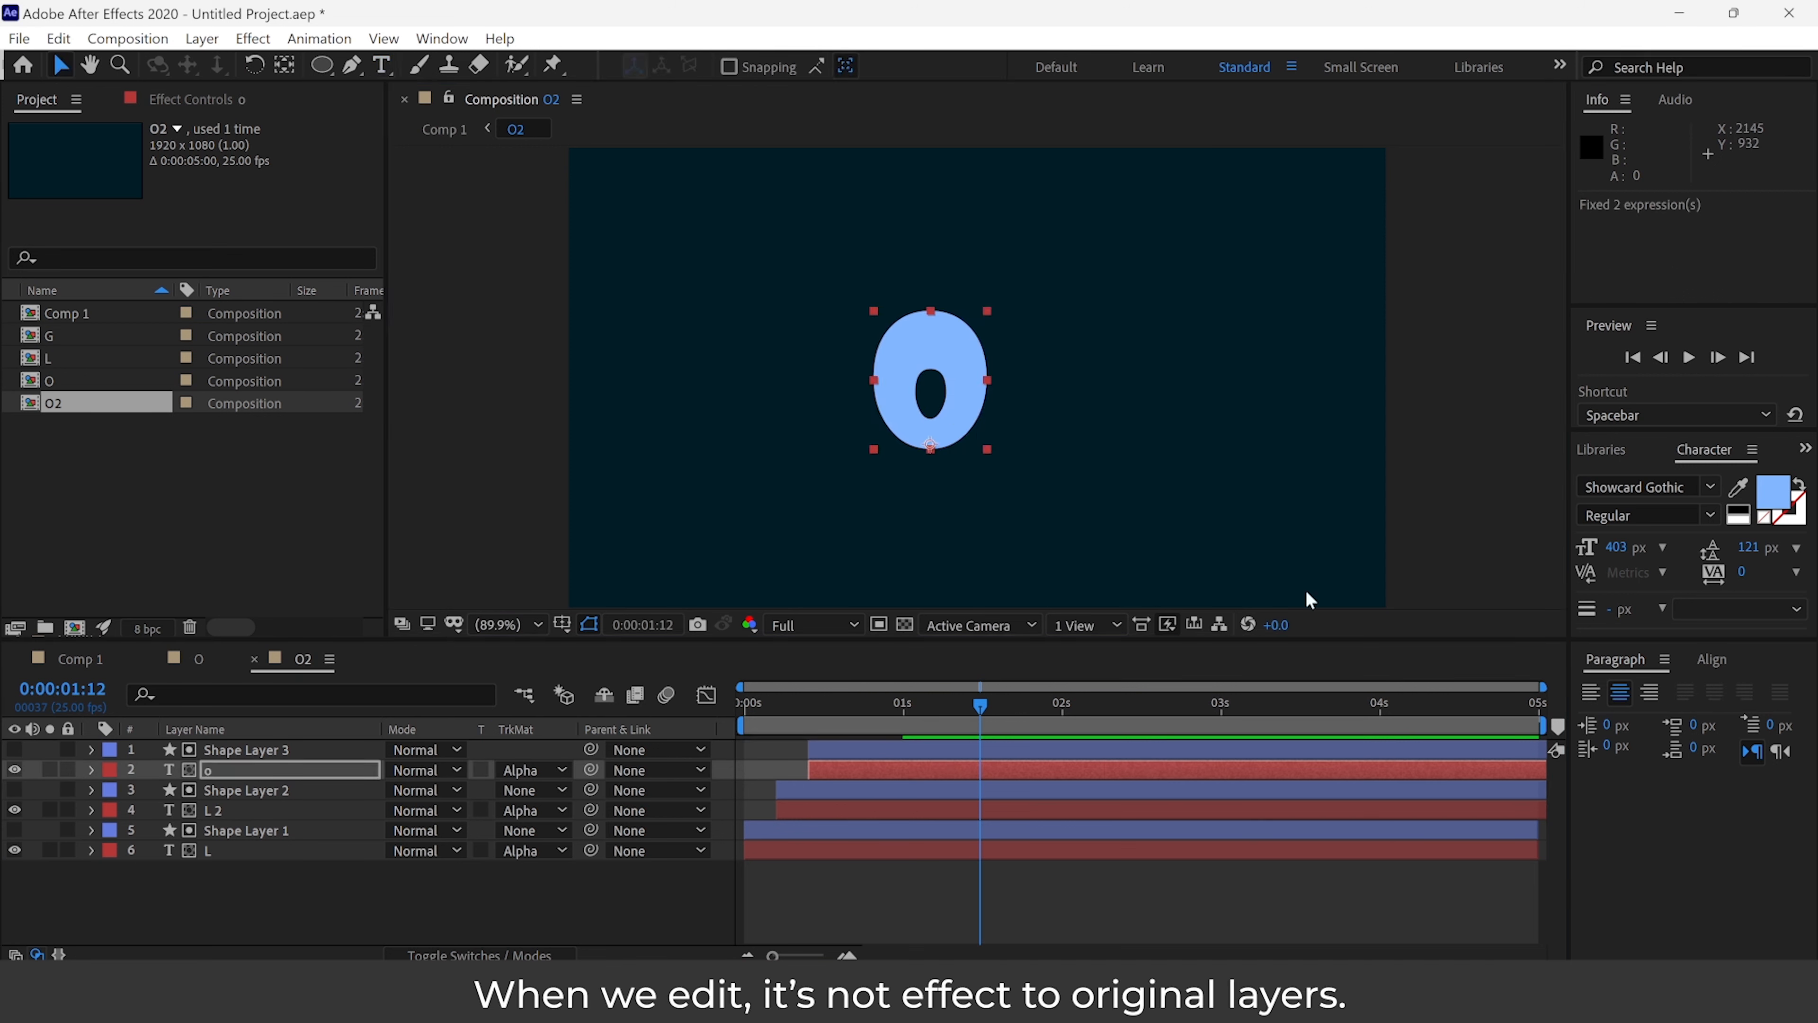
- Set the fill colour of the o text in O2 to purple 7E00FF
click(1772, 493)
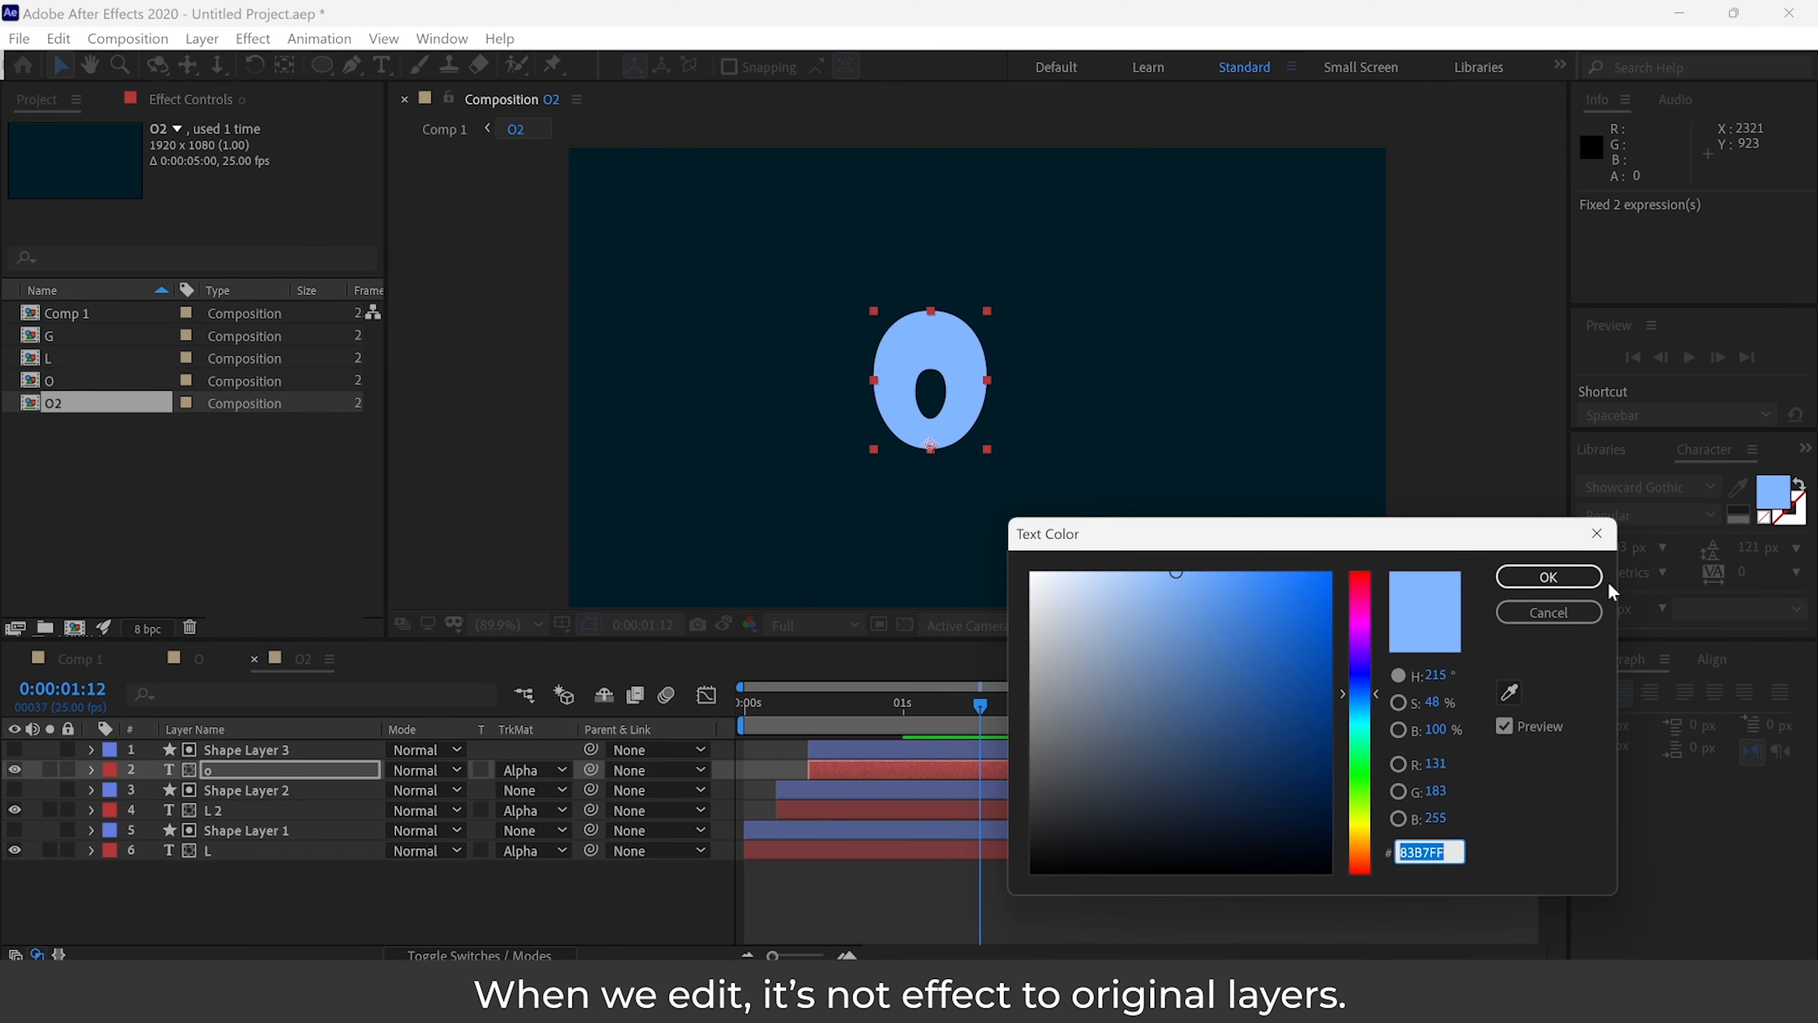
drag(1348, 690, 1348, 648)
click(1328, 576)
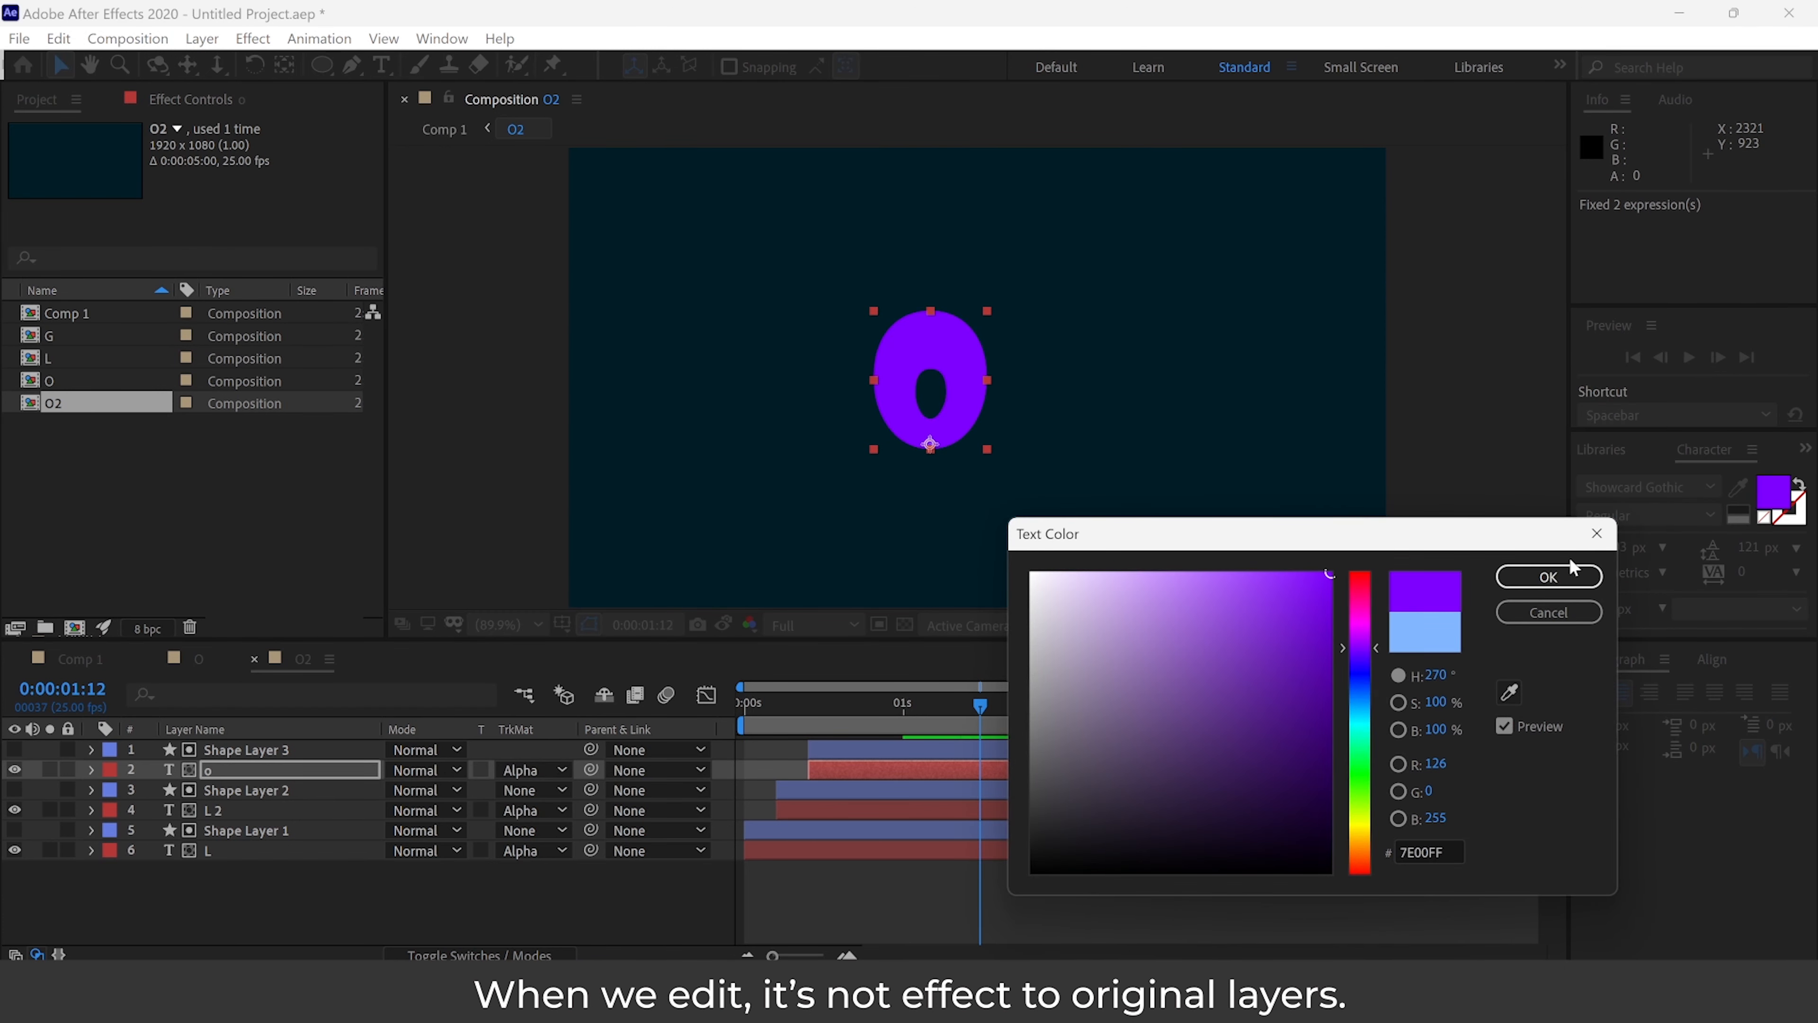
click(1548, 576)
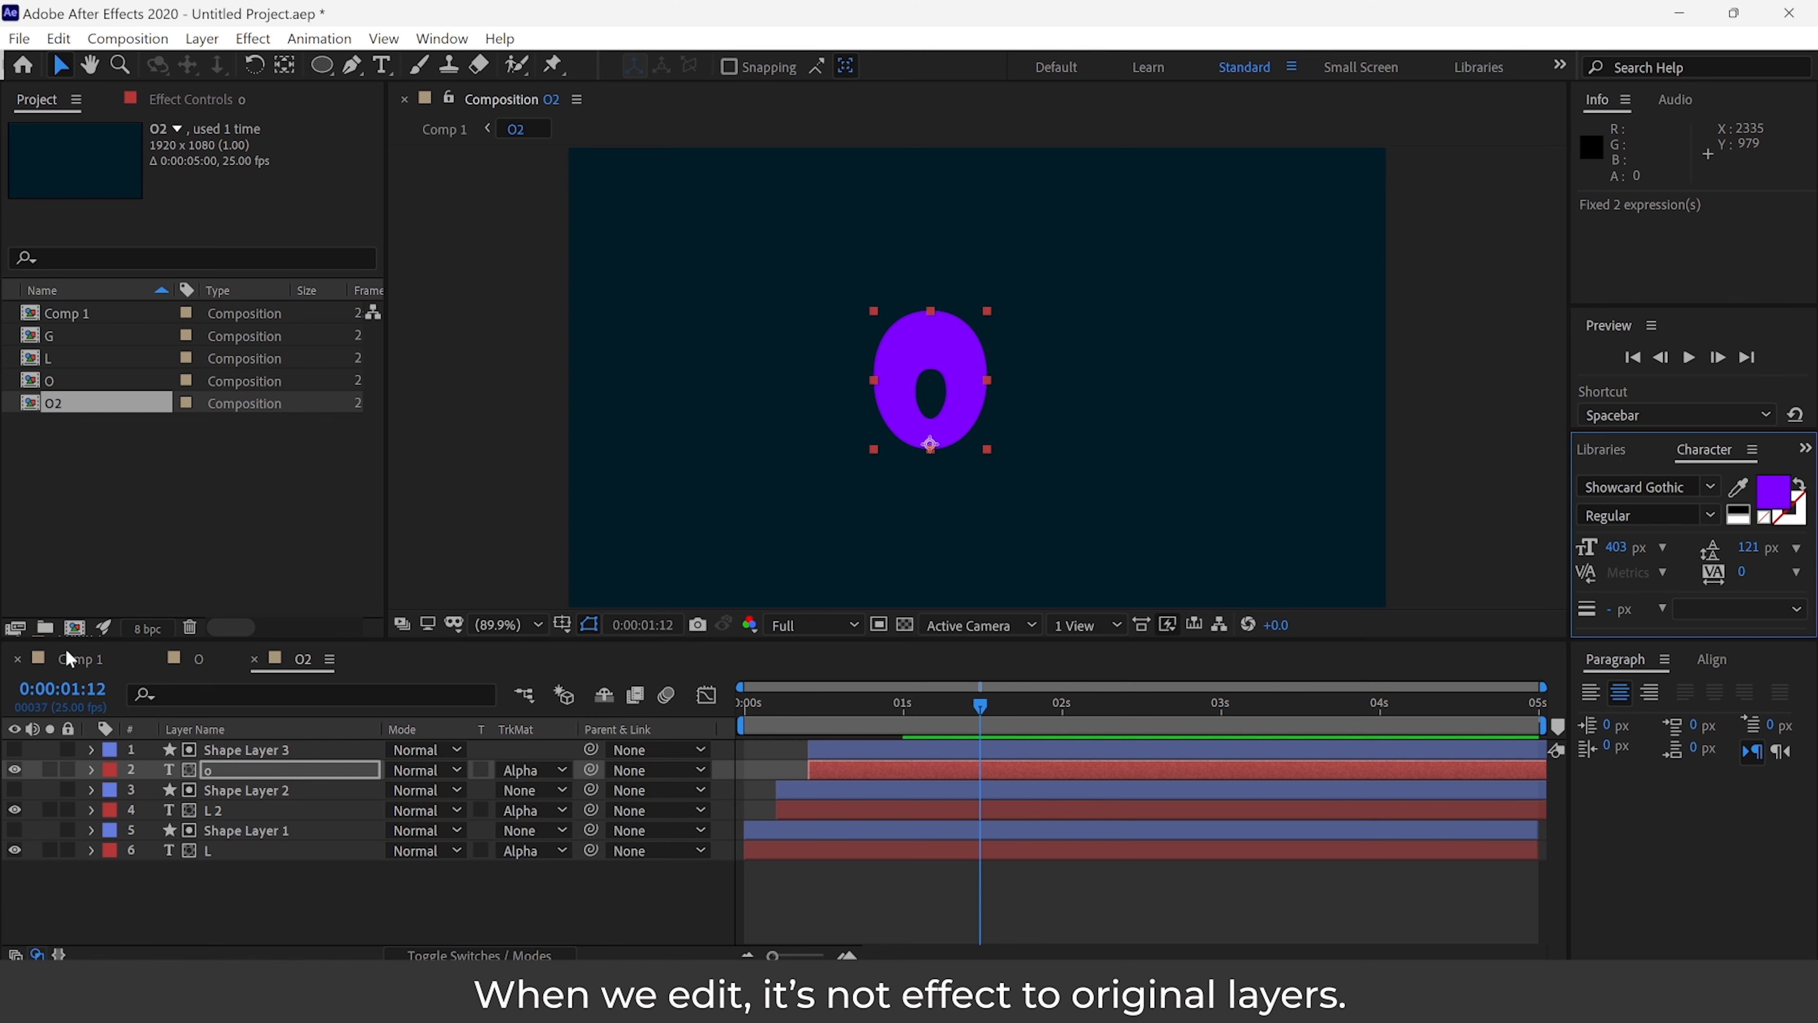
- Return to Comp 1 and preview the full LOGO reveal from the beginning, stopping at 0:00:02:21
click(68, 657)
drag(874, 703, 635, 715)
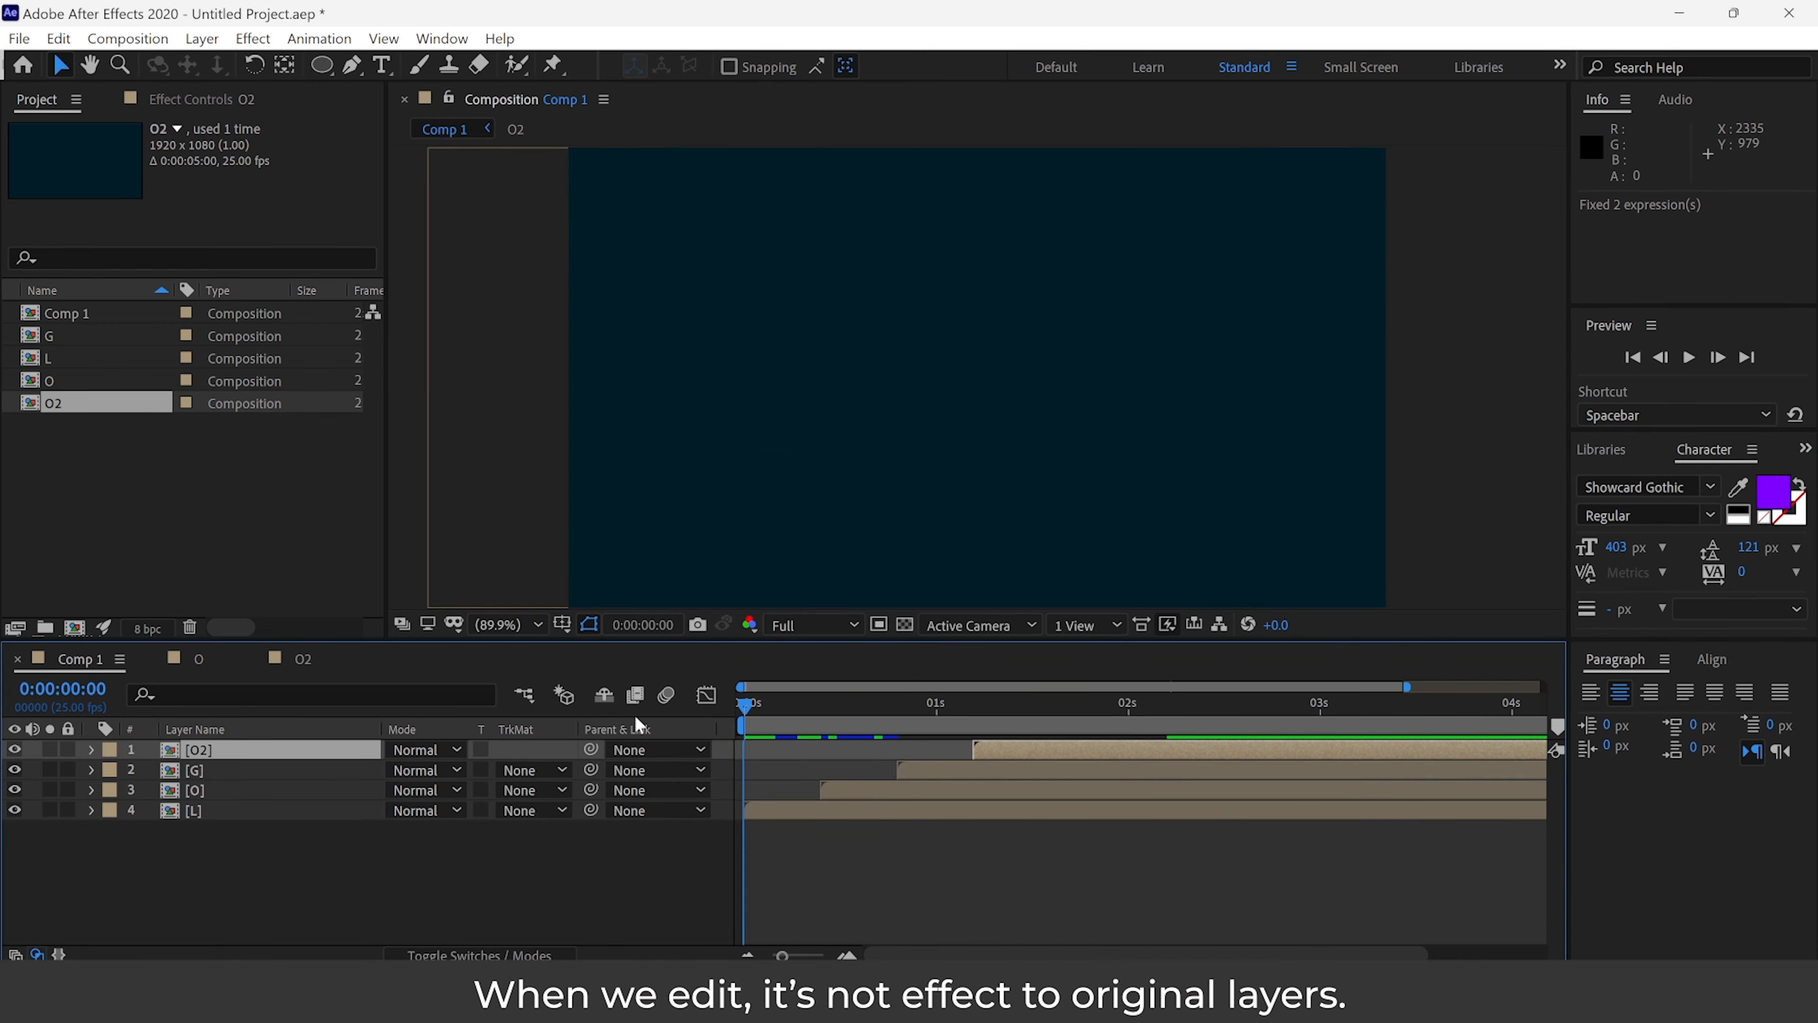
key(space)
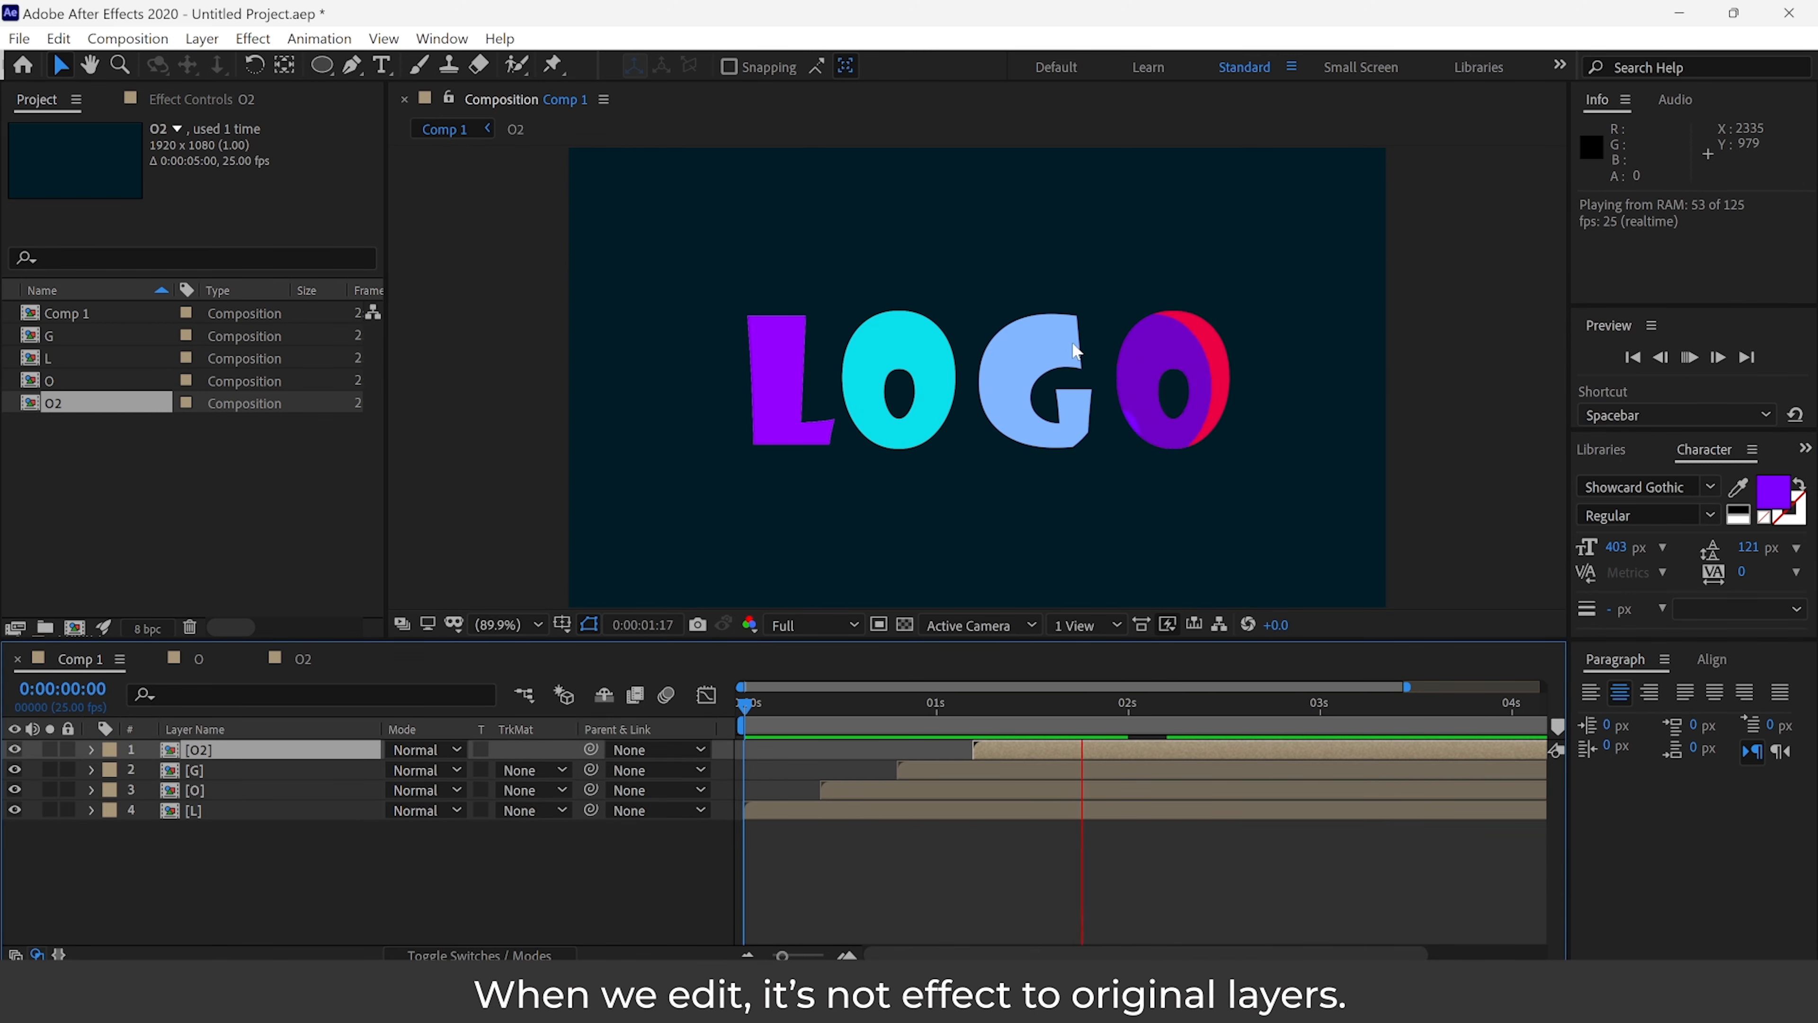
key(space)
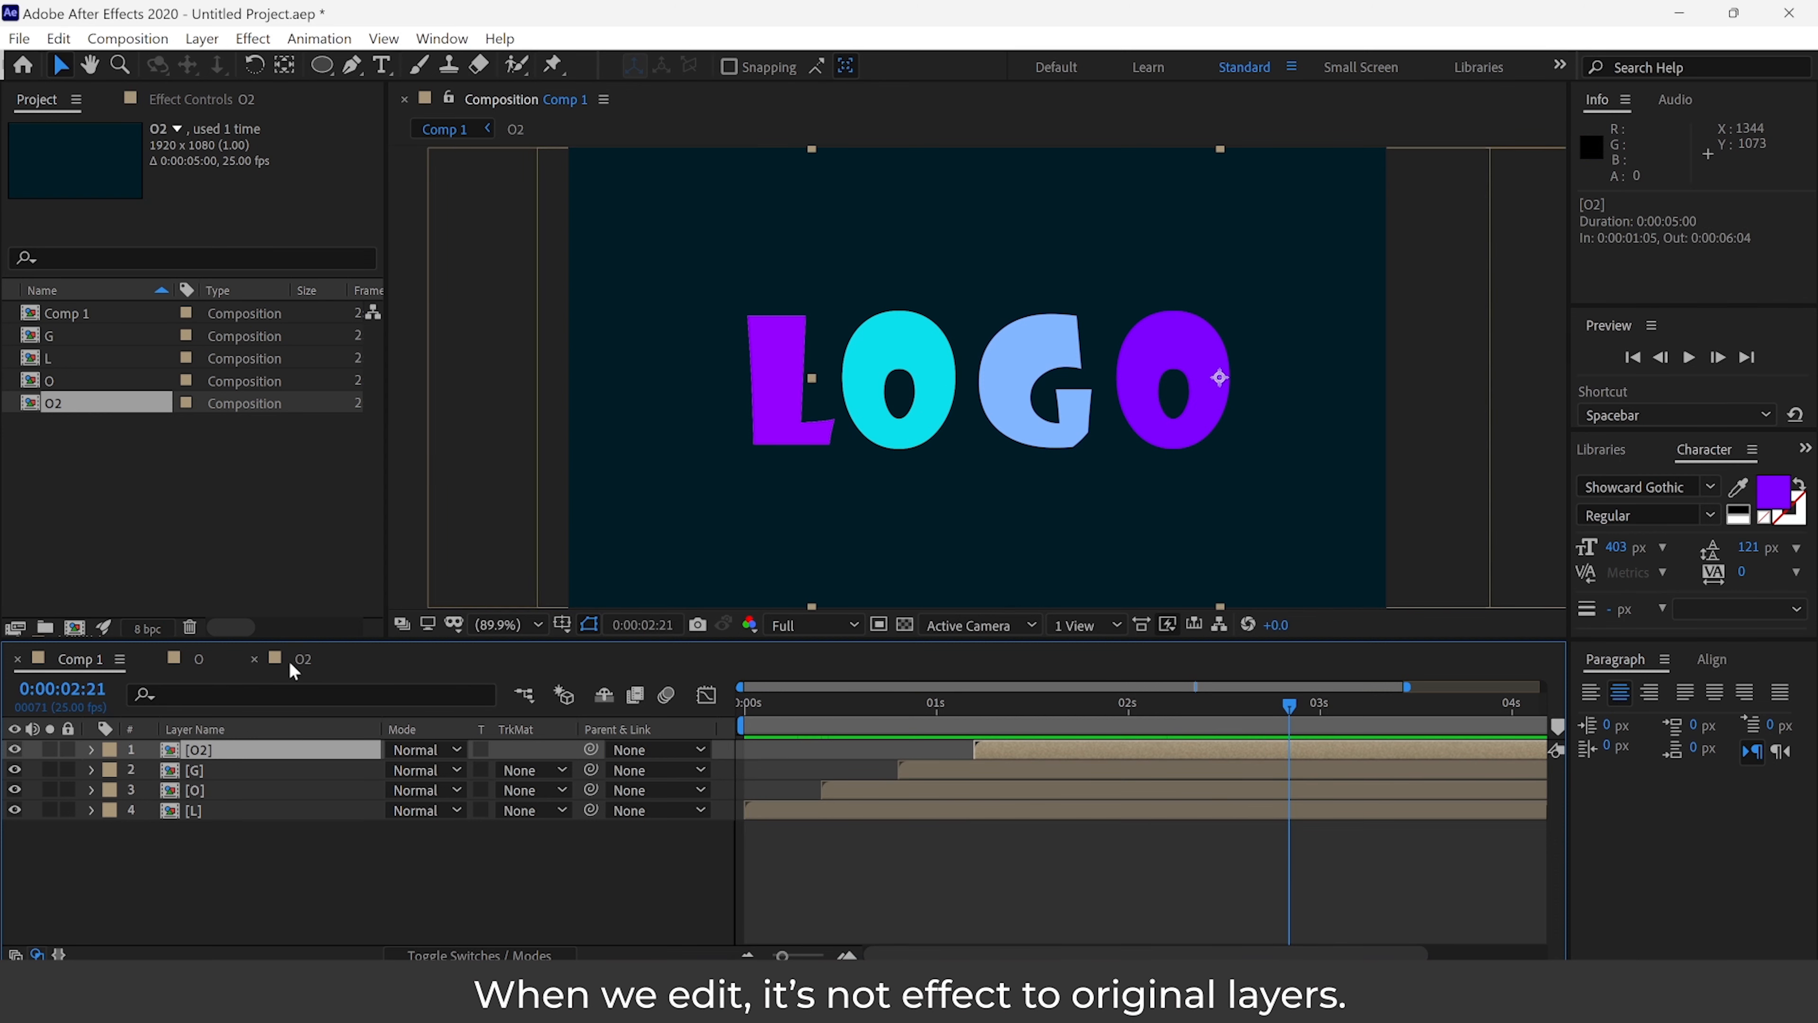
- Compare the O and O2 pre-comps and set the o text's fill colour in O2 to yellow FAFF00
click(218, 662)
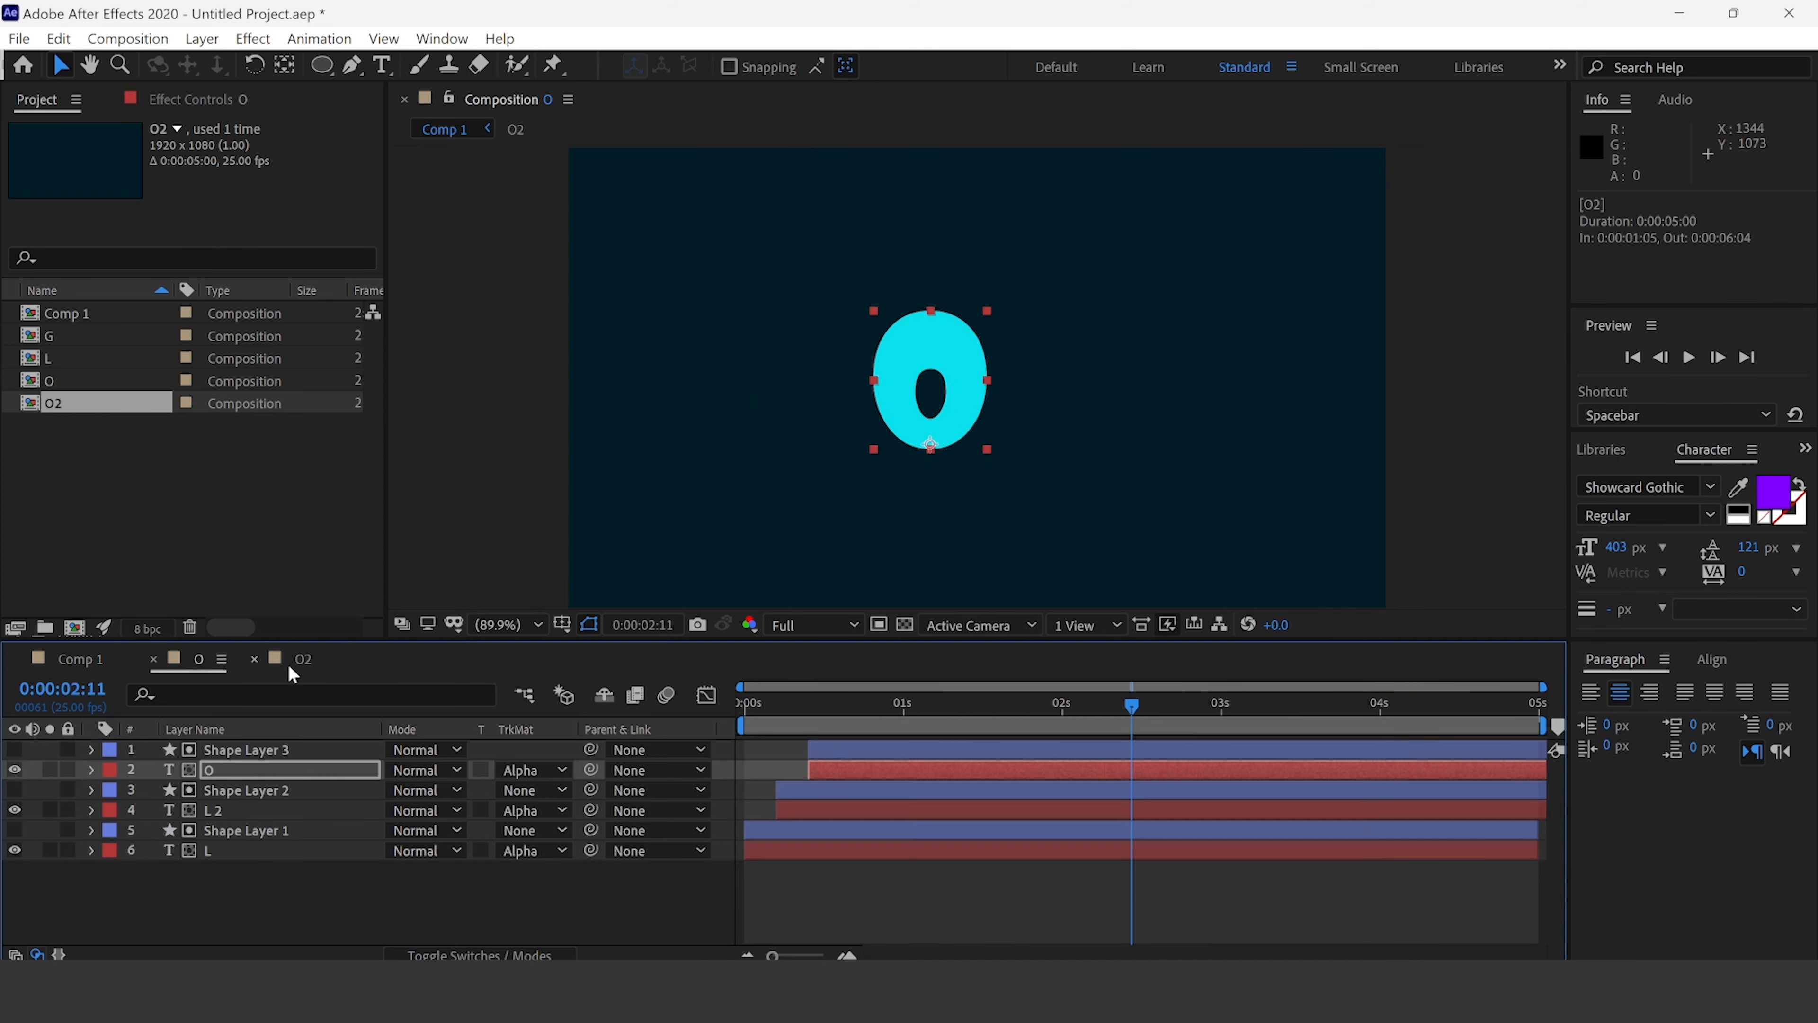
click(297, 657)
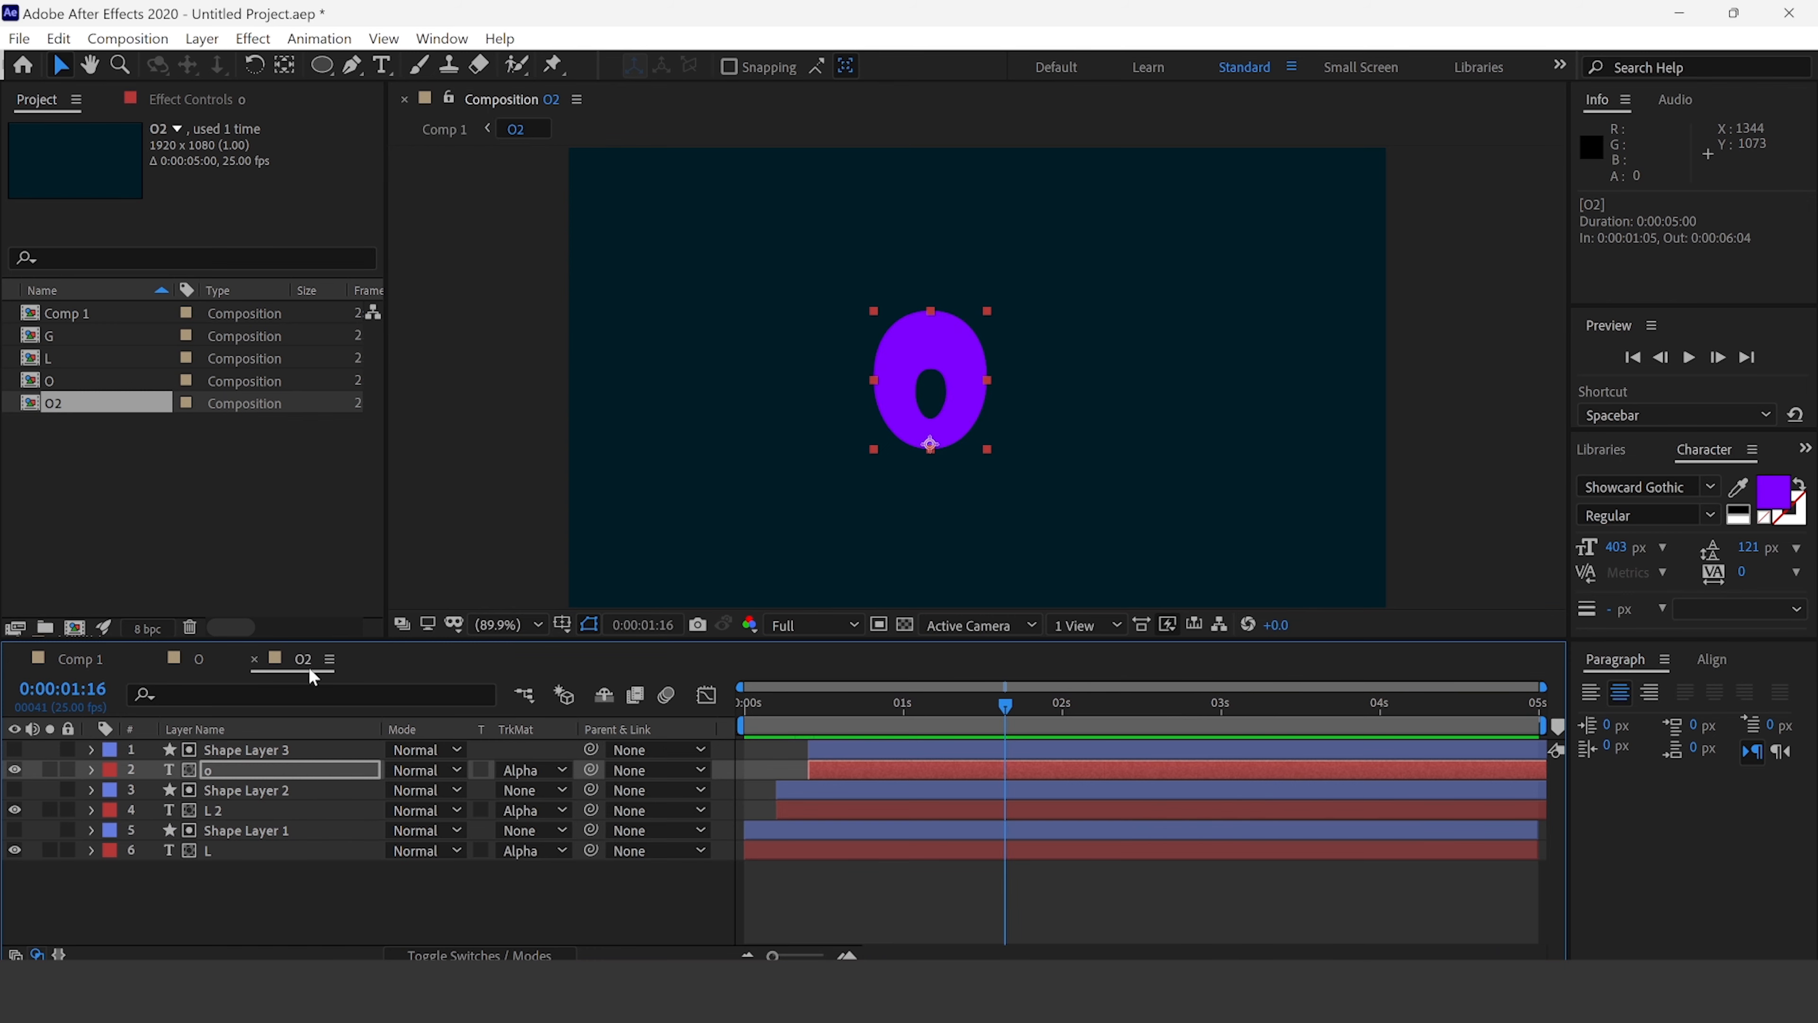
click(1772, 500)
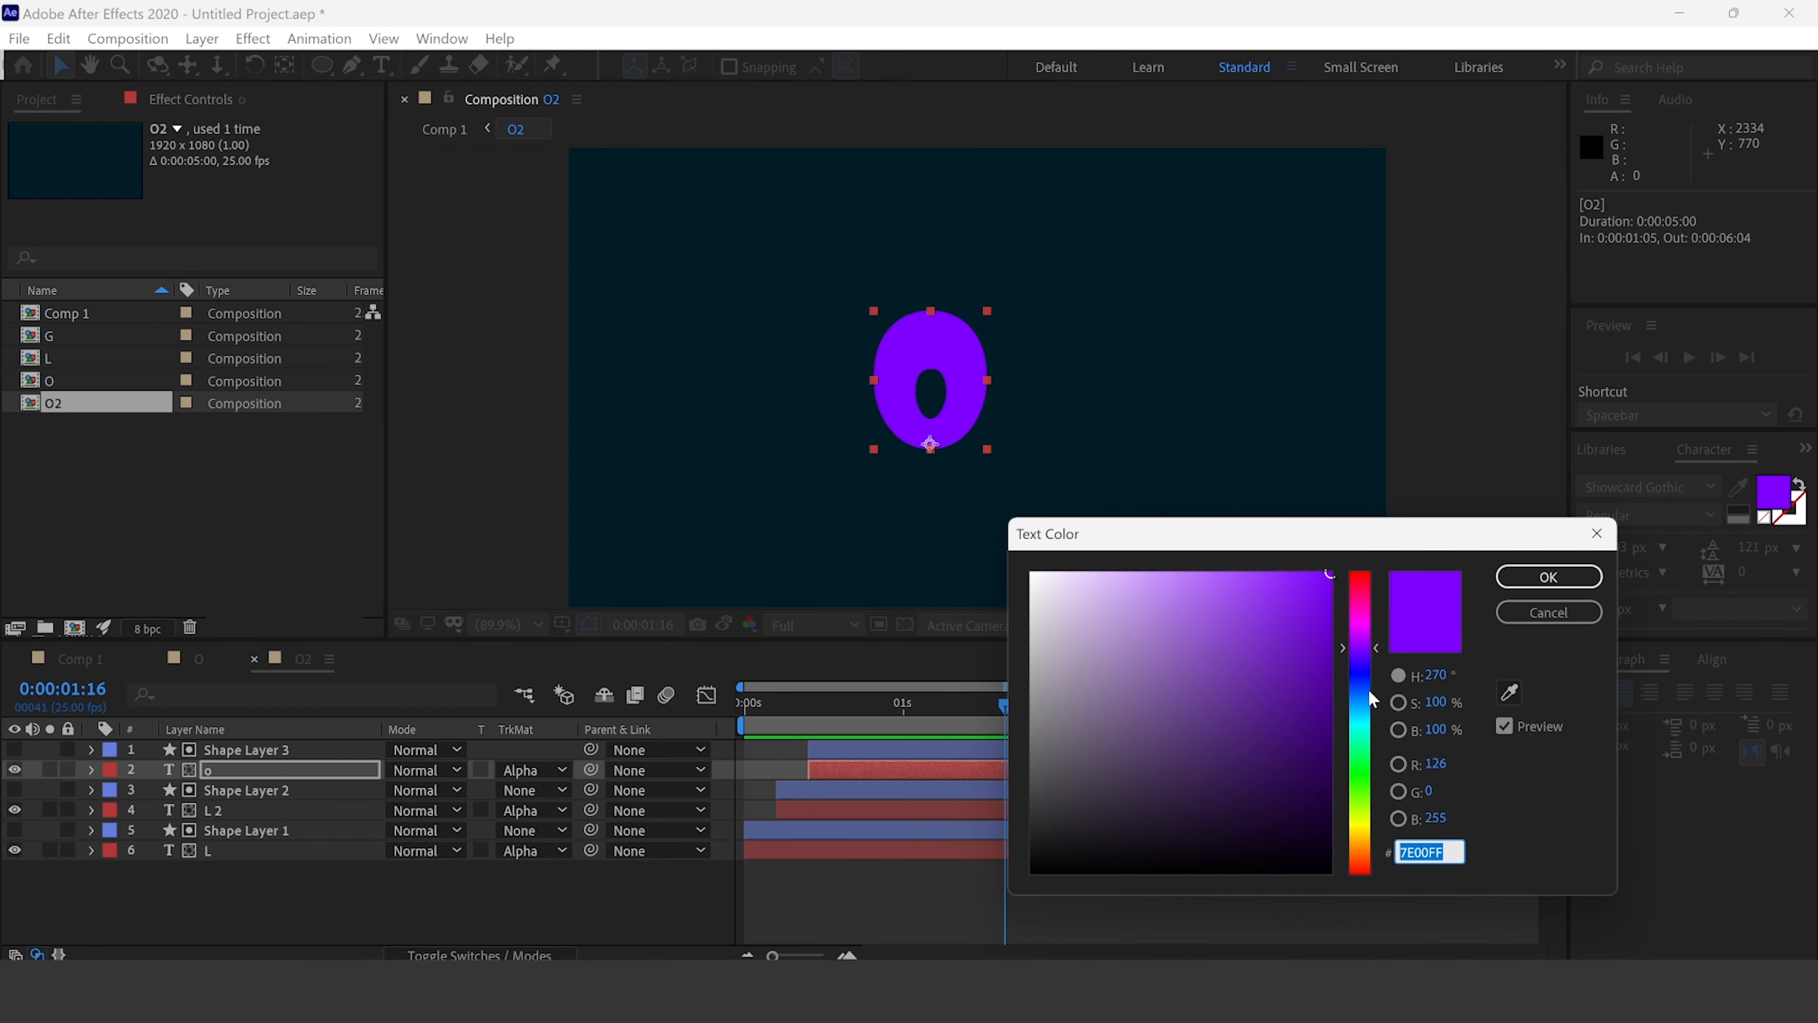
click(1360, 823)
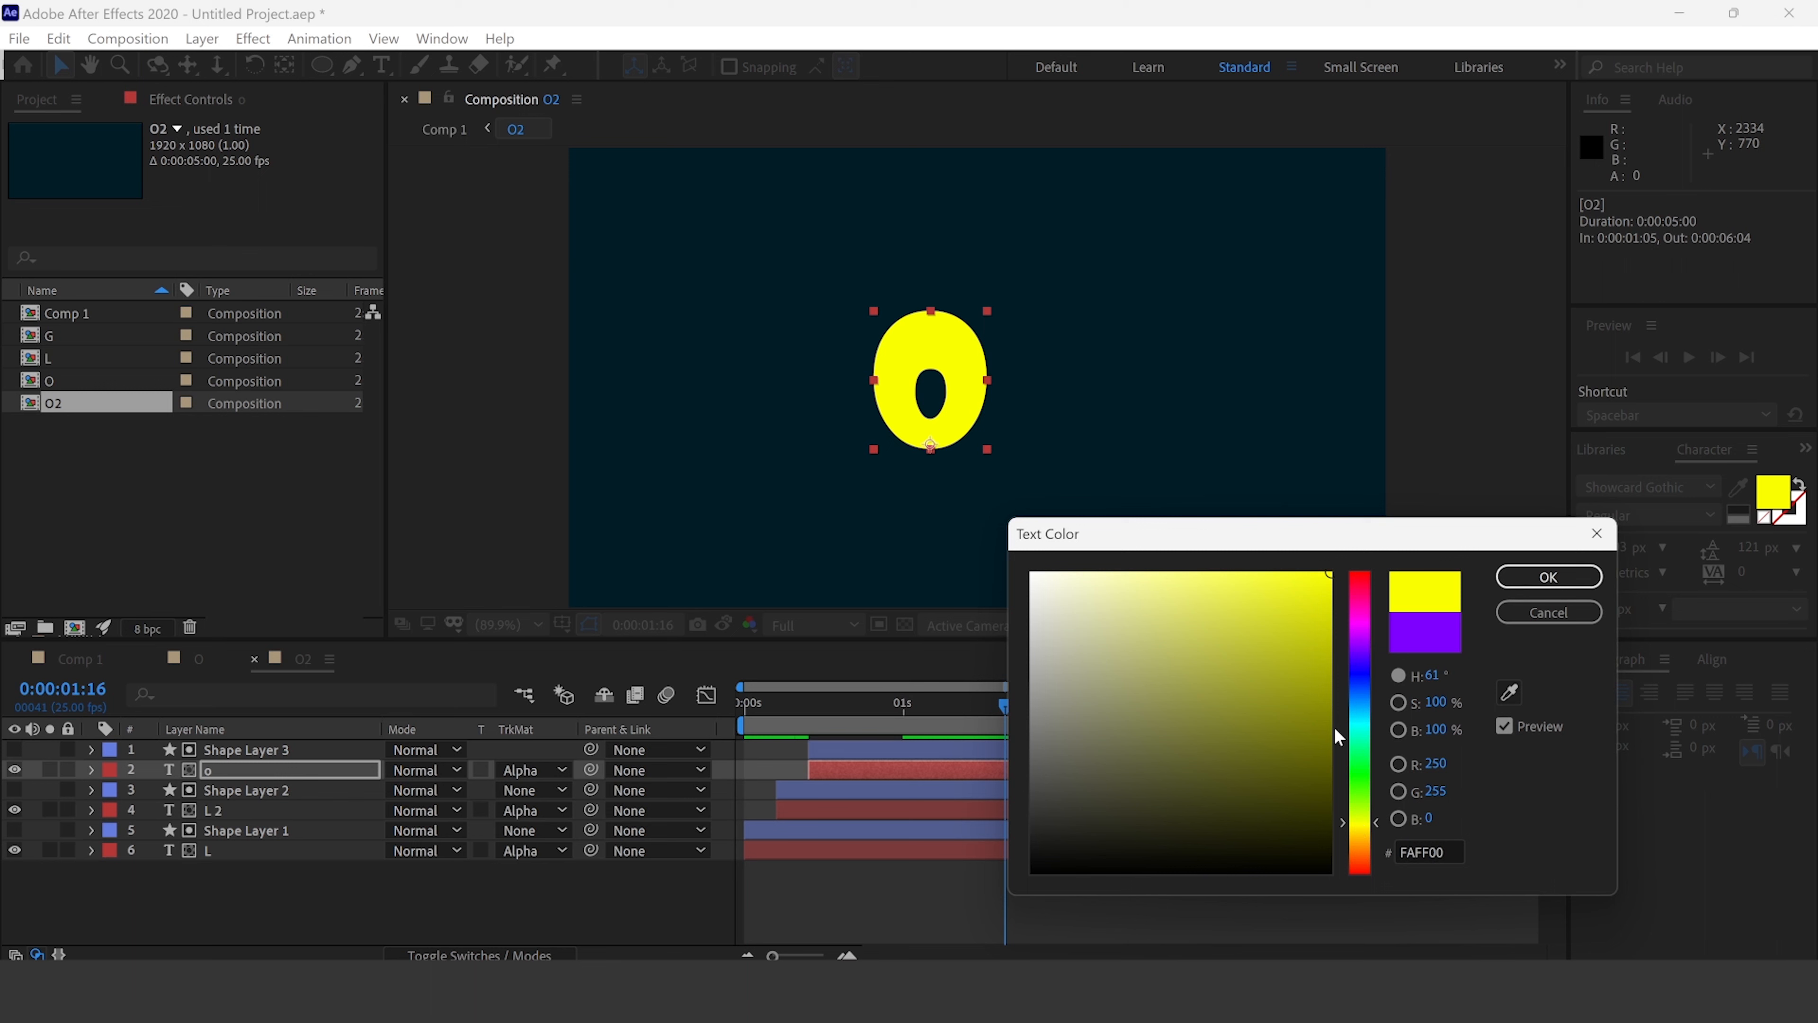
drag(1323, 733, 1412, 560)
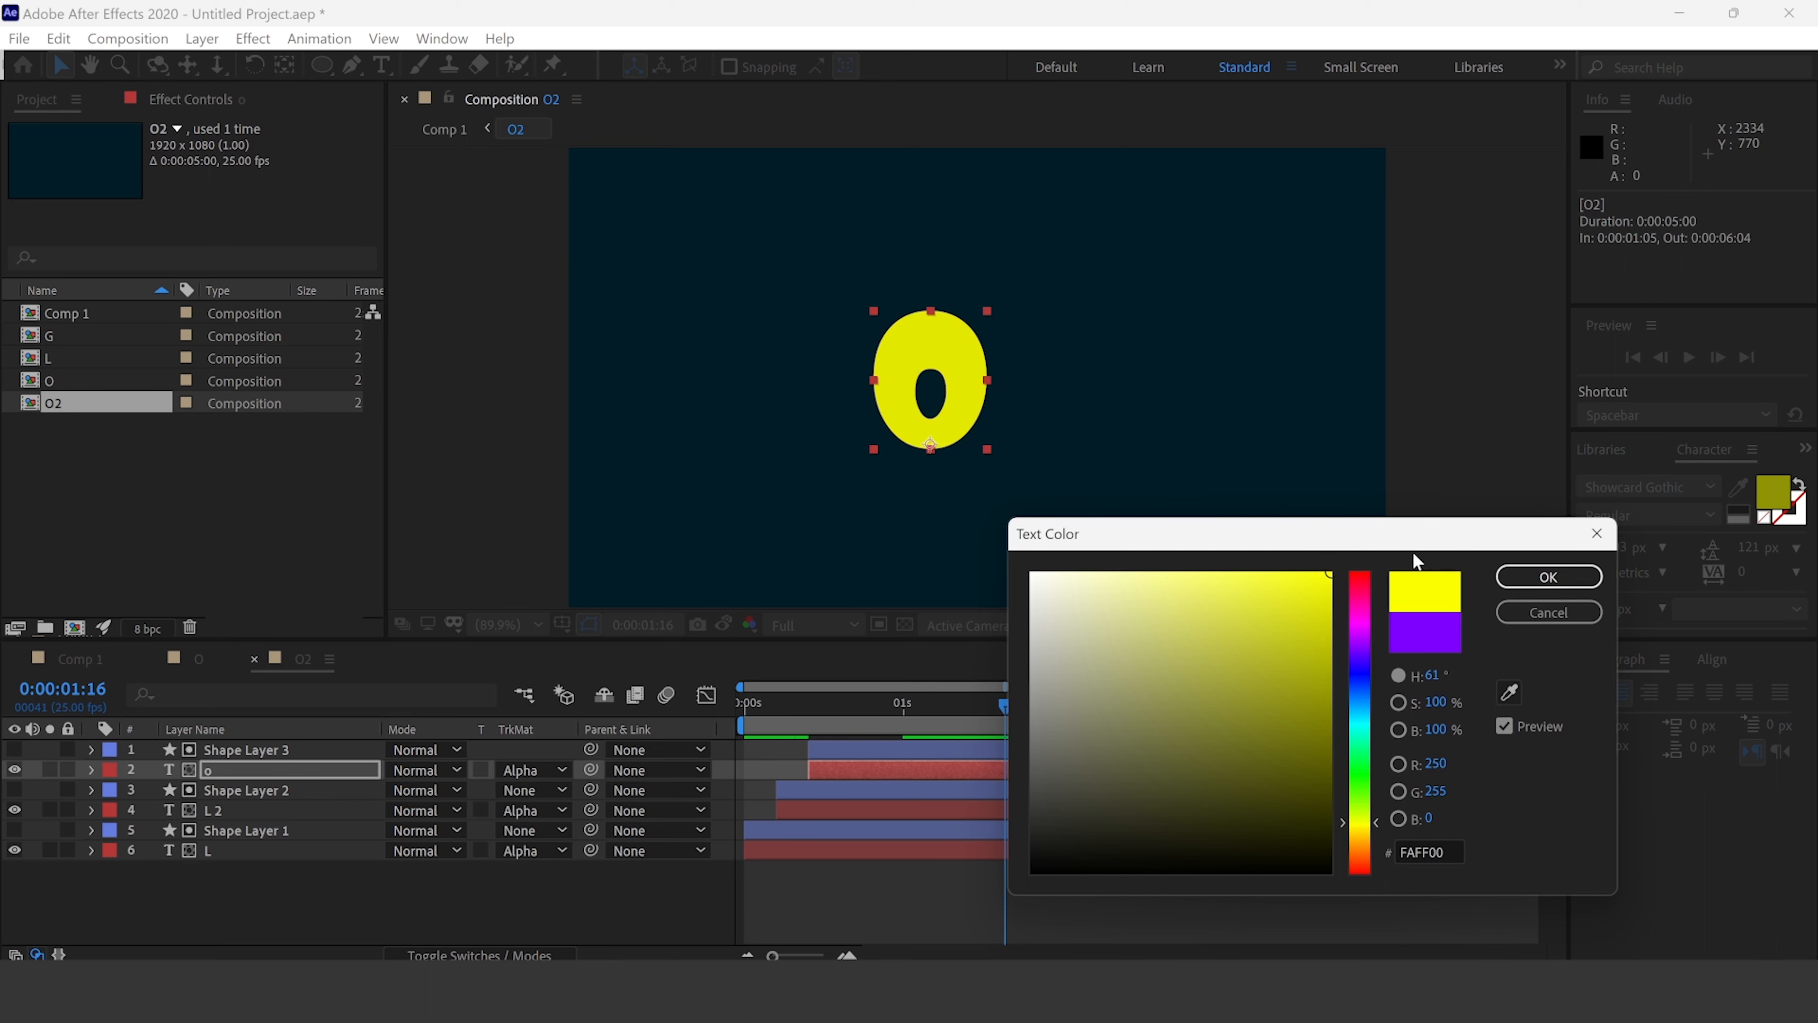
click(1562, 577)
- Return to Comp 1 and preview the recoloured LOGO reveal, stopping at 0:00:03:03
click(80, 658)
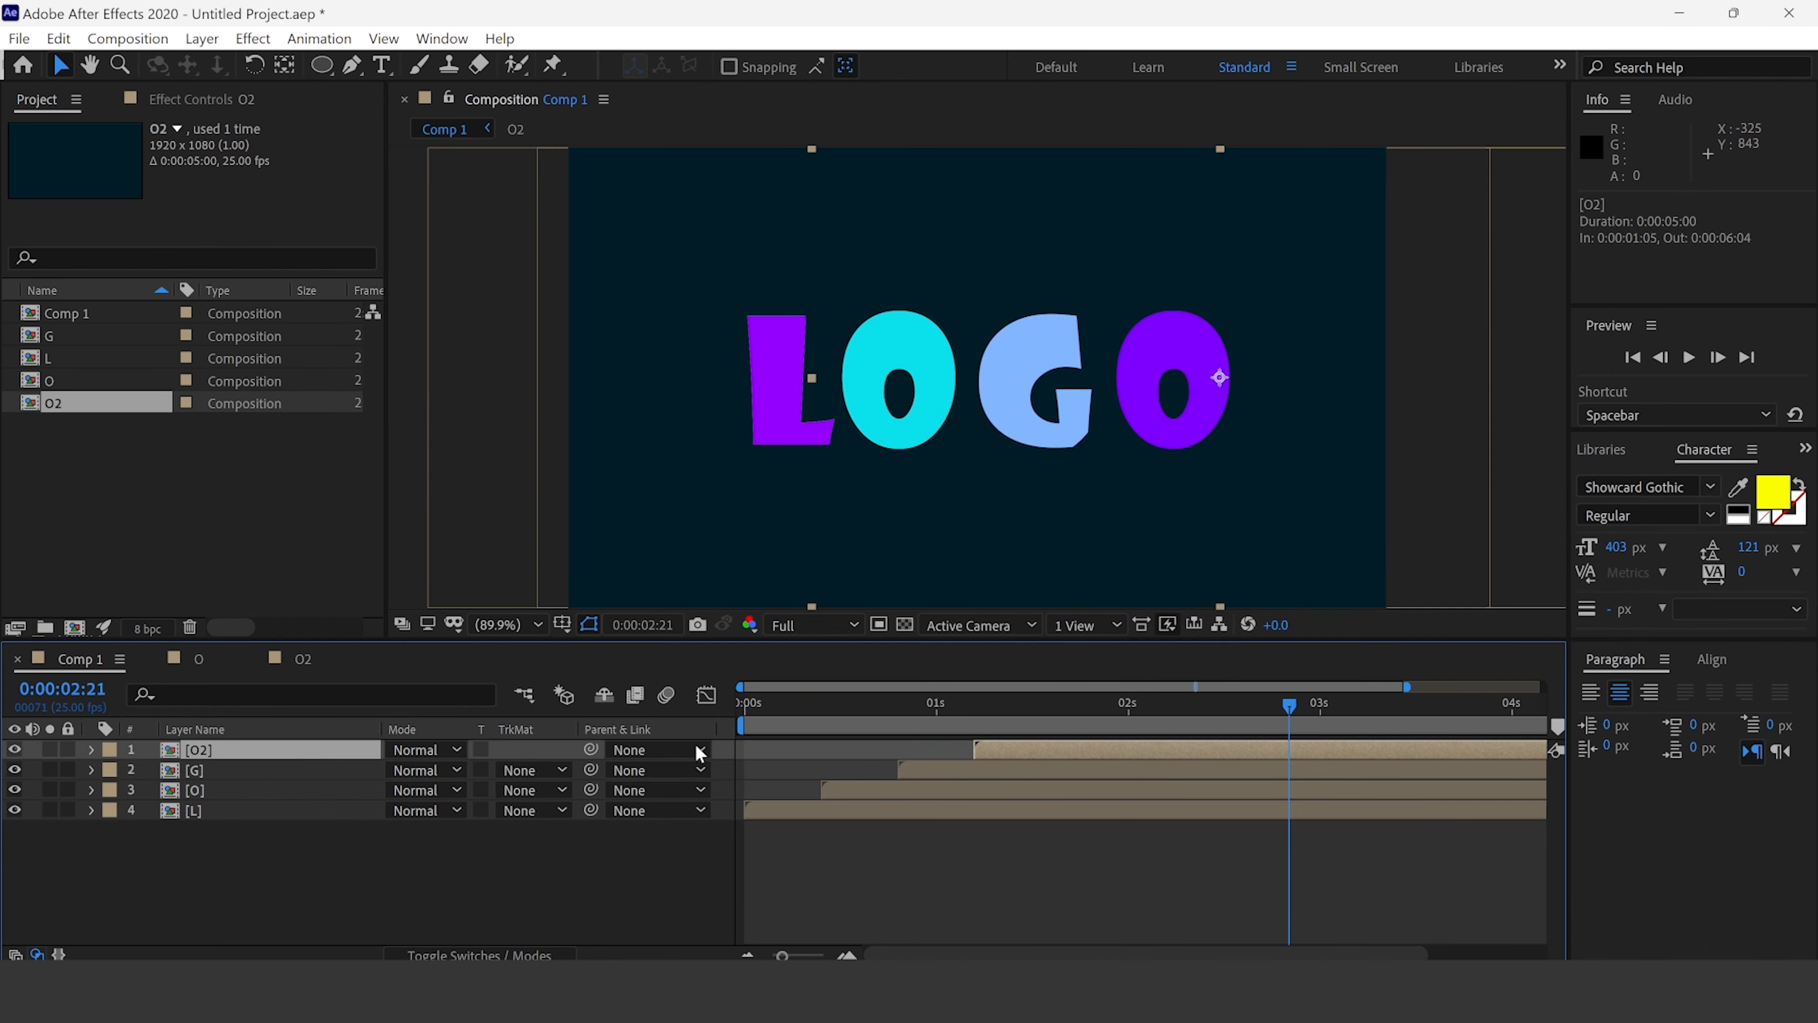
key(space)
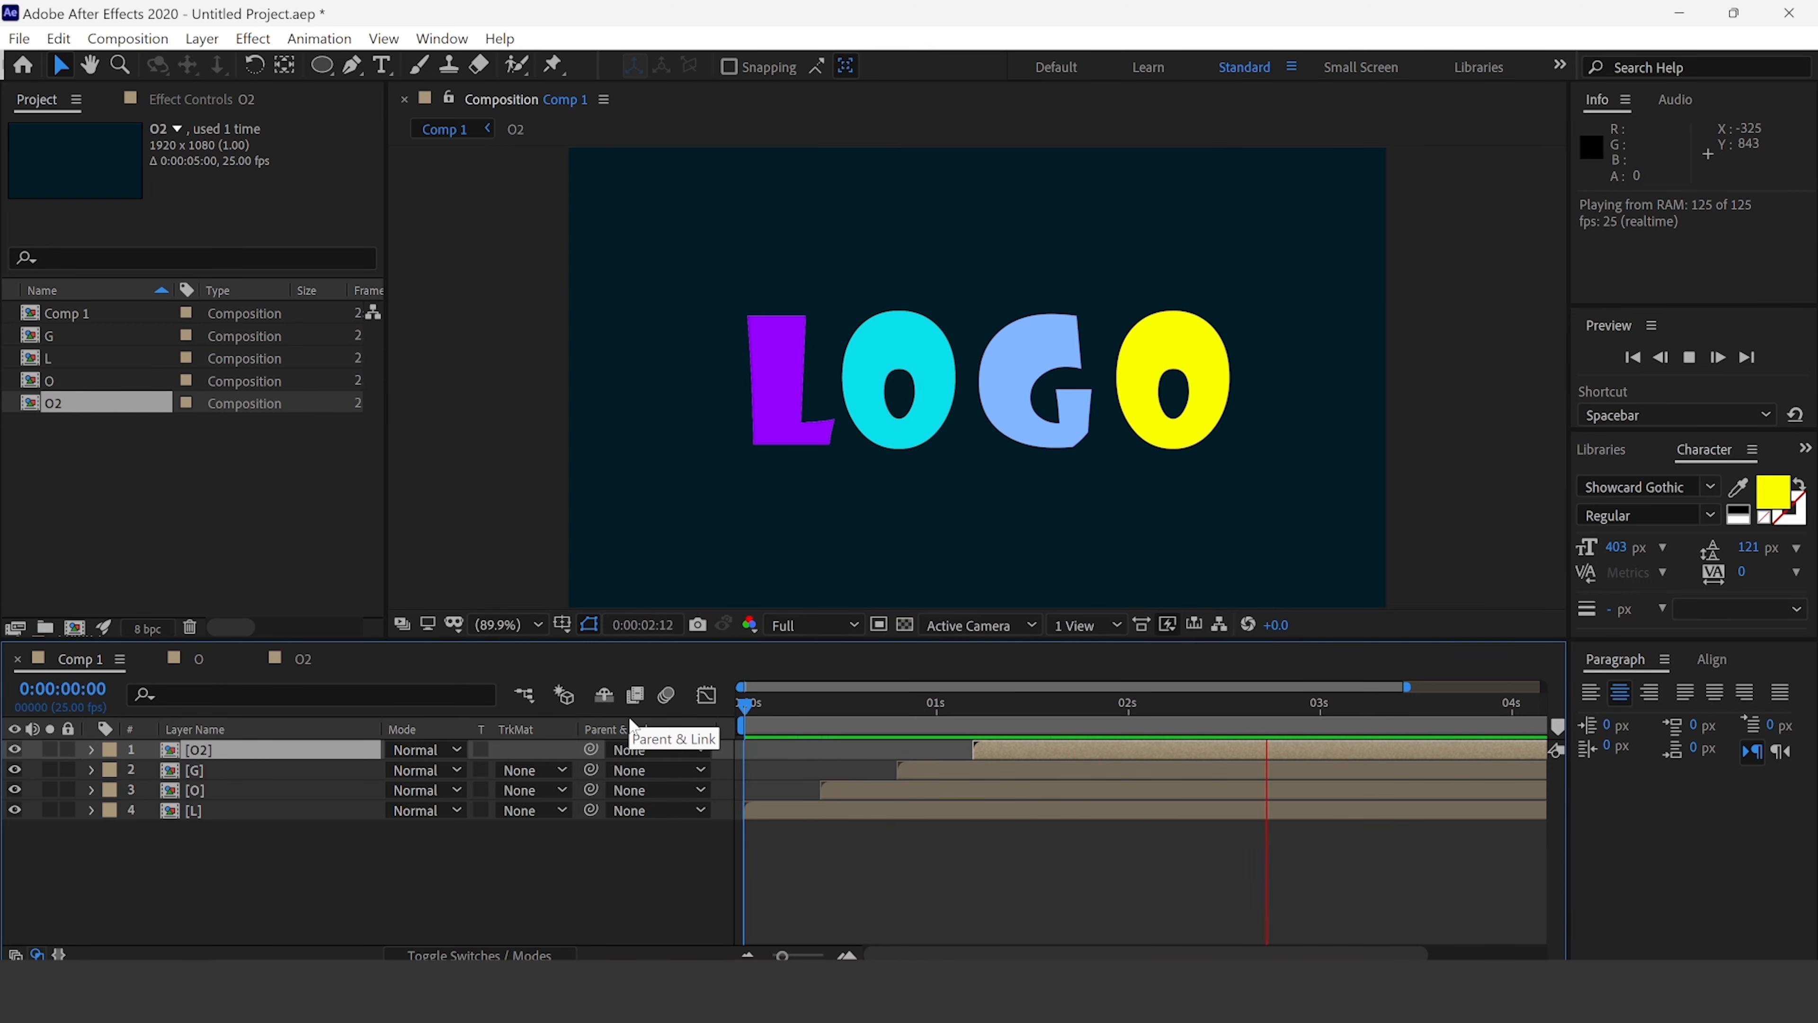
key(space)
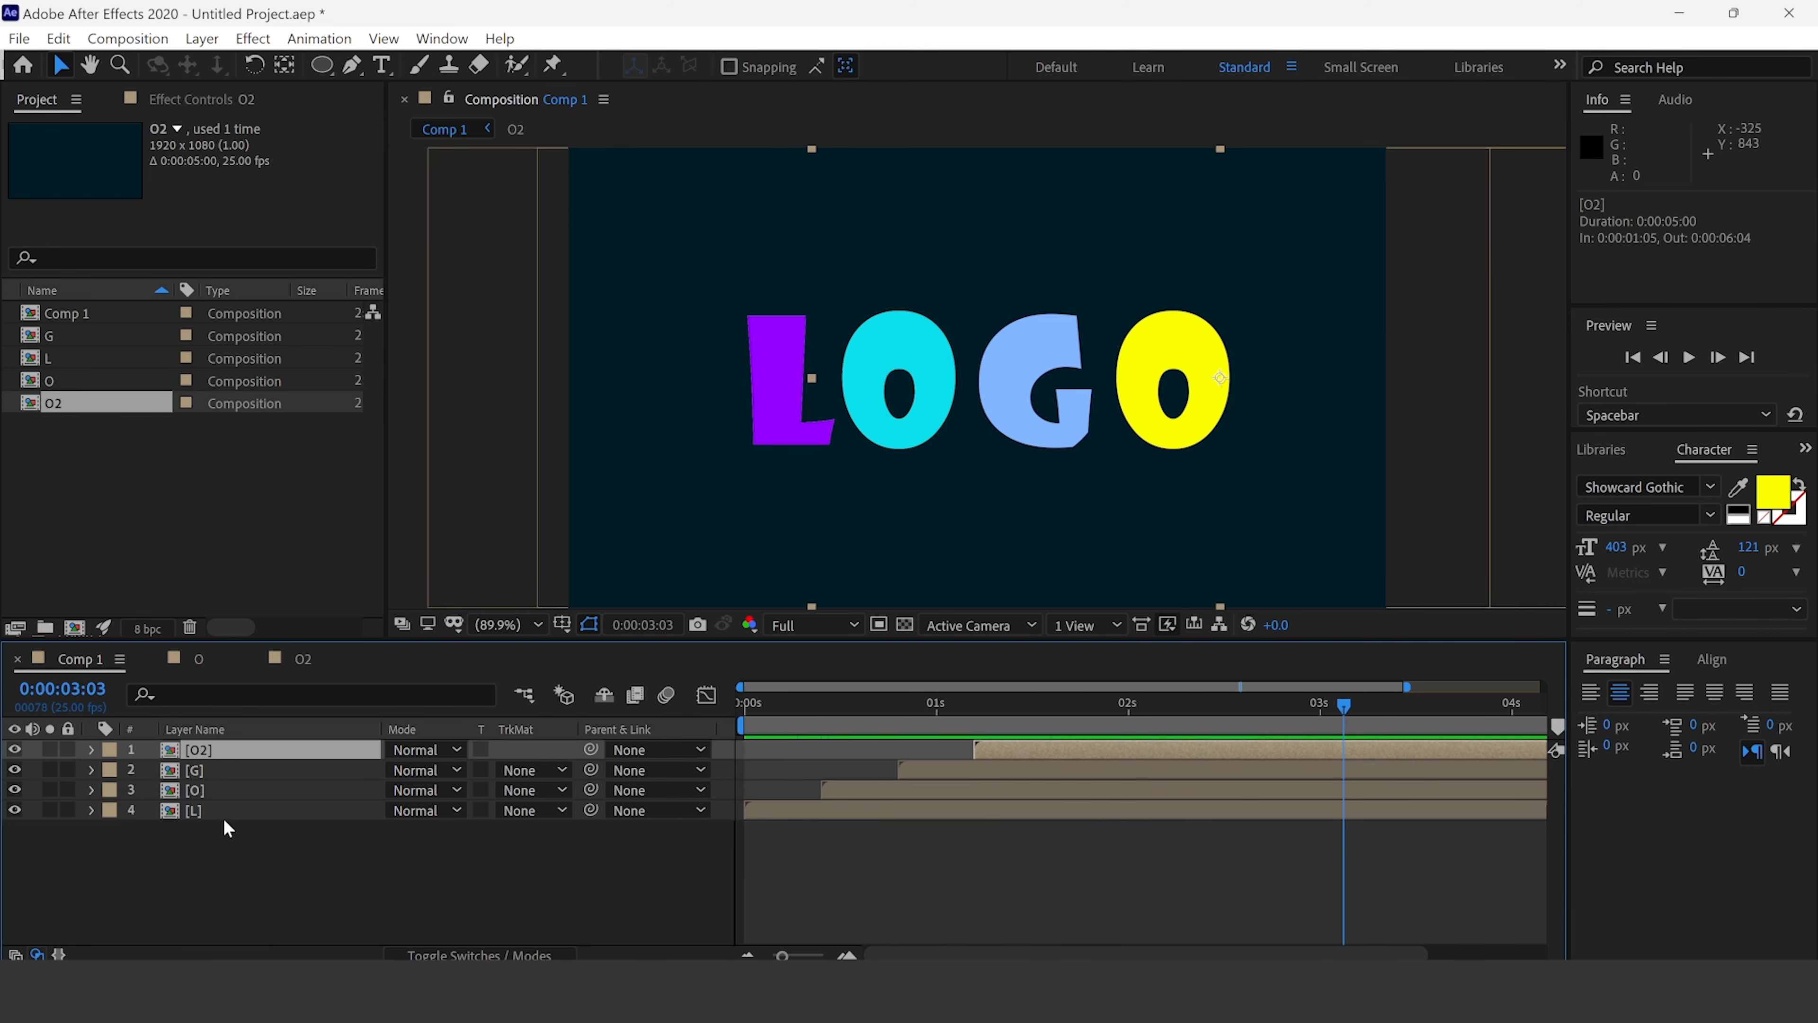
- Pre-compose all four letter layers of Comp 1 into a composition named Logo, moving all attributes into it
key(ctrl+a)
right_click(211, 812)
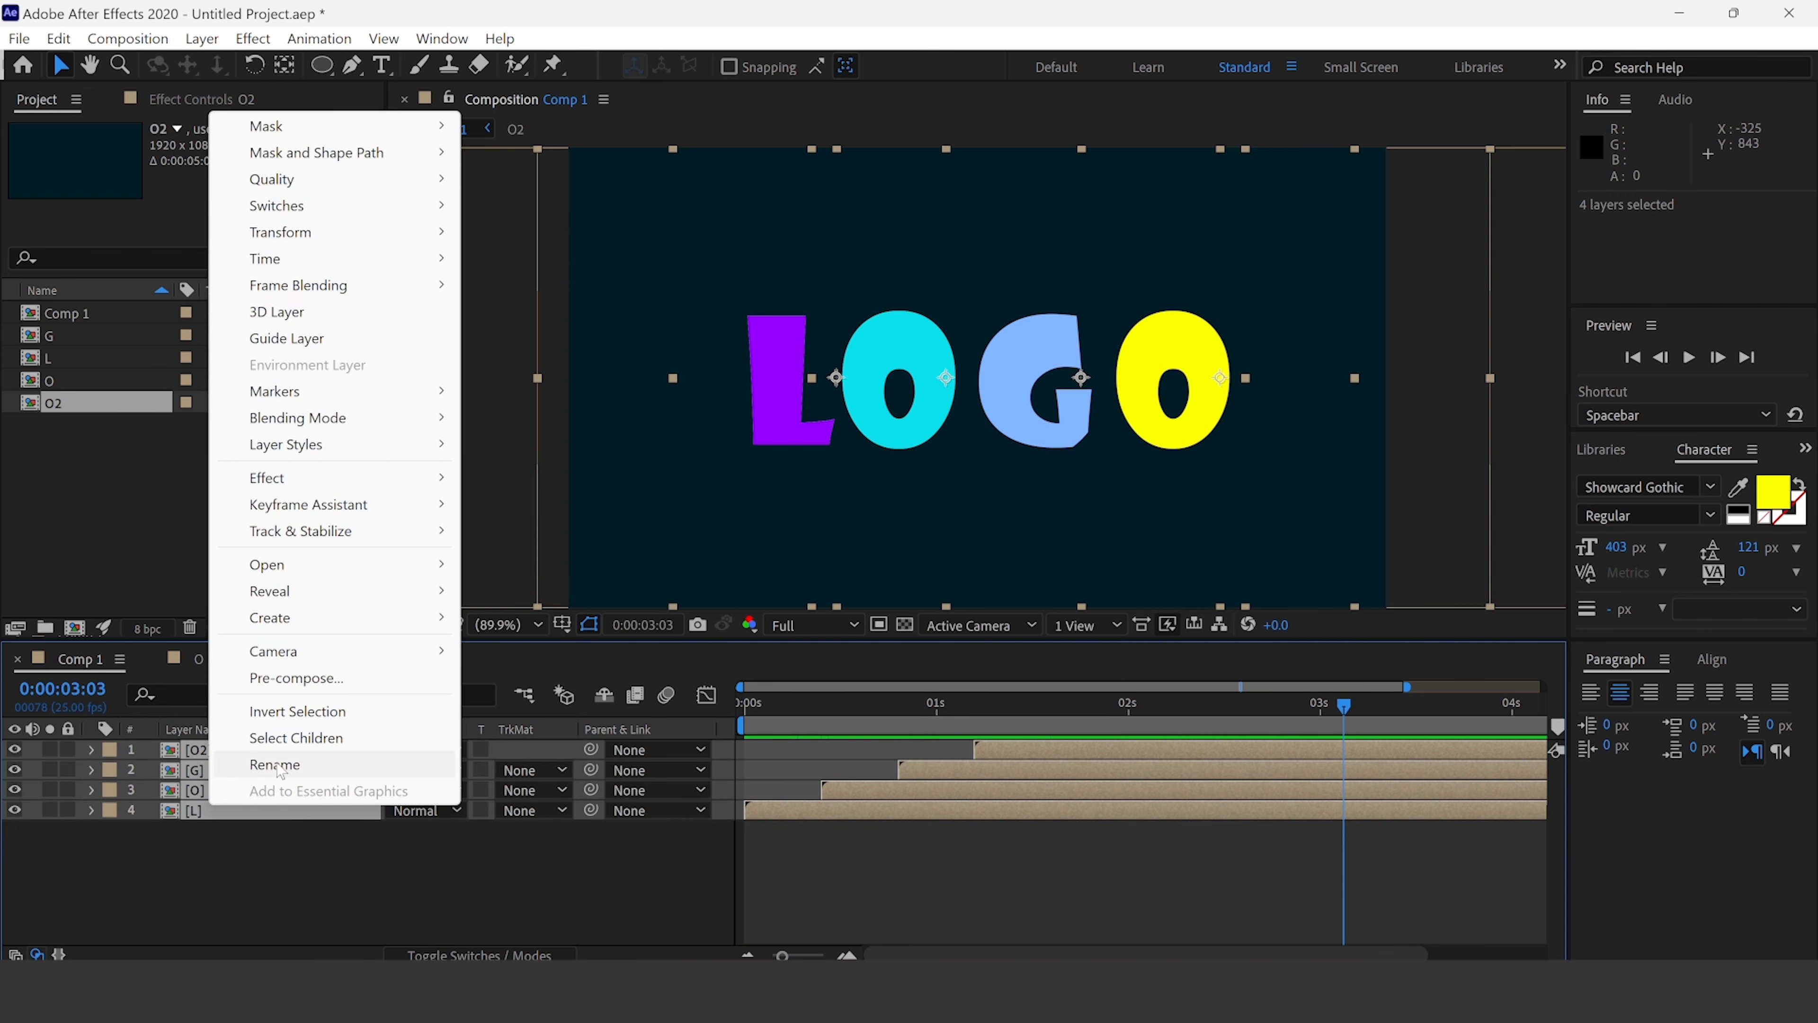
click(296, 677)
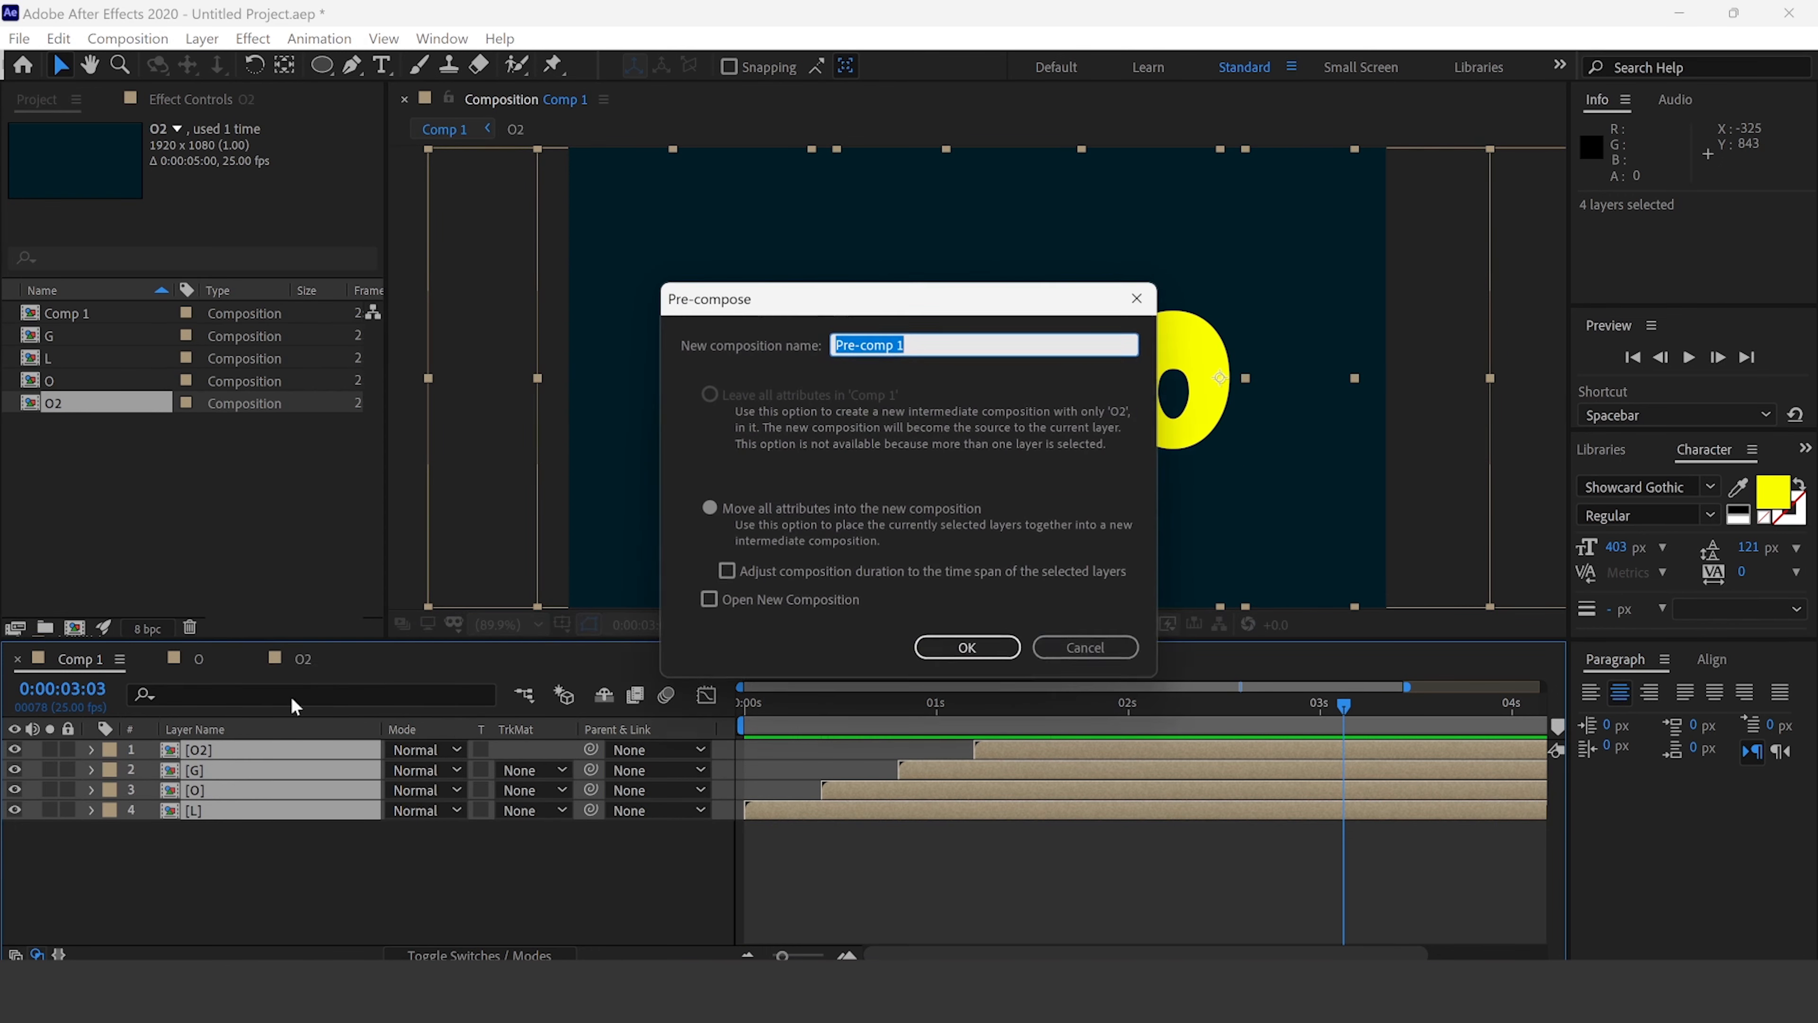
text(Logo)
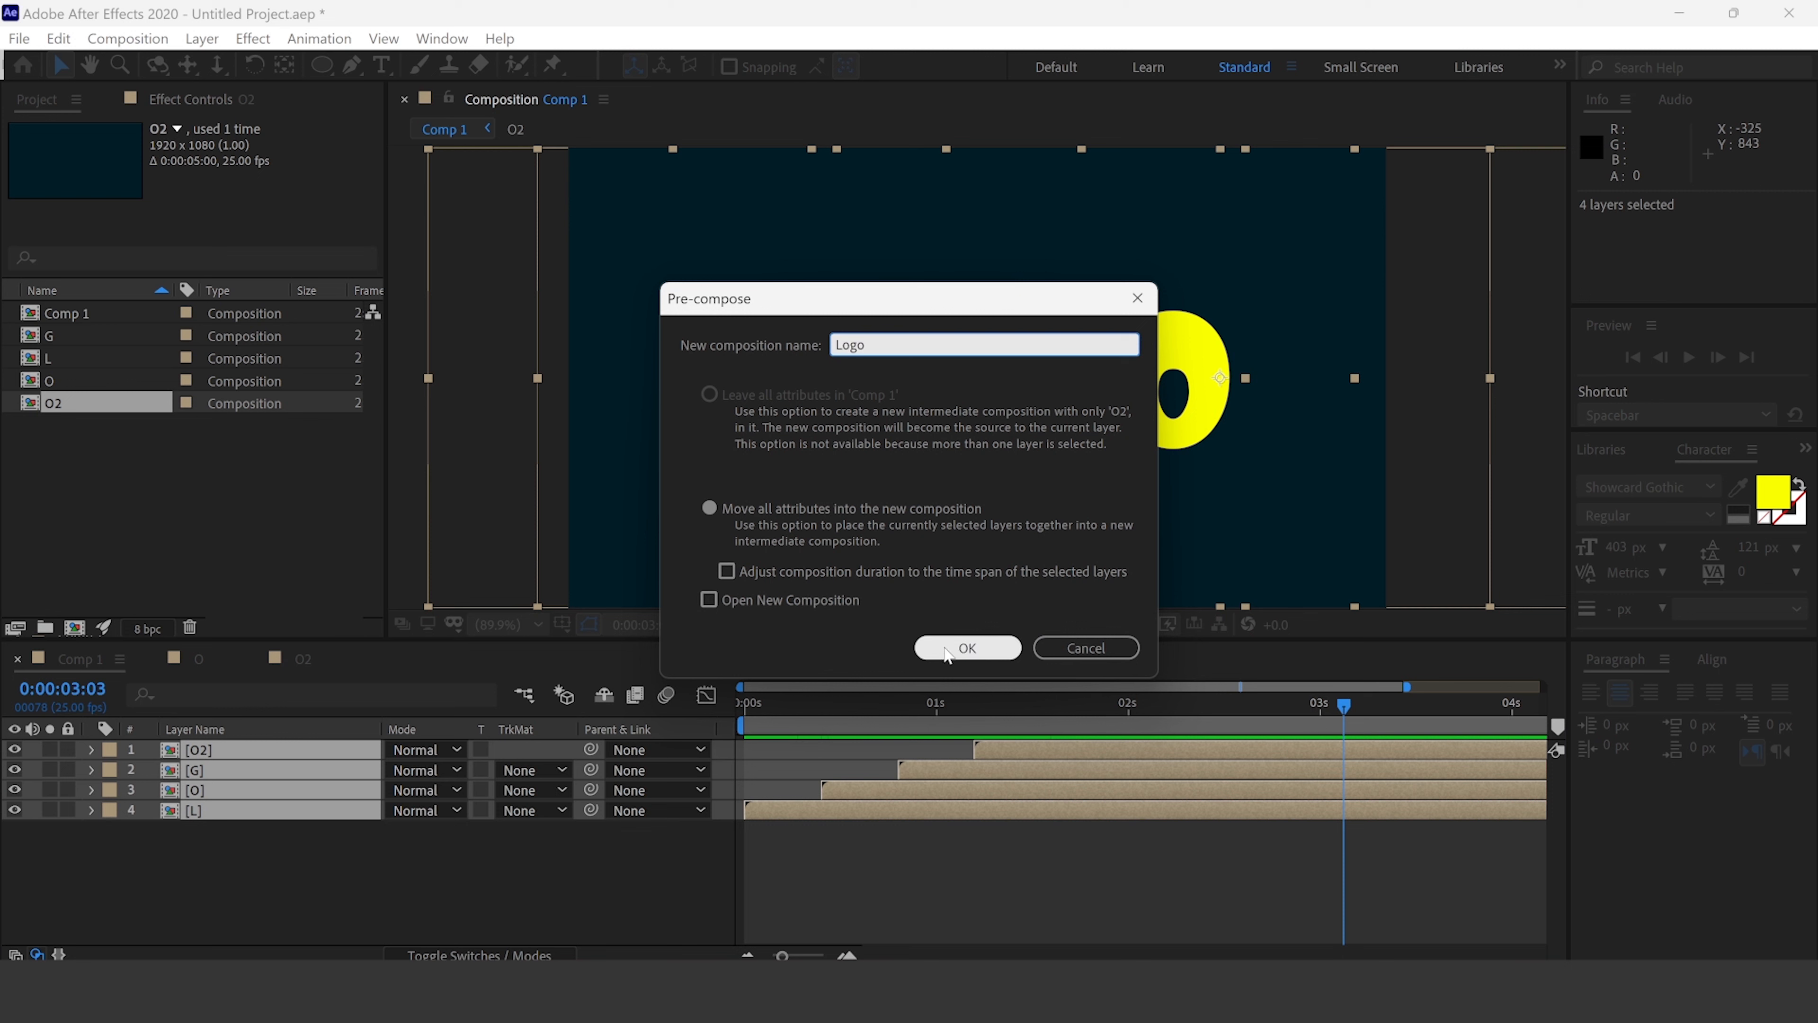
click(962, 648)
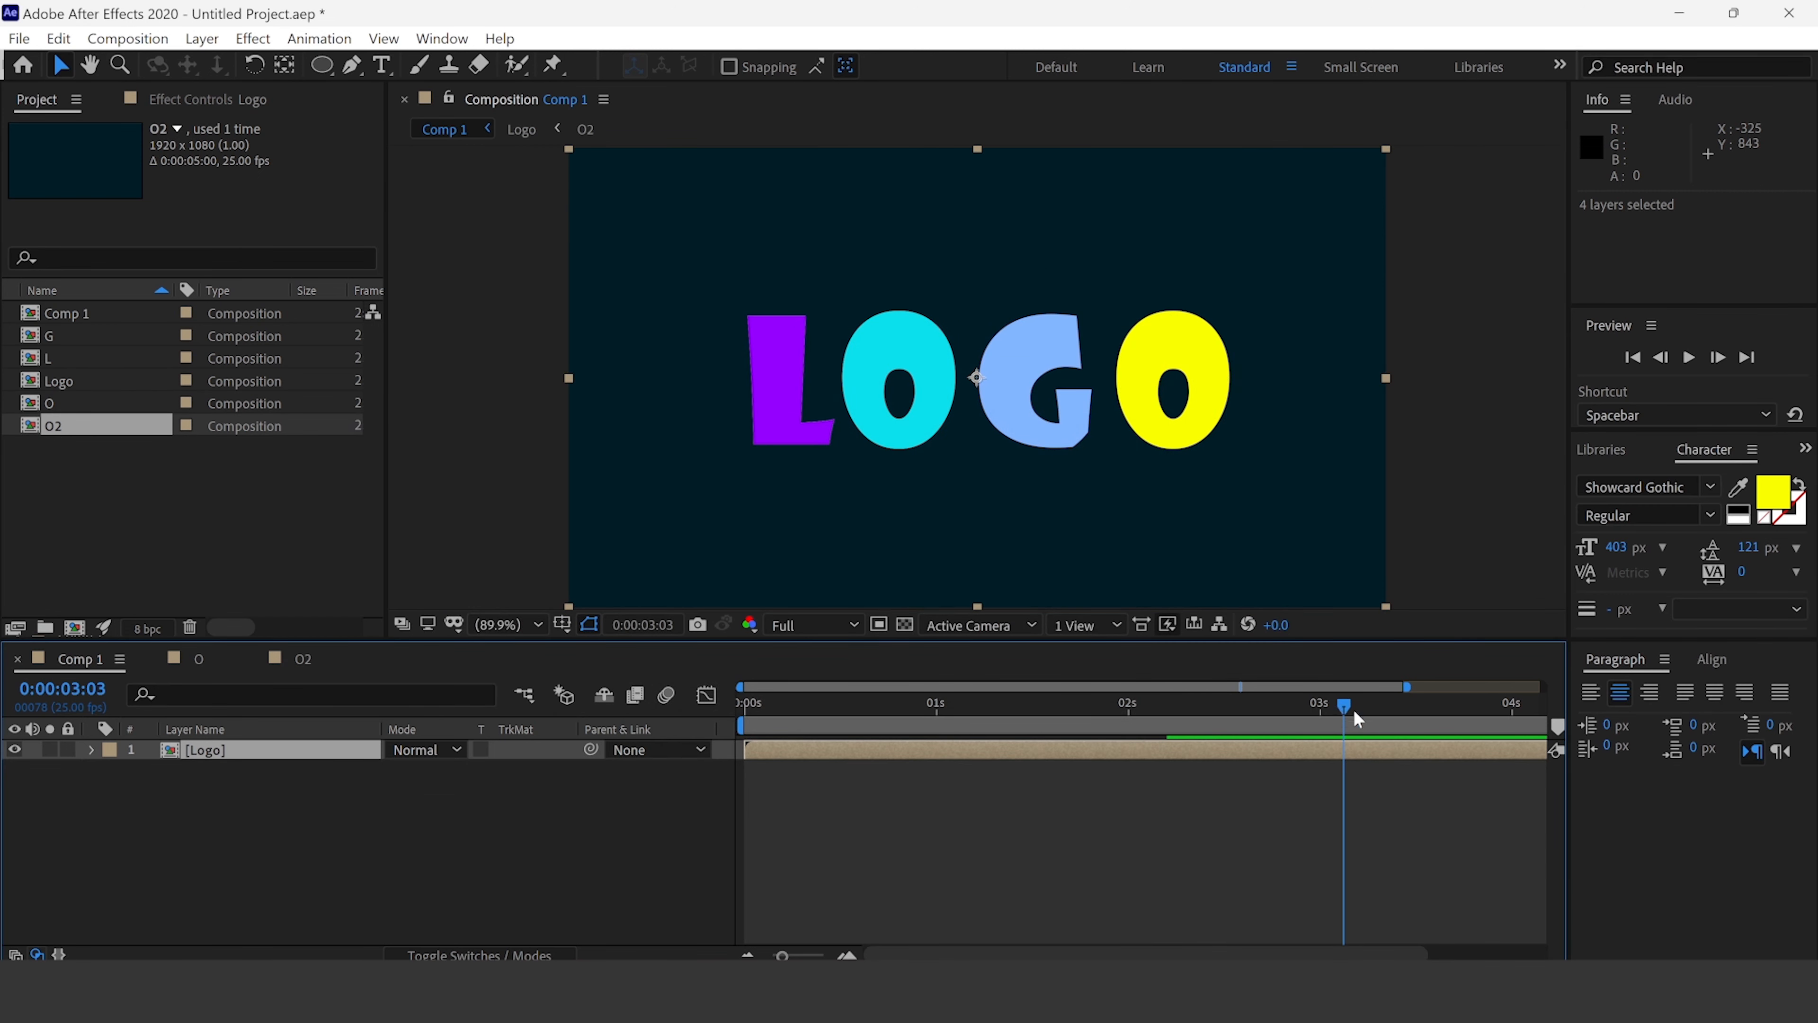
- Extend the timeline view to the full 0:00:05:00 and preview the Logo layer in Comp 1, stopping at 0:00:04:01
drag(1345, 708, 1080, 698)
drag(1407, 686, 1545, 686)
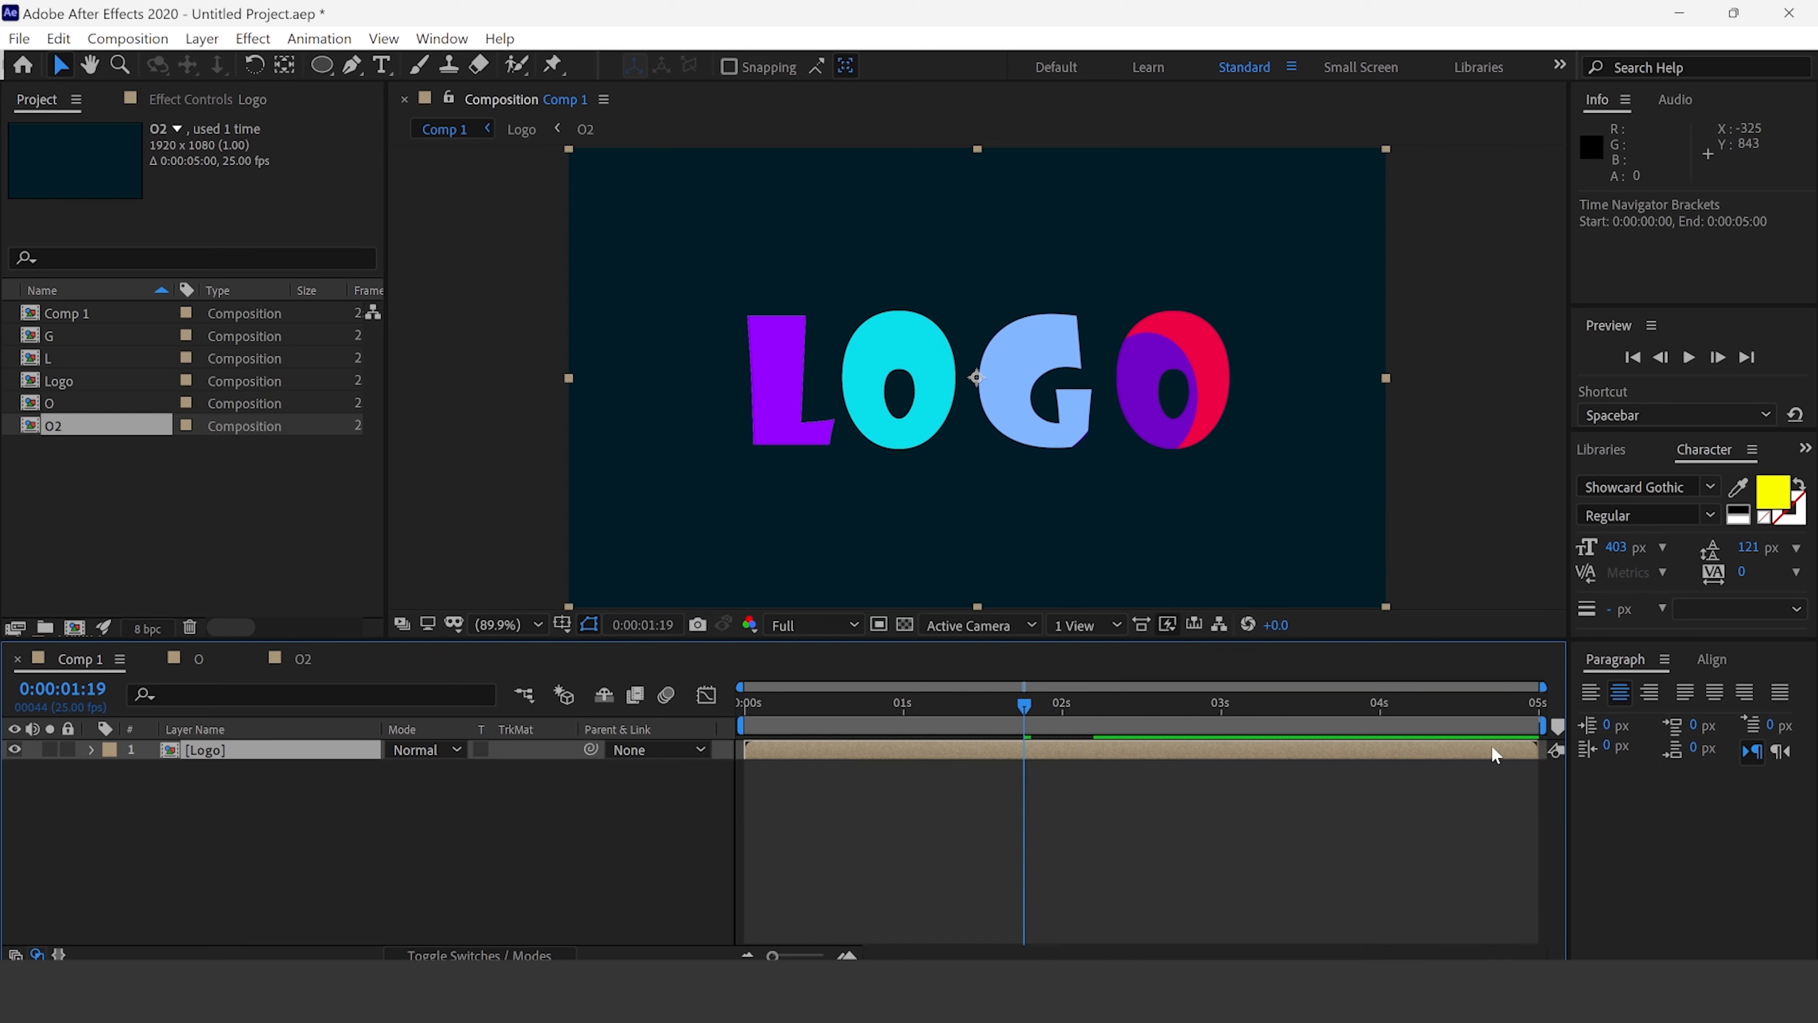
key(space)
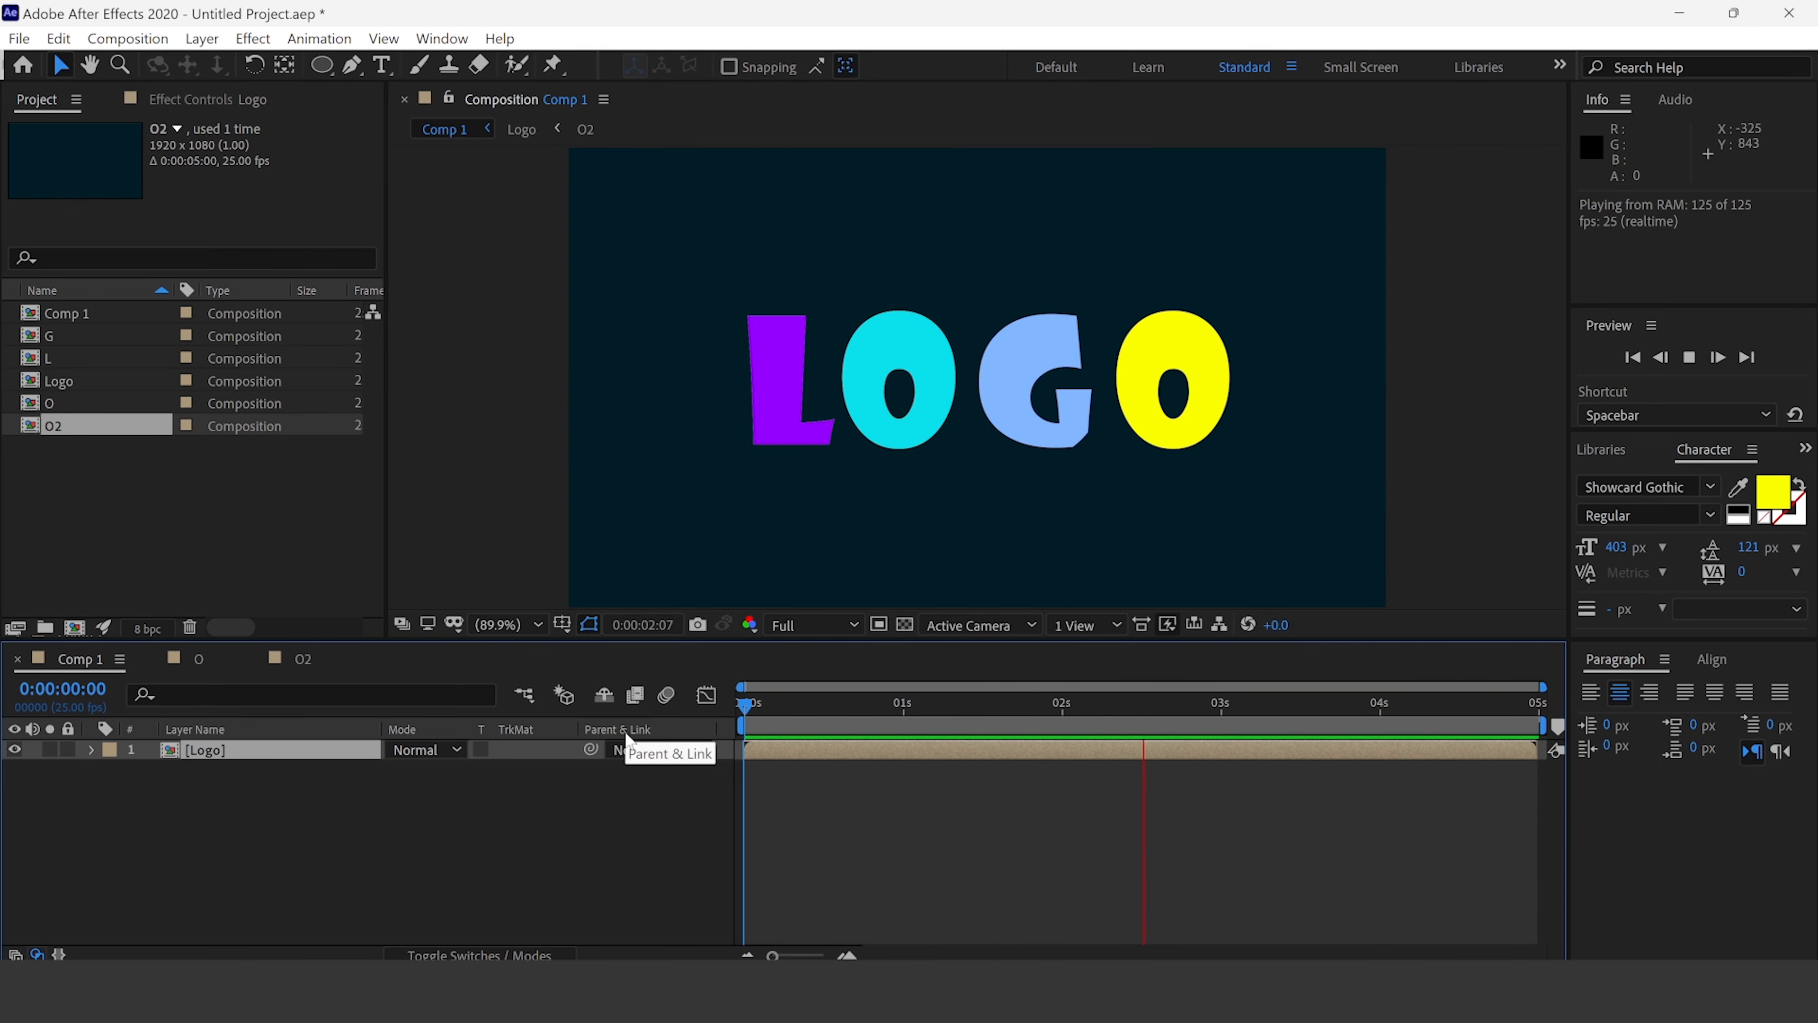
key(space)
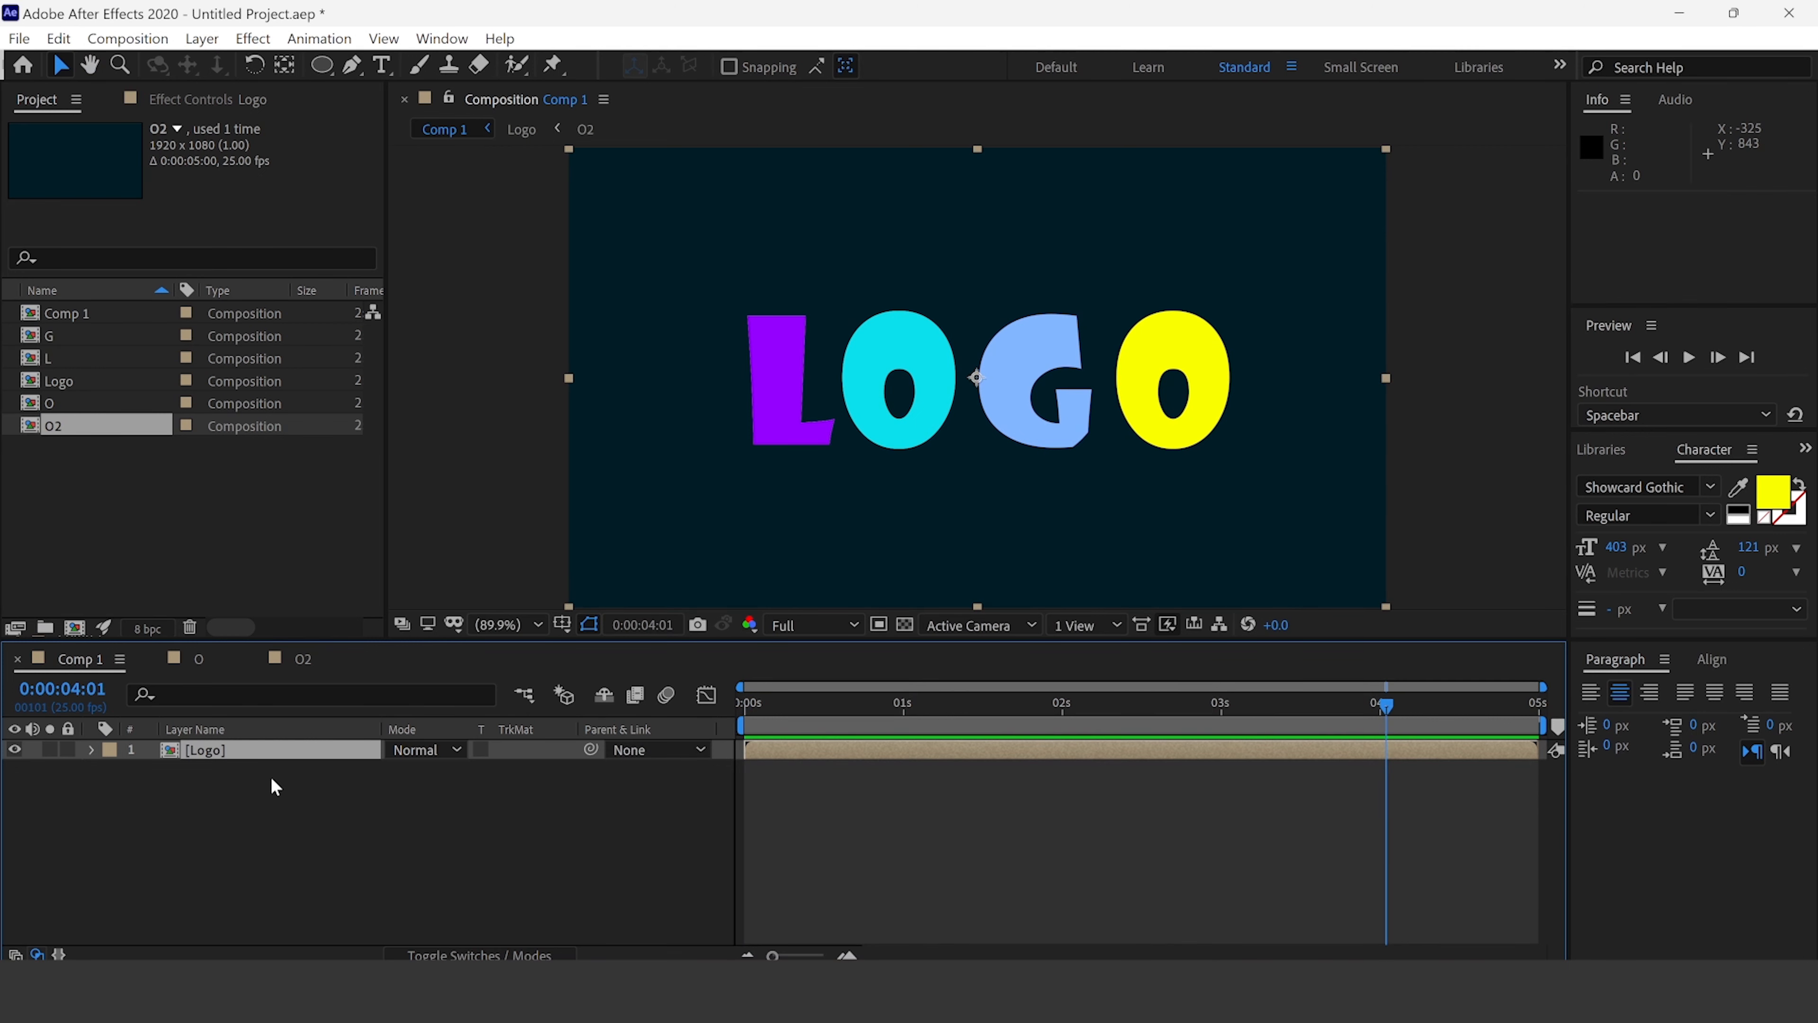
- Duplicate the Logo layer in Comp 1 and rename the top copy Logo reverse
click(211, 752)
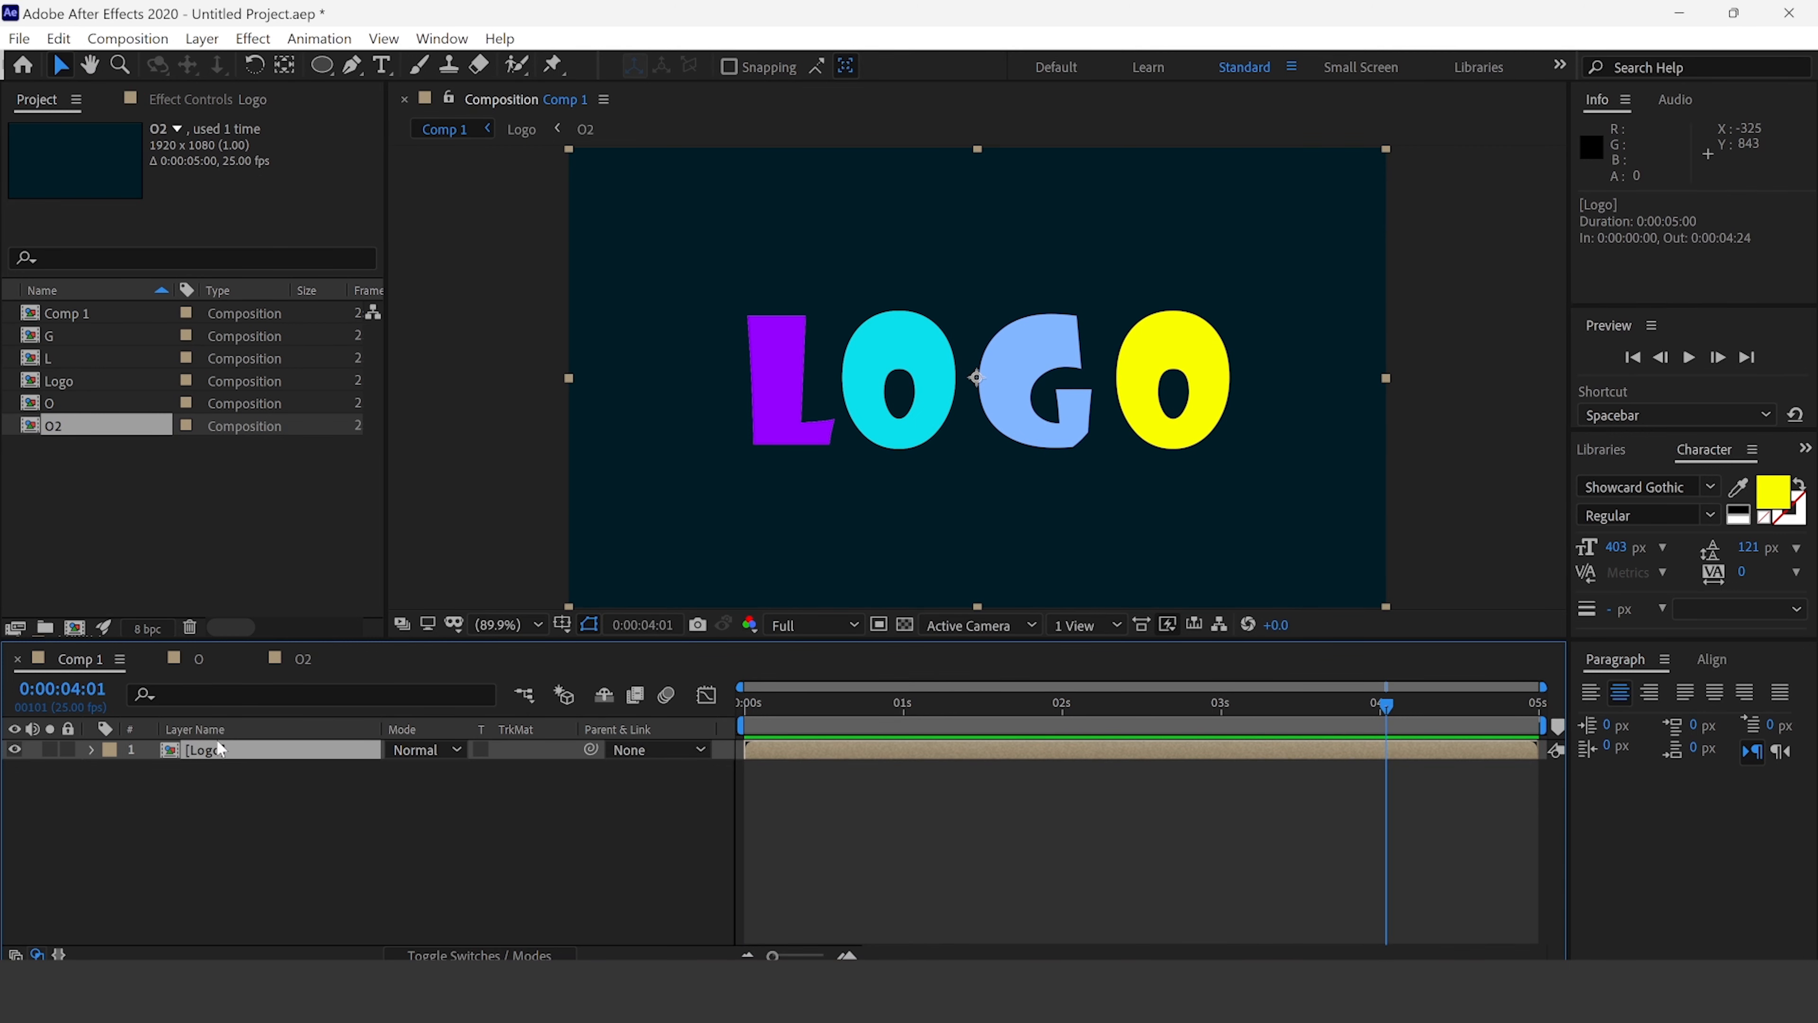
key(ctrl+d)
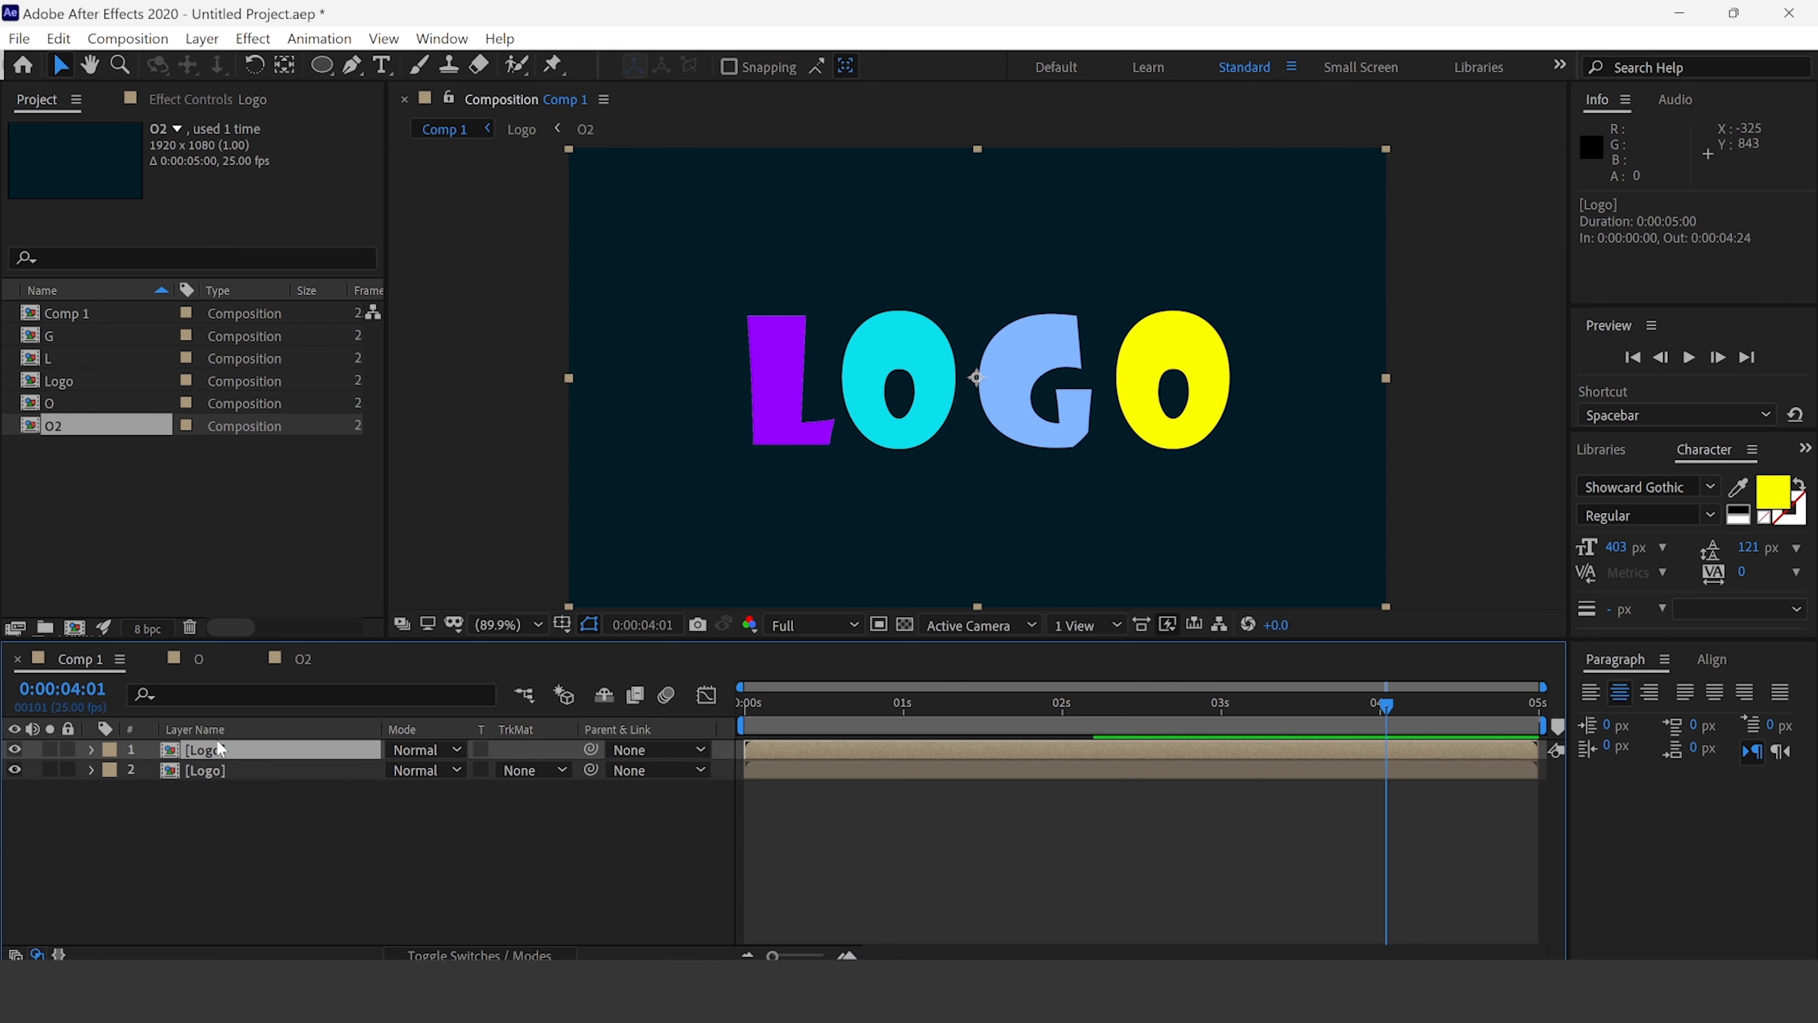
right_click(200, 746)
click(258, 700)
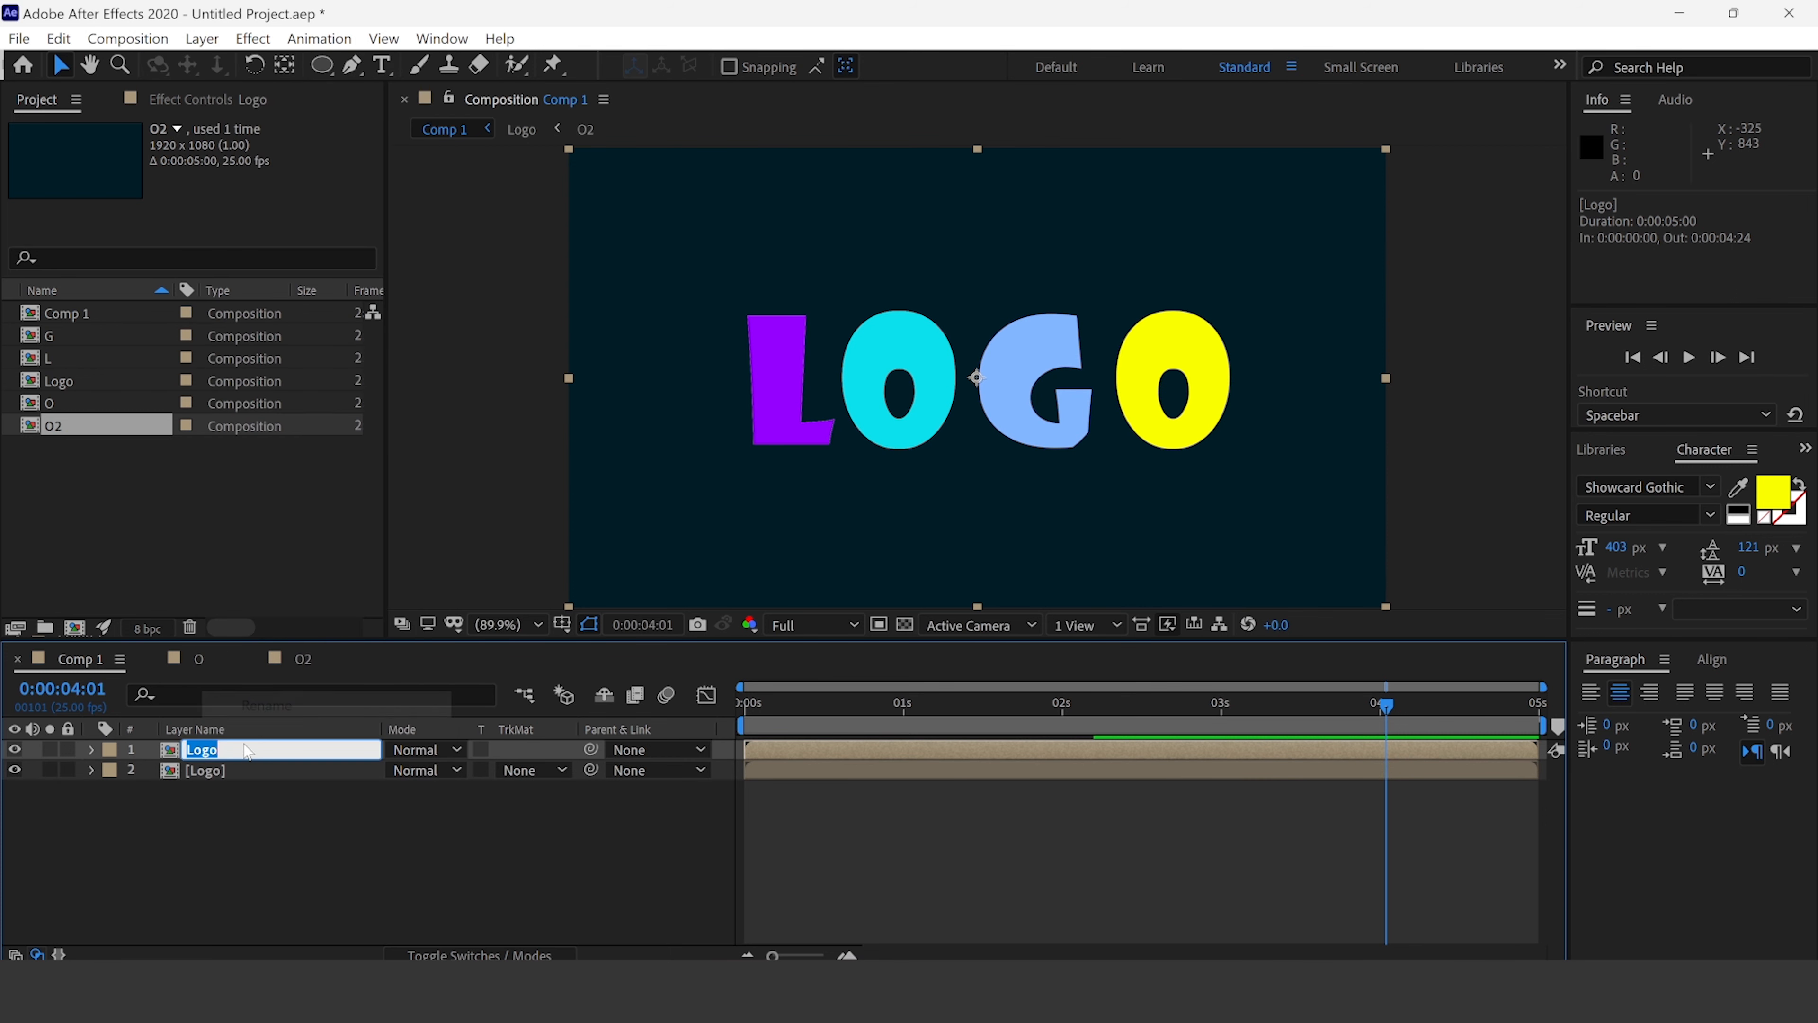
click(241, 749)
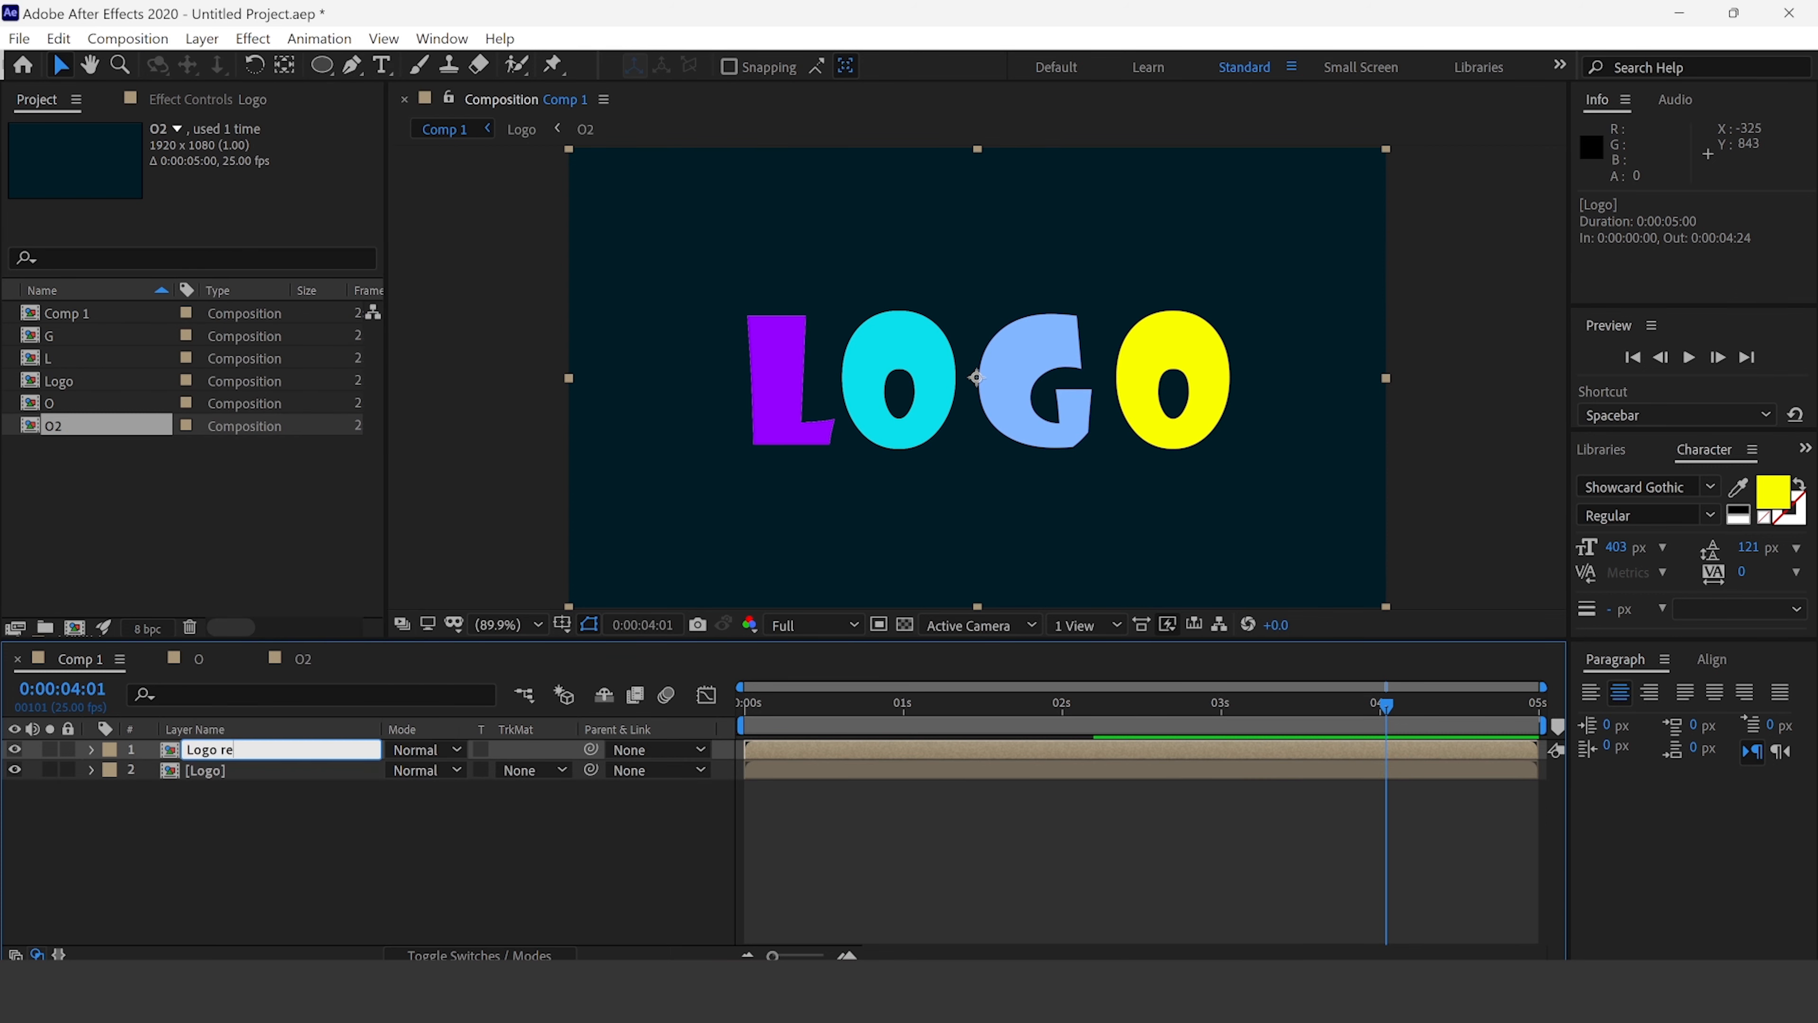
text(reverse)
key(Return)
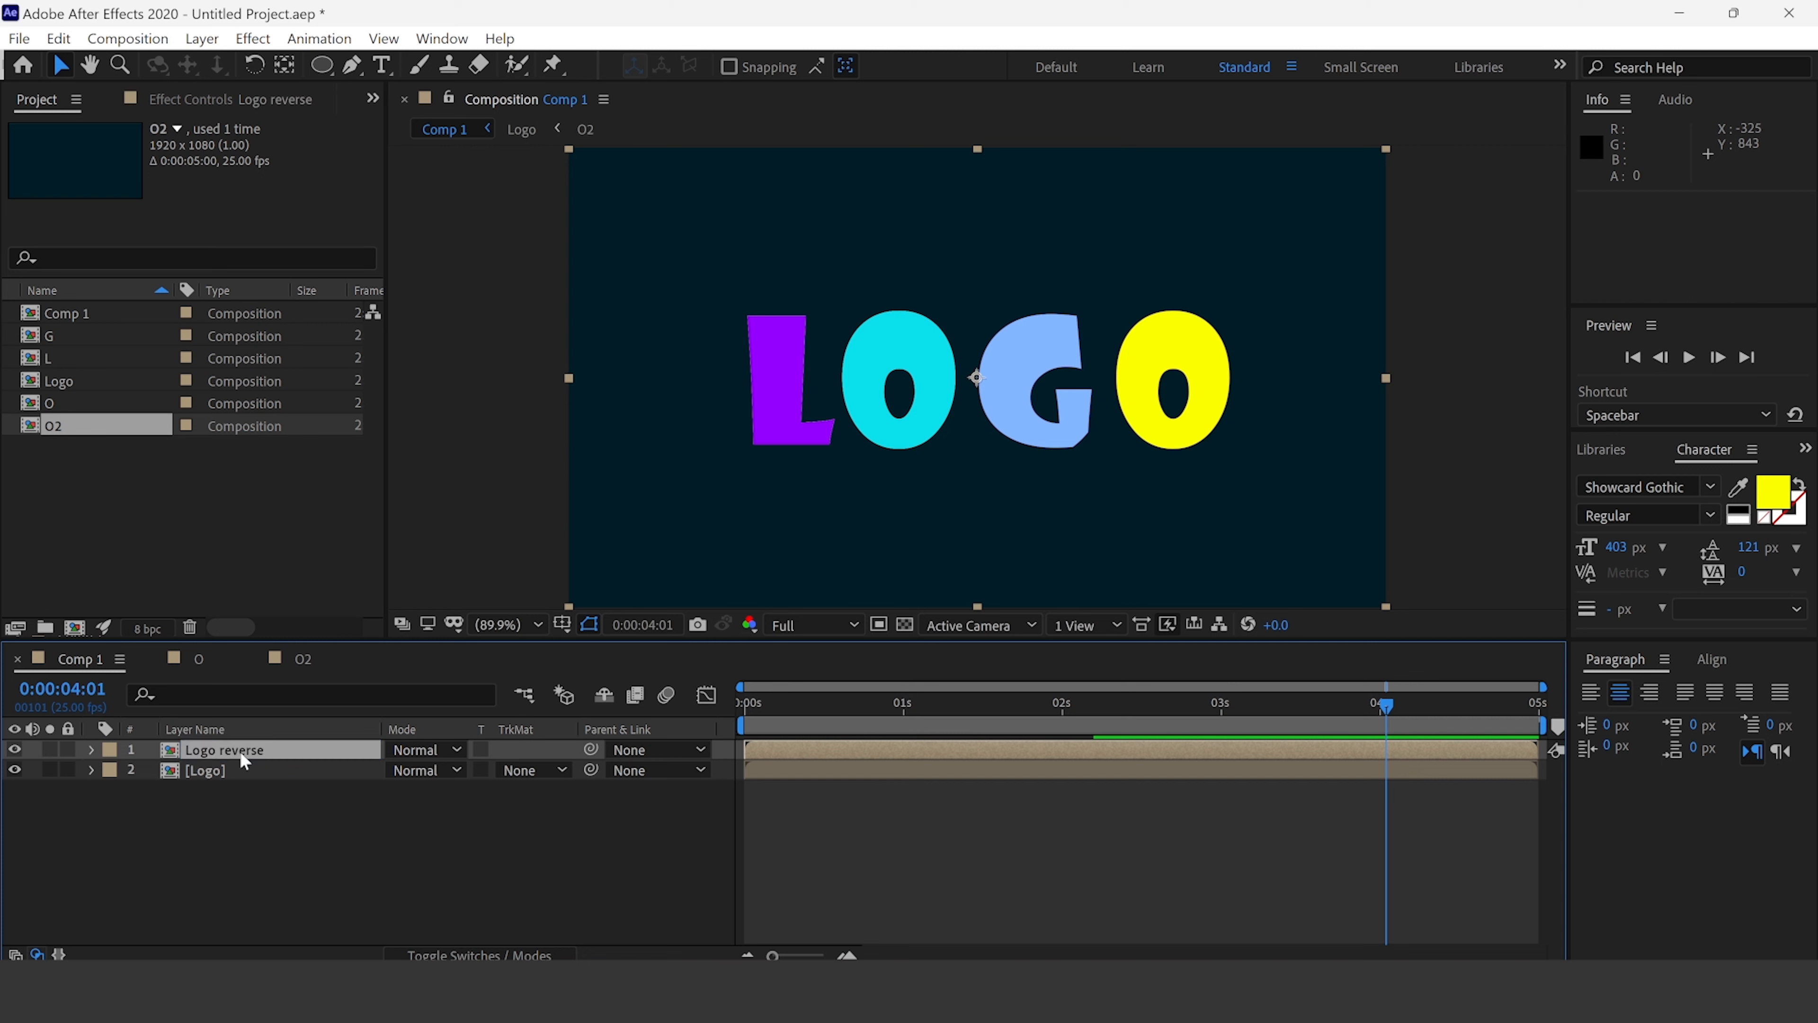
- Apply Time-Reverse Layer to the Logo reverse layer
right_click(243, 761)
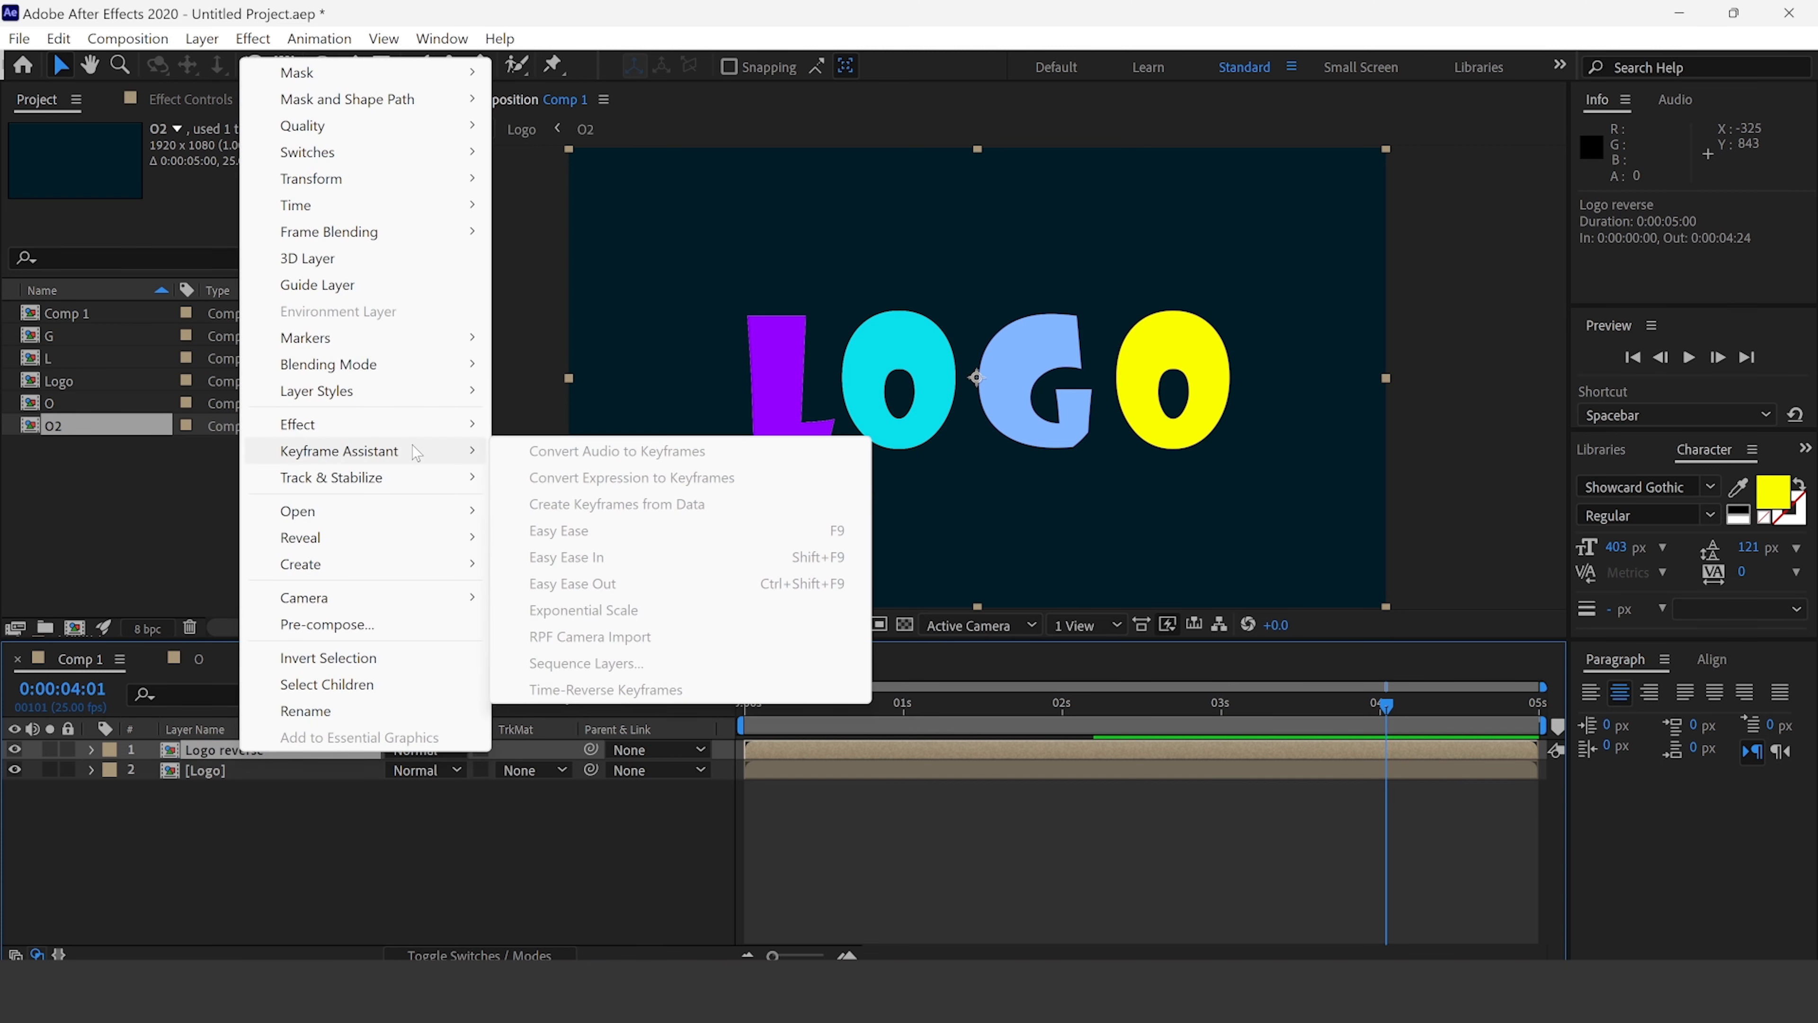
mouse_move(385, 212)
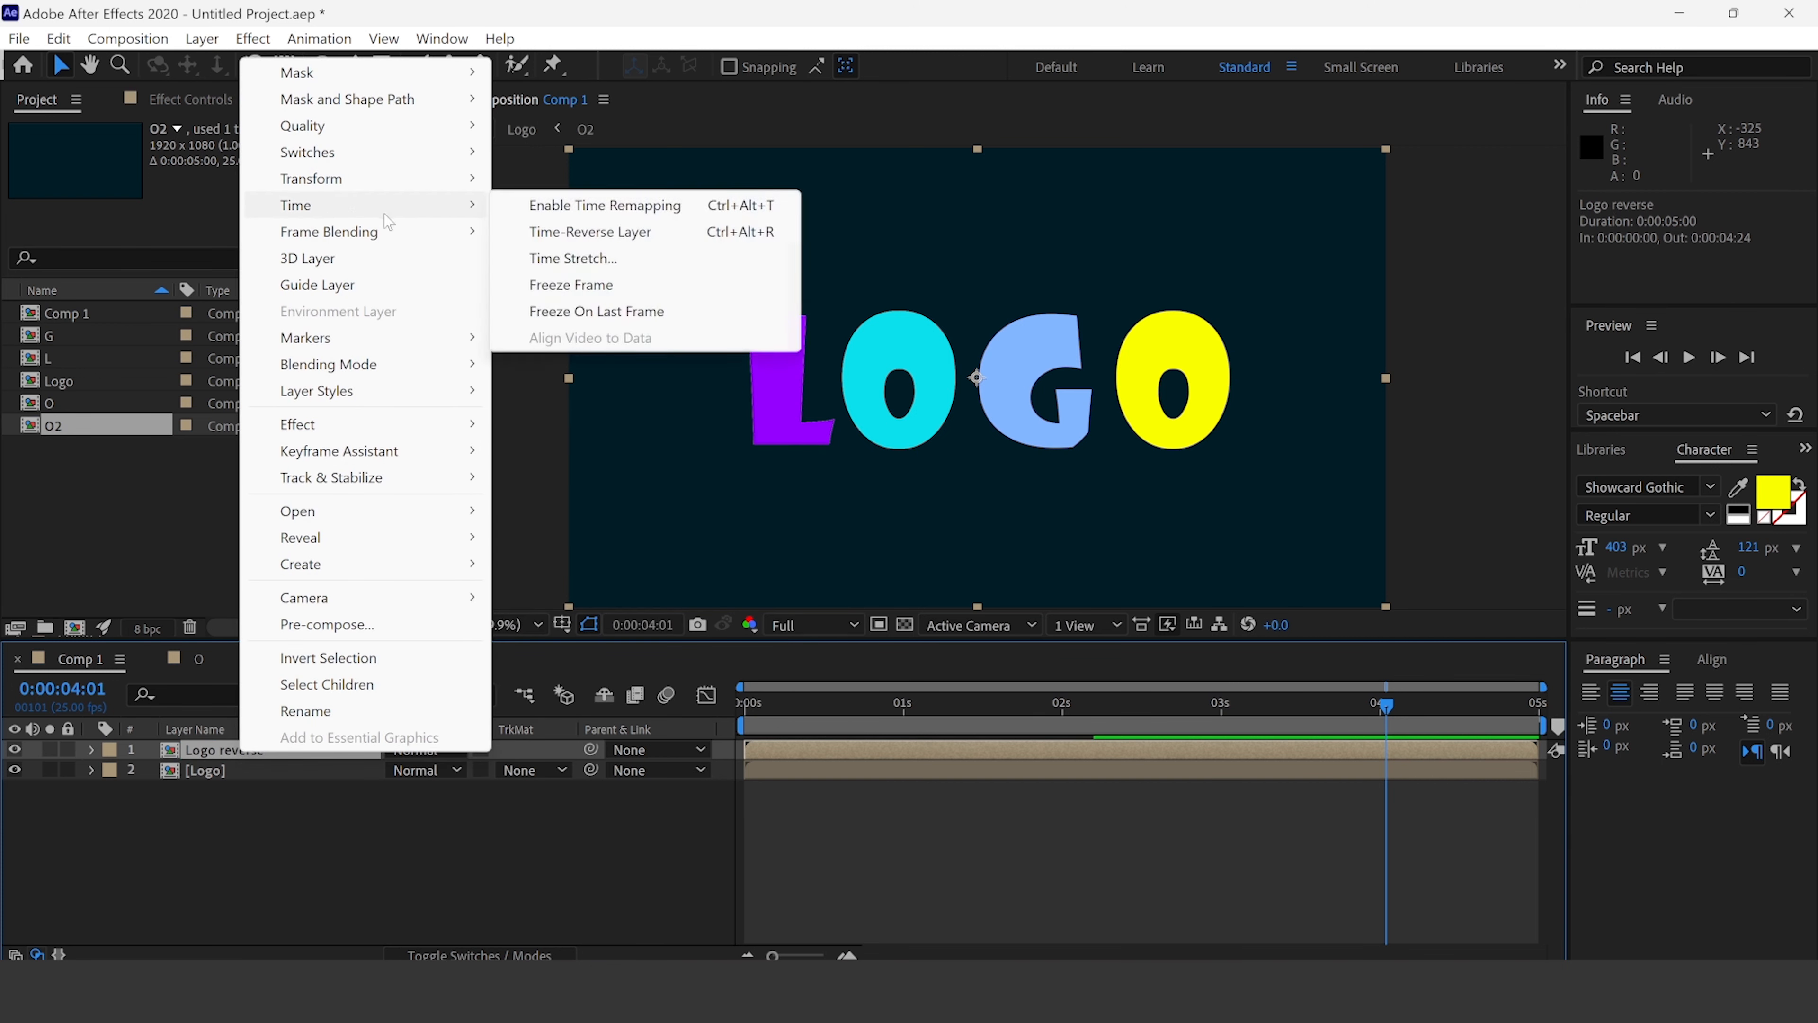
click(610, 231)
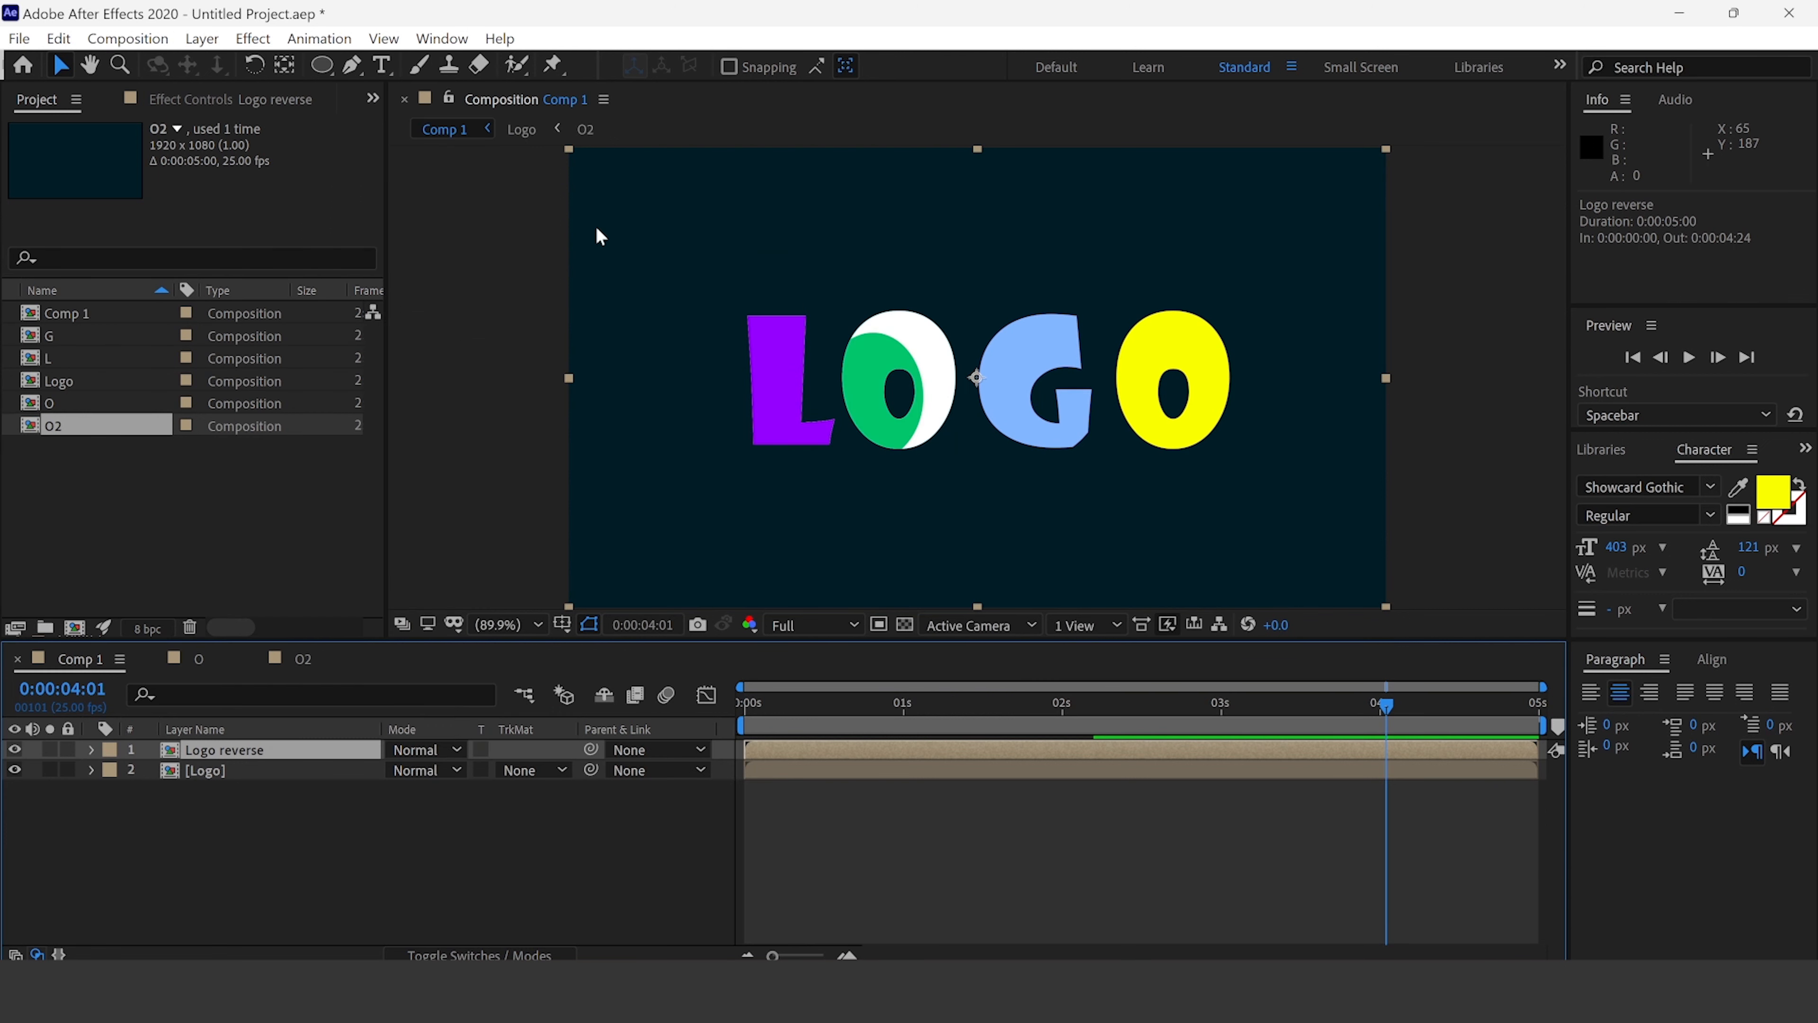
- Preview each layer on its own: Logo reverse with Logo hidden, and Logo from the beginning with Logo reverse hidden
click(14, 770)
key(space)
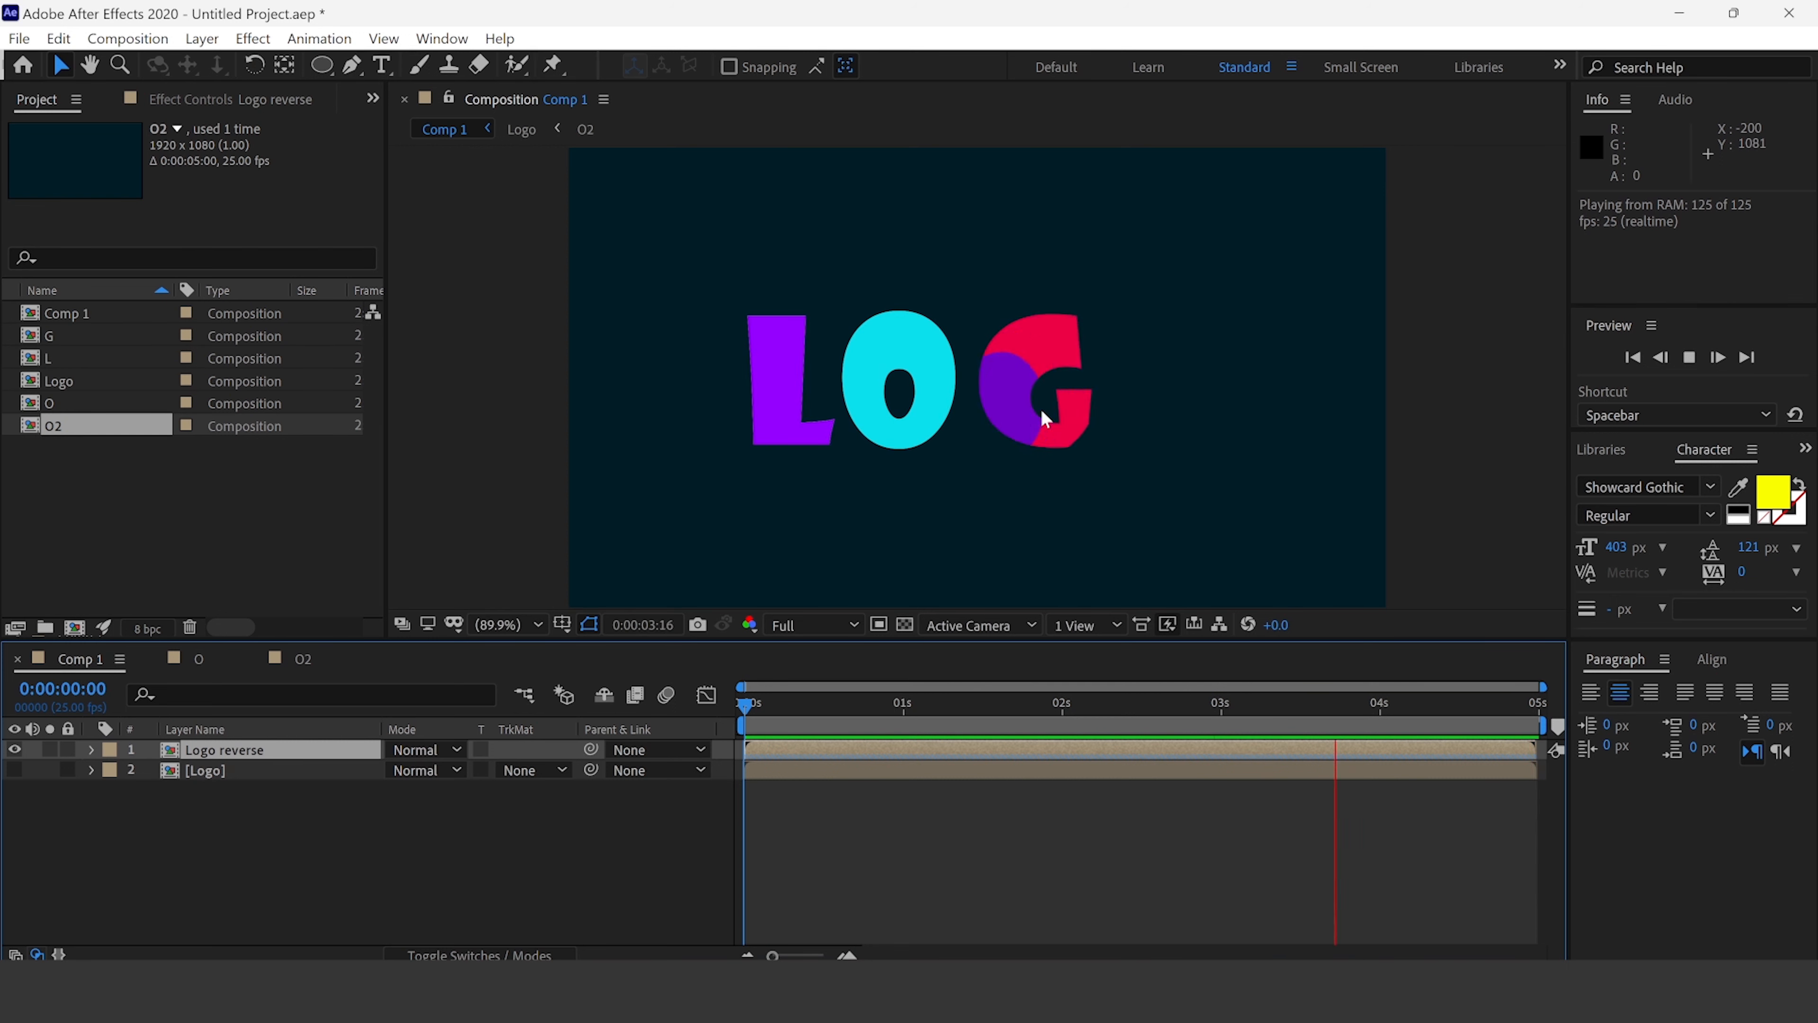
key(space)
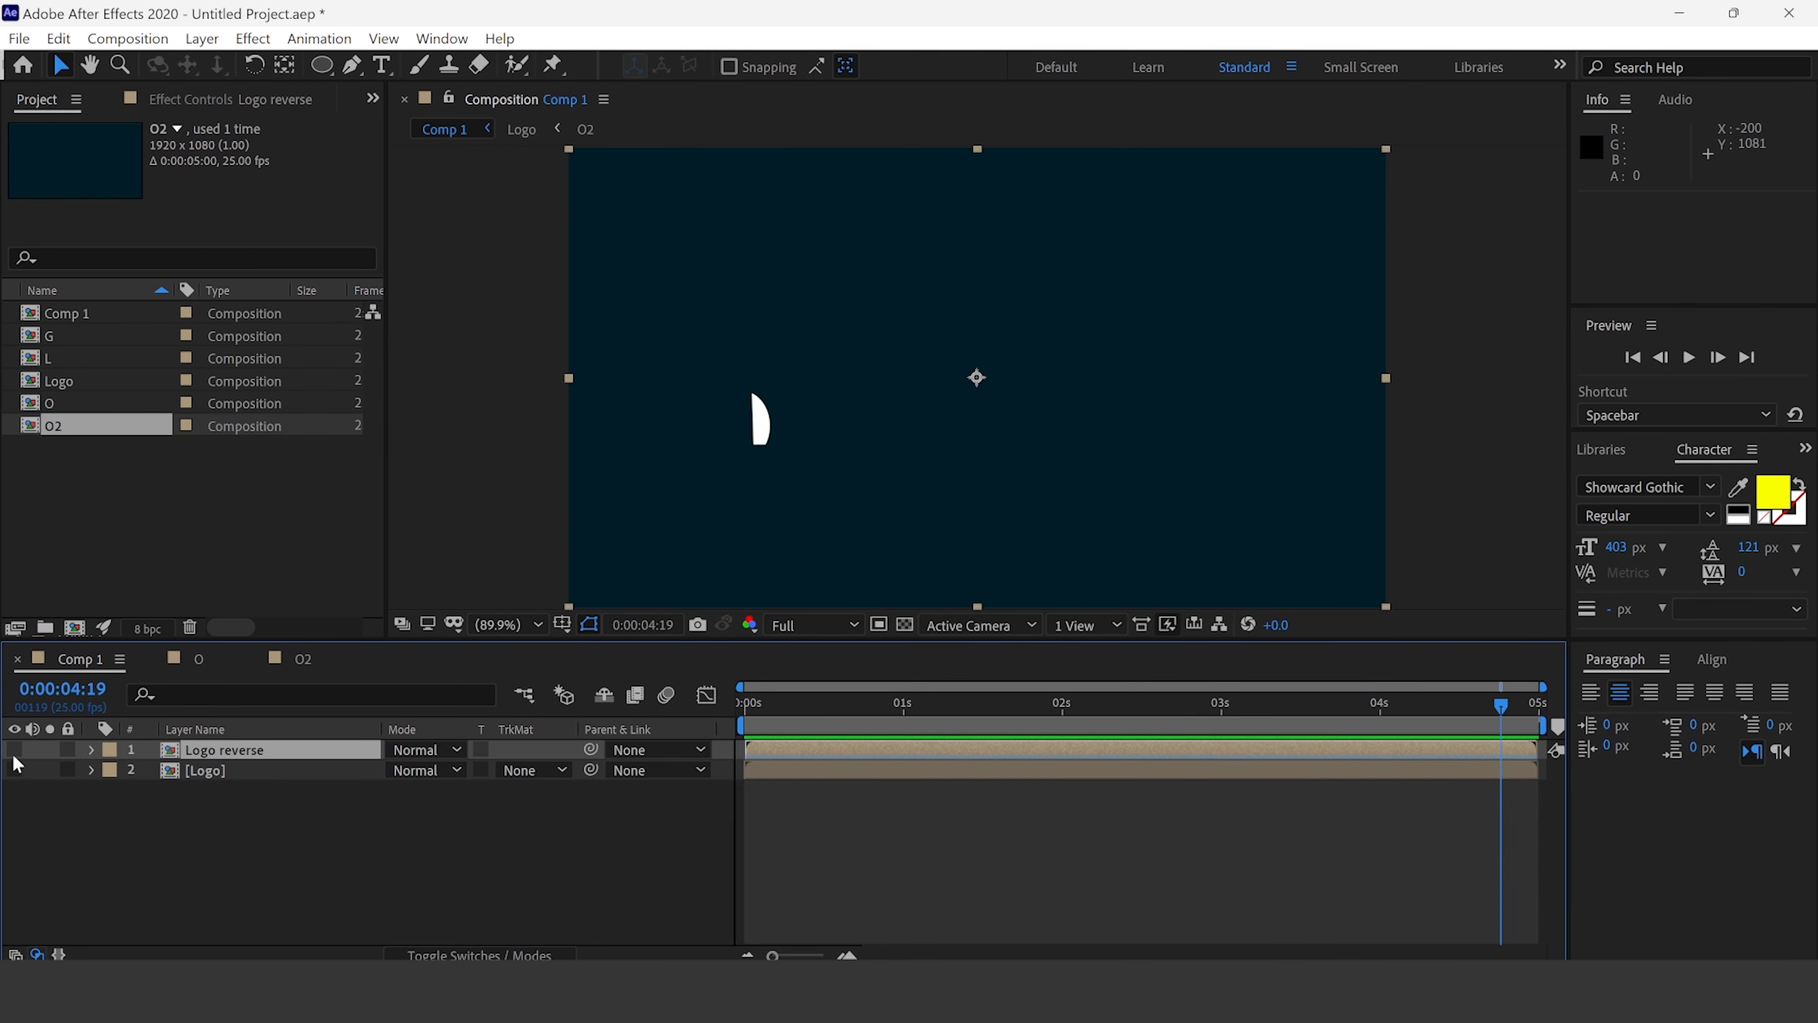
click(14, 770)
drag(762, 704, 697, 705)
key(space)
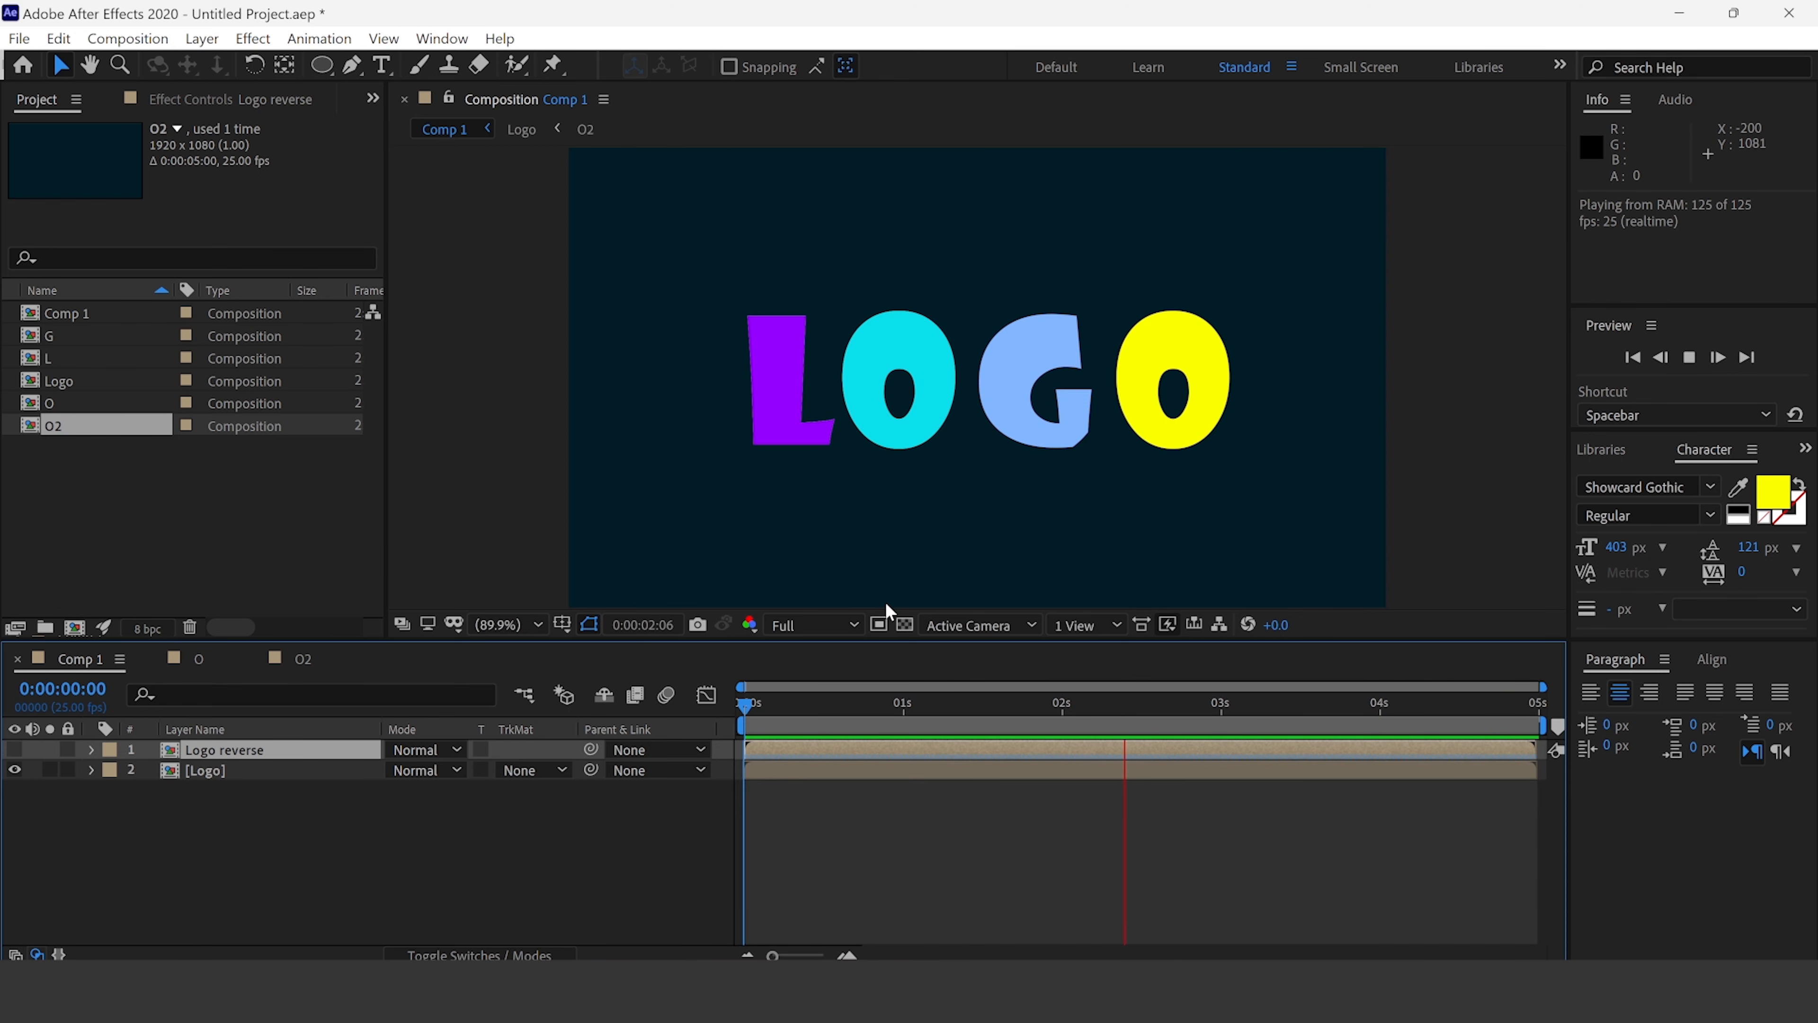
key(space)
- Trim the Logo reverse layer to start at 0:00:02:16 and the Logo layer to end at about 0:00:03:19
click(14, 749)
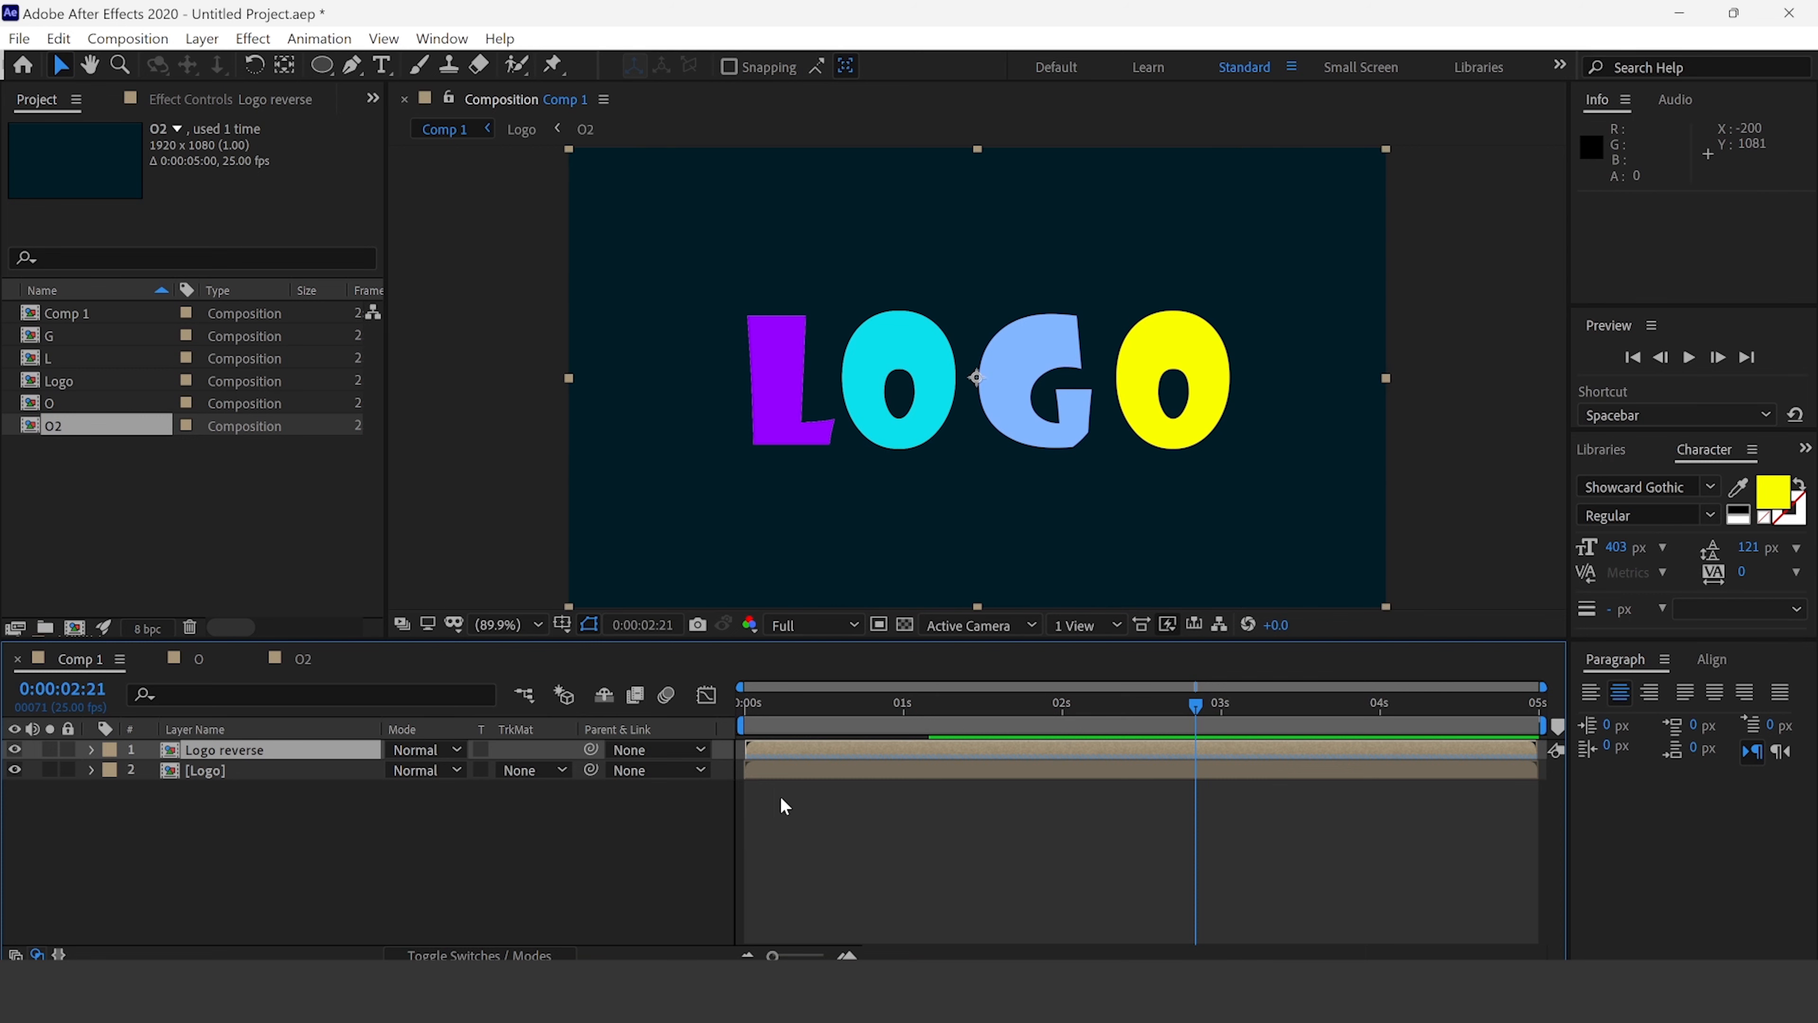
key(space)
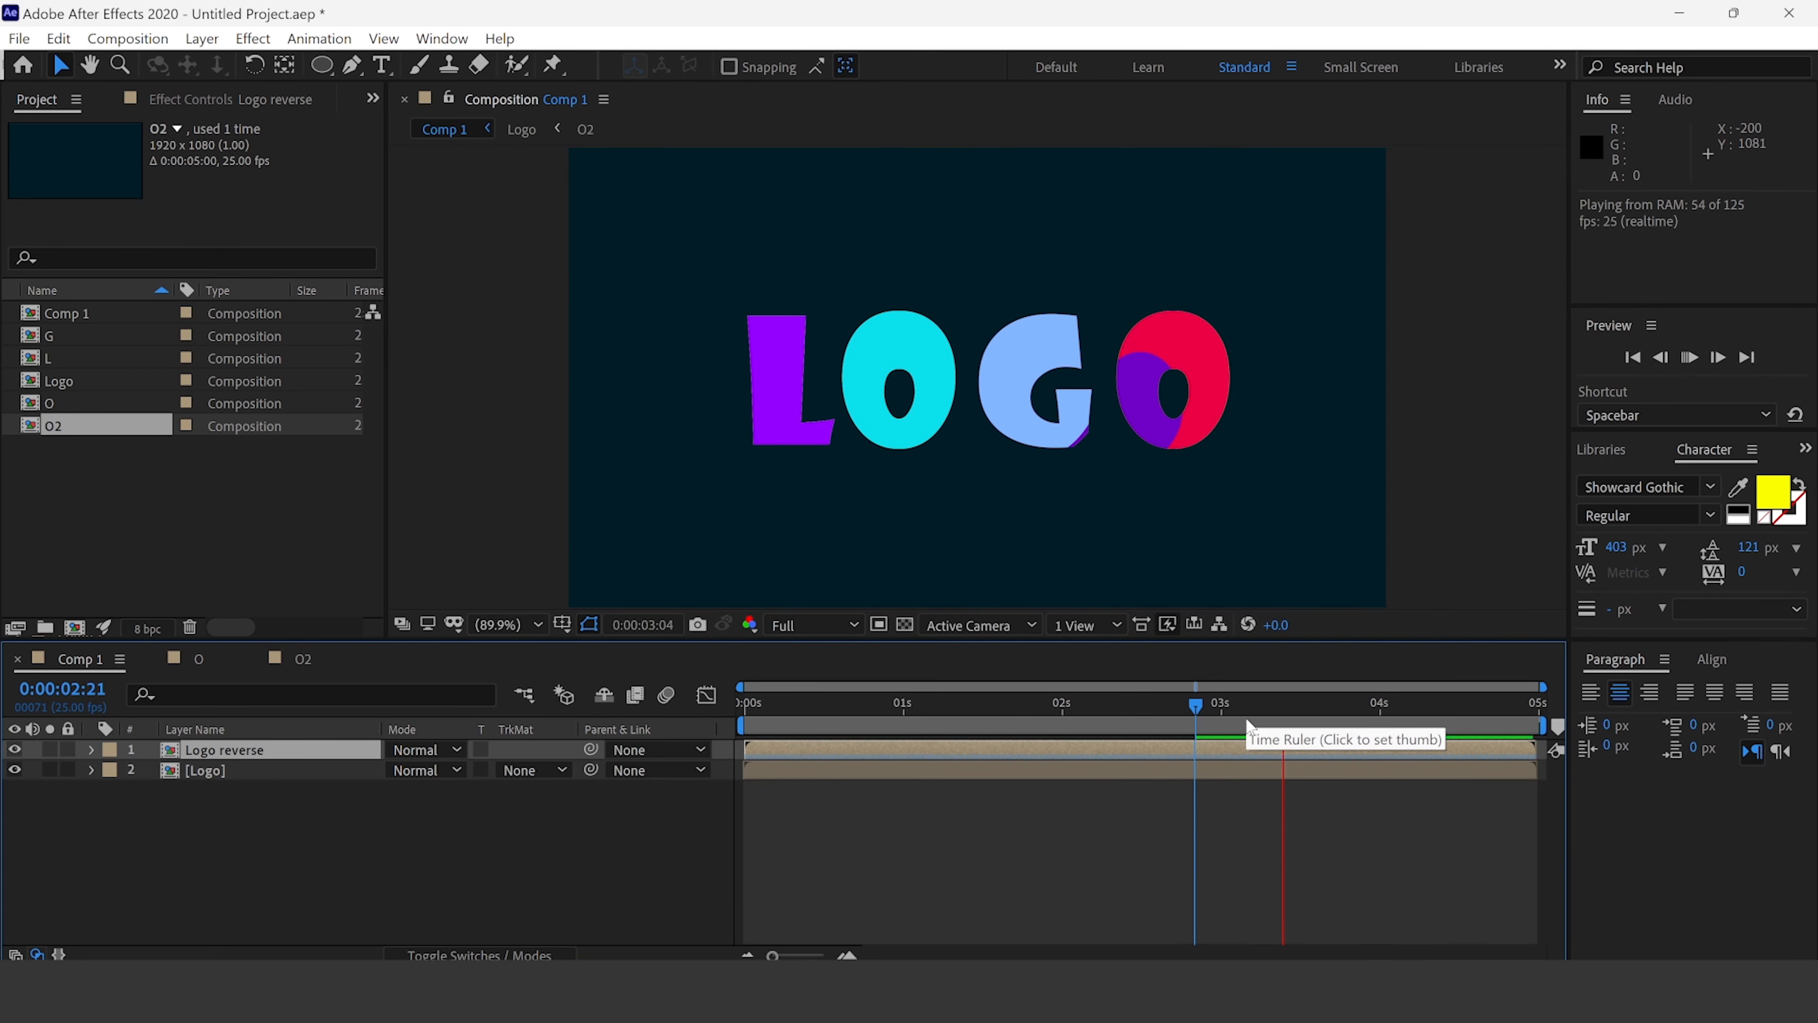
drag(1230, 704, 1152, 711)
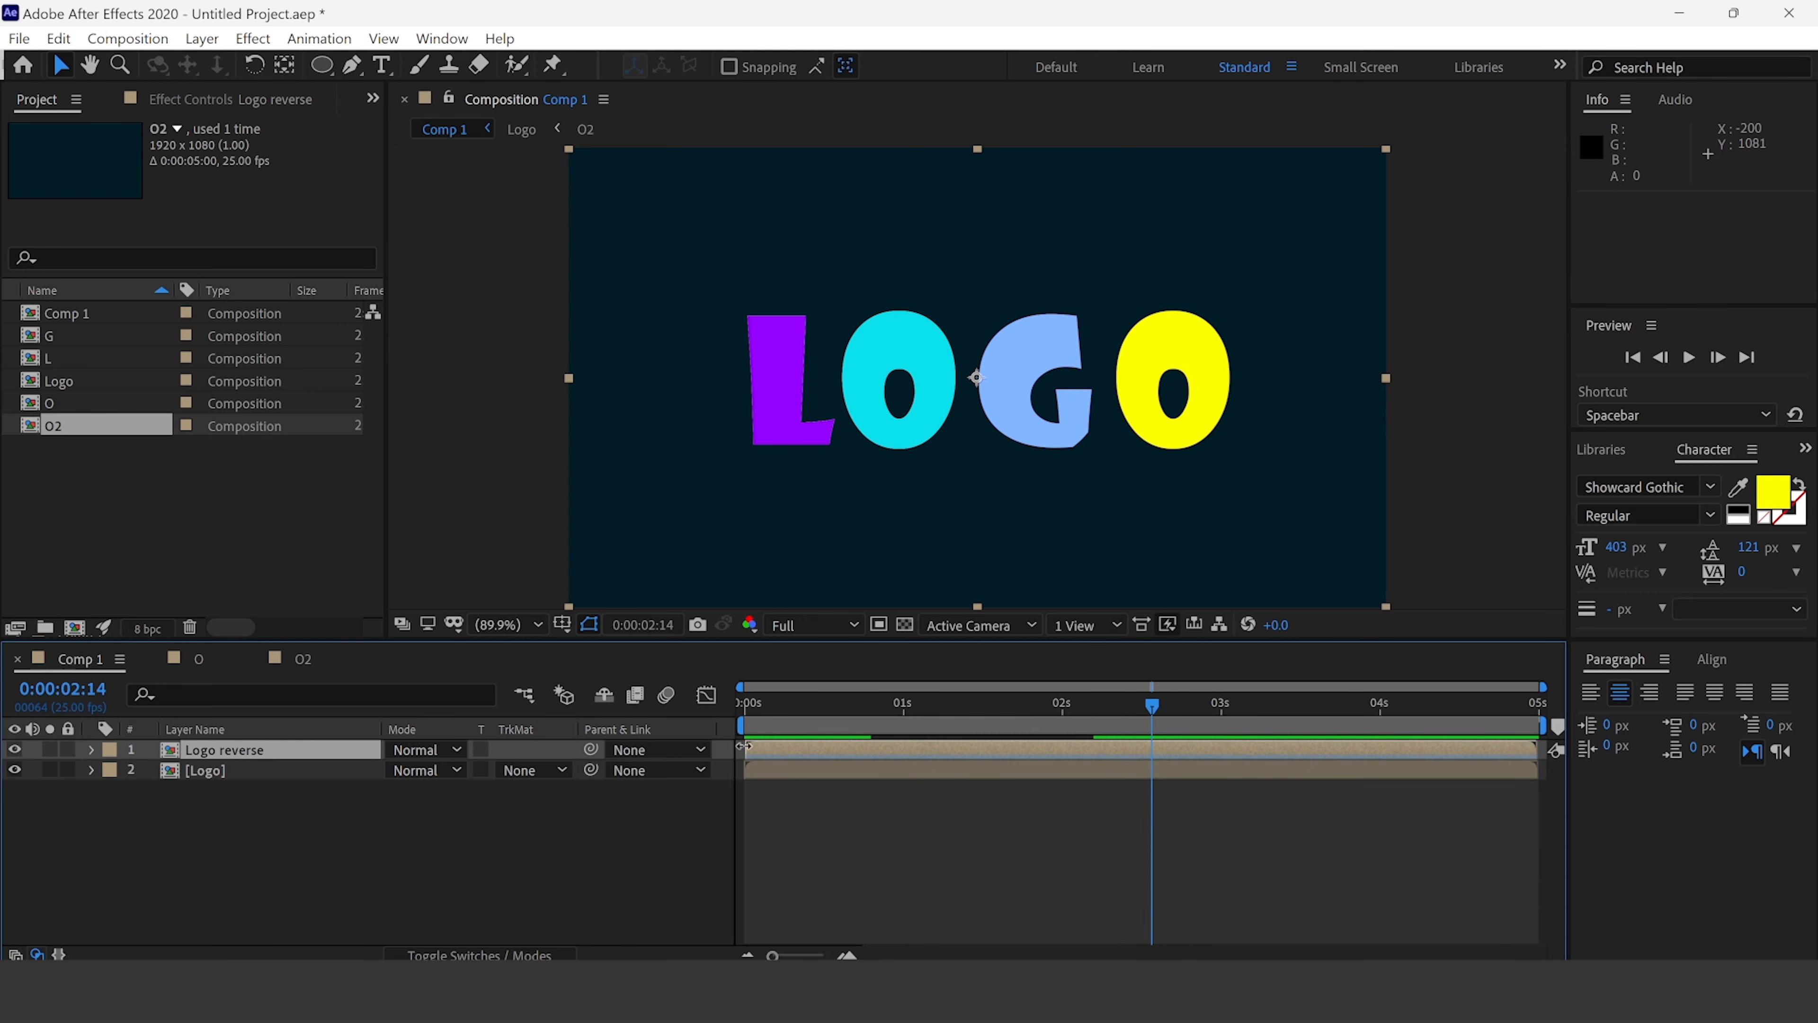
drag(749, 746, 1343, 735)
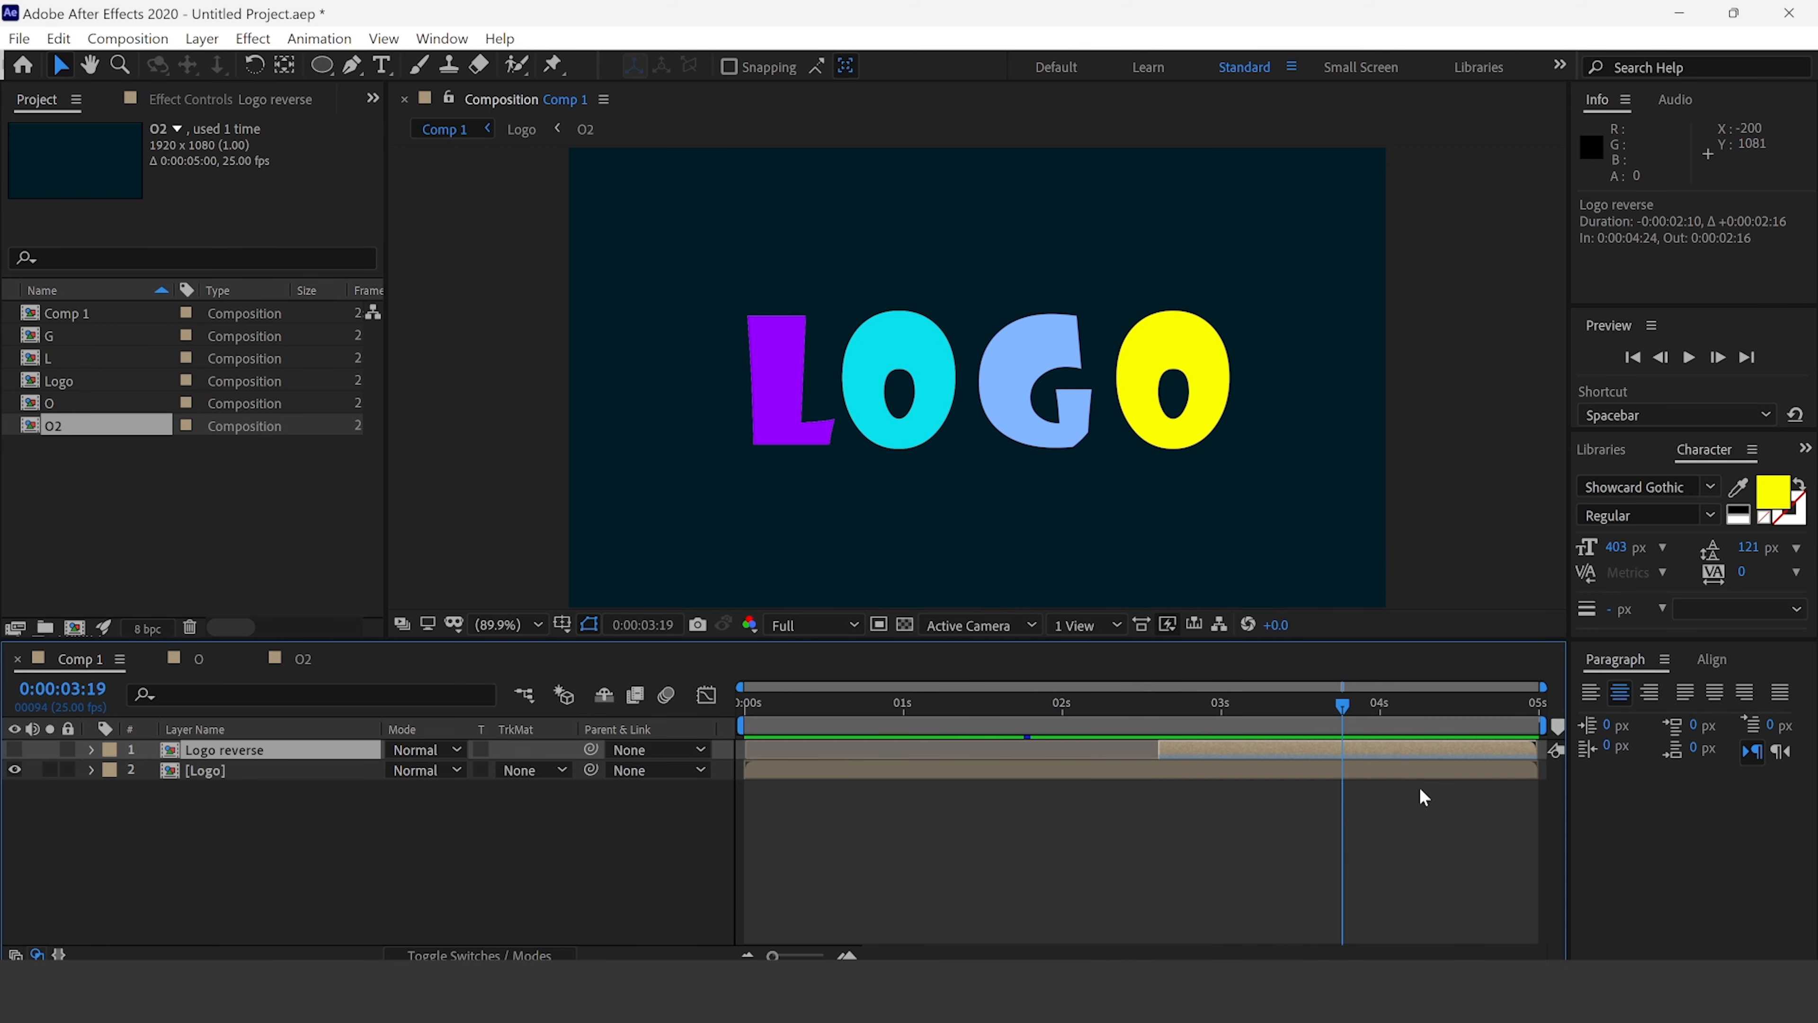
click(1420, 773)
drag(1536, 769, 1344, 760)
- Time-stretch the Logo reverse layer to a new duration of -0:00:01:10, holding the layer in-point
click(1253, 751)
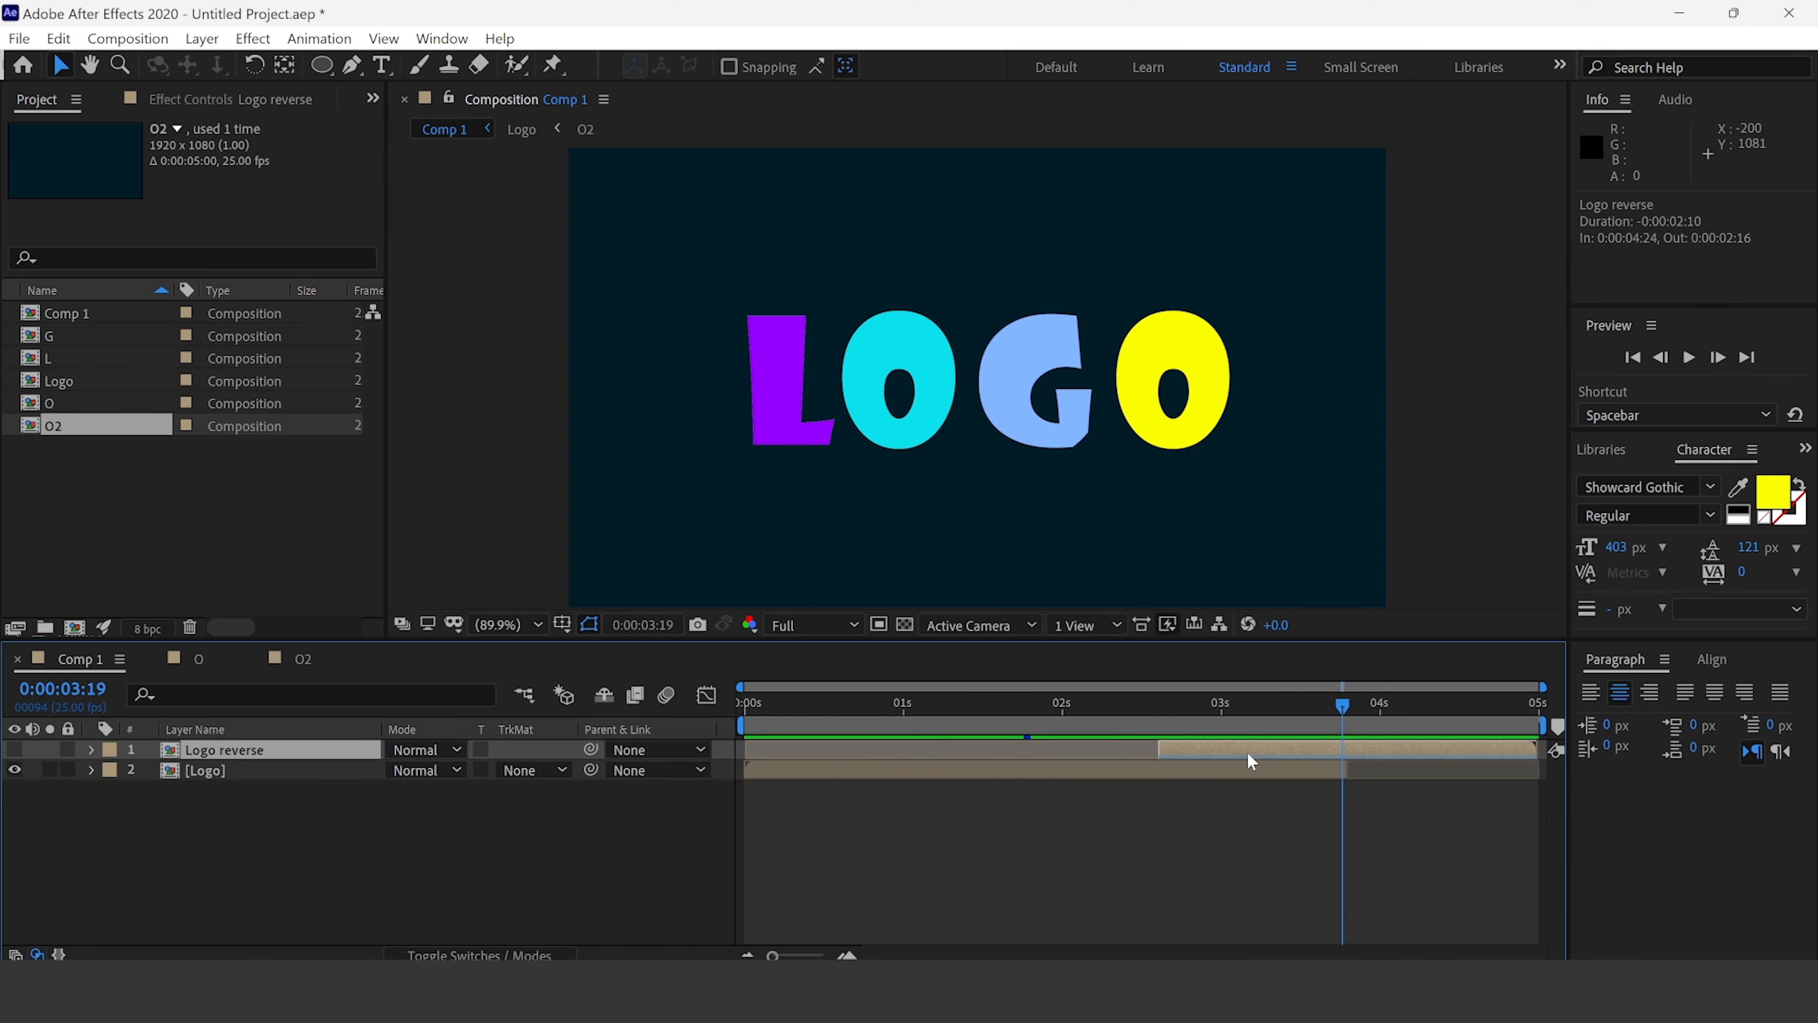
right_click(1248, 751)
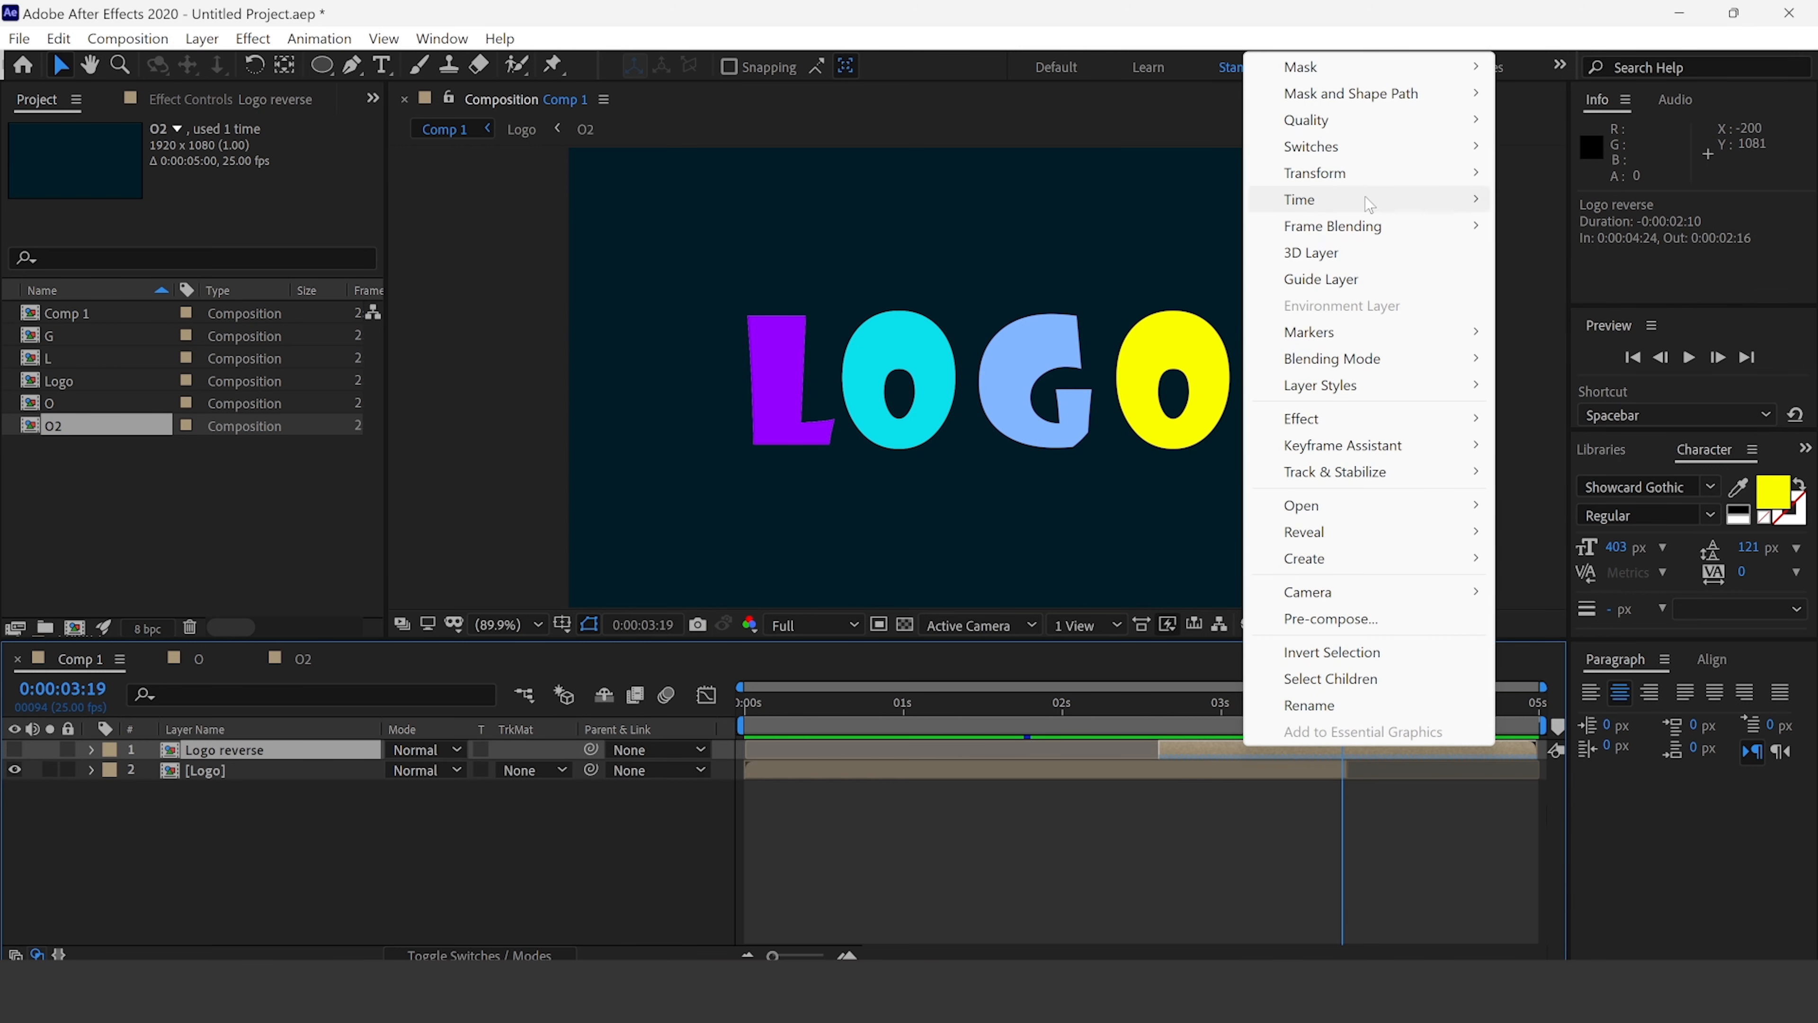
mouse_move(1370, 208)
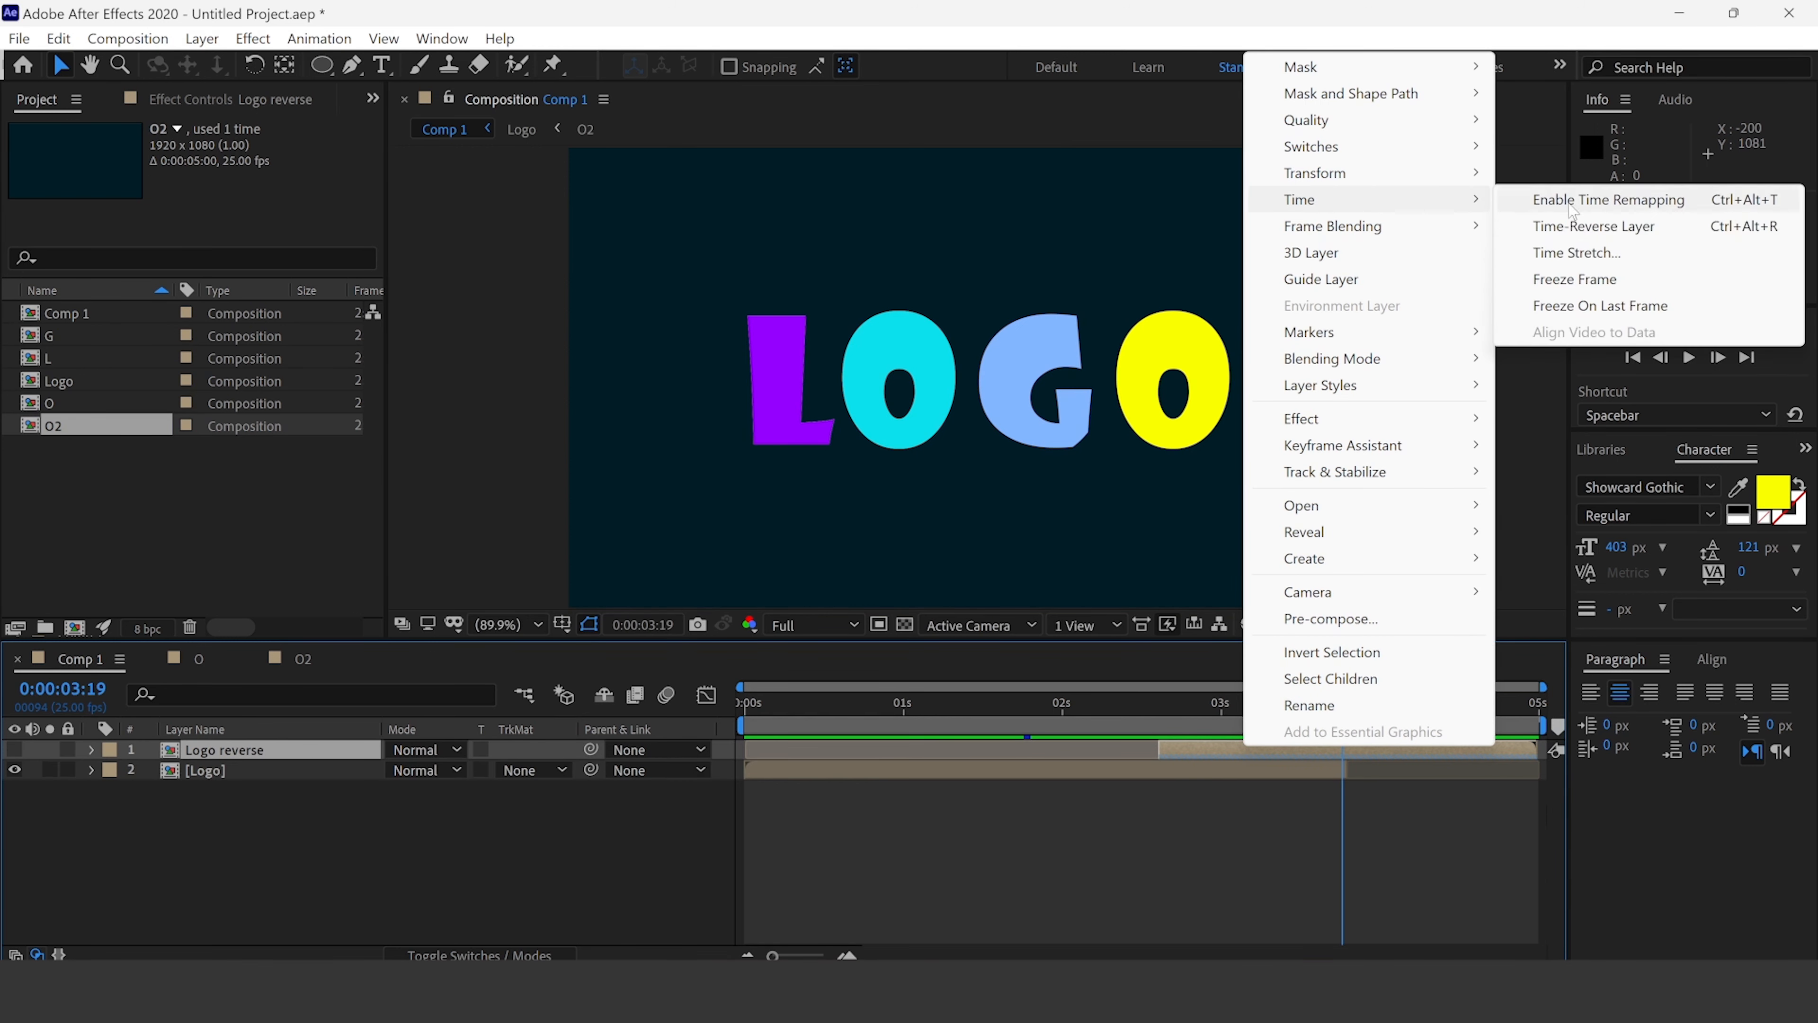
click(1578, 253)
click(783, 435)
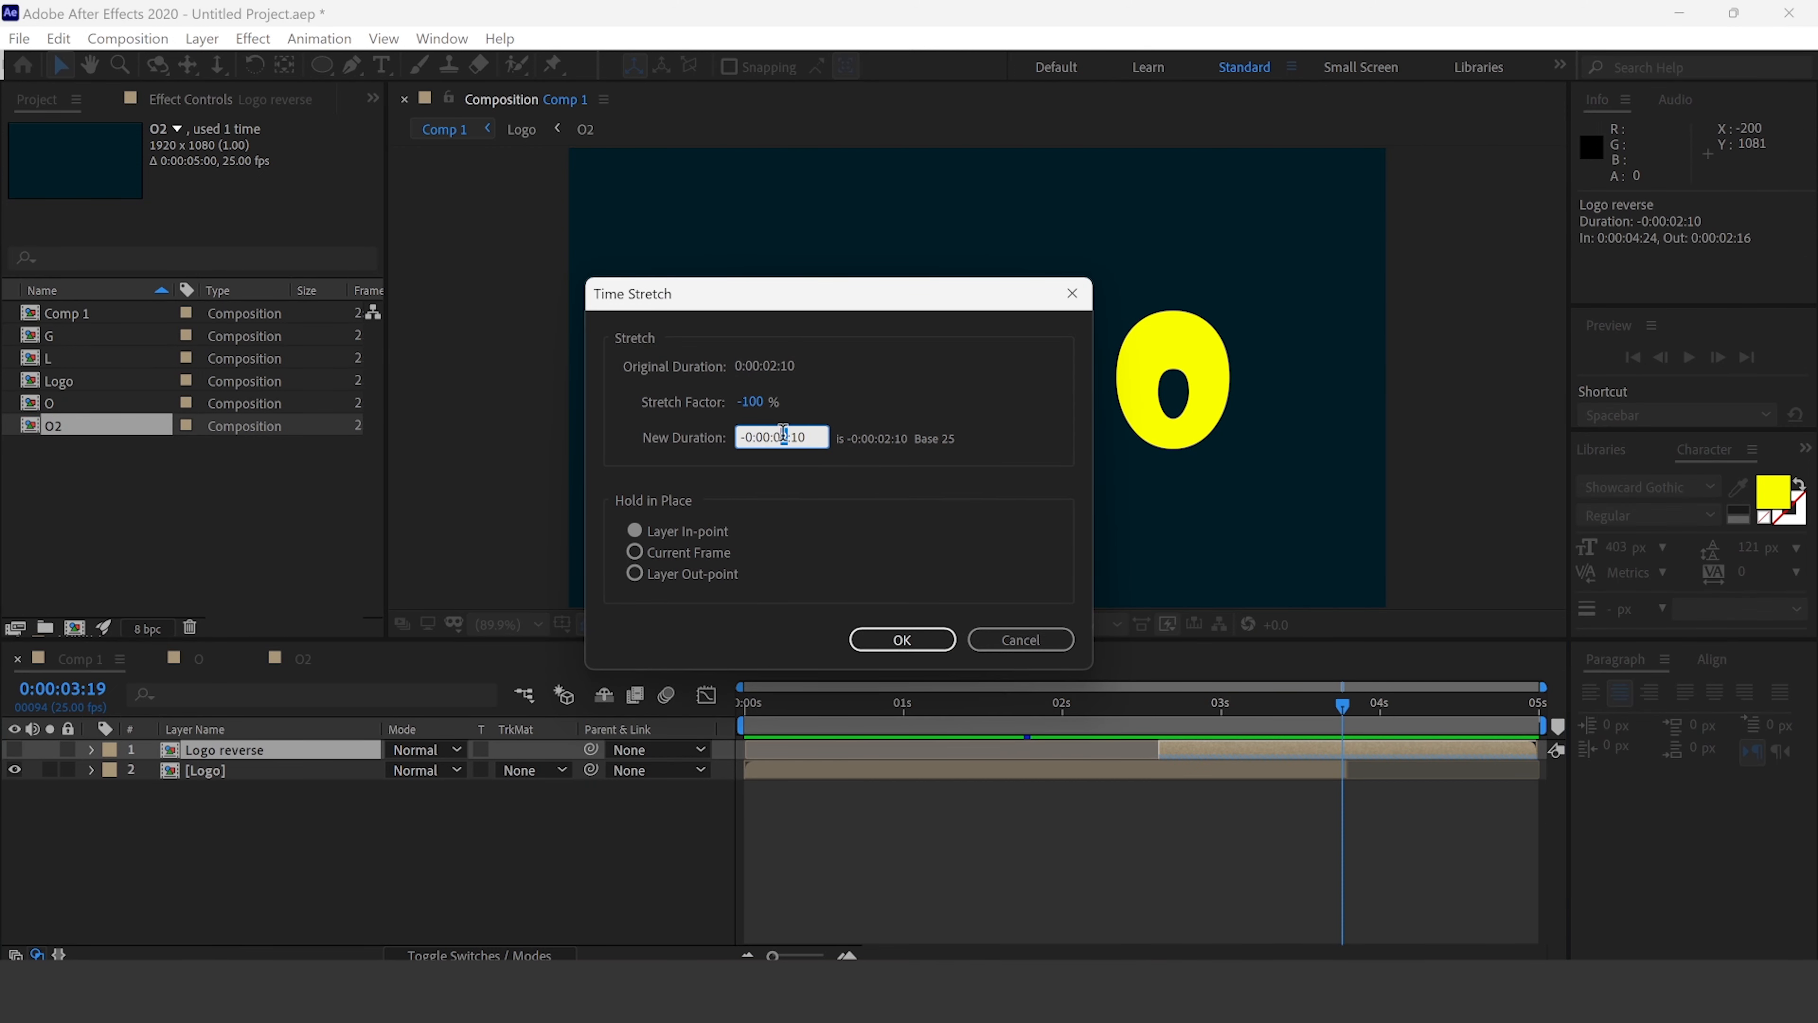
text(1)
click(873, 641)
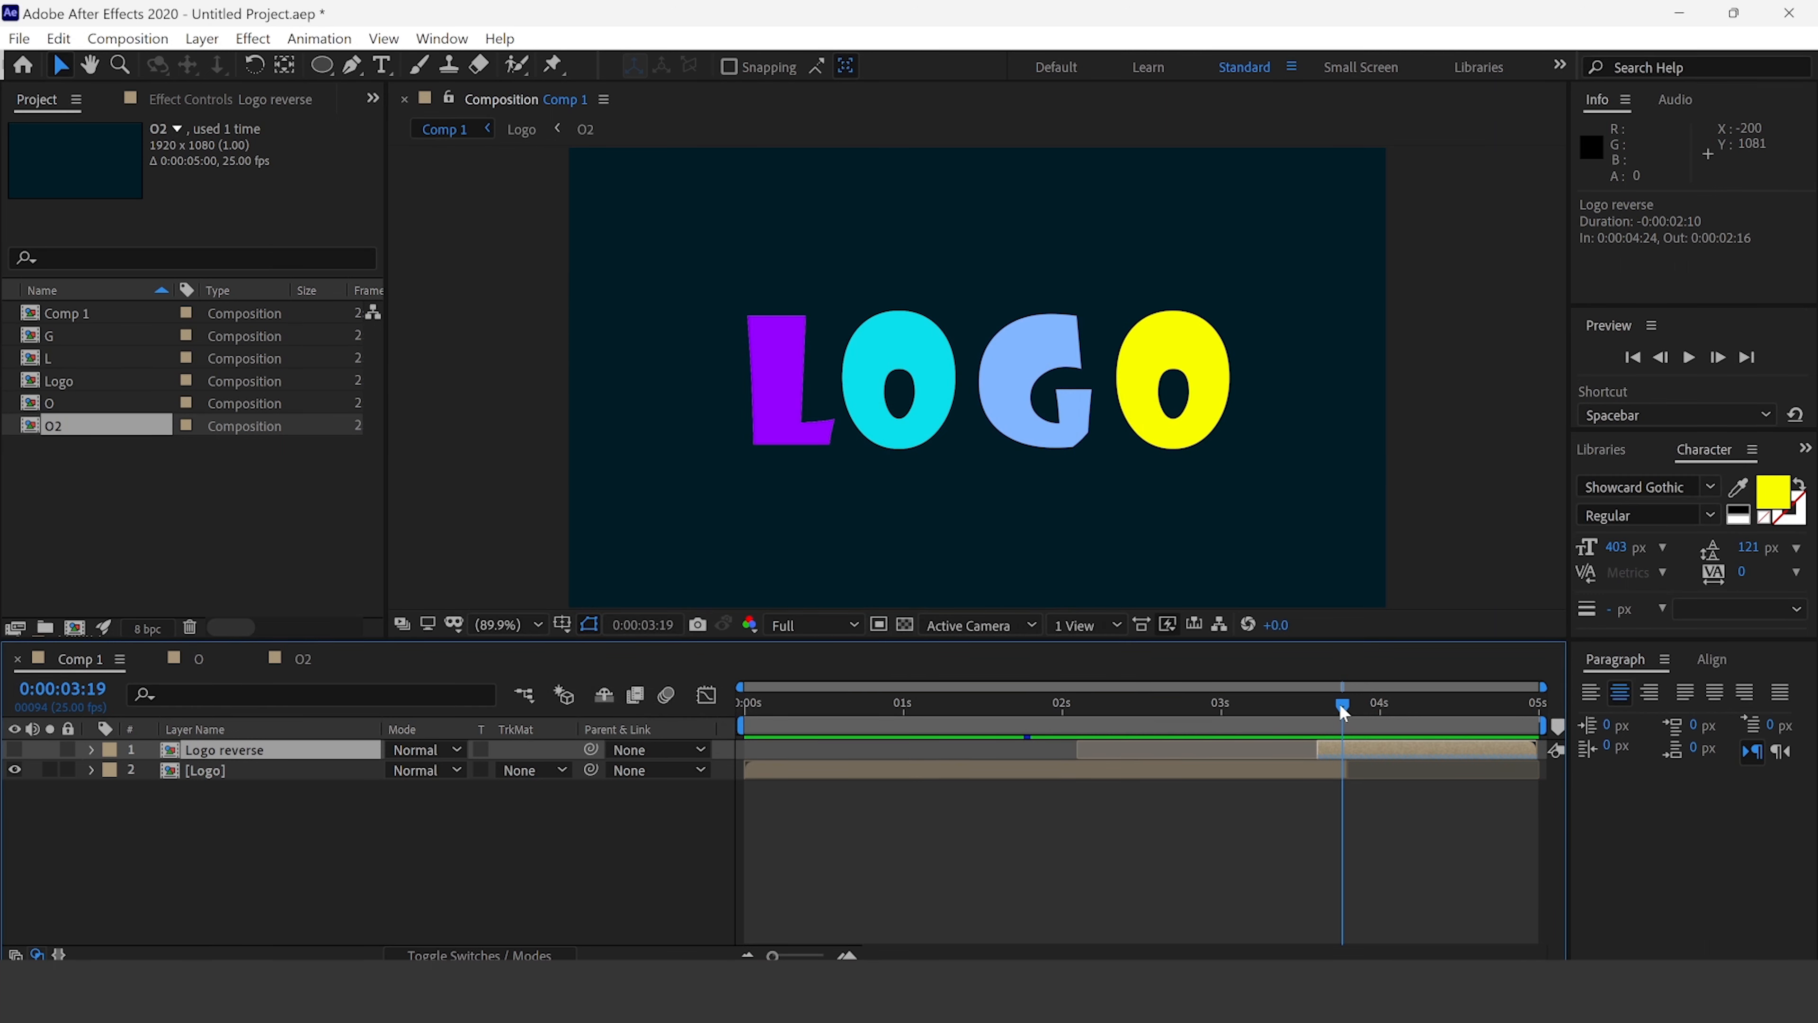
- Preview Comp 1 from the beginning with only Logo visible, show Logo reverse, and play on from 0:00:03:08
drag(1343, 711, 643, 703)
key(space)
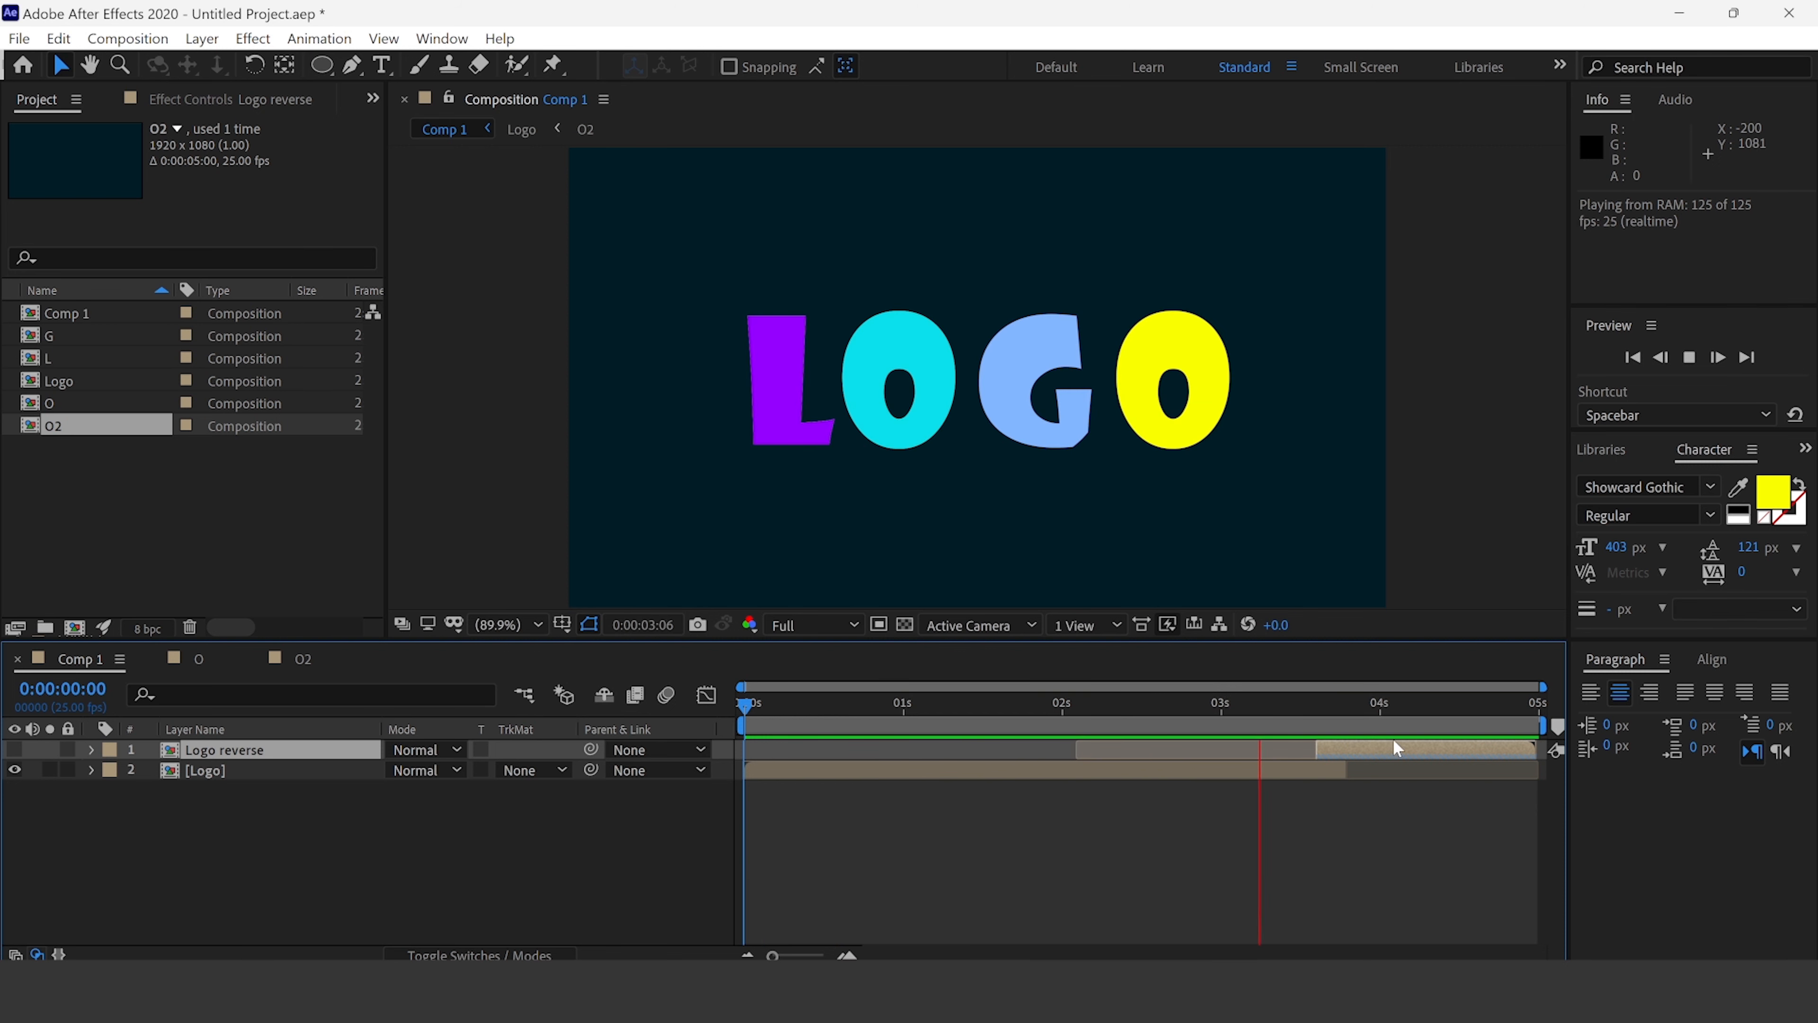
key(space)
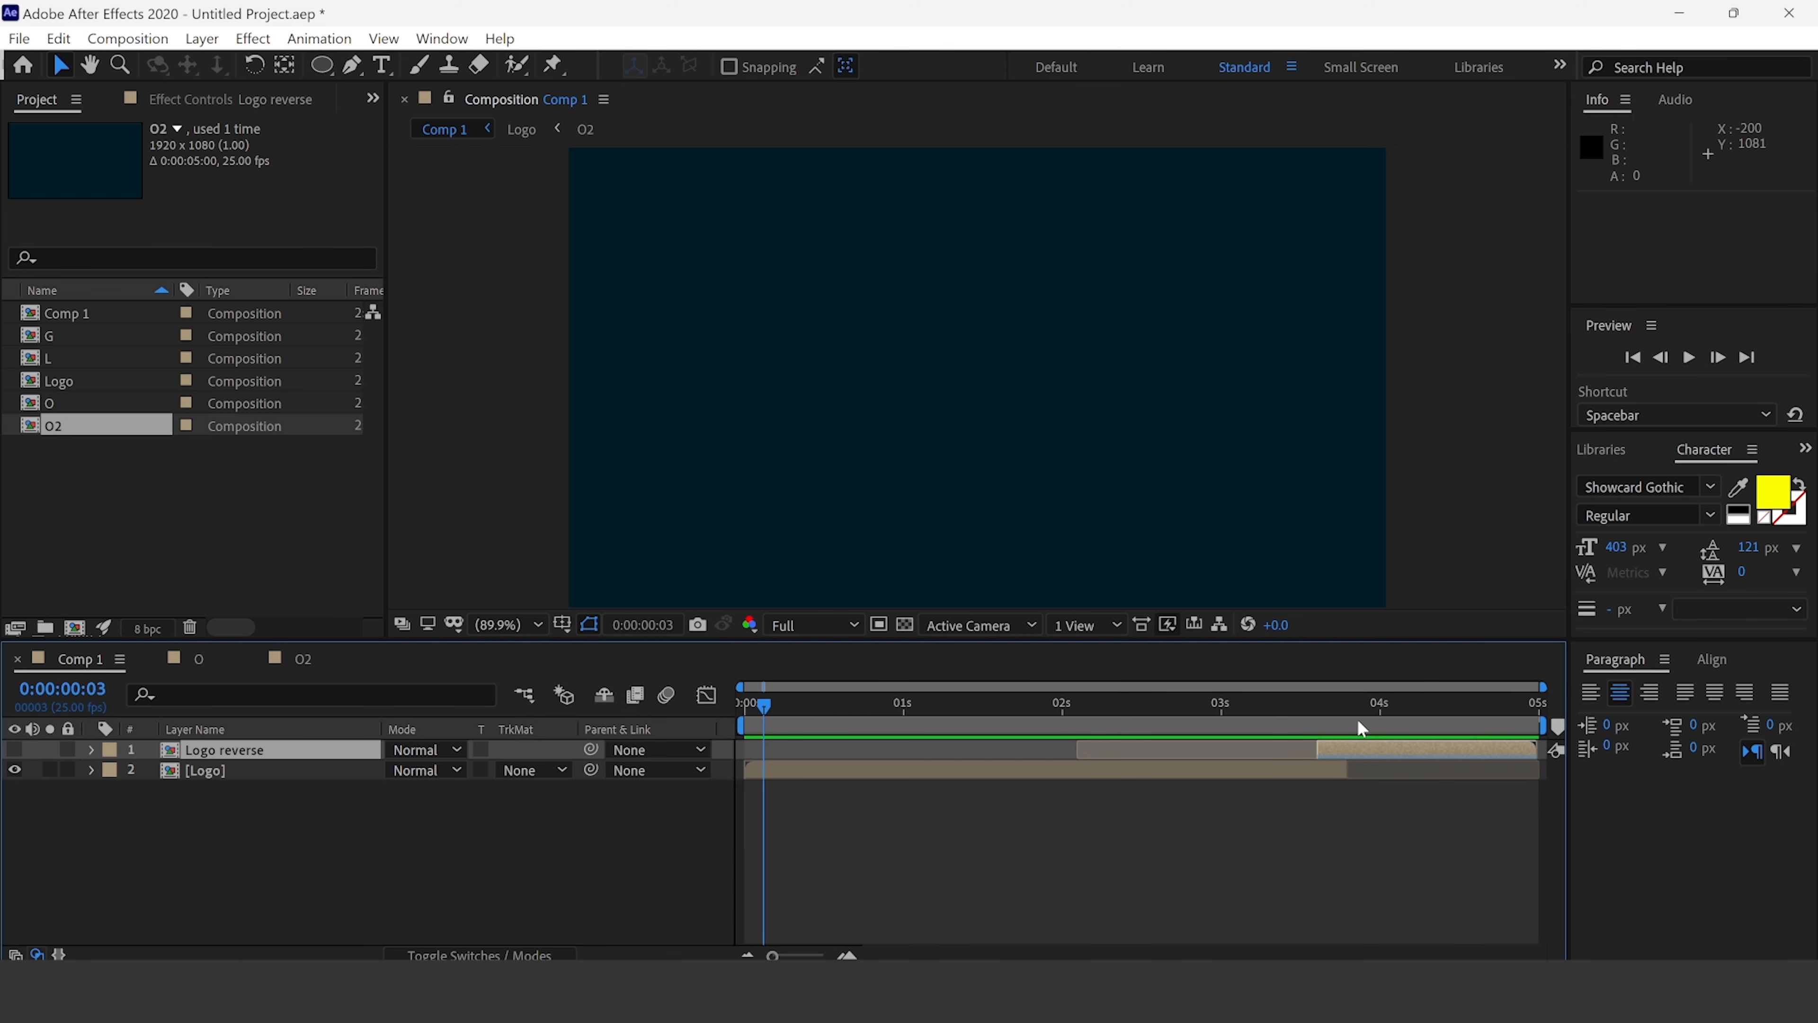
key(space)
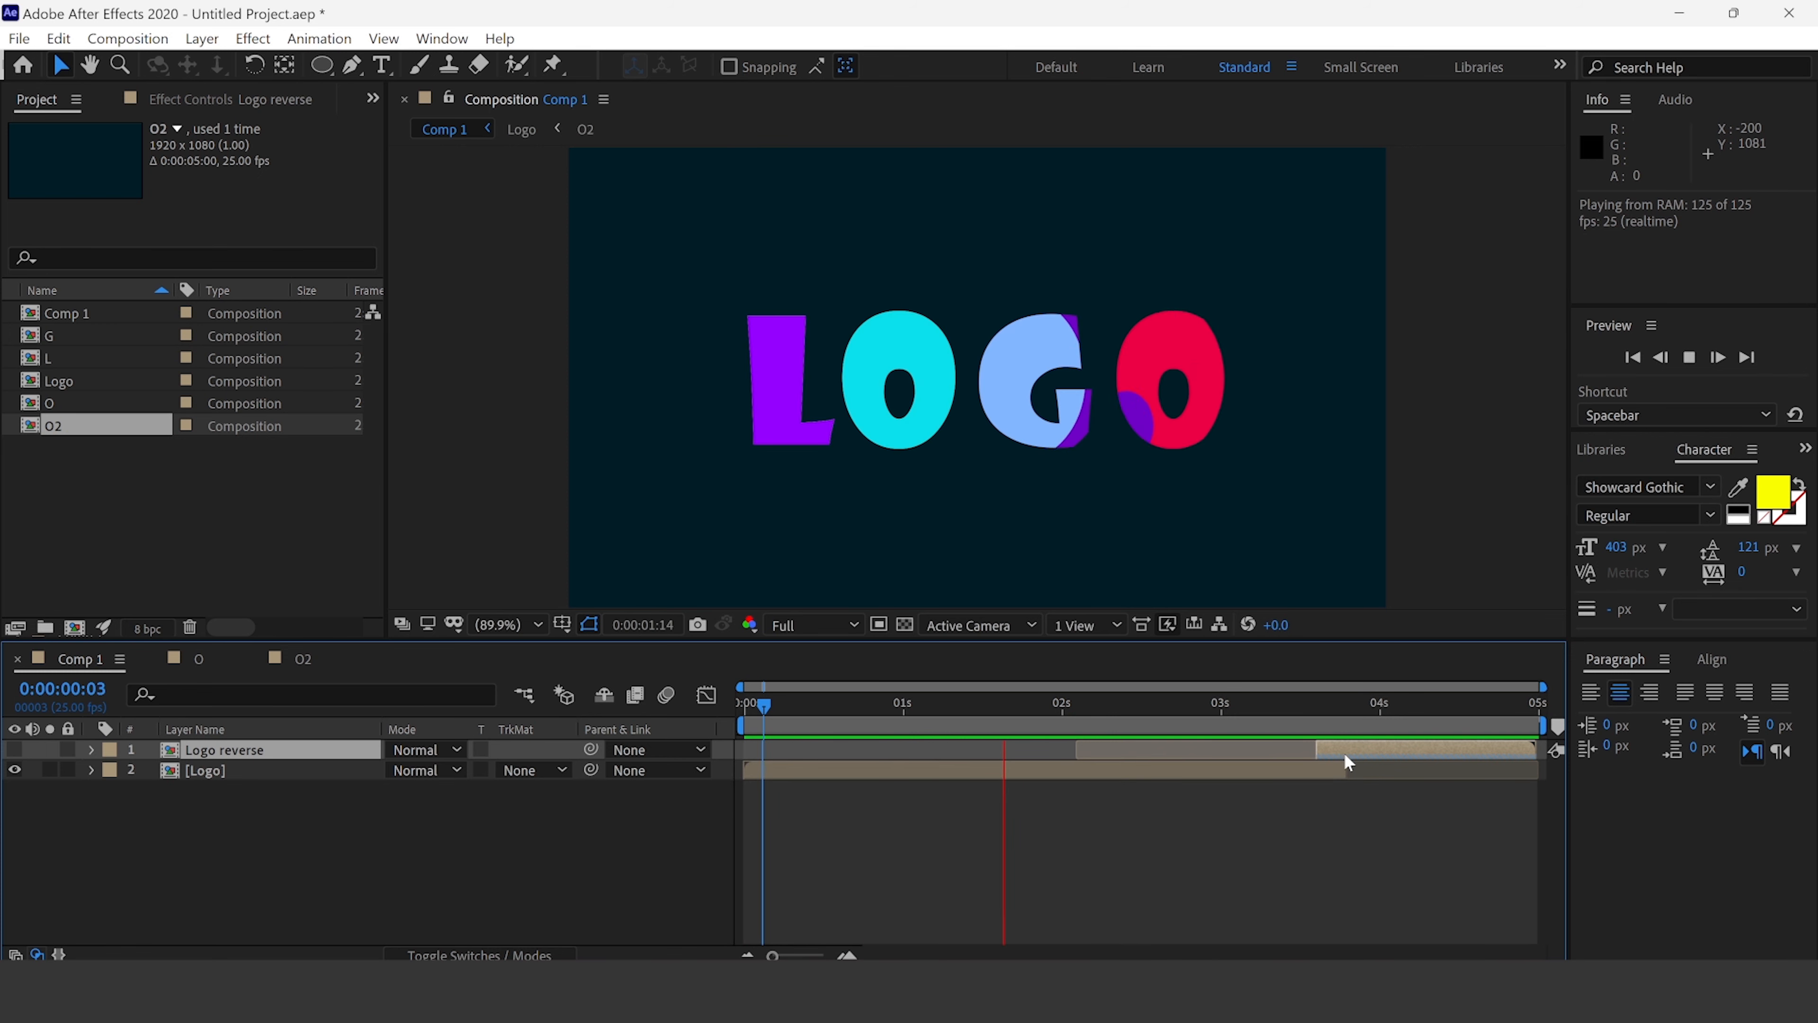
key(space)
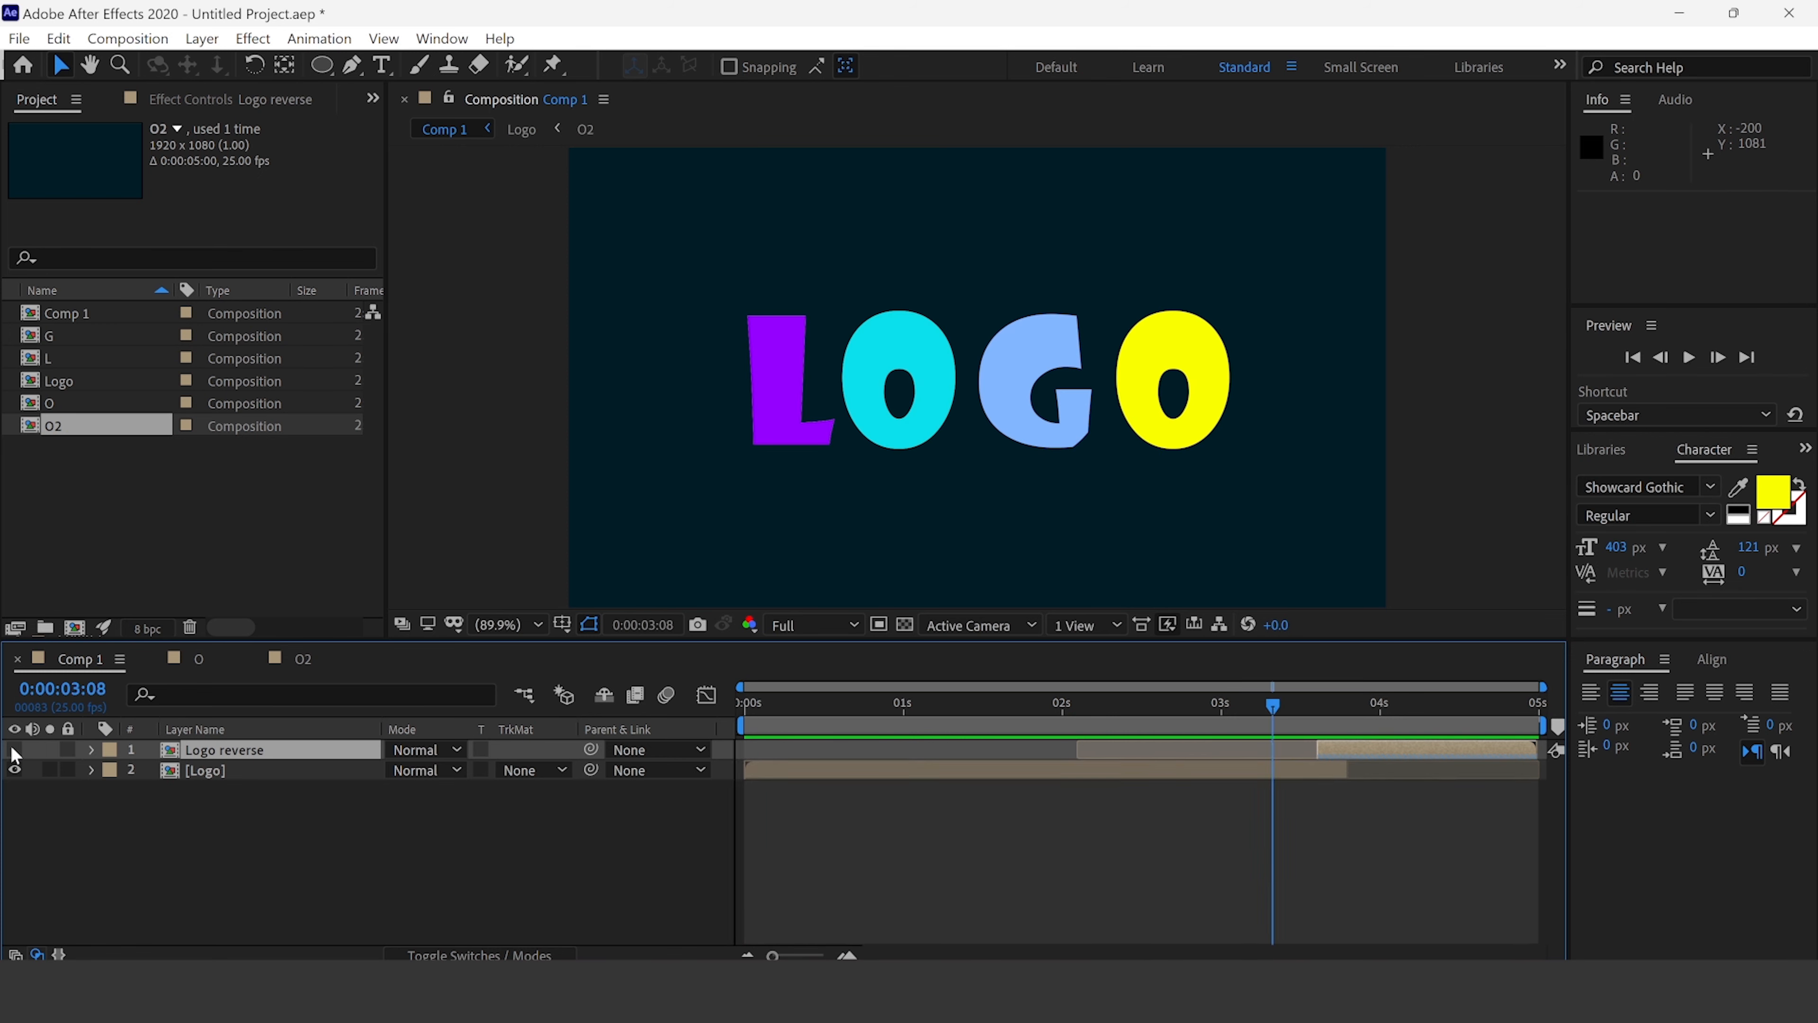
key(space)
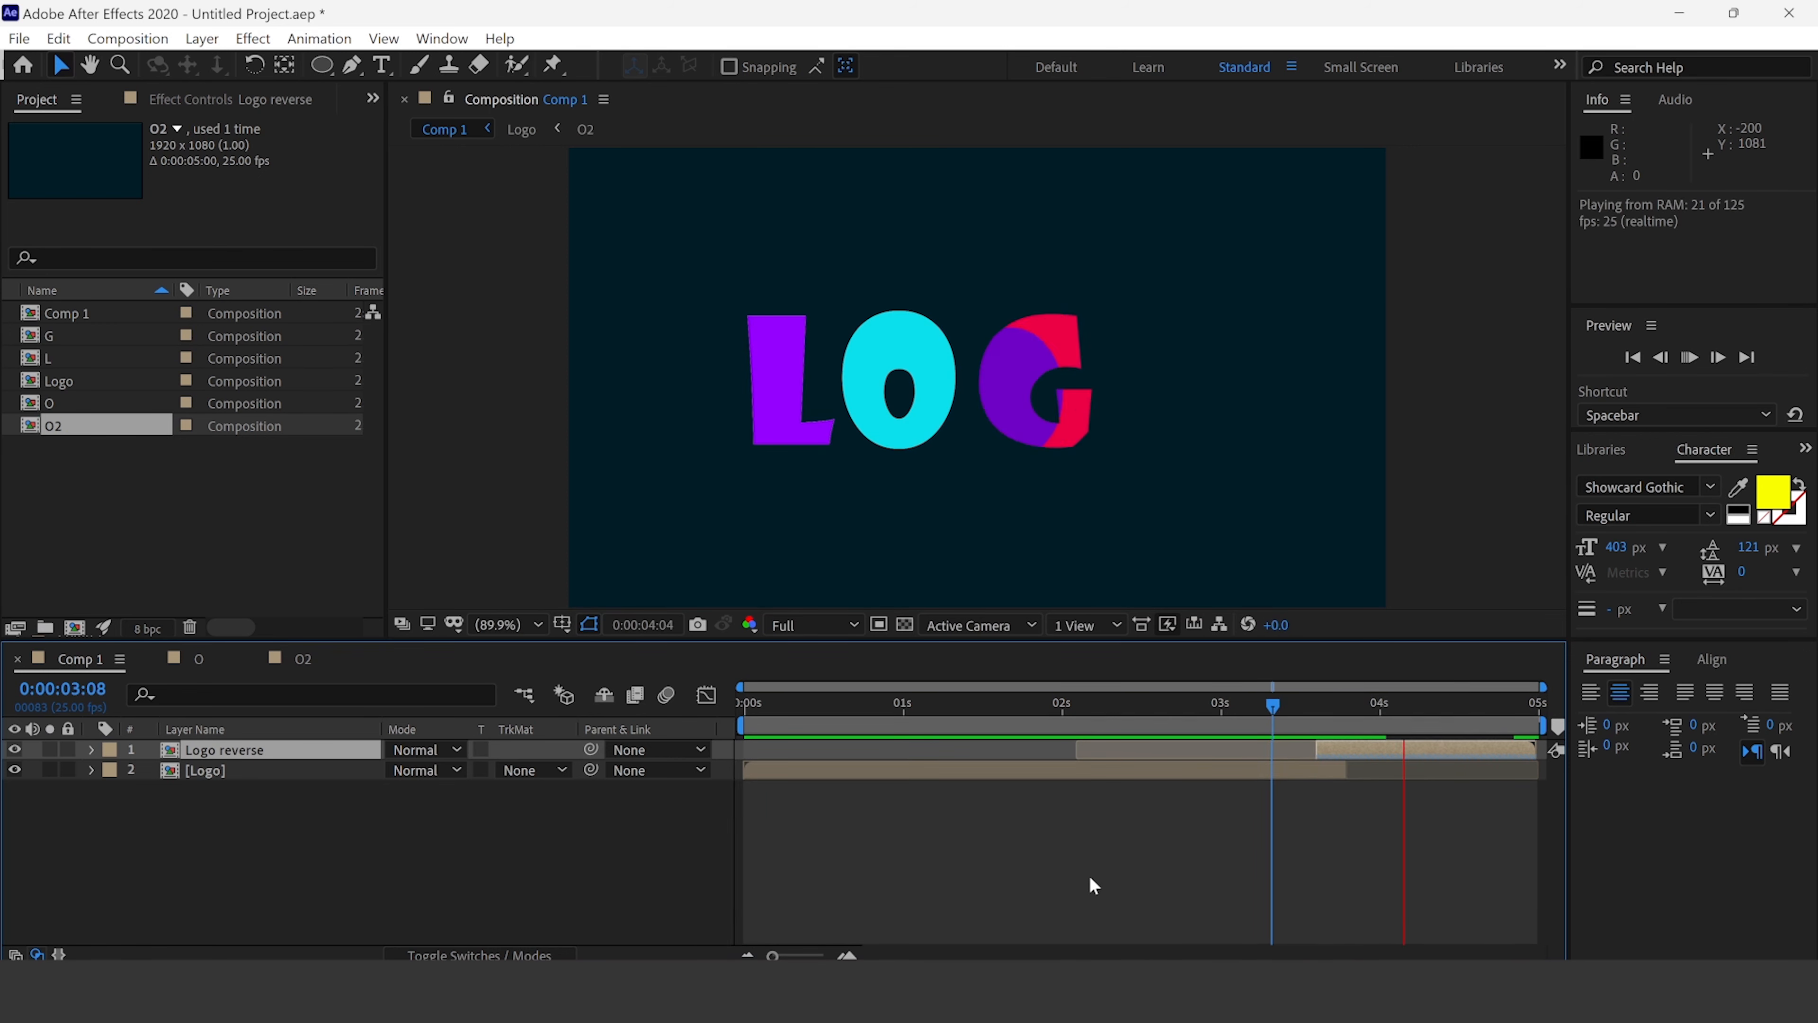